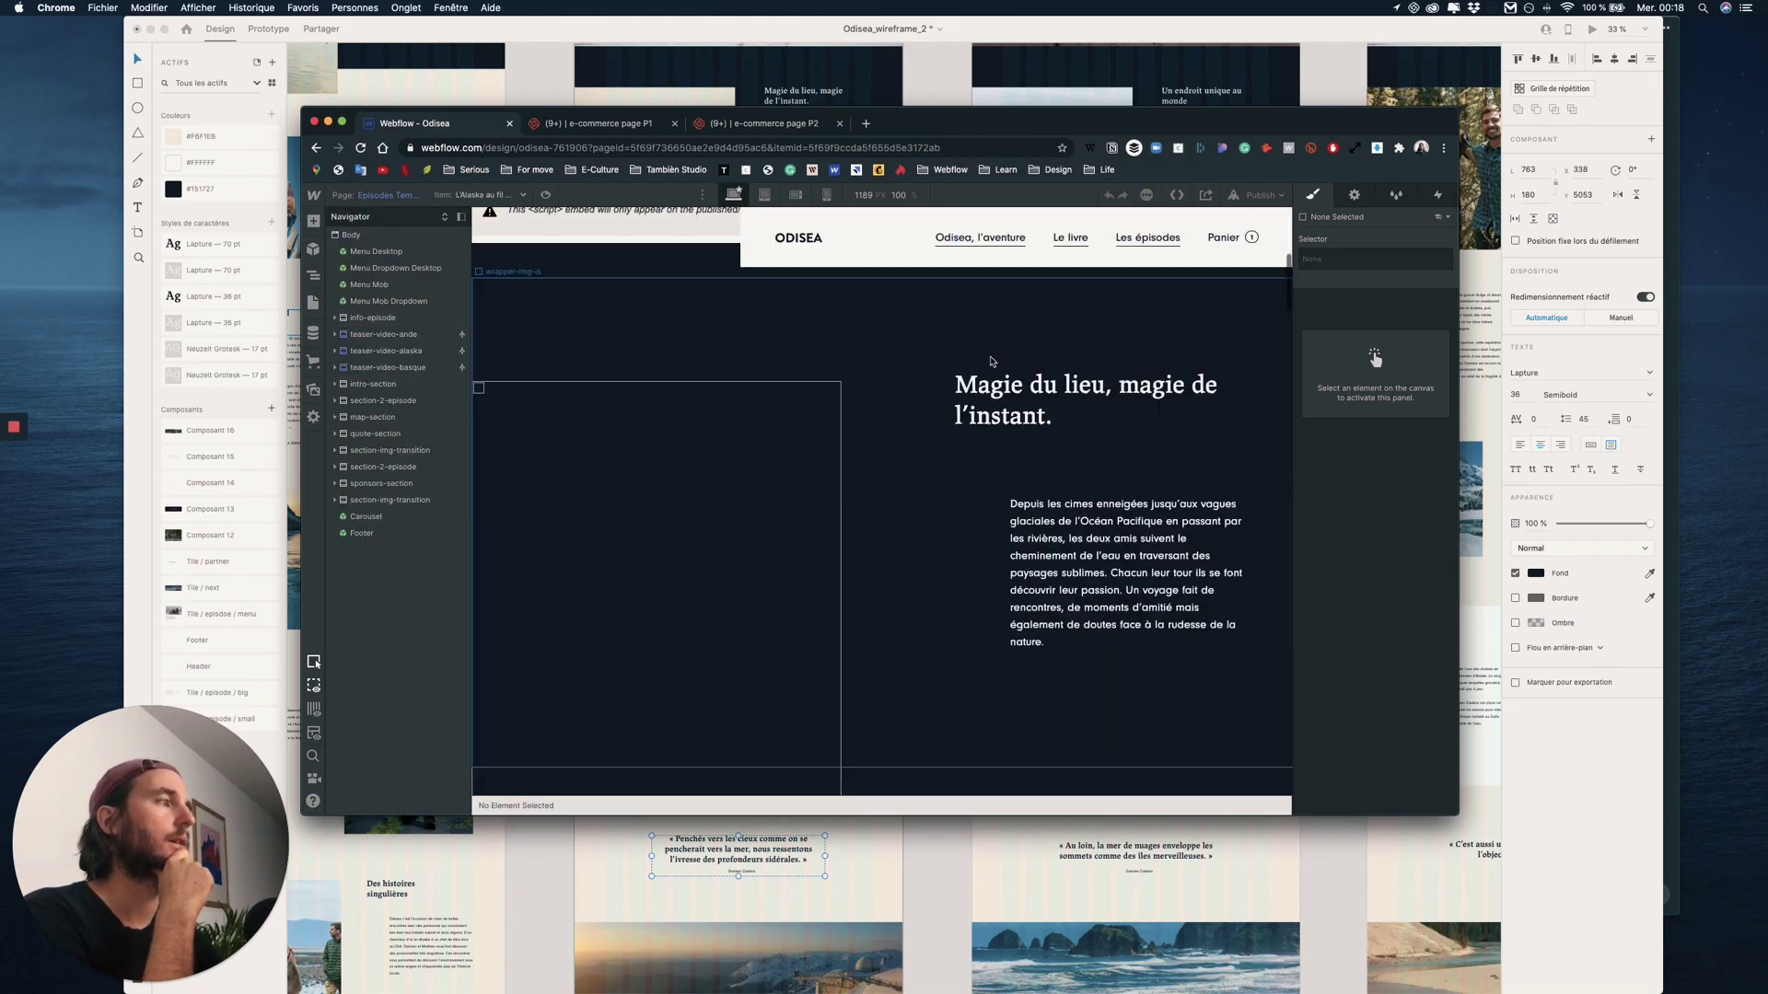
- Locate and select the quote-section on the episode page, then open the Products Template page
{"action": "scroll", "coordinate": [992, 362], "scroll_direction": "down", "scroll_amount": 10}
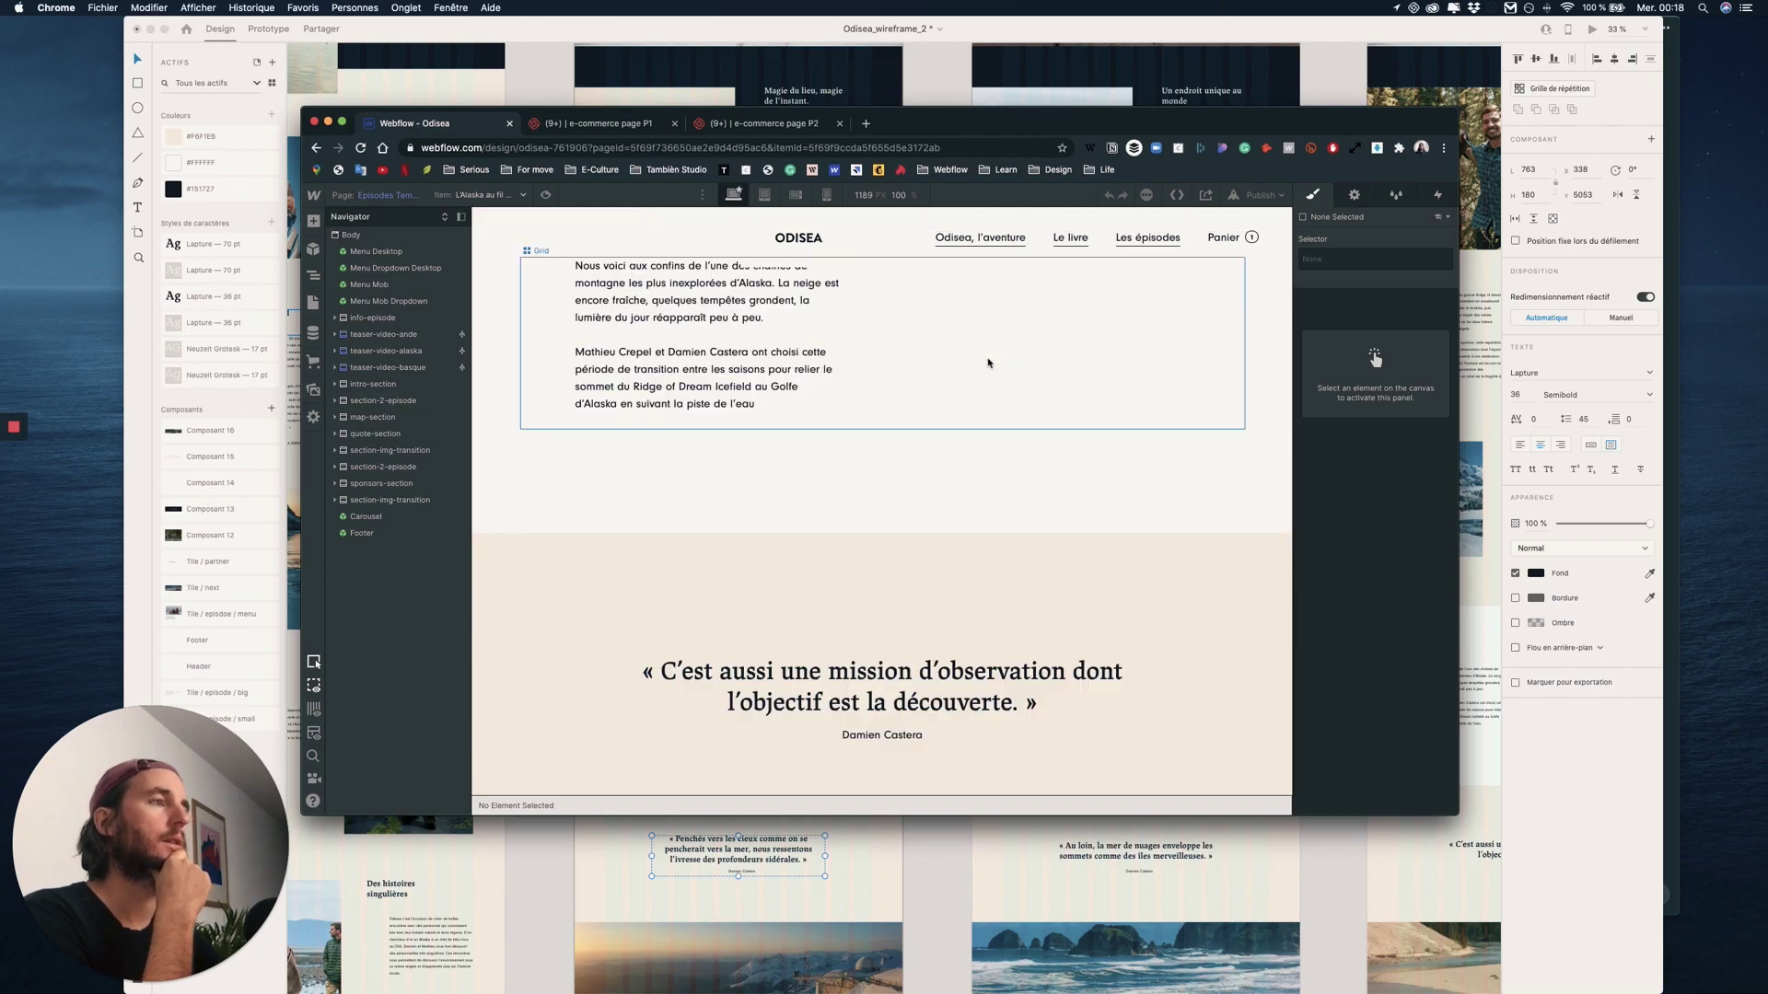
{"action": "left_click", "coordinate": [914, 465]}
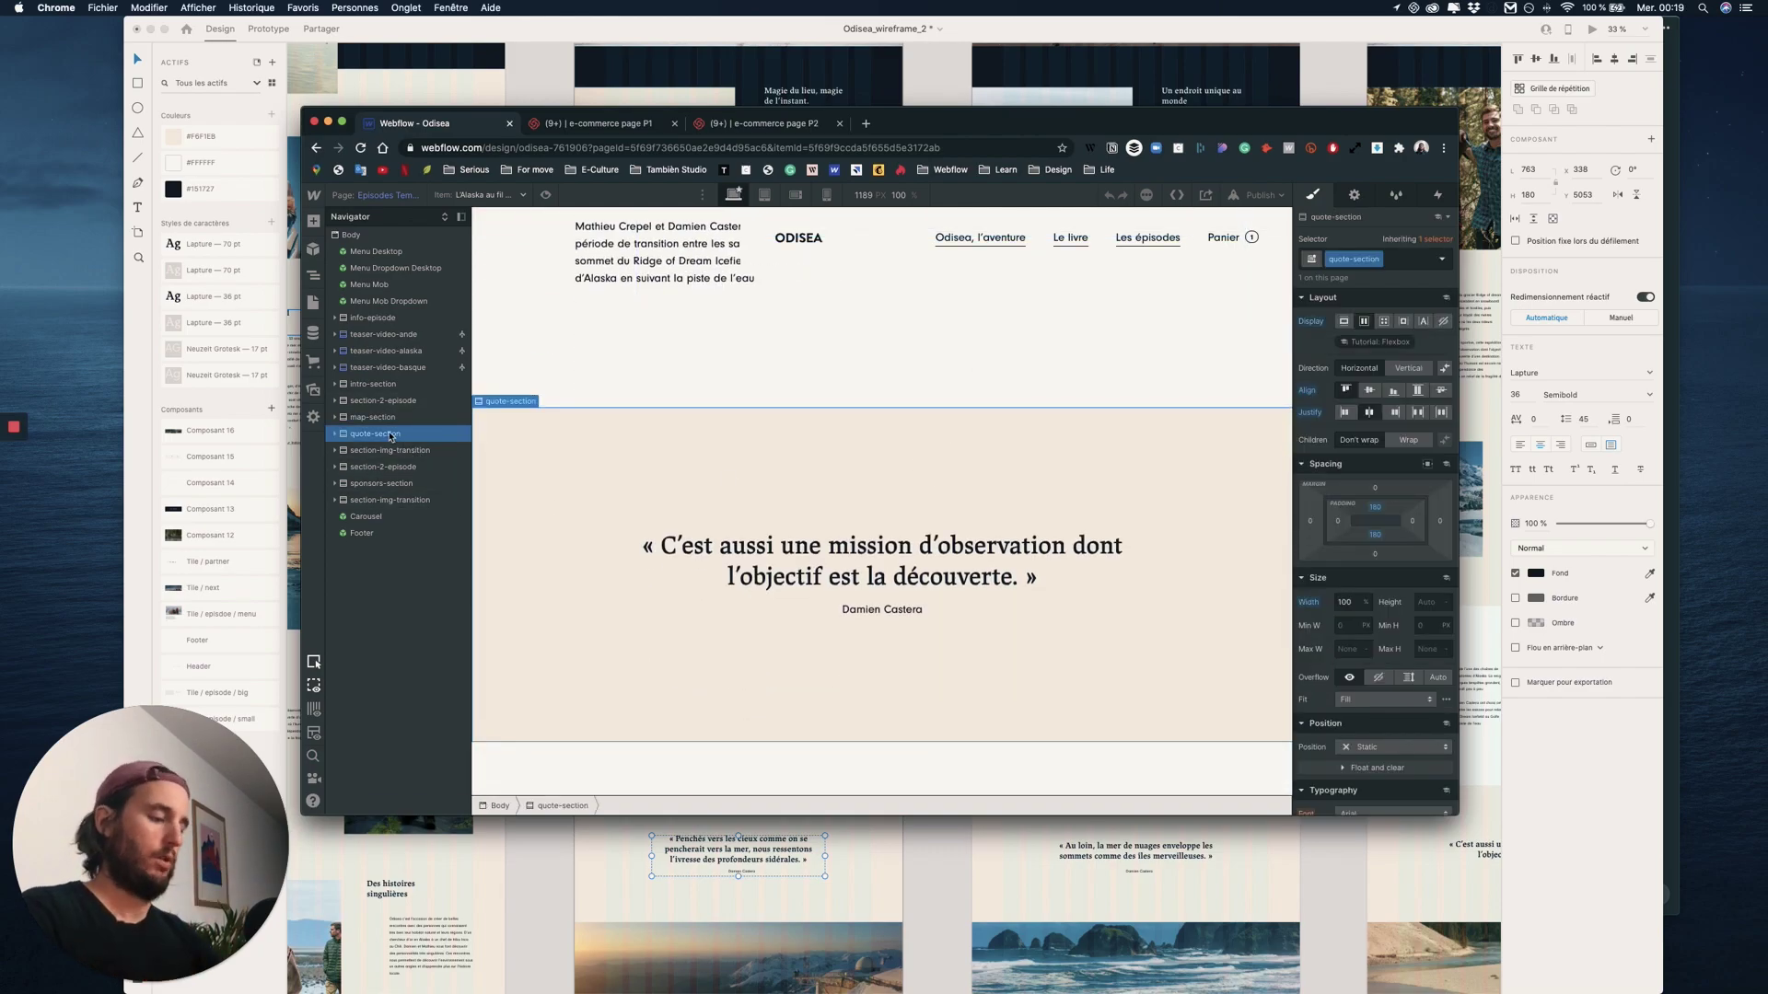
{"action": "left_click", "coordinate": [313, 302]}
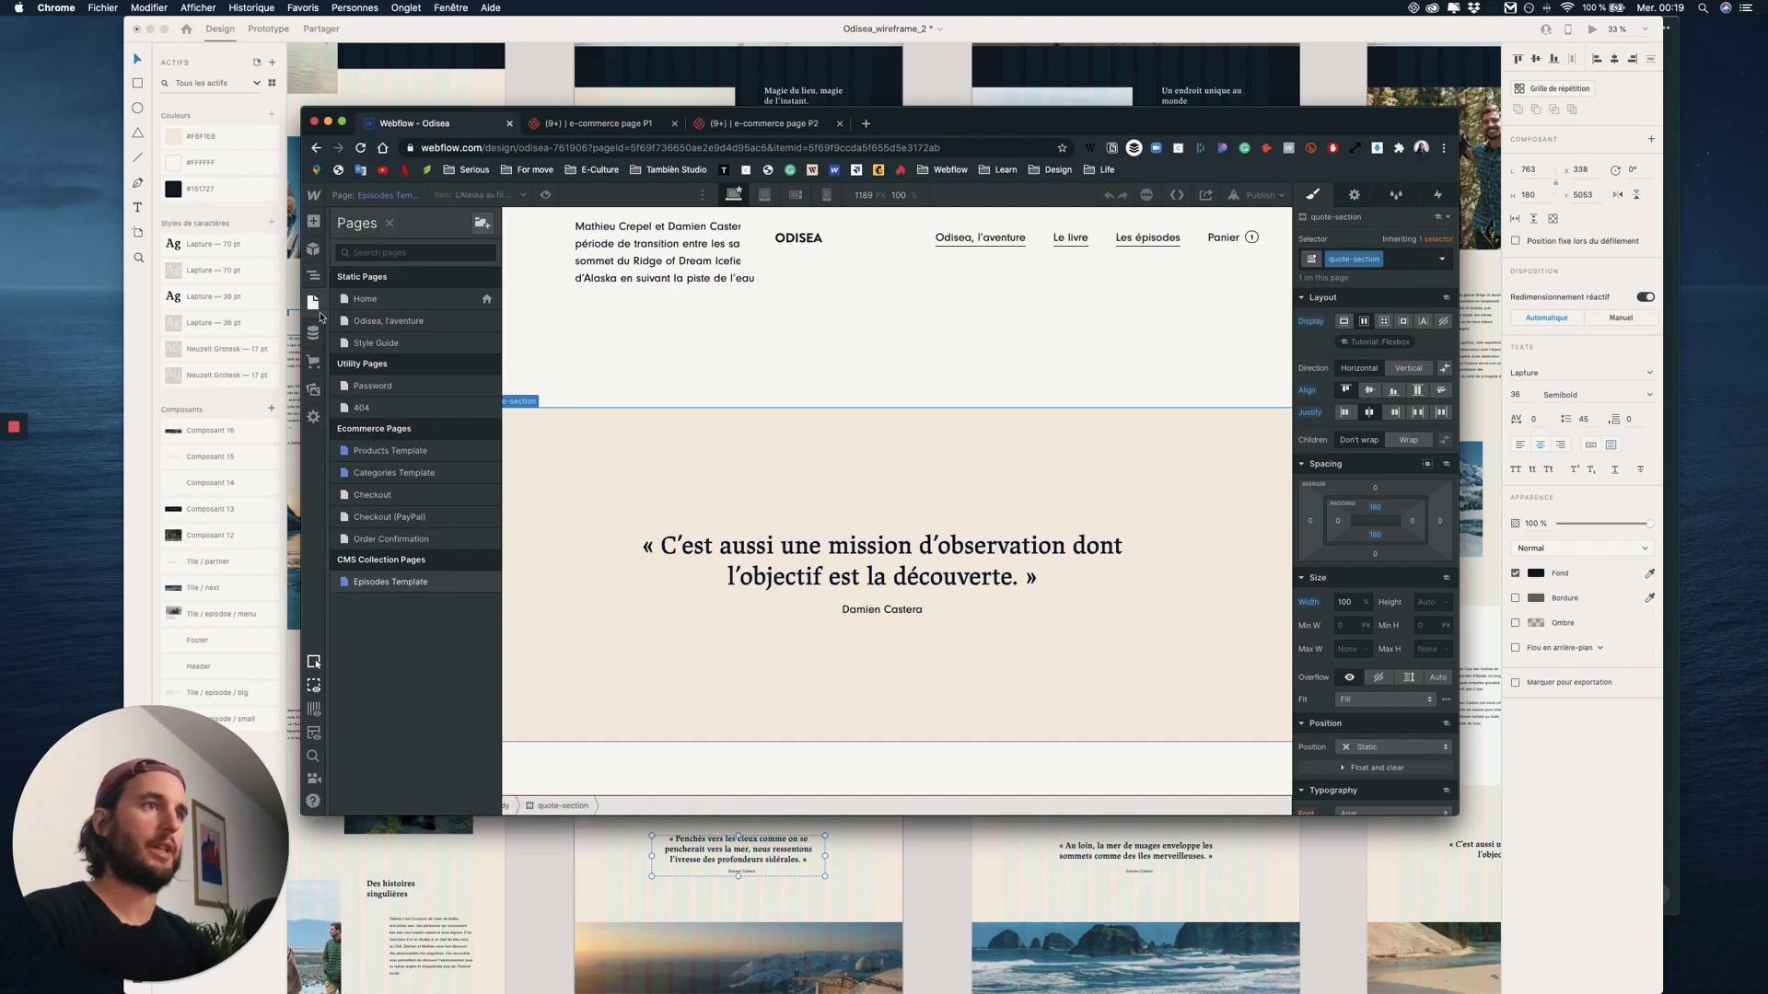
{"action": "left_click", "coordinate": [413, 455]}
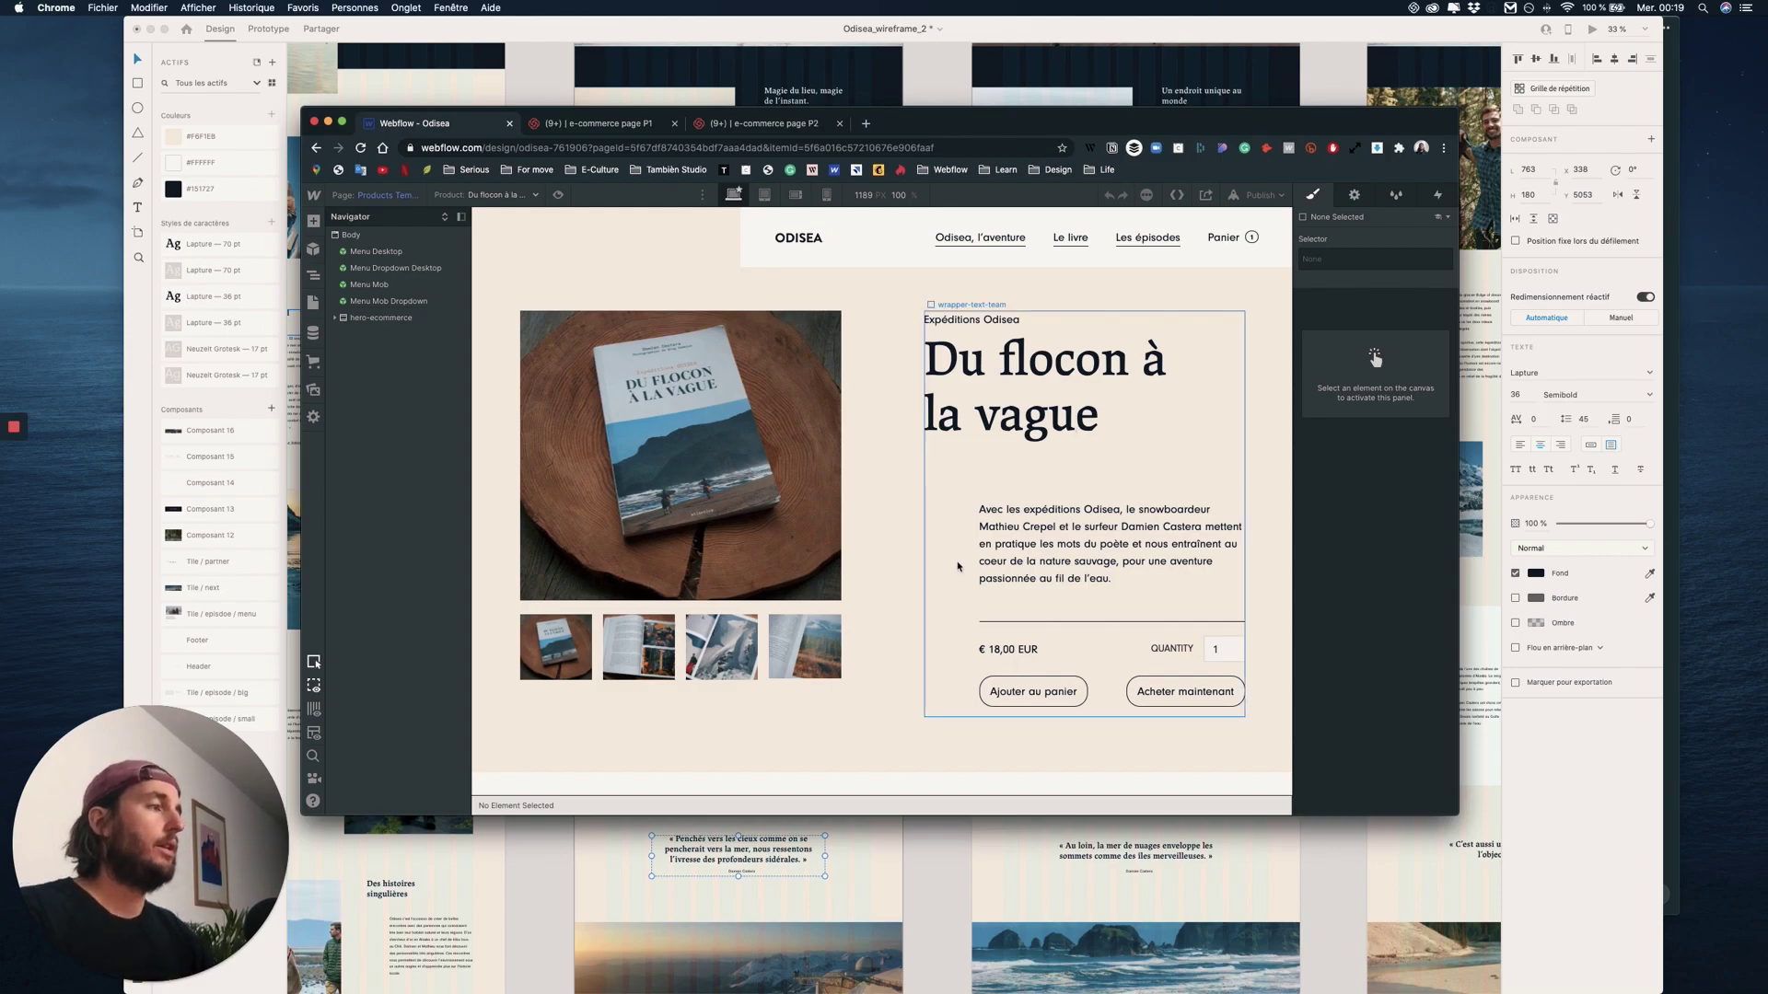
- Add a new section to the page body below hero-ecommerce and assign it the existing quote-section class
{"action": "left_click", "coordinate": [358, 236]}
{"action": "key", "text": "super+v"}
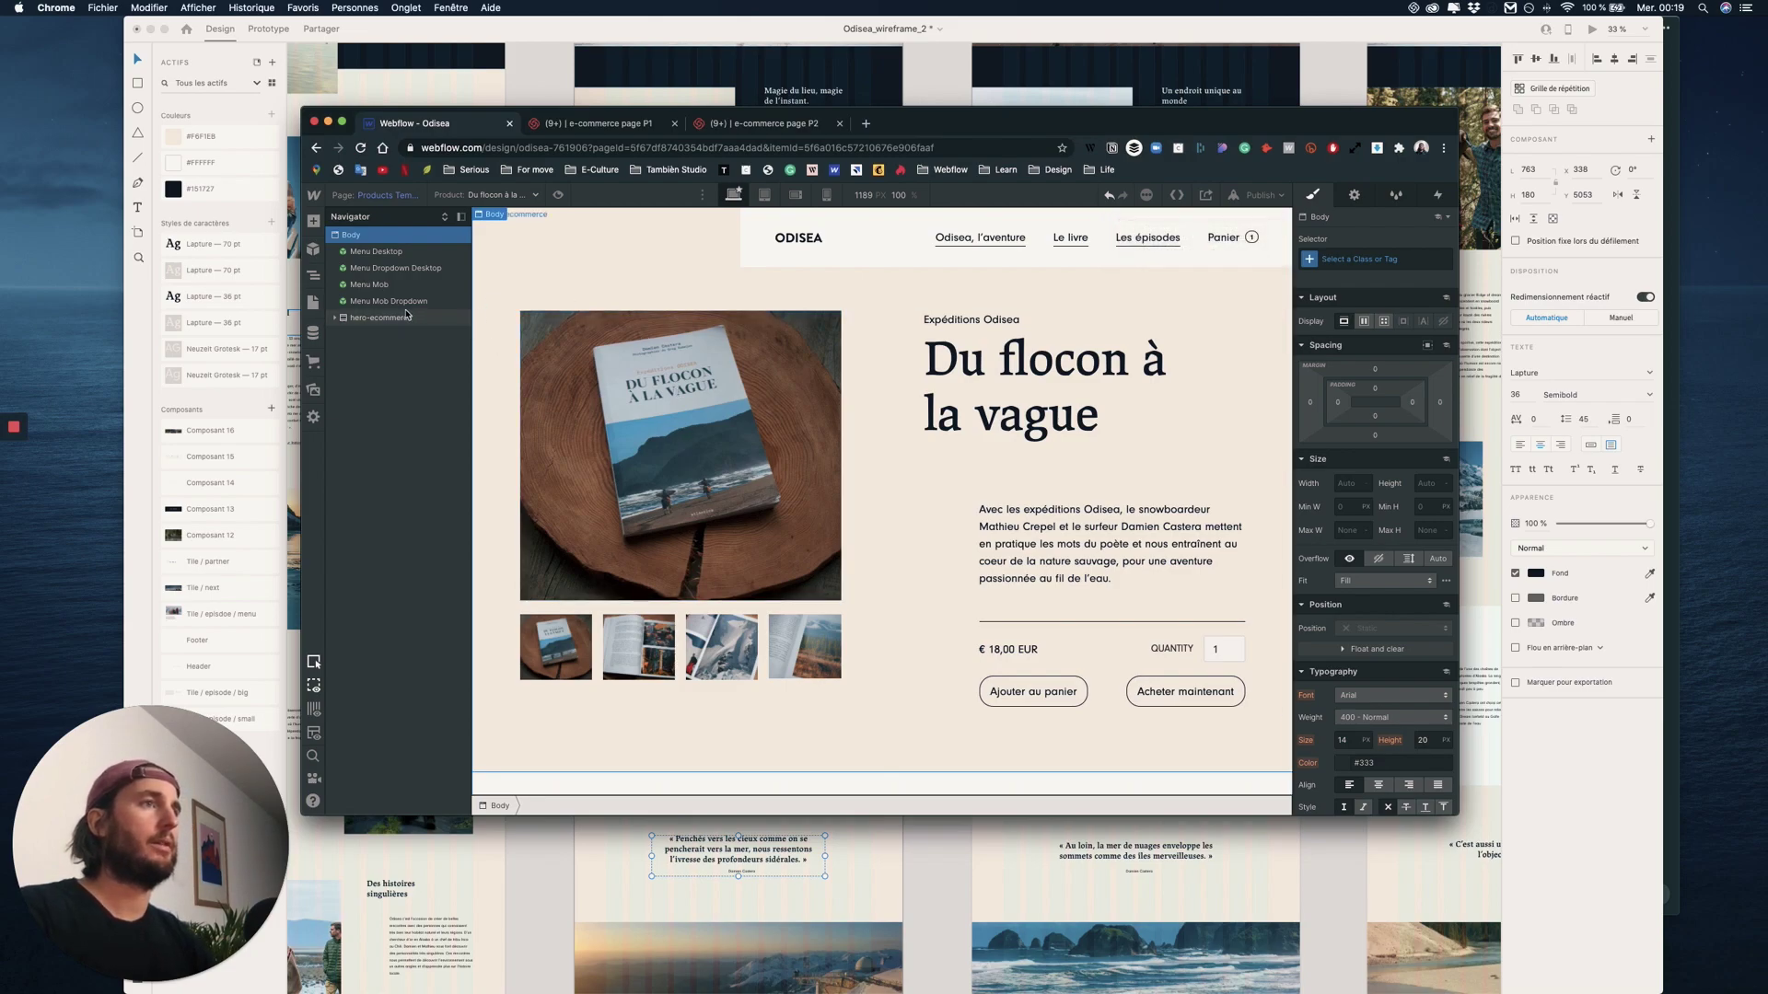
{"action": "left_click", "coordinate": [313, 223]}
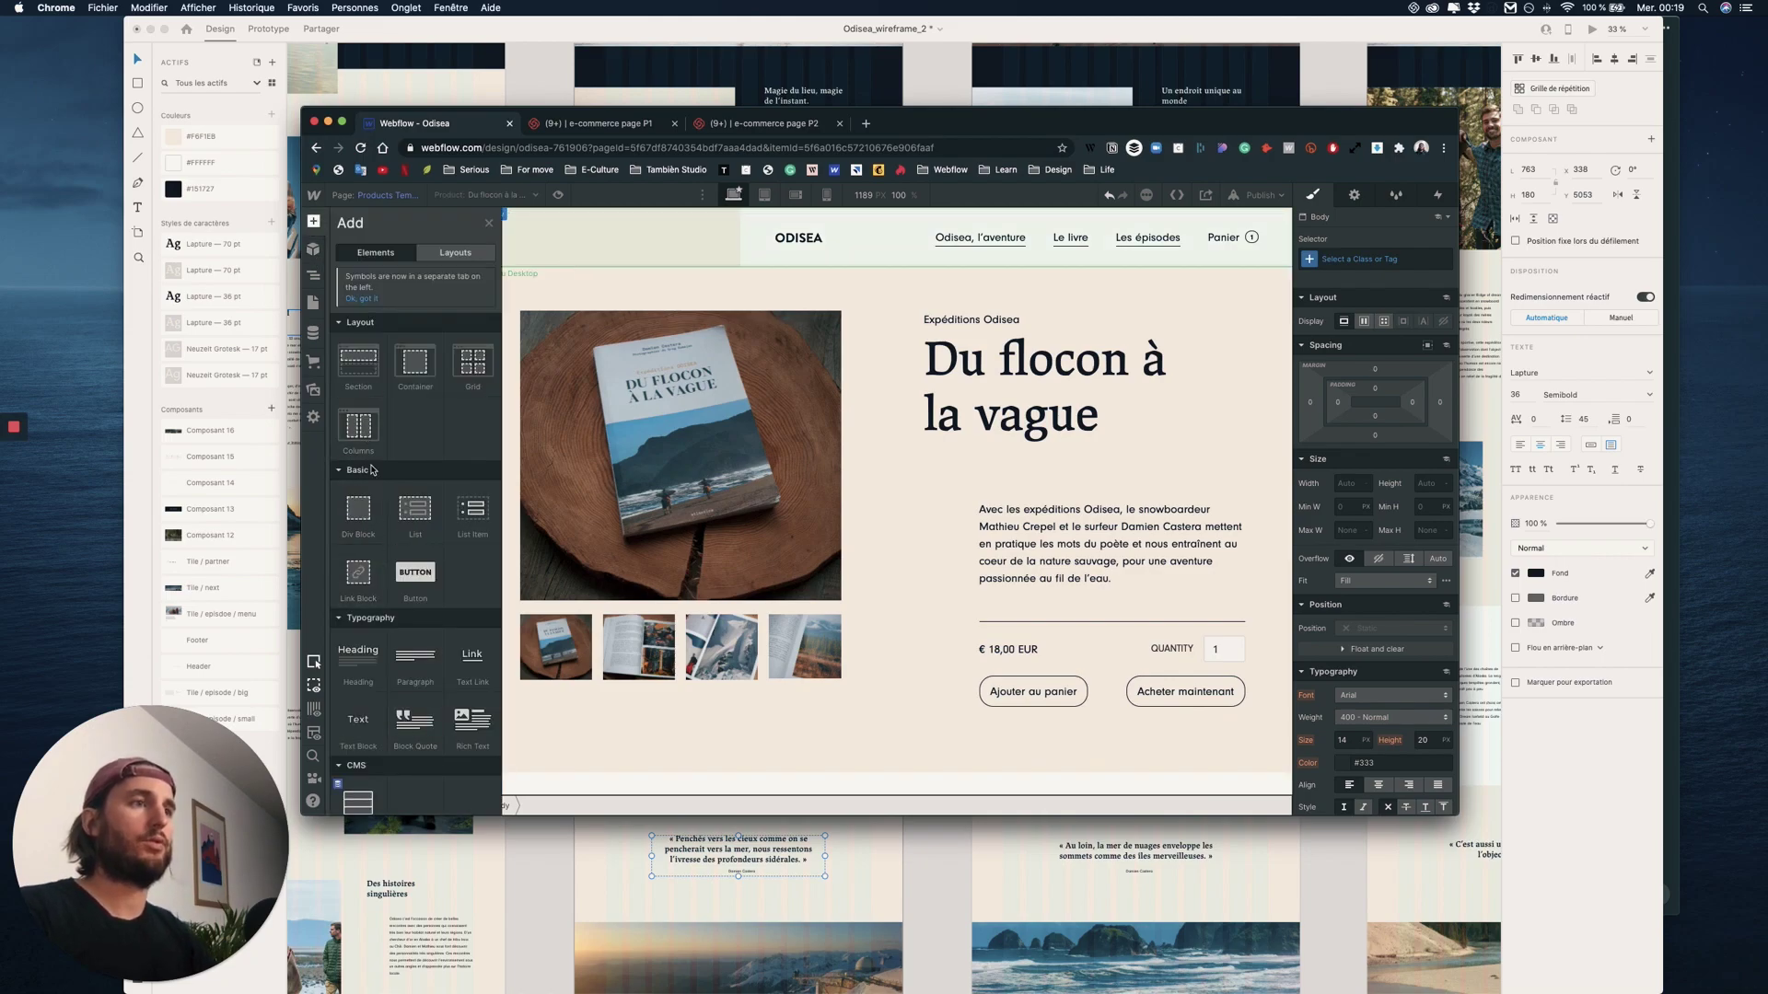
{"action": "left_click_drag", "start_coordinate": [355, 378], "coordinate": [360, 338]}
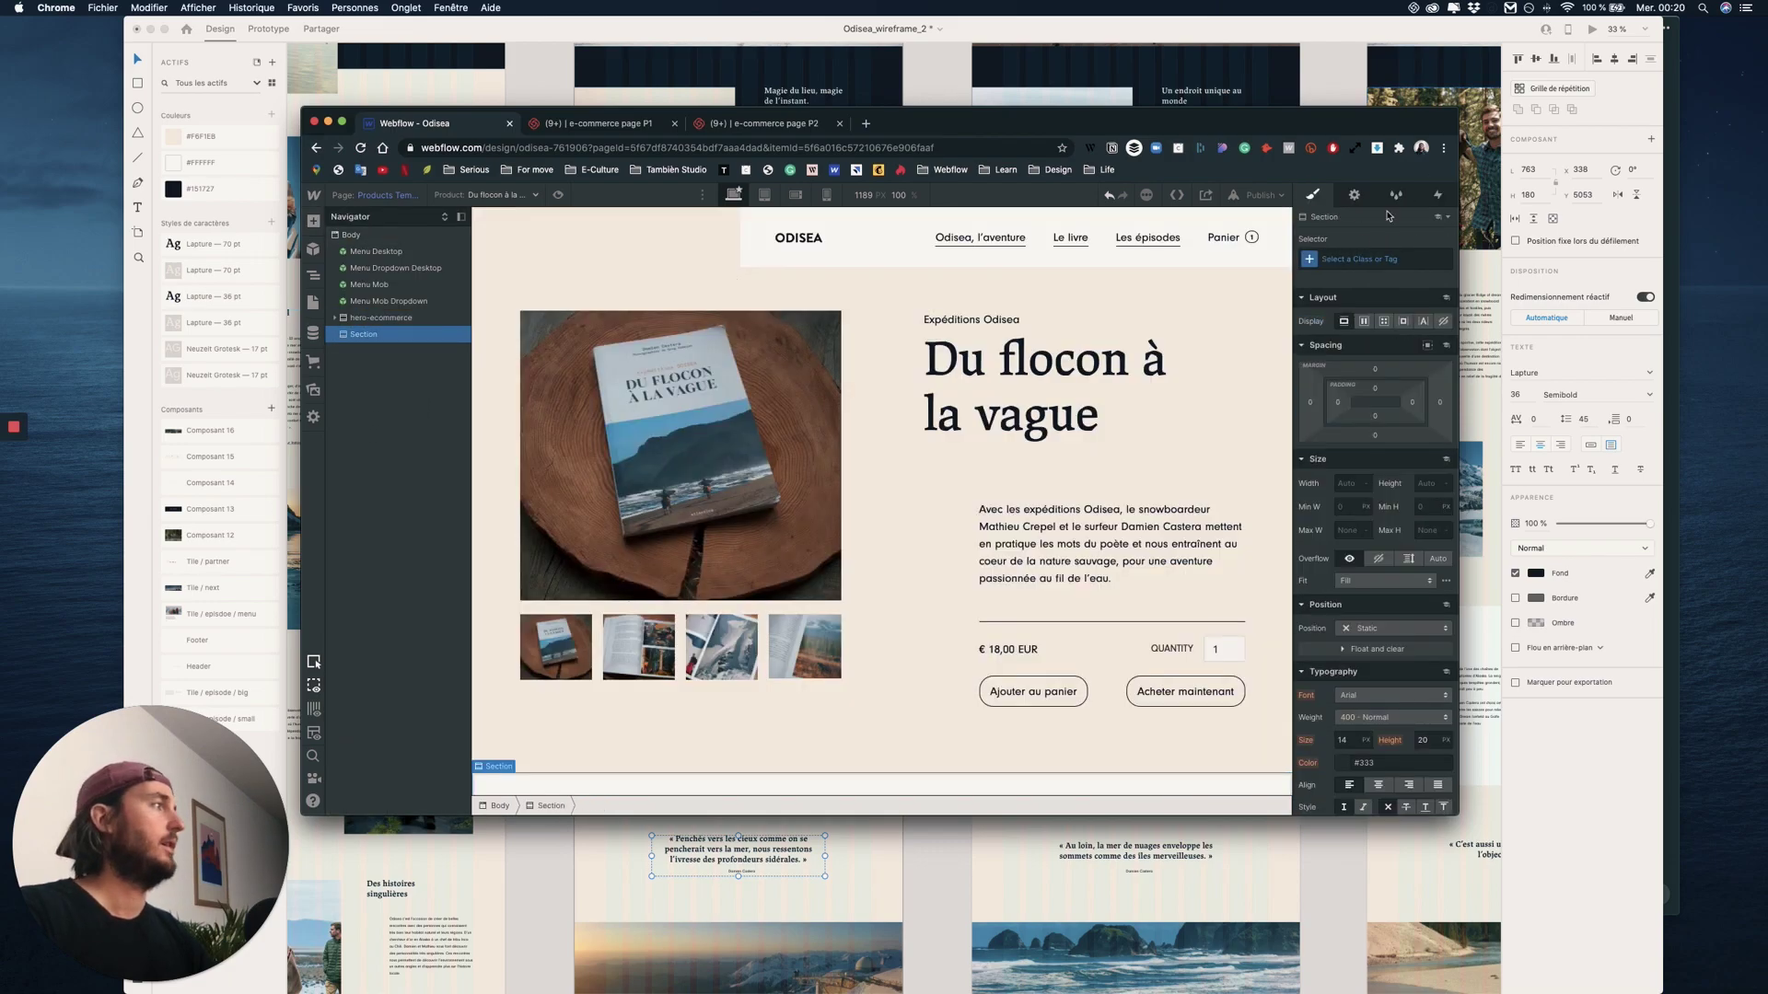
{"action": "left_click", "coordinate": [1340, 260]}
{"action": "type", "text": "quote"}
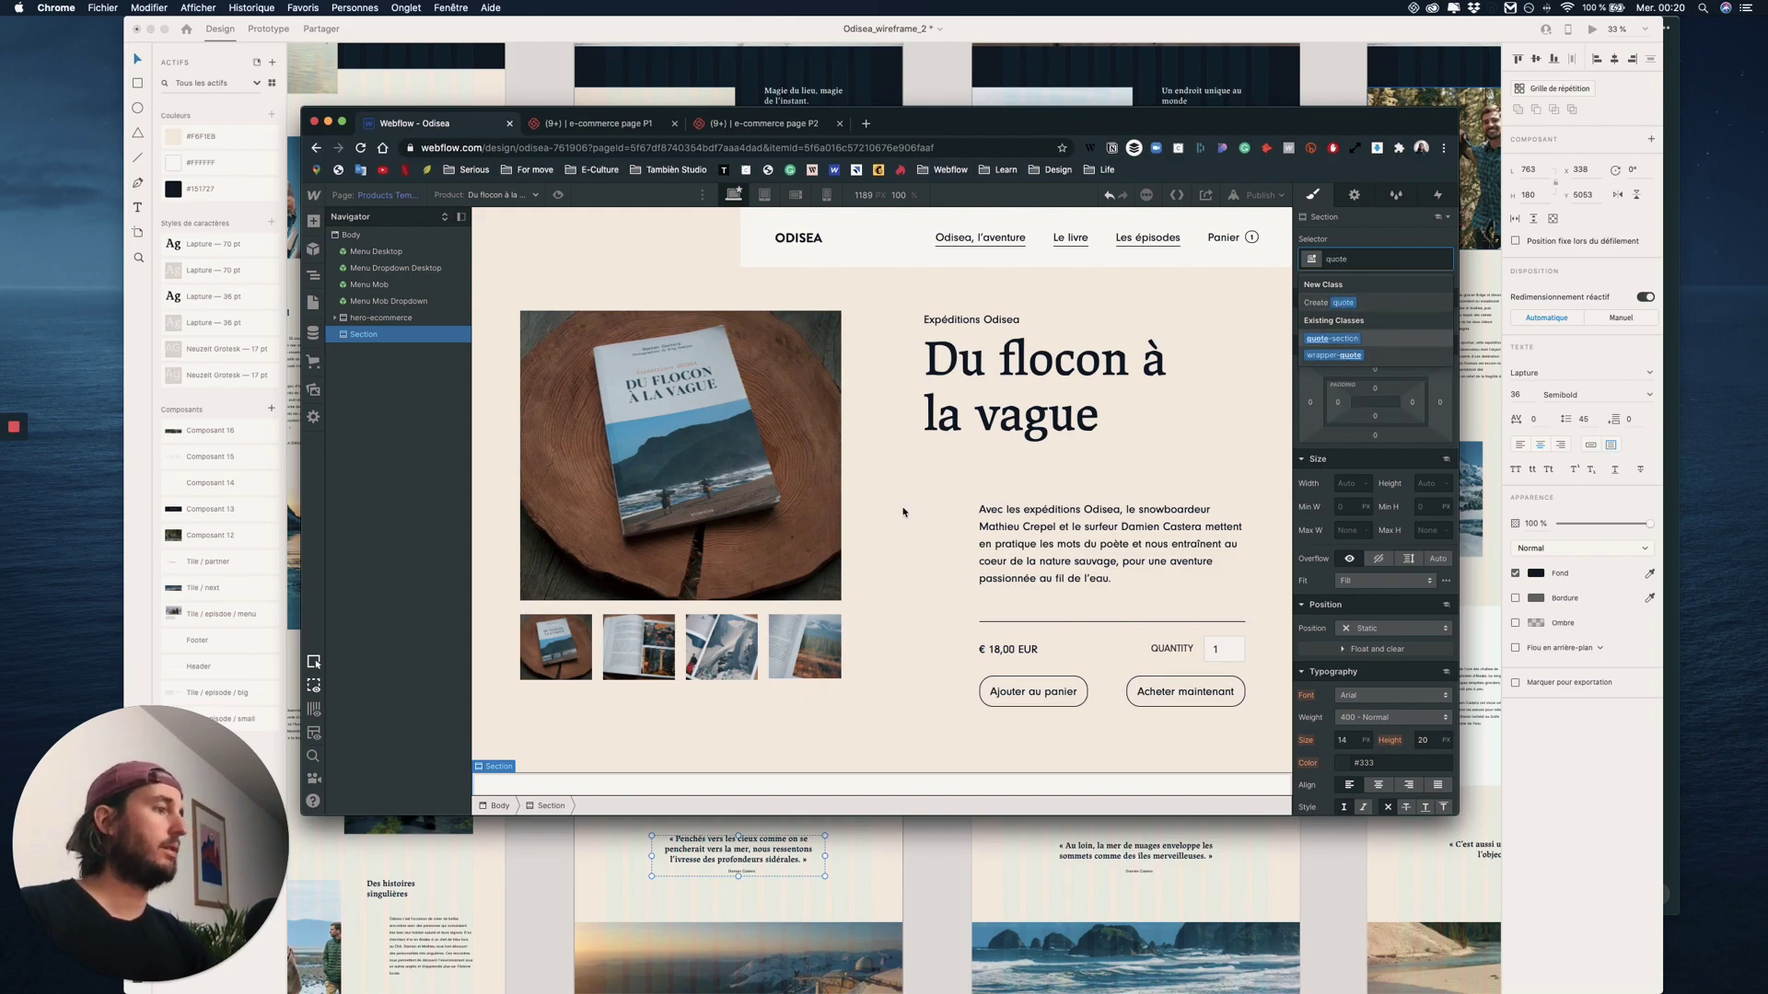
{"action": "left_click", "coordinate": [1331, 338]}
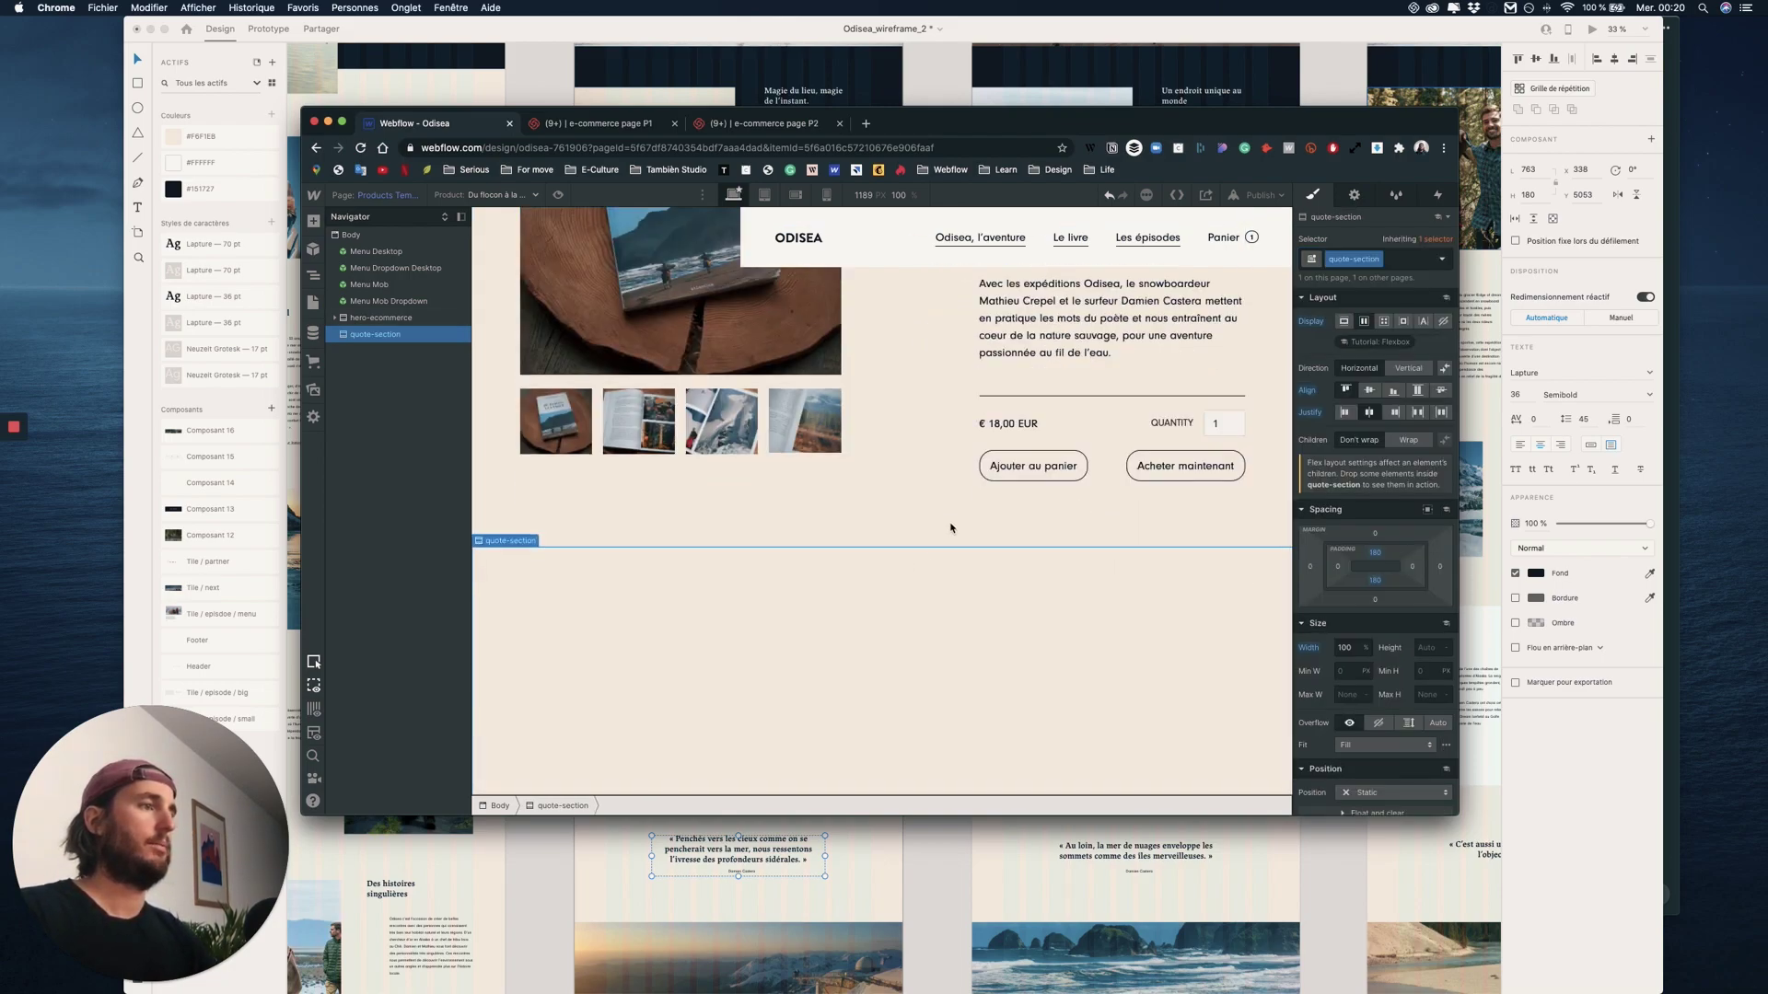
- Add a div block inside the quote-section and assign it the existing Container-1150 class
{"action": "left_click", "coordinate": [313, 223]}
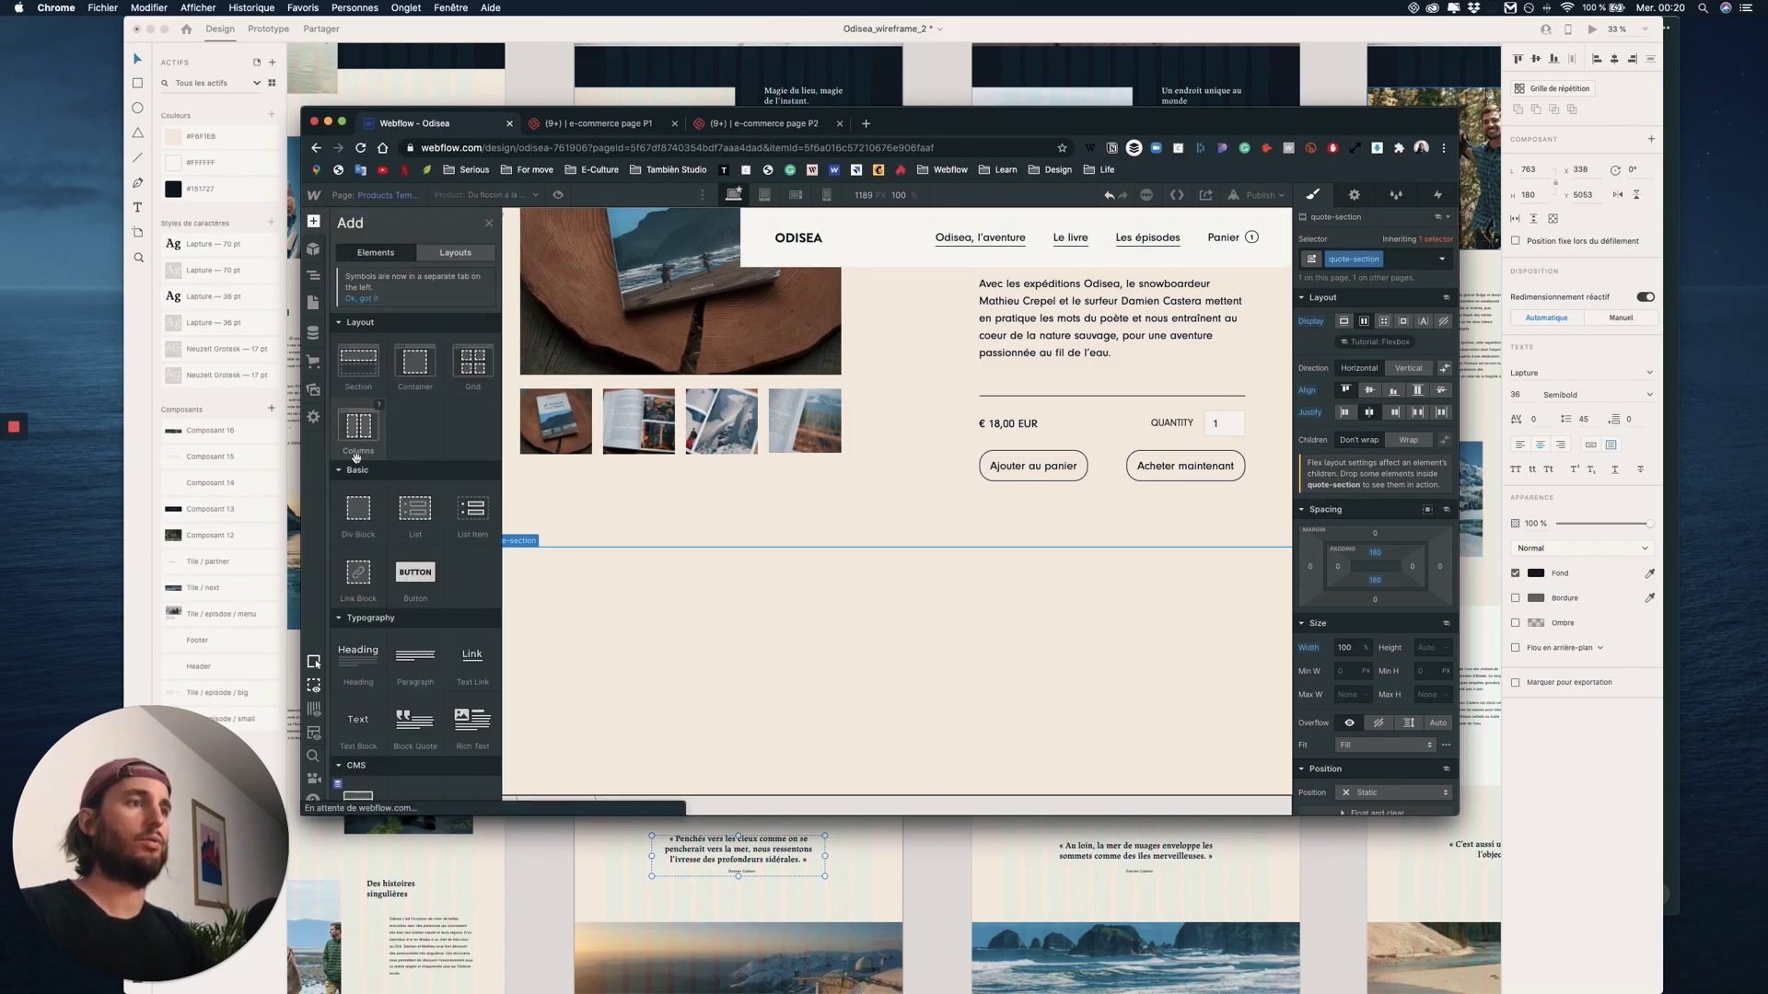
{"action": "left_click_drag", "start_coordinate": [369, 481], "coordinate": [368, 352]}
{"action": "left_click", "coordinate": [1367, 260]}
{"action": "type", "text": "conta"}
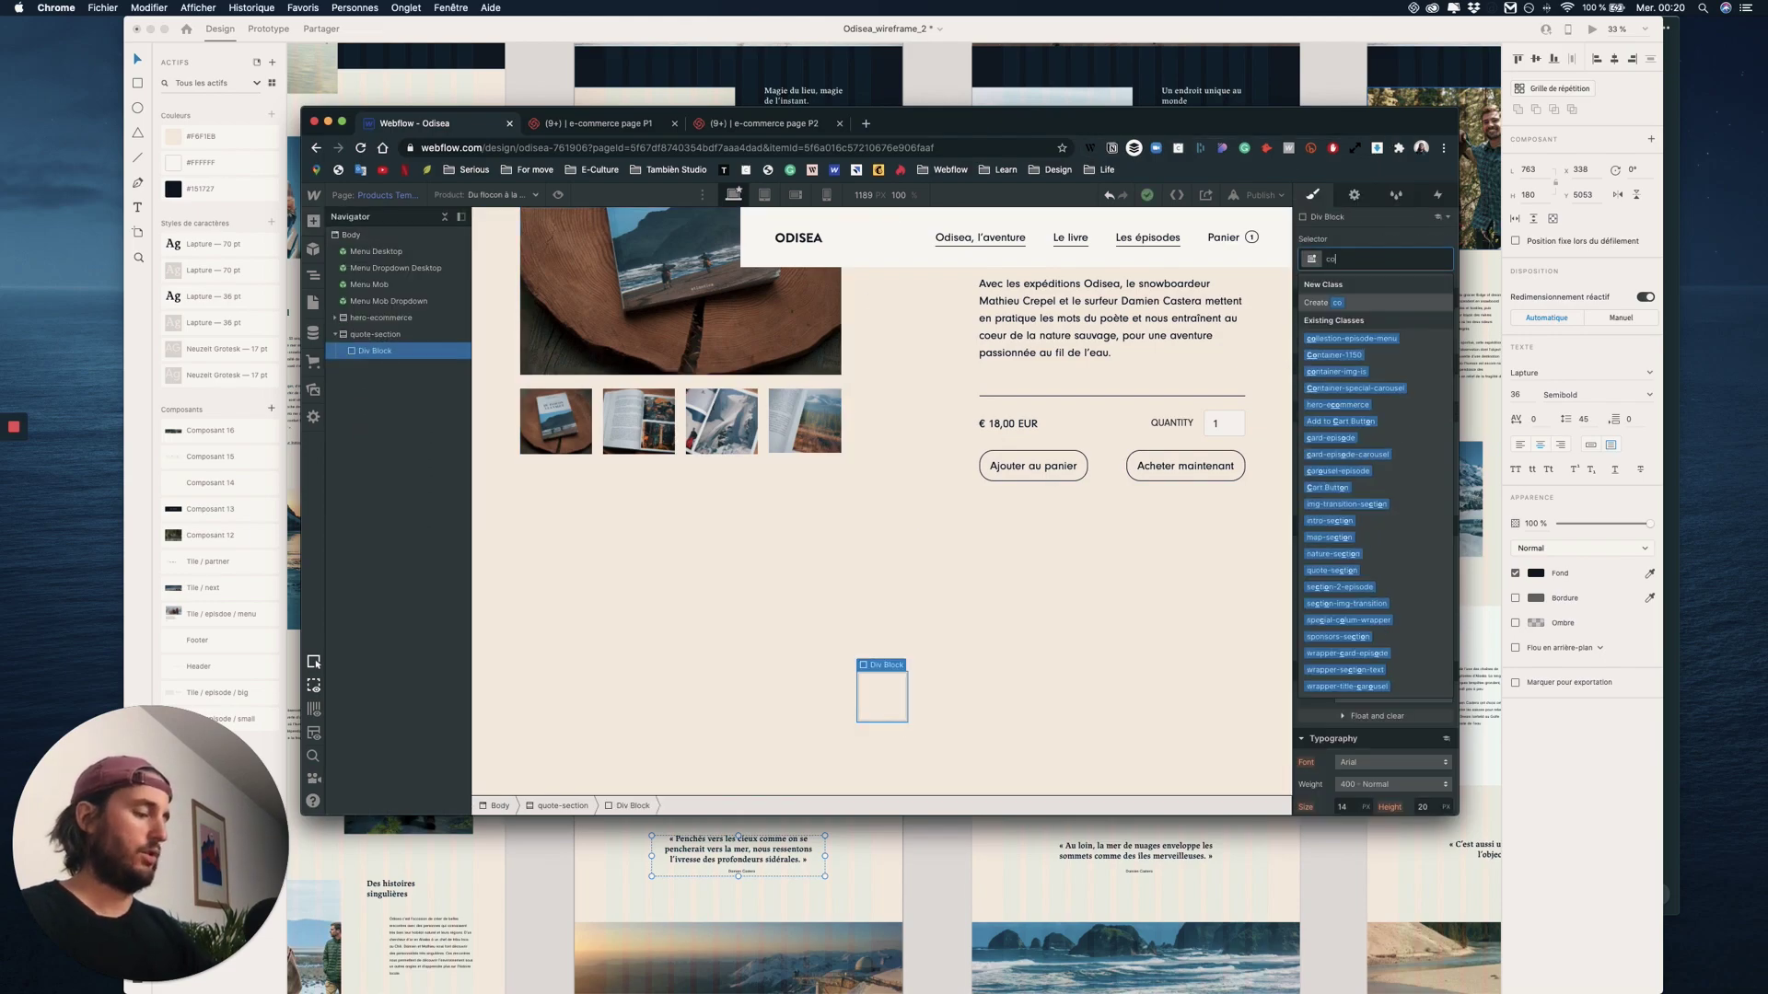
{"action": "left_click", "coordinate": [1362, 339]}
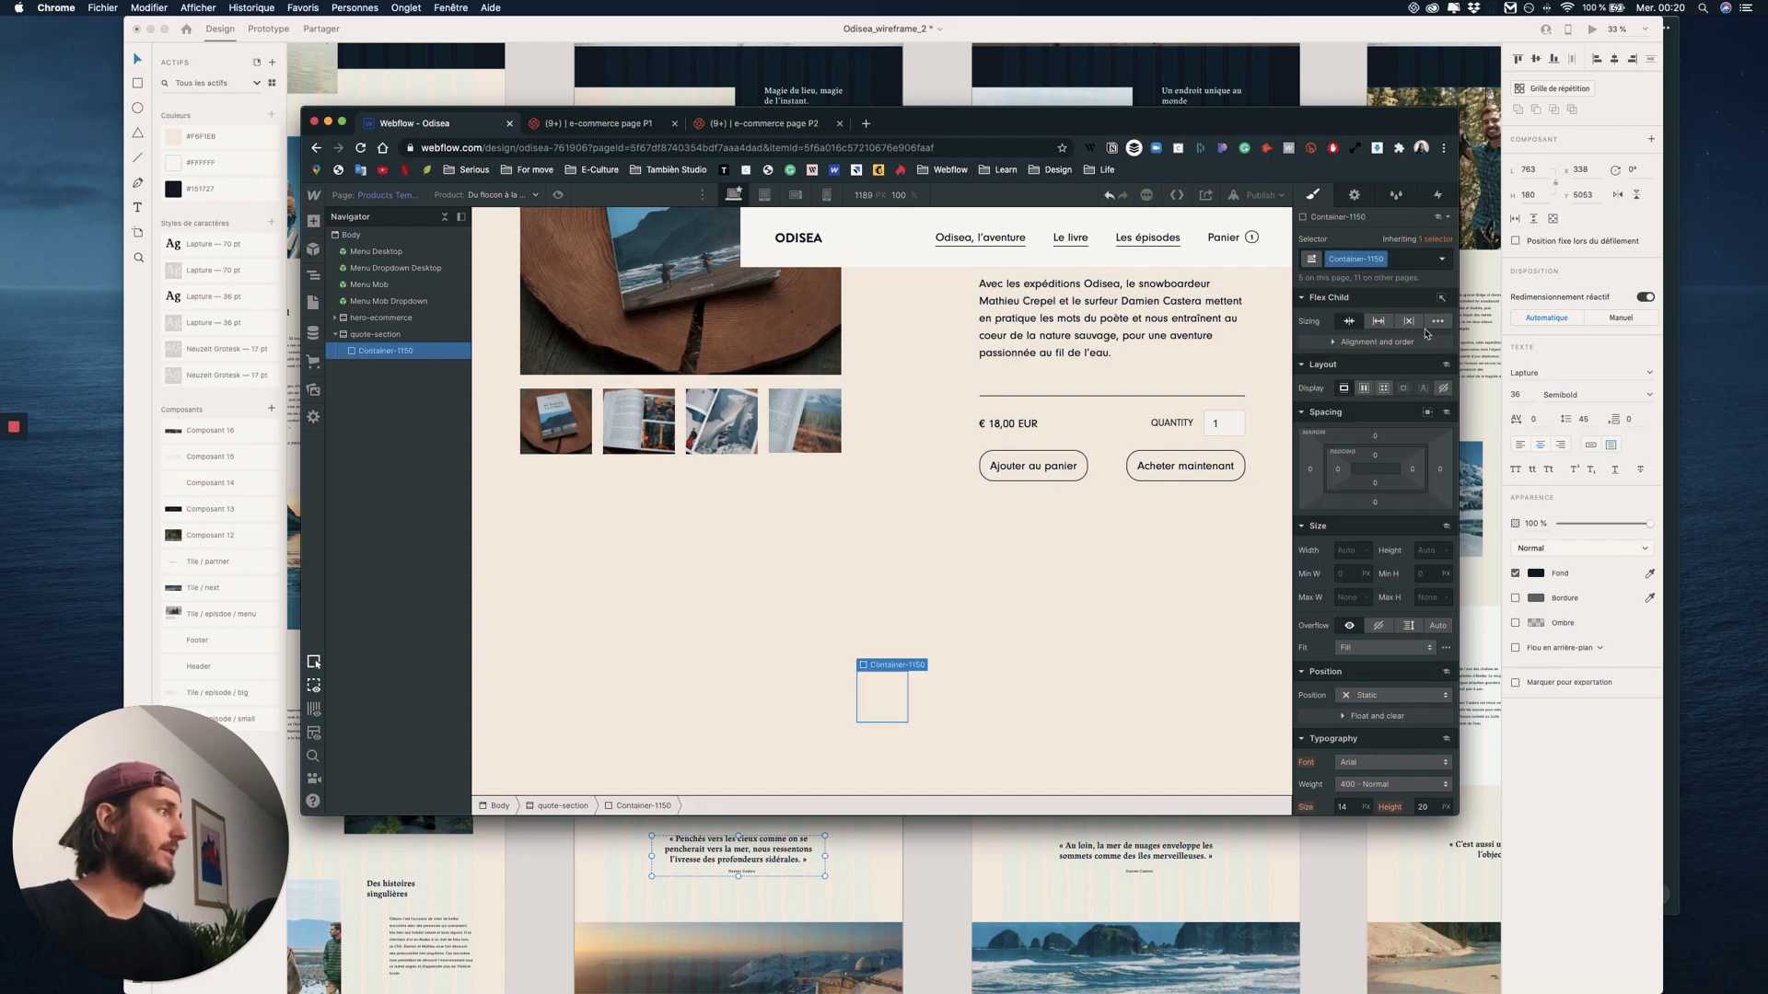
- Nest another div block inside the quote-section's Container-1150
{"action": "left_click", "coordinate": [314, 222]}
{"action": "left_click", "coordinate": [314, 222]}
{"action": "left_click", "coordinate": [314, 222]}
{"action": "left_click_drag", "start_coordinate": [373, 518], "coordinate": [383, 367]}
{"action": "scroll", "coordinate": [921, 635], "scroll_direction": "down", "scroll_amount": 1}
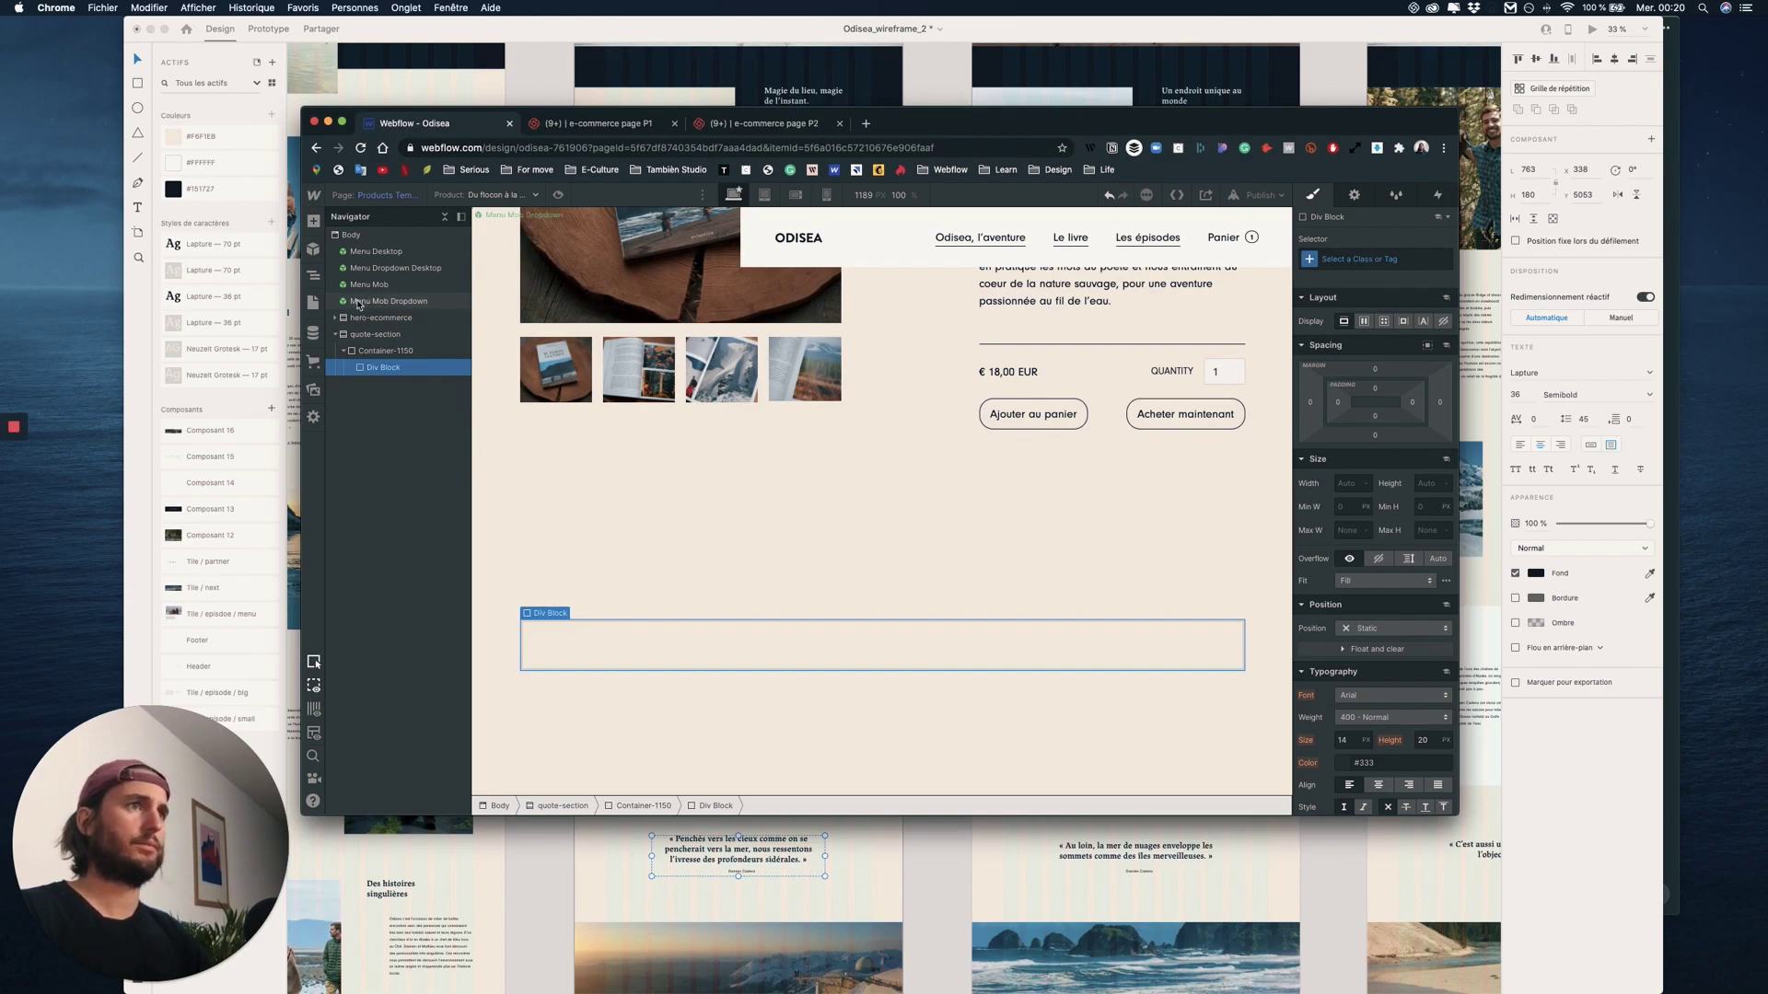
- Examine the nested structure and classes of the quote-section on the Episodes Template page, then return to the Products Template page
{"action": "left_click", "coordinate": [313, 302]}
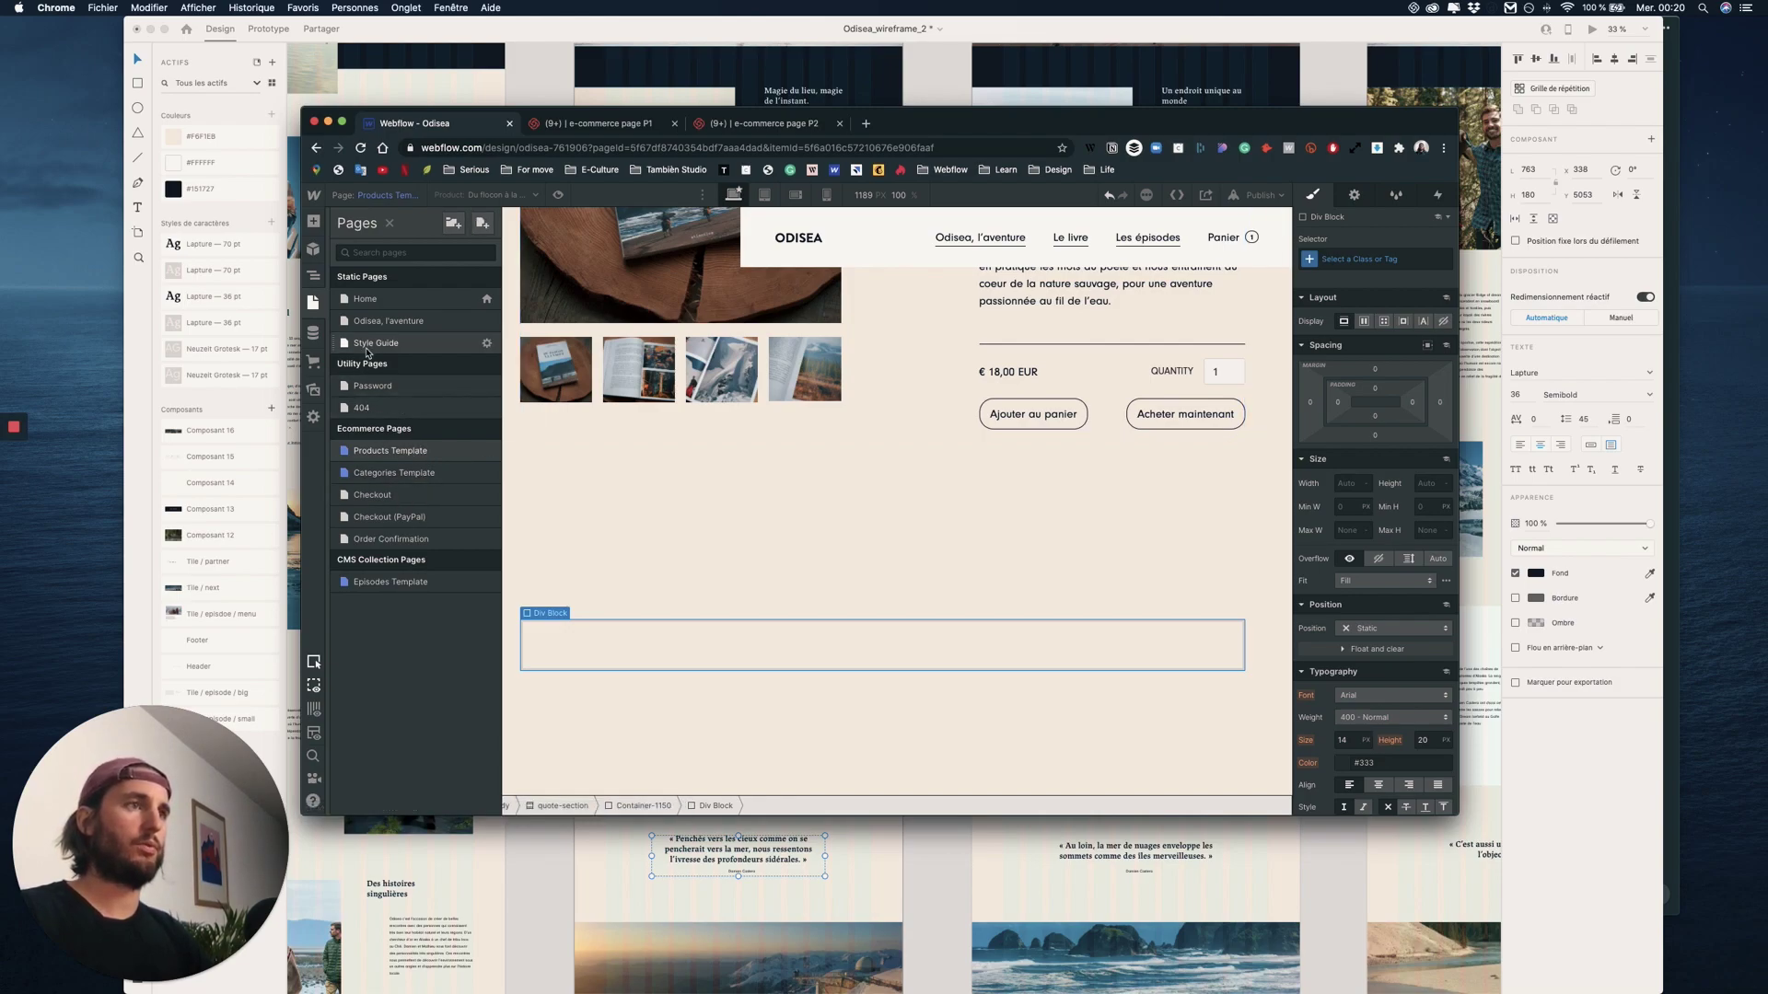
{"action": "left_click", "coordinate": [399, 583]}
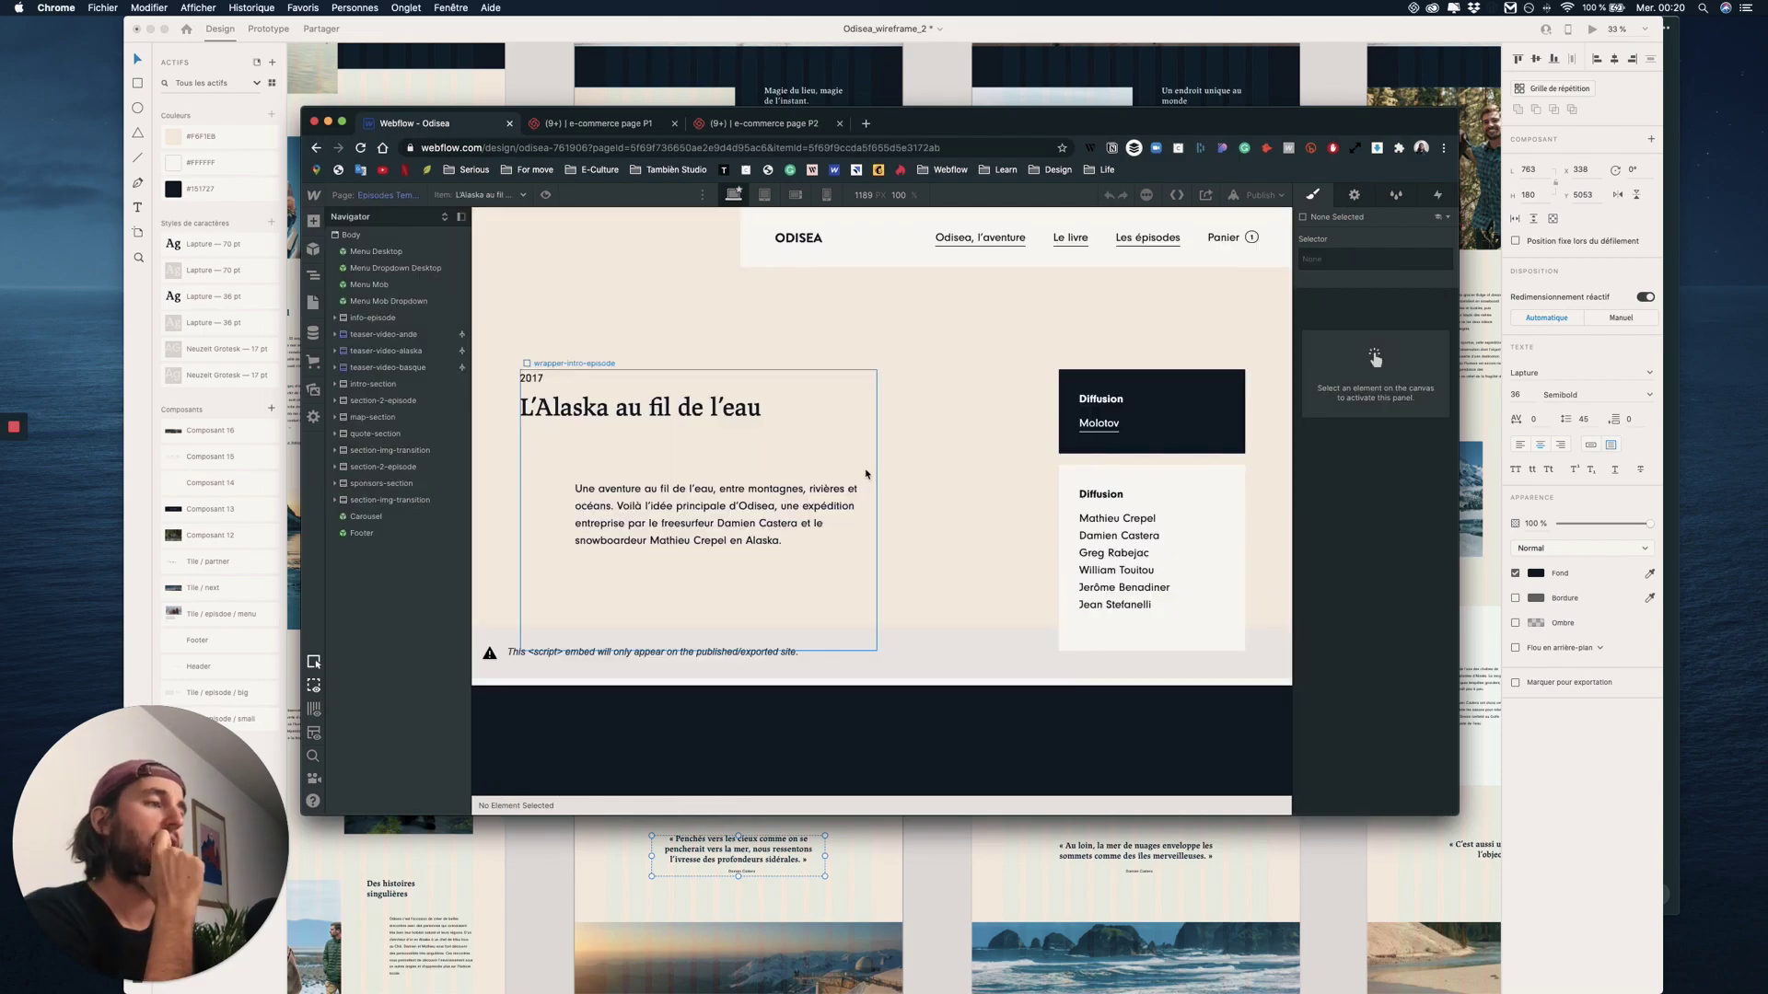
{"action": "scroll", "coordinate": [866, 478], "scroll_direction": "down", "scroll_amount": 20}
{"action": "scroll", "coordinate": [862, 478], "scroll_direction": "up", "scroll_amount": 10}
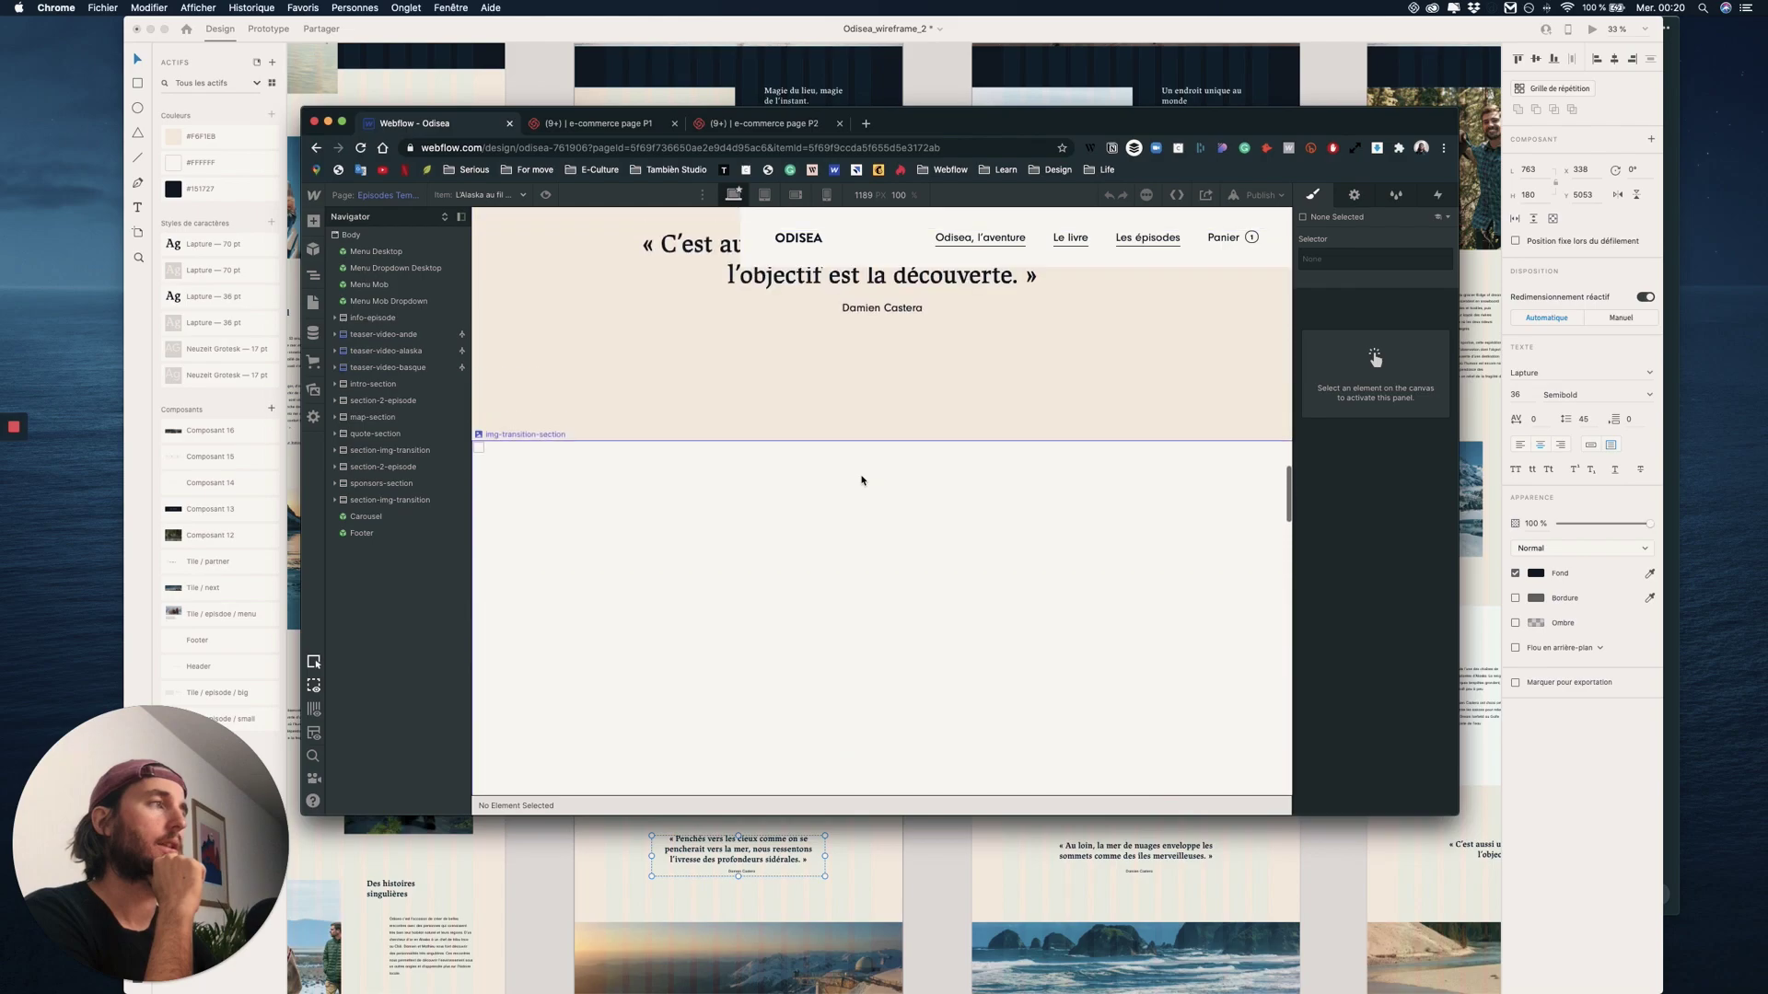
{"action": "left_click", "coordinate": [625, 504]}
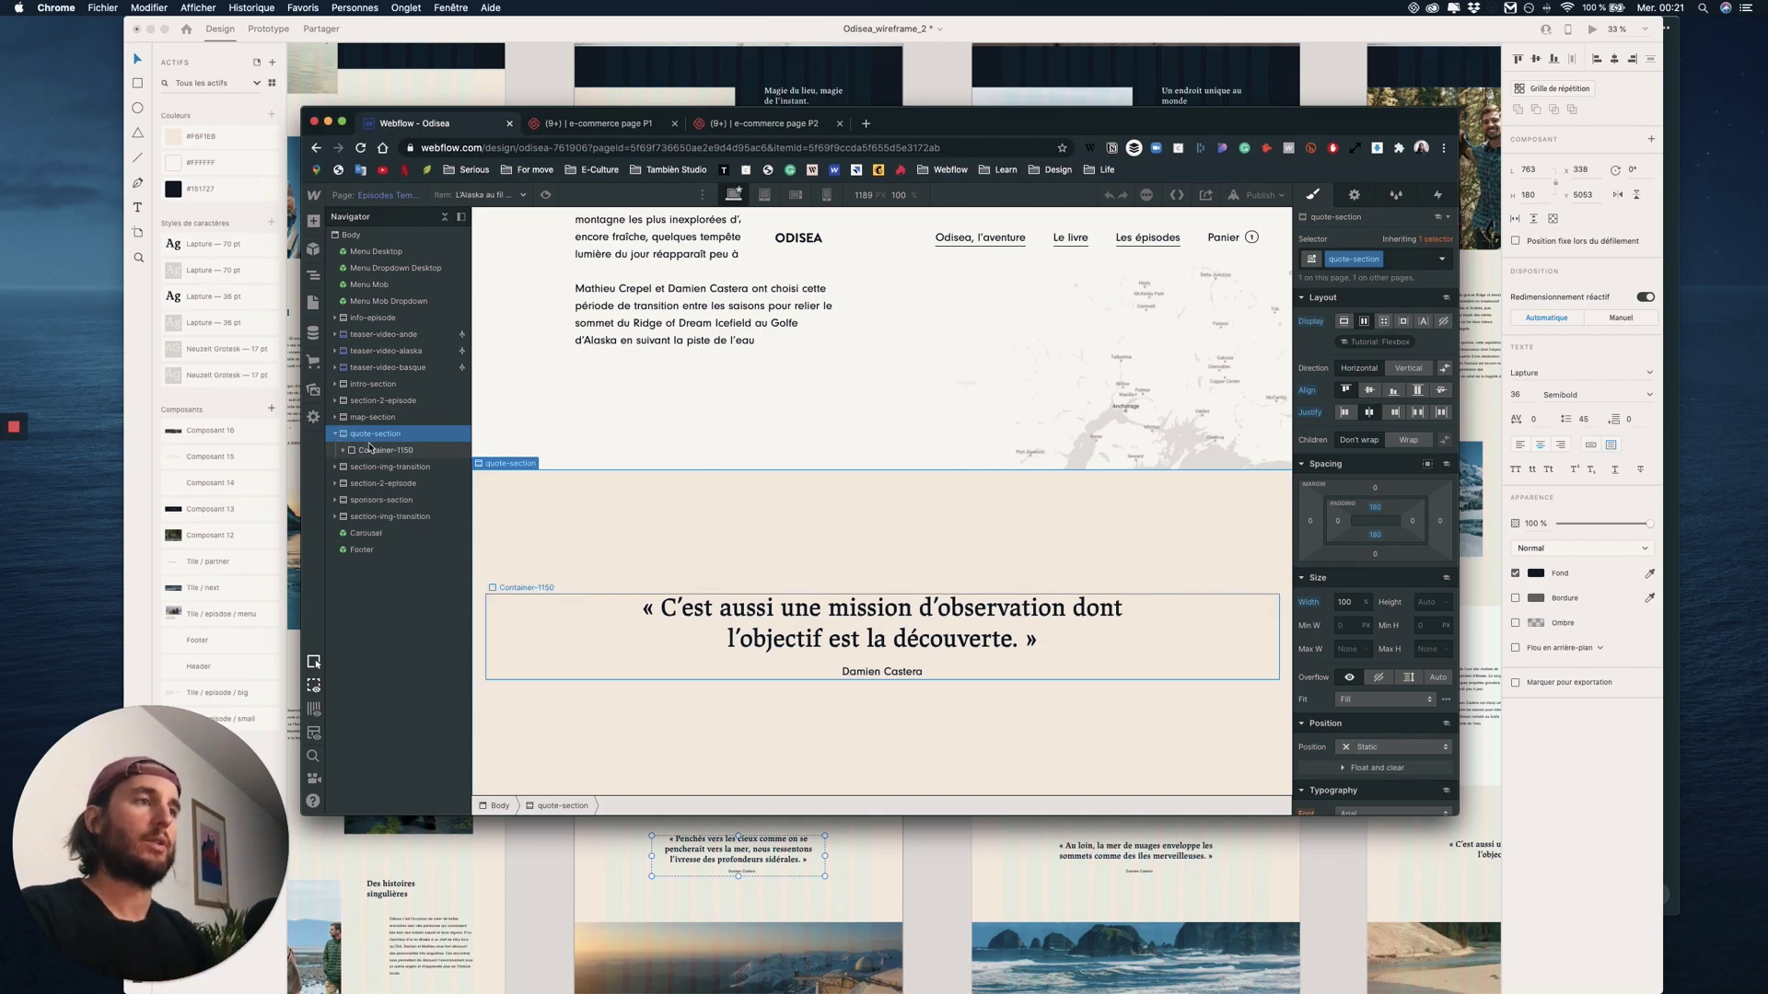
{"action": "left_click", "coordinate": [369, 450]}
{"action": "left_click", "coordinate": [371, 468]}
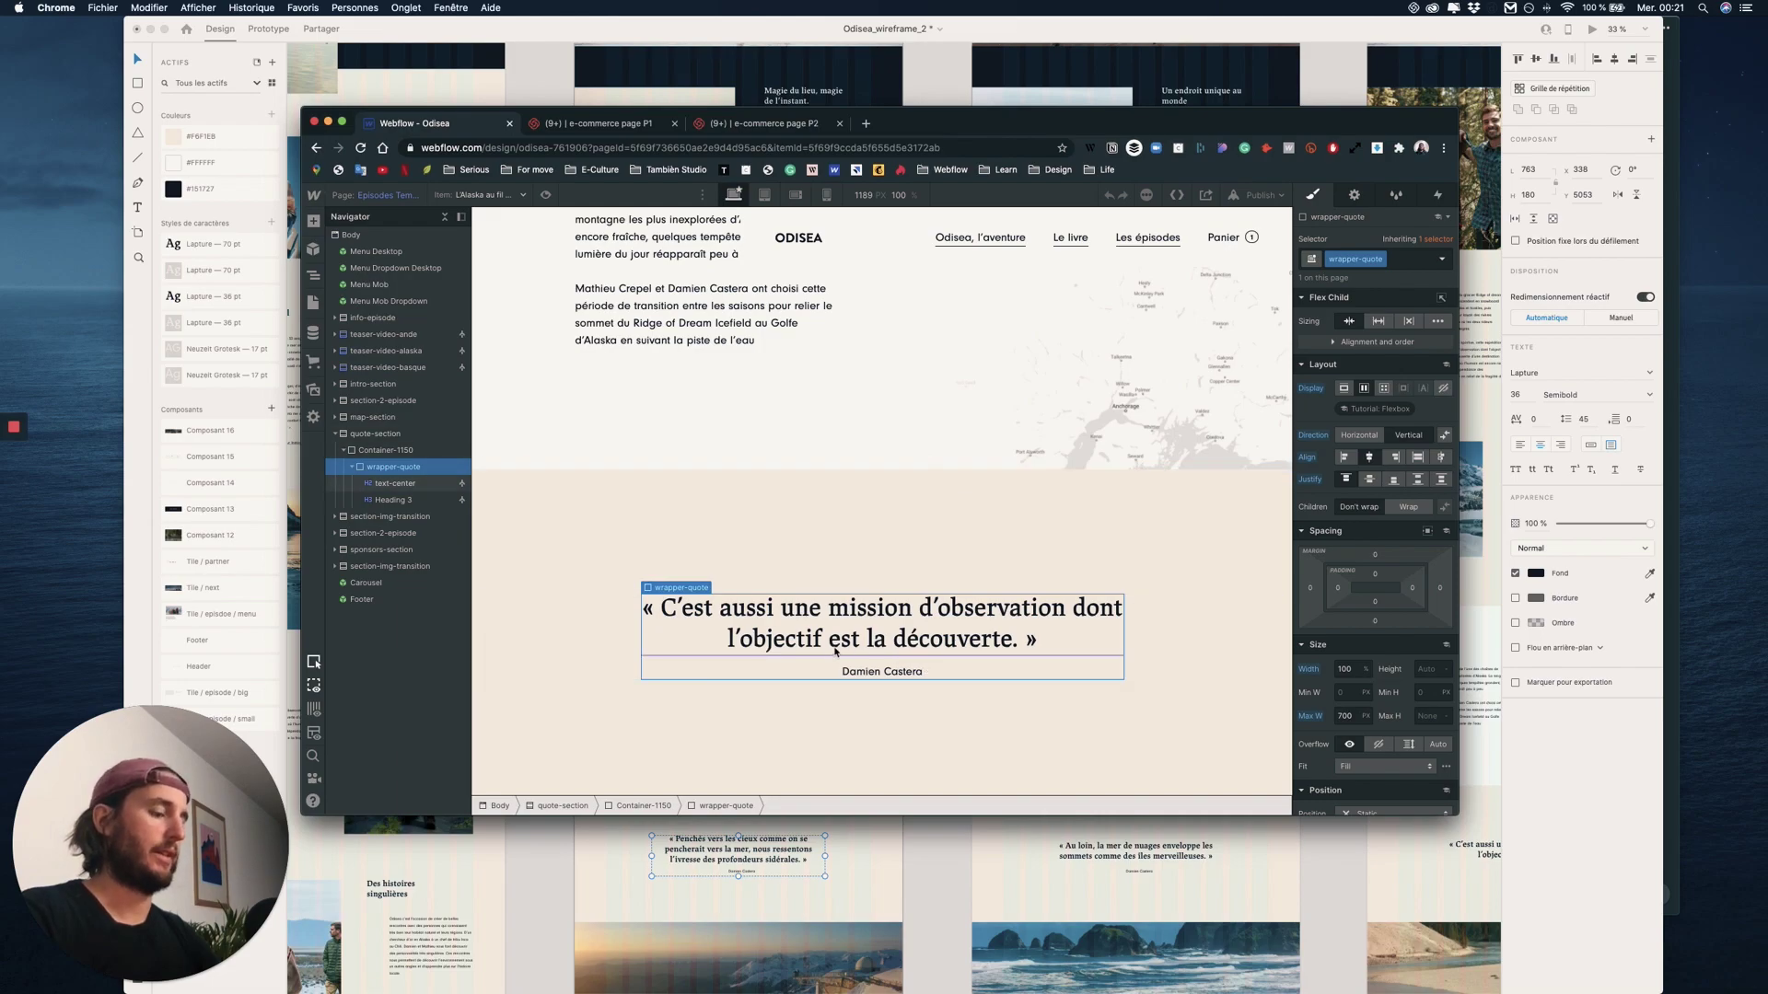
{"action": "left_click", "coordinate": [313, 302]}
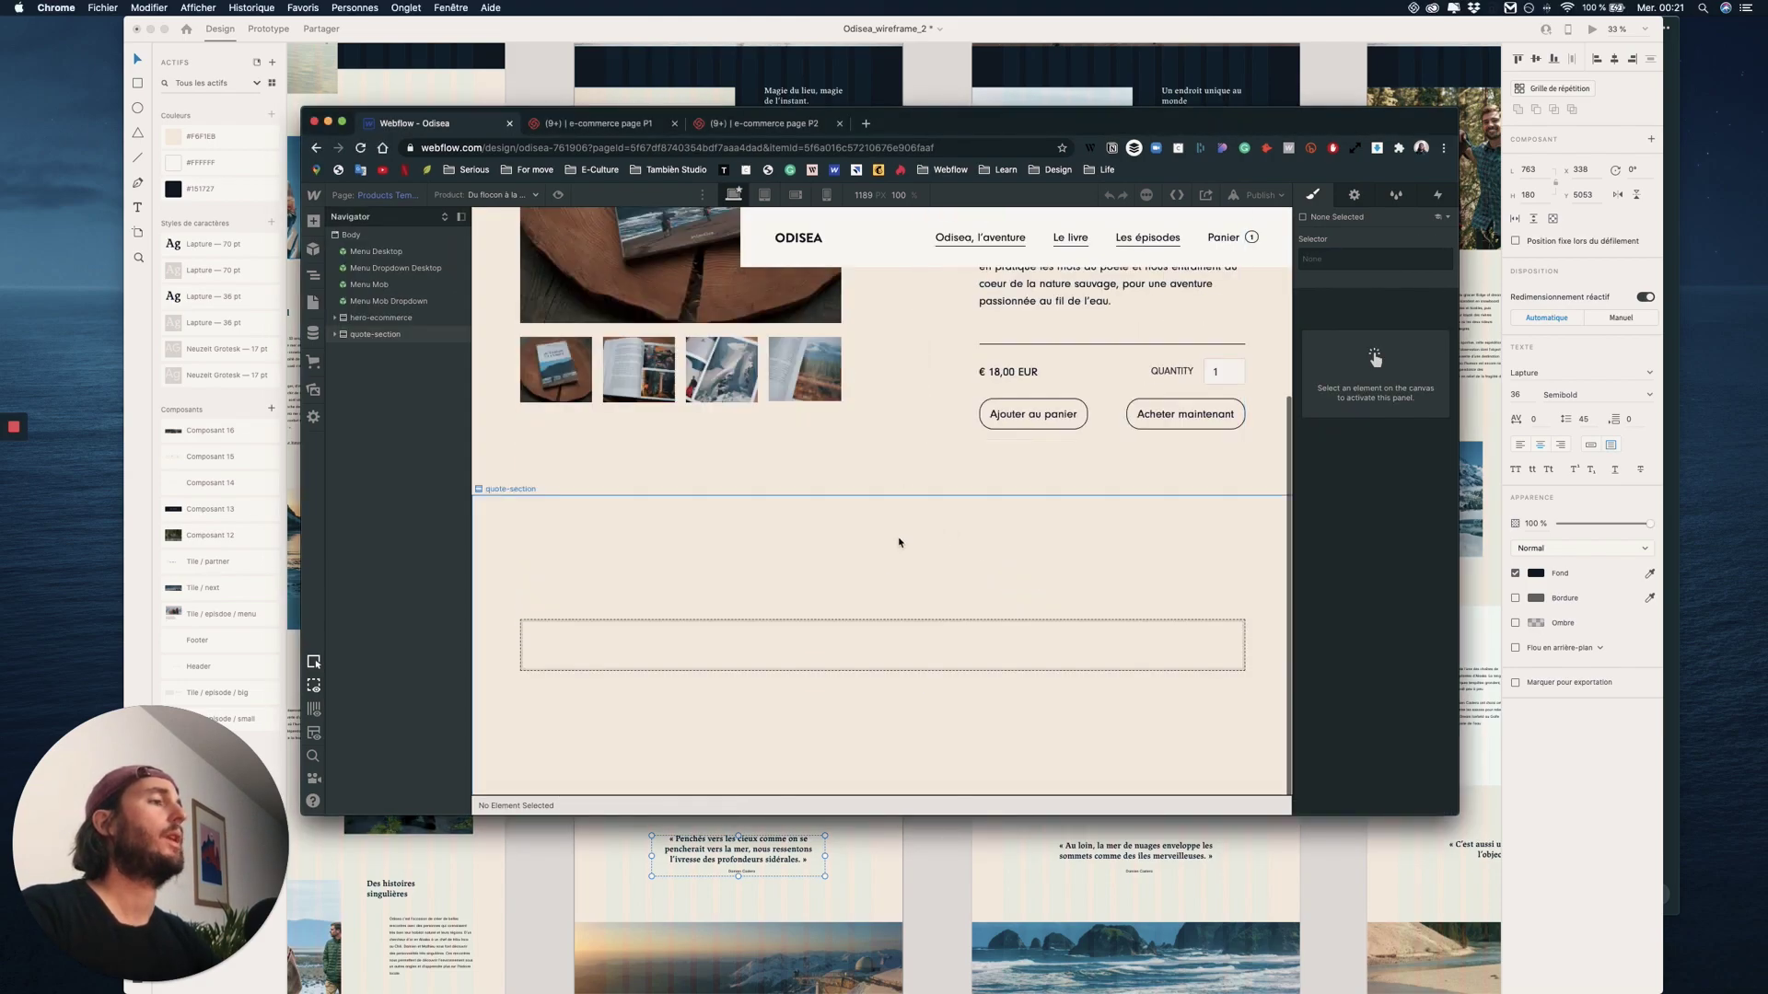
{"action": "left_click", "coordinate": [815, 647]}
{"action": "key", "text": "a"}
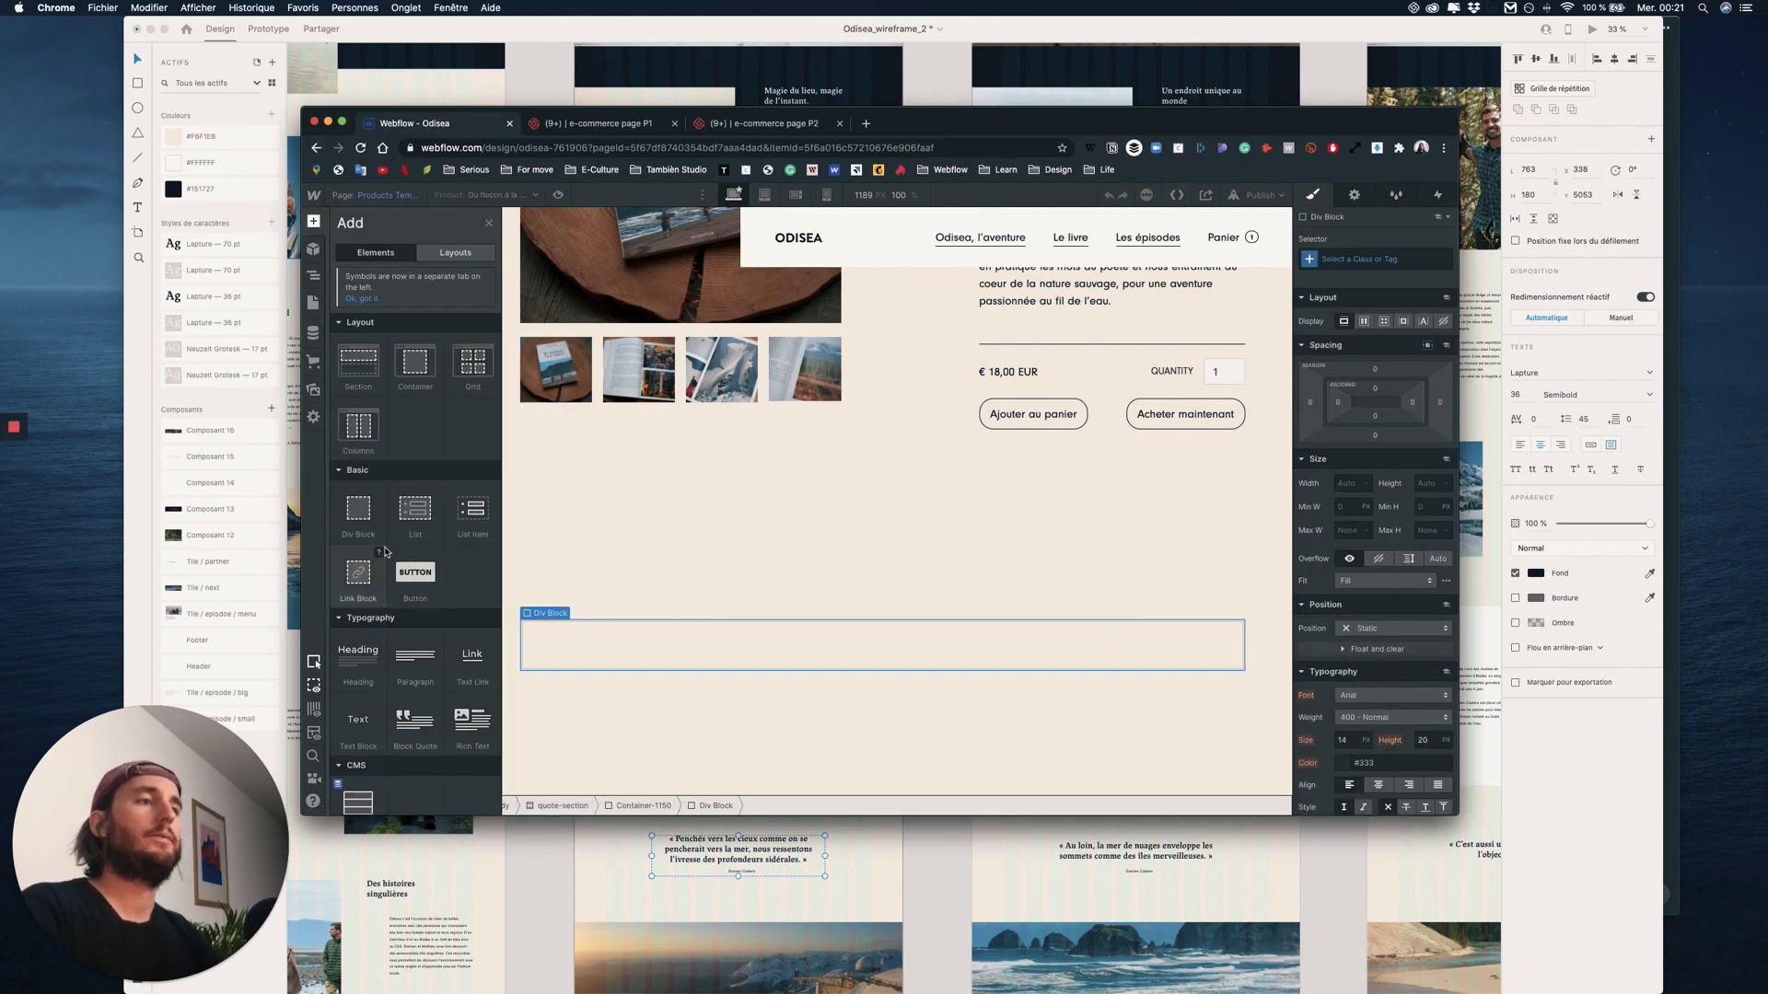
{"action": "left_click_drag", "start_coordinate": [366, 506], "coordinate": [650, 638]}
{"action": "key", "text": "Delete"}
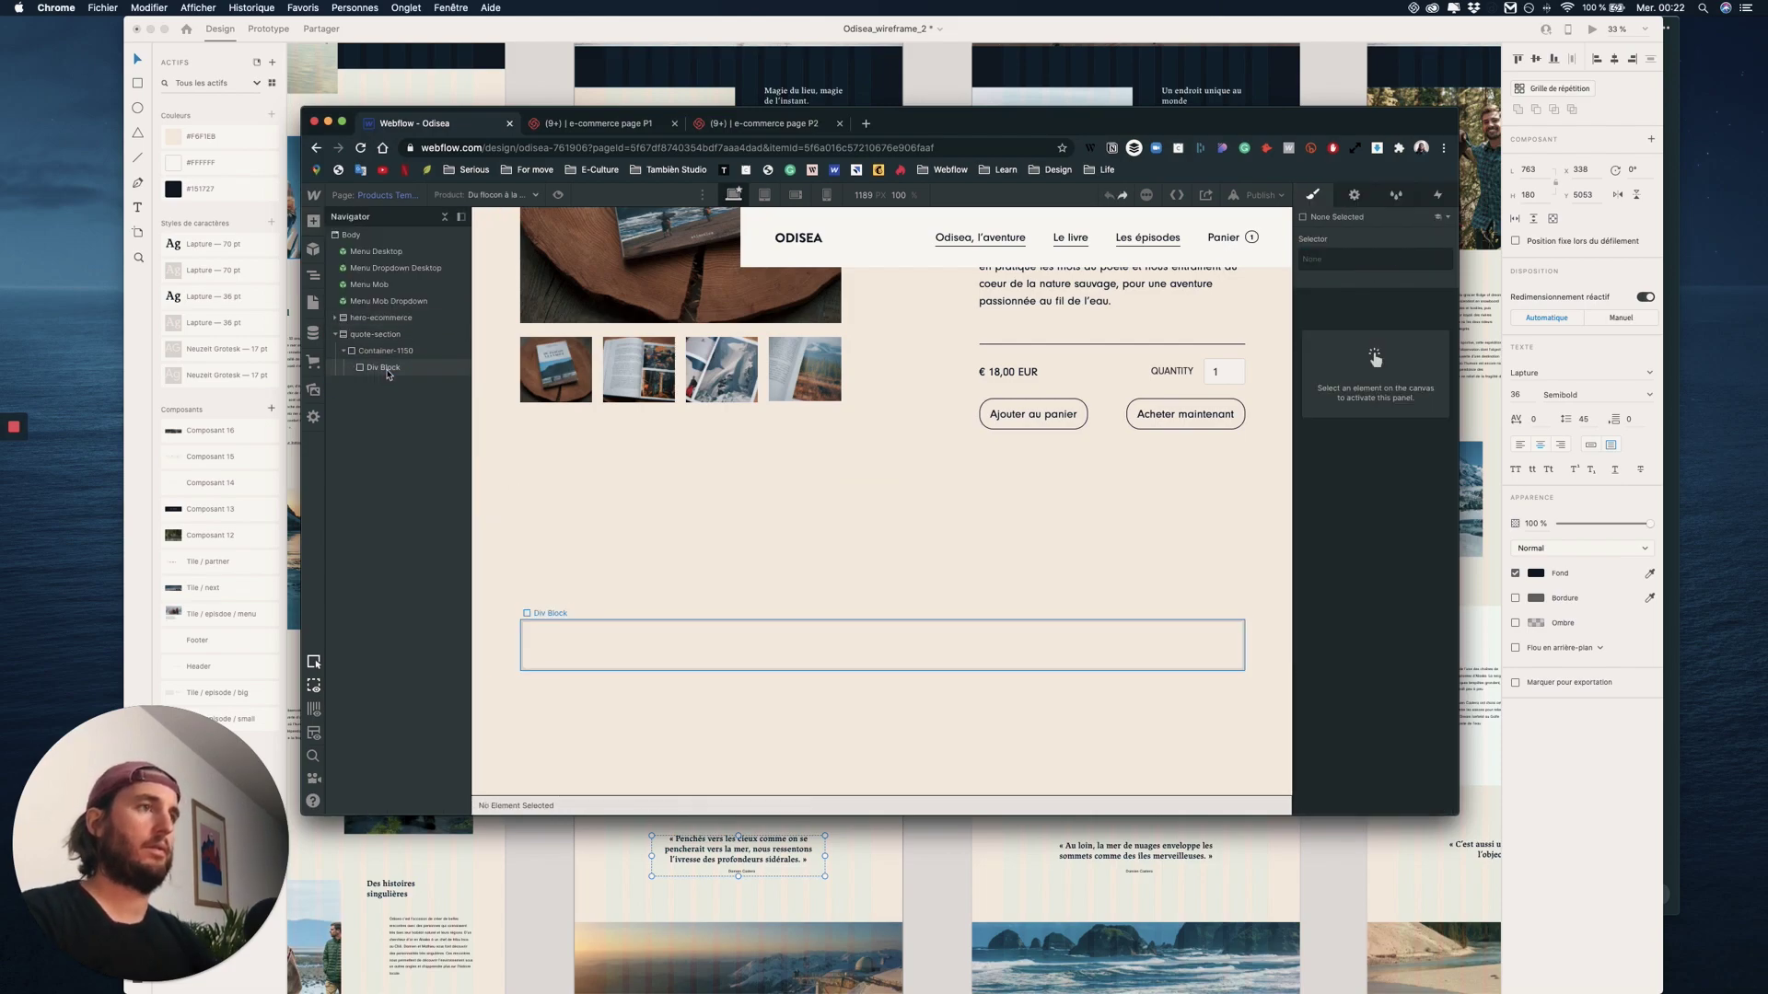
- Assign the existing wrapper-quote class to the div block inside Container-1150 and check the container's available combo classes
{"action": "left_click", "coordinate": [1350, 261]}
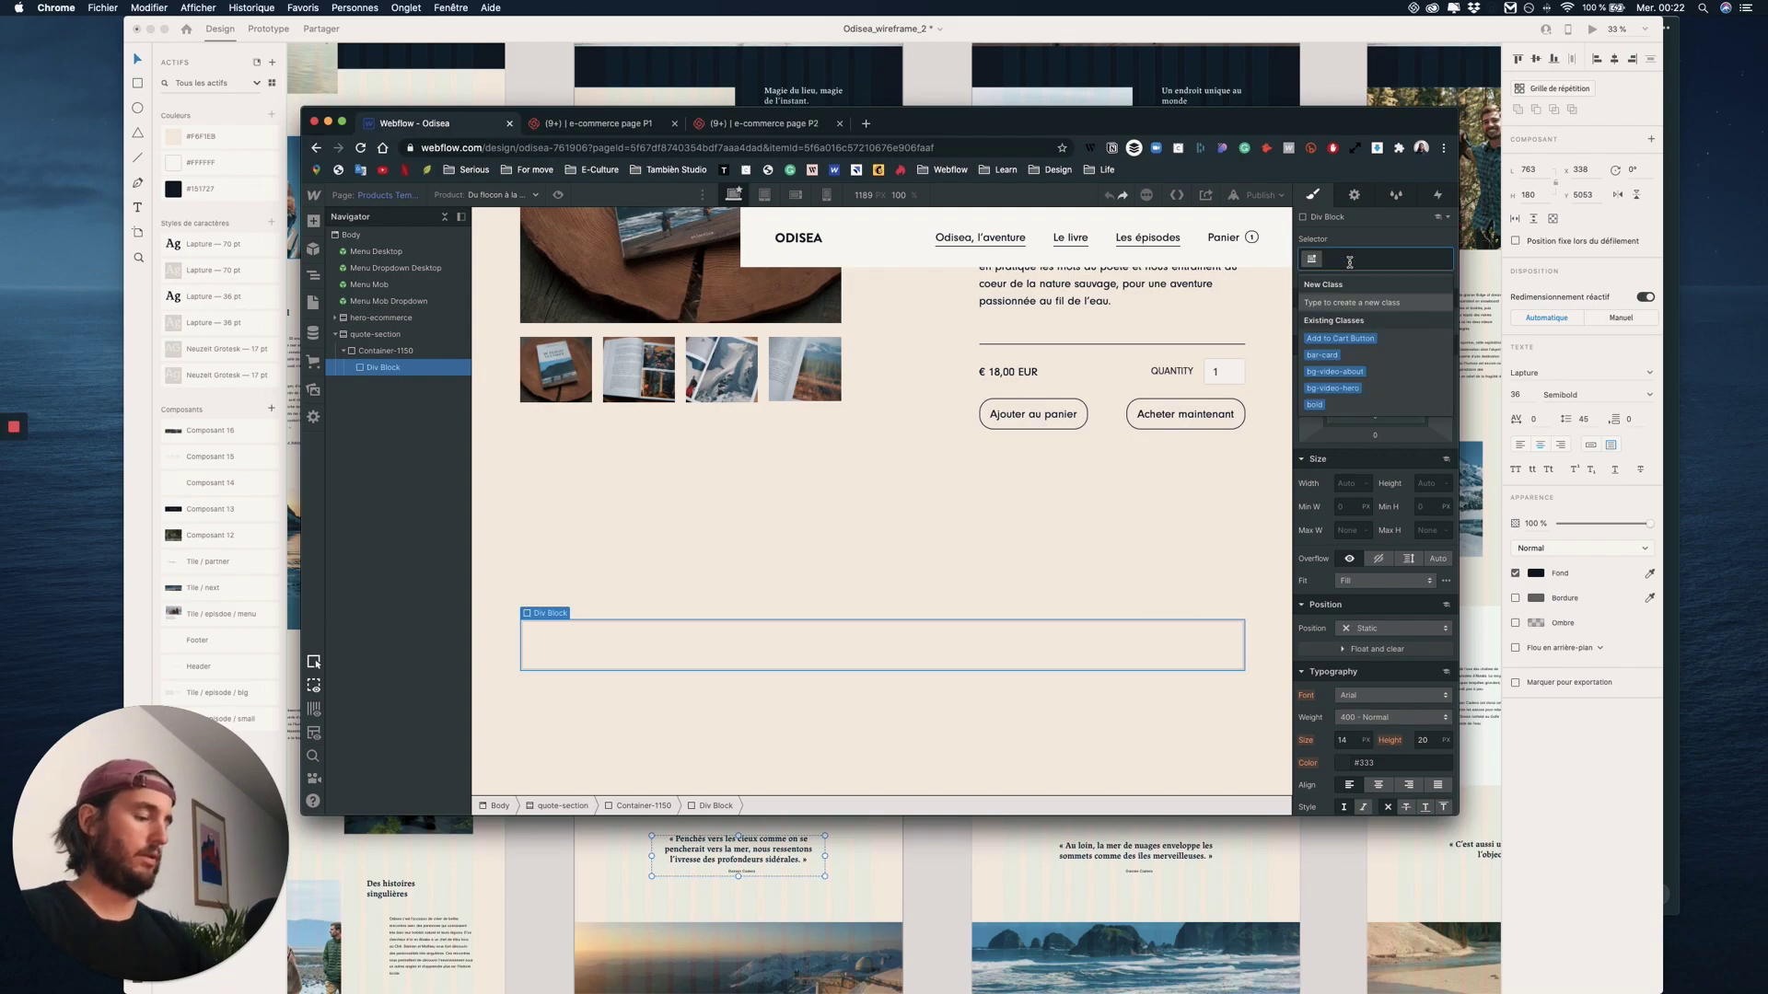
{"action": "type", "text": "wrapper"}
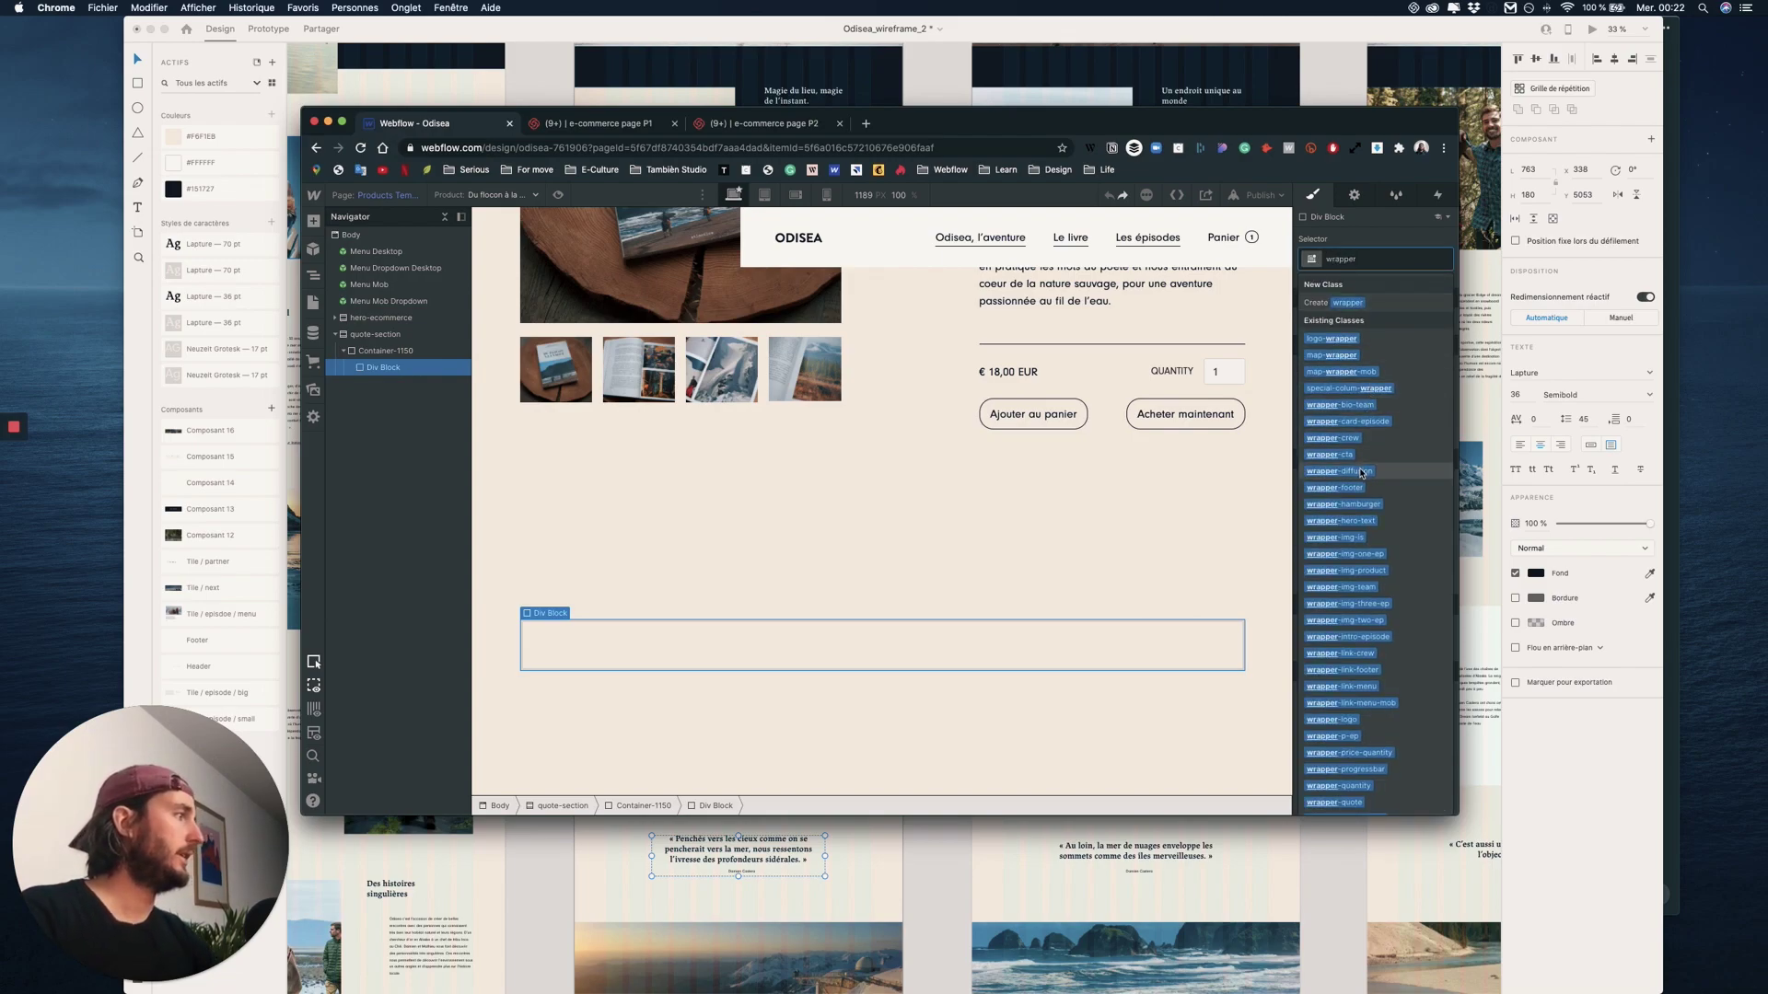
{"action": "type", "text": "-q"}
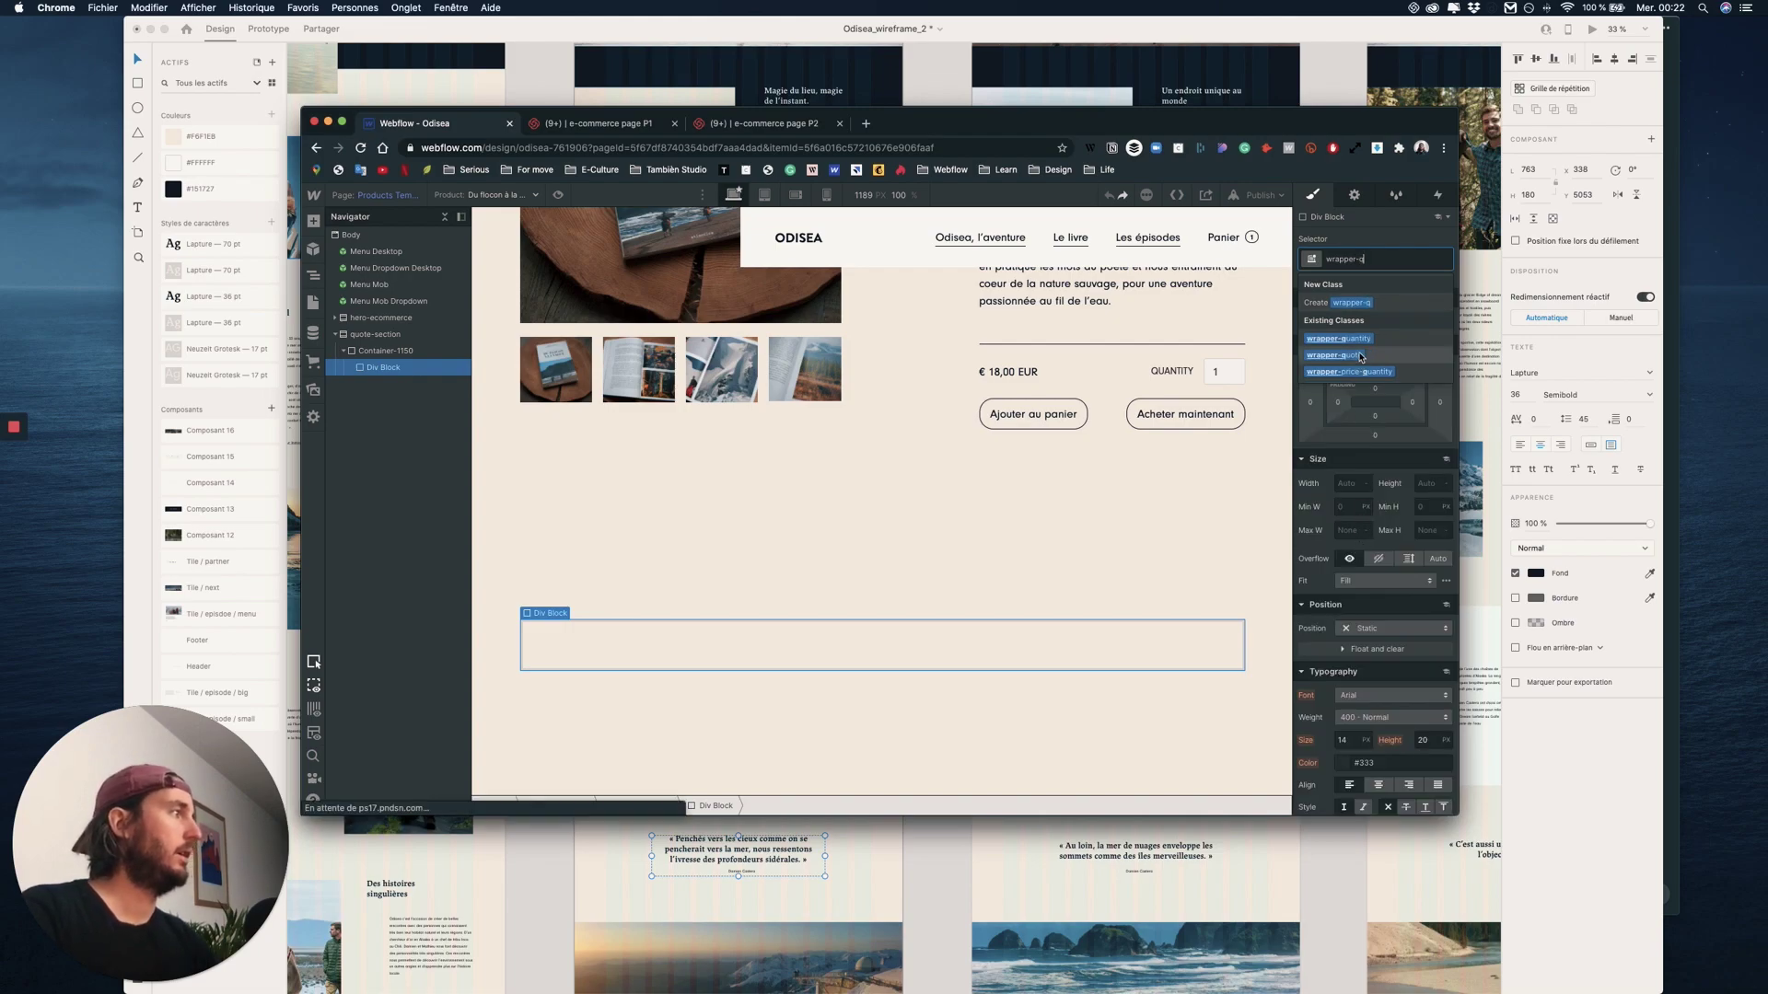
{"action": "key", "text": "Return"}
{"action": "left_click", "coordinate": [404, 351]}
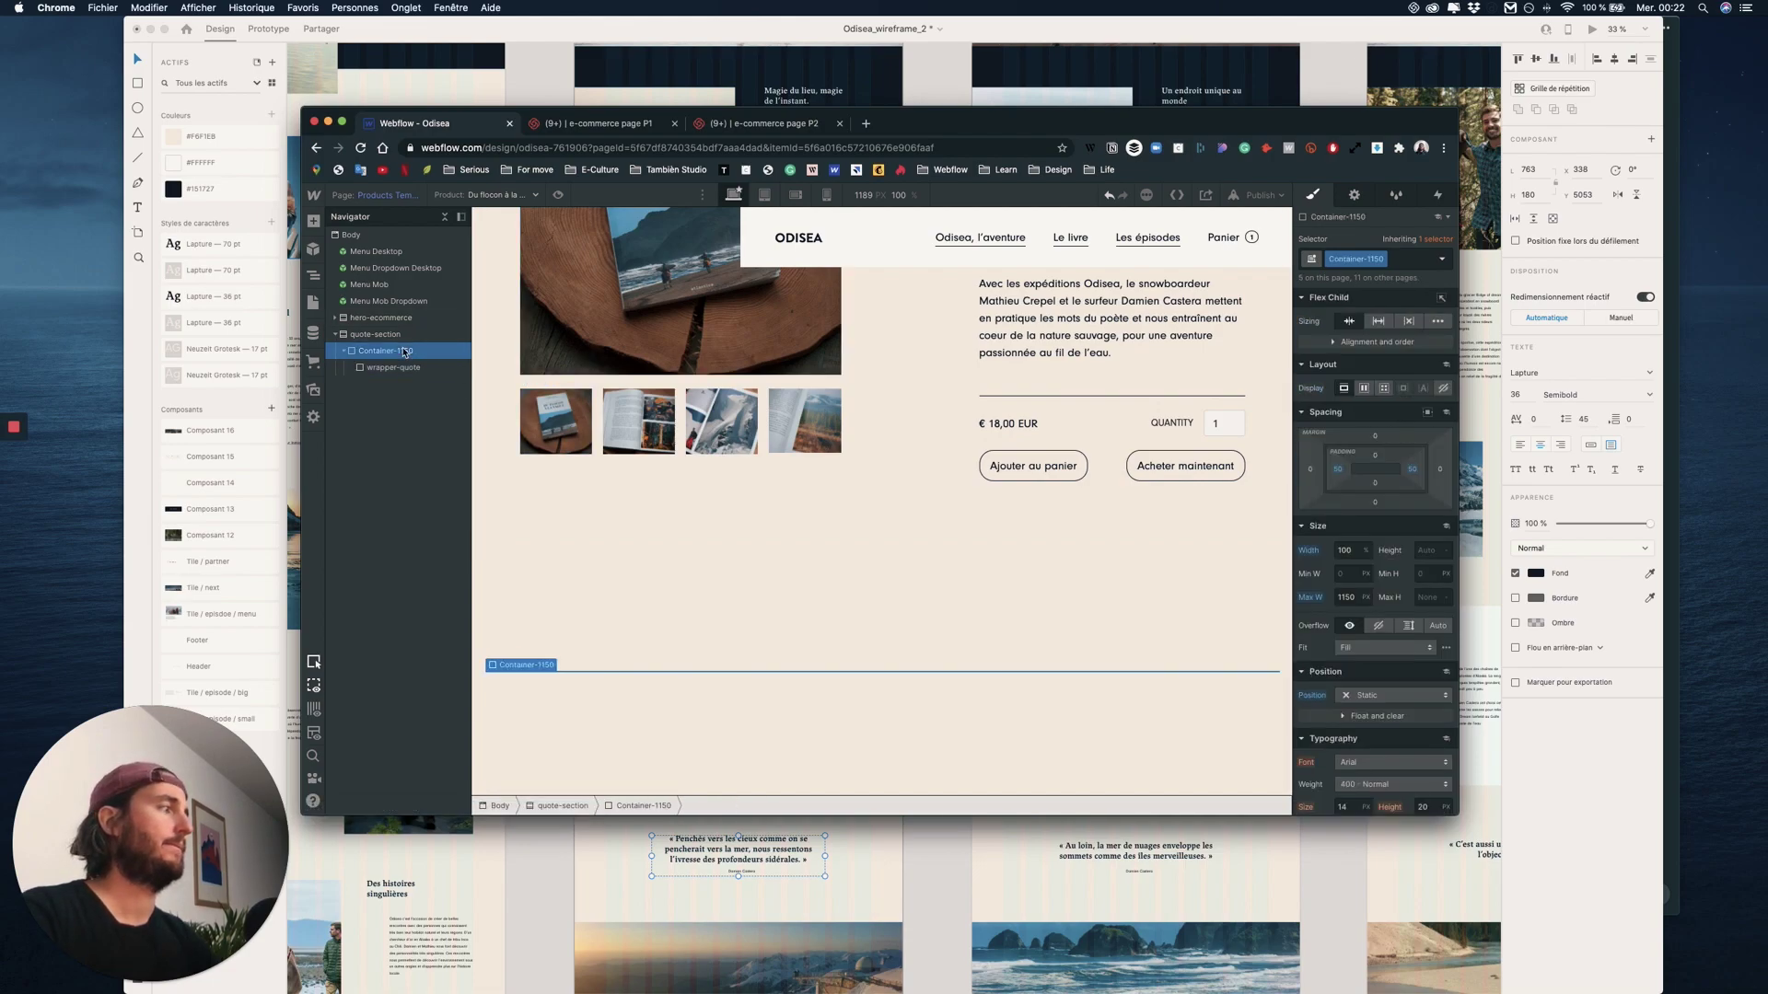
{"action": "left_click", "coordinate": [1406, 261]}
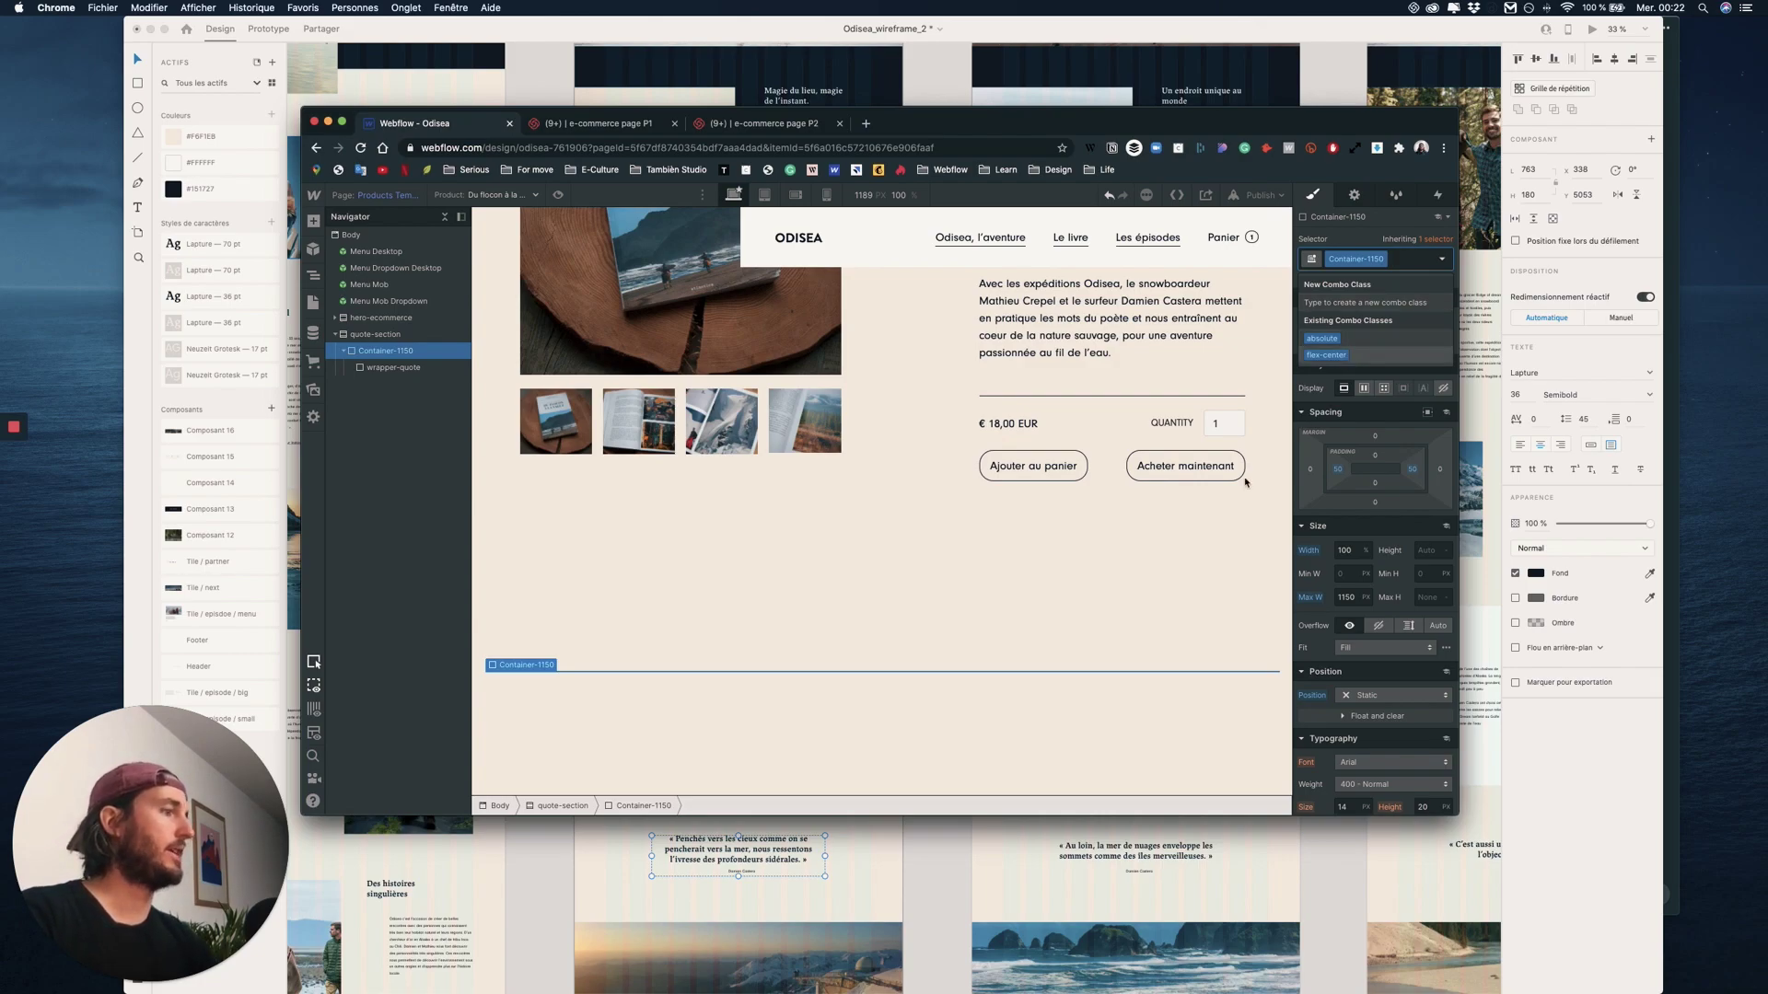
- Add an H1 heading inside wrapper-quote and duplicate it
{"action": "left_click", "coordinate": [396, 368]}
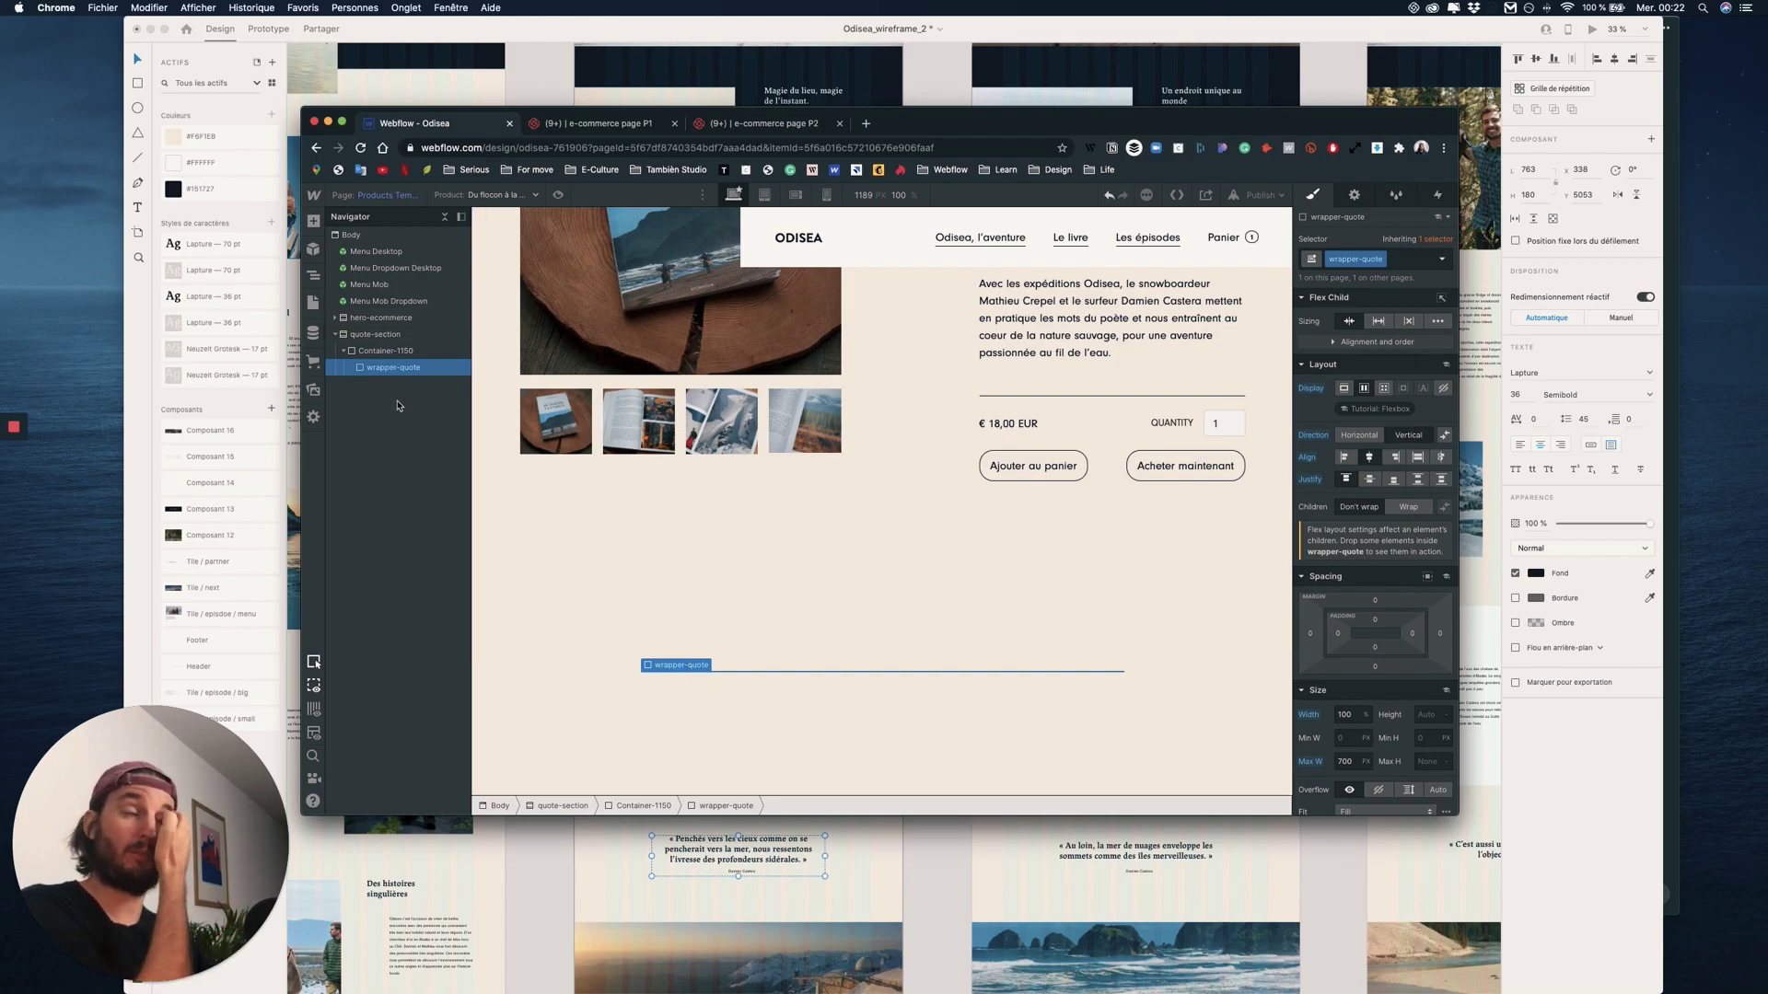
{"action": "left_click", "coordinate": [313, 222]}
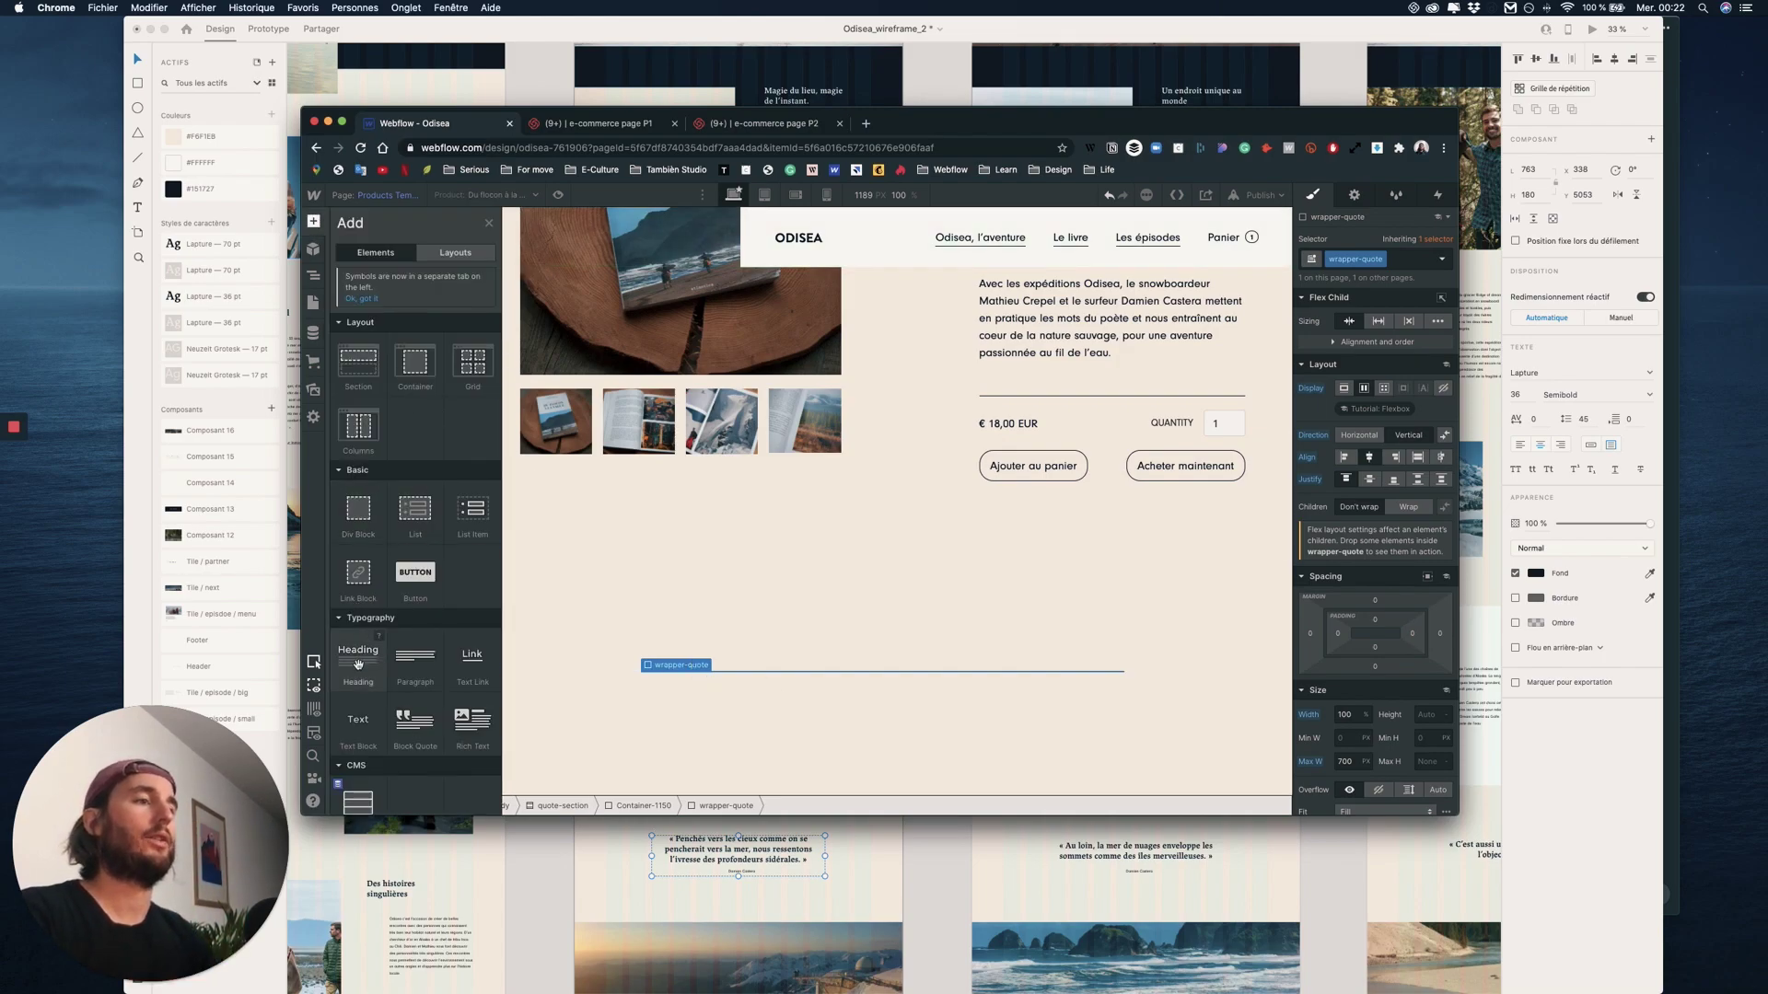
{"action": "left_click_drag", "start_coordinate": [363, 649], "coordinate": [396, 377]}
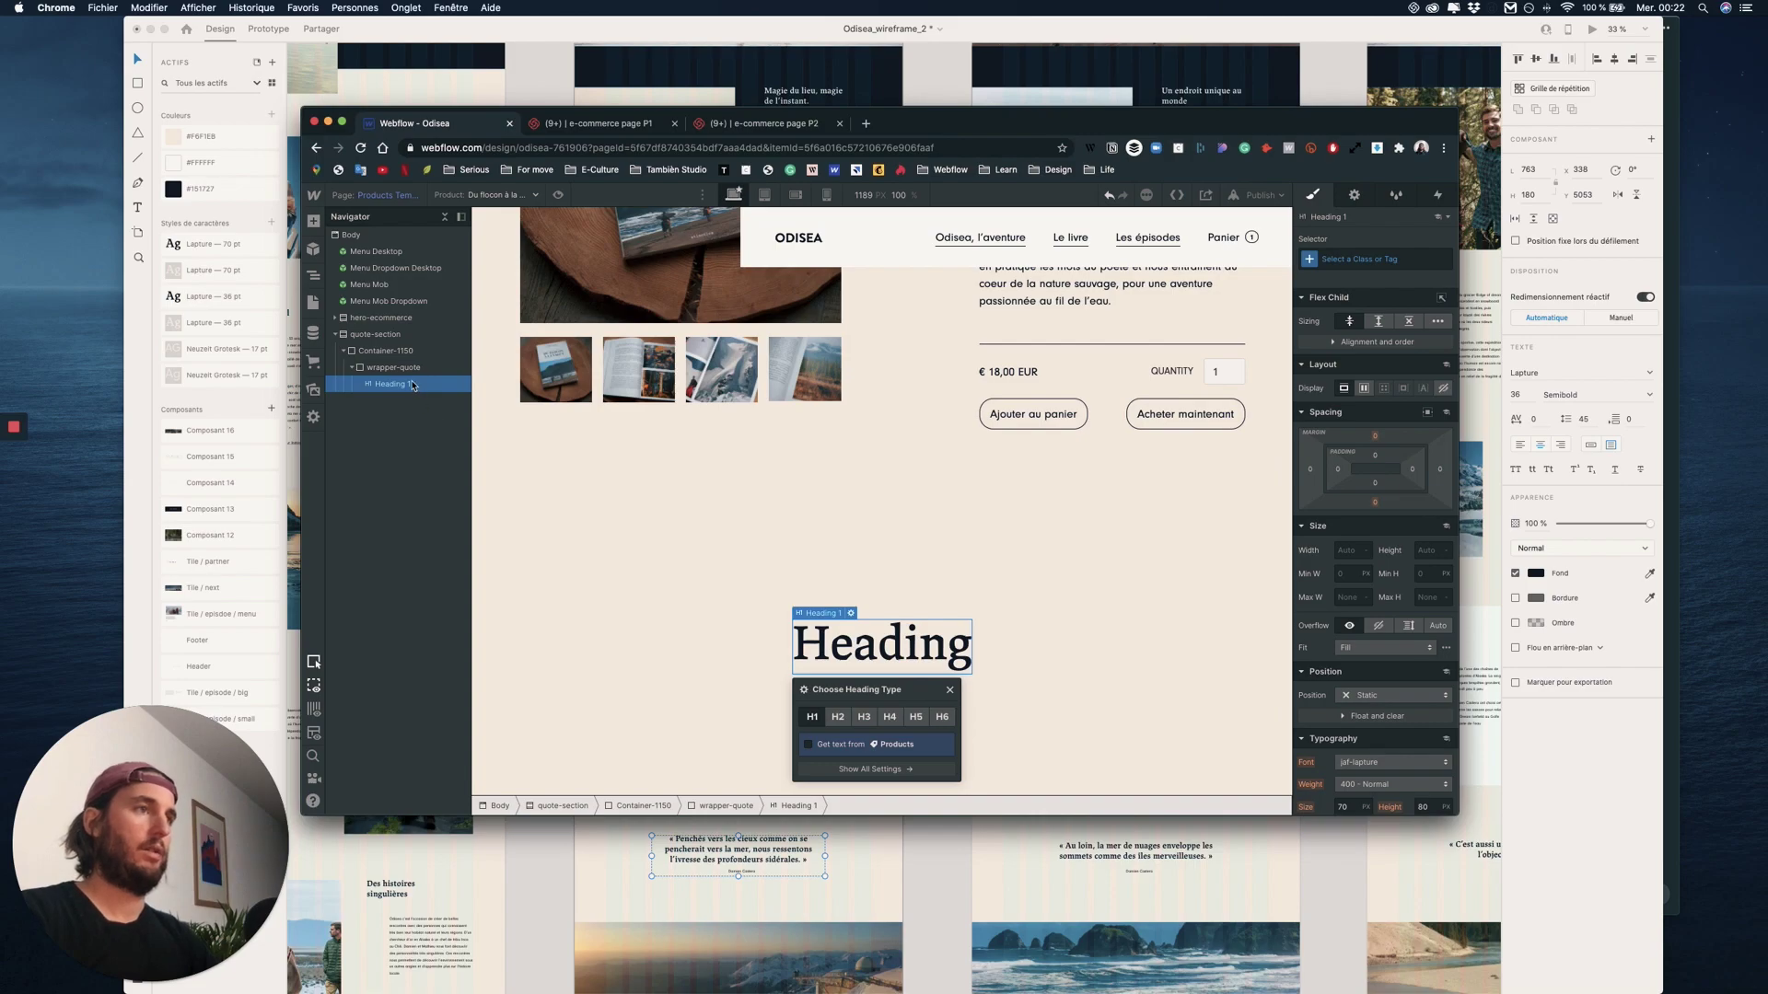
{"action": "key", "text": "super+d"}
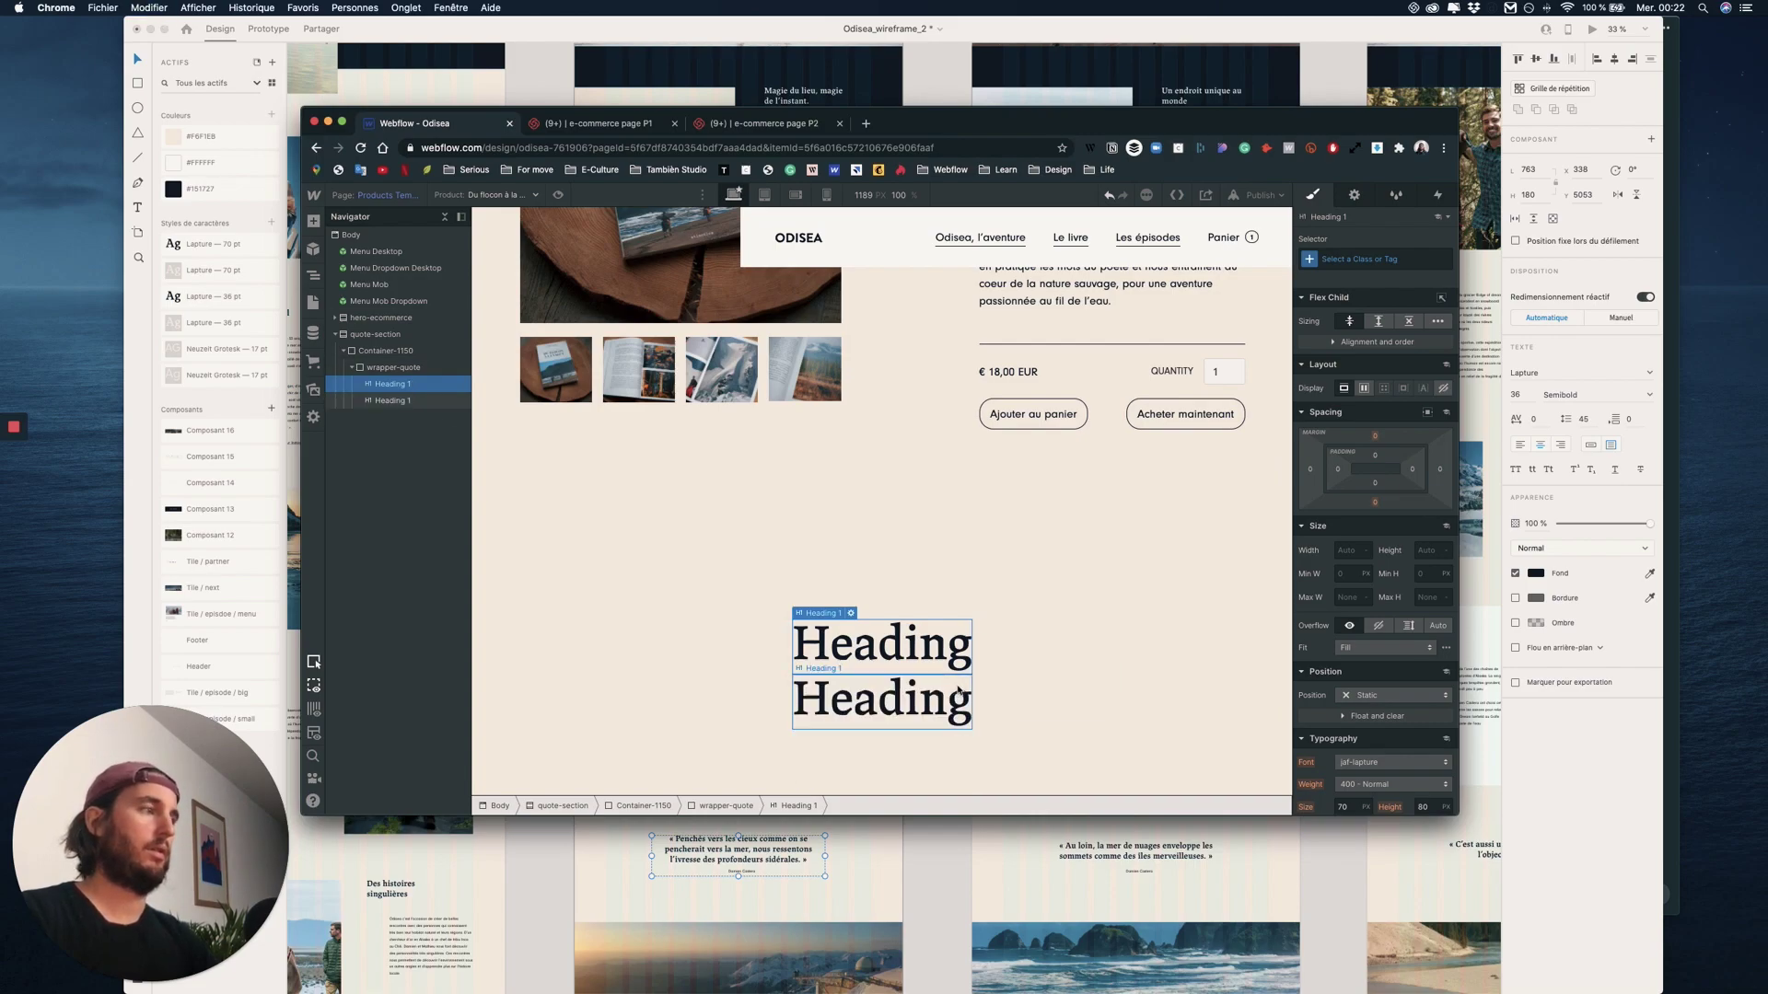
- Switch to the Odisea_wireframe_2 design in Adobe XD and examine the text styling of the quote in the product page's dark section
{"action": "key", "text": "ctrl+Up"}
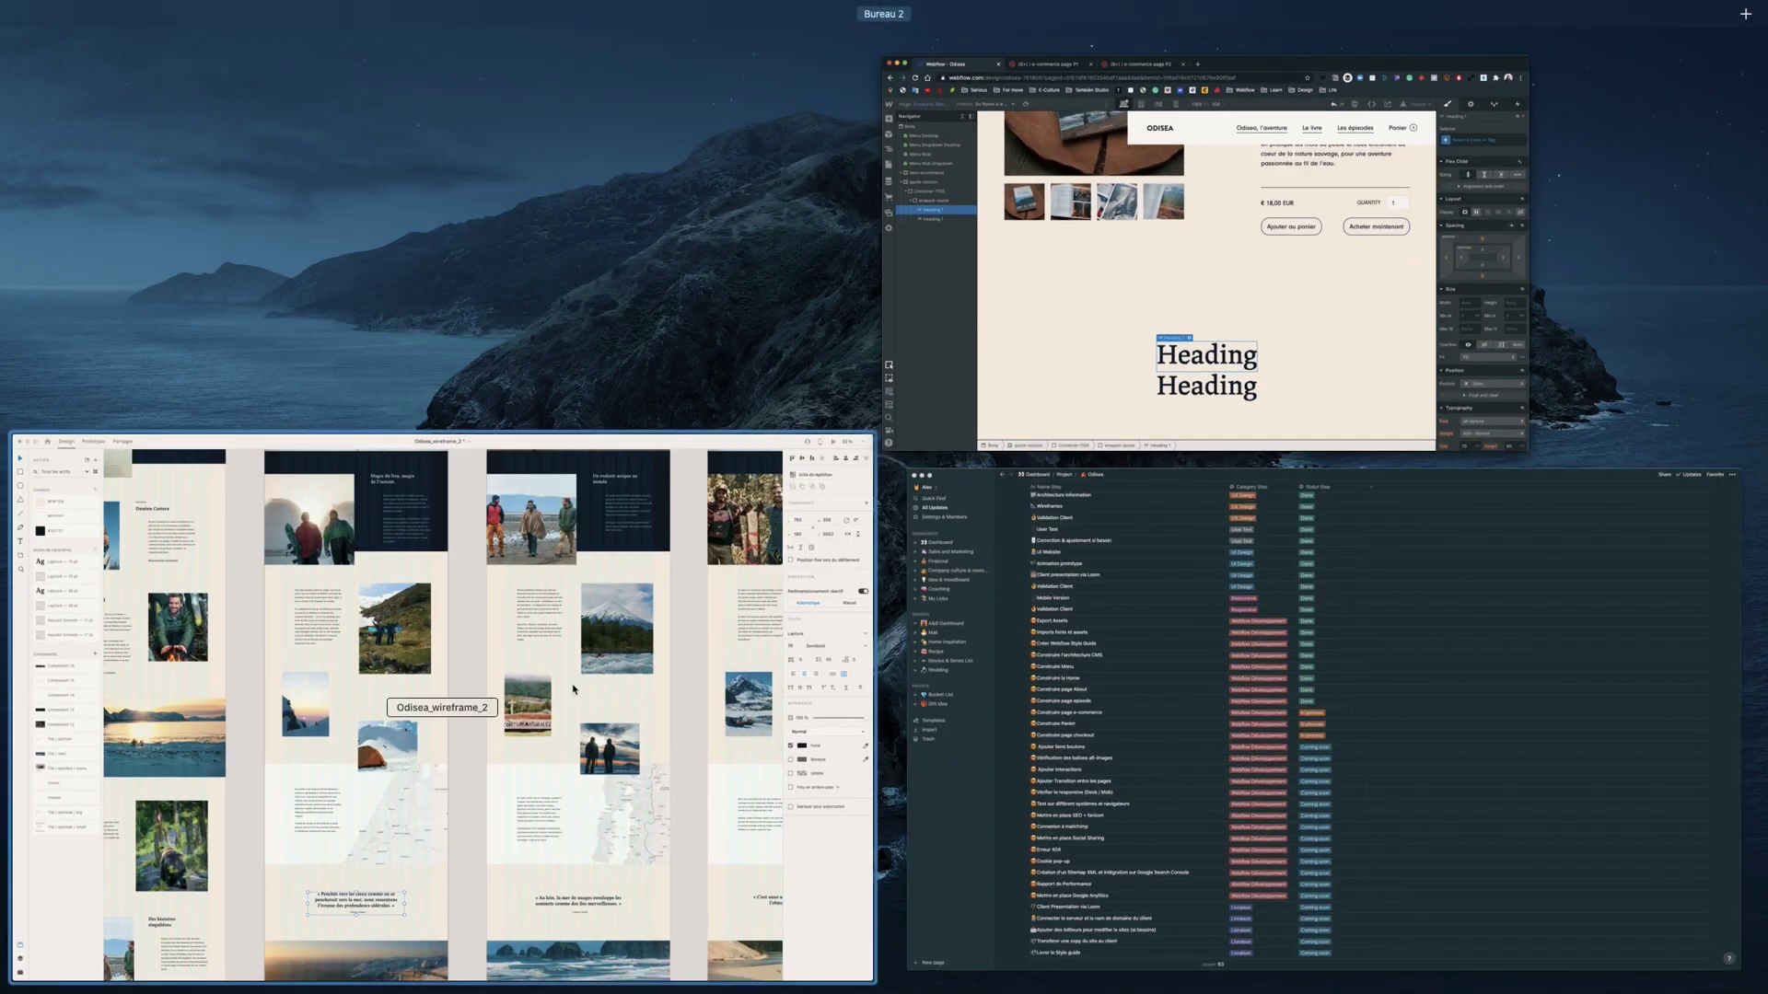
{"action": "left_click", "coordinate": [574, 686]}
{"action": "scroll", "coordinate": [901, 558], "scroll_direction": "right", "scroll_amount": 3}
{"action": "scroll", "coordinate": [901, 558], "scroll_direction": "right", "scroll_amount": 10}
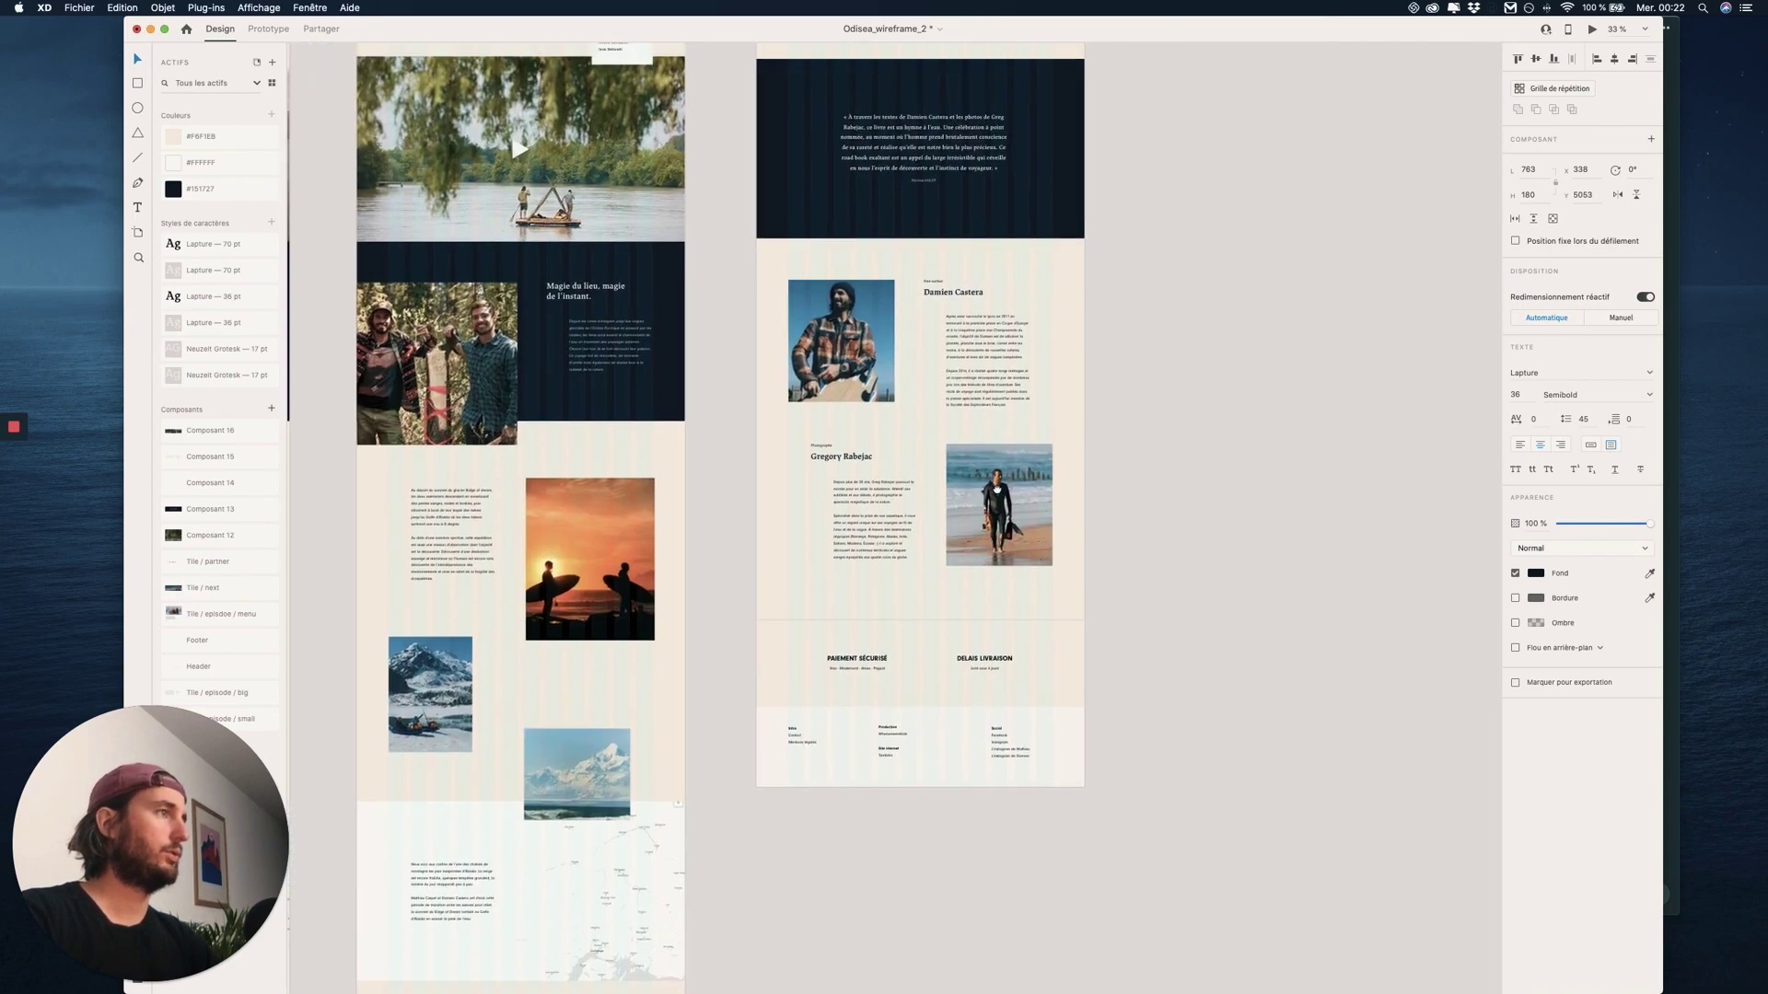
{"action": "scroll", "coordinate": [971, 578], "scroll_direction": "up", "scroll_amount": 6}
{"action": "scroll", "coordinate": [970, 578], "scroll_direction": "up", "scroll_amount": 5}
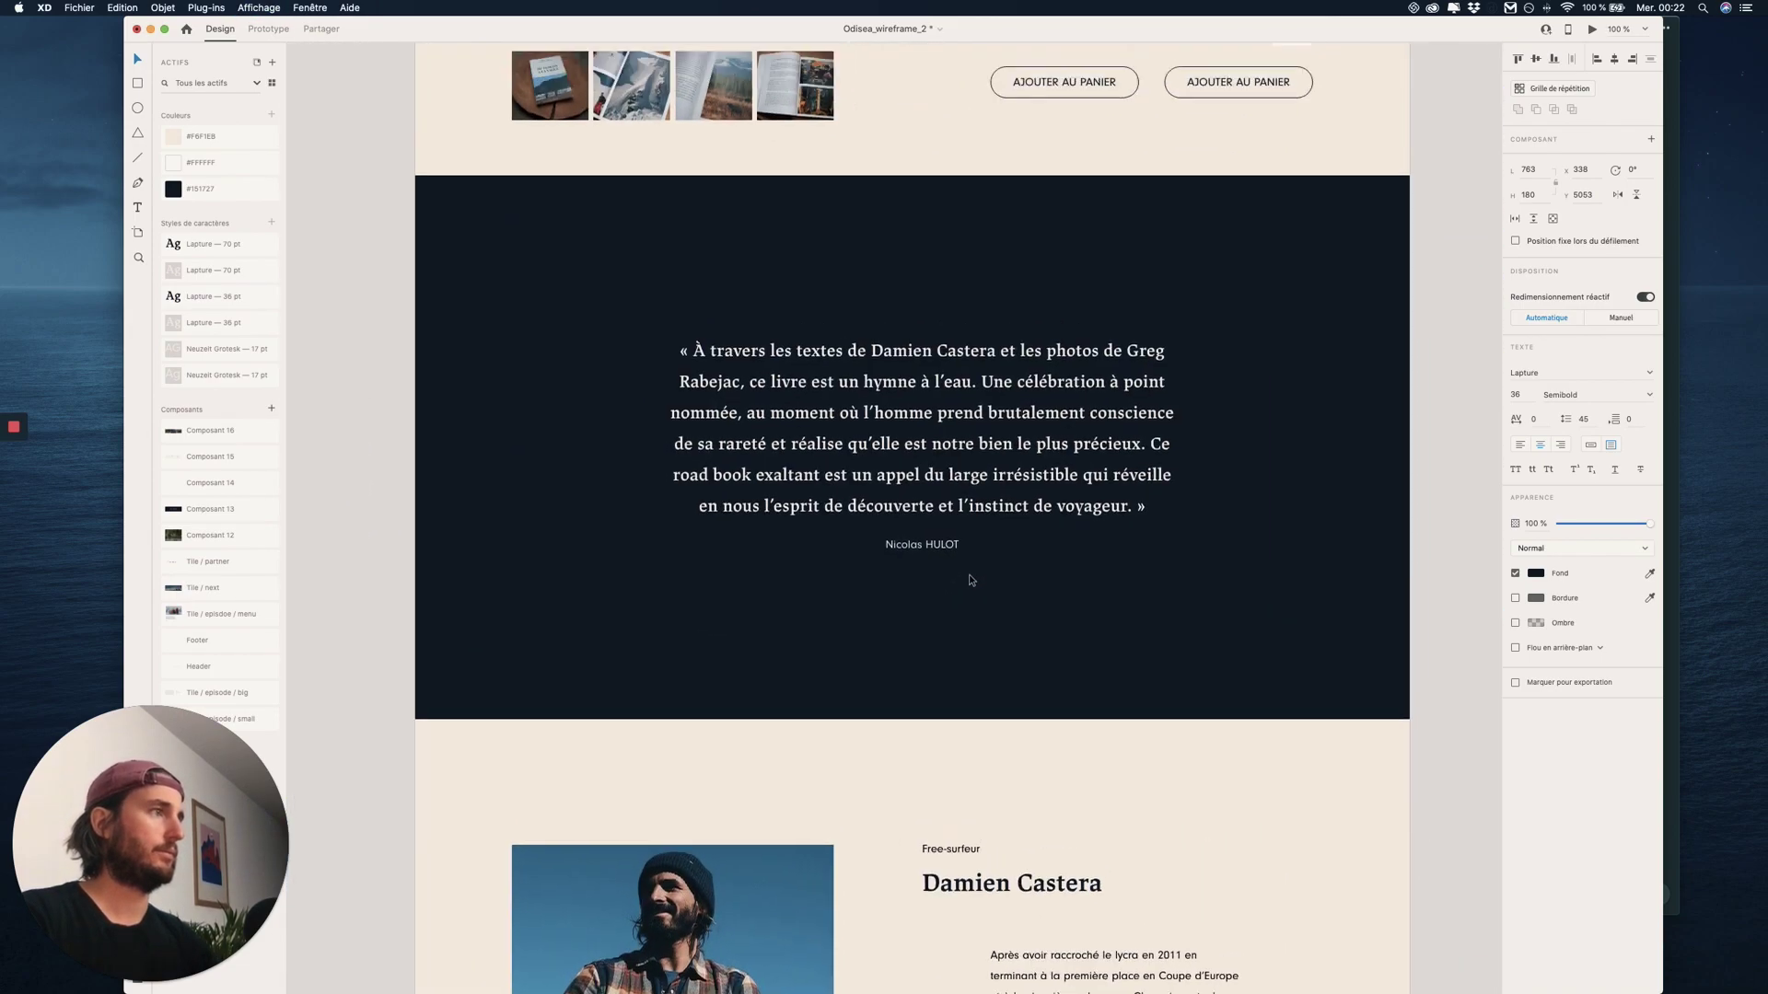
{"action": "left_click", "coordinate": [939, 466]}
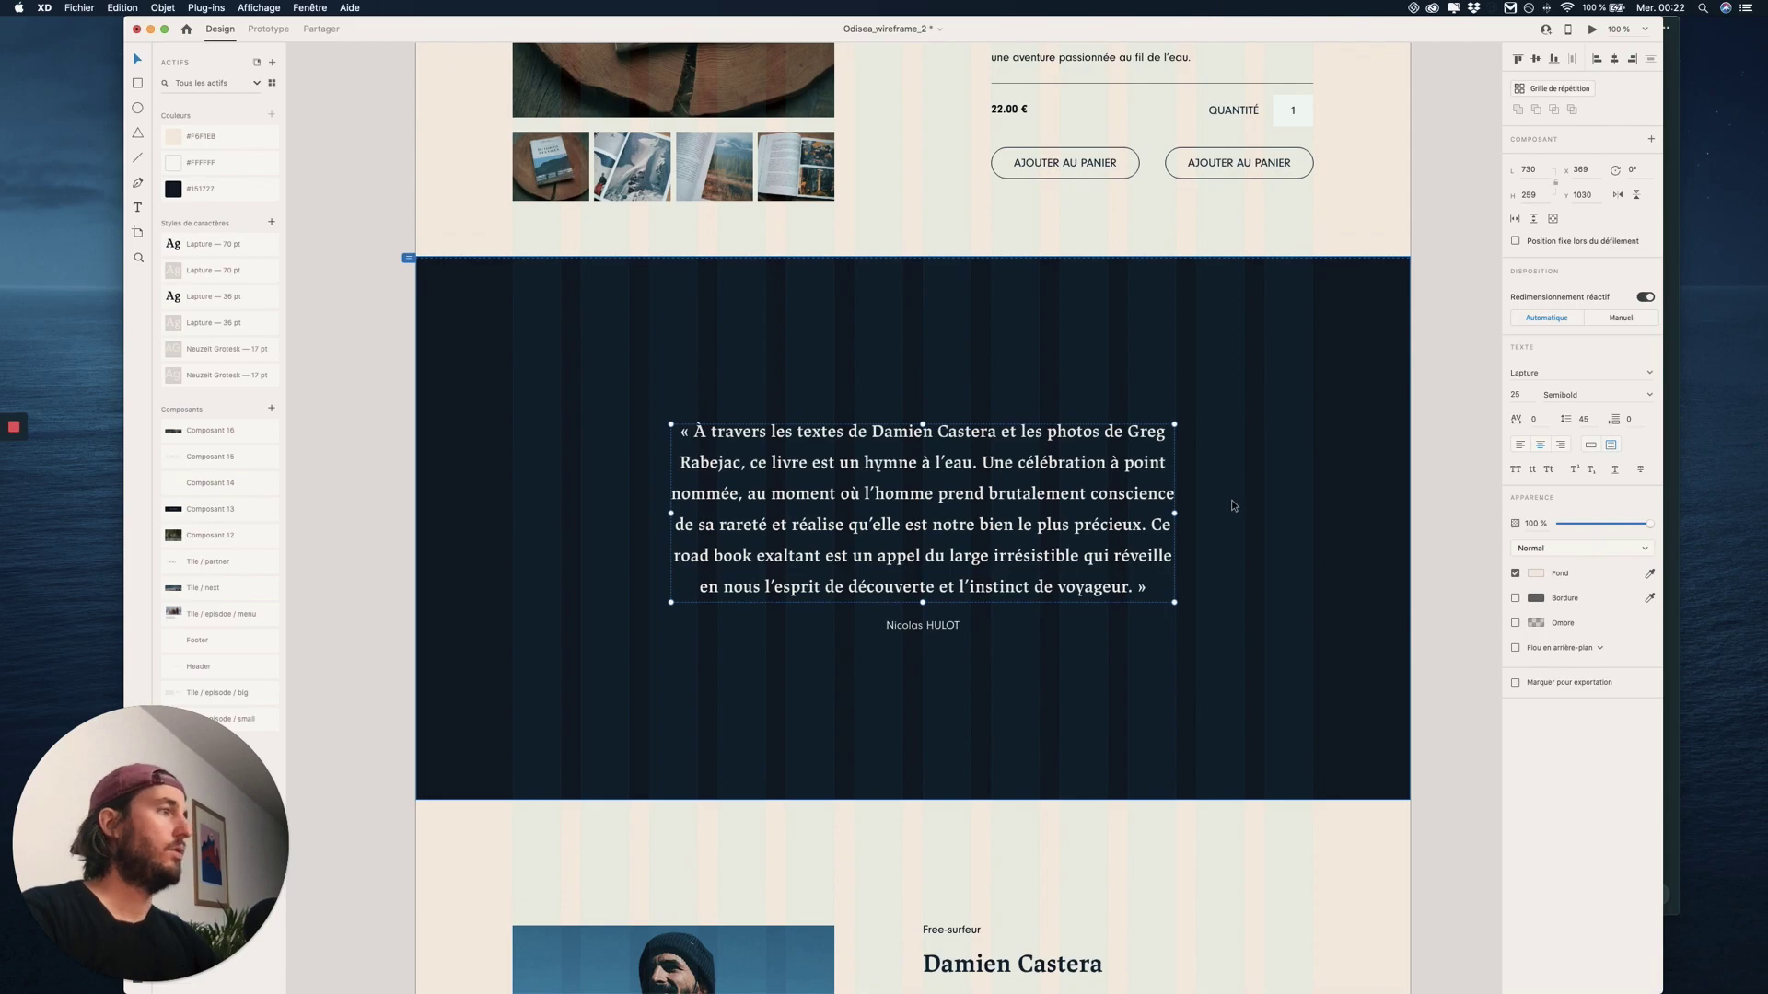
{"action": "scroll", "coordinate": [1079, 517], "scroll_direction": "up", "scroll_amount": 3}
{"action": "scroll", "coordinate": [1079, 519], "scroll_direction": "down", "scroll_amount": 4}
{"action": "scroll", "coordinate": [1079, 520], "scroll_direction": "left", "scroll_amount": 5}
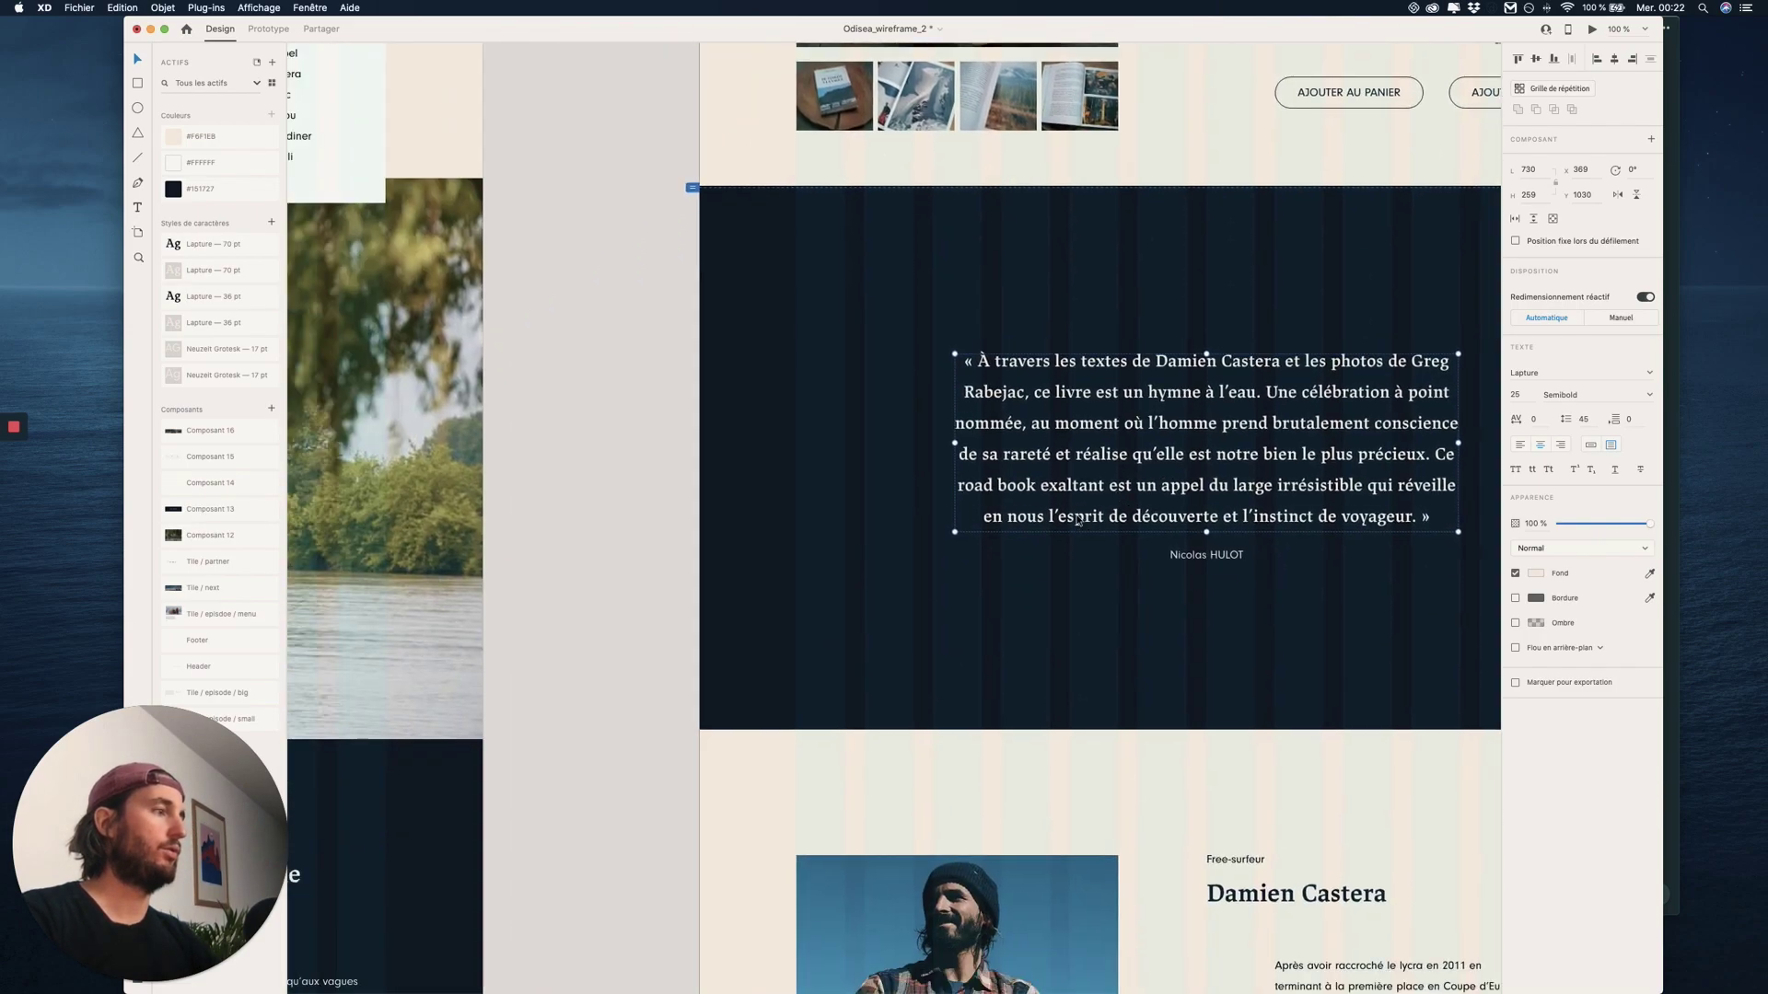
- Check the quote and author placement in the wireframe, return to Webflow and change the lower heading in wrapper-quote to H3
{"action": "scroll", "coordinate": [1079, 520], "scroll_direction": "down", "scroll_amount": 2}
{"action": "scroll", "coordinate": [1080, 520], "scroll_direction": "left", "scroll_amount": 5}
{"action": "scroll", "coordinate": [1079, 520], "scroll_direction": "right", "scroll_amount": 7}
{"action": "scroll", "coordinate": [1079, 518], "scroll_direction": "up", "scroll_amount": 2}
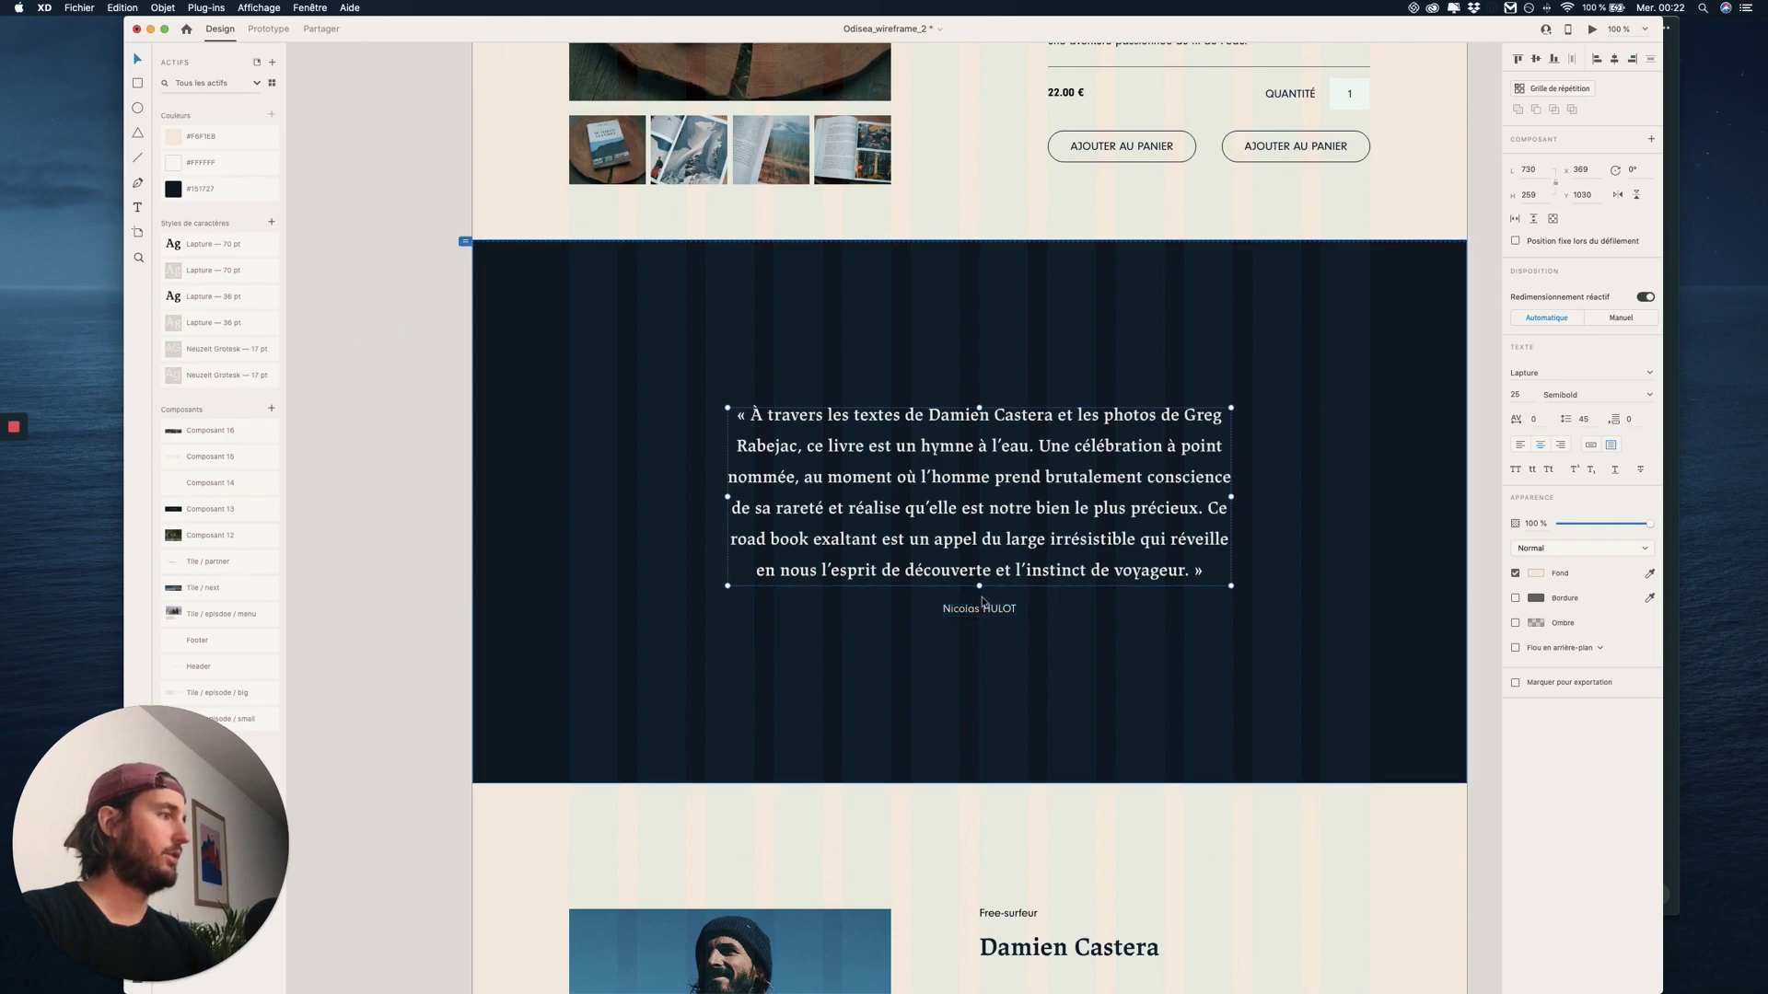
{"action": "key", "text": "ctrl+Up"}
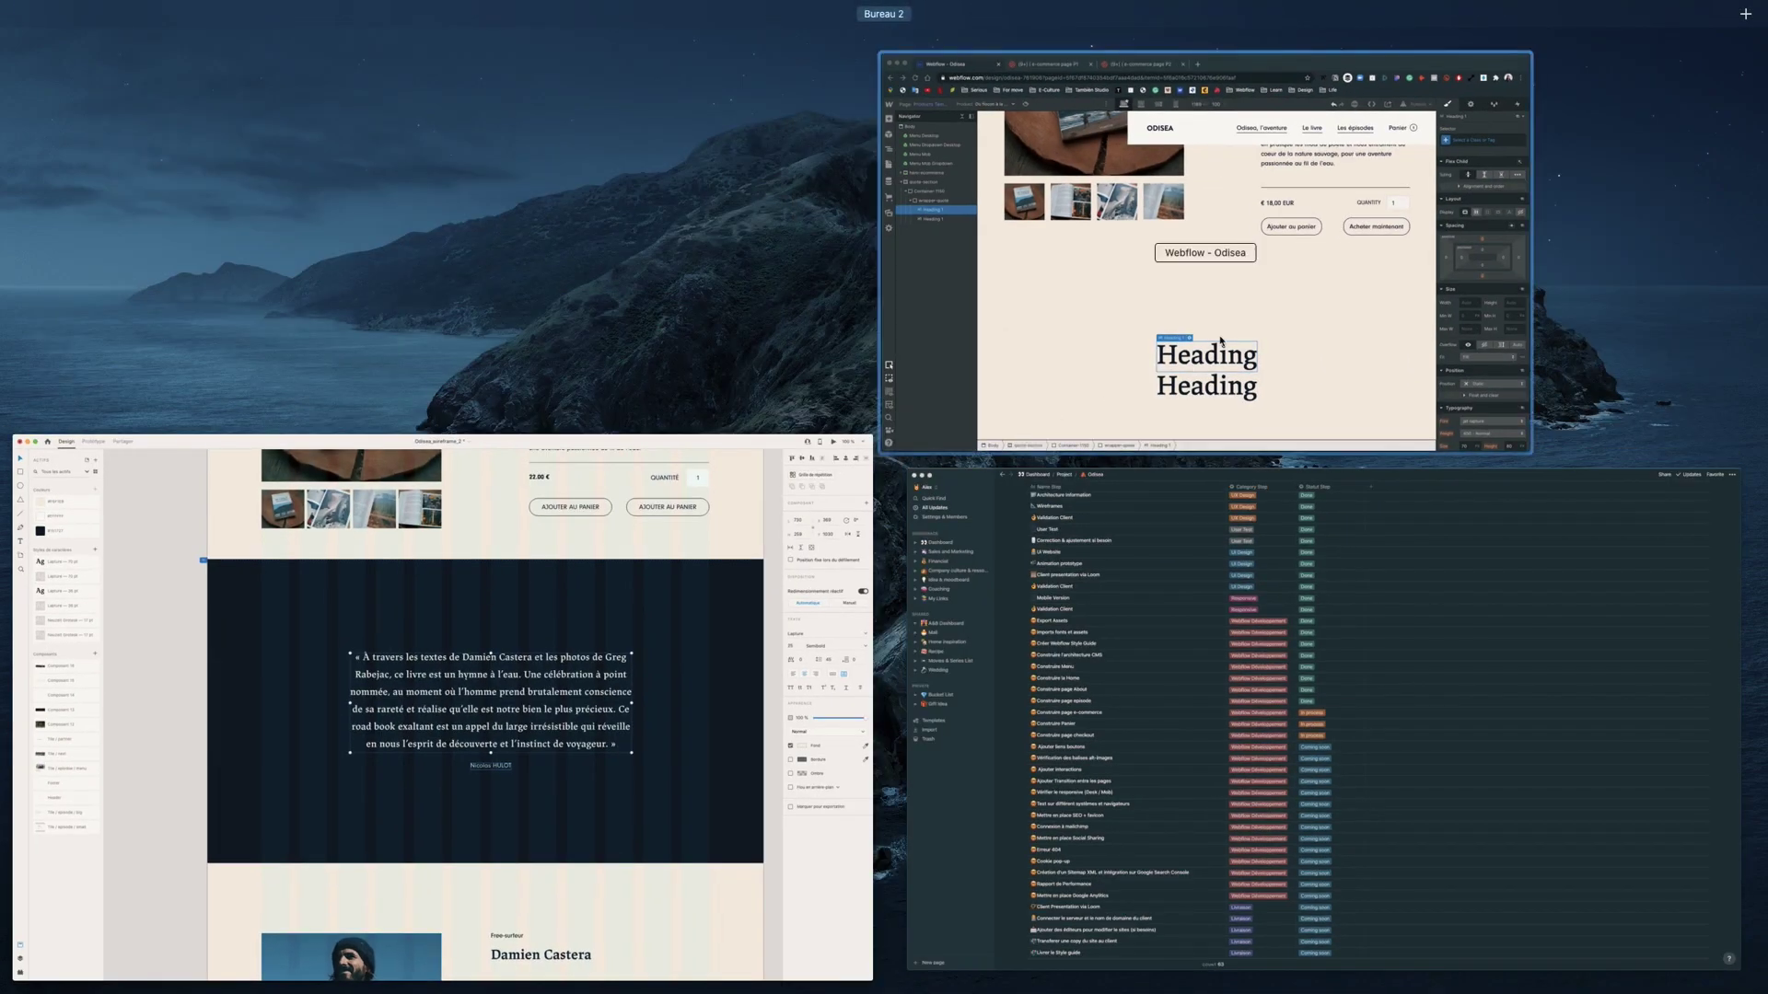
{"action": "left_click", "coordinate": [1197, 277]}
{"action": "left_click", "coordinate": [906, 698]}
{"action": "left_click", "coordinate": [852, 670]}
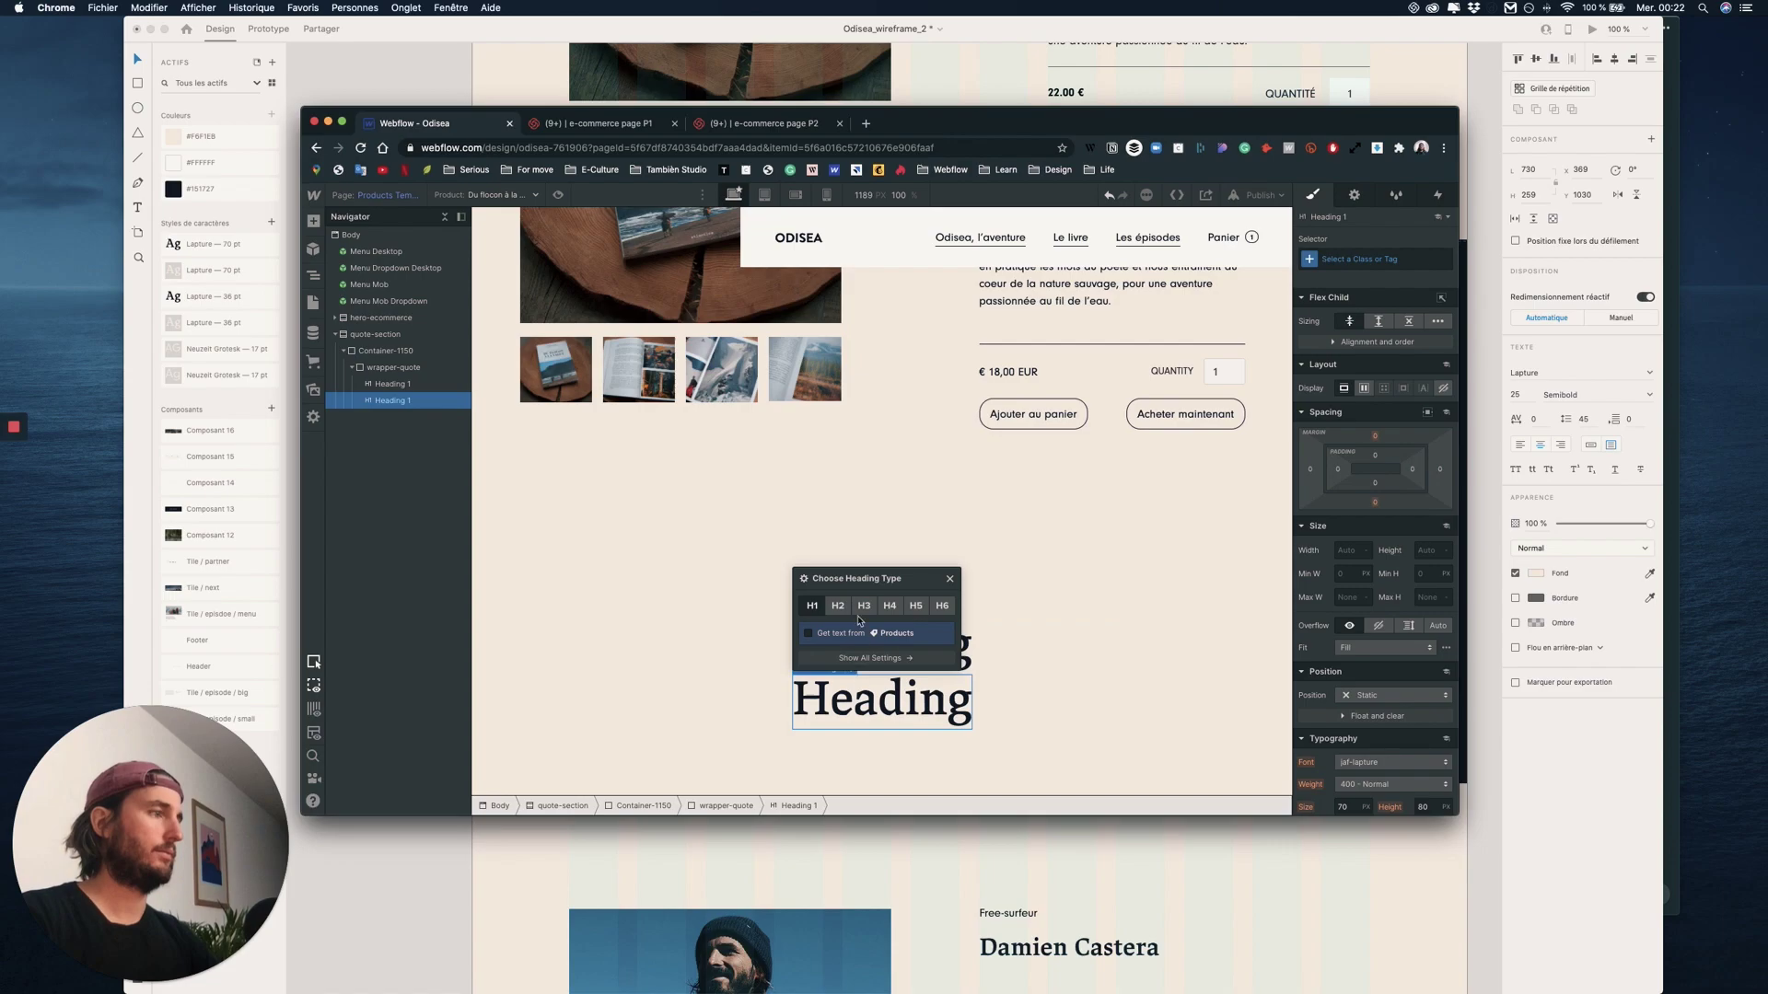
{"action": "left_click", "coordinate": [863, 606]}
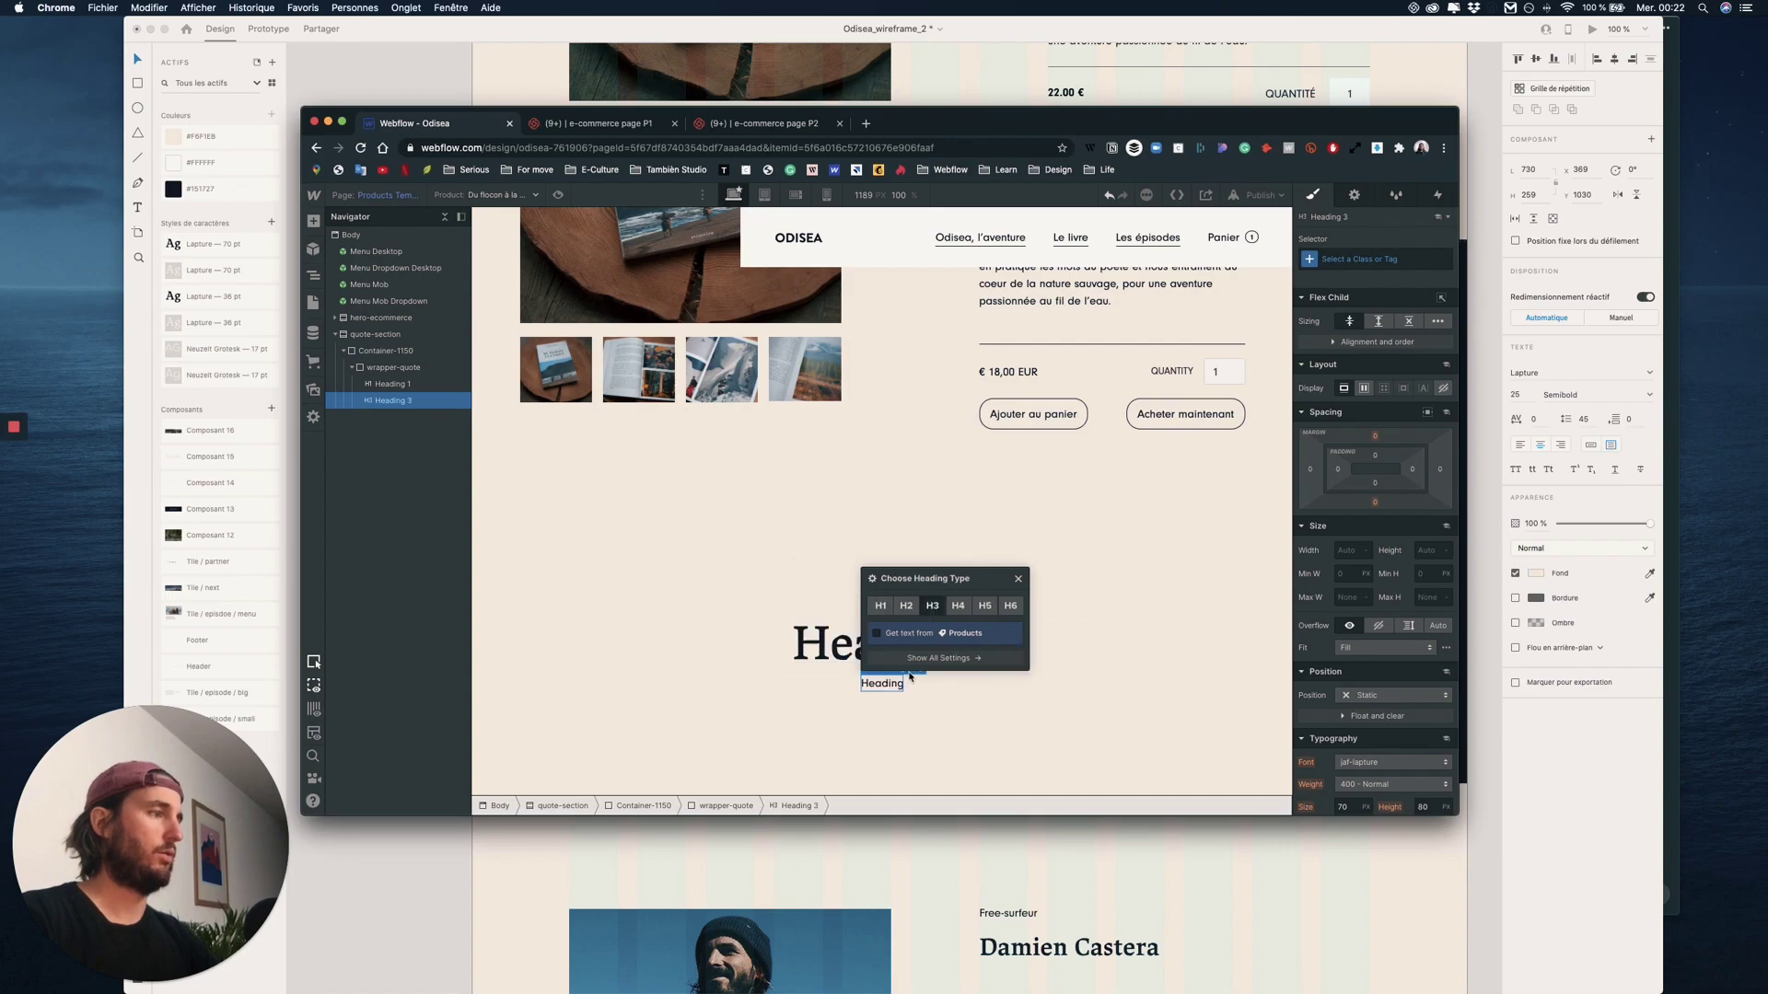
- Change the upper heading in wrapper-quote to H2
{"action": "left_click", "coordinate": [1017, 578]}
{"action": "left_click", "coordinate": [882, 644]}
{"action": "left_click", "coordinate": [852, 614]}
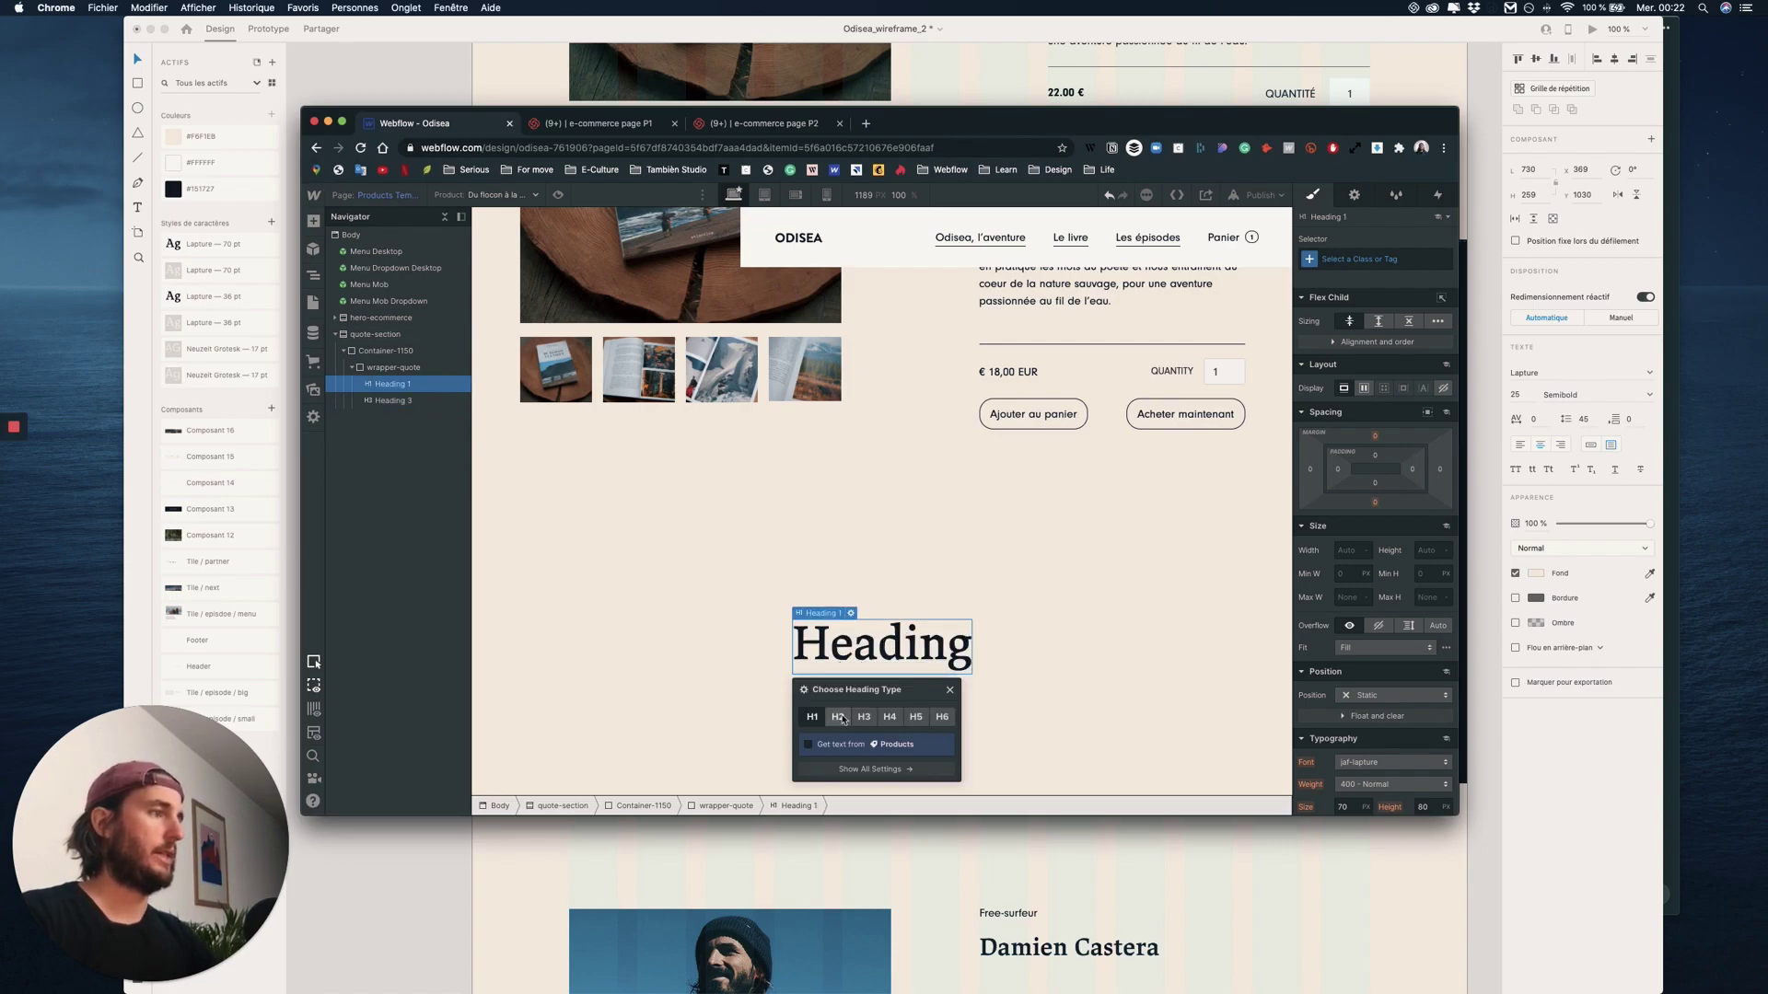
{"action": "left_click", "coordinate": [838, 718]}
- Copy the full quote text from the Adobe XD wireframe and paste it into the H2 heading in Webflow
{"action": "key", "text": "ctrl+Up"}
{"action": "left_click", "coordinate": [694, 594]}
{"action": "double_click", "coordinate": [950, 507]}
{"action": "key", "text": "super+c"}
{"action": "key", "text": "ctrl+Up"}
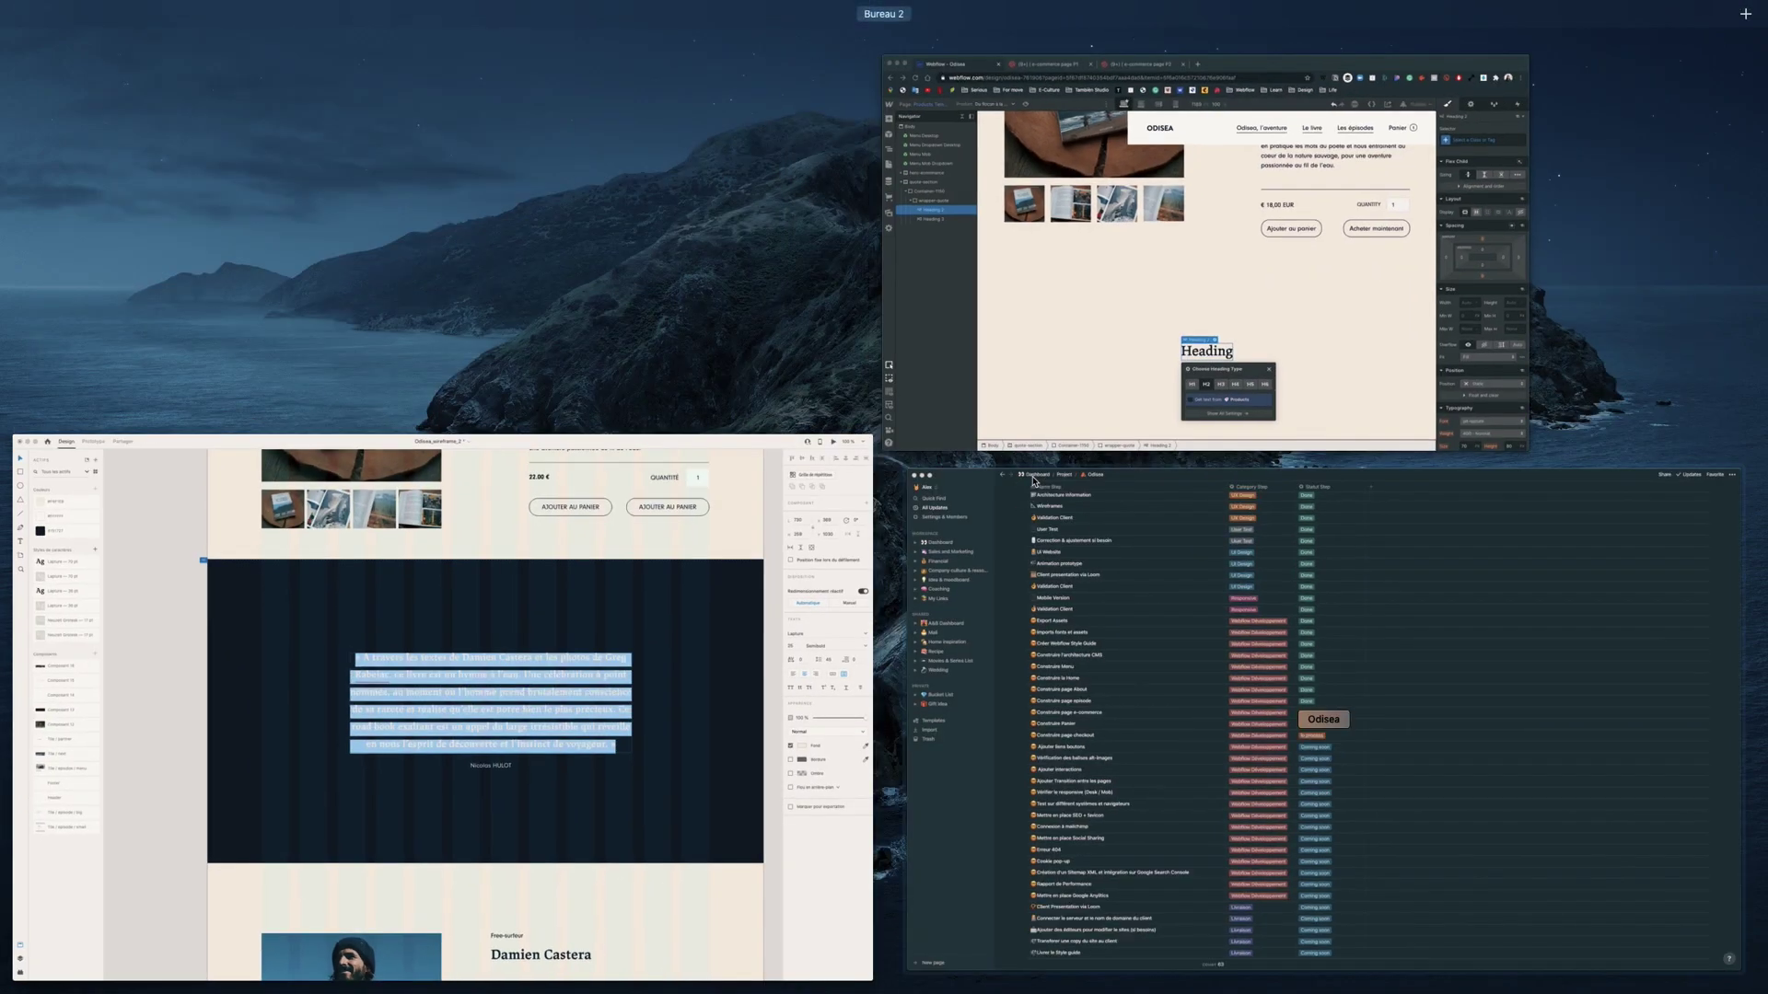
{"action": "left_click", "coordinate": [1206, 304]}
{"action": "key", "text": "super+v"}
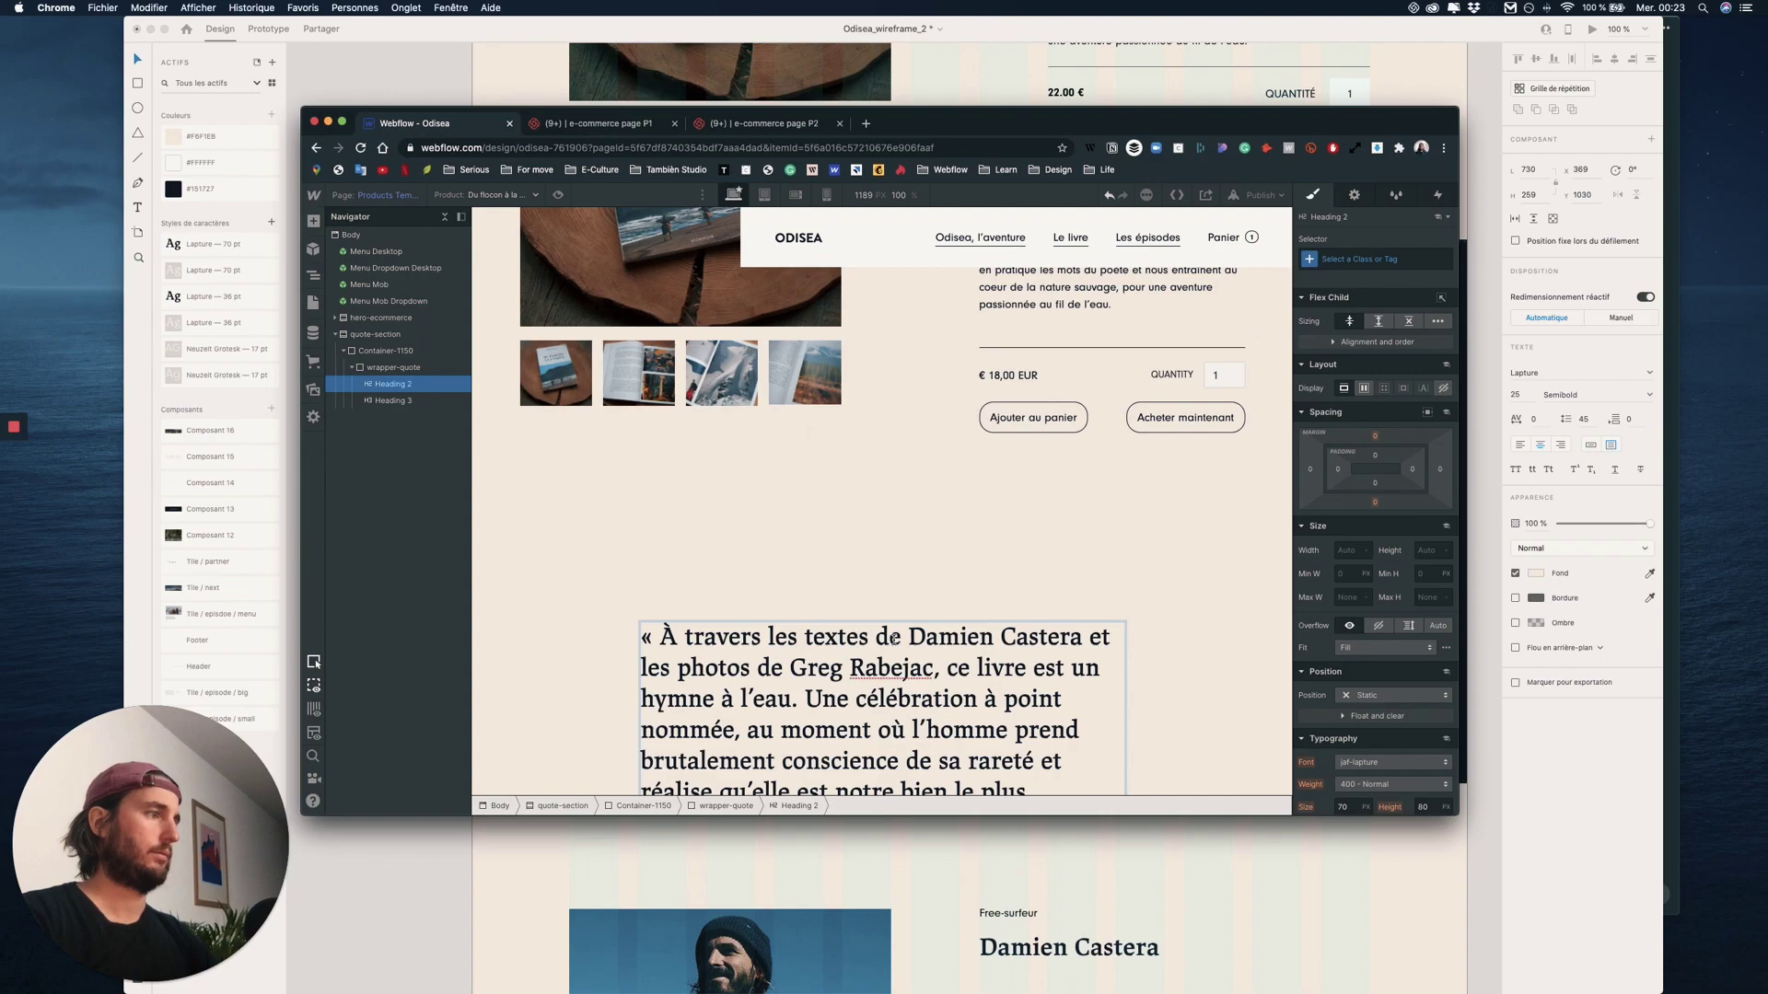
{"action": "scroll", "coordinate": [1069, 581], "scroll_direction": "up", "scroll_amount": 6}
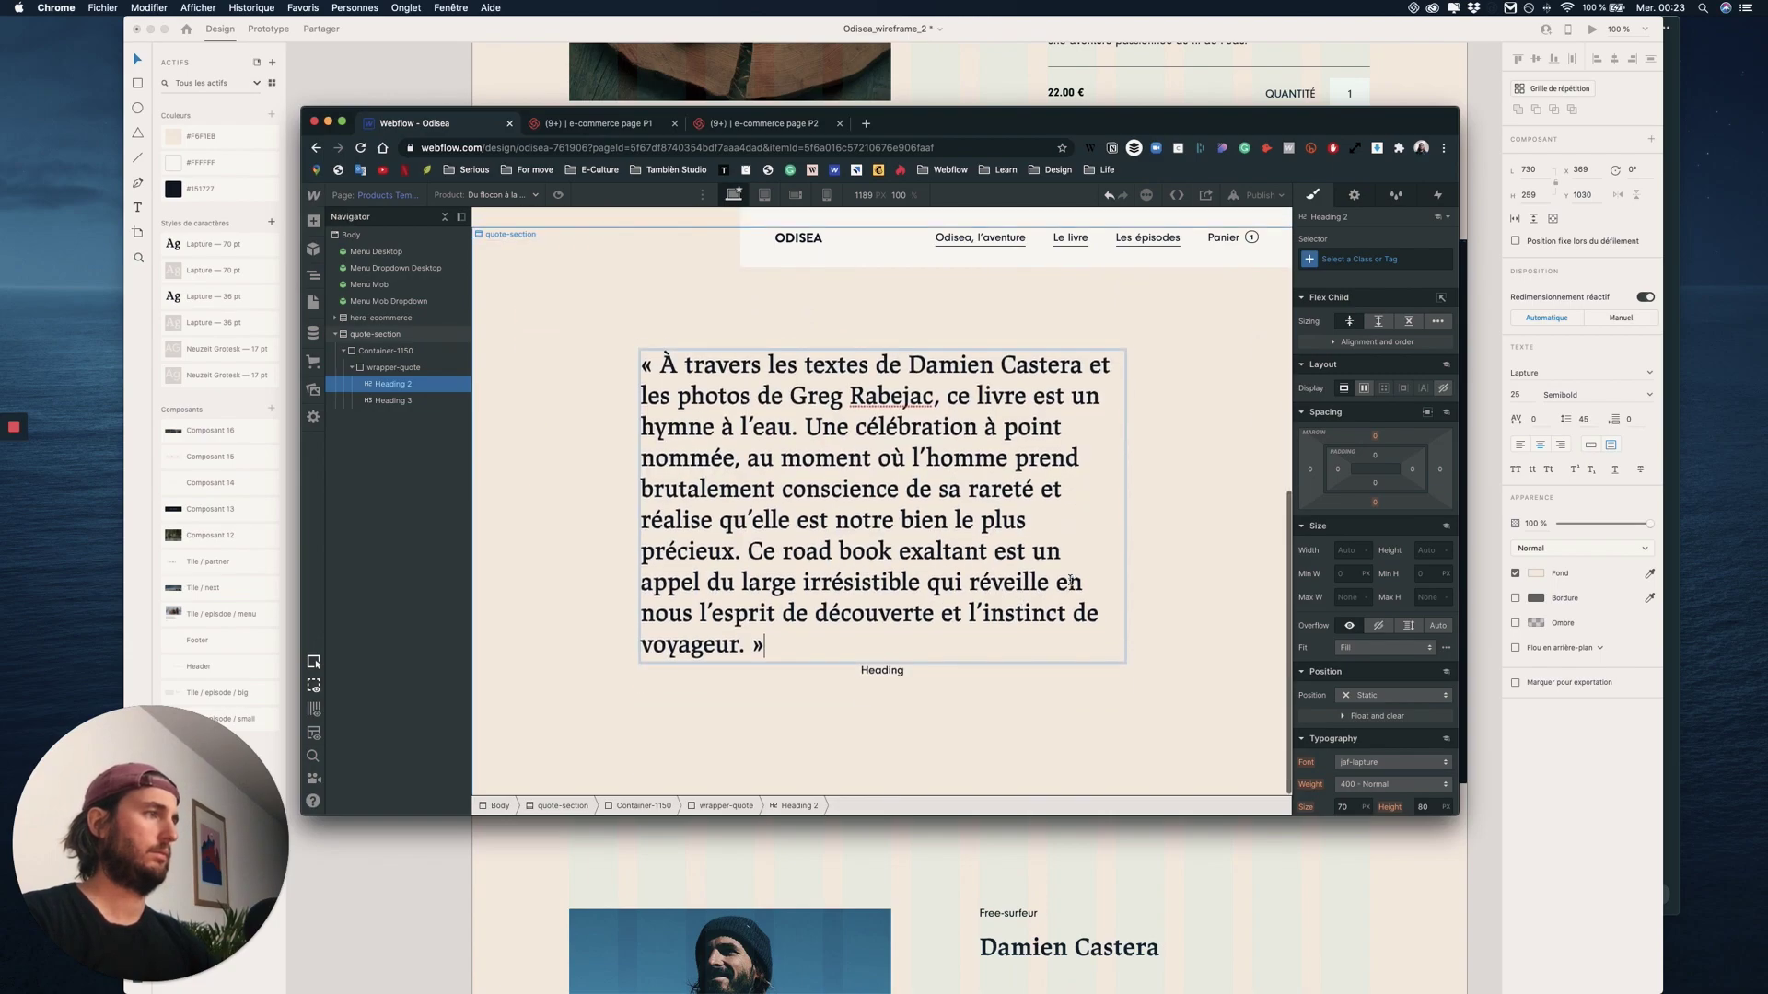
{"action": "scroll", "coordinate": [1069, 581], "scroll_direction": "down", "scroll_amount": 5}
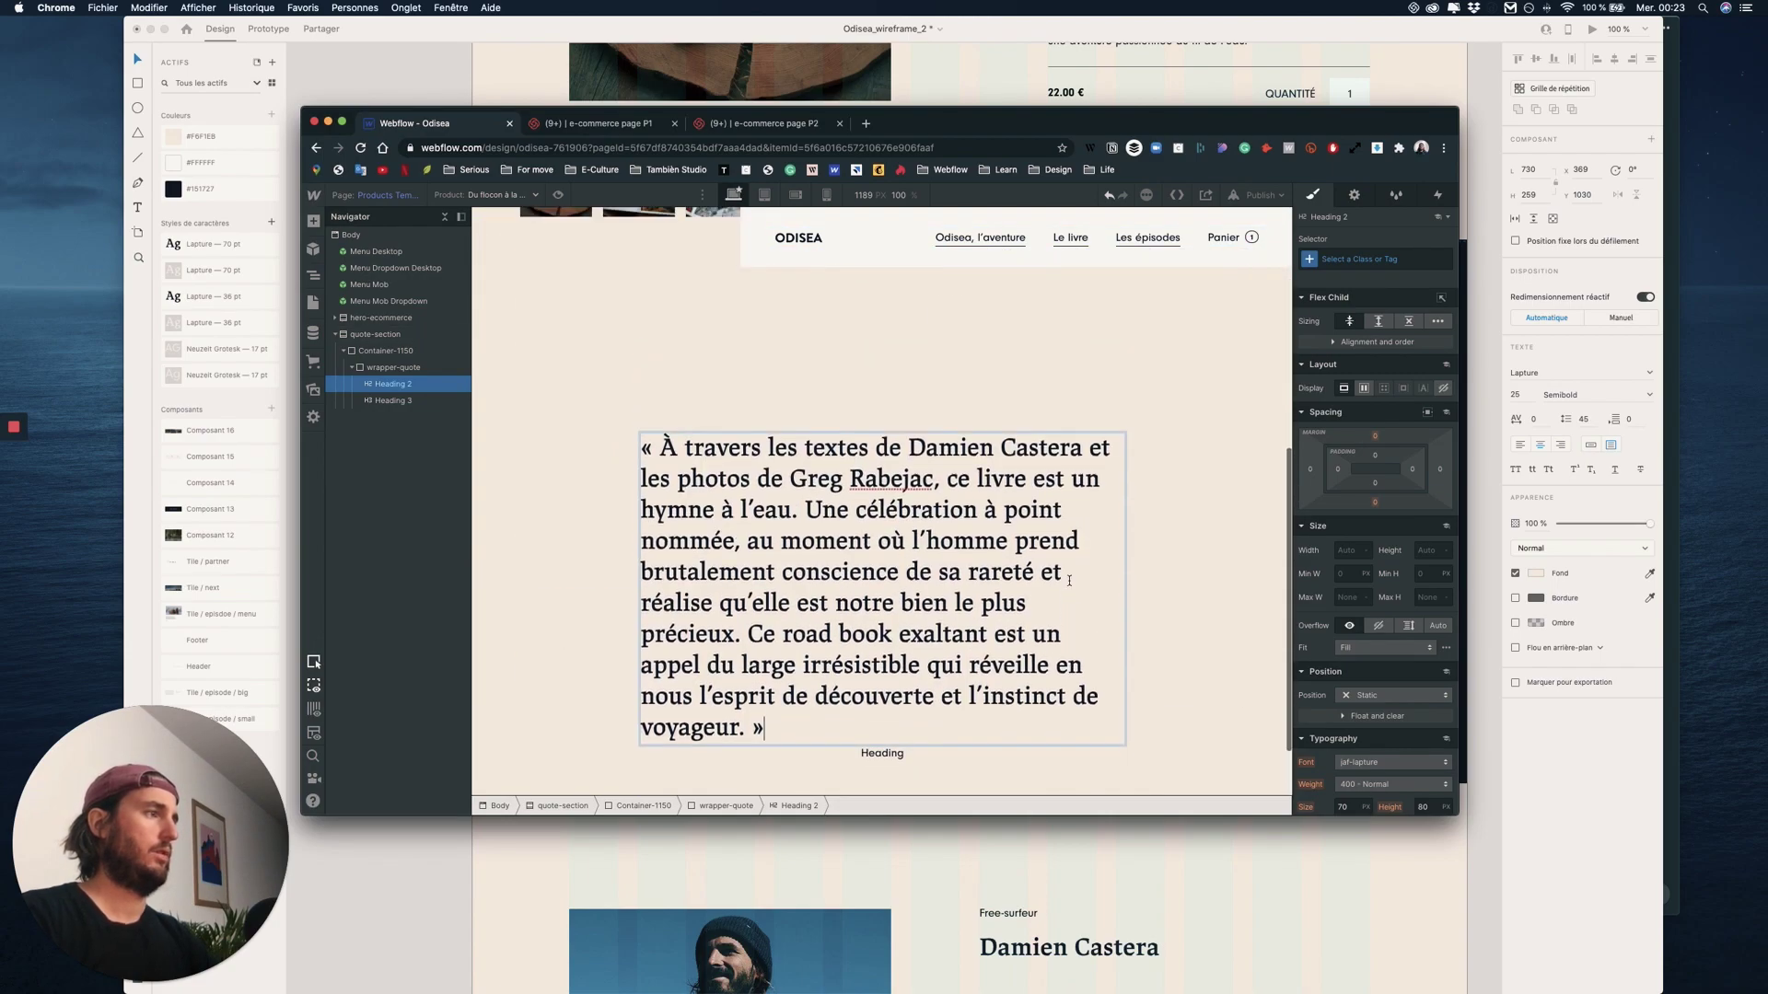
{"action": "key", "text": "Escape"}
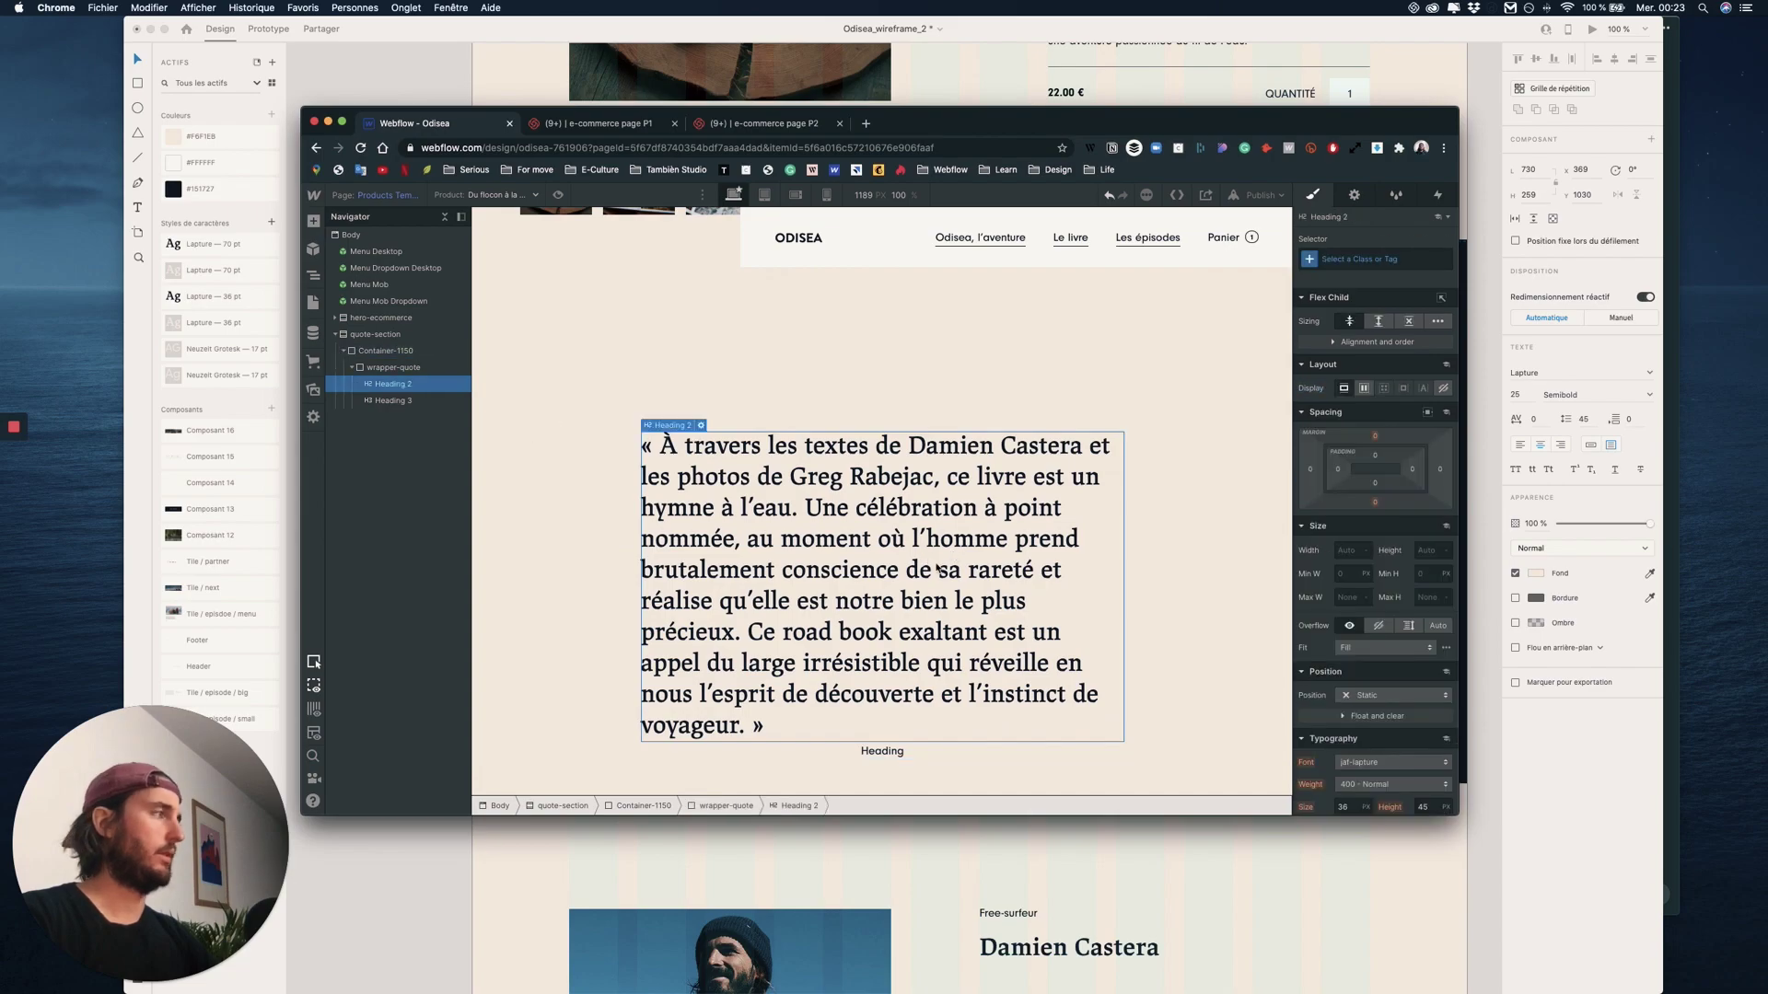
{"action": "left_click", "coordinate": [701, 426]}
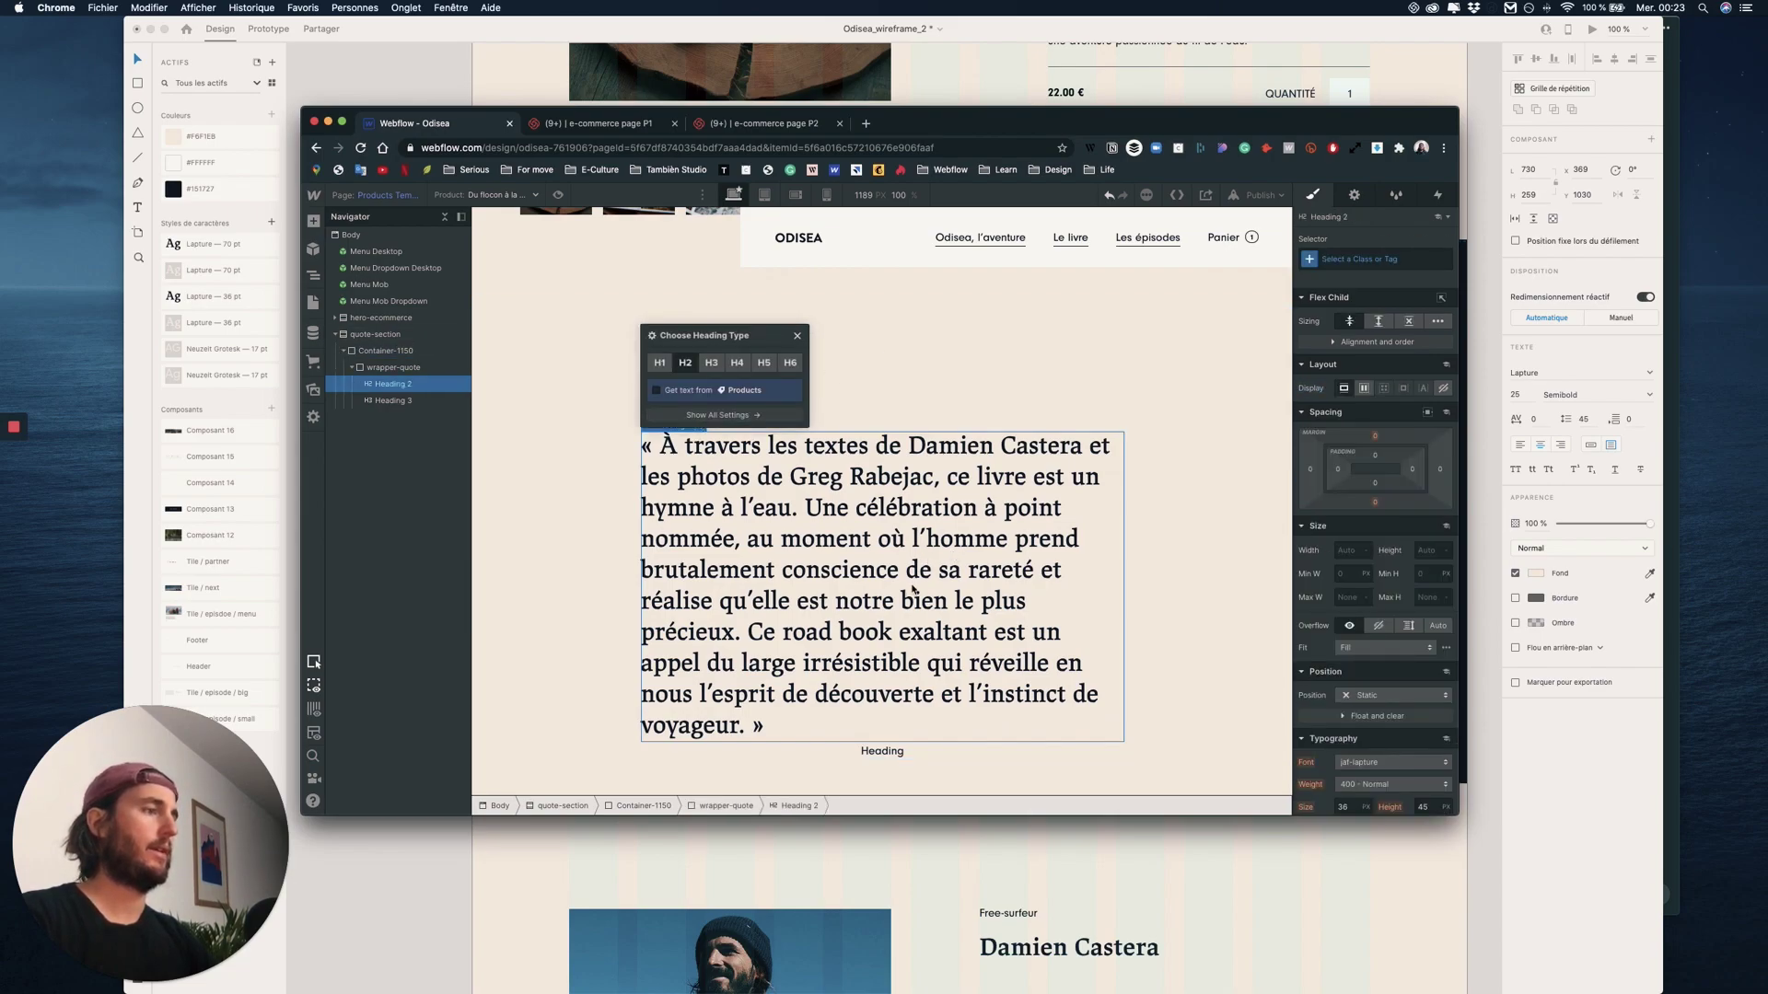
- Replace the placeholder text of the H3 heading below the quote with the quote author's name
{"action": "left_click", "coordinate": [880, 752]}
{"action": "double_click", "coordinate": [880, 753]}
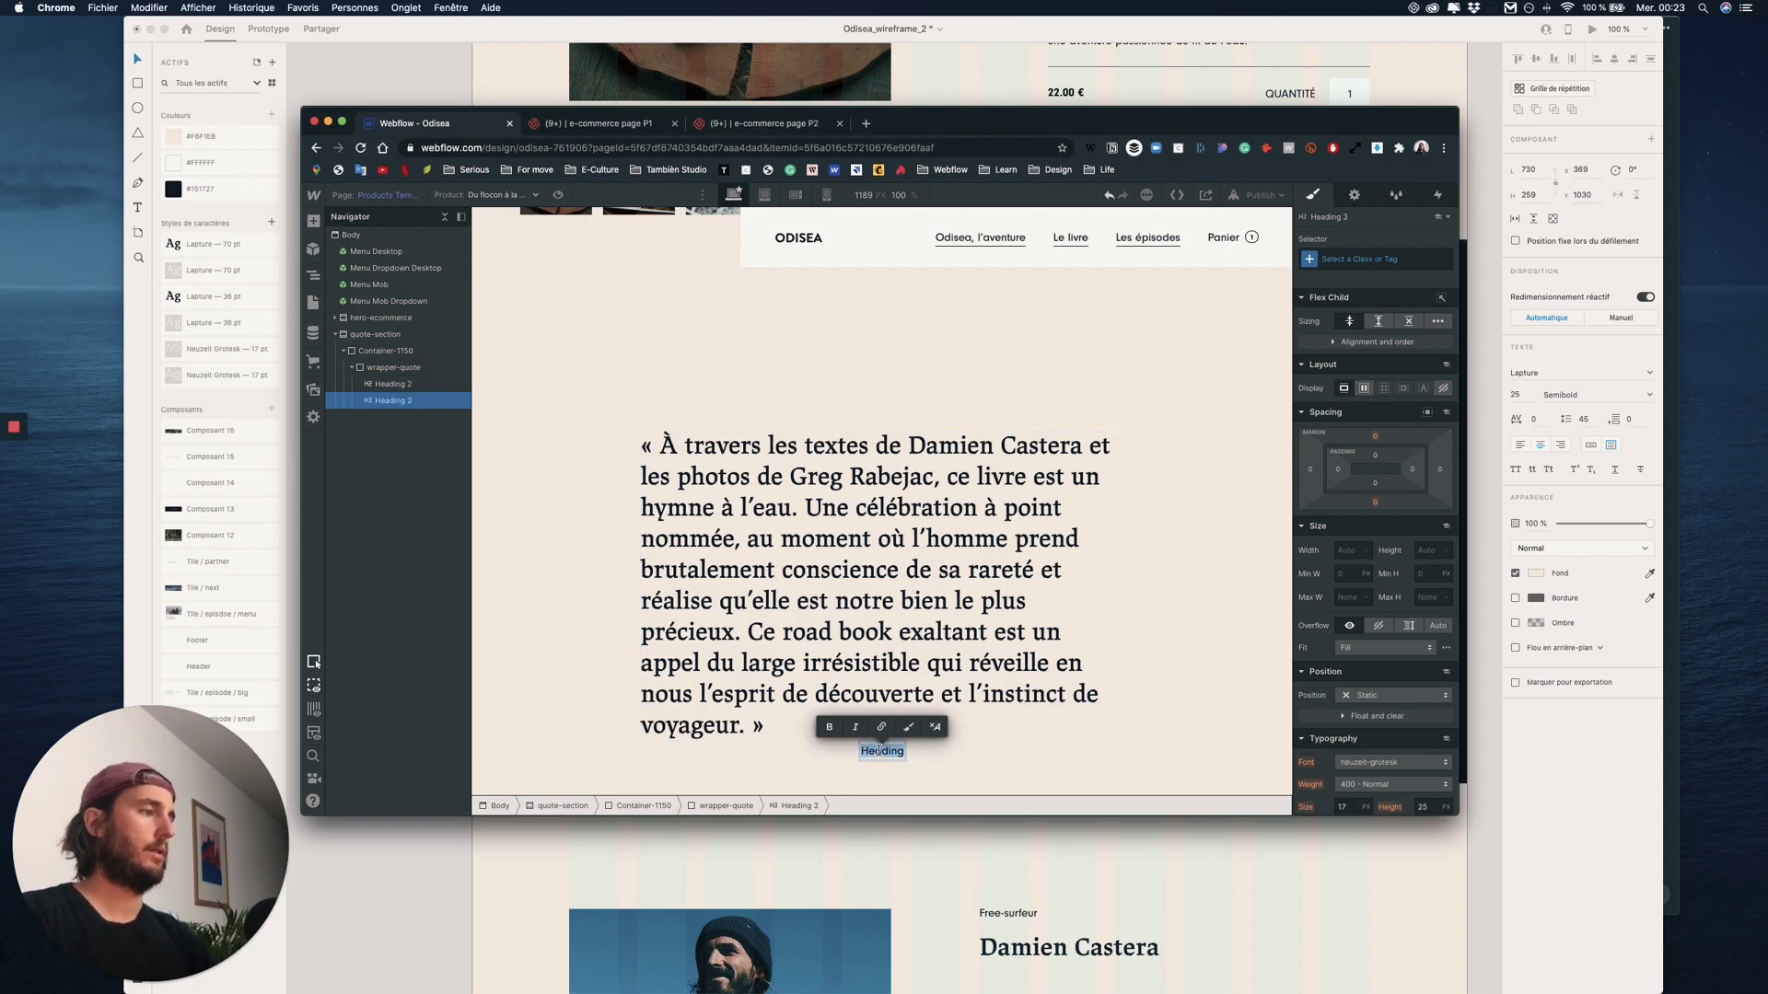
{"action": "type", "text": "Nicolas Hulot"}
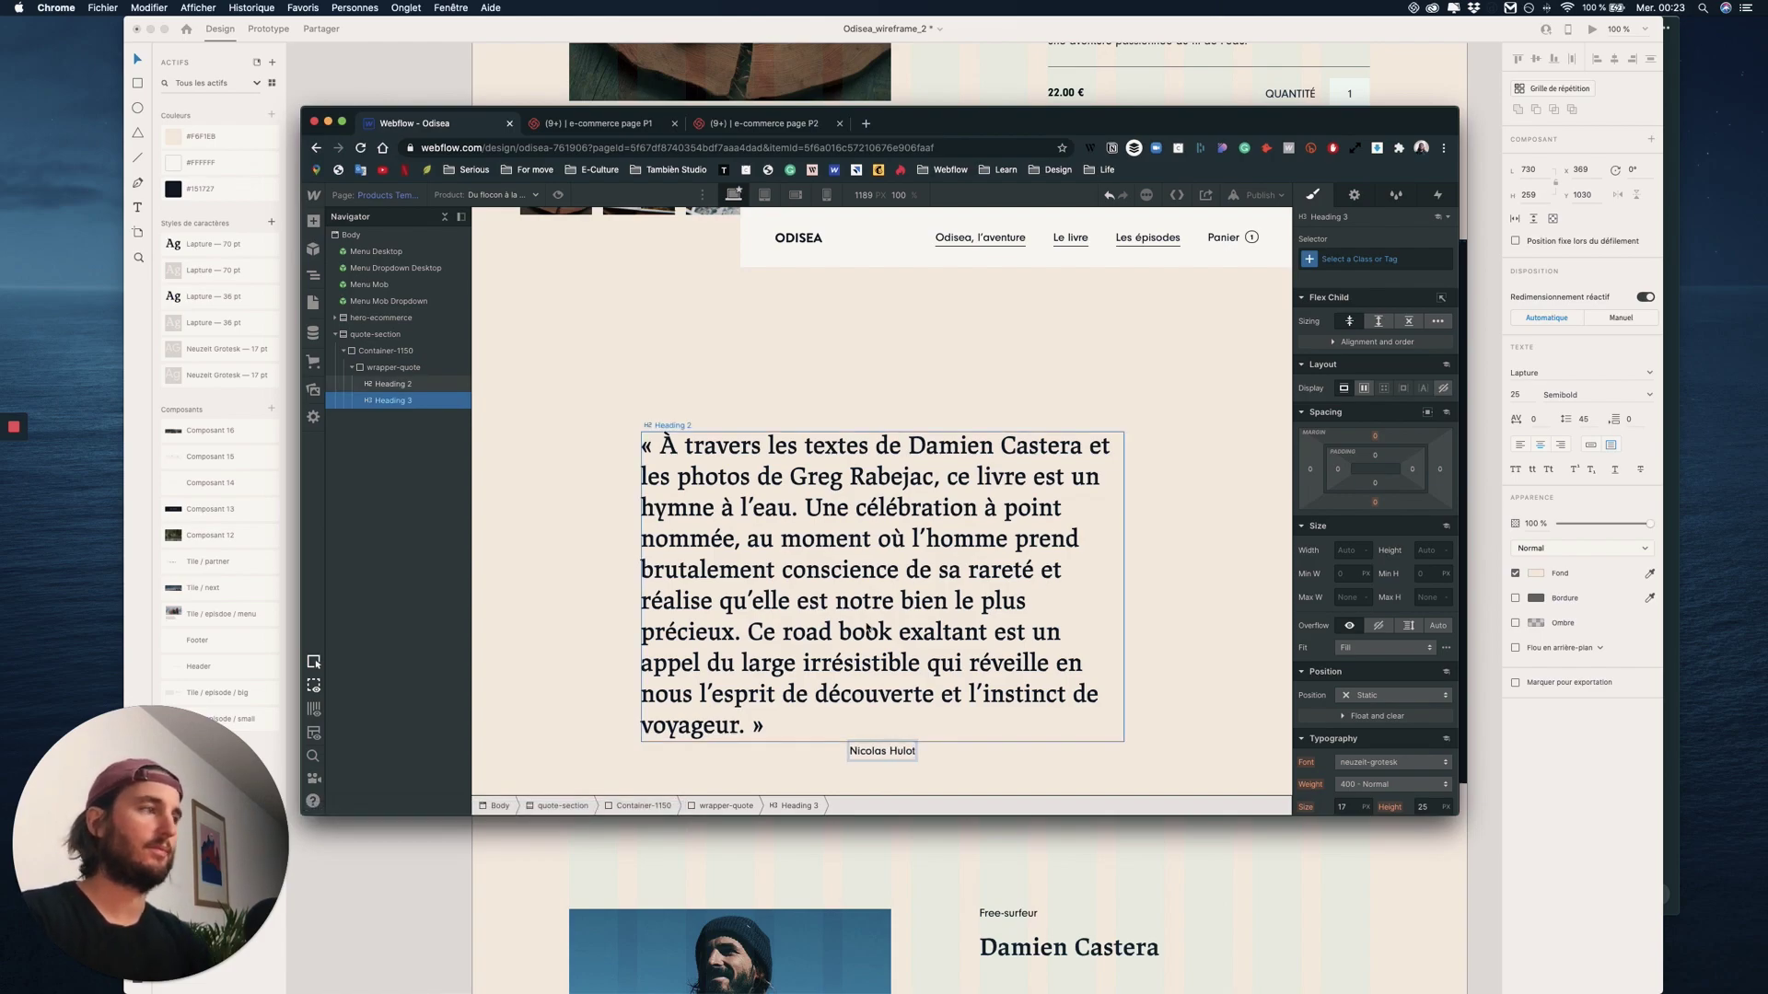
- Apply the existing text-center class to the H2 quote heading
{"action": "left_click", "coordinate": [392, 383]}
{"action": "left_click", "coordinate": [1370, 261]}
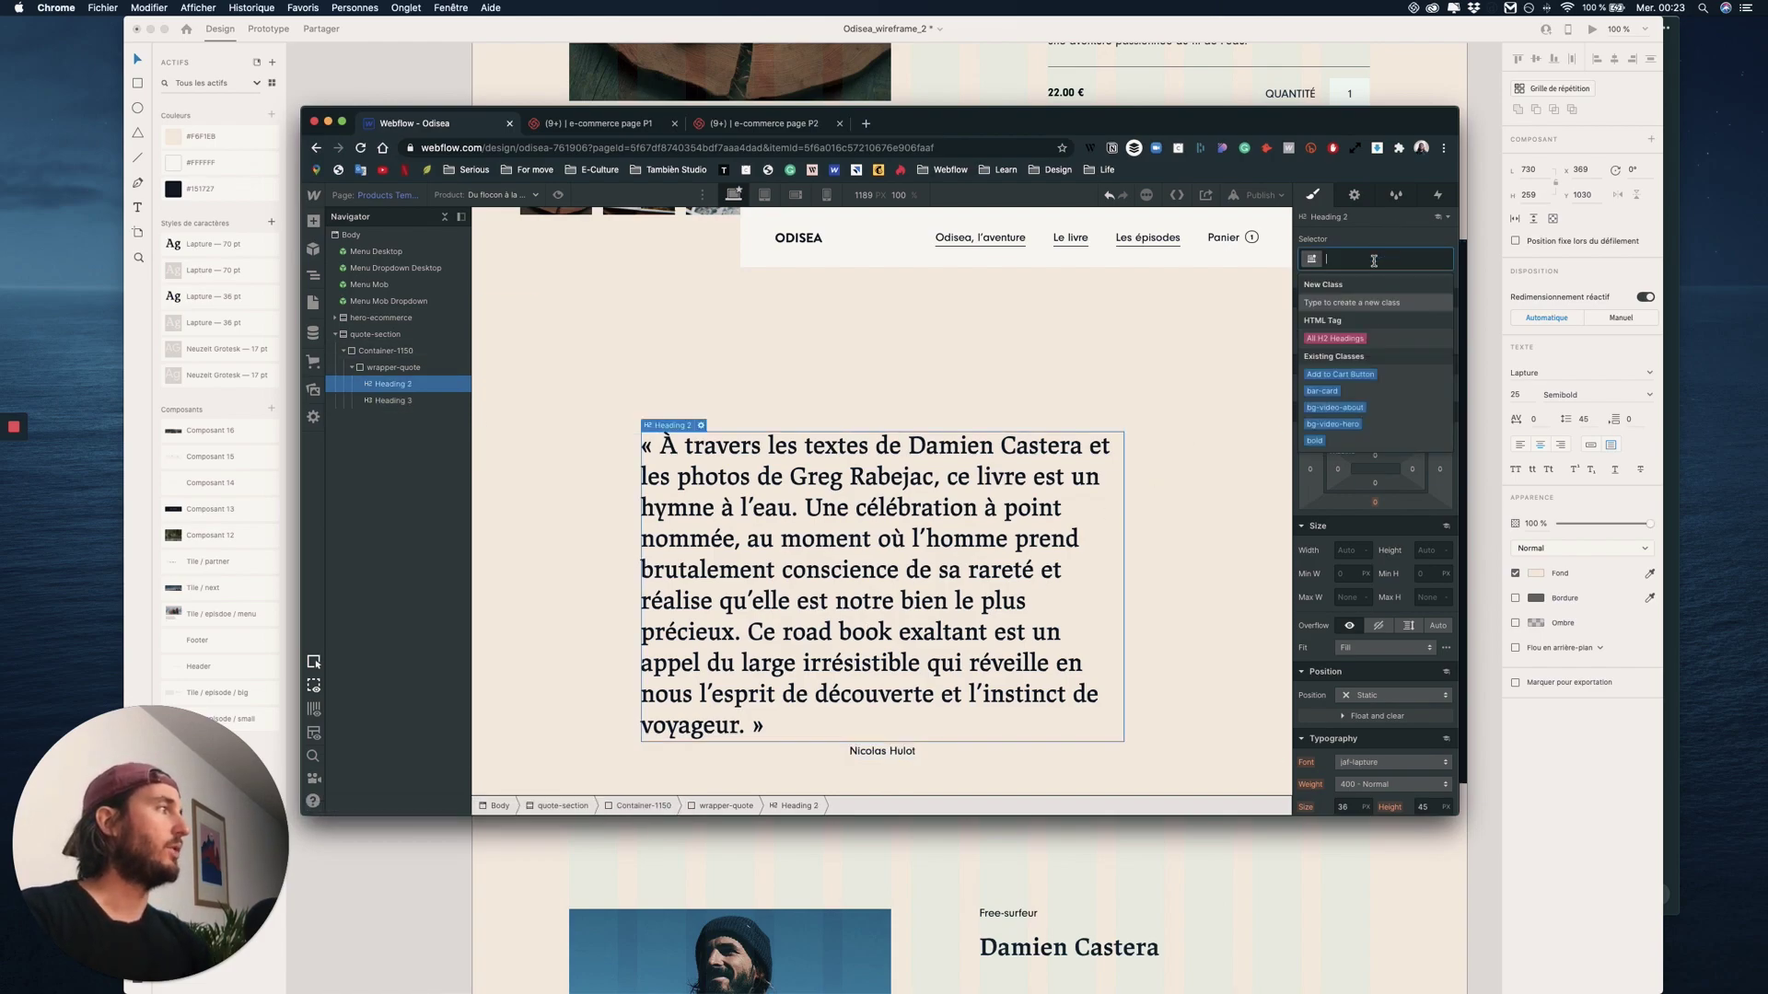
{"action": "type", "text": "cente"}
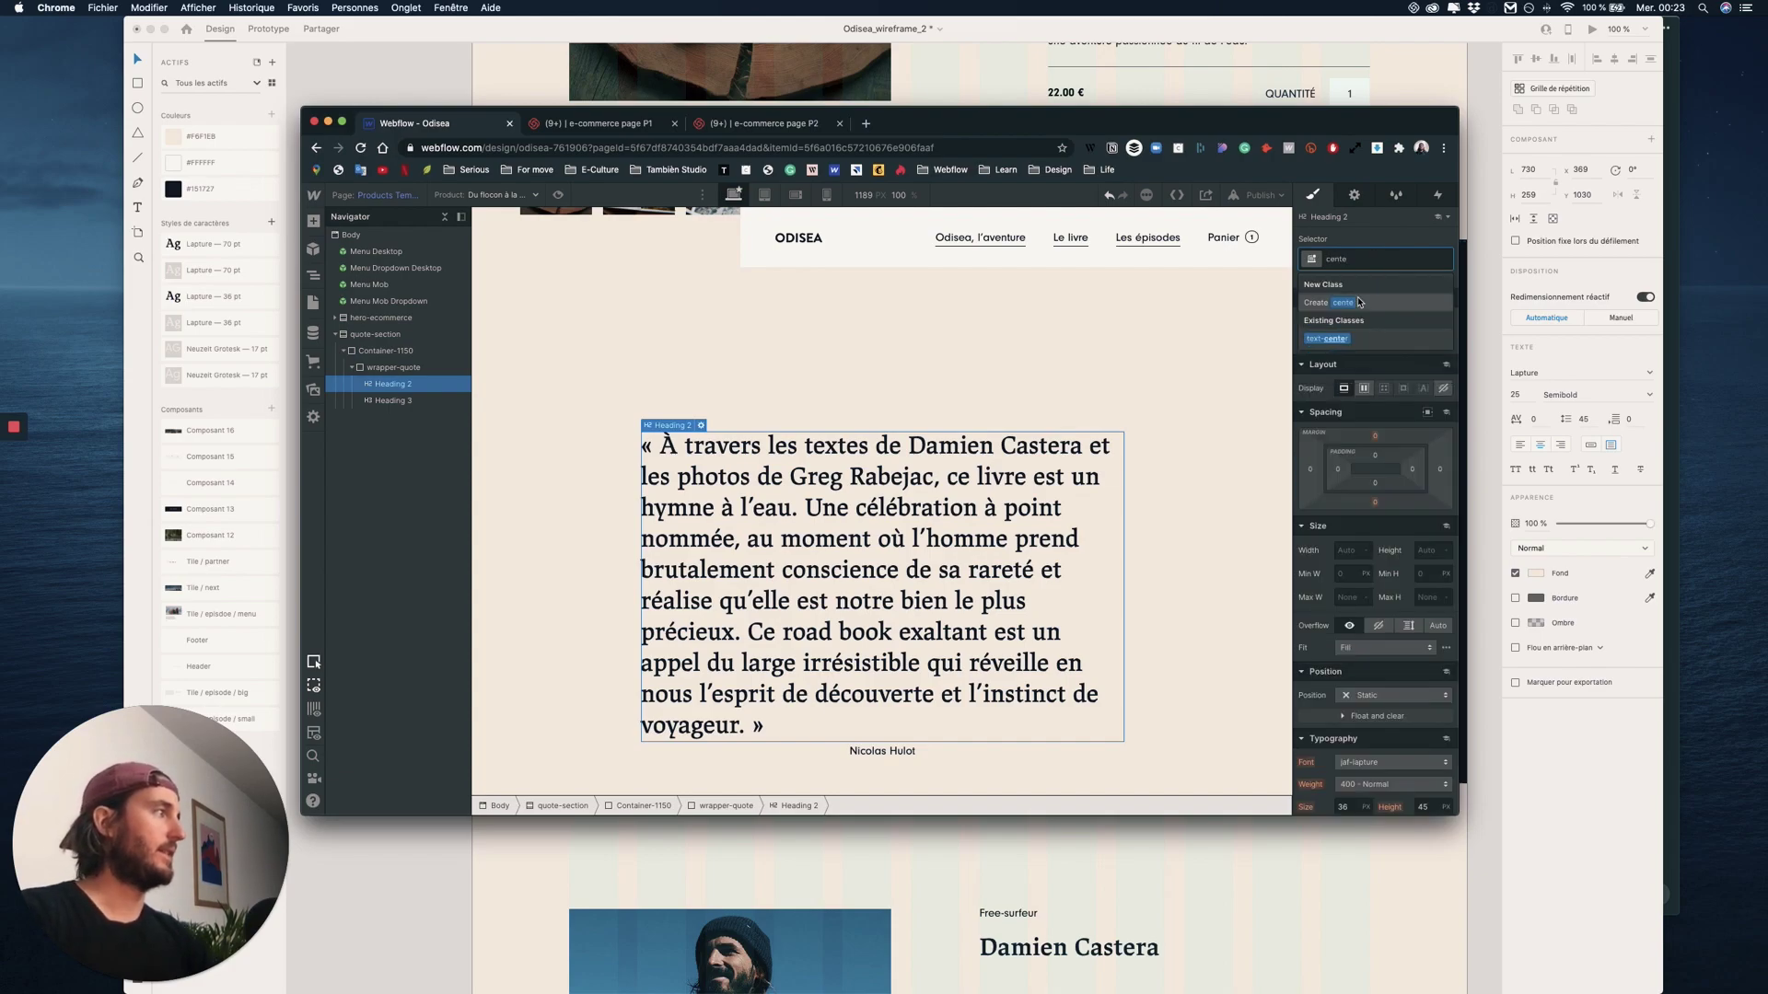
{"action": "left_click", "coordinate": [1331, 339]}
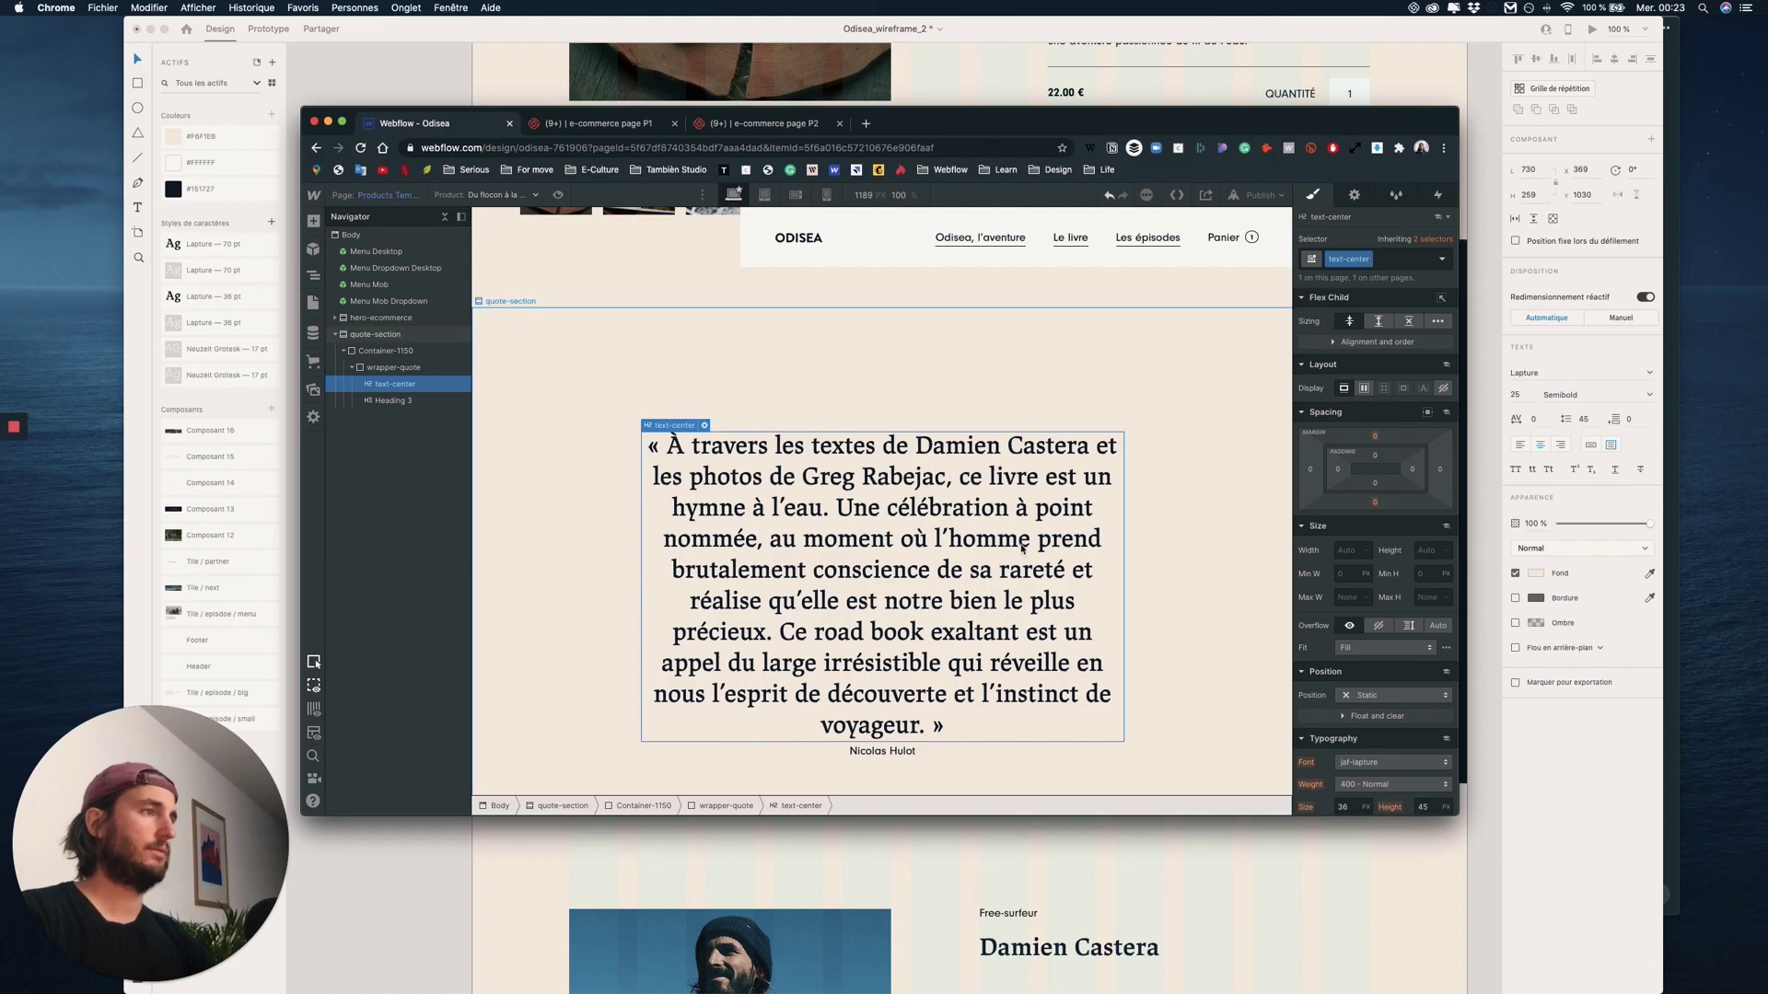
{"action": "scroll", "coordinate": [1023, 553], "scroll_direction": "down", "scroll_amount": 2}
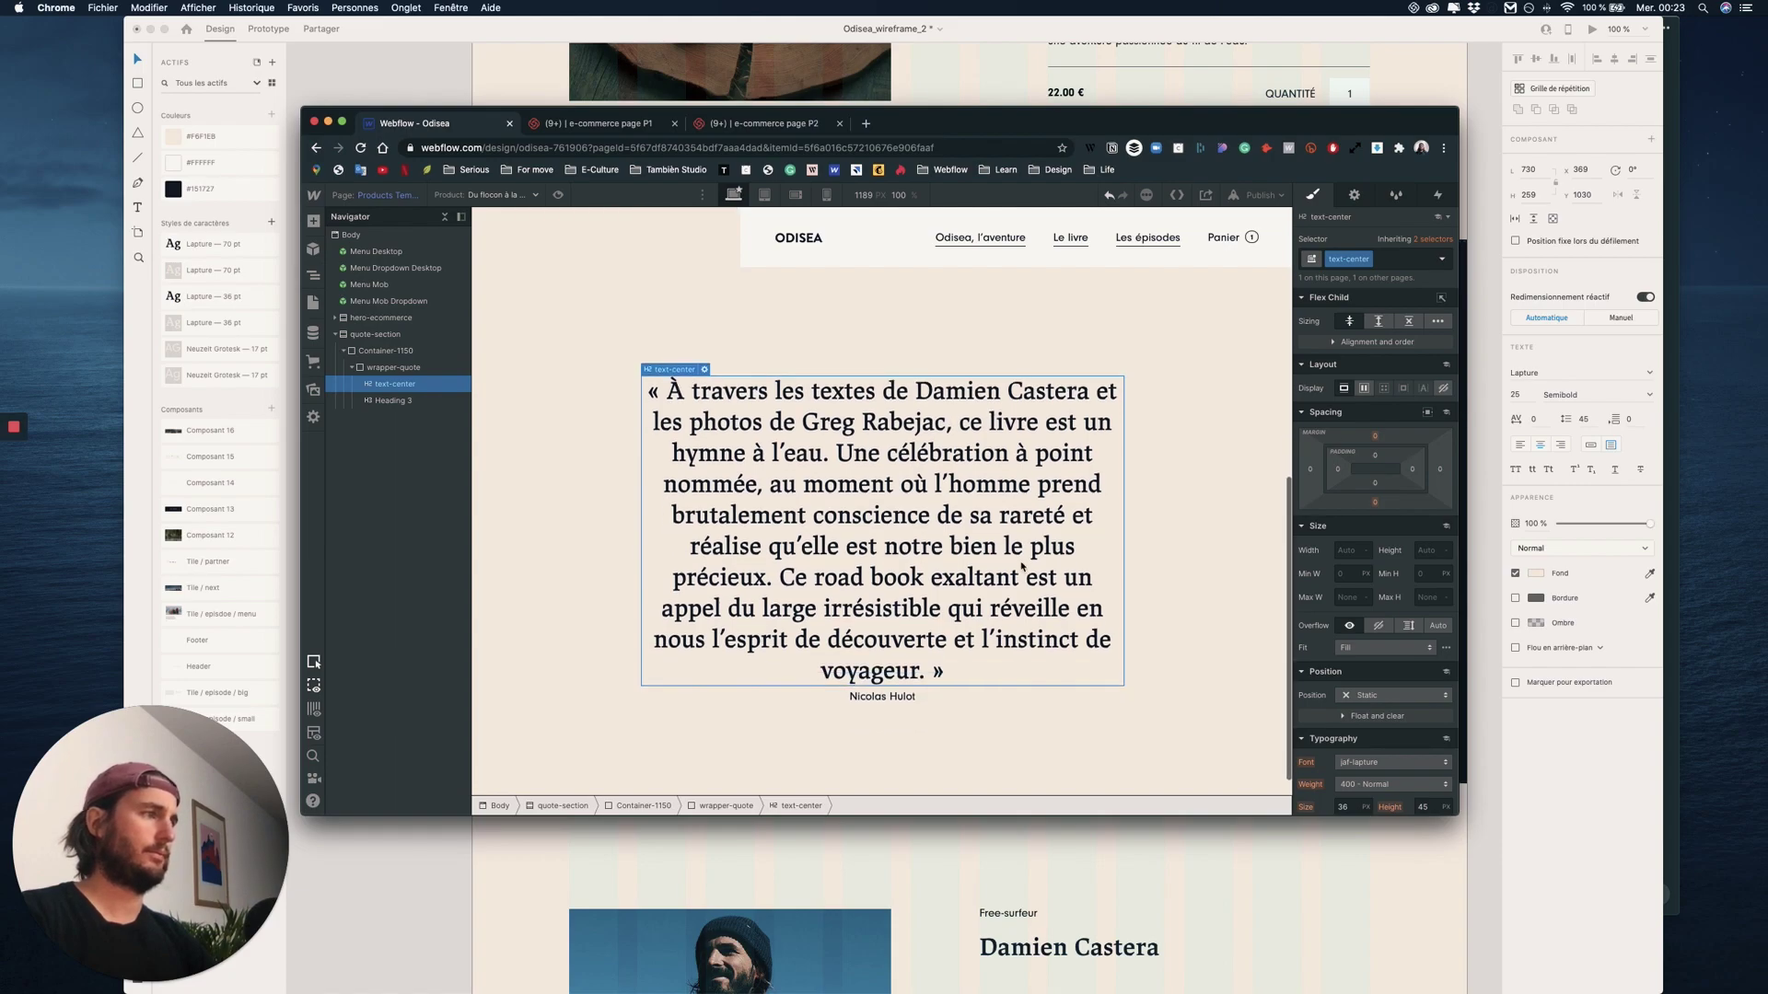
- Add the existing mb-10 combo class to the quote heading and preview the page
{"action": "left_click", "coordinate": [1412, 258]}
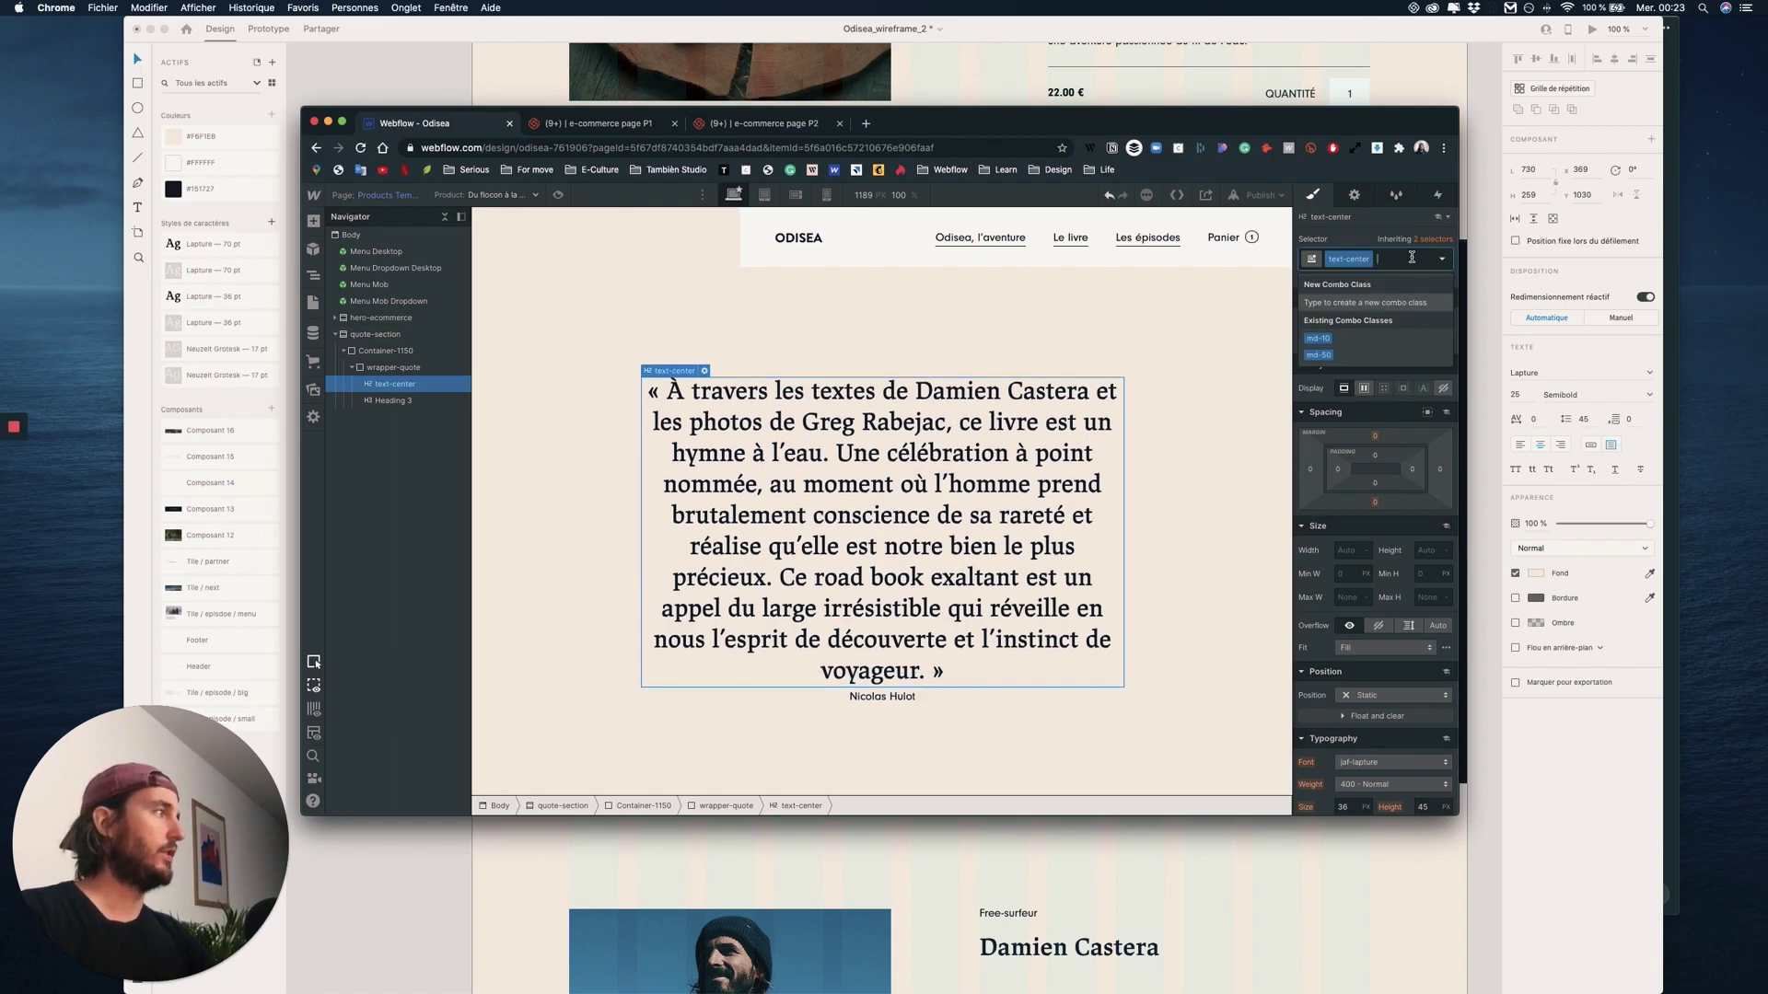
{"action": "left_click", "coordinate": [1336, 338]}
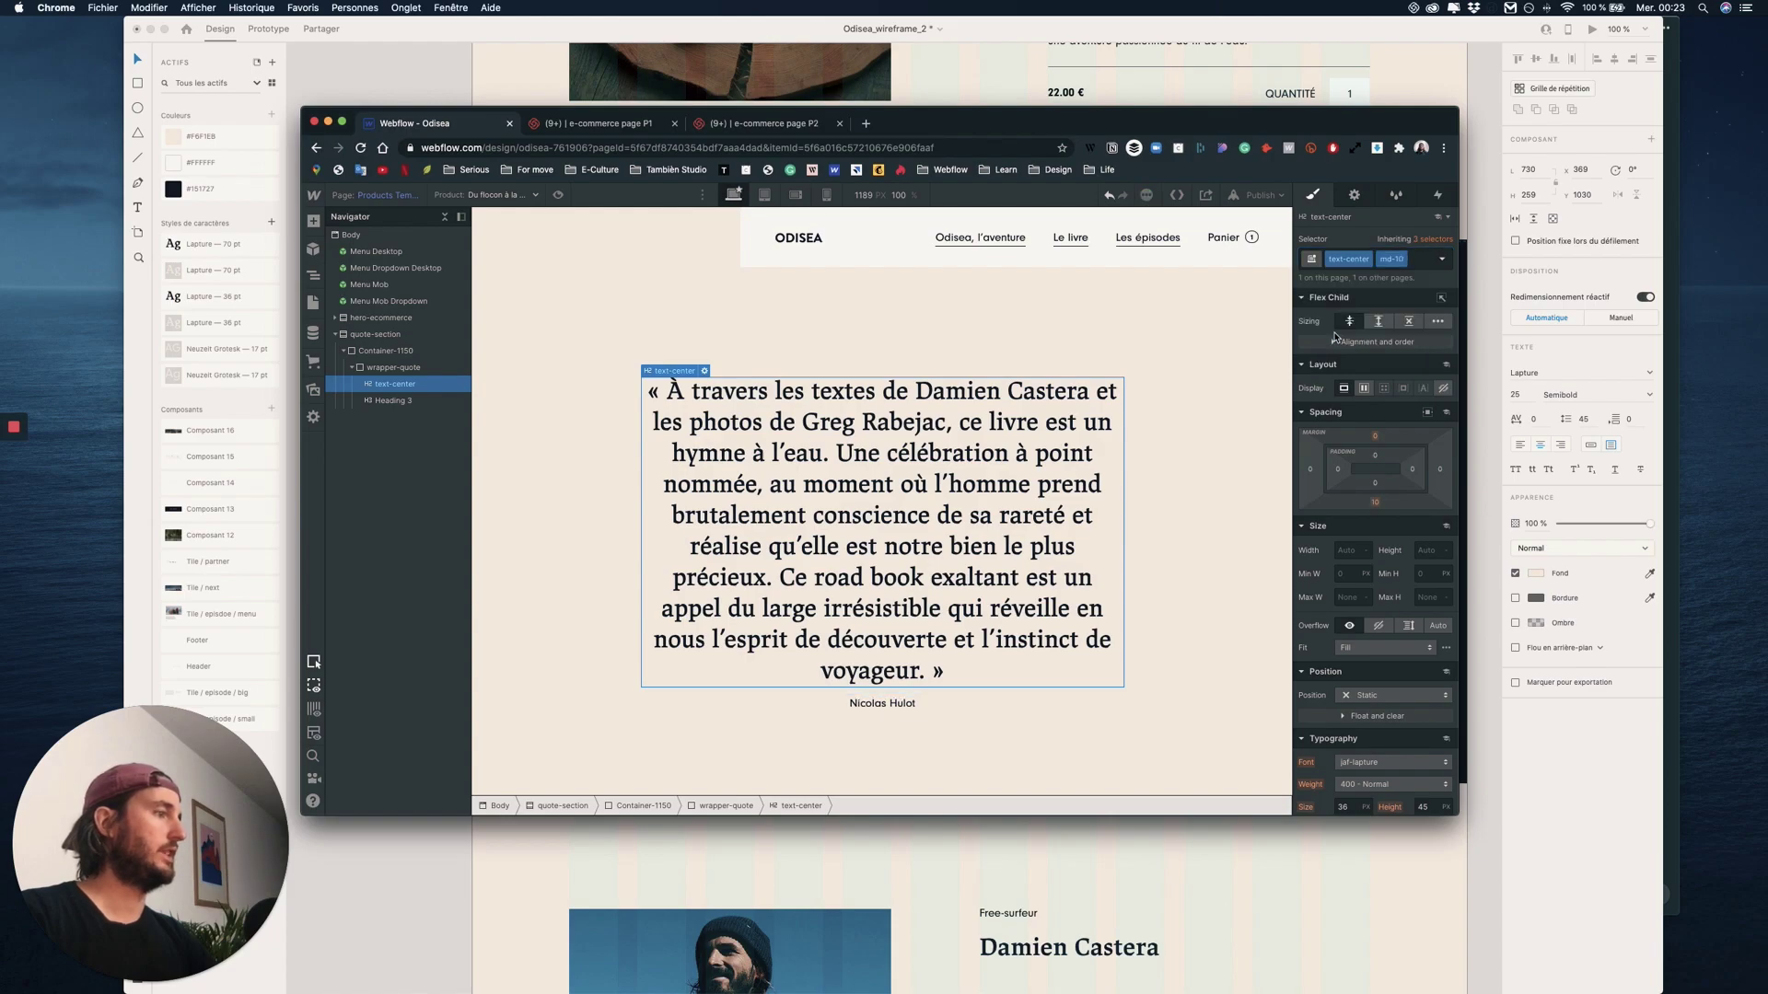
{"action": "key", "text": "super+shift+p"}
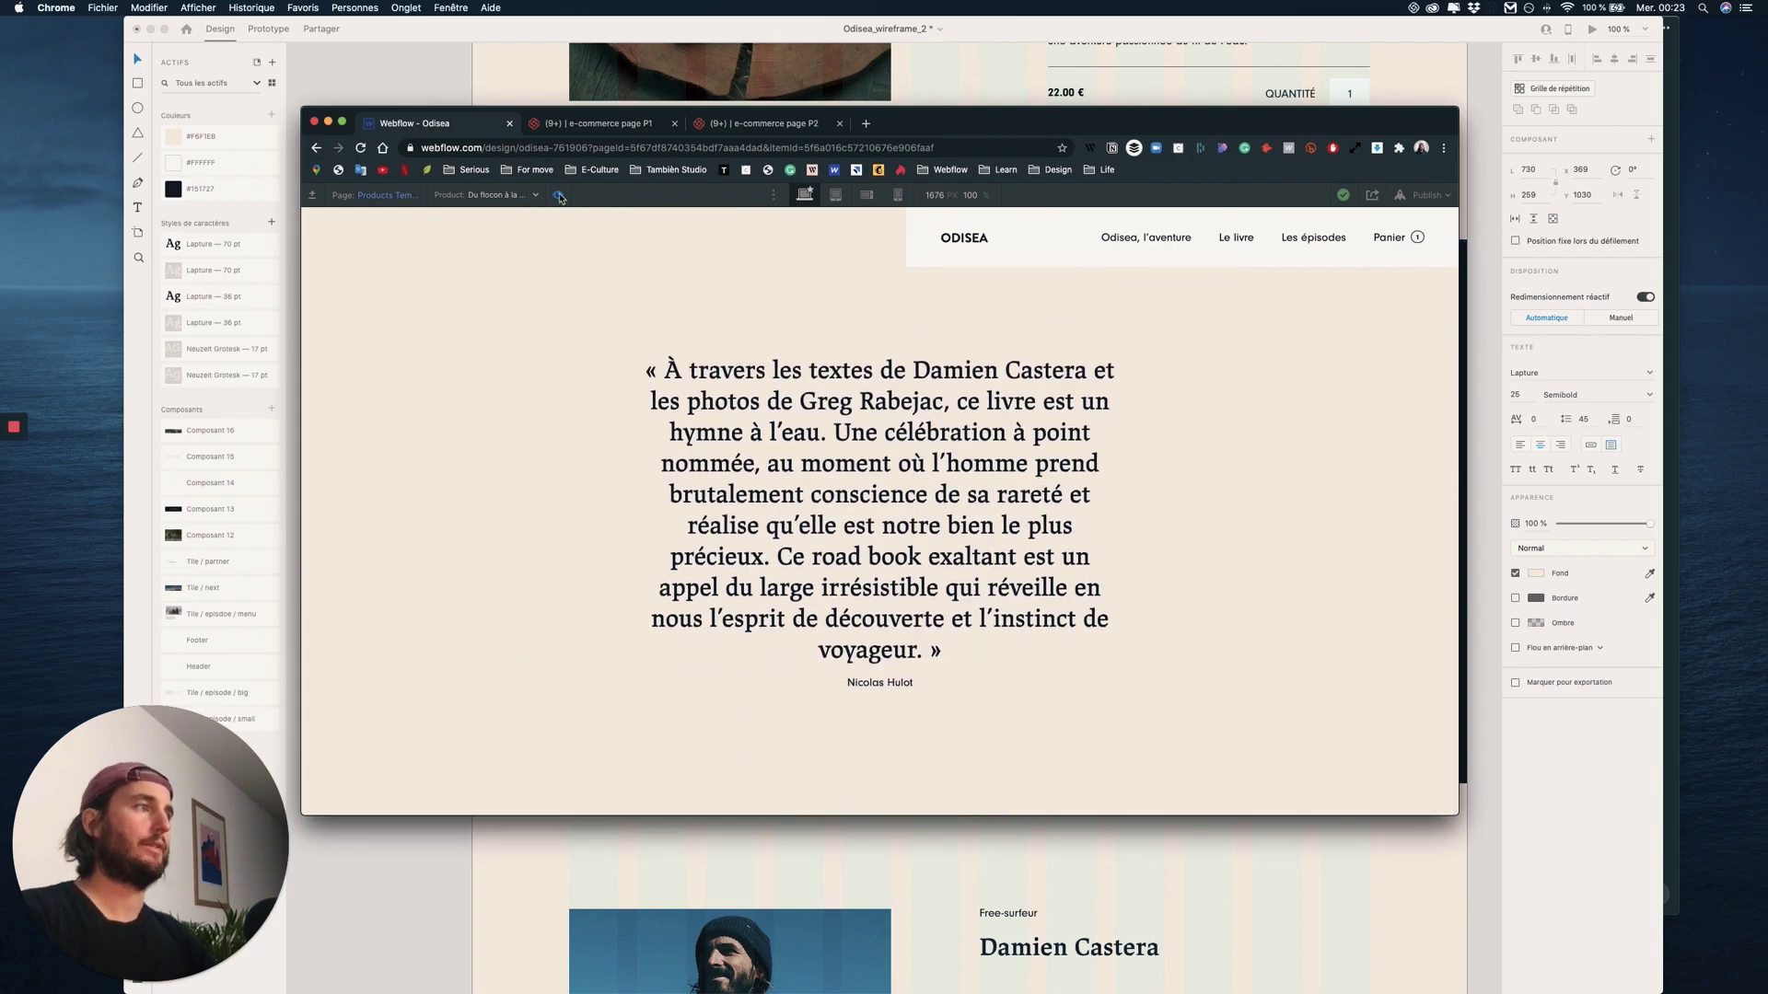
{"action": "key", "text": "super+shift+p"}
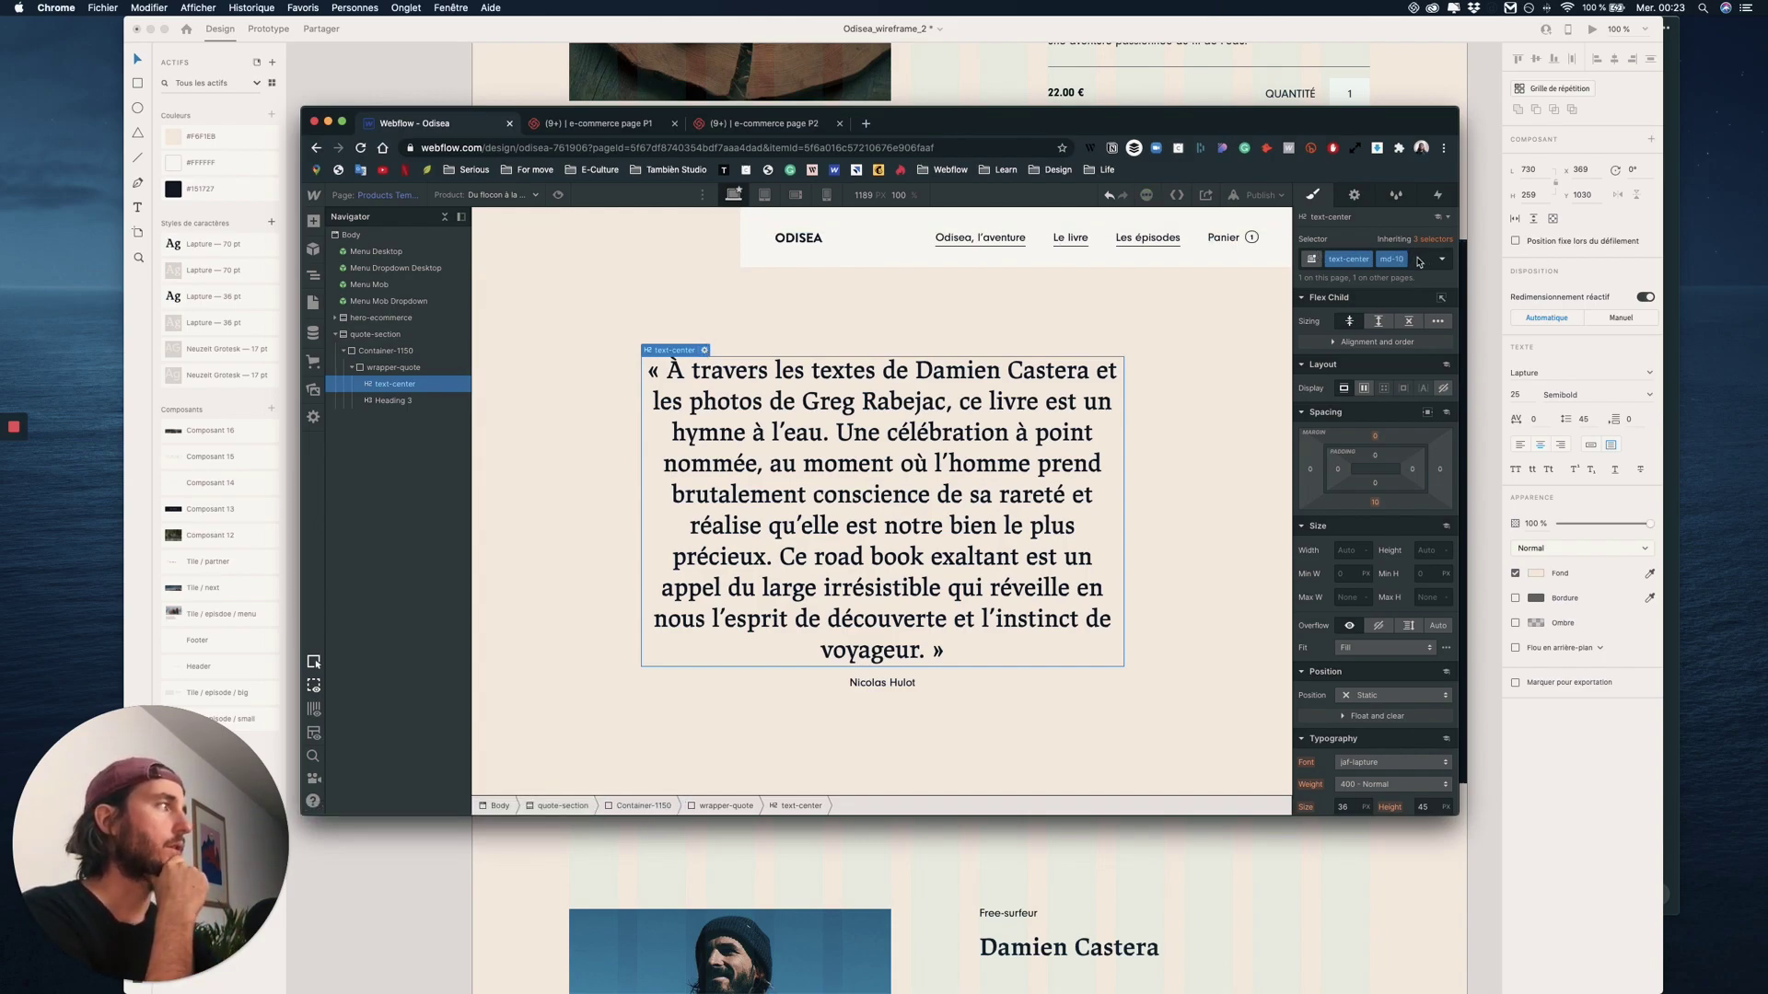
- Compare the quote heading's font size with the quote text in the Adobe XD wireframe, then return to Webflow
{"action": "left_click", "coordinate": [1419, 263]}
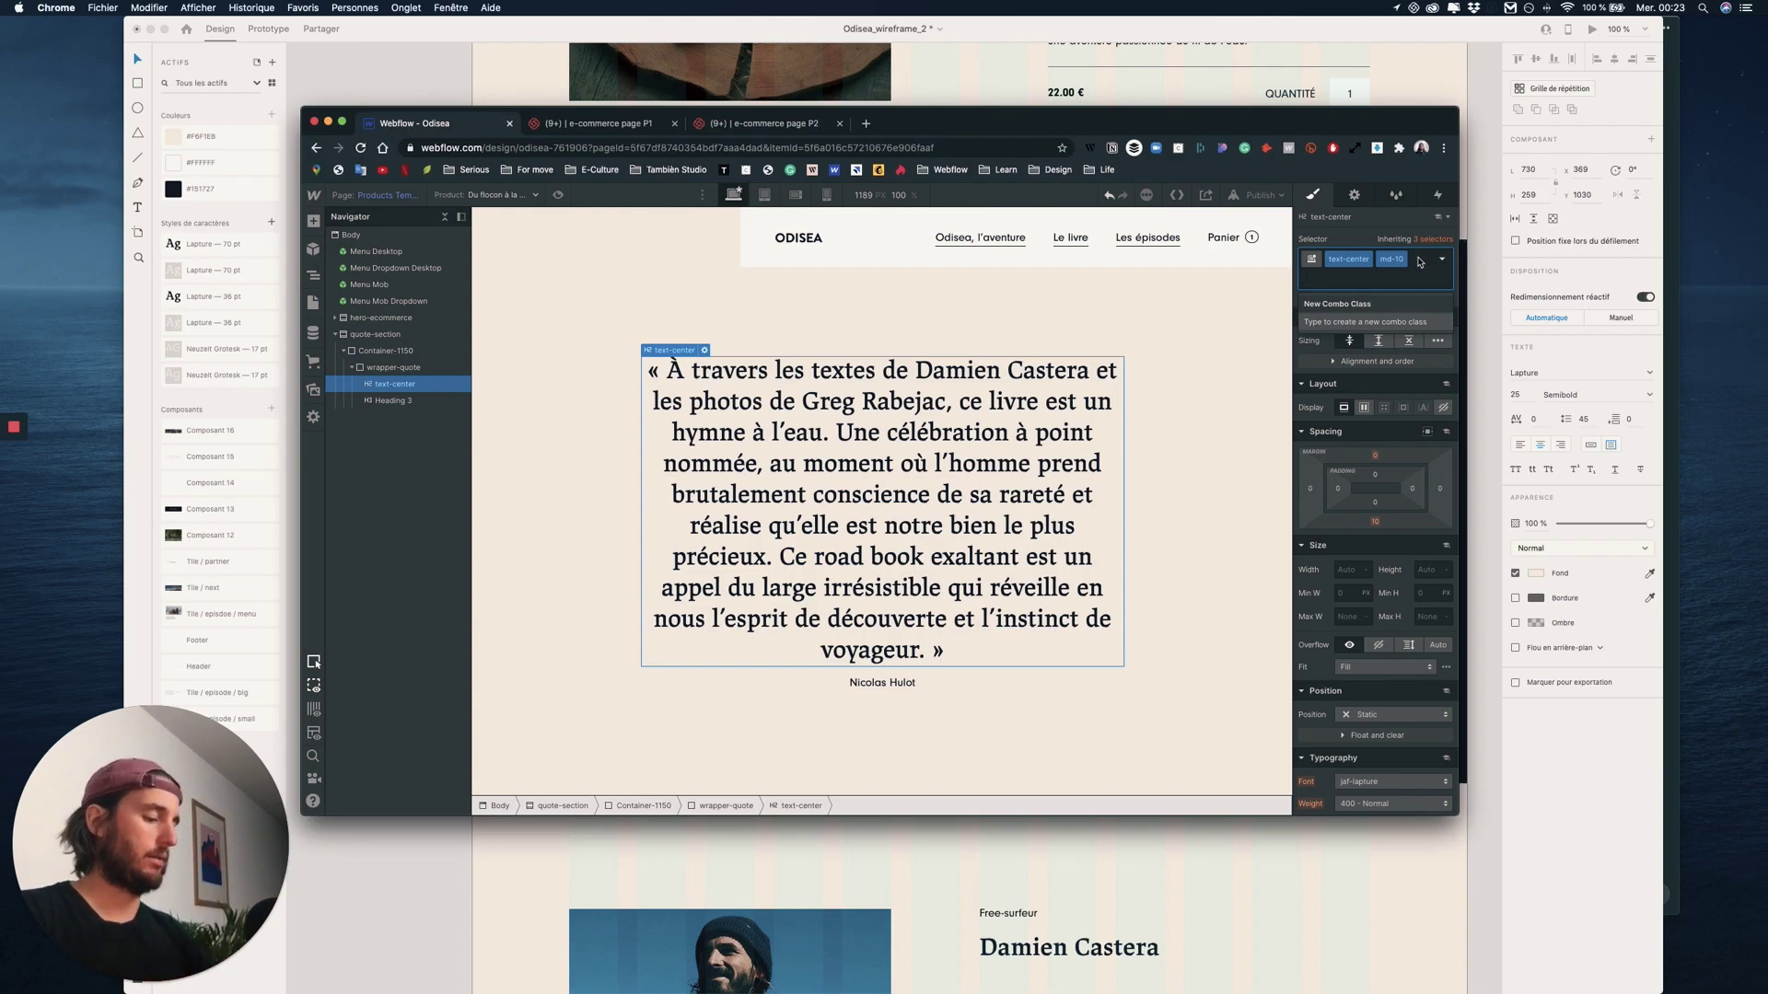
{"action": "scroll", "coordinate": [1398, 625], "scroll_direction": "down", "scroll_amount": 3}
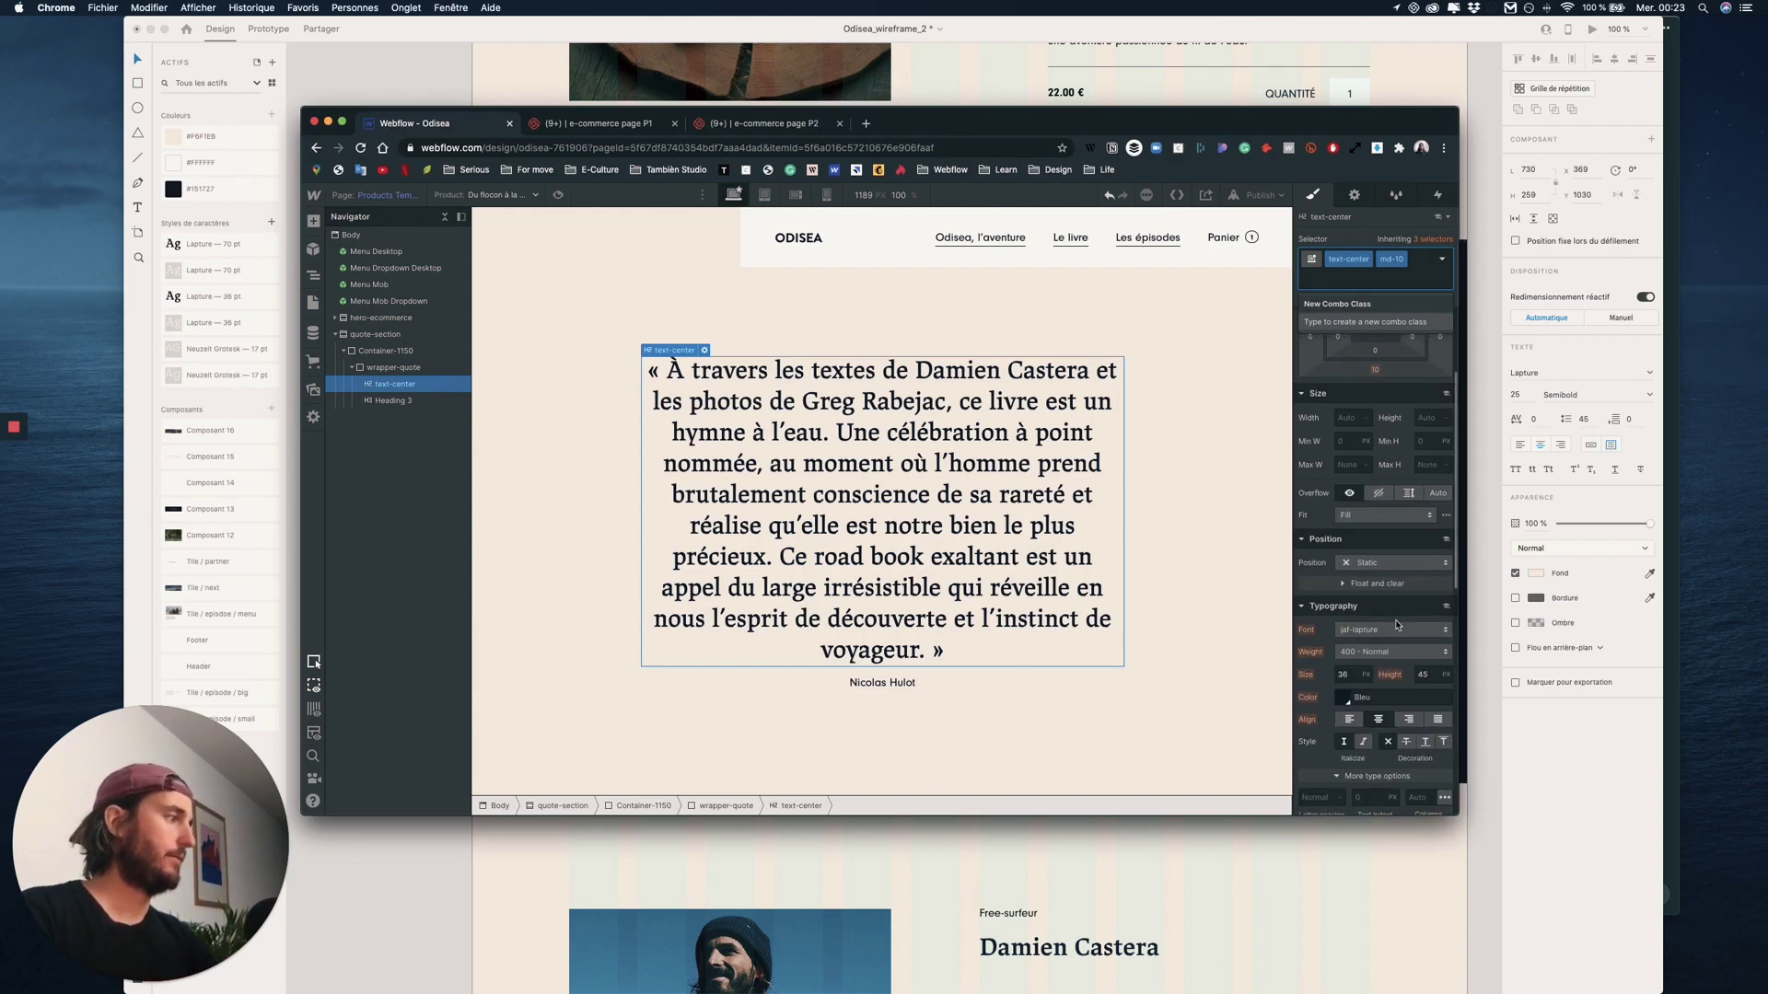
{"action": "left_click", "coordinate": [1352, 671]}
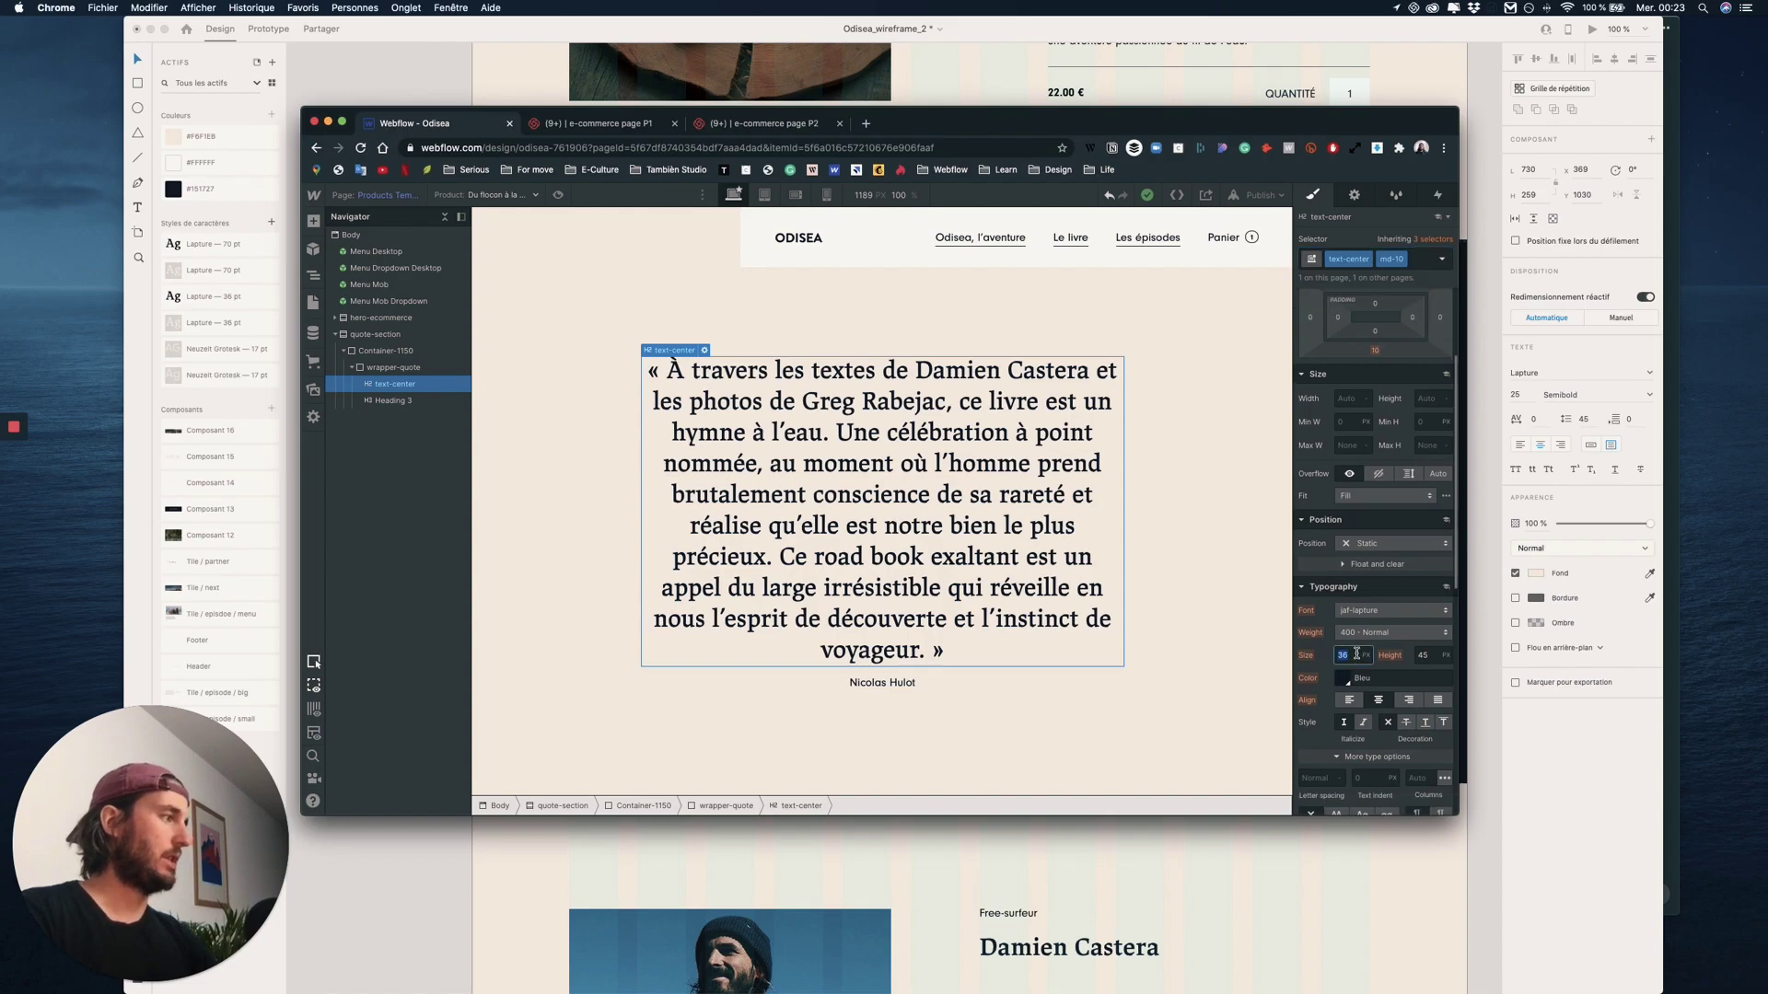
{"action": "key", "text": "ctrl+Up"}
{"action": "left_click", "coordinate": [679, 665]}
{"action": "key", "text": "Escape"}
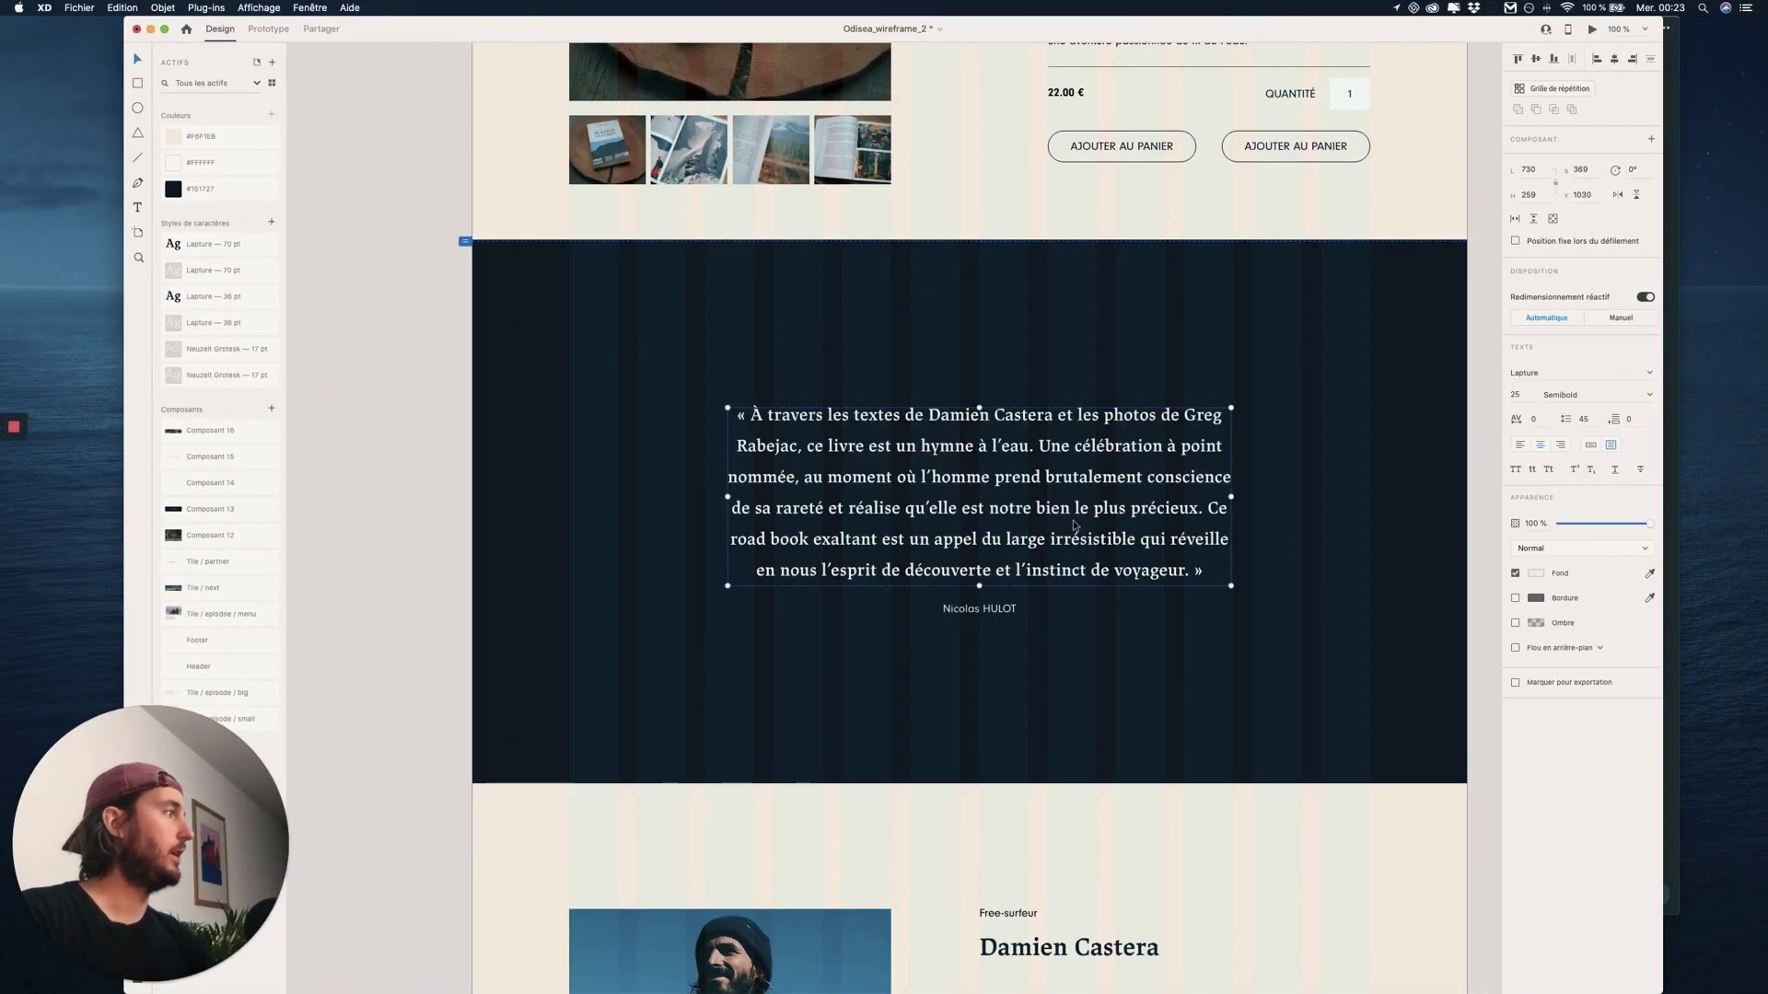
{"action": "key", "text": "ctrl+Up"}
{"action": "left_click", "coordinate": [1413, 271]}
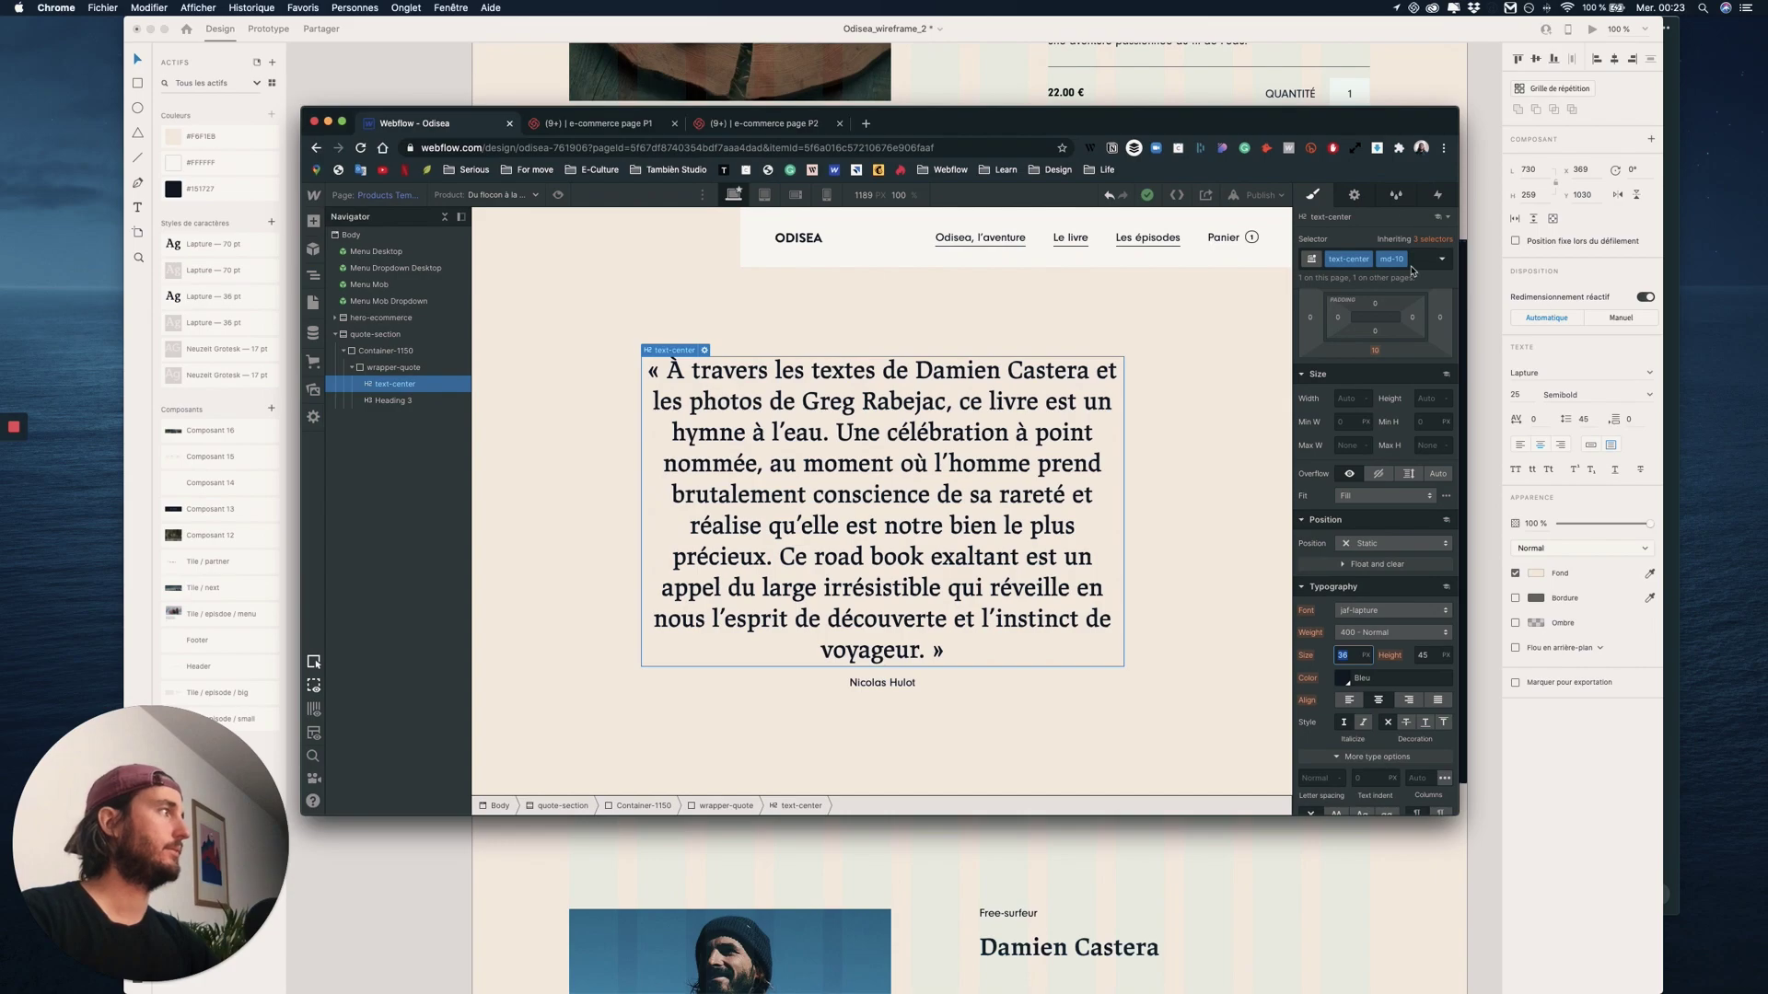
- Create a combo class named size-text-25 on the quote heading and set its font size to 25 px
{"action": "left_click", "coordinate": [1416, 268]}
{"action": "type", "text": "si"}
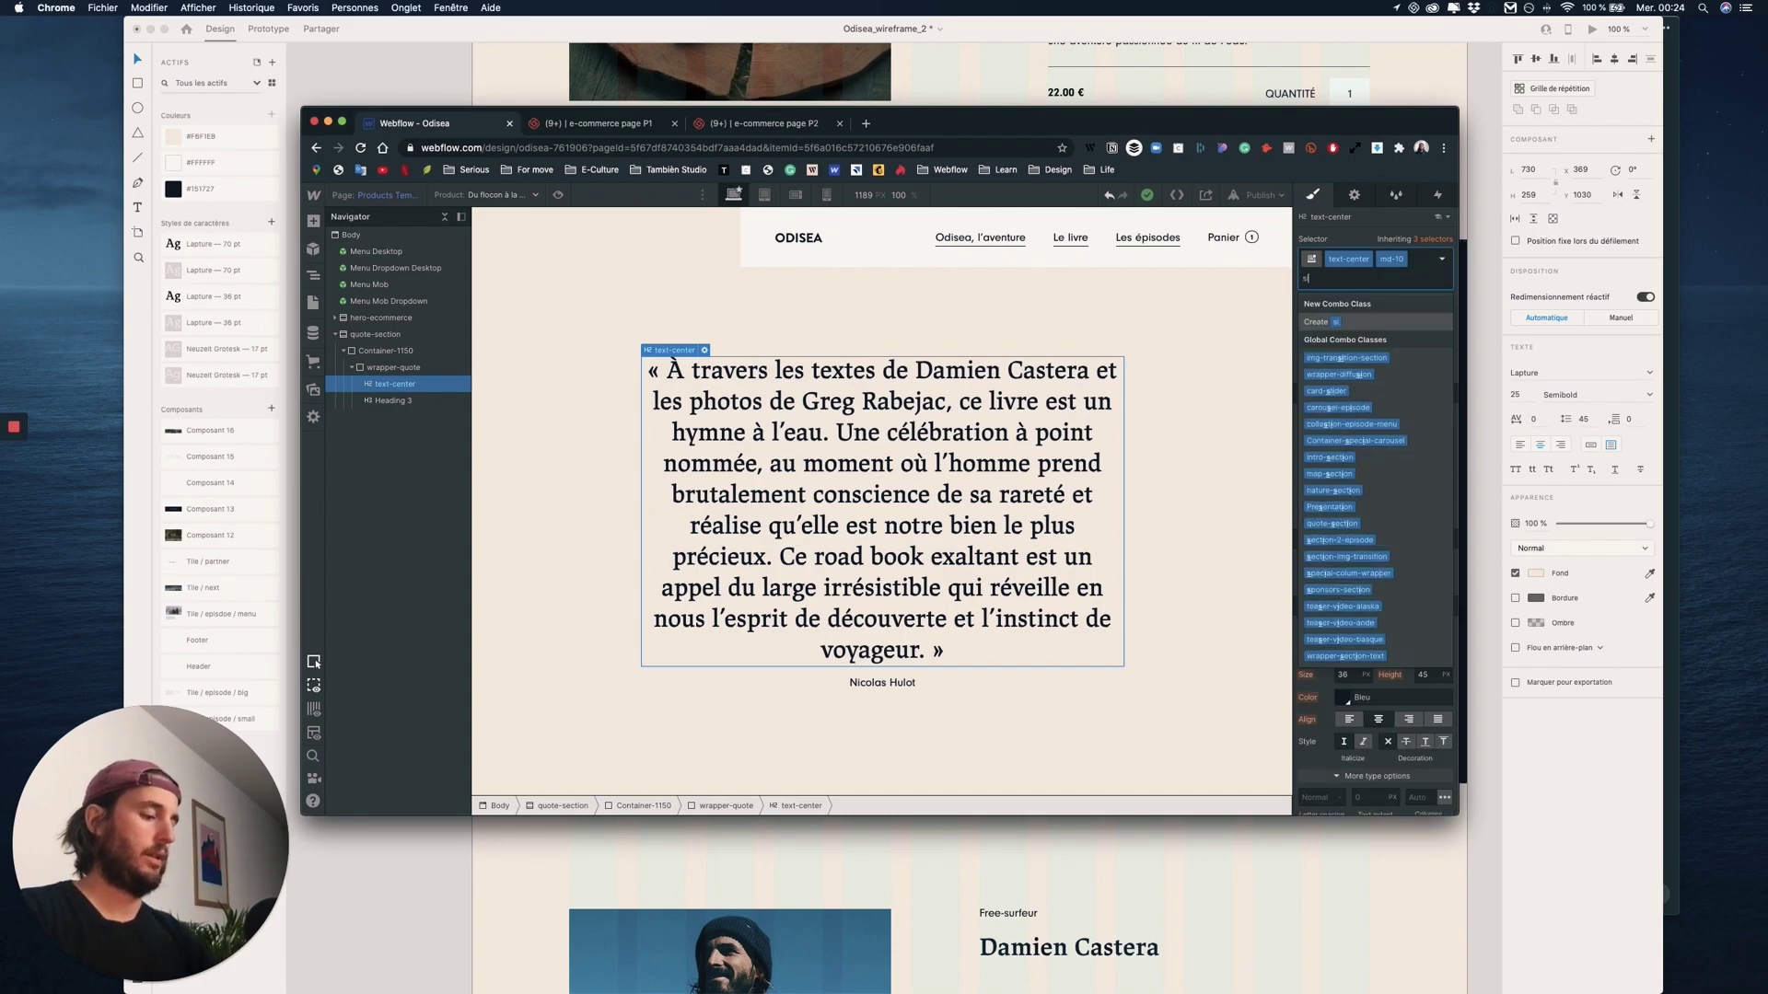
{"action": "type", "text": "ze-text"}
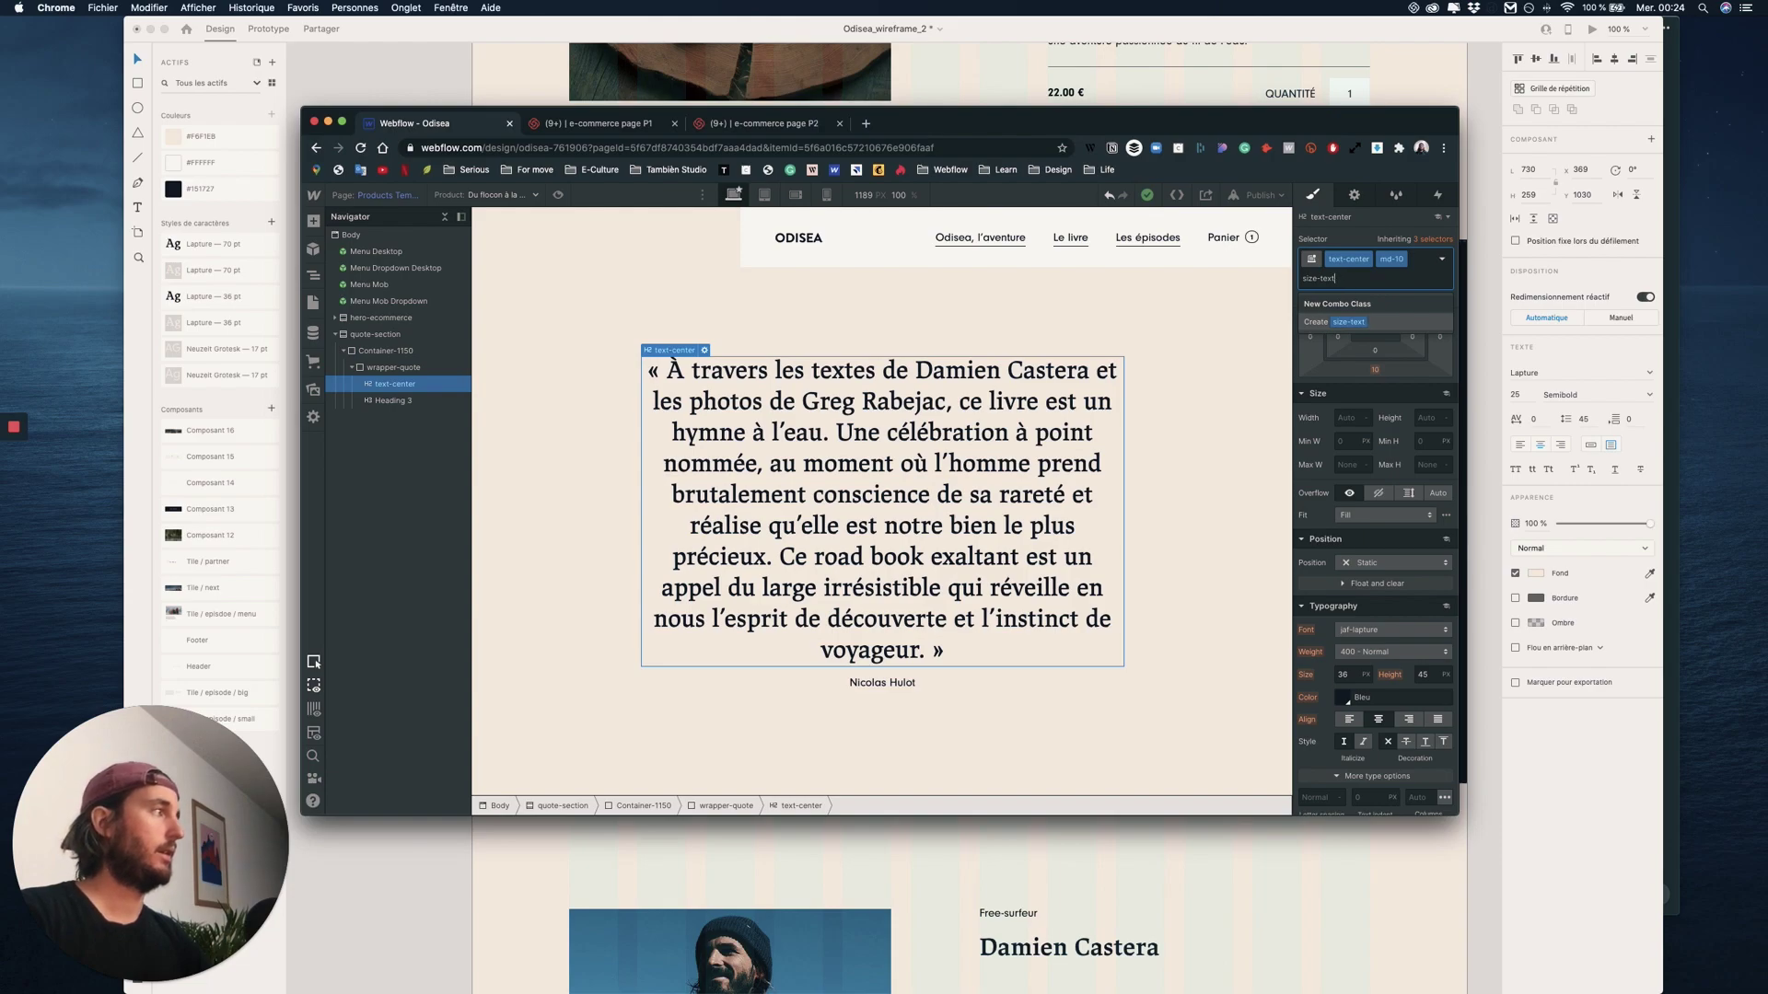
{"action": "type", "text": "e-25"}
{"action": "key", "text": "Return"}
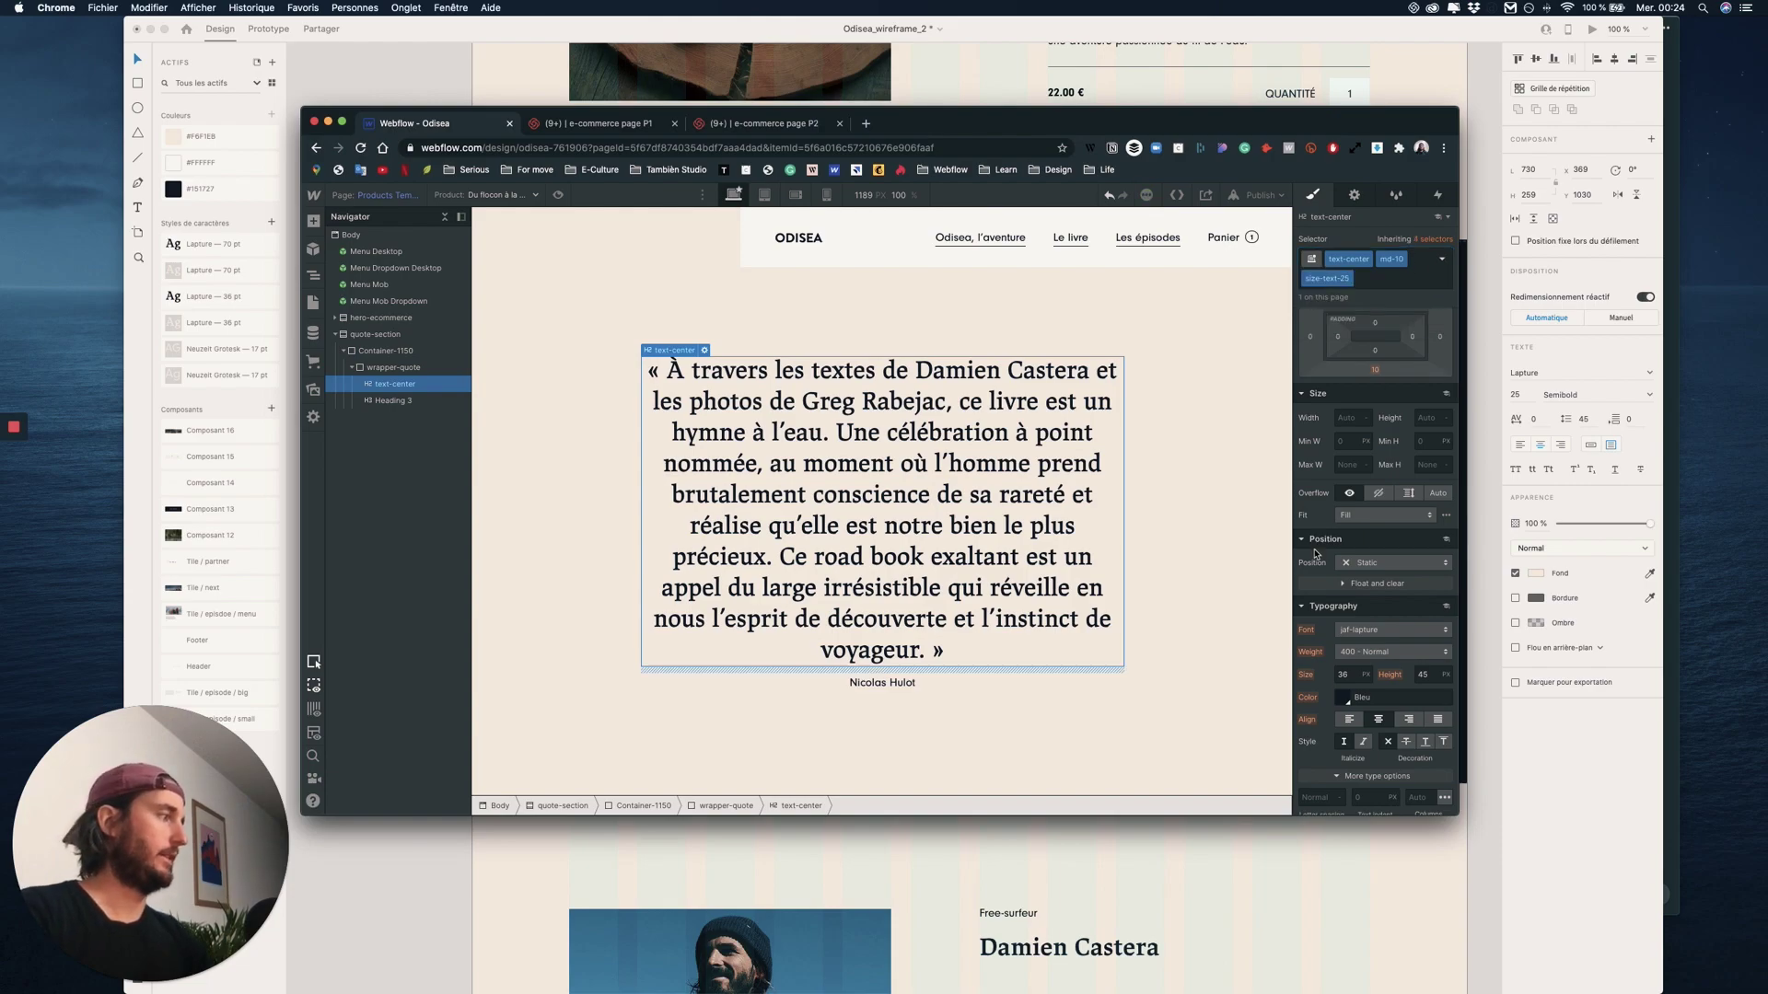
{"action": "left_click", "coordinate": [1346, 675]}
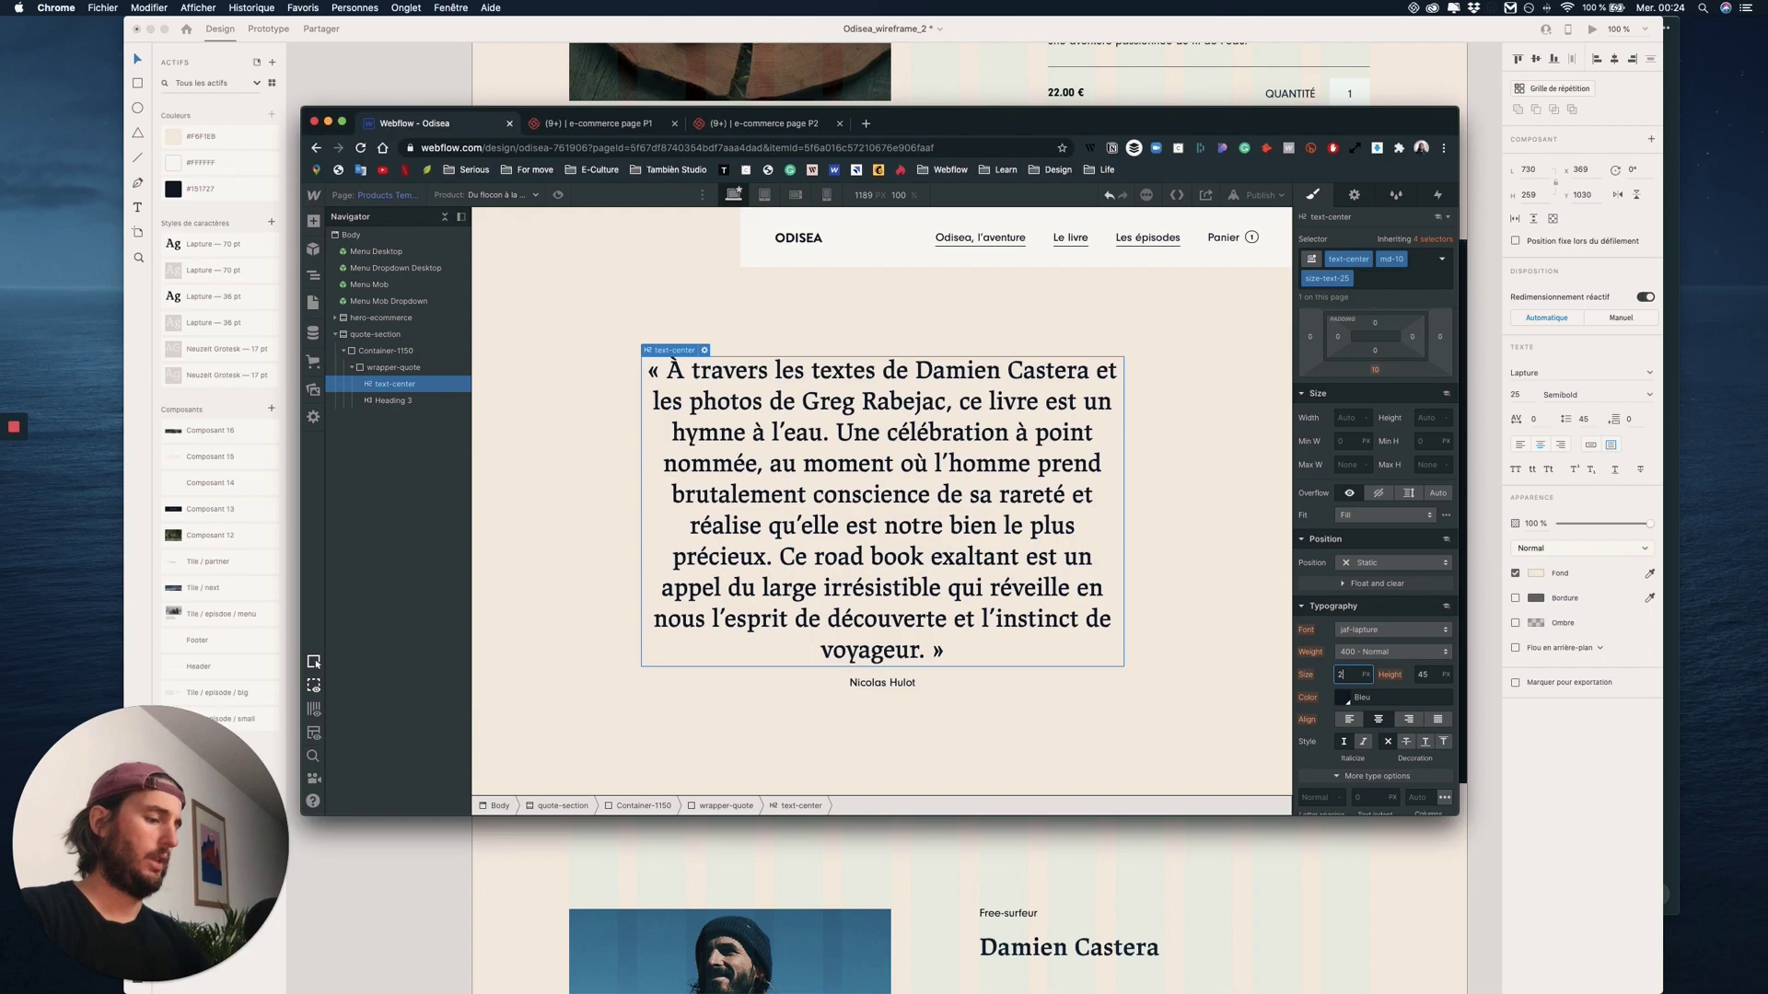
{"action": "type", "text": "25"}
- Check the quote's line spacing in the Adobe XD wireframe and set the quote heading's line height to 35 px in Webflow
{"action": "left_click", "coordinate": [1428, 675]}
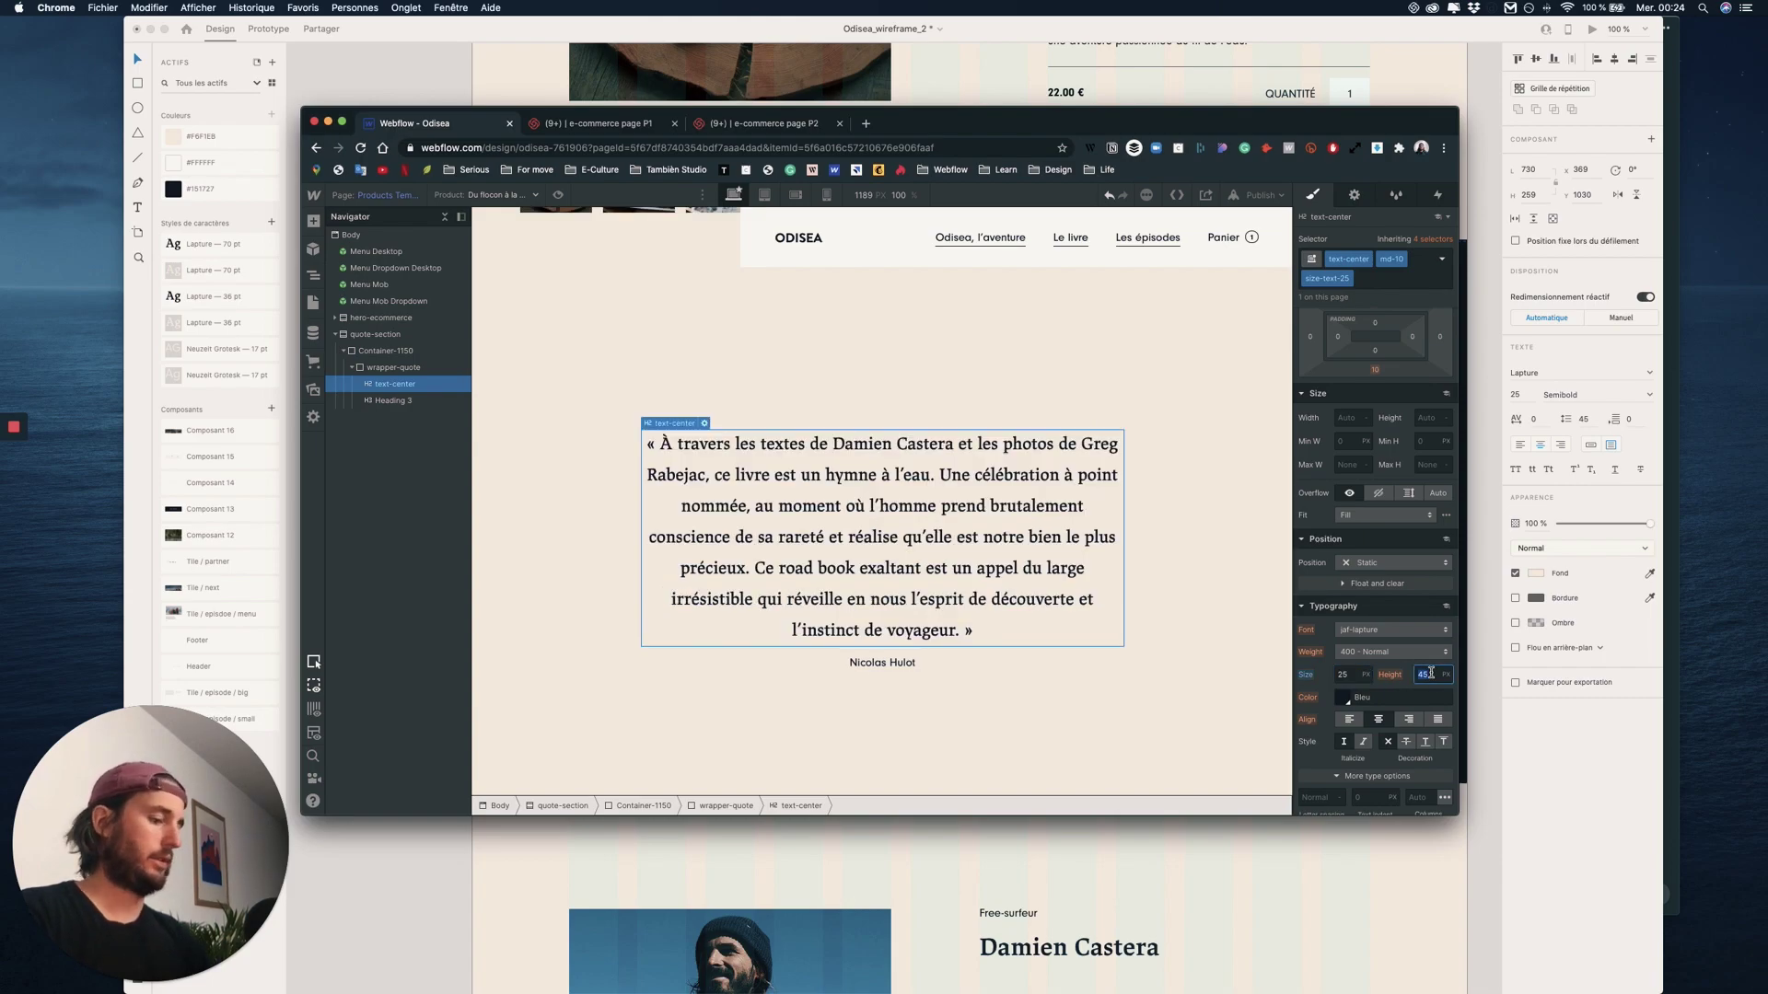
{"action": "key", "text": "ctrl+Up"}
{"action": "left_click", "coordinate": [556, 761]}
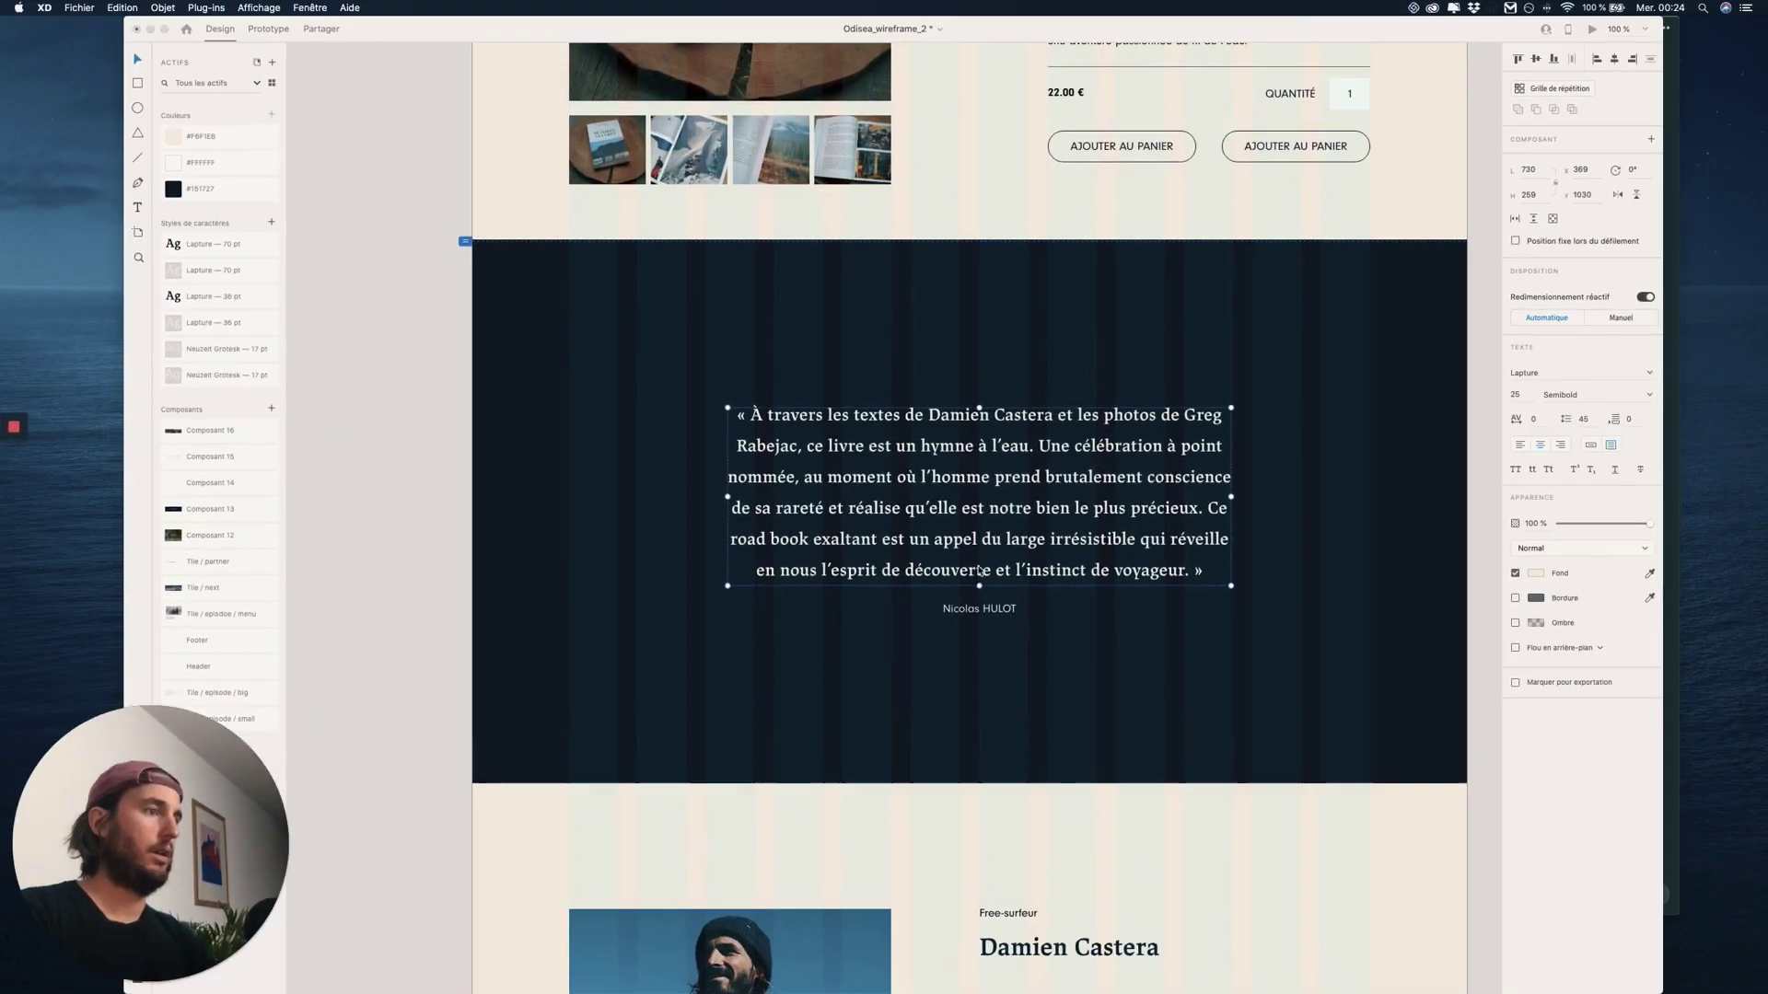
{"action": "key", "text": "ctrl+Up"}
{"action": "left_click", "coordinate": [1132, 368]}
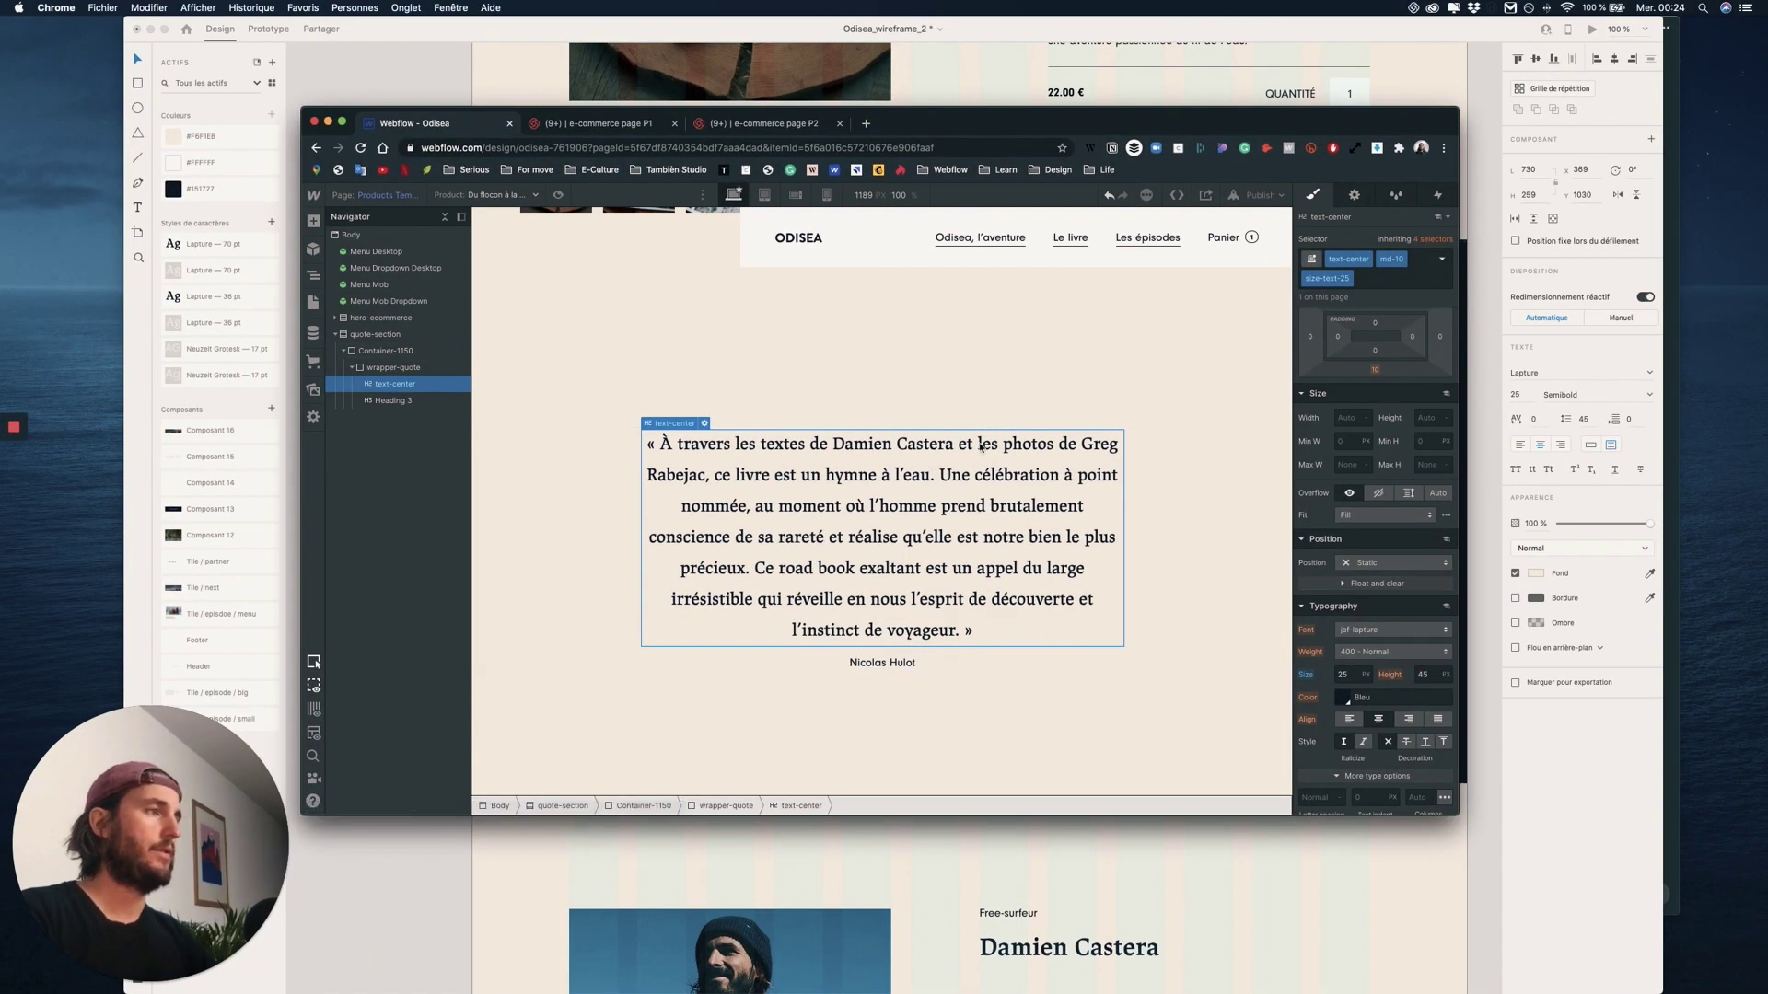
{"action": "left_click", "coordinate": [954, 396]}
{"action": "scroll", "coordinate": [981, 547], "scroll_direction": "up", "scroll_amount": 1}
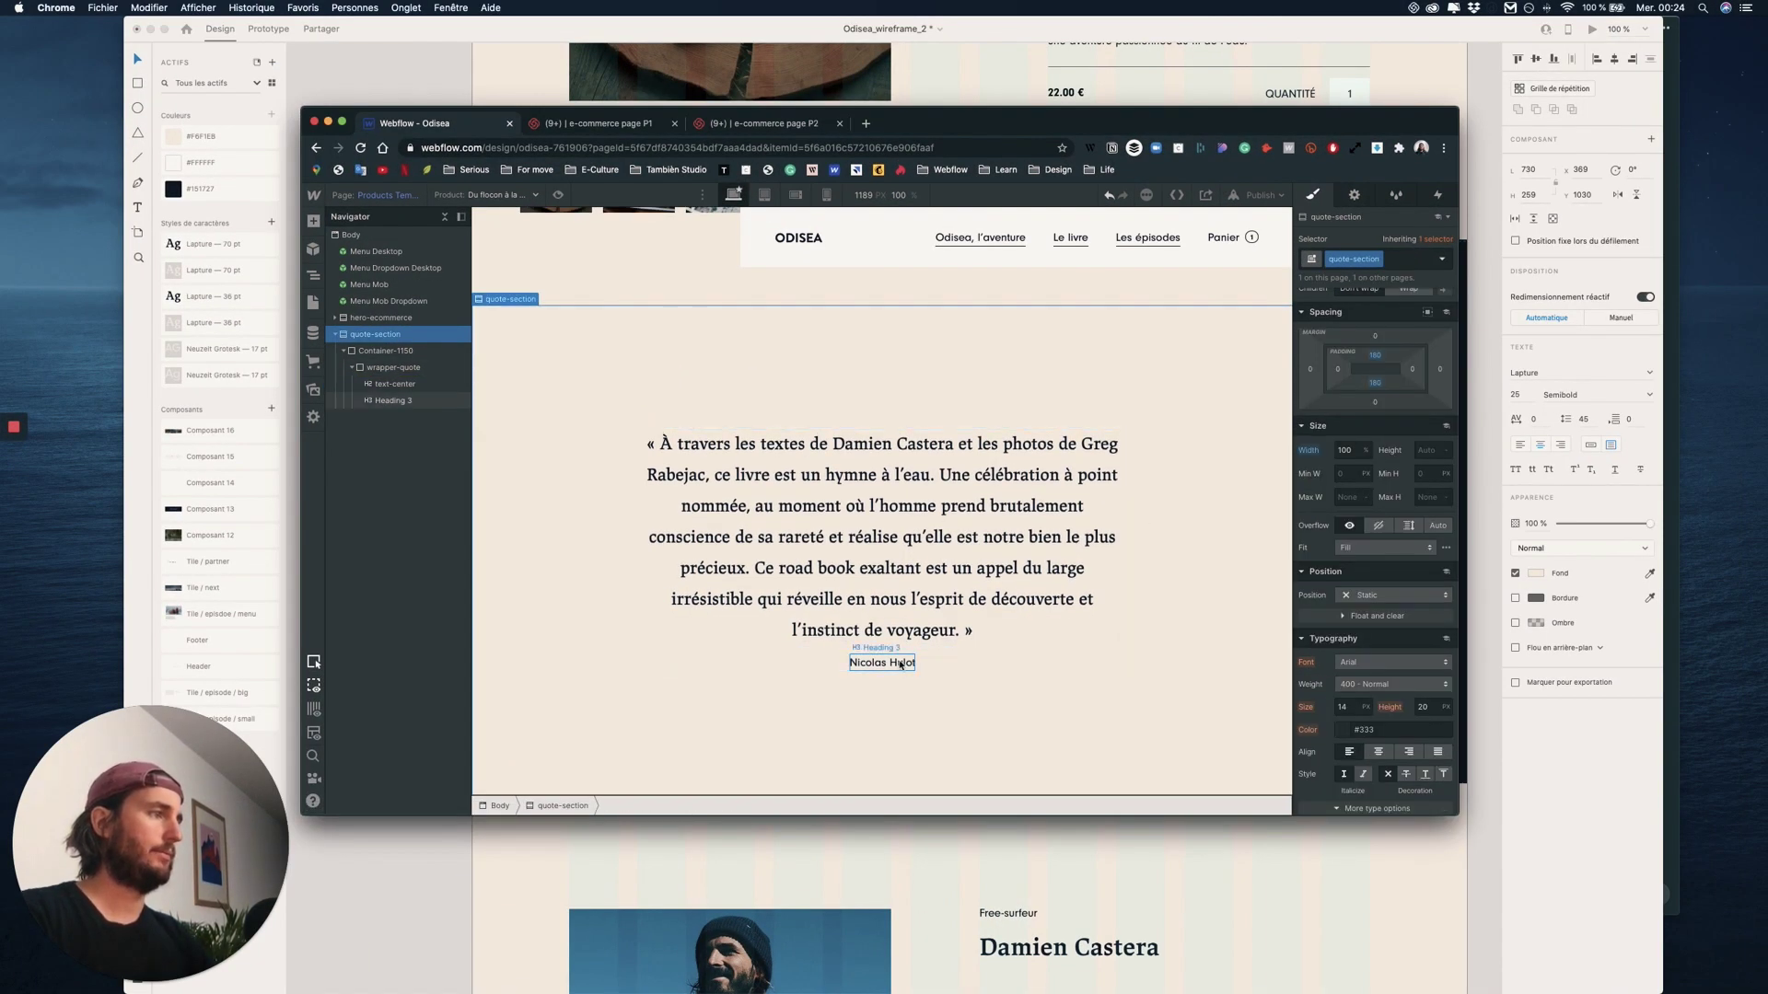
{"action": "left_click", "coordinate": [930, 631]}
{"action": "left_click", "coordinate": [1427, 675]}
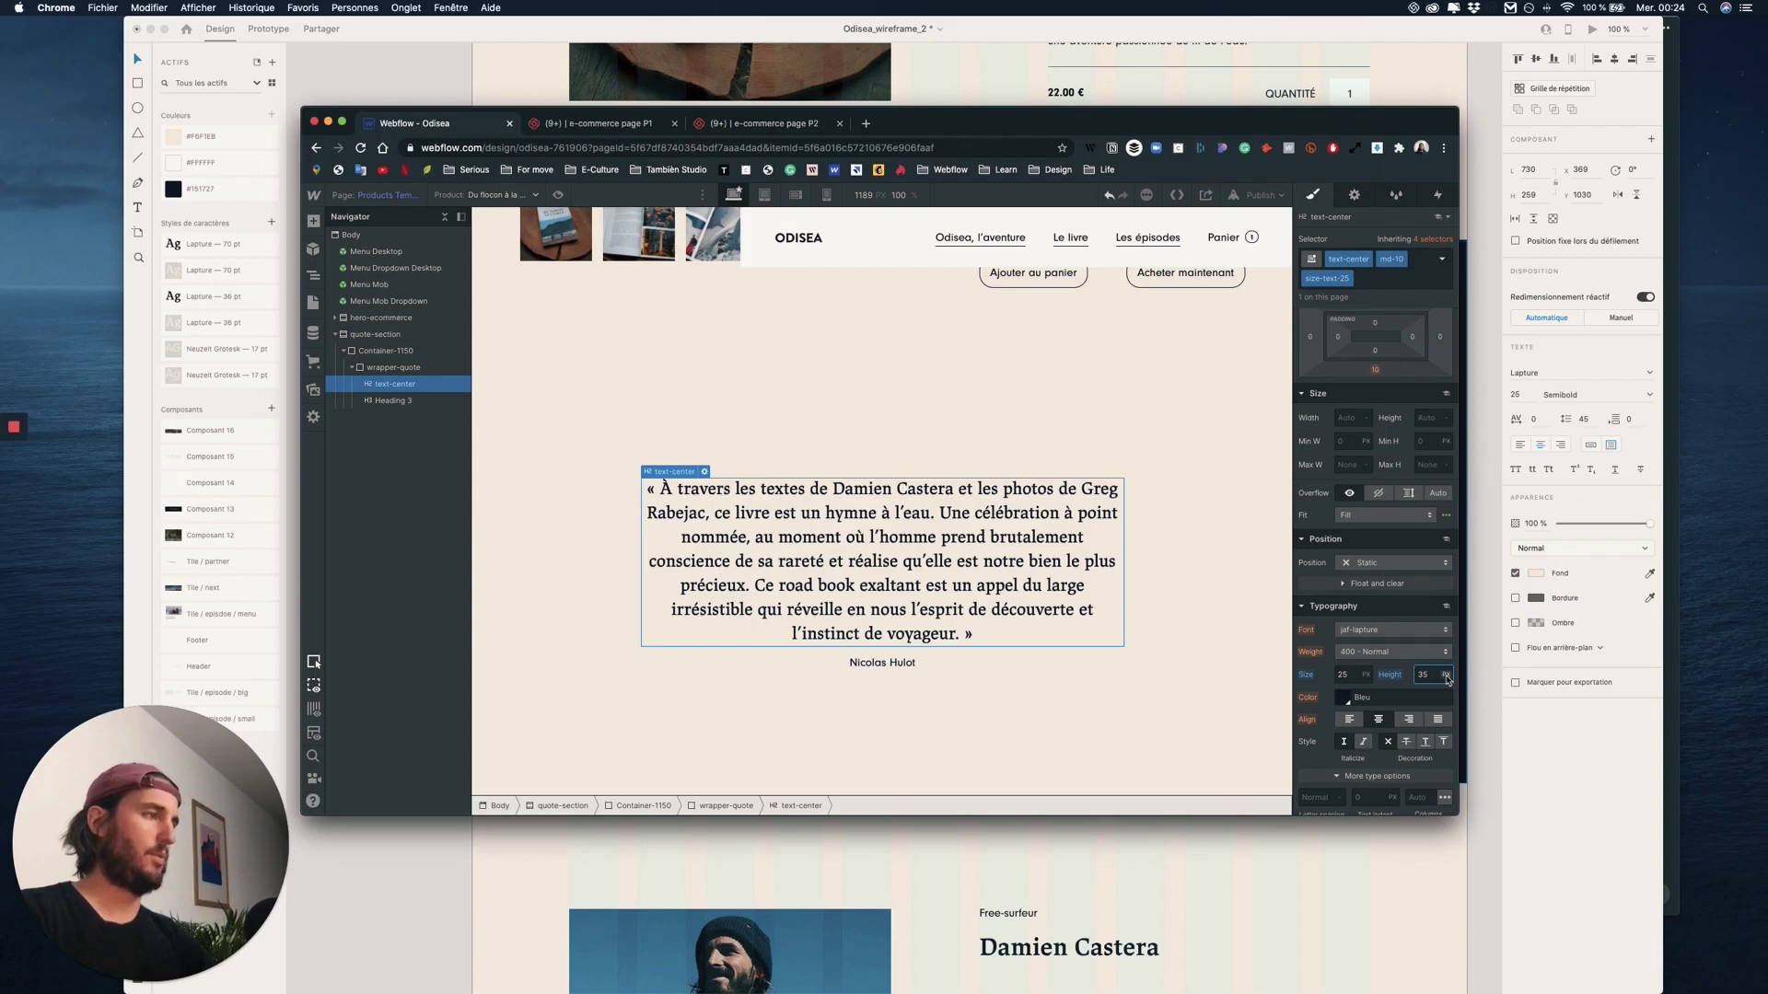
- Set the quote heading's line height to 40 px
{"action": "key", "text": "super+z"}
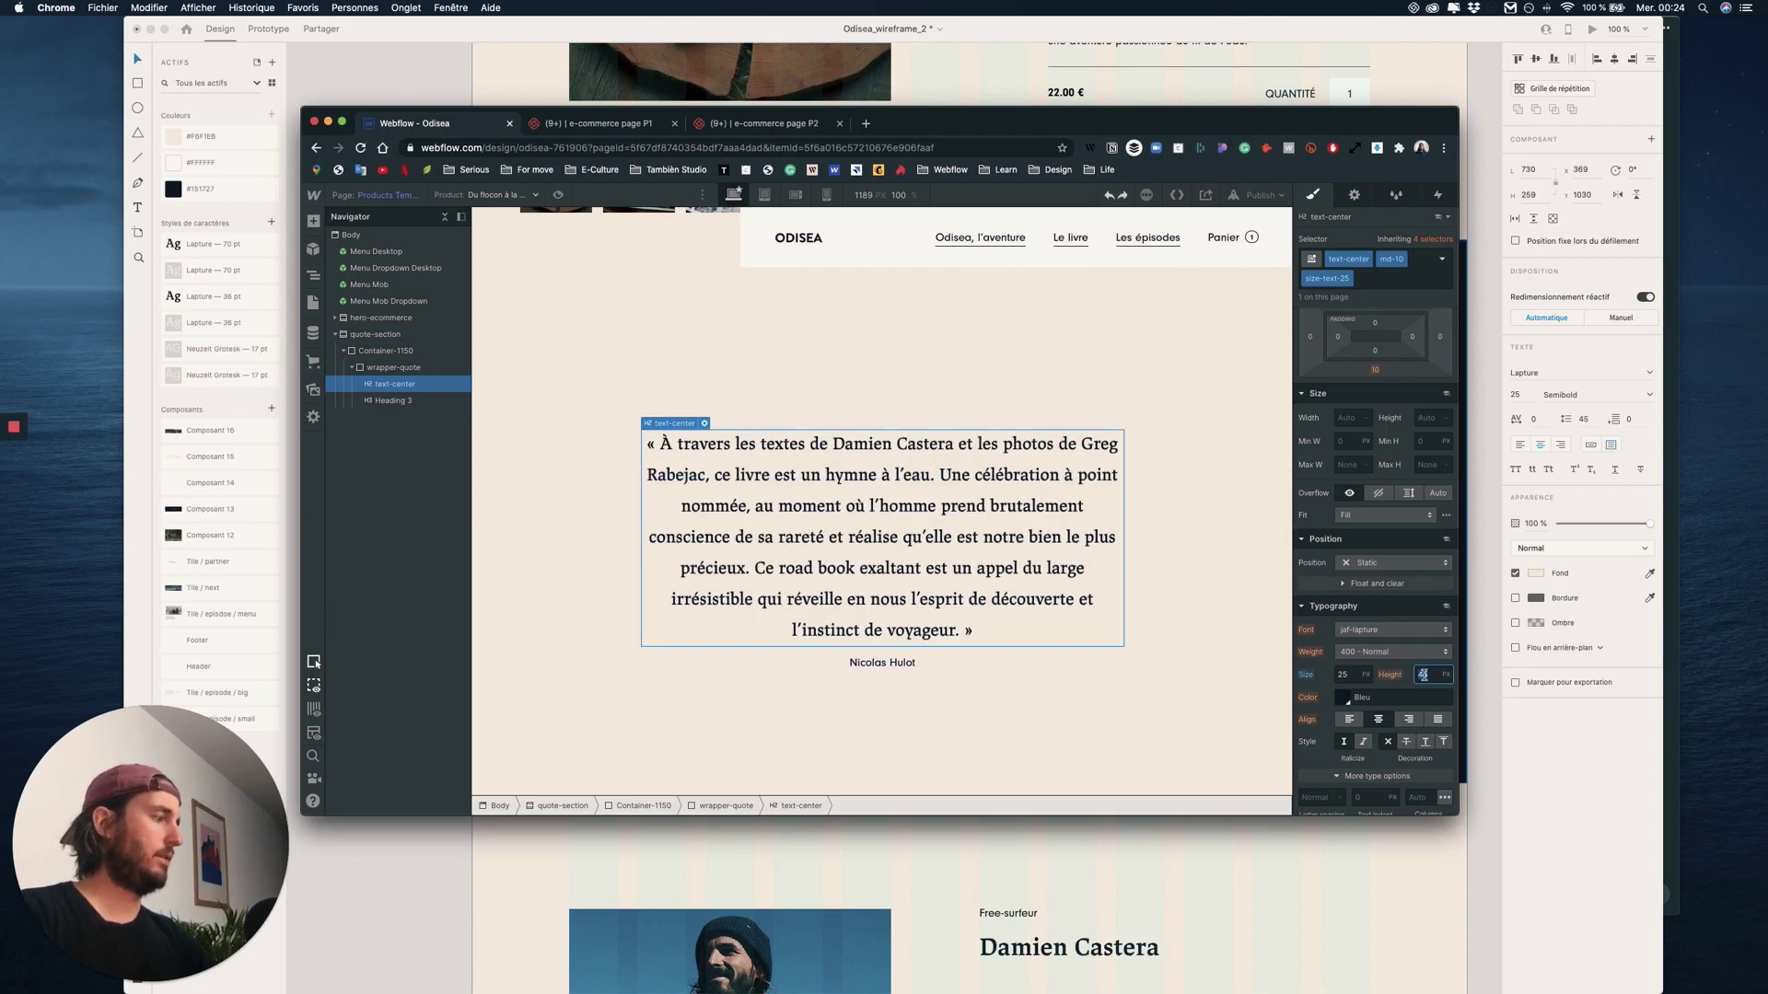
{"action": "key", "text": "Return"}
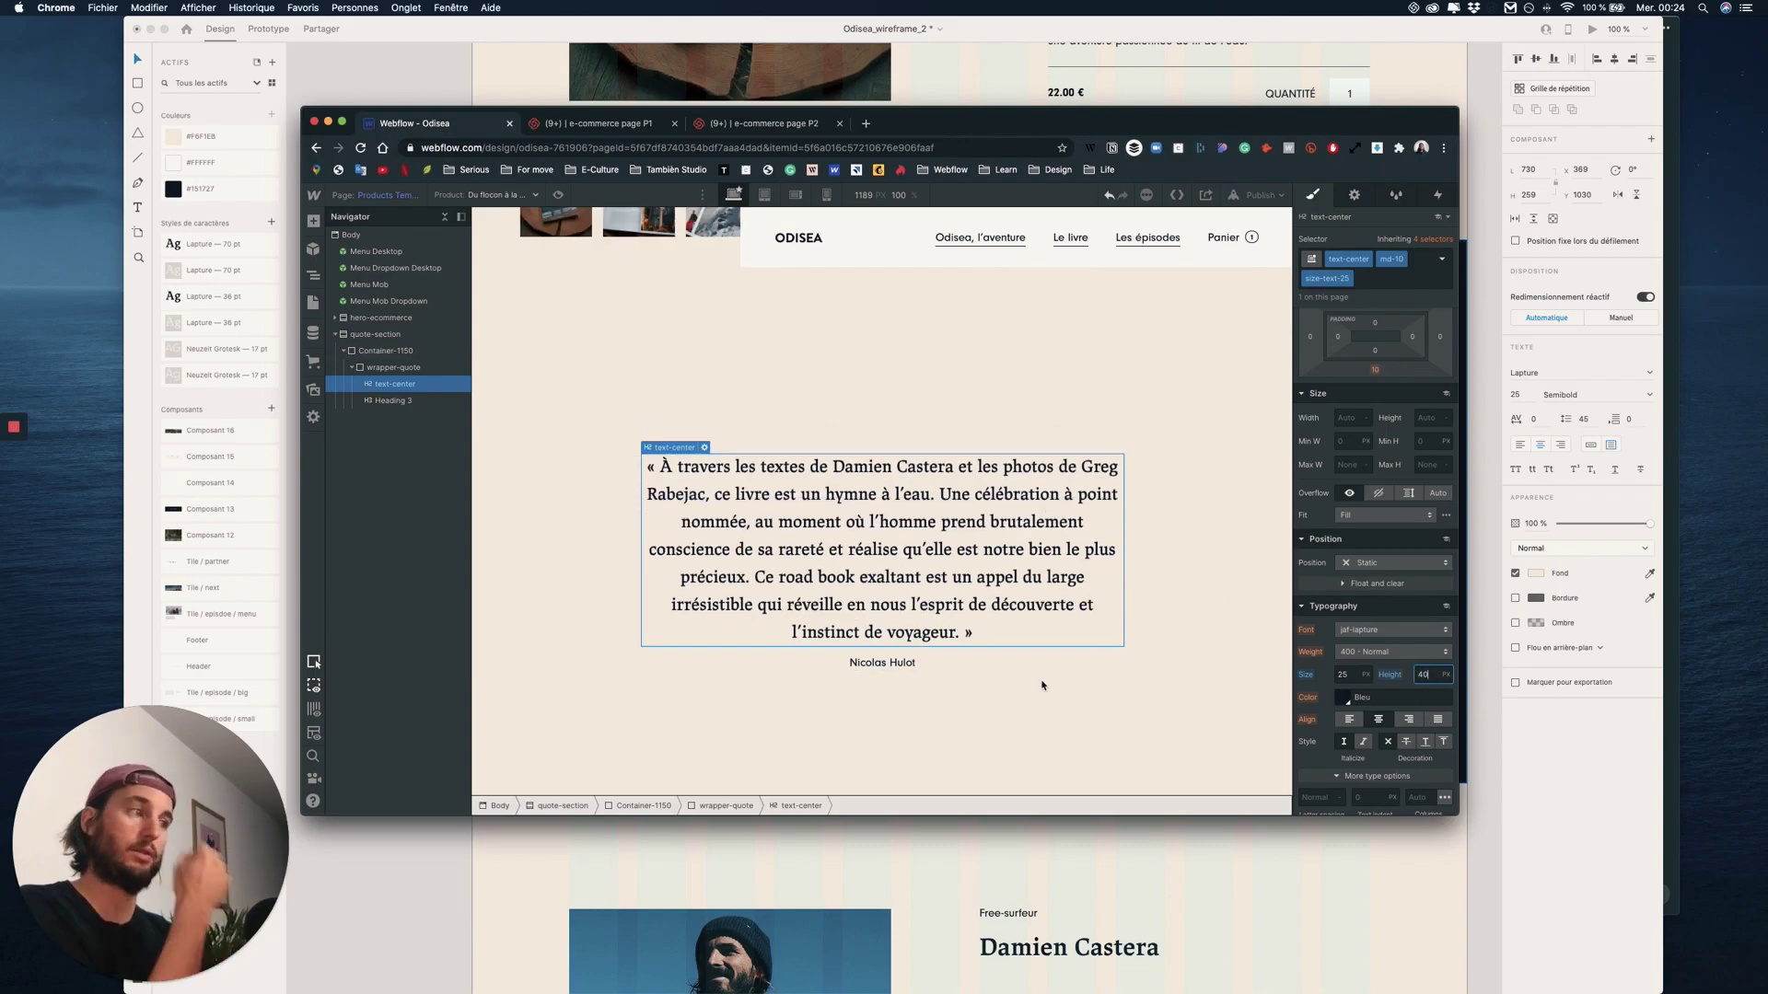
{"action": "left_click", "coordinate": [899, 670]}
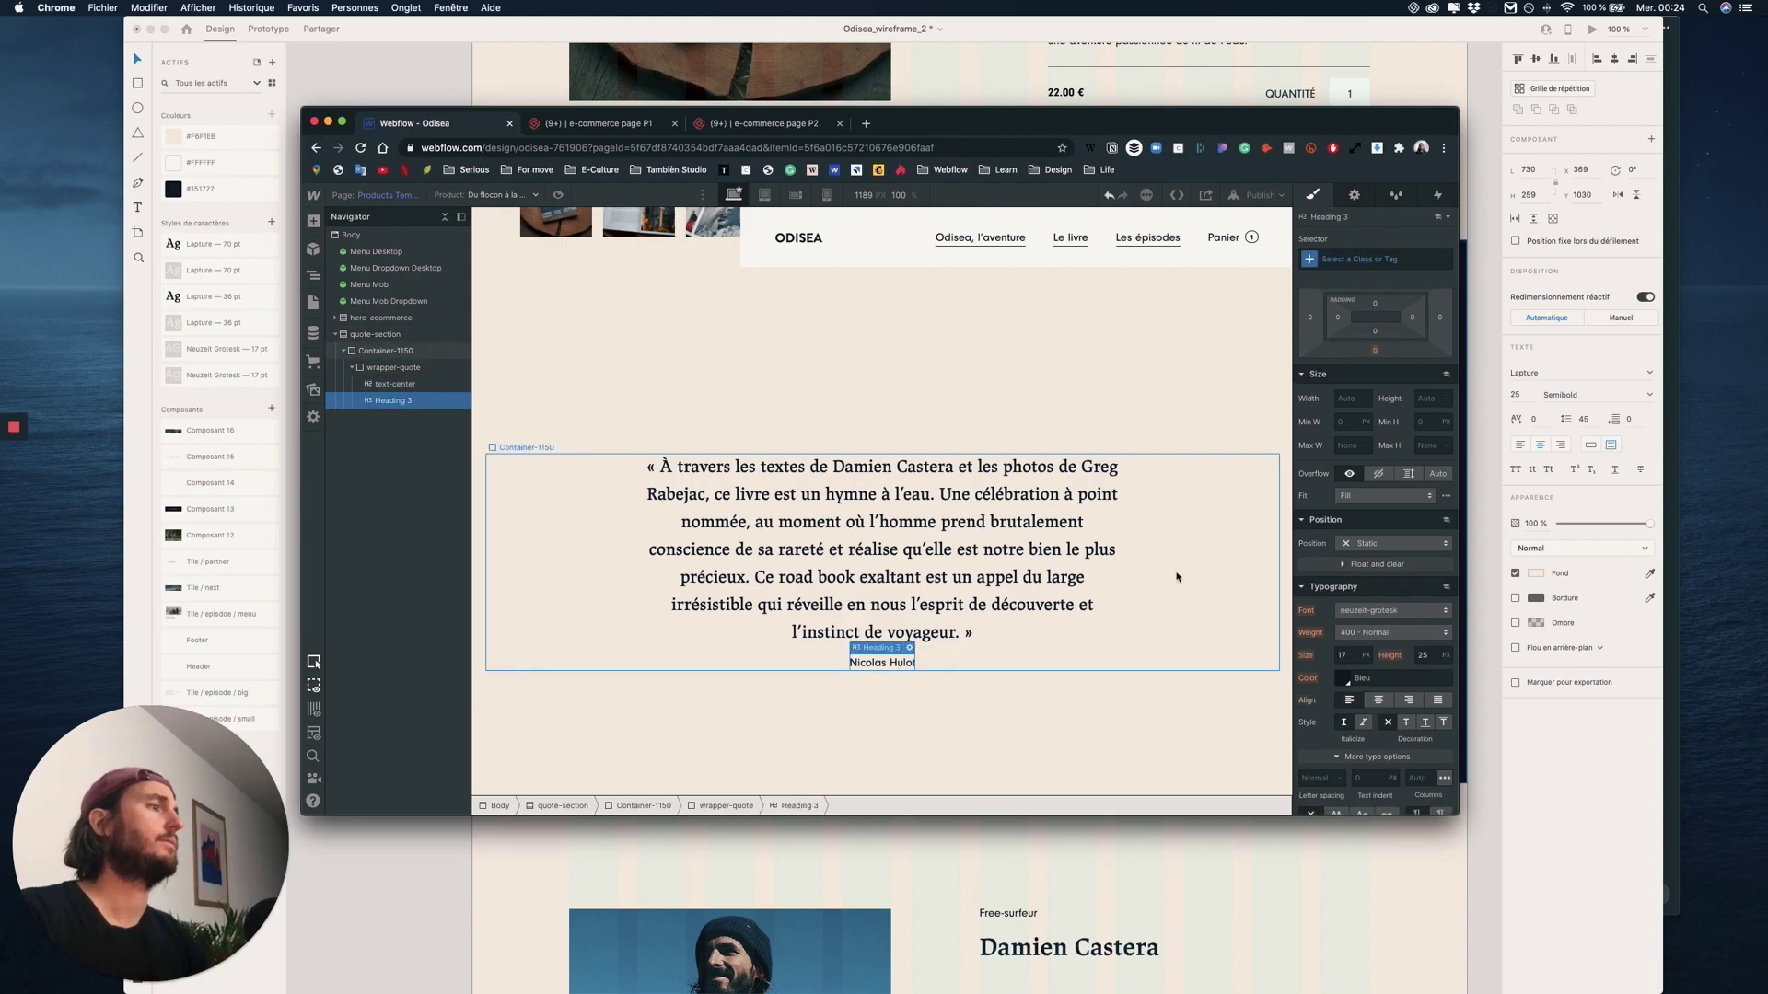
- Remove all classes from the quote heading and reapply only the existing text-center class
{"action": "left_click", "coordinate": [872, 507]}
{"action": "left_click", "coordinate": [1409, 265]}
{"action": "left_click", "coordinate": [1412, 262]}
{"action": "left_click", "coordinate": [1367, 279]}
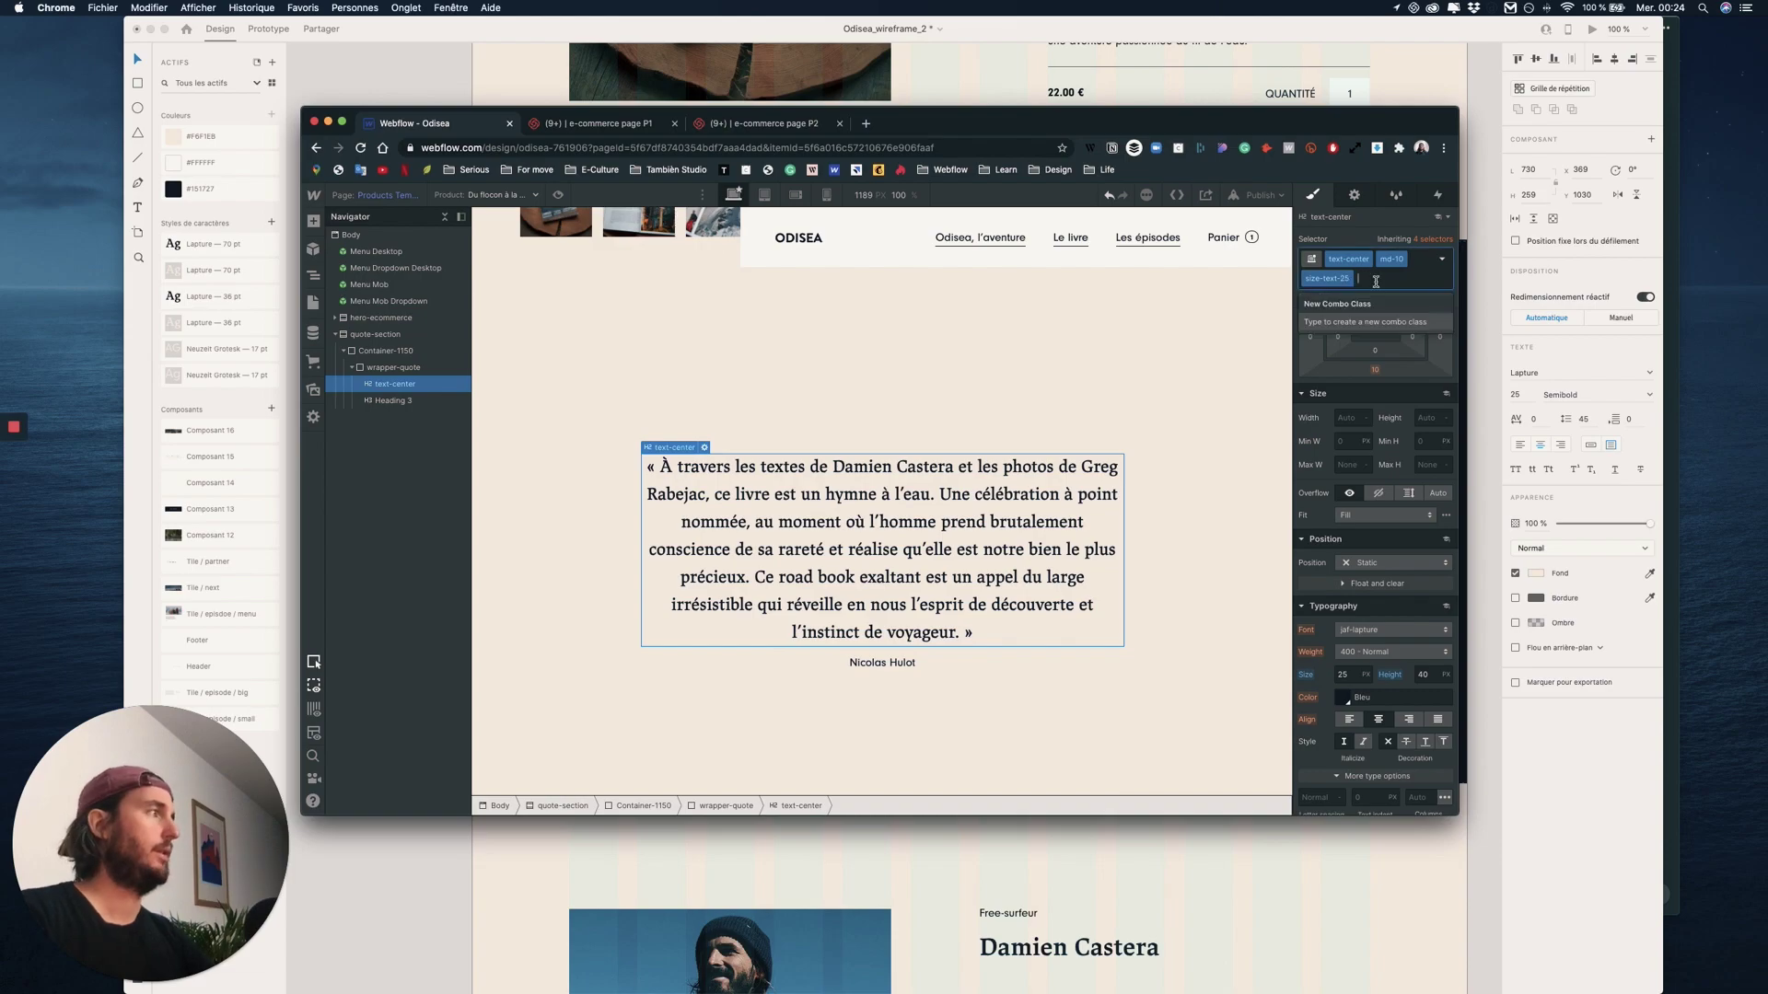
{"action": "key", "text": "BackSpace"}
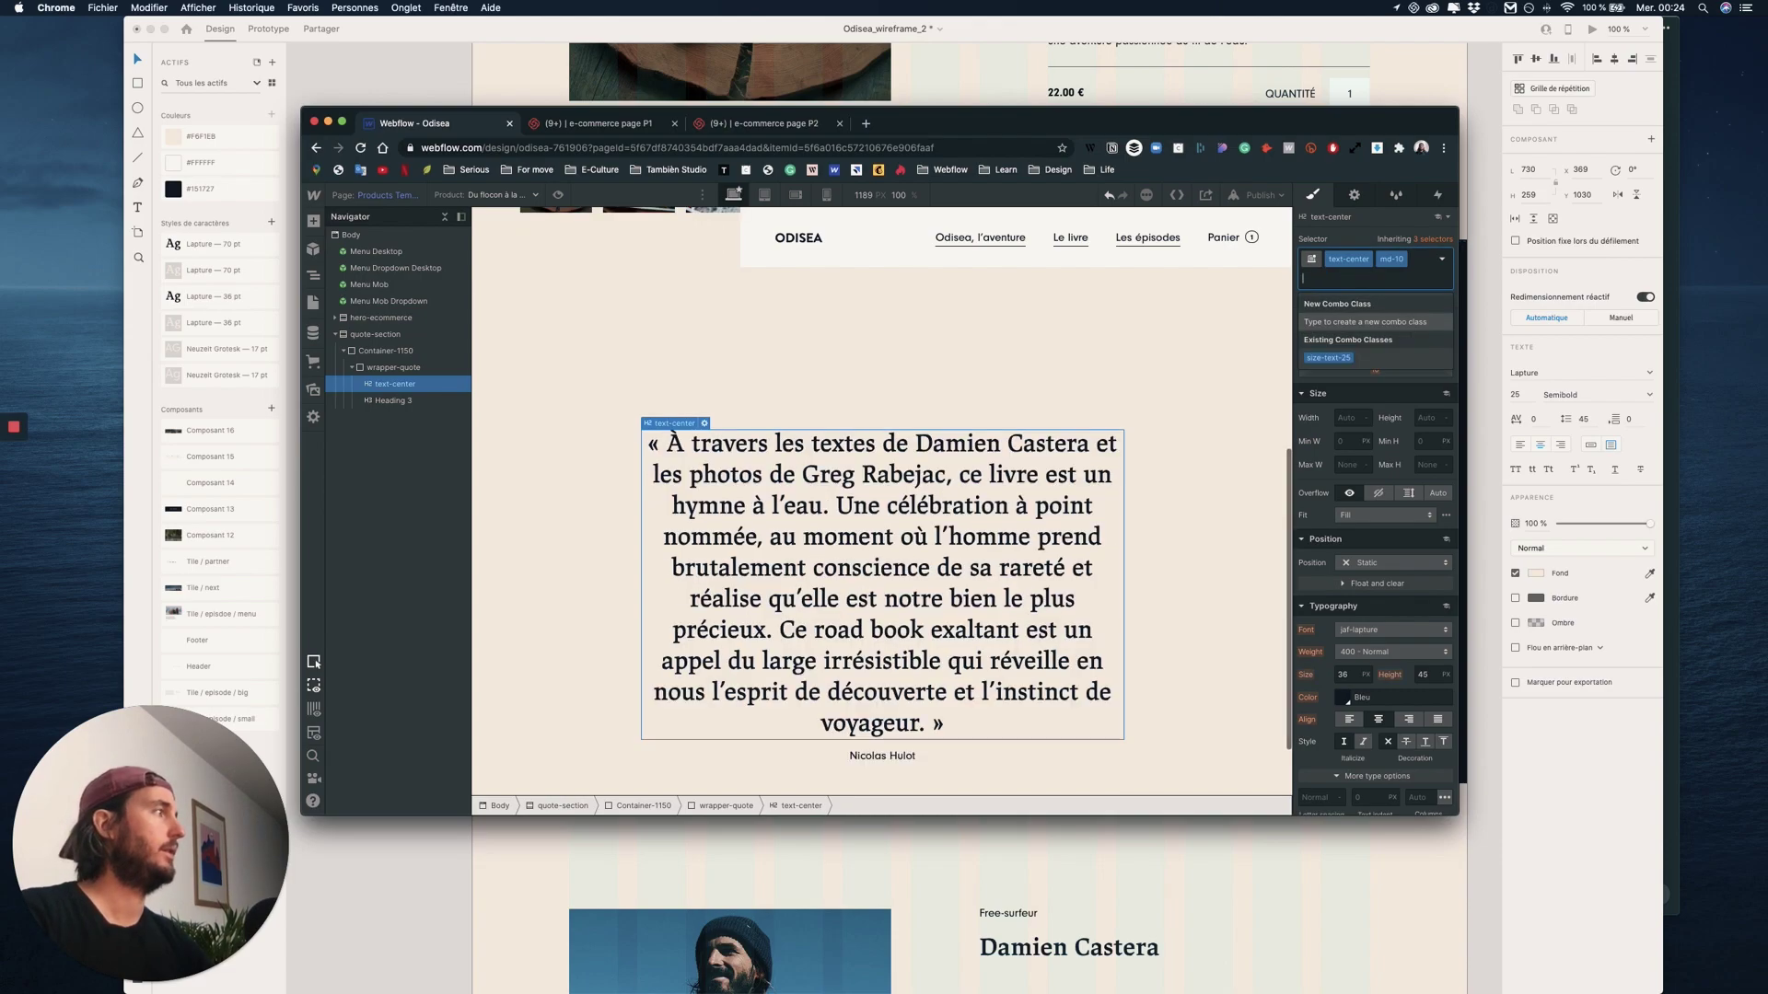
{"action": "key", "text": "BackSpace"}
{"action": "key", "text": "BackSpace"}
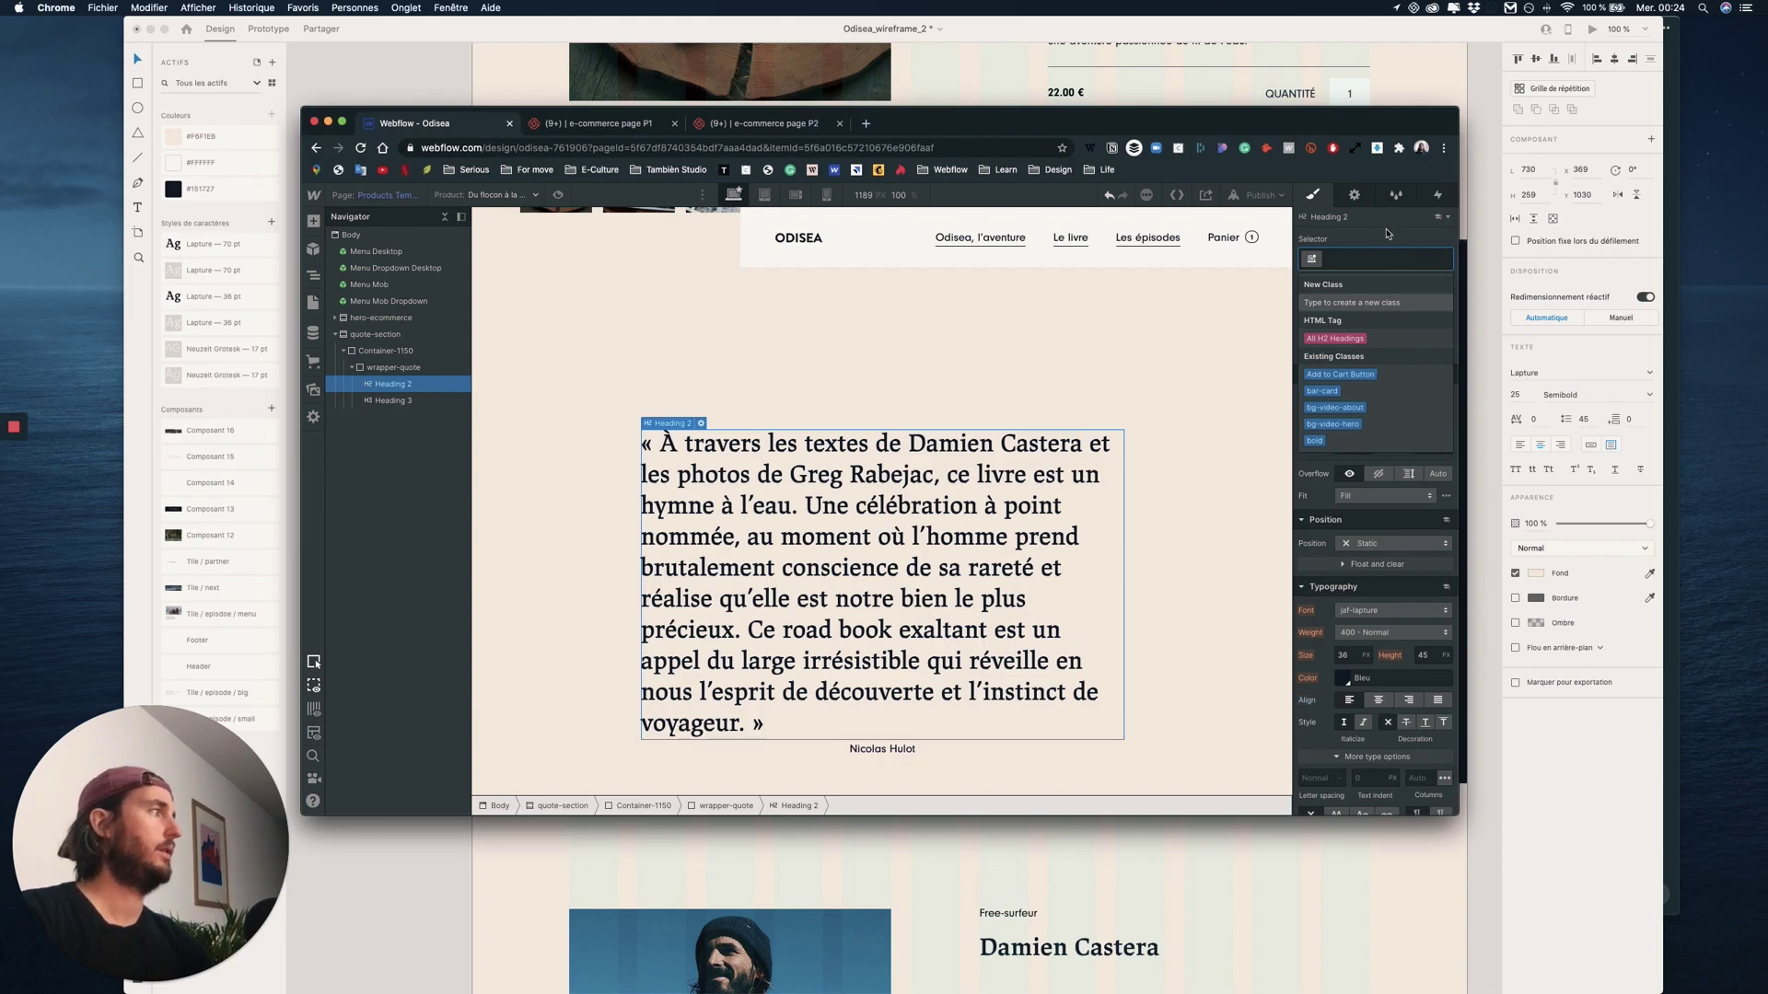
{"action": "type", "text": "text-center"}
{"action": "key", "text": "Return"}
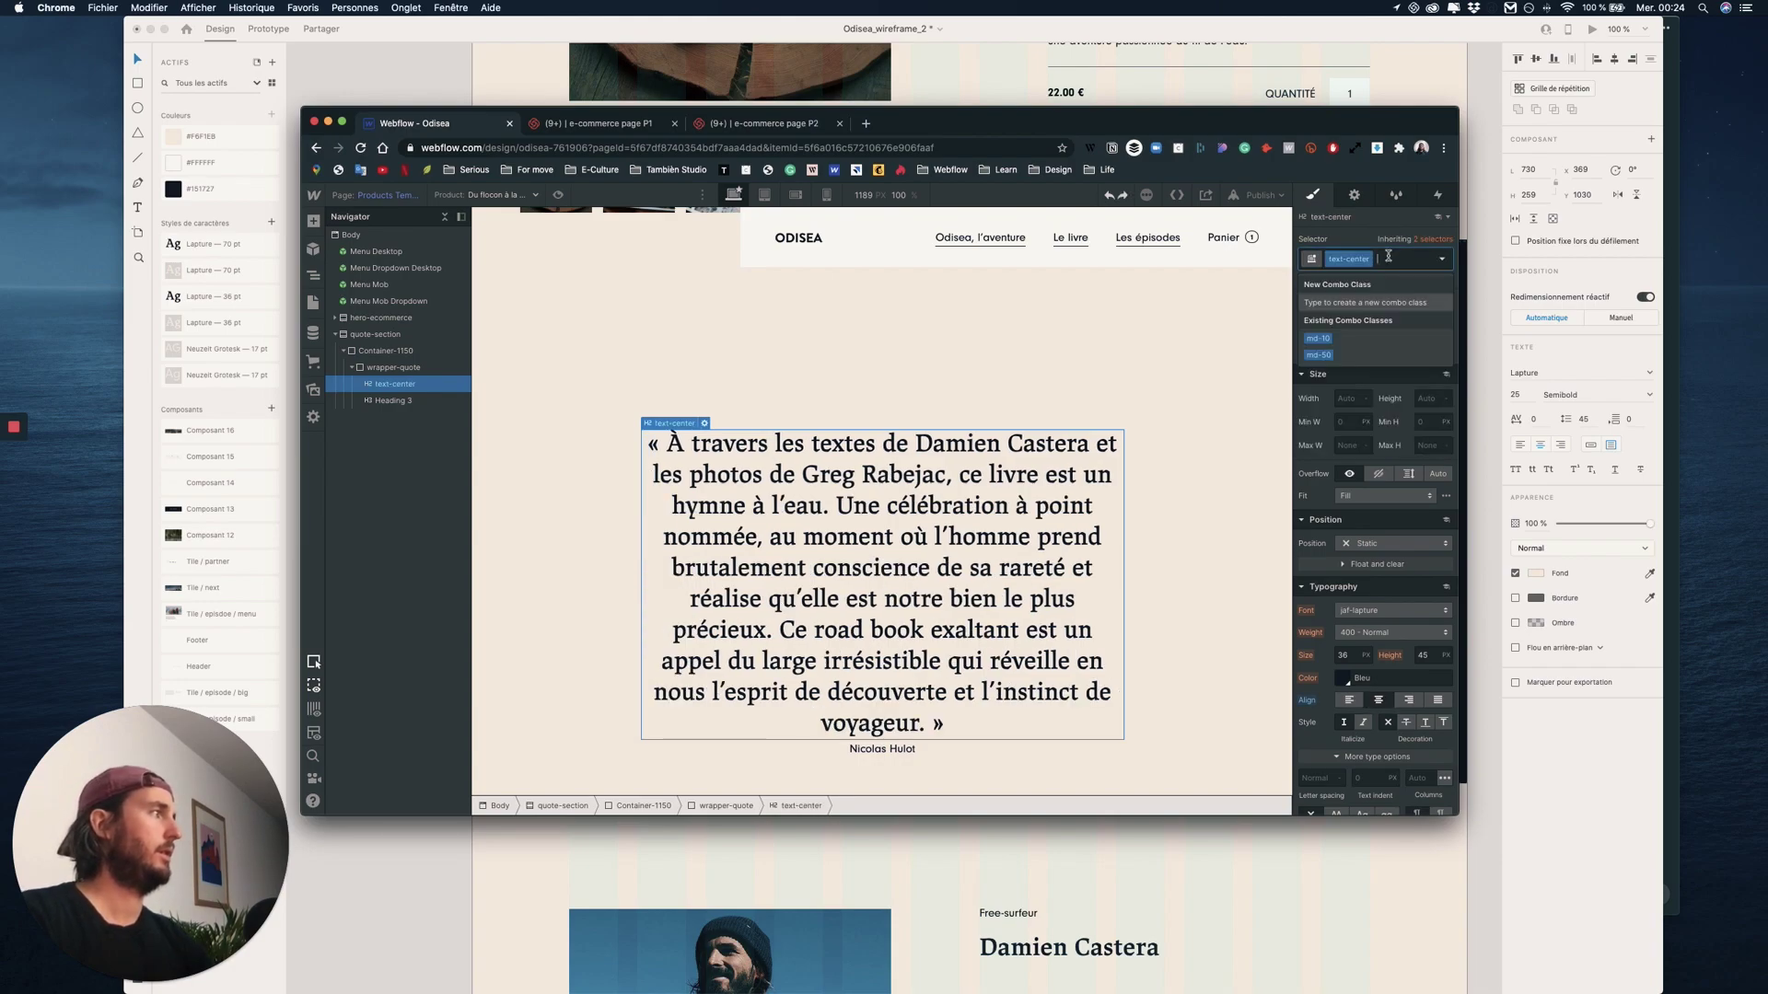
- Create a size-text-25 combo class on the quote heading with a 25 px font size and 40 px line height
{"action": "type", "text": "size"}
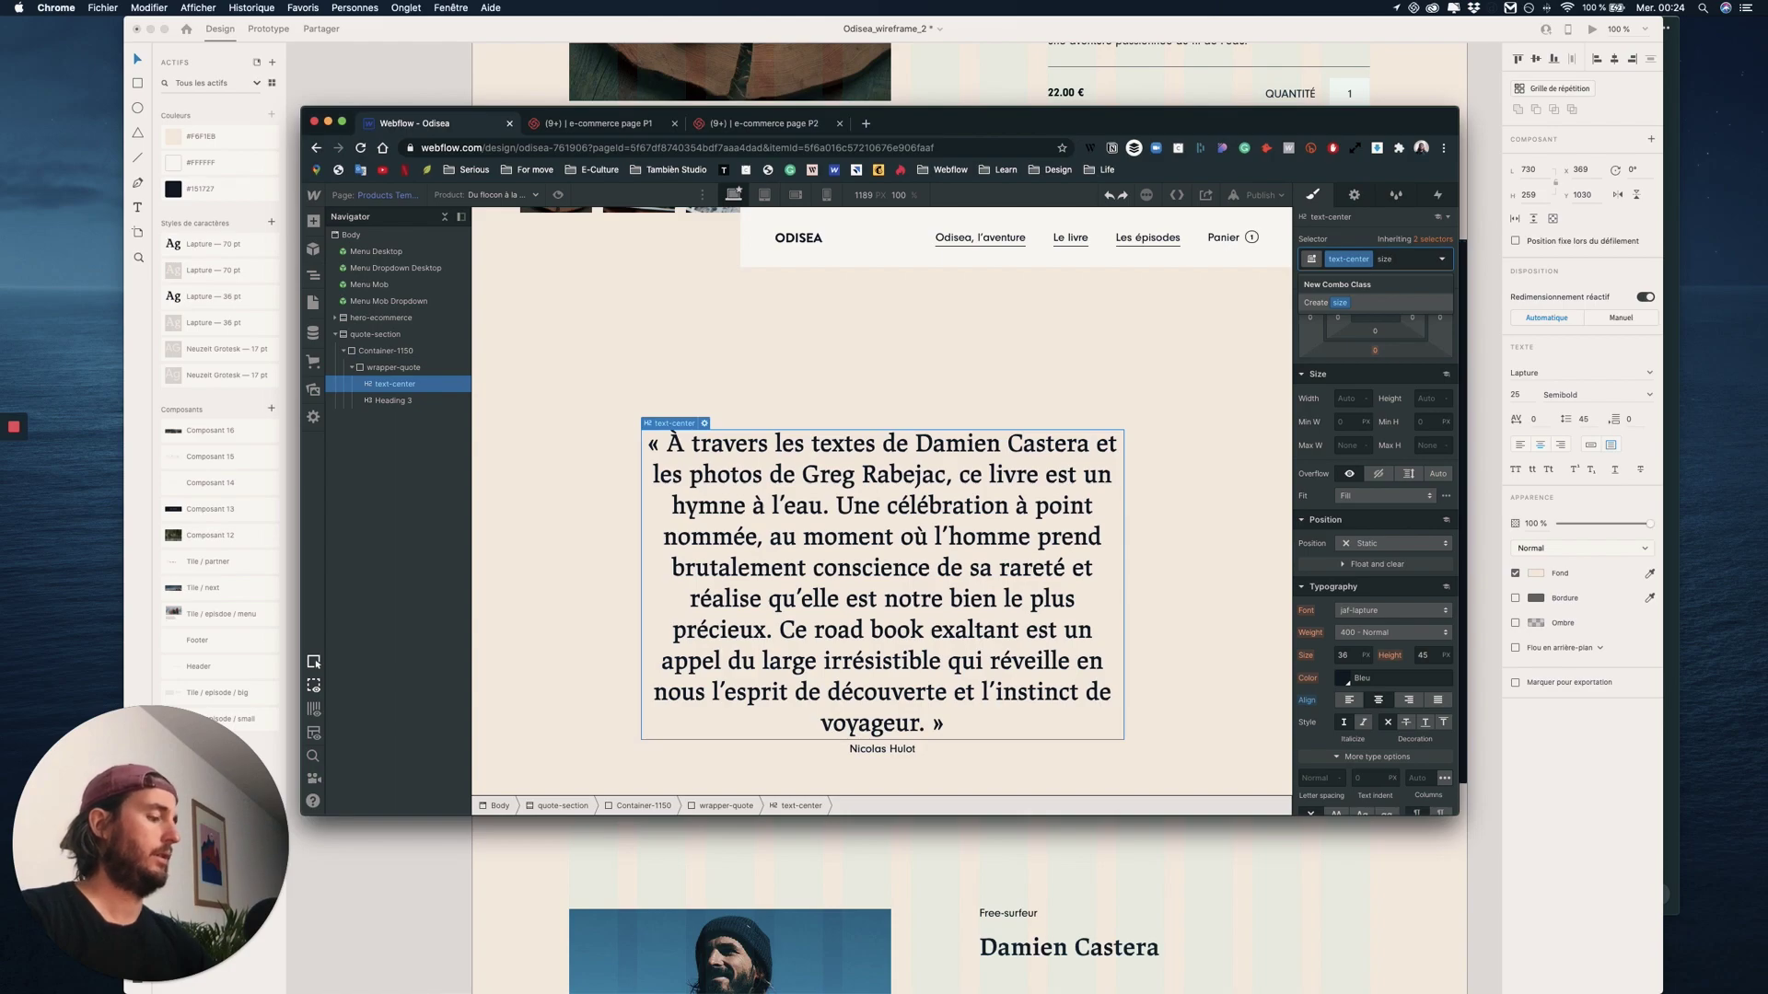
{"action": "type", "text": "-texte"}
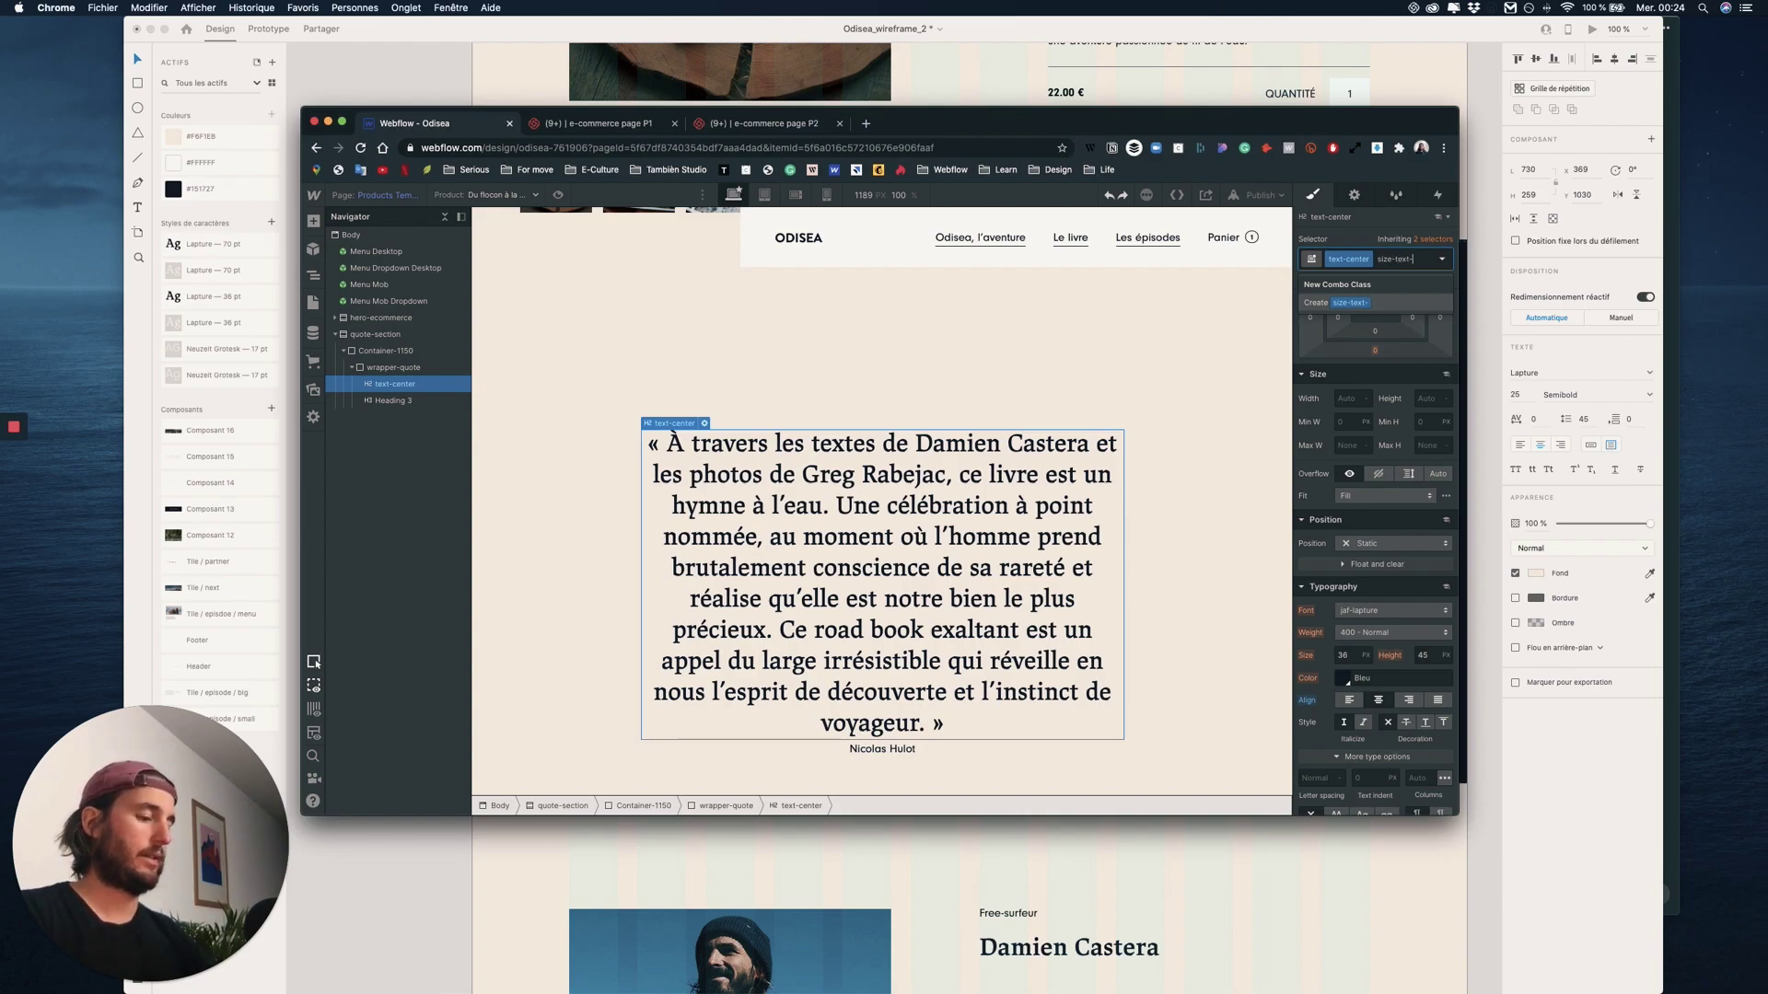
{"action": "type", "text": "25"}
{"action": "key", "text": "Return"}
{"action": "left_click", "coordinate": [1345, 656]}
{"action": "key", "text": "Return"}
{"action": "left_click", "coordinate": [1426, 655]}
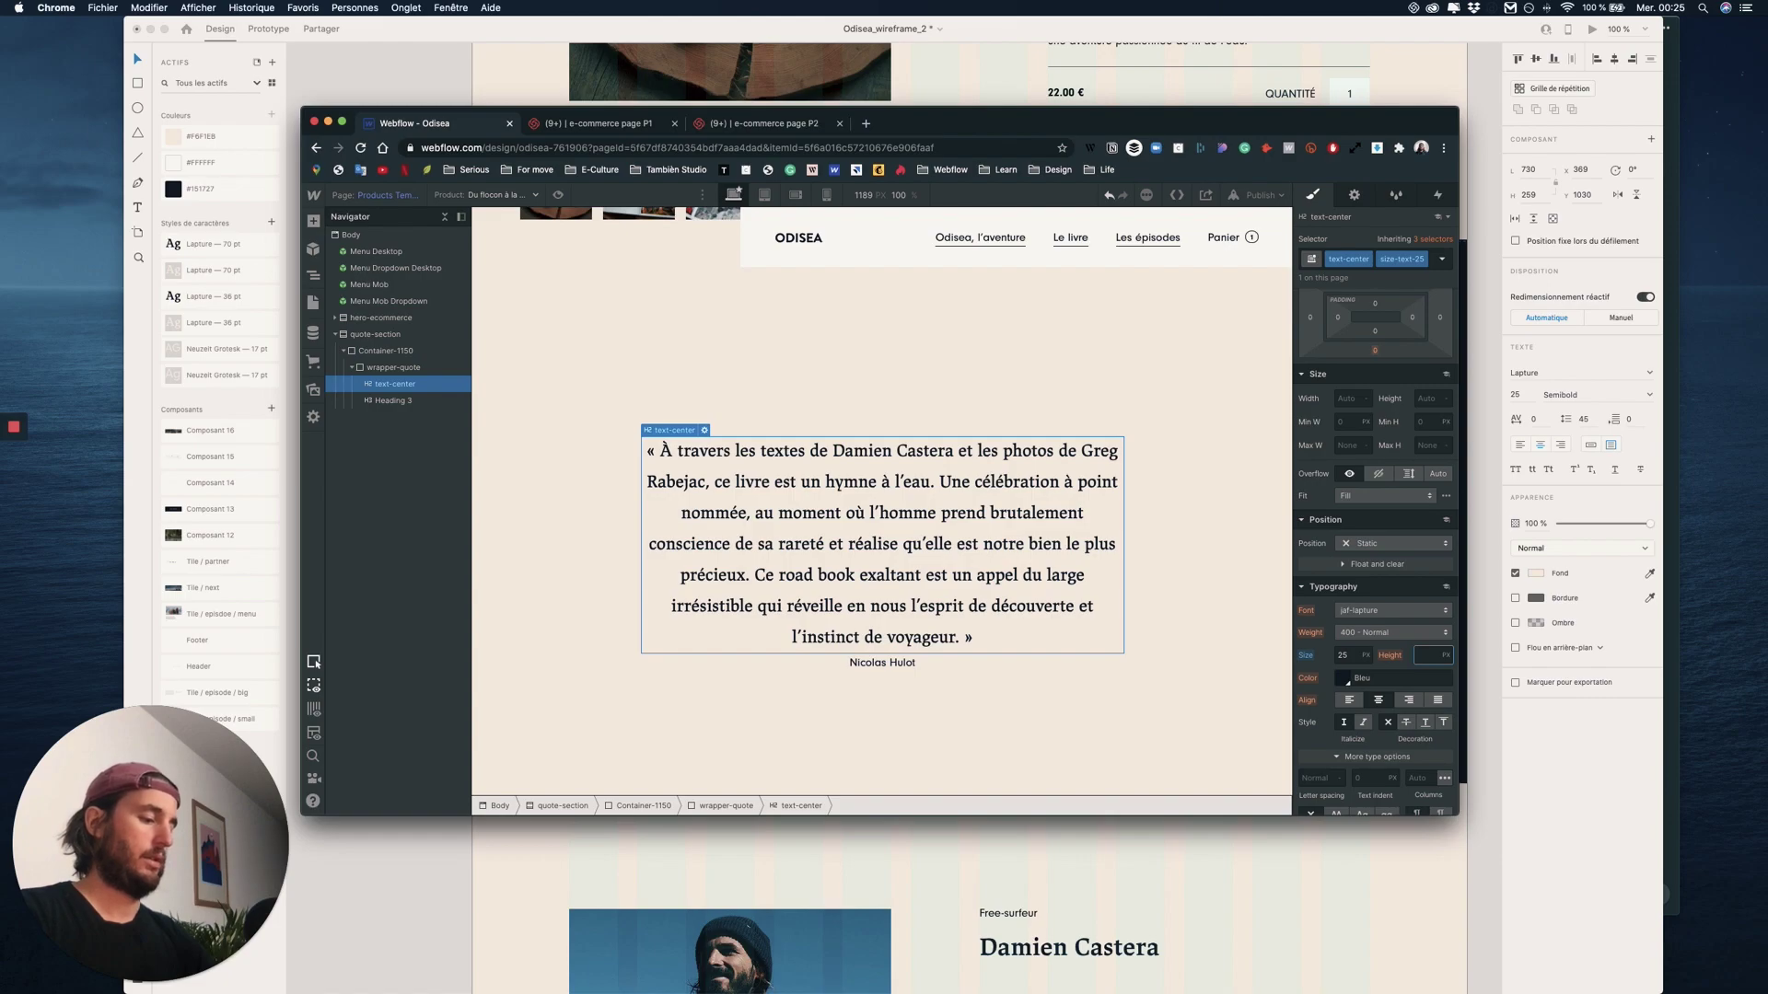
{"action": "type", "text": "40"}
{"action": "key", "text": "Return"}
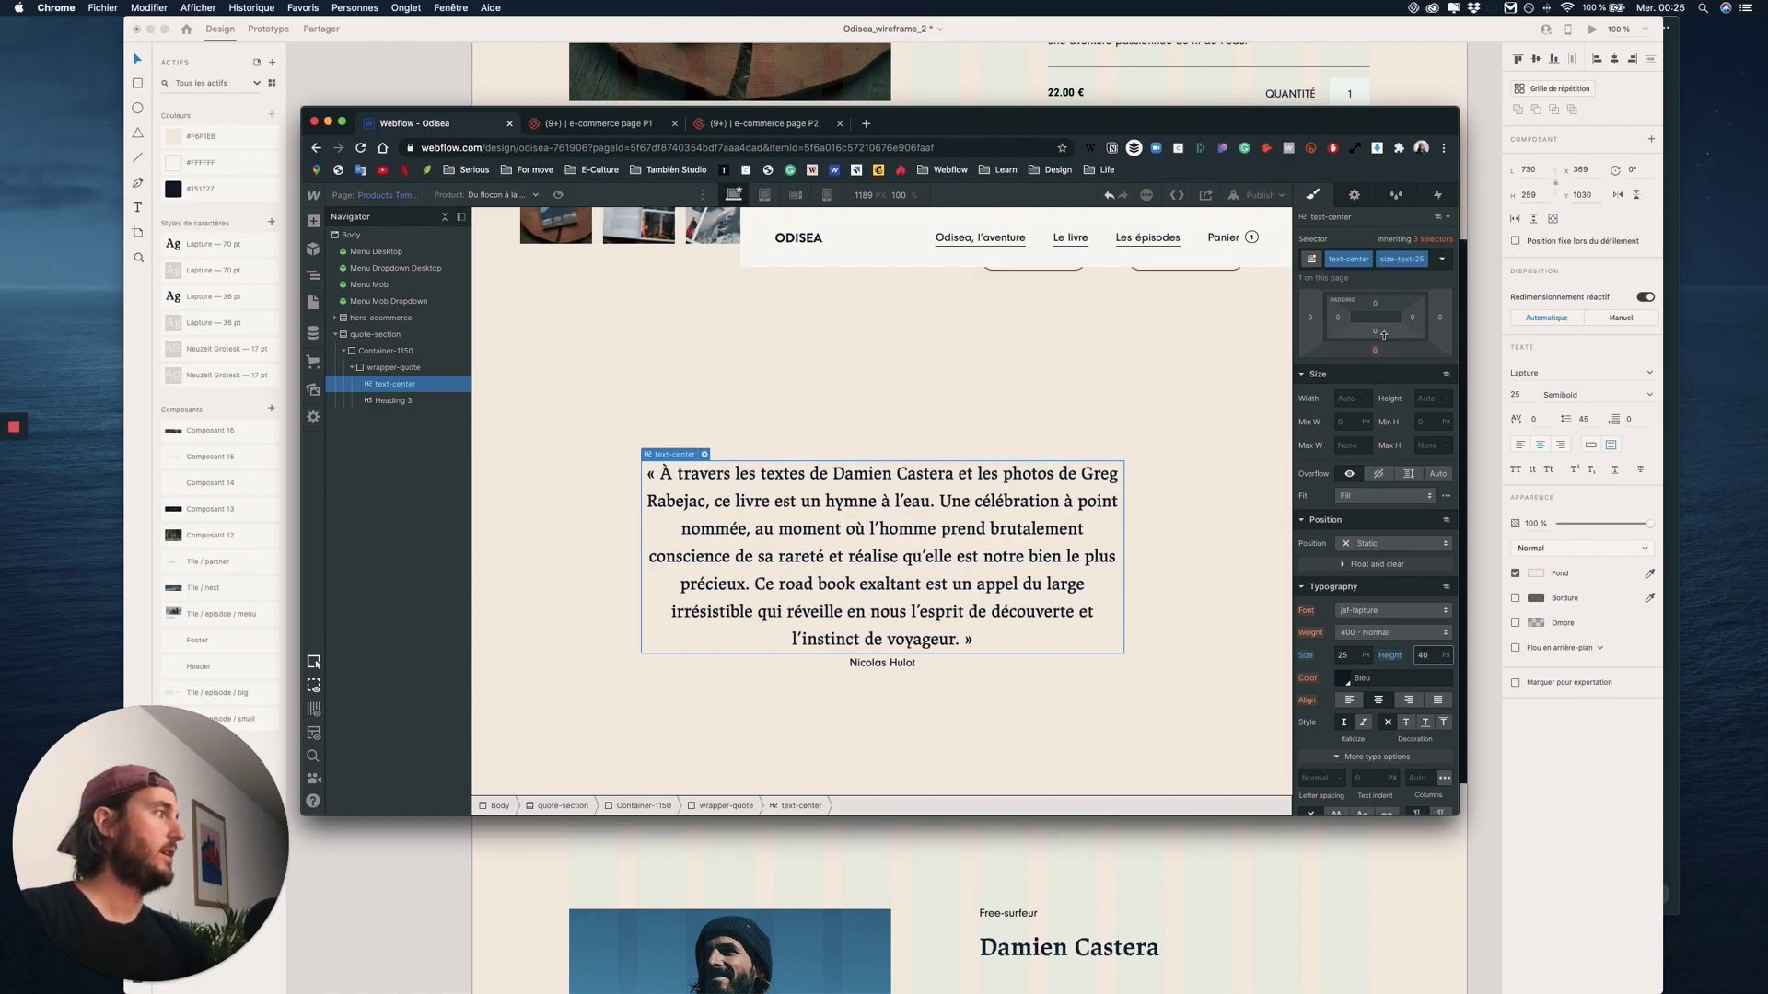
- Try the existing md-50 combo class on the quote heading to space it from the author name below
{"action": "left_click", "coordinate": [1436, 262]}
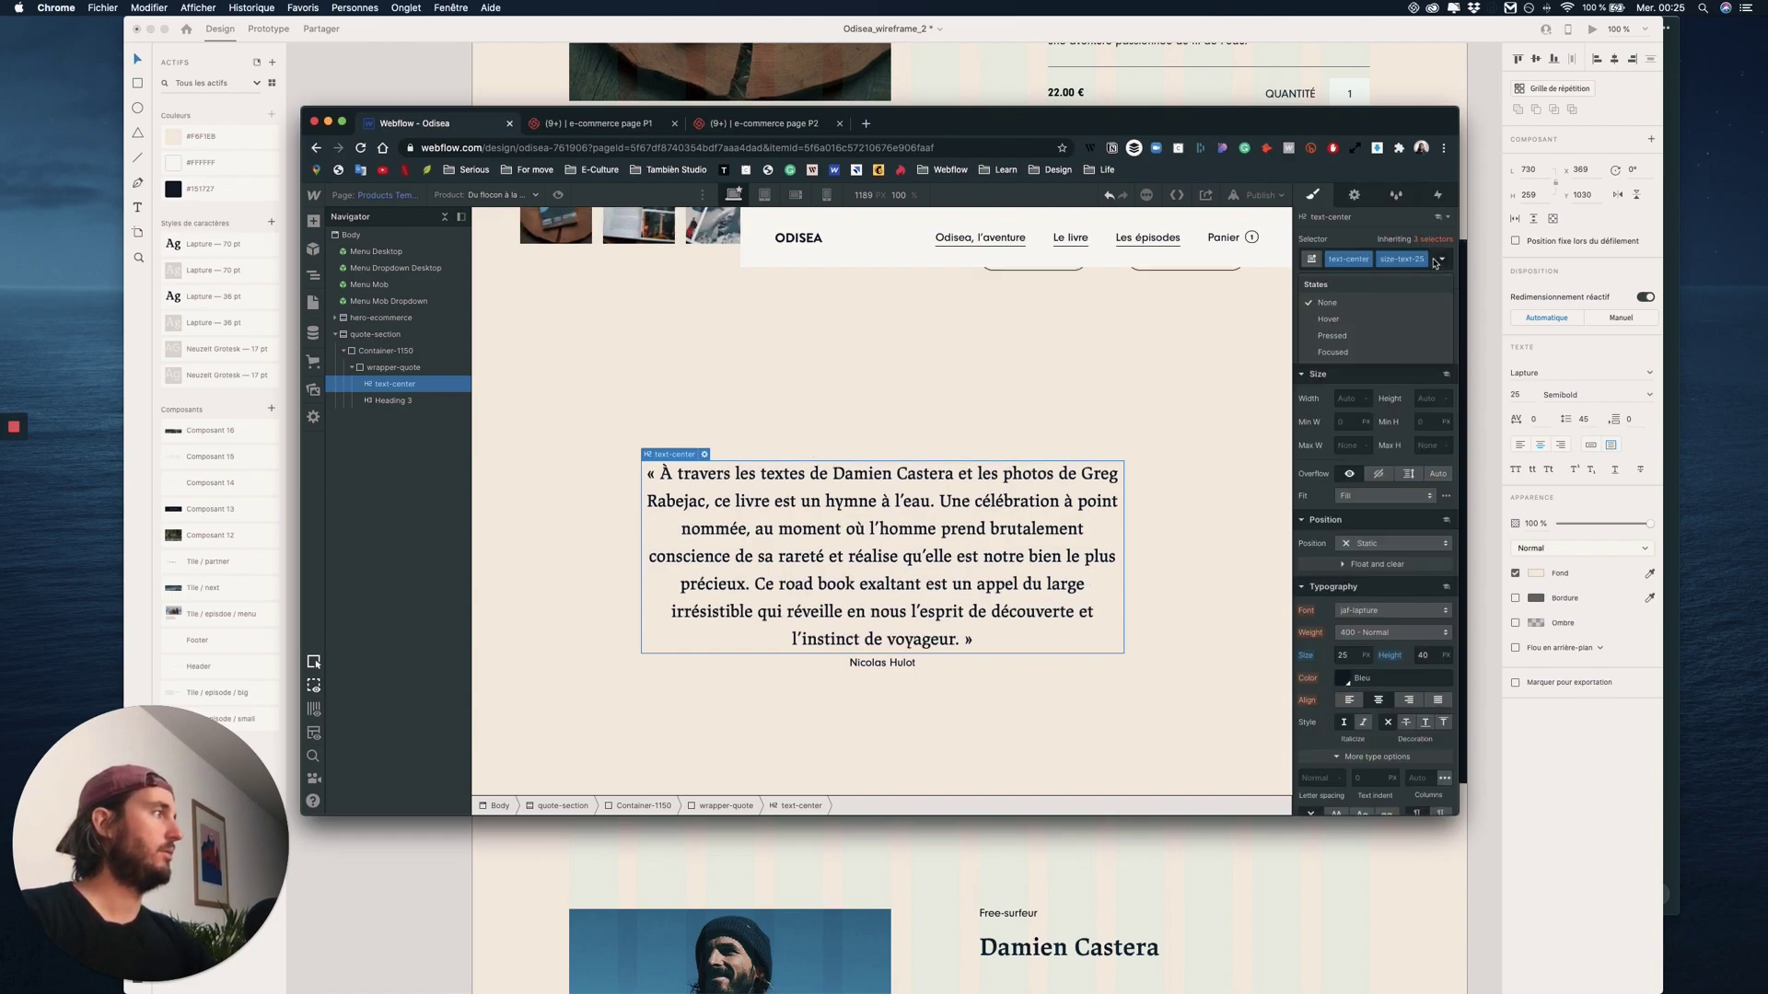
{"action": "left_click", "coordinate": [1433, 263]}
{"action": "left_click", "coordinate": [1432, 262]}
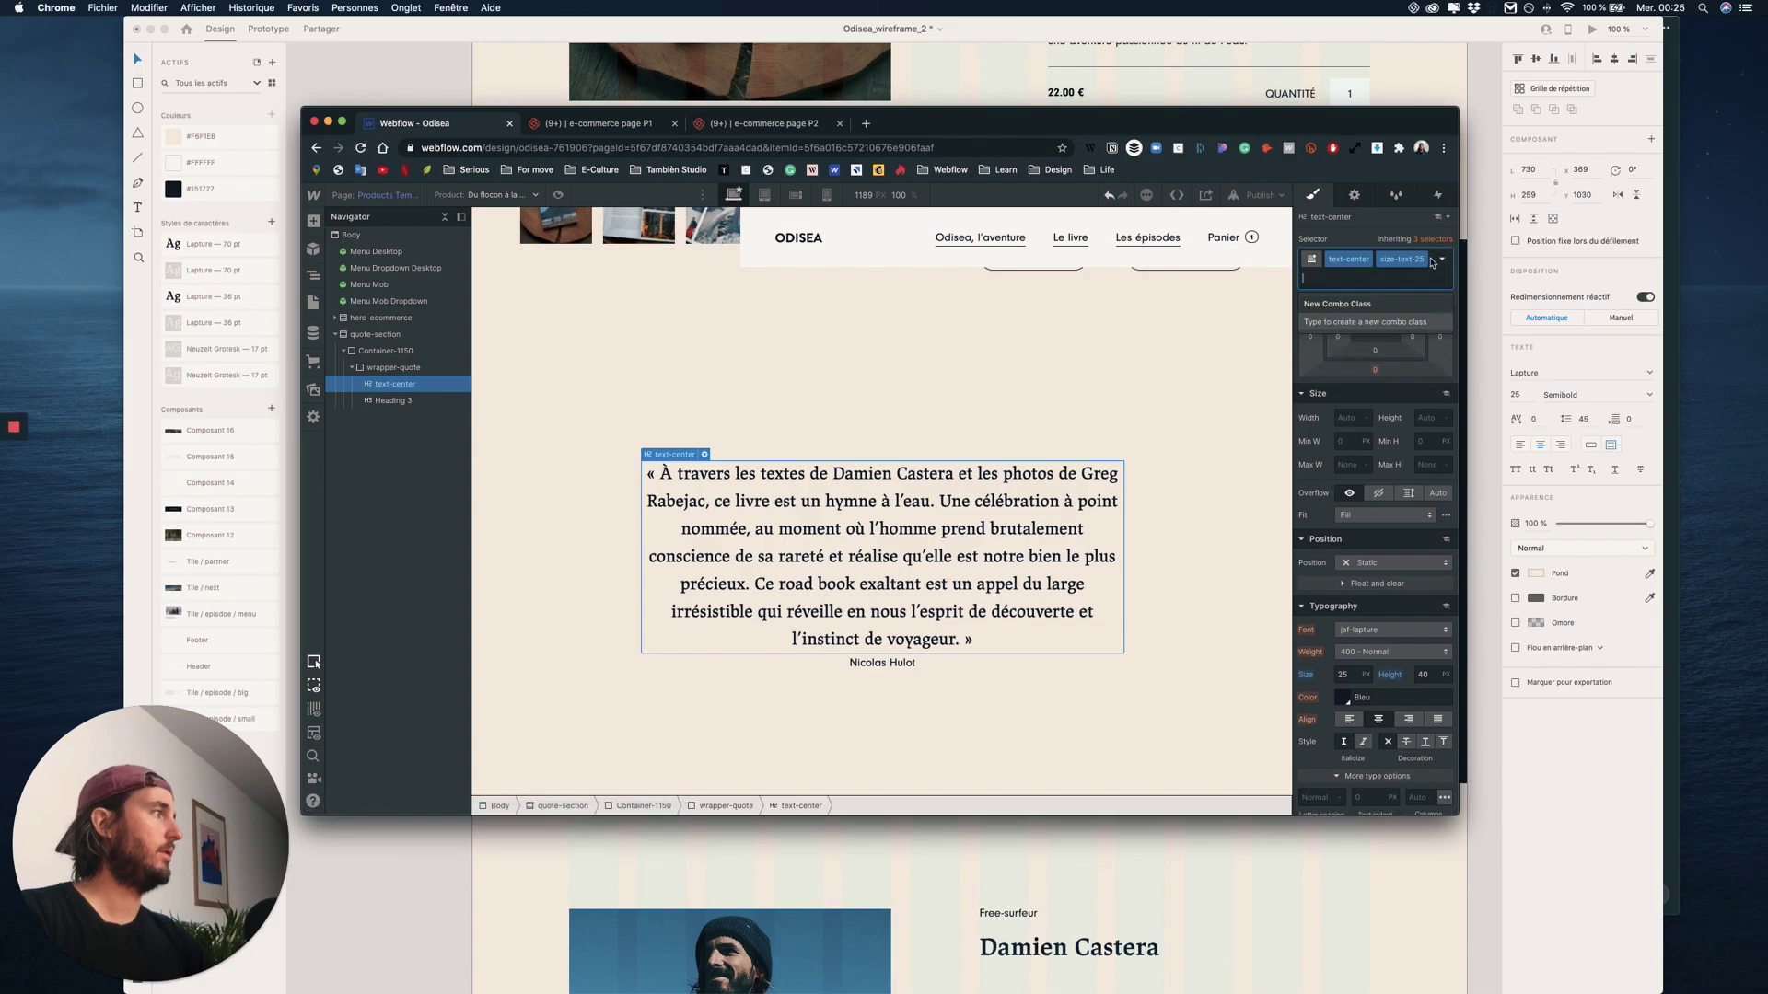
{"action": "type", "text": "md"}
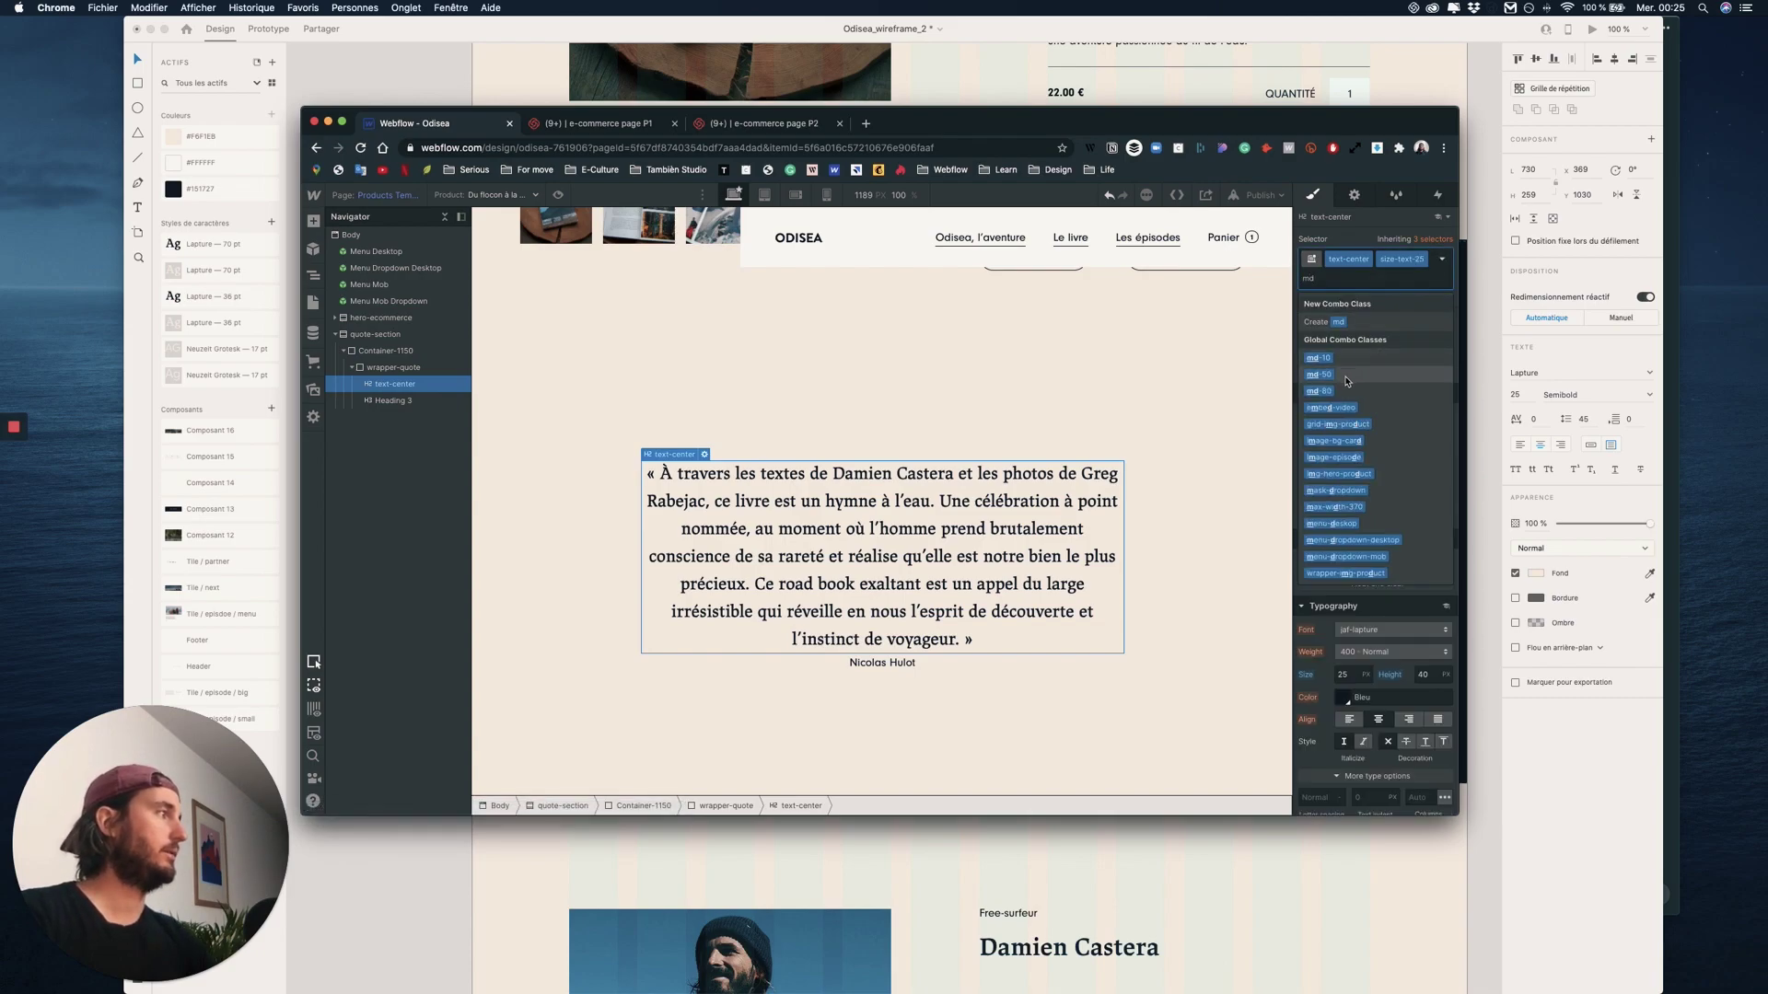
{"action": "left_click", "coordinate": [1346, 377]}
{"action": "left_click", "coordinate": [1186, 538]}
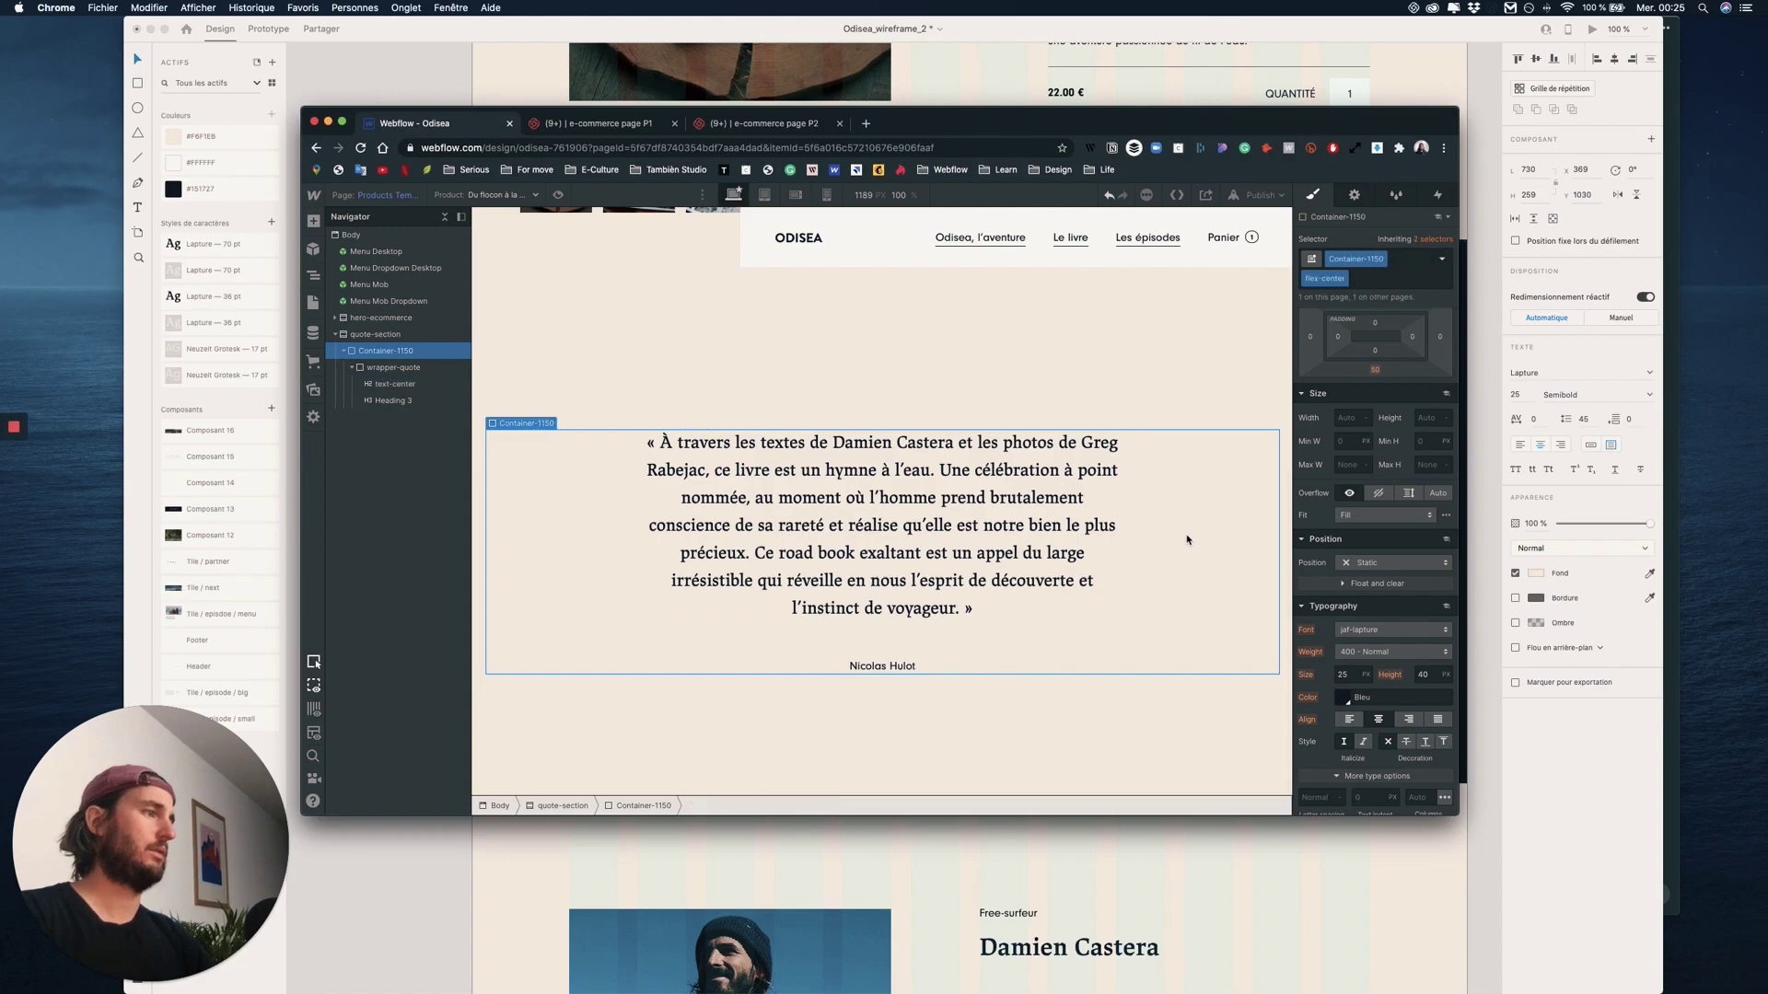
{"action": "left_click", "coordinate": [923, 671]}
{"action": "left_click", "coordinate": [1401, 259]}
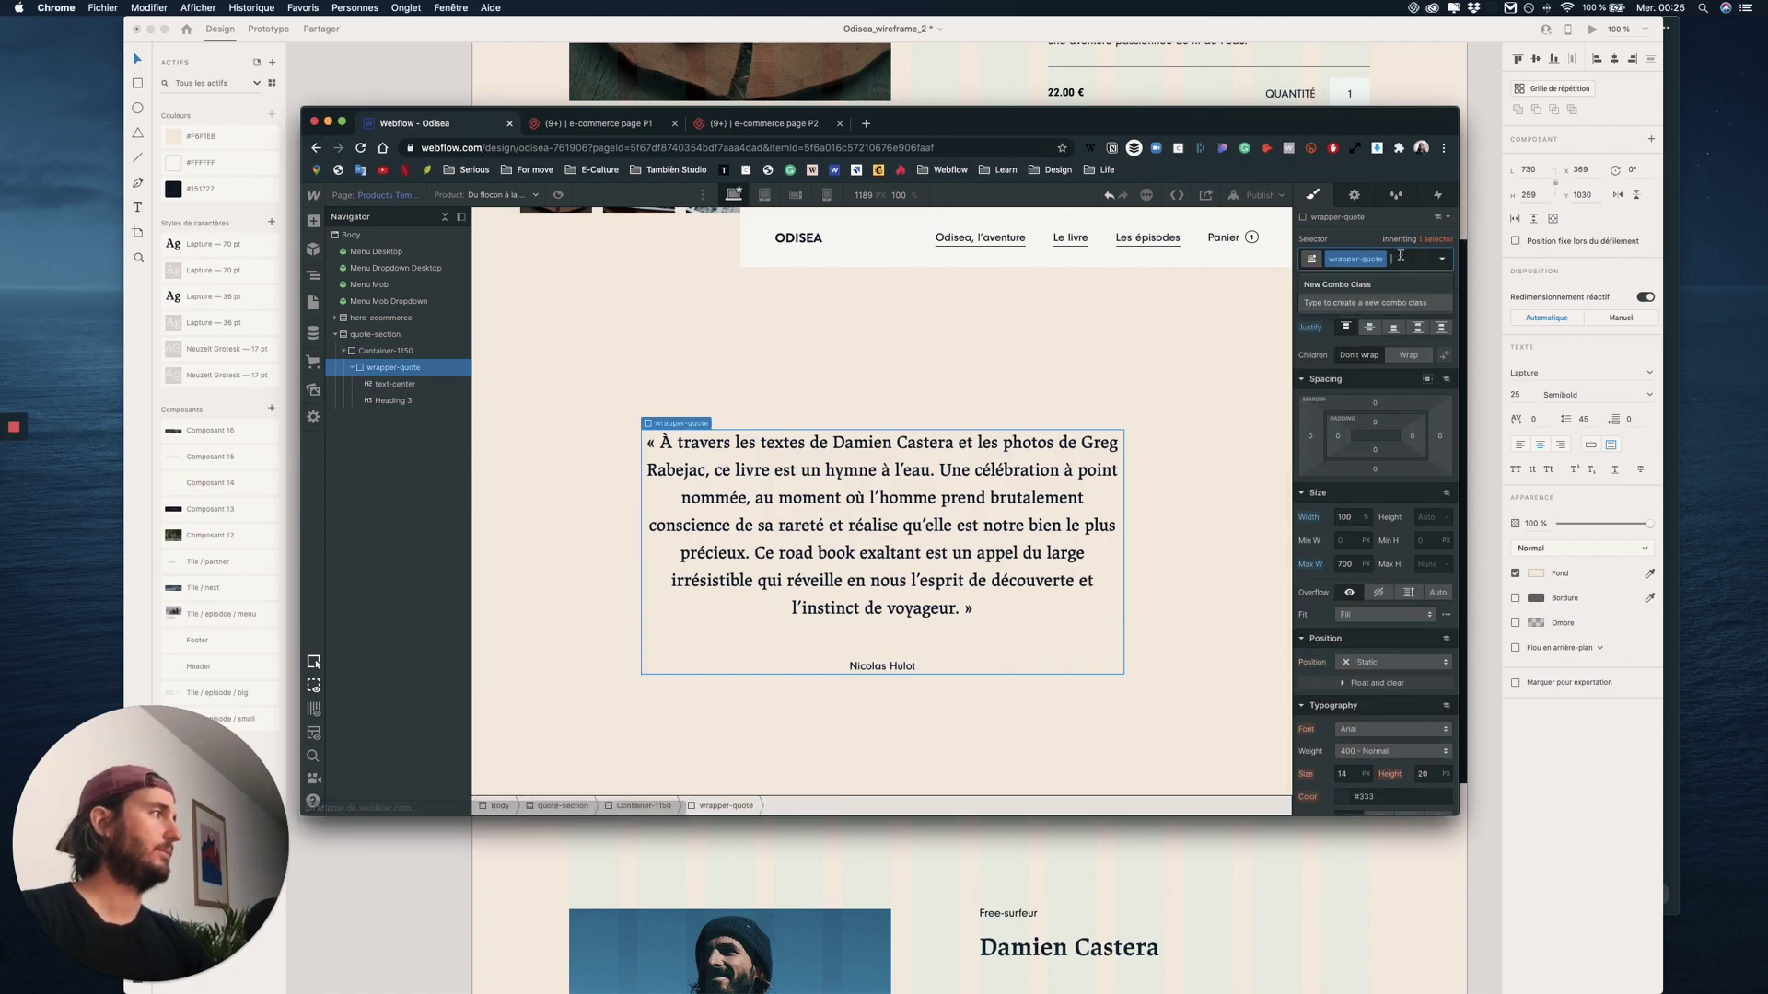
{"action": "left_click", "coordinate": [900, 663]}
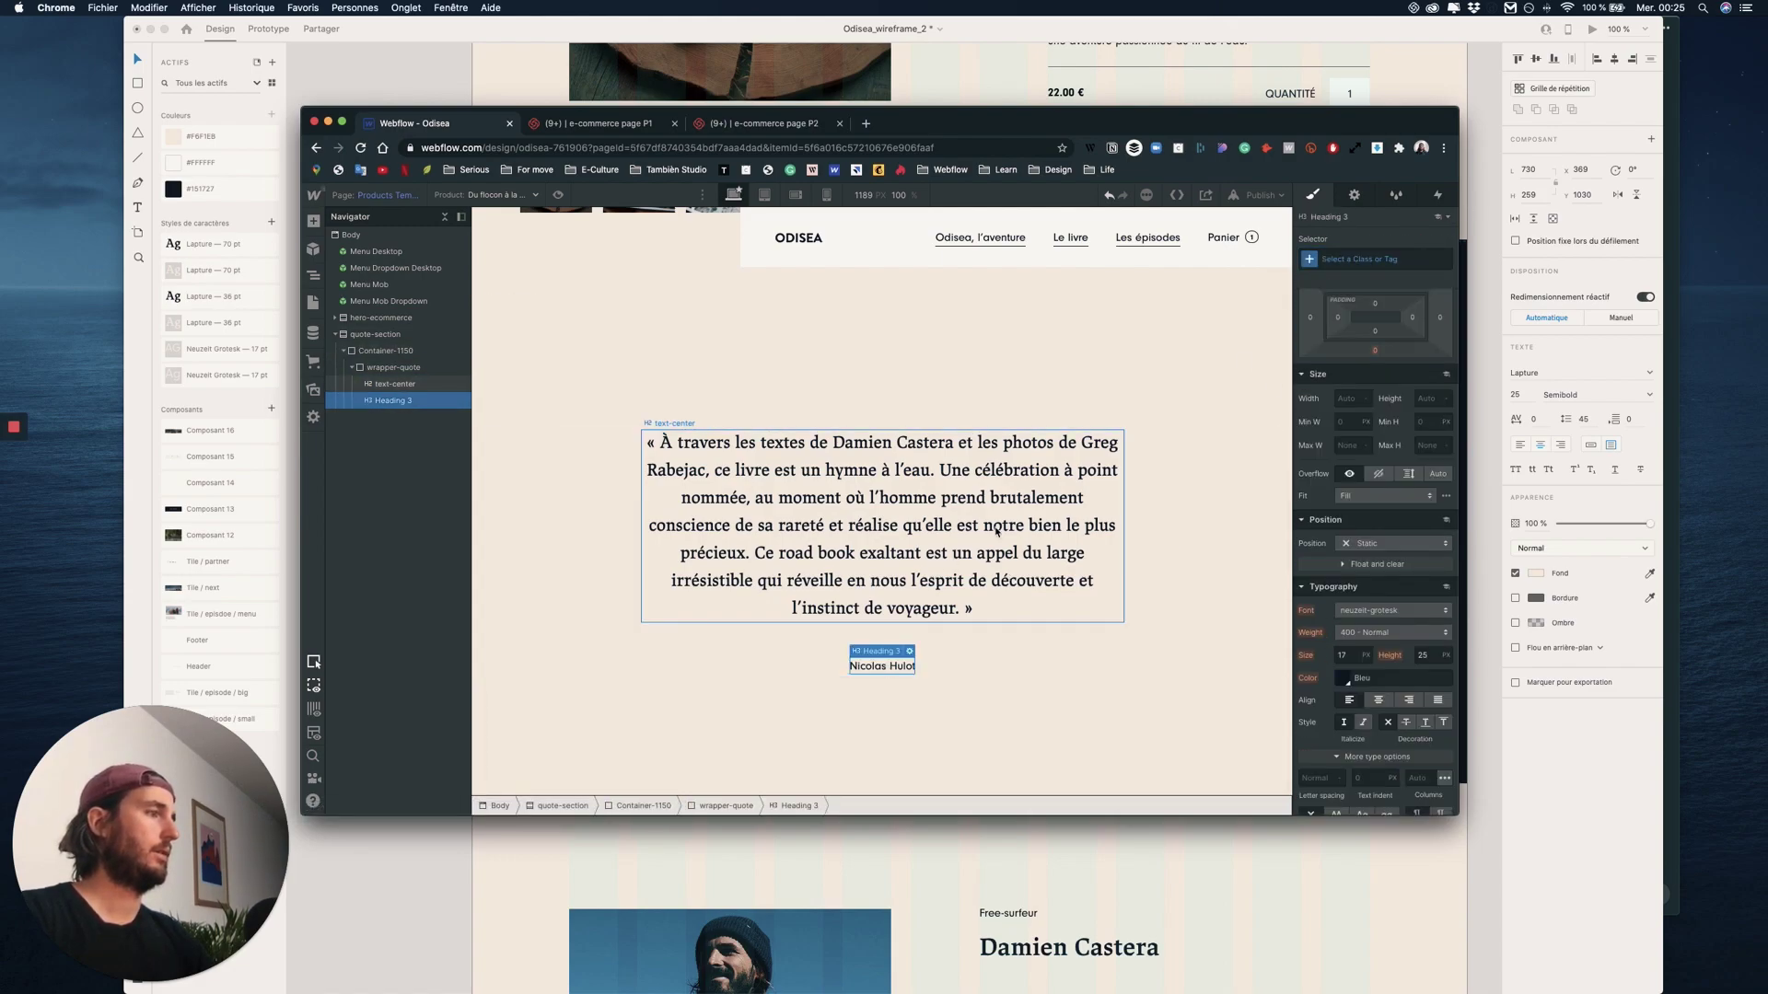
- Replace the quote heading's md-50 class with a new md-30 combo class and set its bottom margin to 30 px
{"action": "left_click", "coordinate": [989, 587]}
{"action": "left_click", "coordinate": [1360, 280]}
{"action": "key", "text": "BackSpace"}
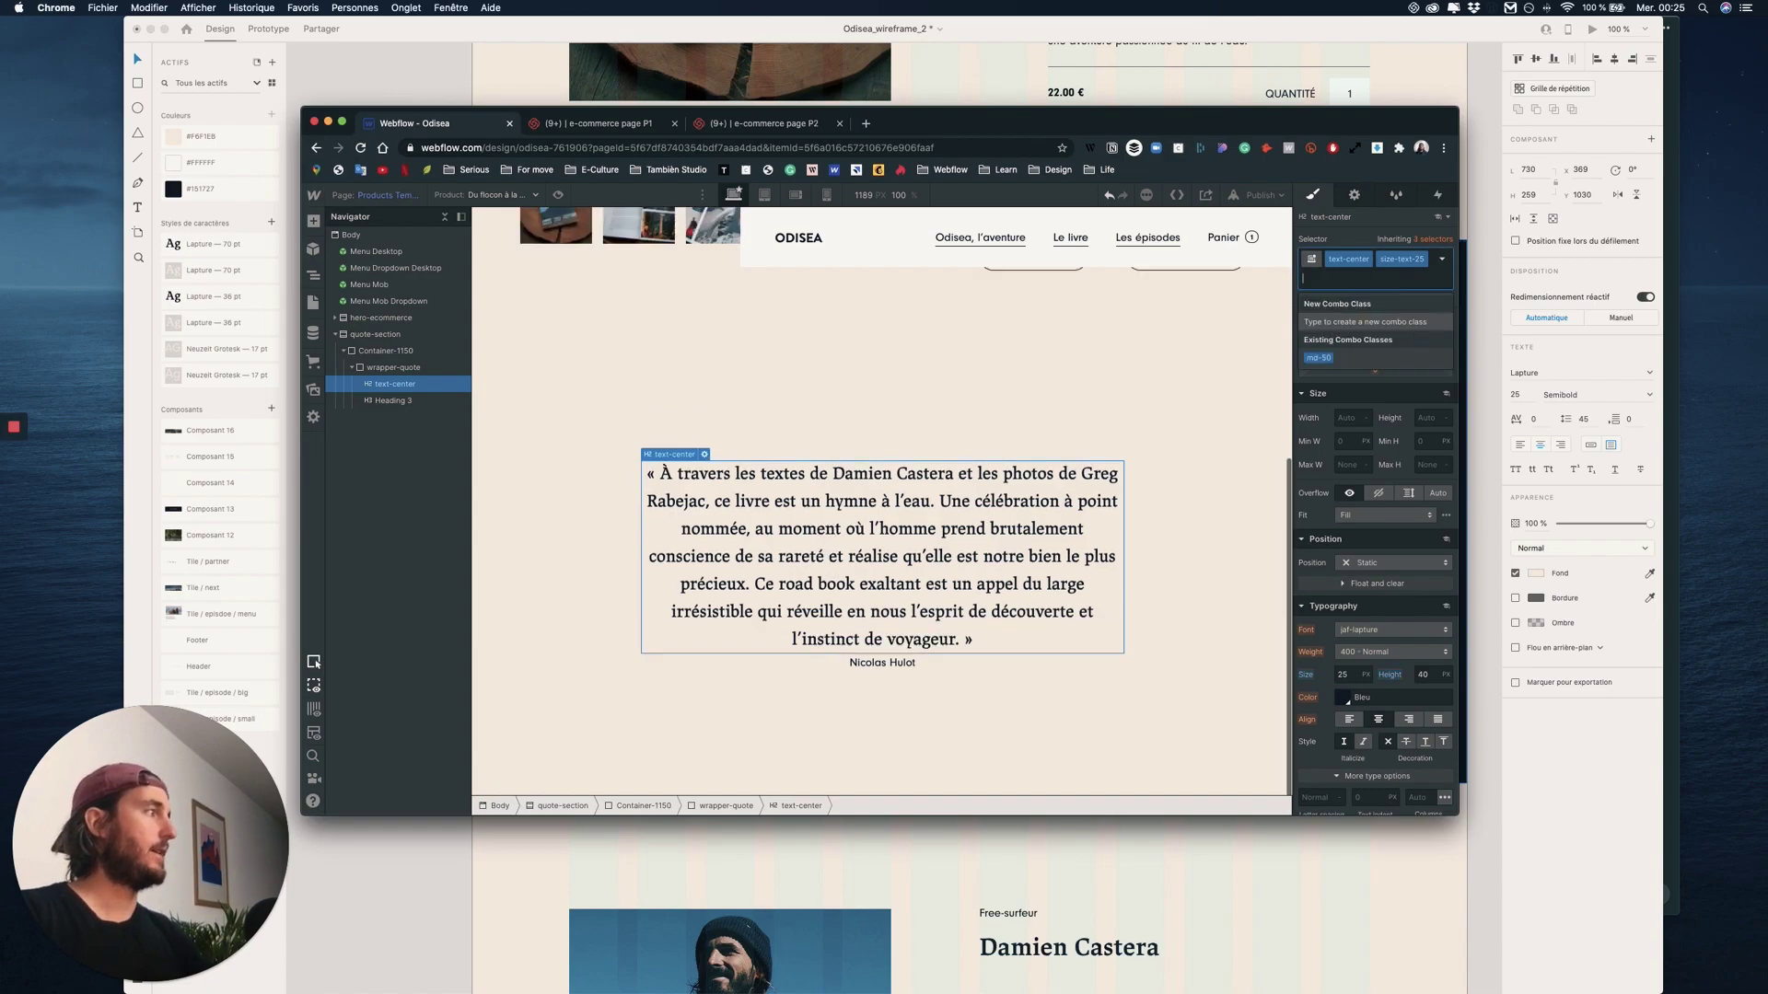
{"action": "type", "text": "md-"}
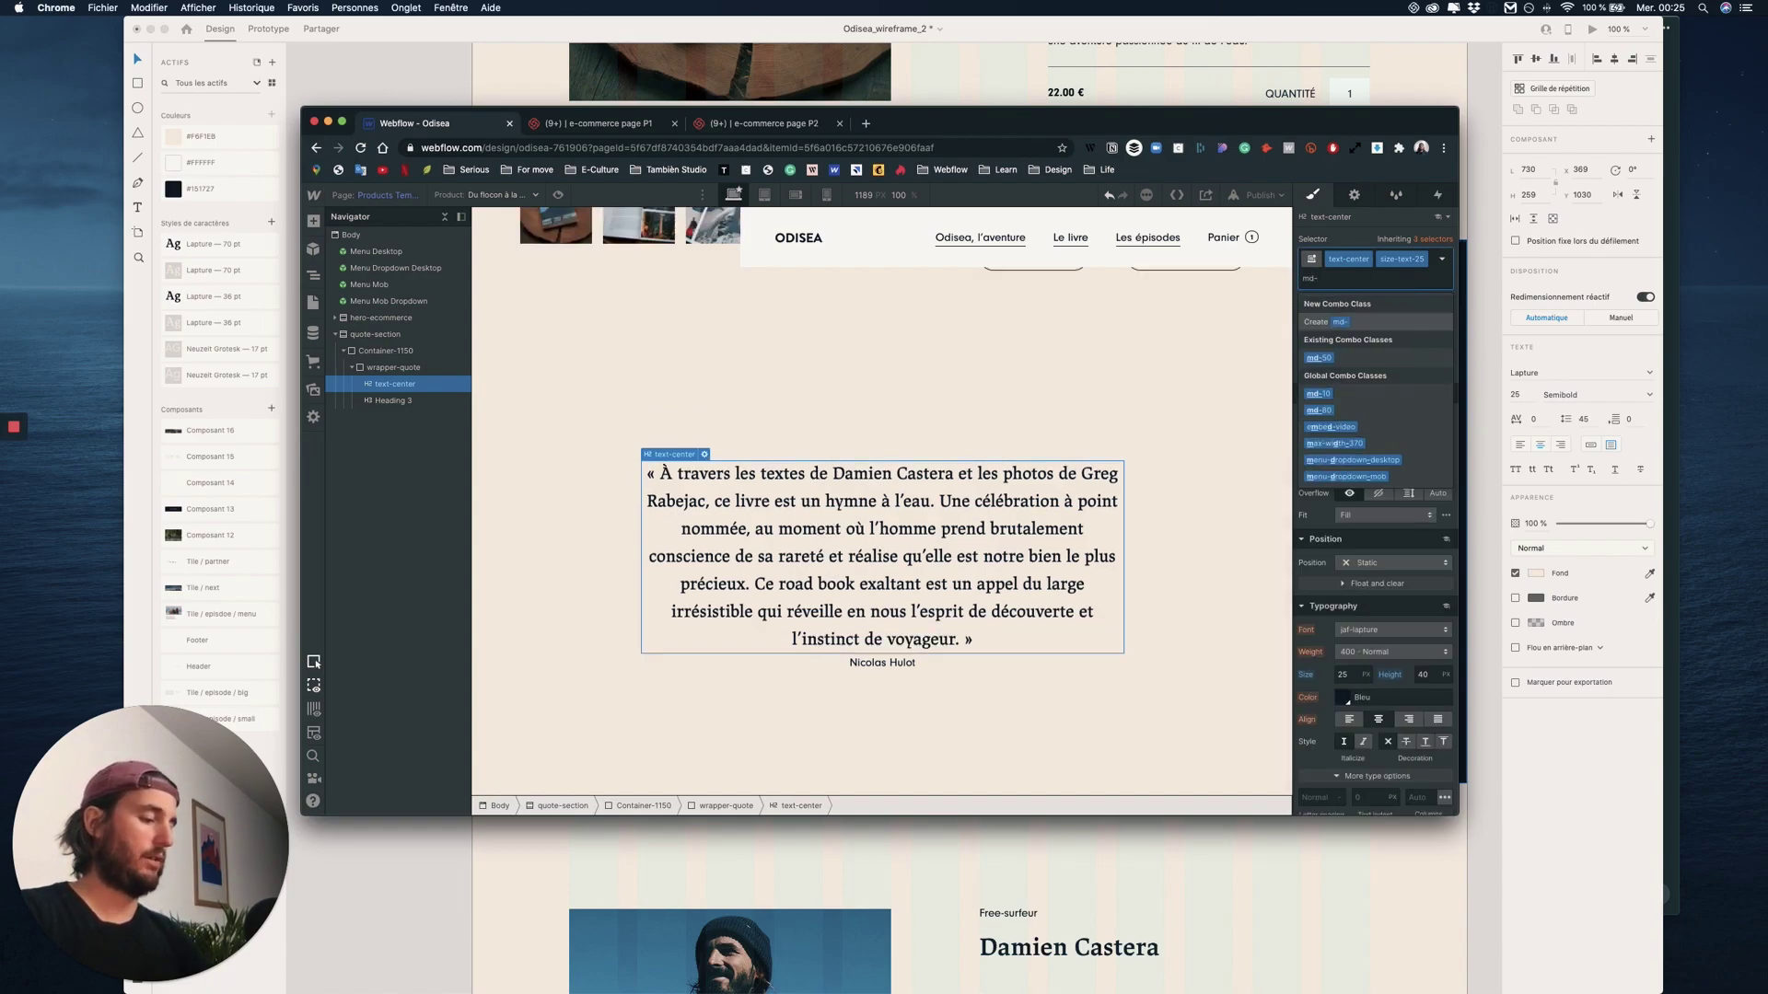
{"action": "type", "text": "30"}
{"action": "key", "text": "Return"}
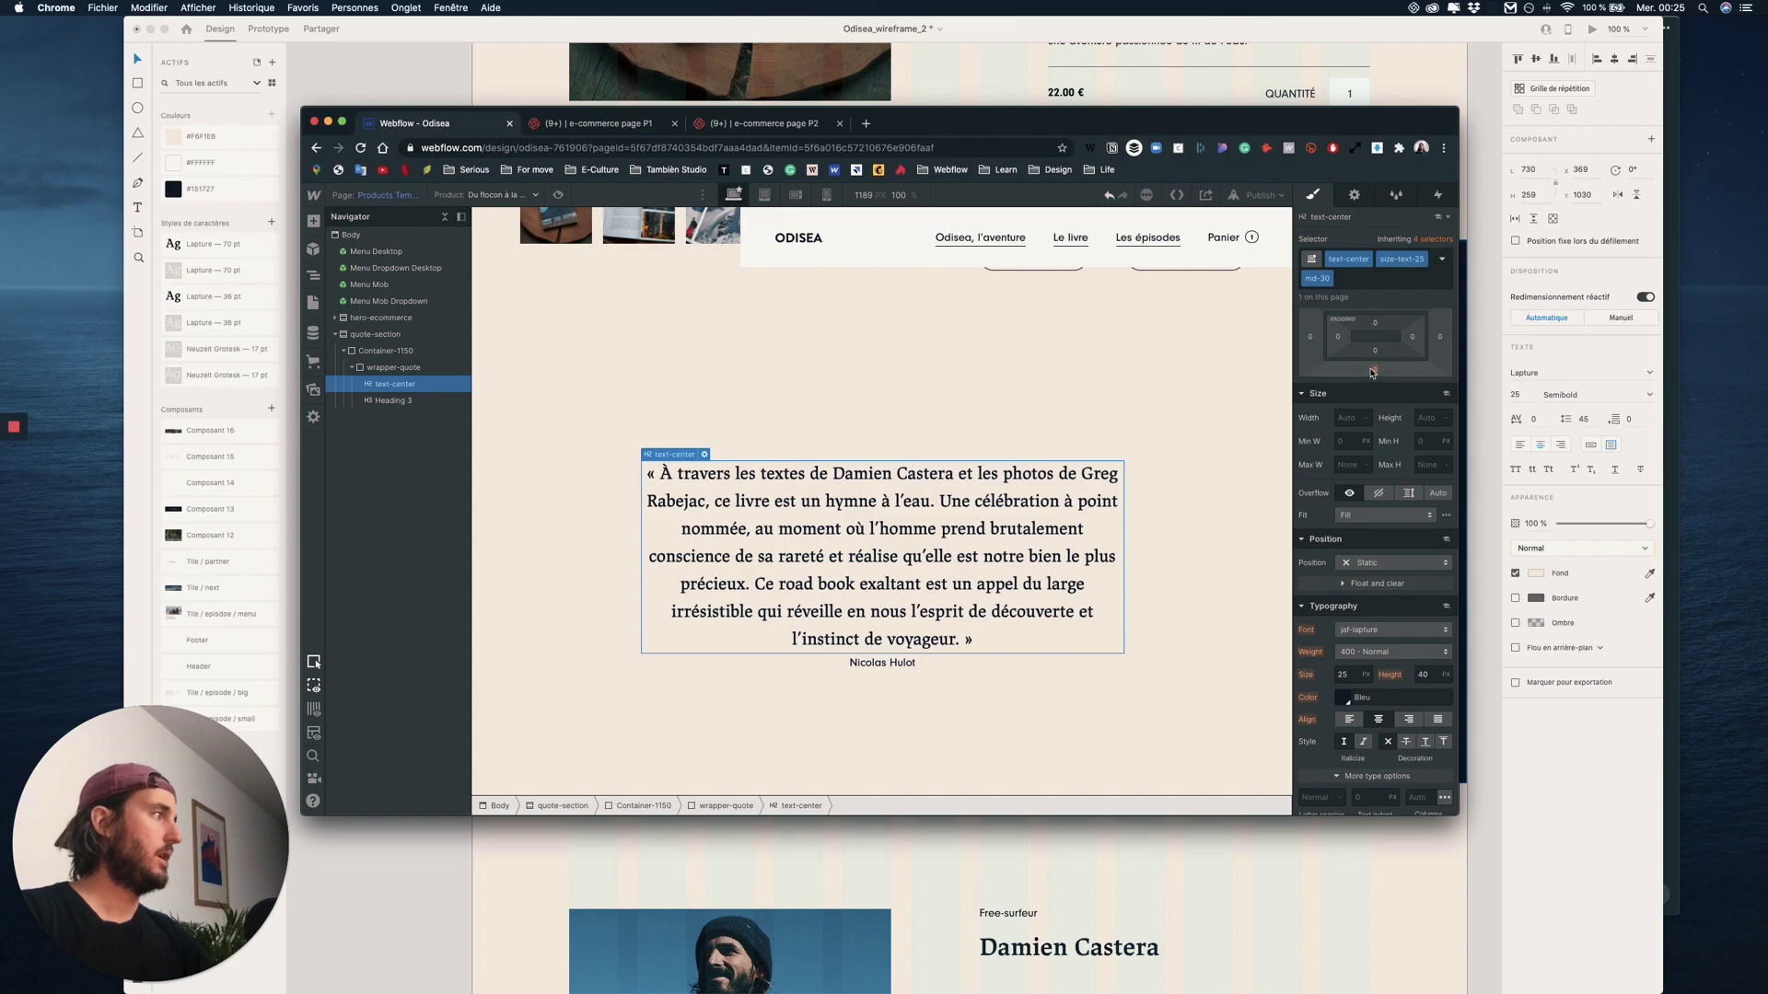
{"action": "left_click", "coordinate": [1374, 370]}
{"action": "key", "text": "Return"}
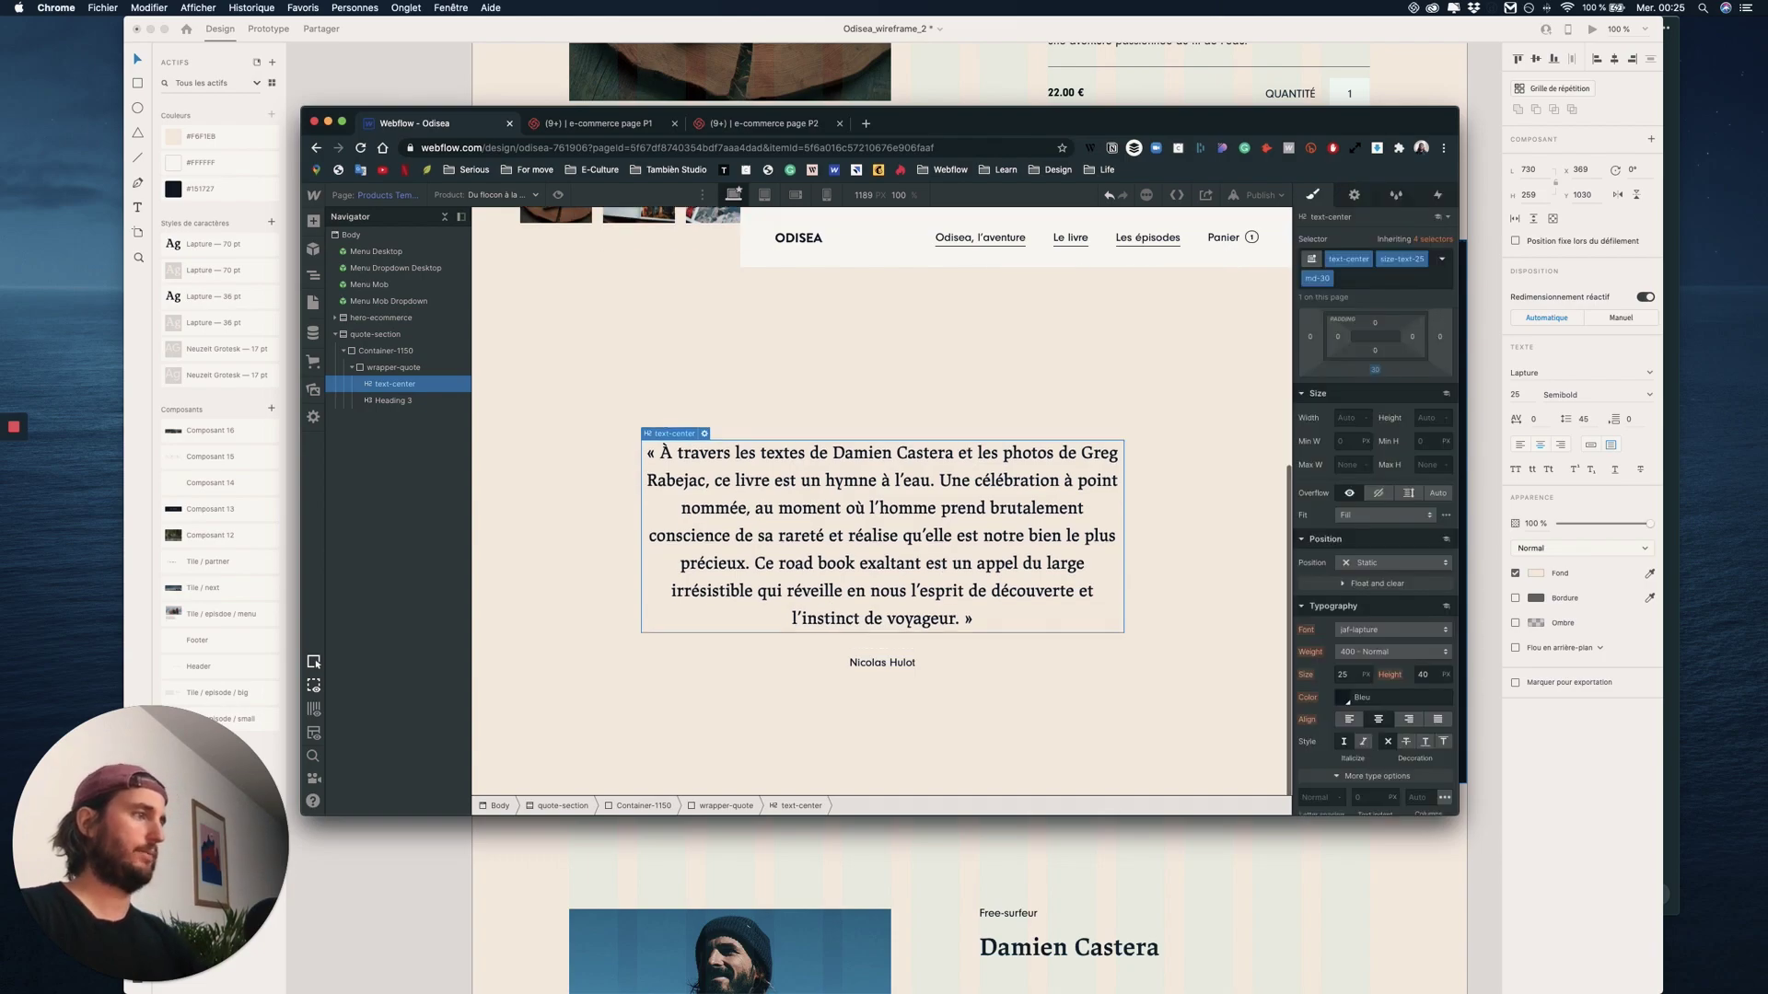
- Check the quote-section's background settings and add the white combo class to the quote heading
{"action": "scroll", "coordinate": [930, 399], "scroll_direction": "up", "scroll_amount": 5}
{"action": "scroll", "coordinate": [935, 399], "scroll_direction": "down", "scroll_amount": 3}
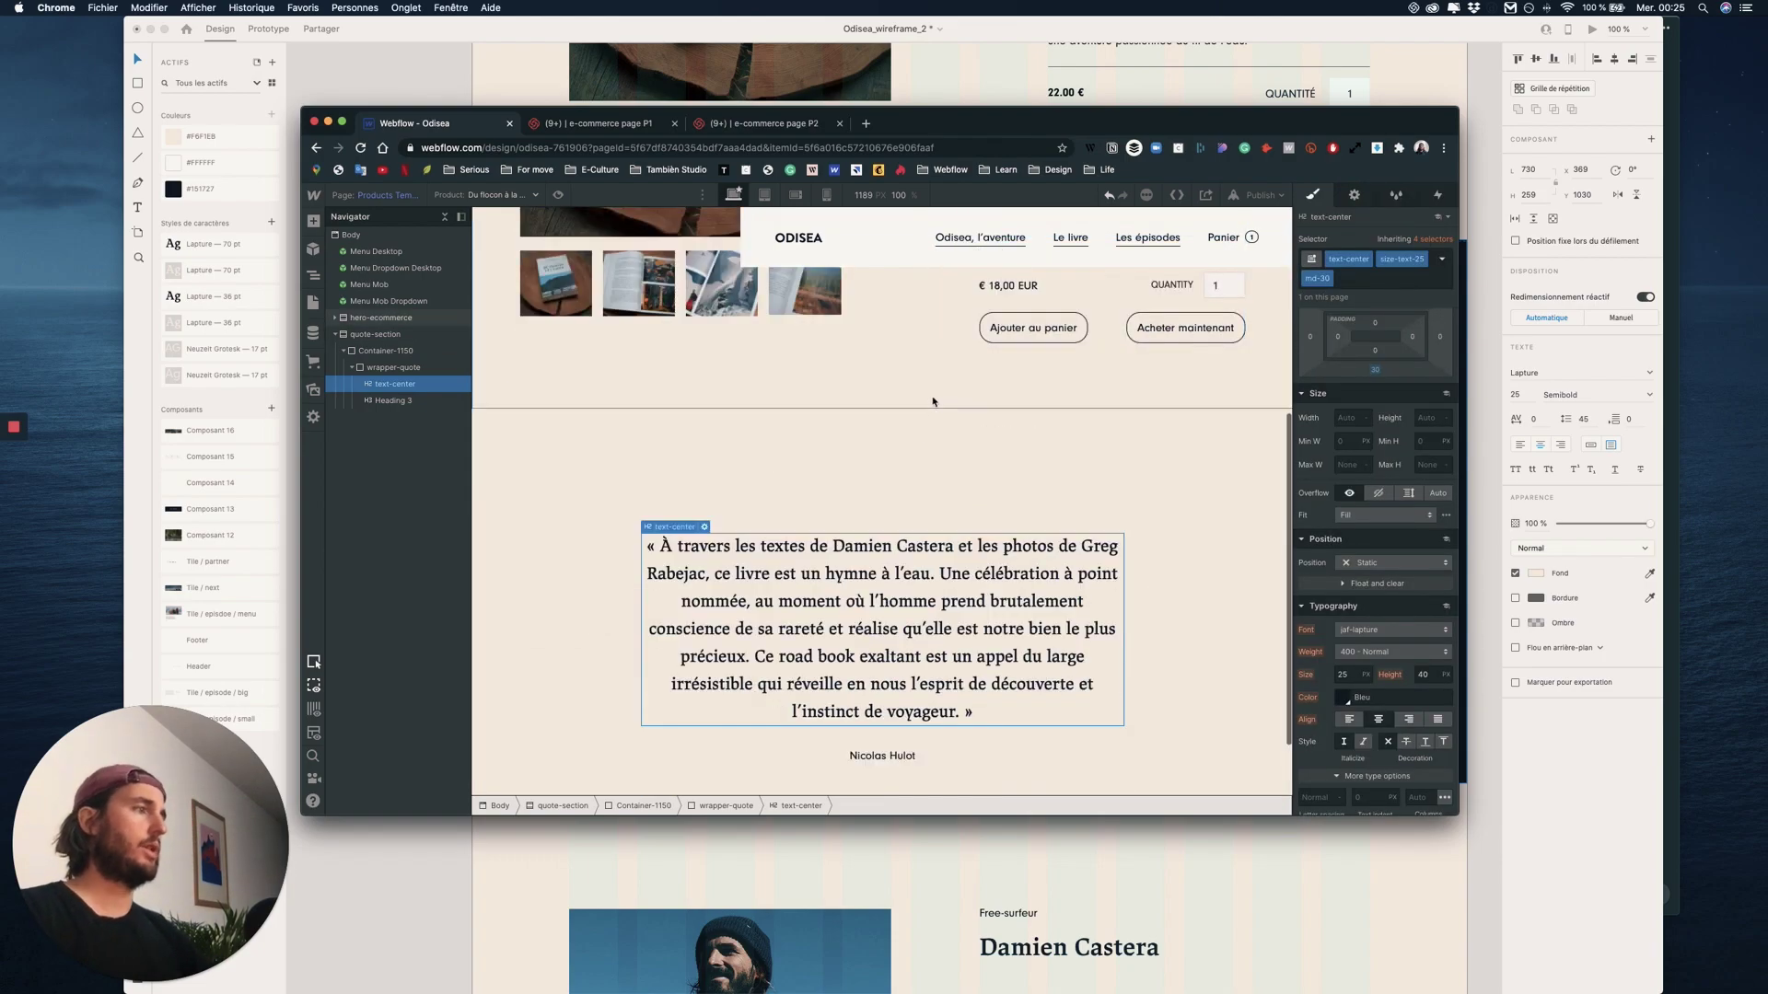
{"action": "left_click", "coordinate": [921, 437]}
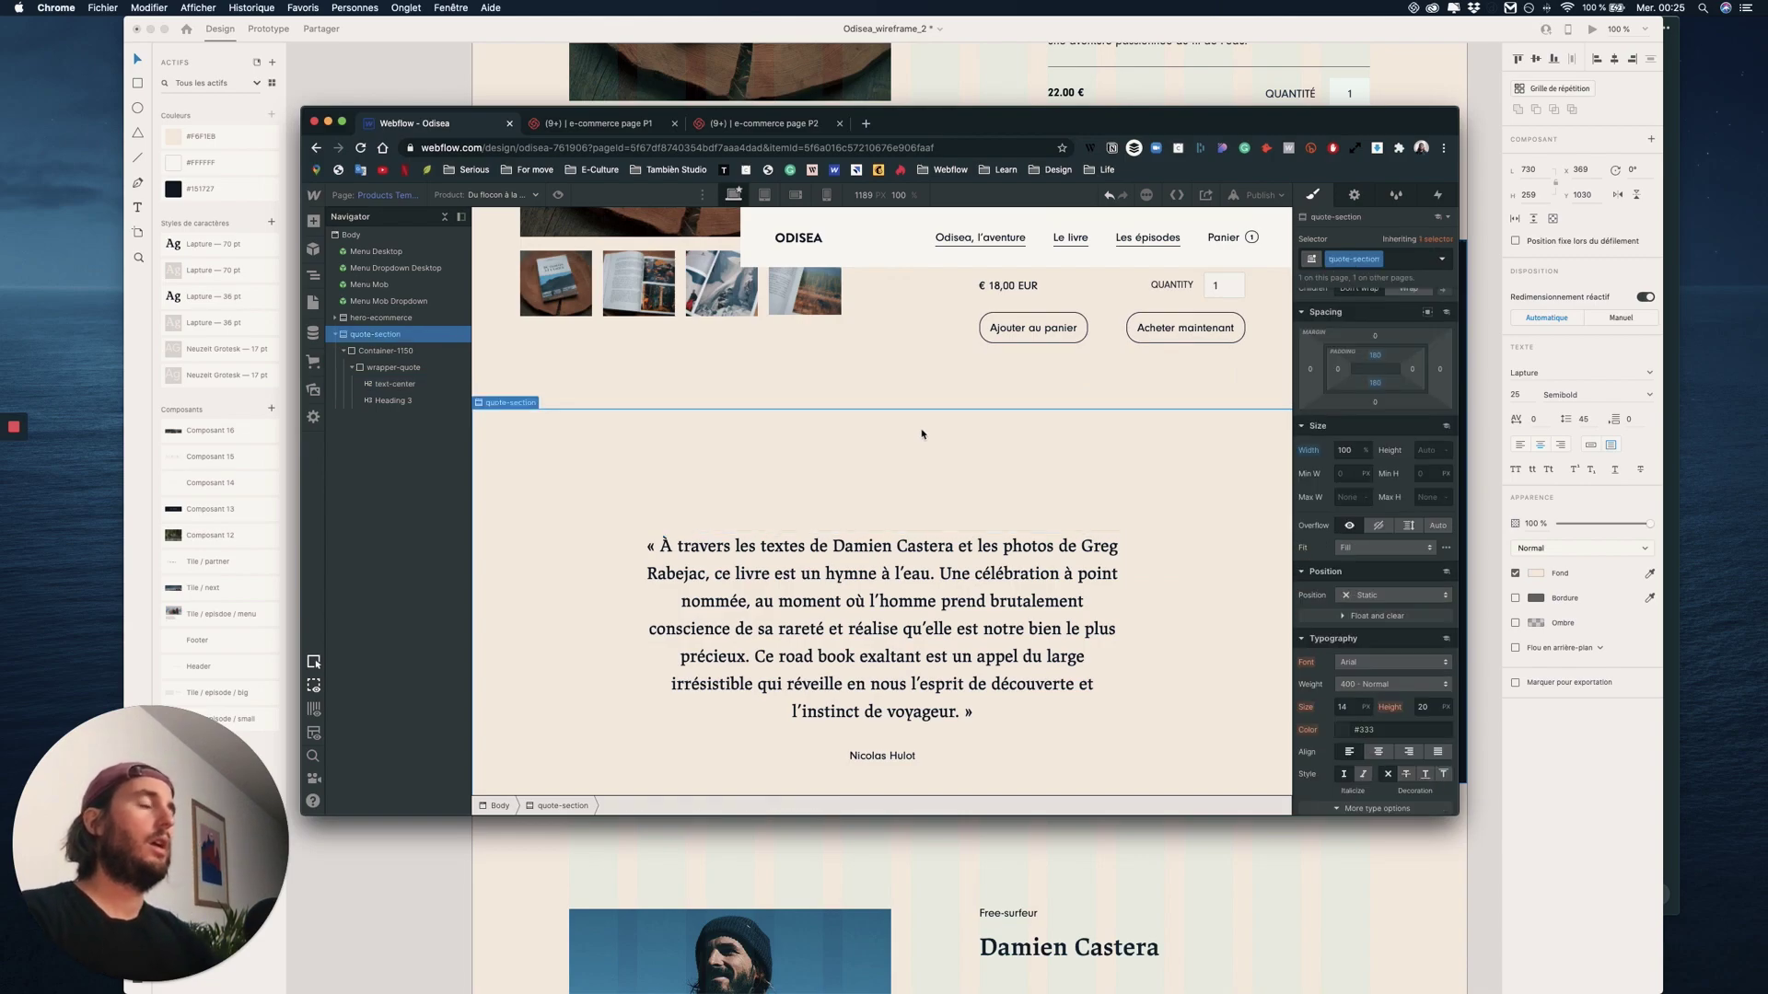
{"action": "scroll", "coordinate": [1372, 553], "scroll_direction": "down", "scroll_amount": 4}
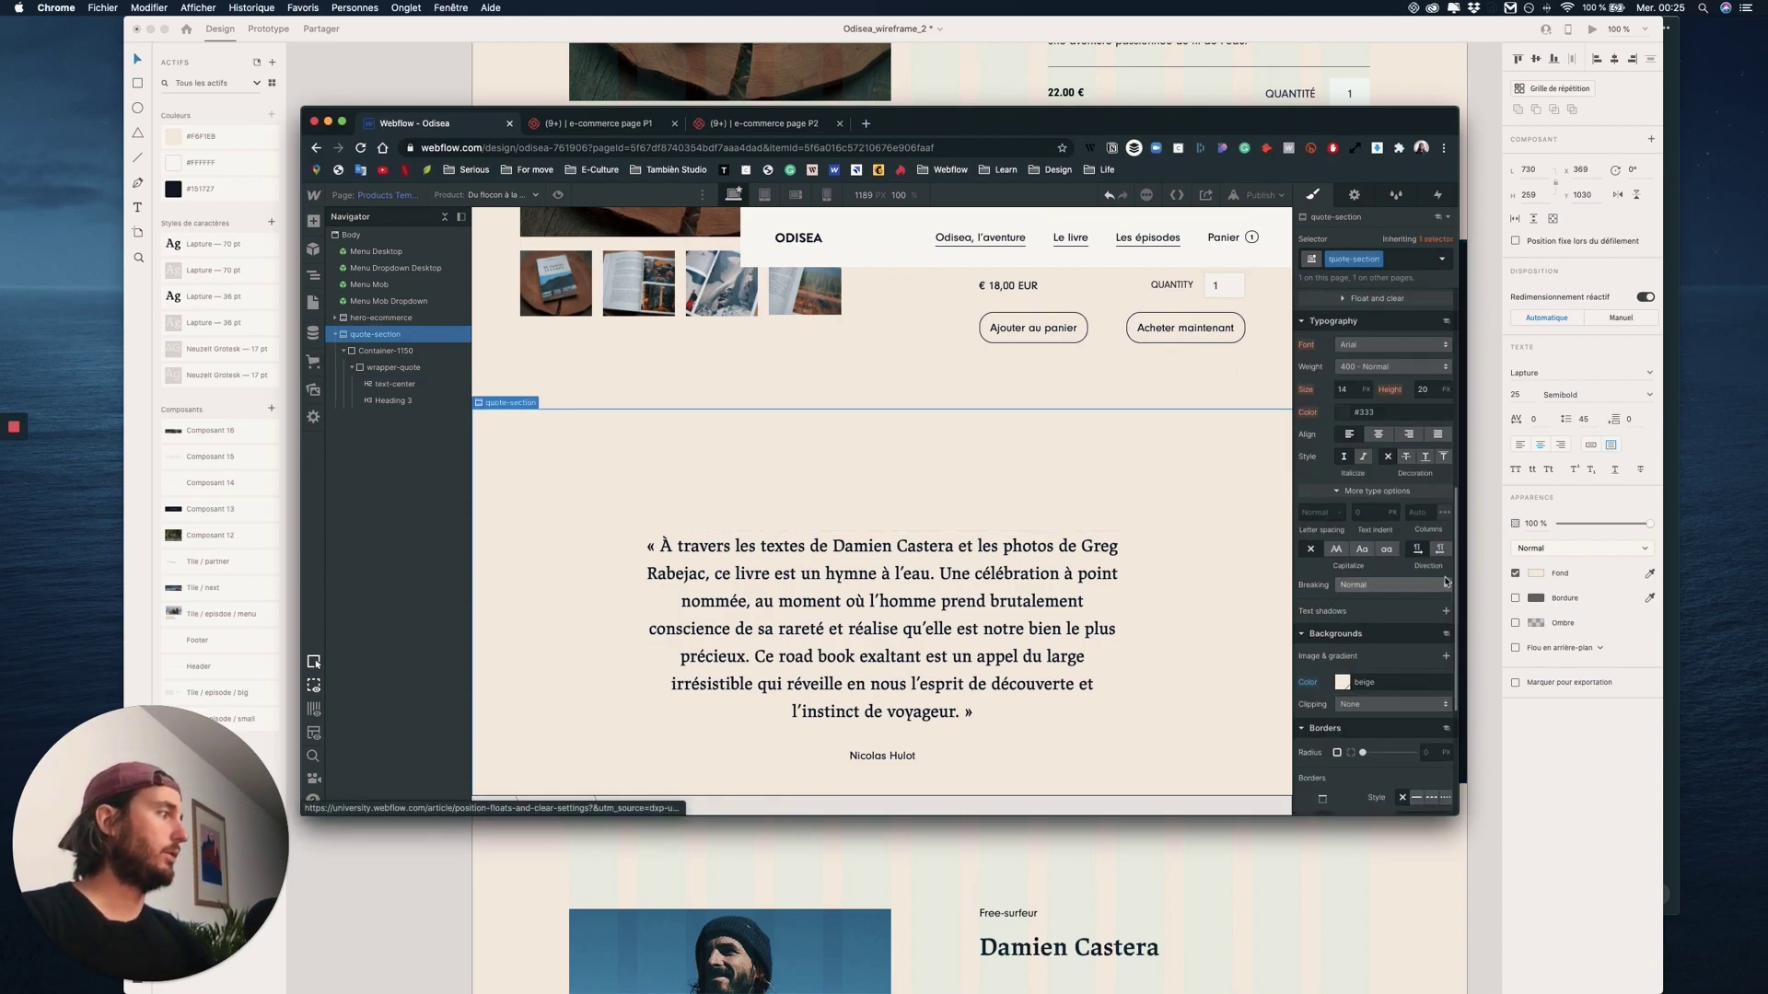
{"action": "left_click", "coordinate": [938, 660]}
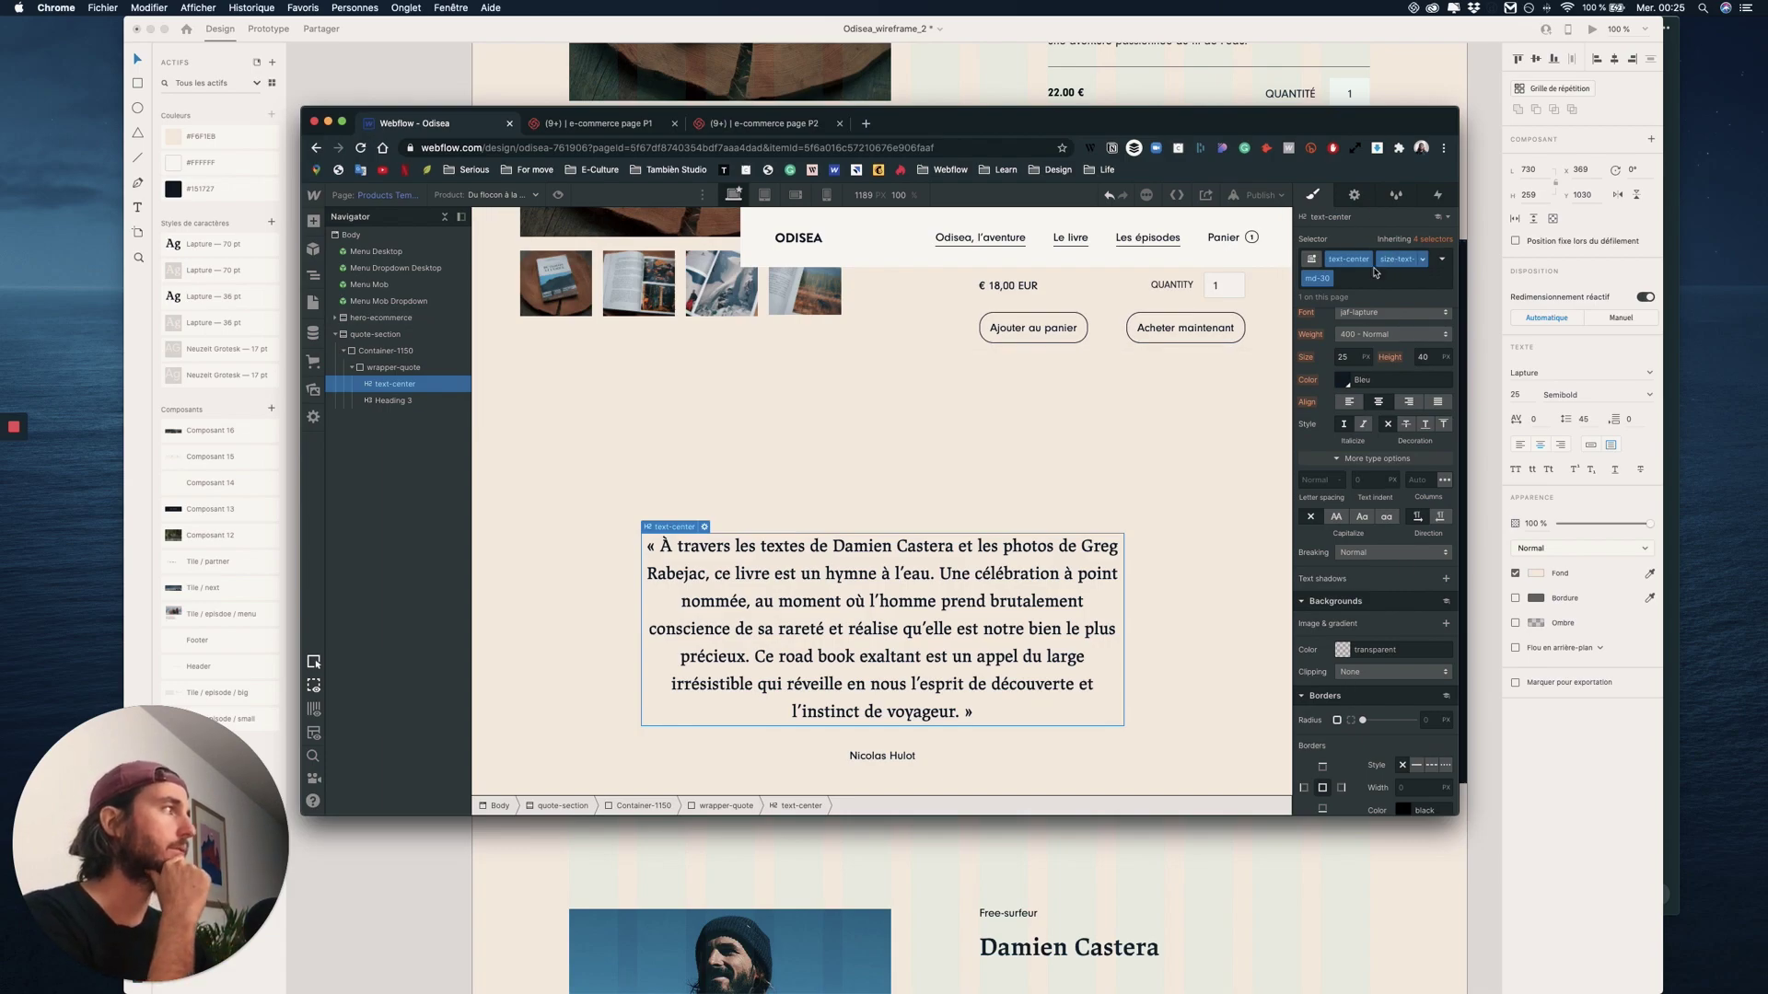
{"action": "left_click", "coordinate": [1372, 280]}
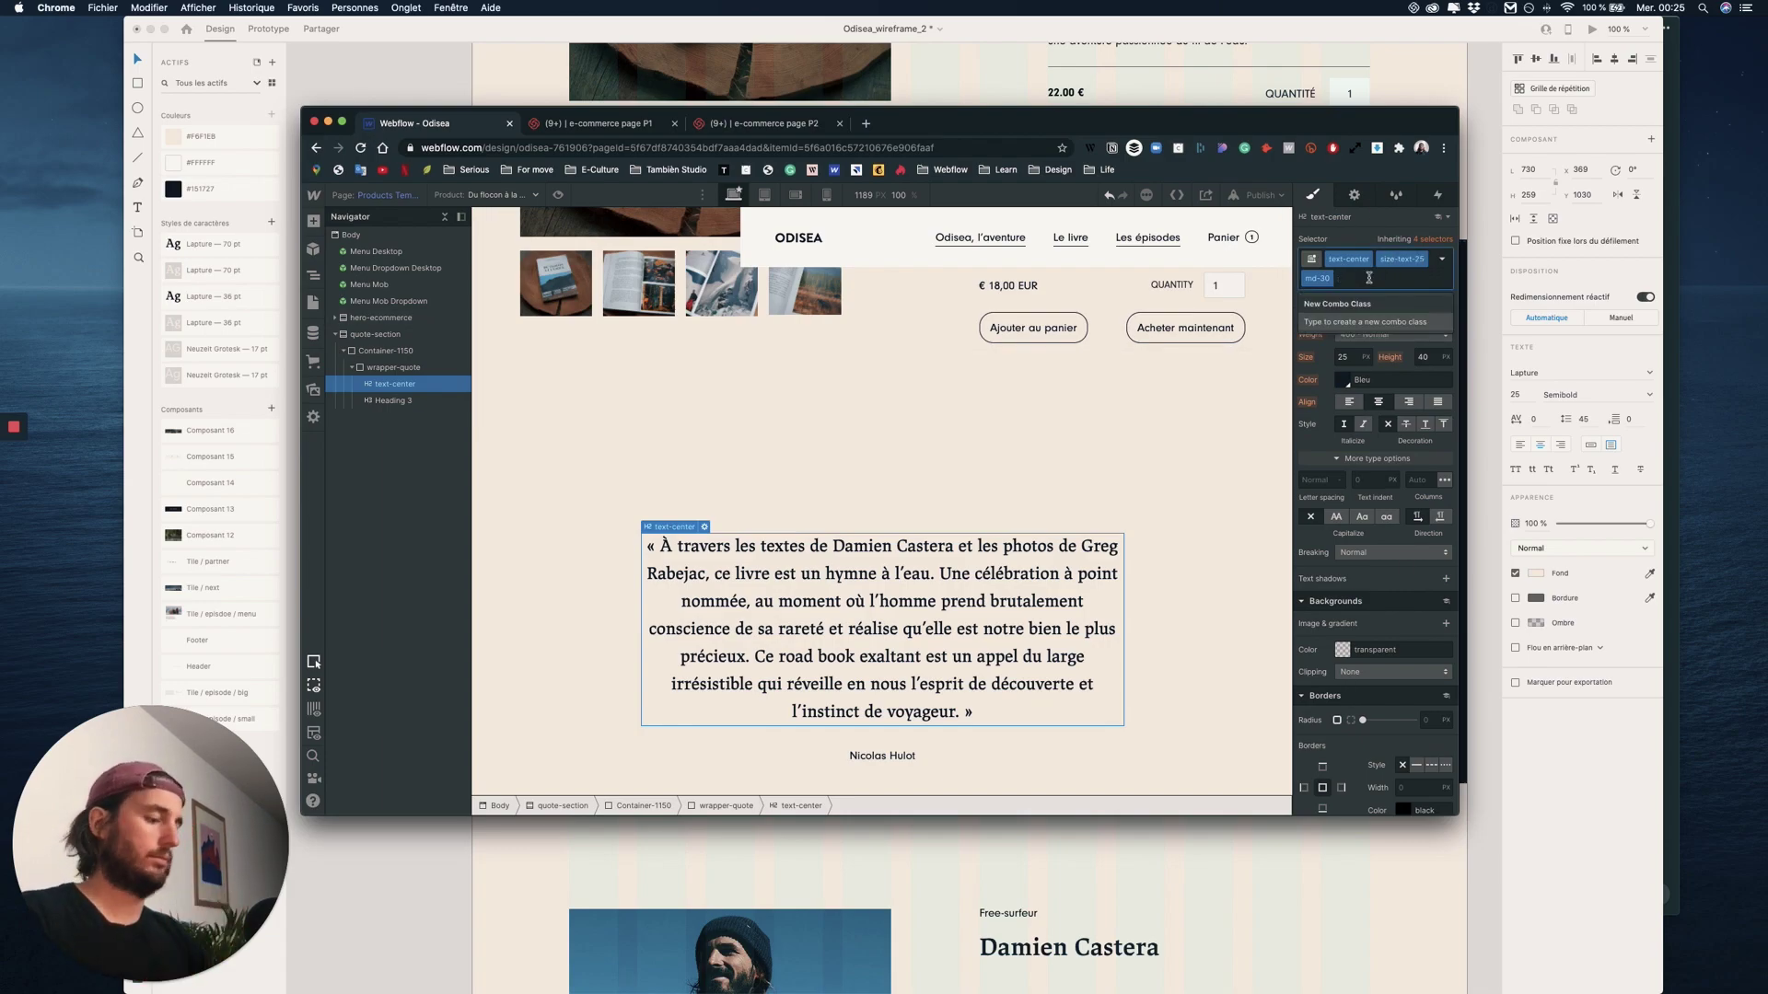
{"action": "type", "text": "white"}
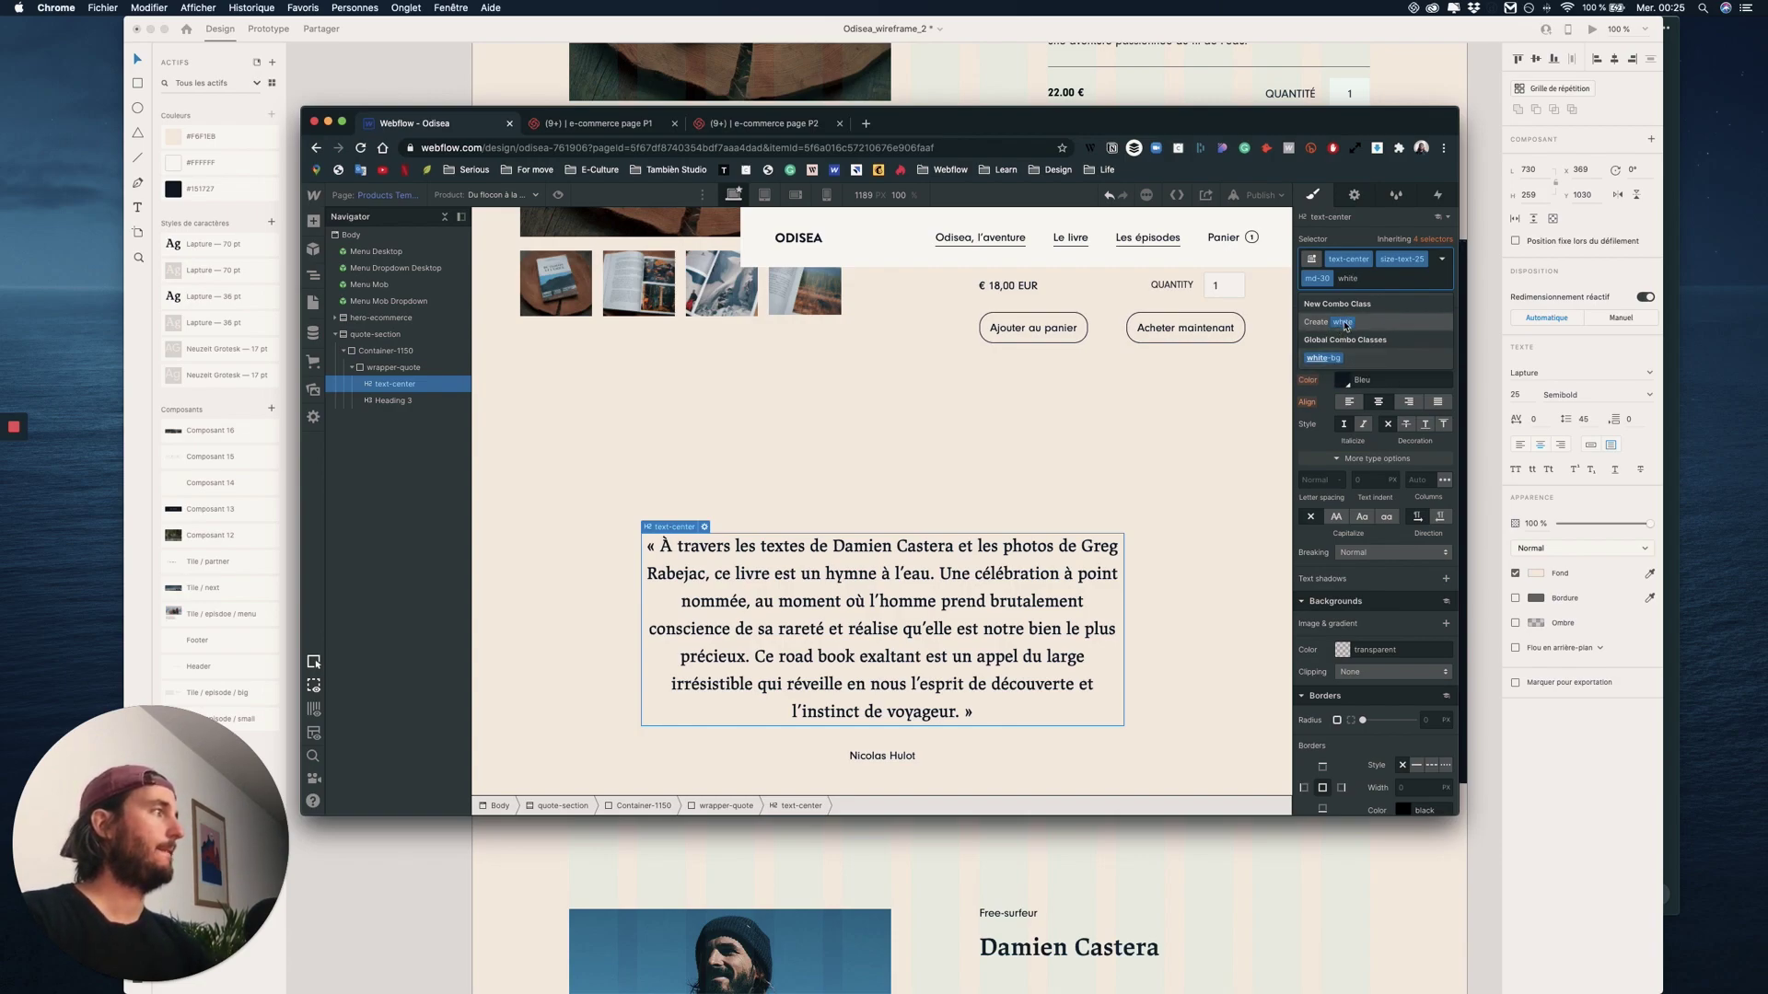
{"action": "left_click", "coordinate": [1343, 323]}
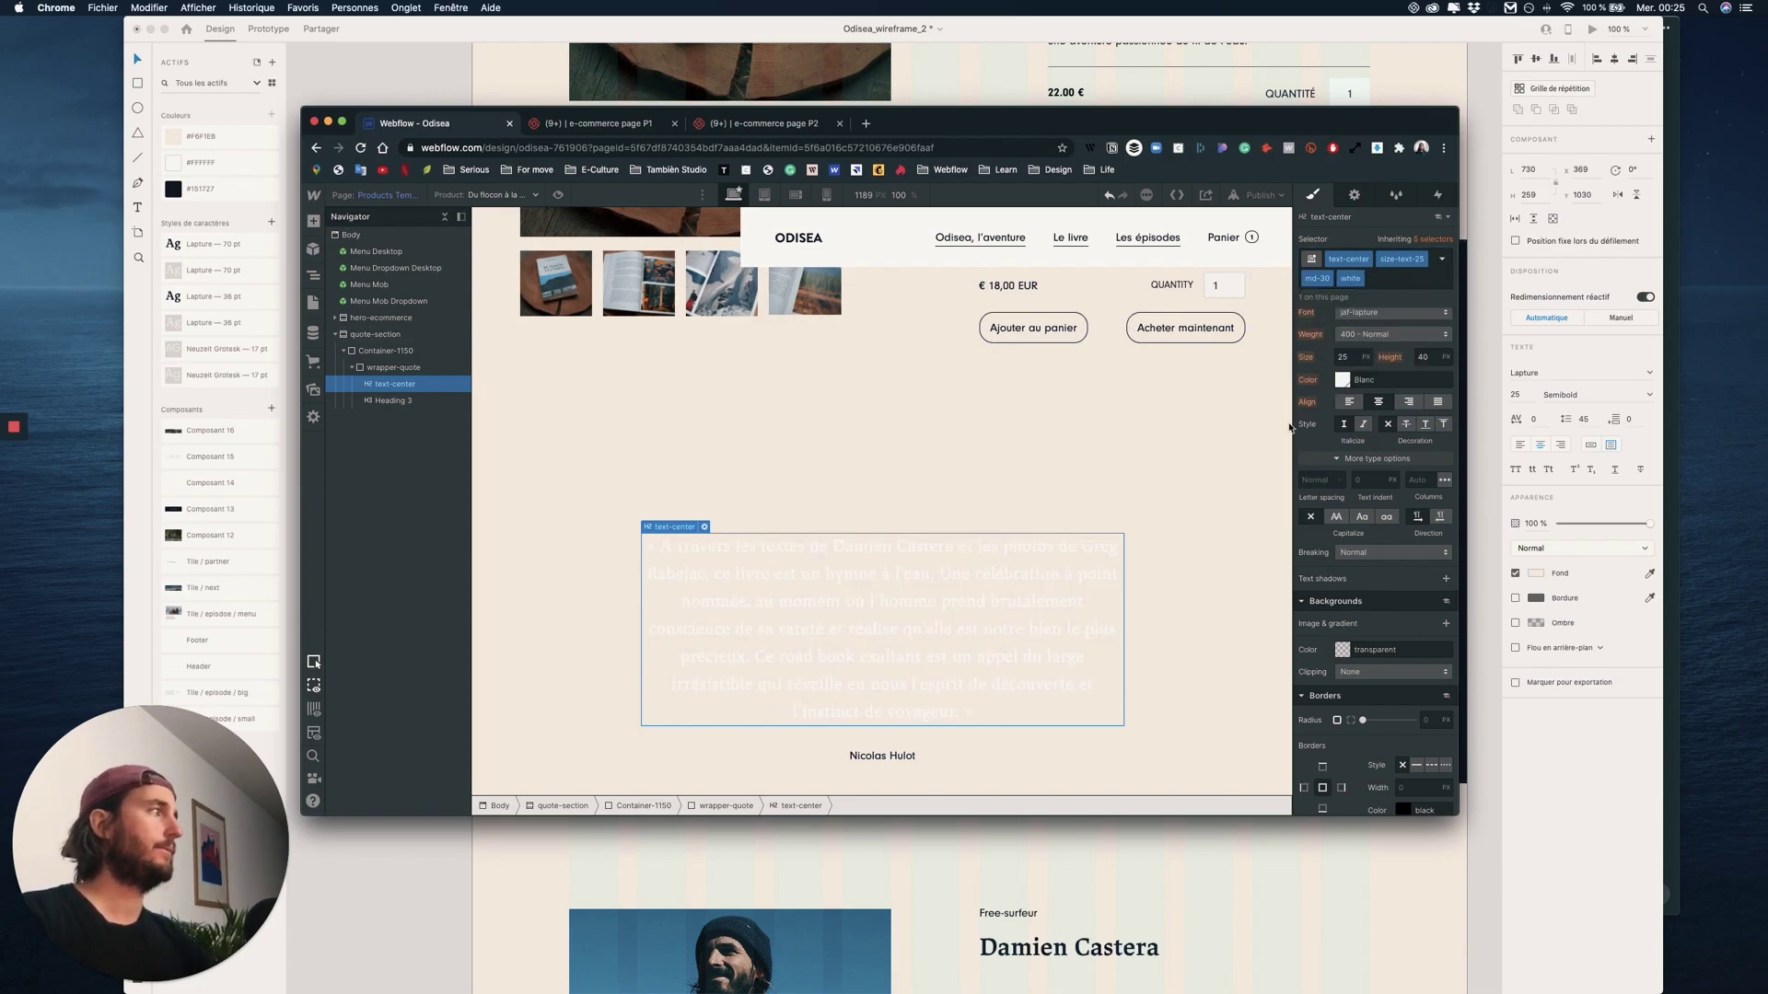
- Apply the existing white class to the author name heading below the quote
{"action": "left_click", "coordinate": [882, 756]}
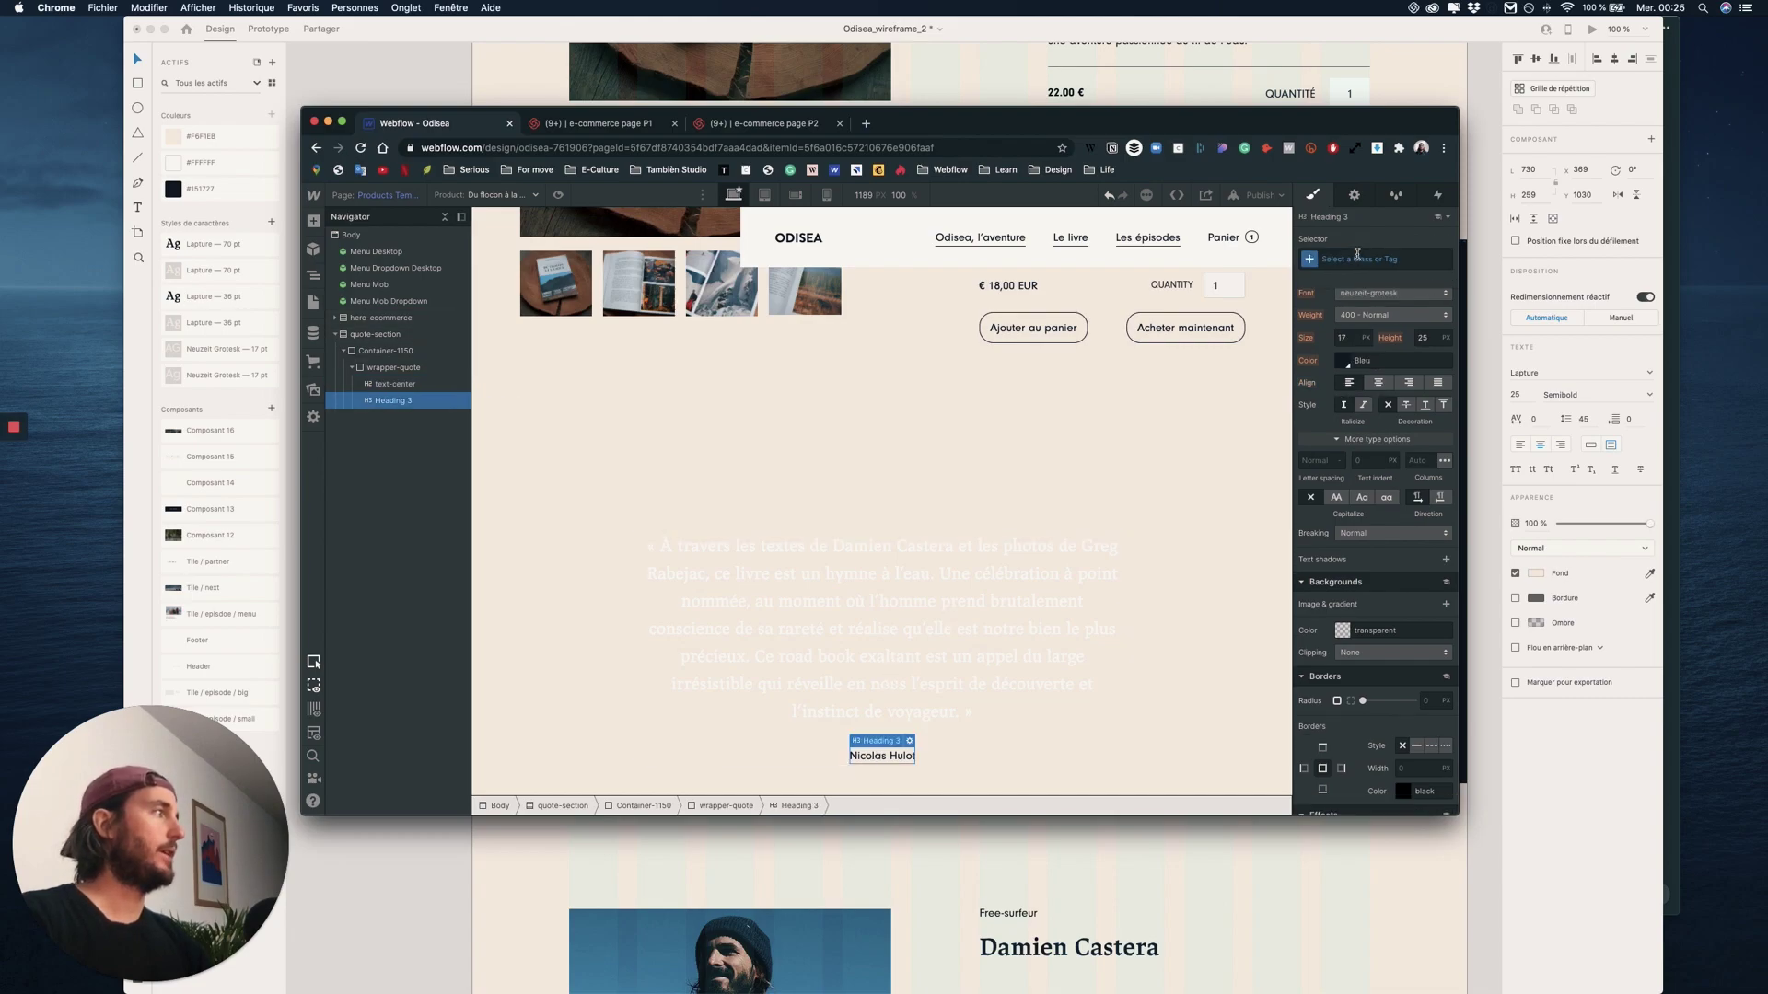
{"action": "left_click", "coordinate": [1357, 258]}
{"action": "type", "text": "white"}
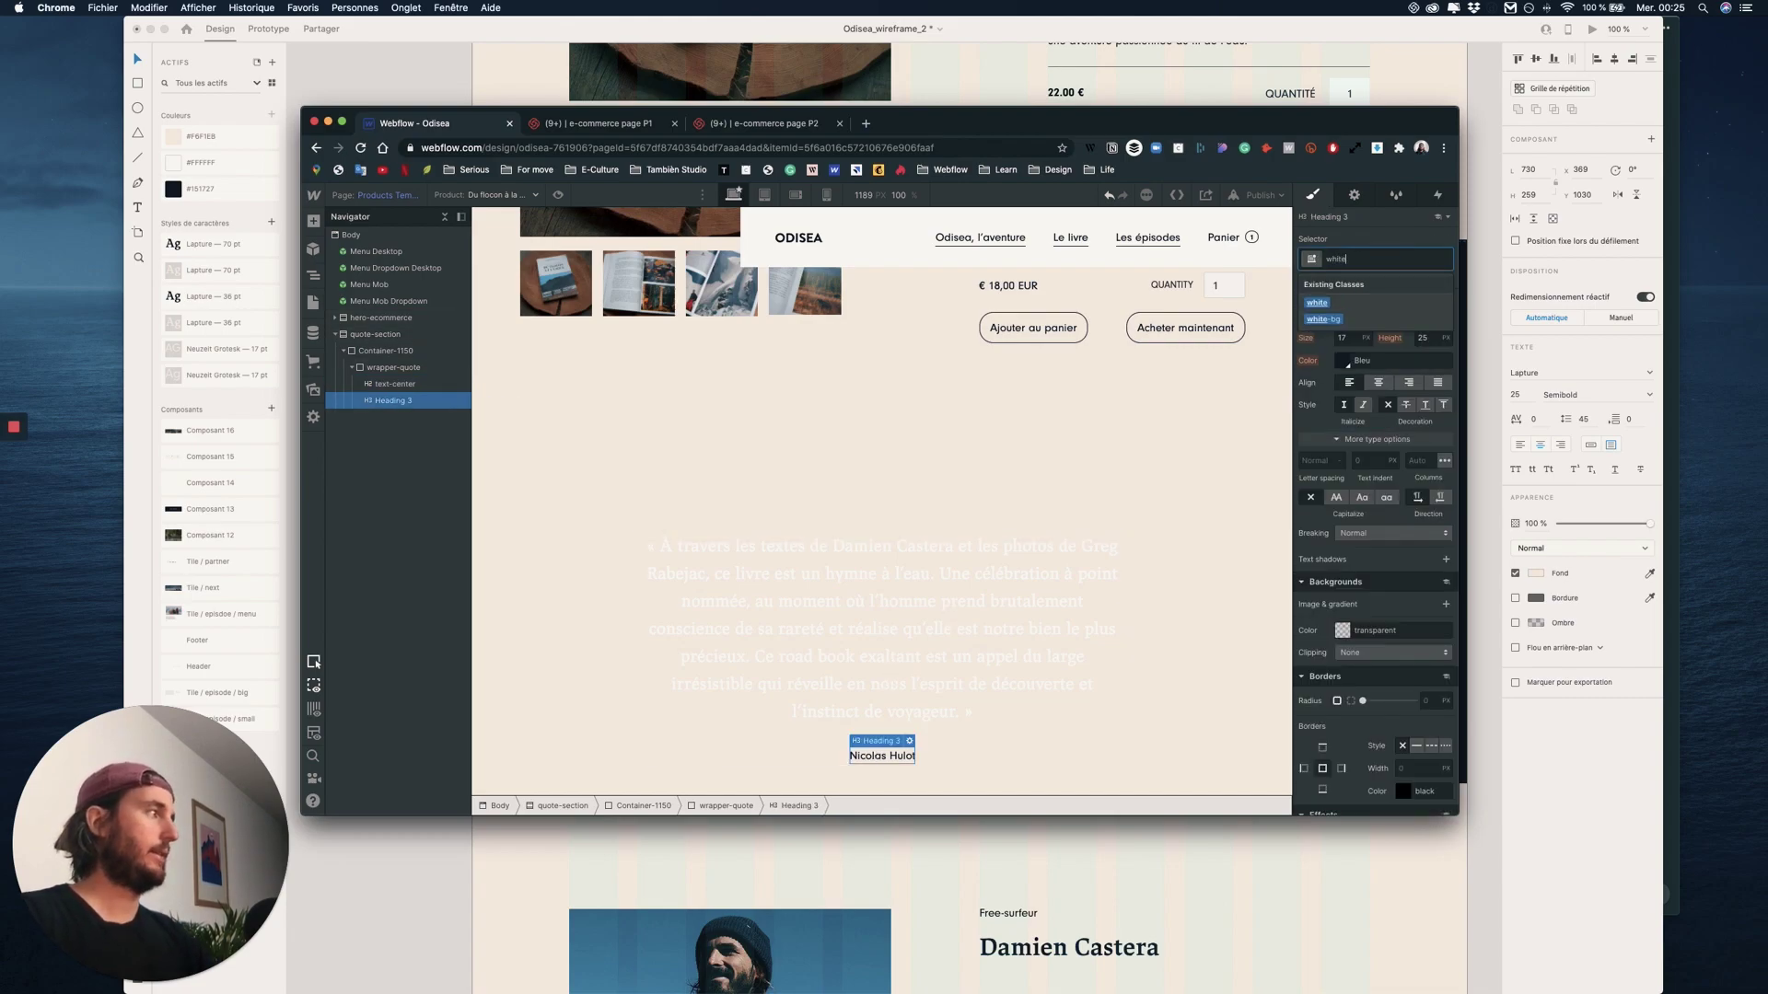
{"action": "left_click", "coordinate": [1340, 308]}
- Try the Bleu swatch as the quote-section's background color, then undo the change
{"action": "left_click", "coordinate": [974, 443]}
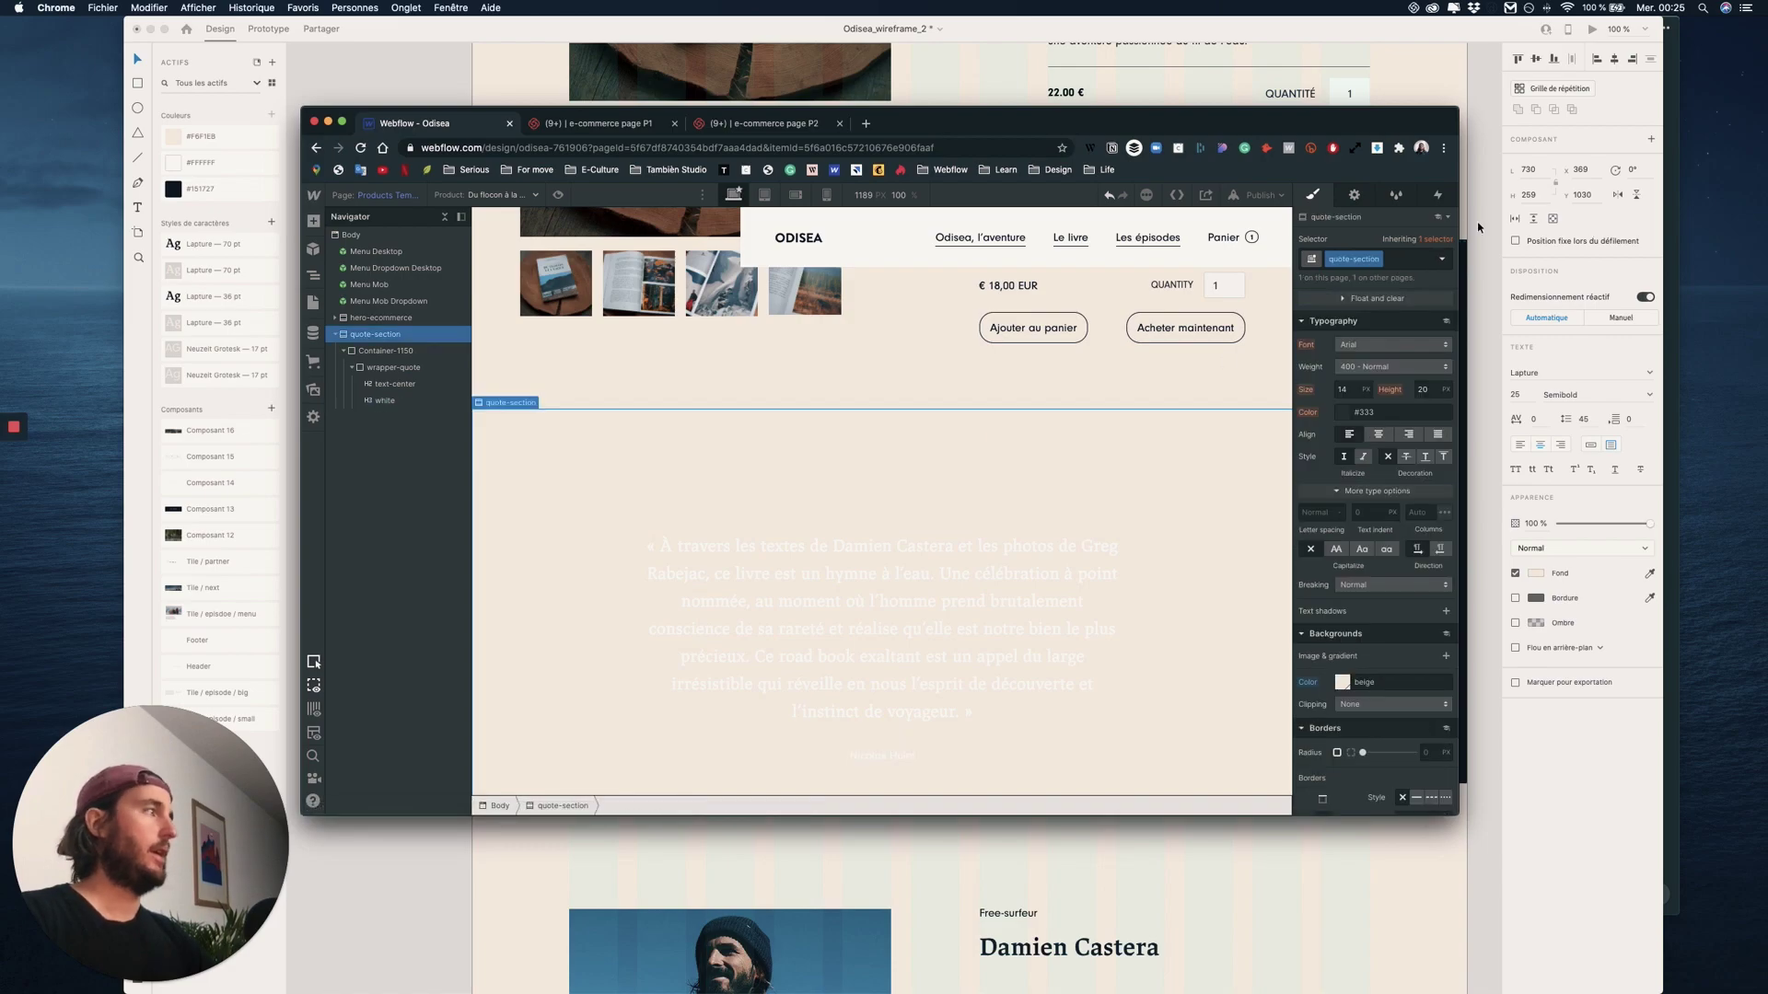
{"action": "scroll", "coordinate": [1400, 631], "scroll_direction": "down", "scroll_amount": 5}
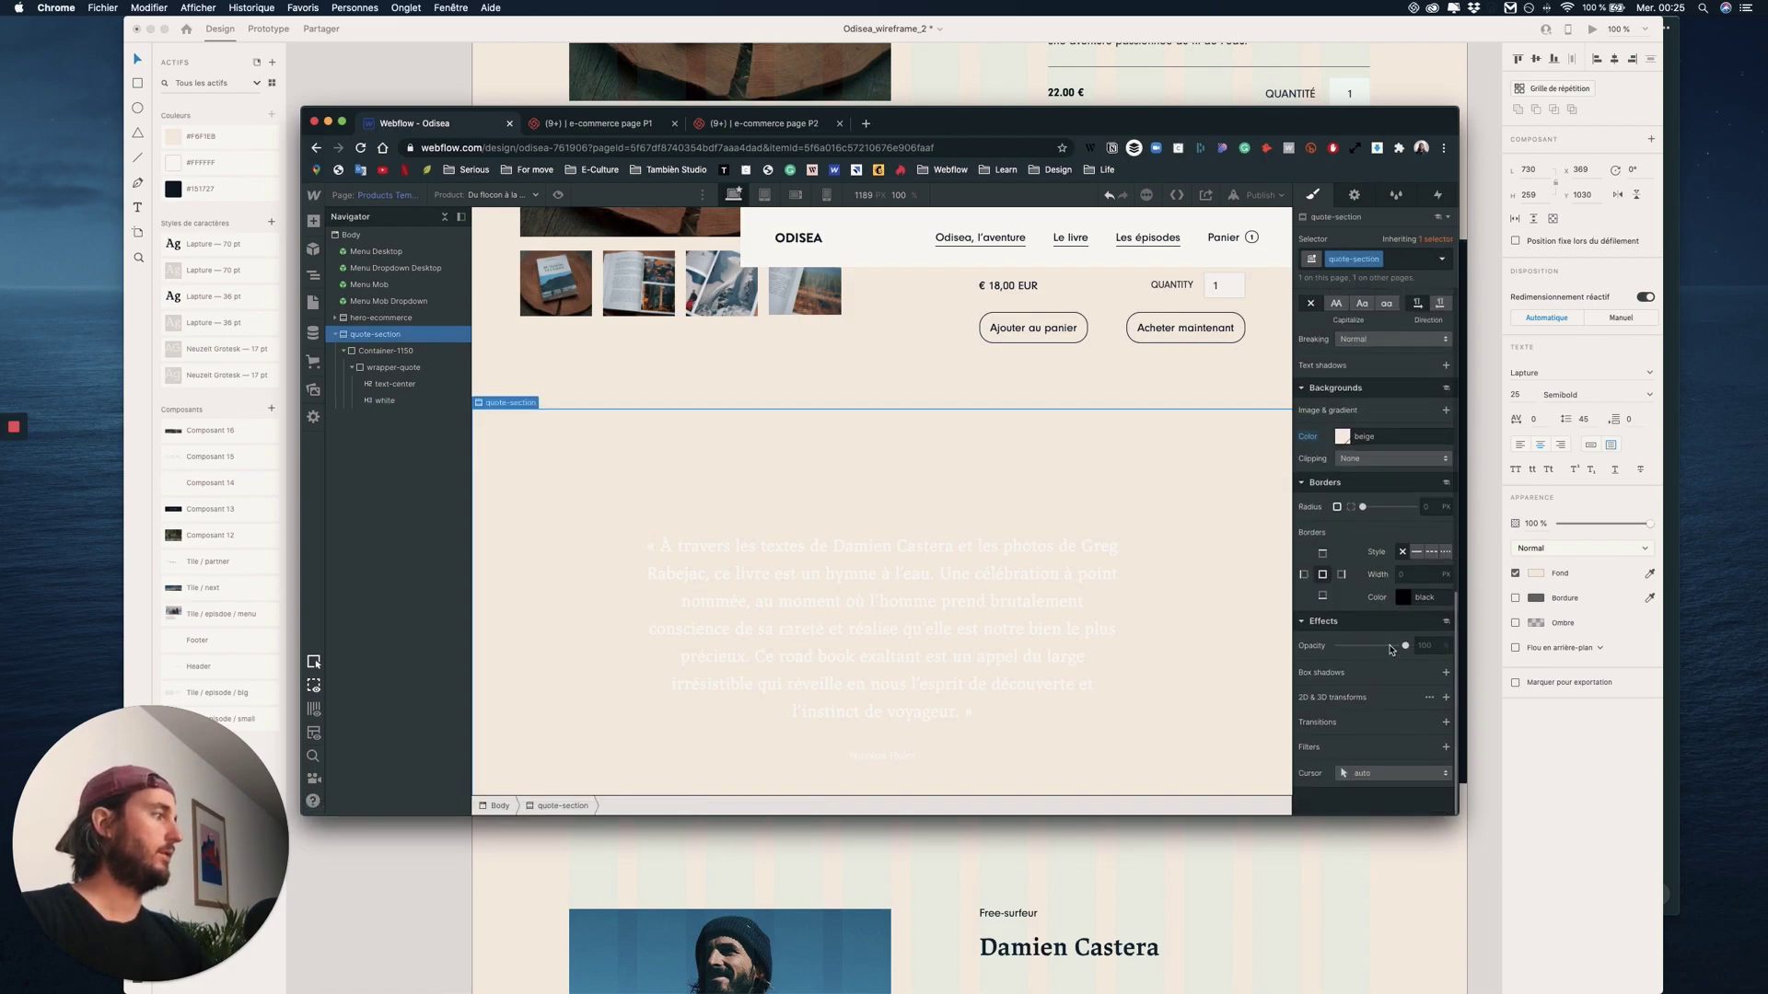
{"action": "left_click", "coordinate": [1342, 436]}
{"action": "left_click", "coordinate": [1368, 653]}
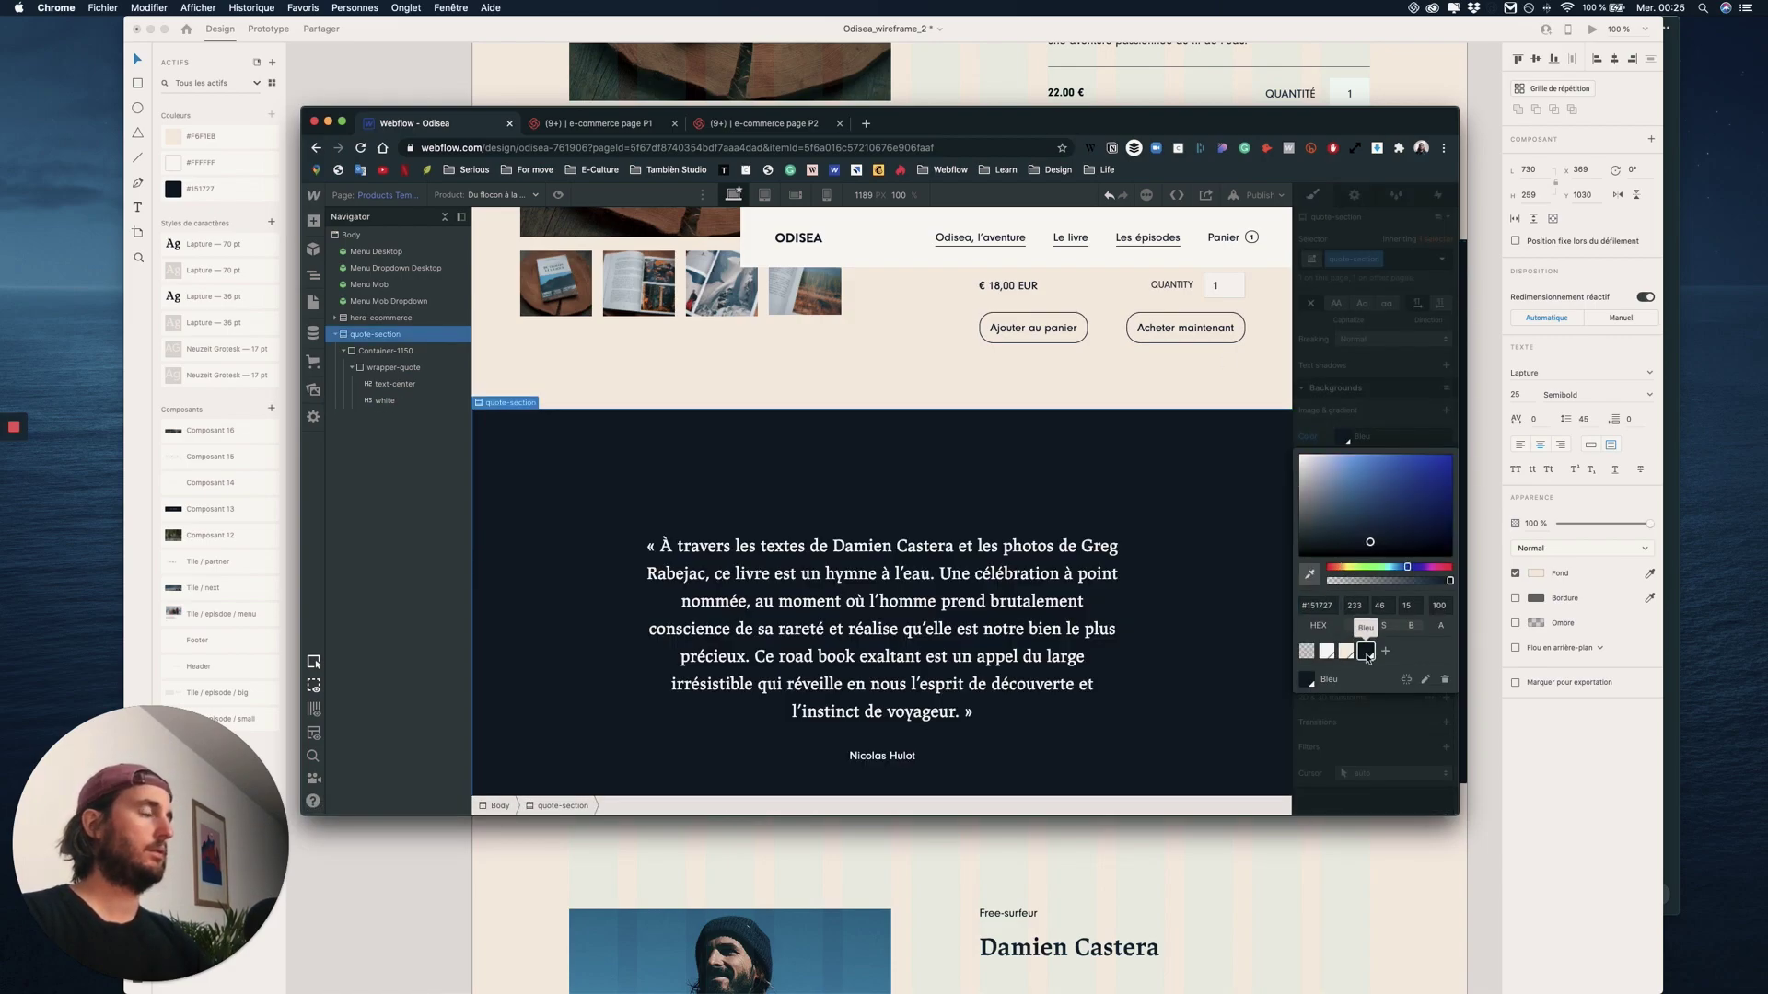
{"action": "left_click", "coordinate": [1407, 329]}
{"action": "key", "text": "super+z"}
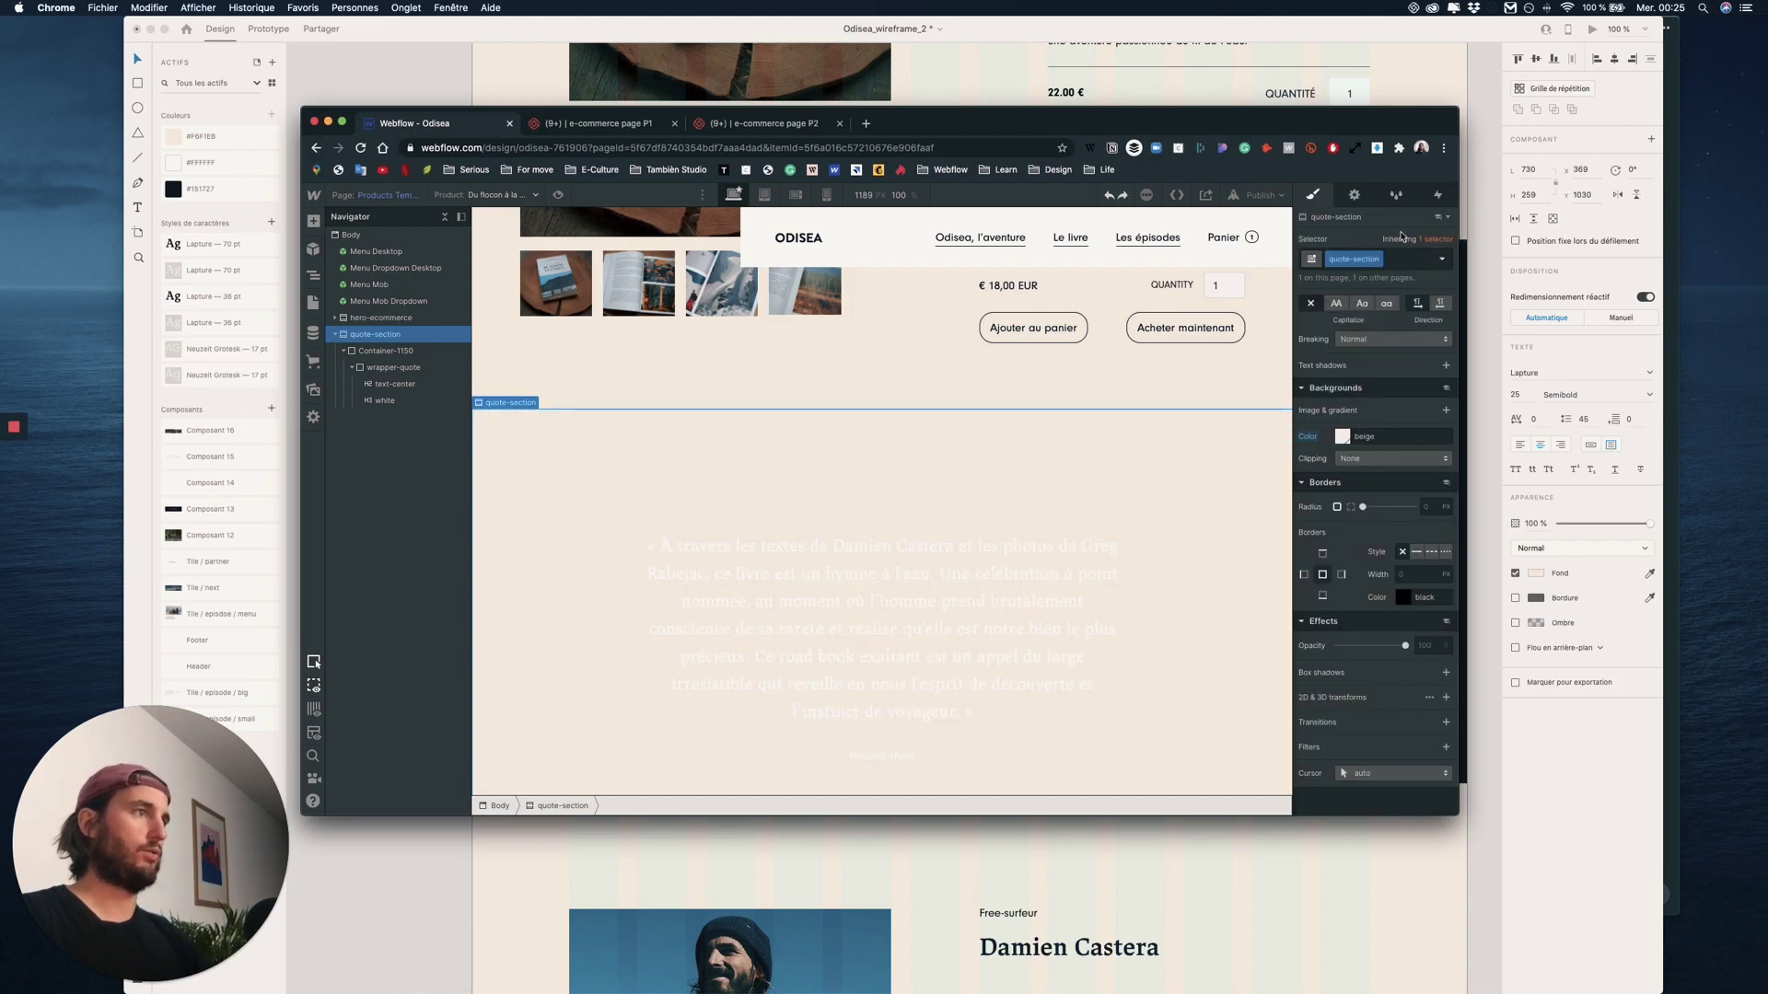
- Add a new bg-blue combo class to the quote-section and set its background color to the Bleu swatch
{"action": "left_click", "coordinate": [1400, 254]}
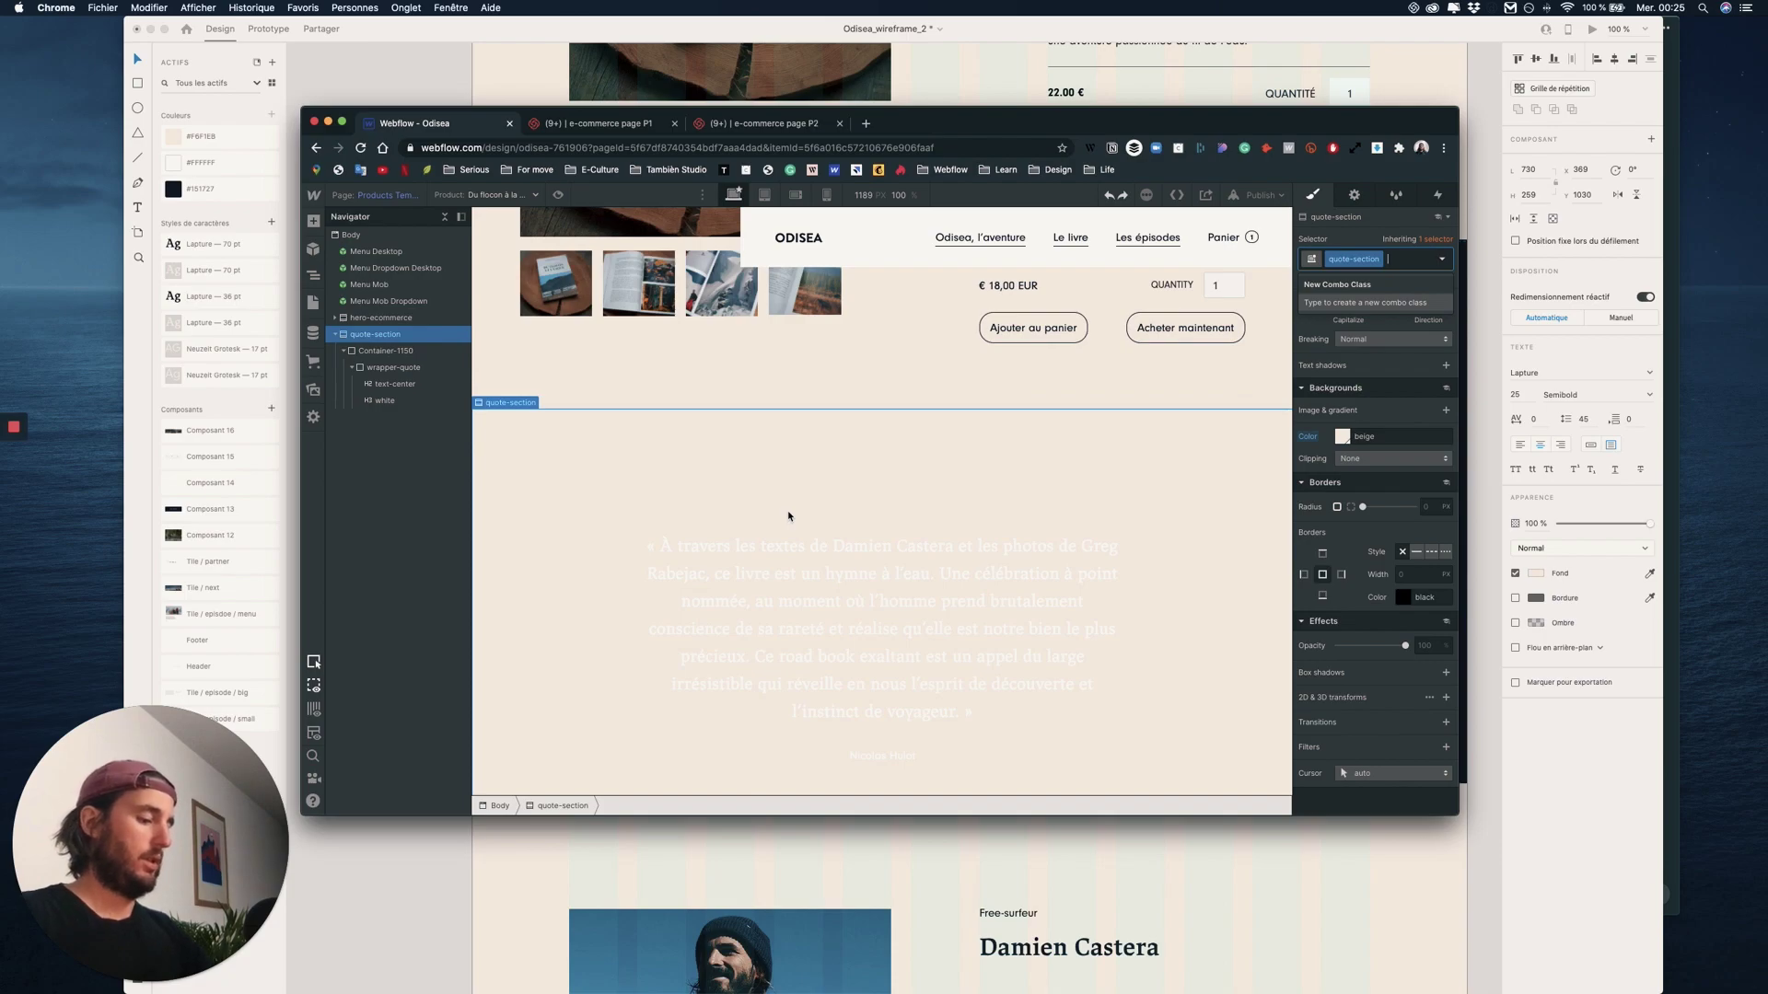
{"action": "type", "text": "bg-bl"}
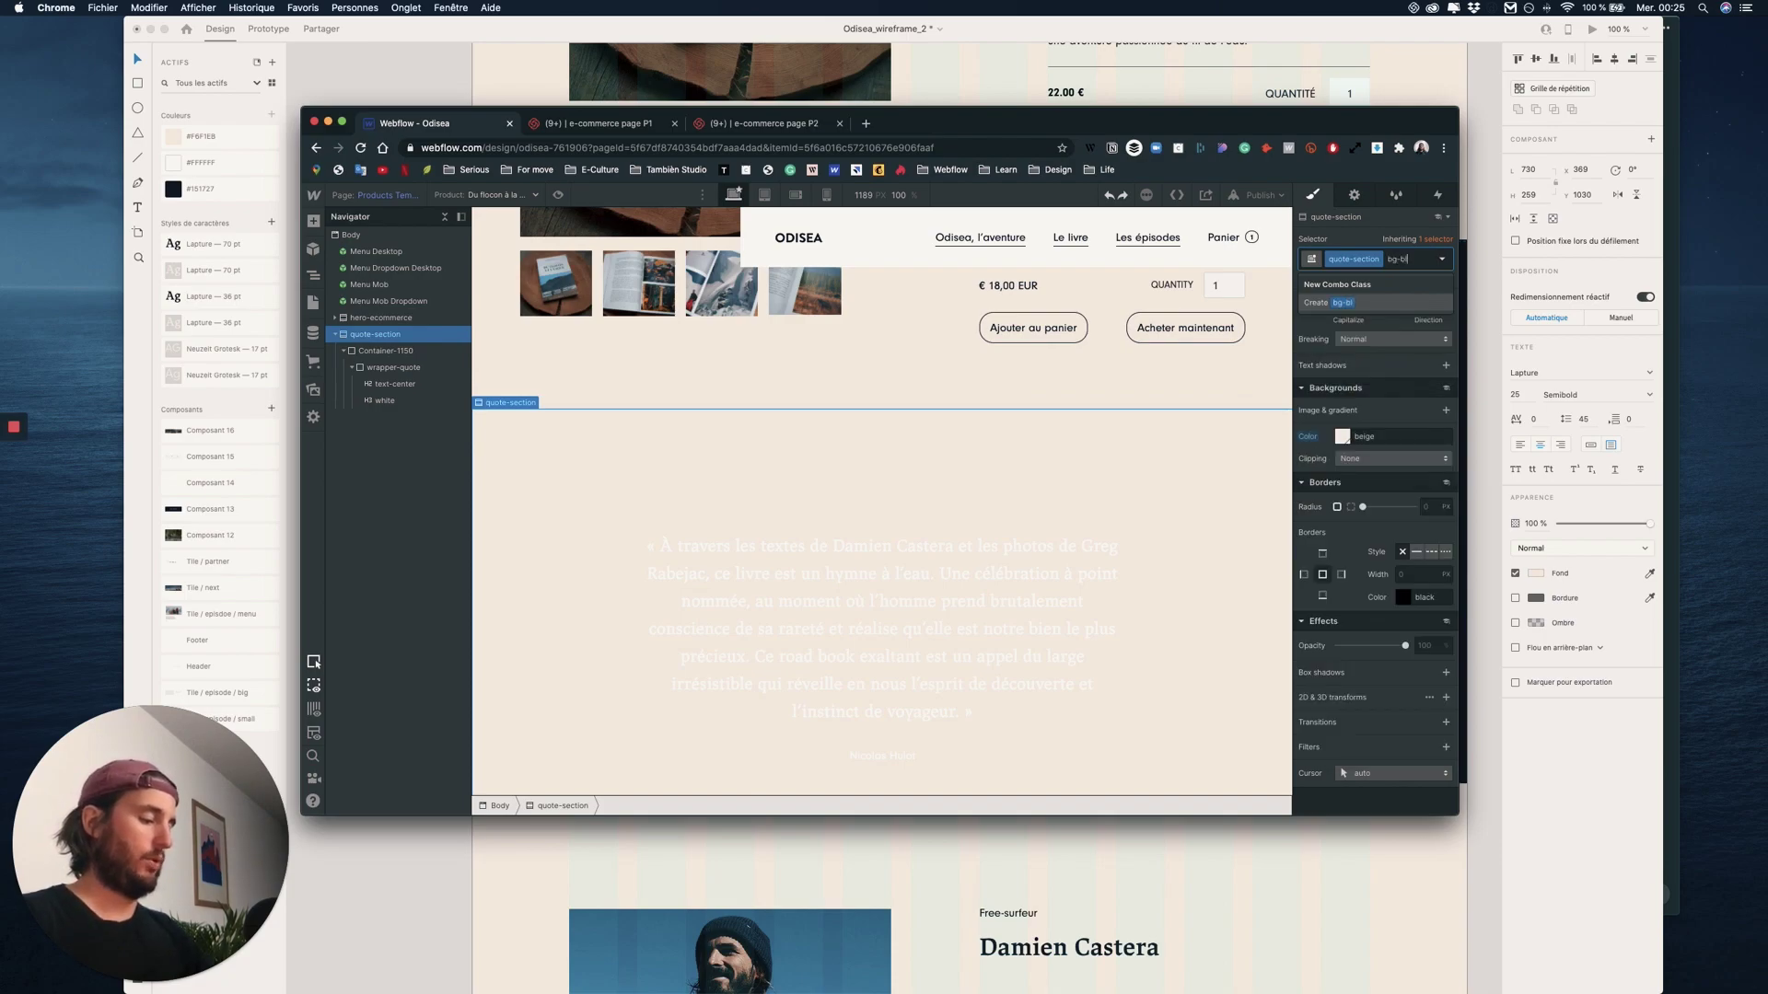
{"action": "type", "text": "ue"}
{"action": "key", "text": "Return"}
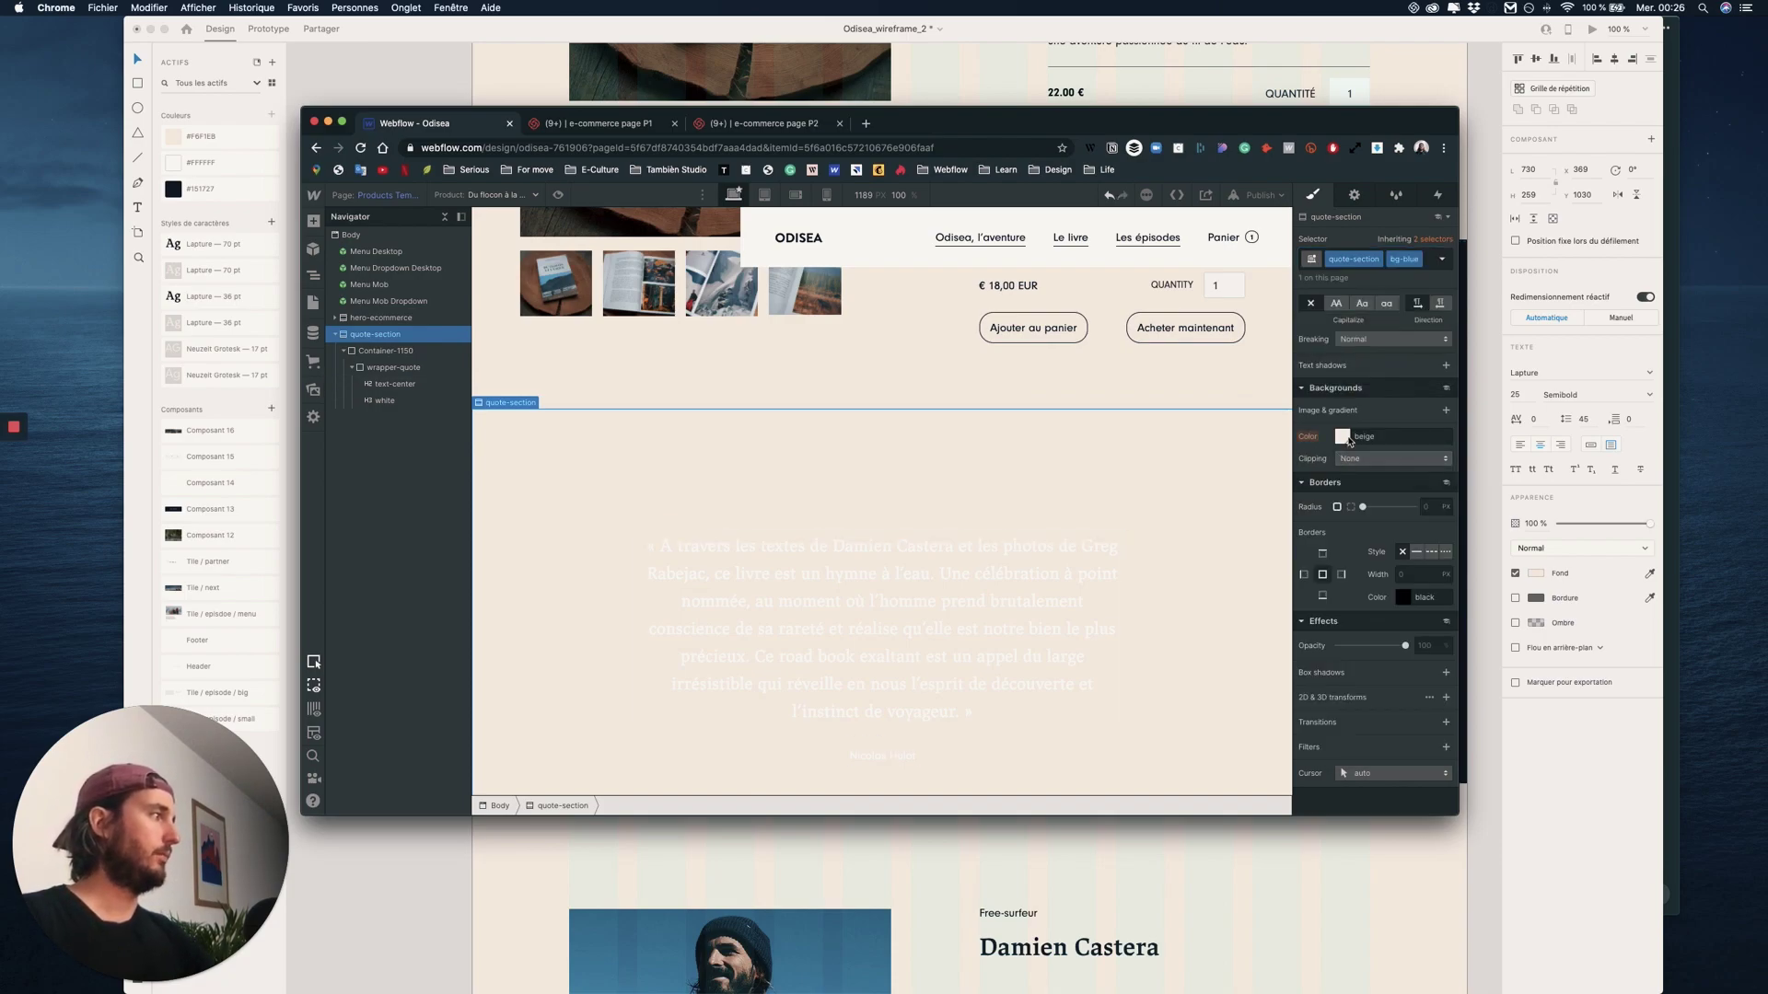
{"action": "left_click", "coordinate": [1343, 437]}
{"action": "left_click", "coordinate": [1367, 651]}
{"action": "left_click", "coordinate": [904, 526]}
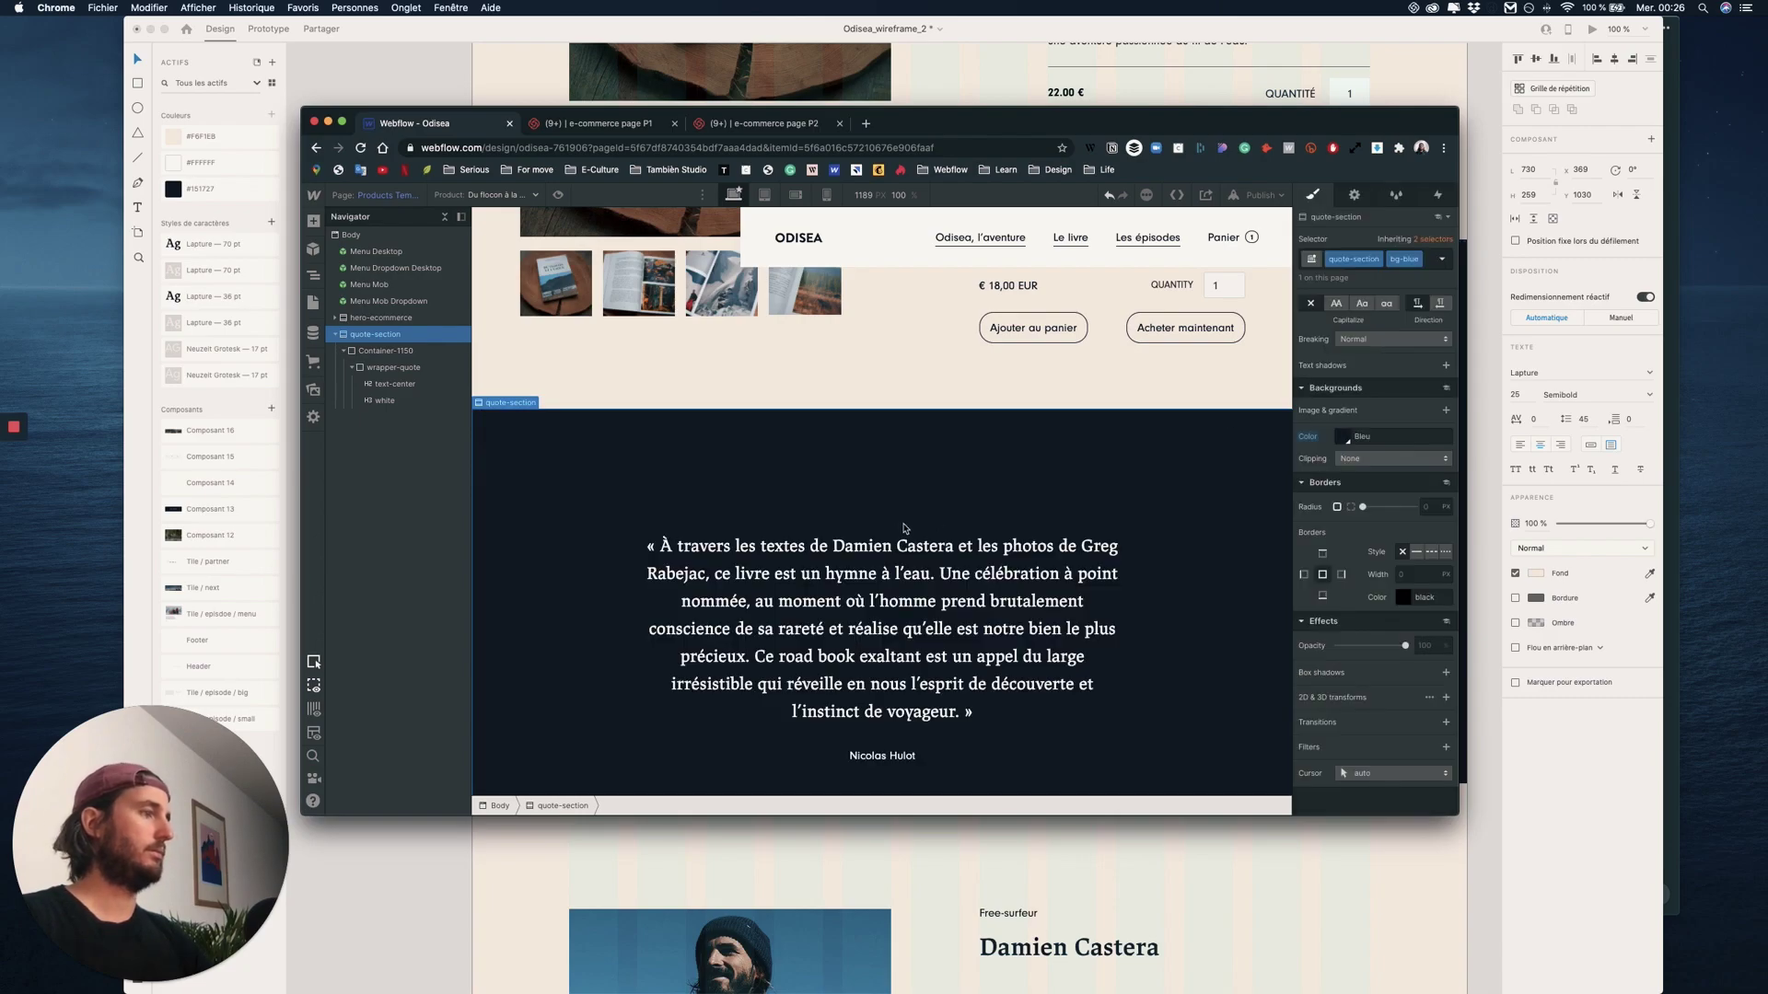
- Check the quote section's layout on desktop and at the tablet, mobile landscape and mobile portrait breakpoints
{"action": "scroll", "coordinate": [903, 529], "scroll_direction": "down", "scroll_amount": 2}
{"action": "scroll", "coordinate": [957, 444], "scroll_direction": "up", "scroll_amount": 5}
{"action": "scroll", "coordinate": [957, 444], "scroll_direction": "down", "scroll_amount": 5}
{"action": "scroll", "coordinate": [958, 443], "scroll_direction": "up", "scroll_amount": 1}
{"action": "left_click", "coordinate": [764, 194]}
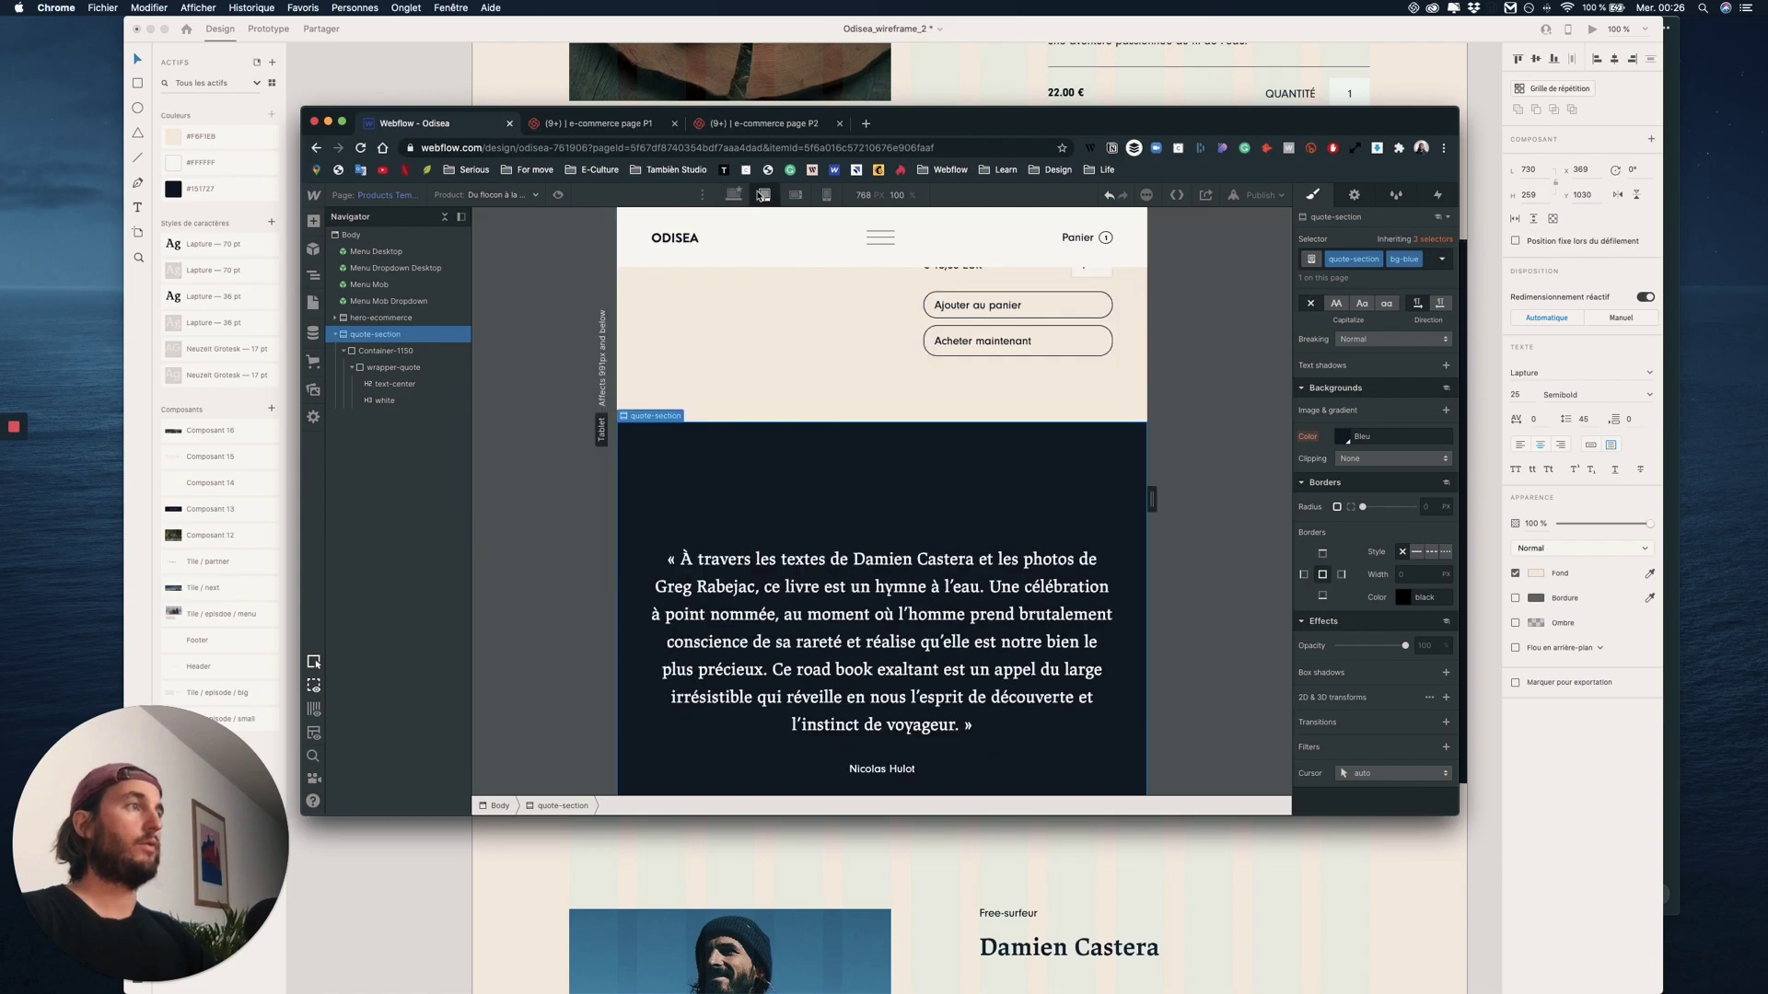
{"action": "left_click", "coordinate": [796, 194]}
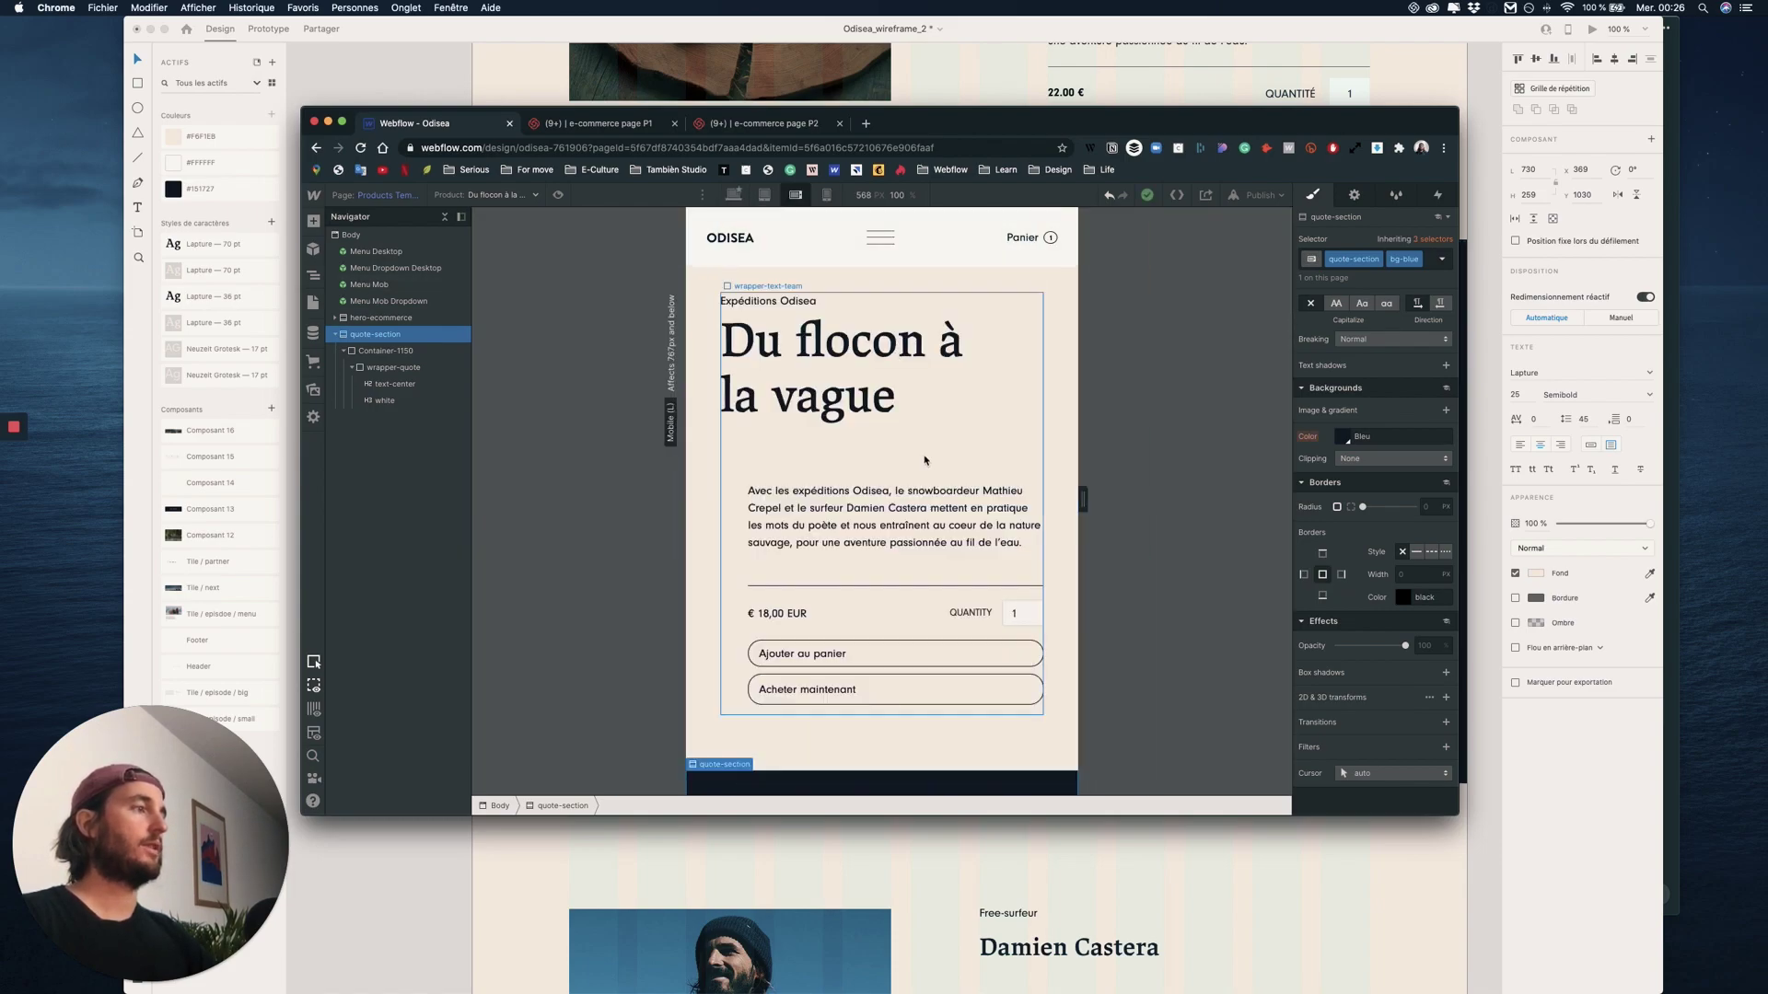
{"action": "scroll", "coordinate": [926, 460], "scroll_direction": "down", "scroll_amount": 5}
{"action": "scroll", "coordinate": [925, 461], "scroll_direction": "down", "scroll_amount": 4}
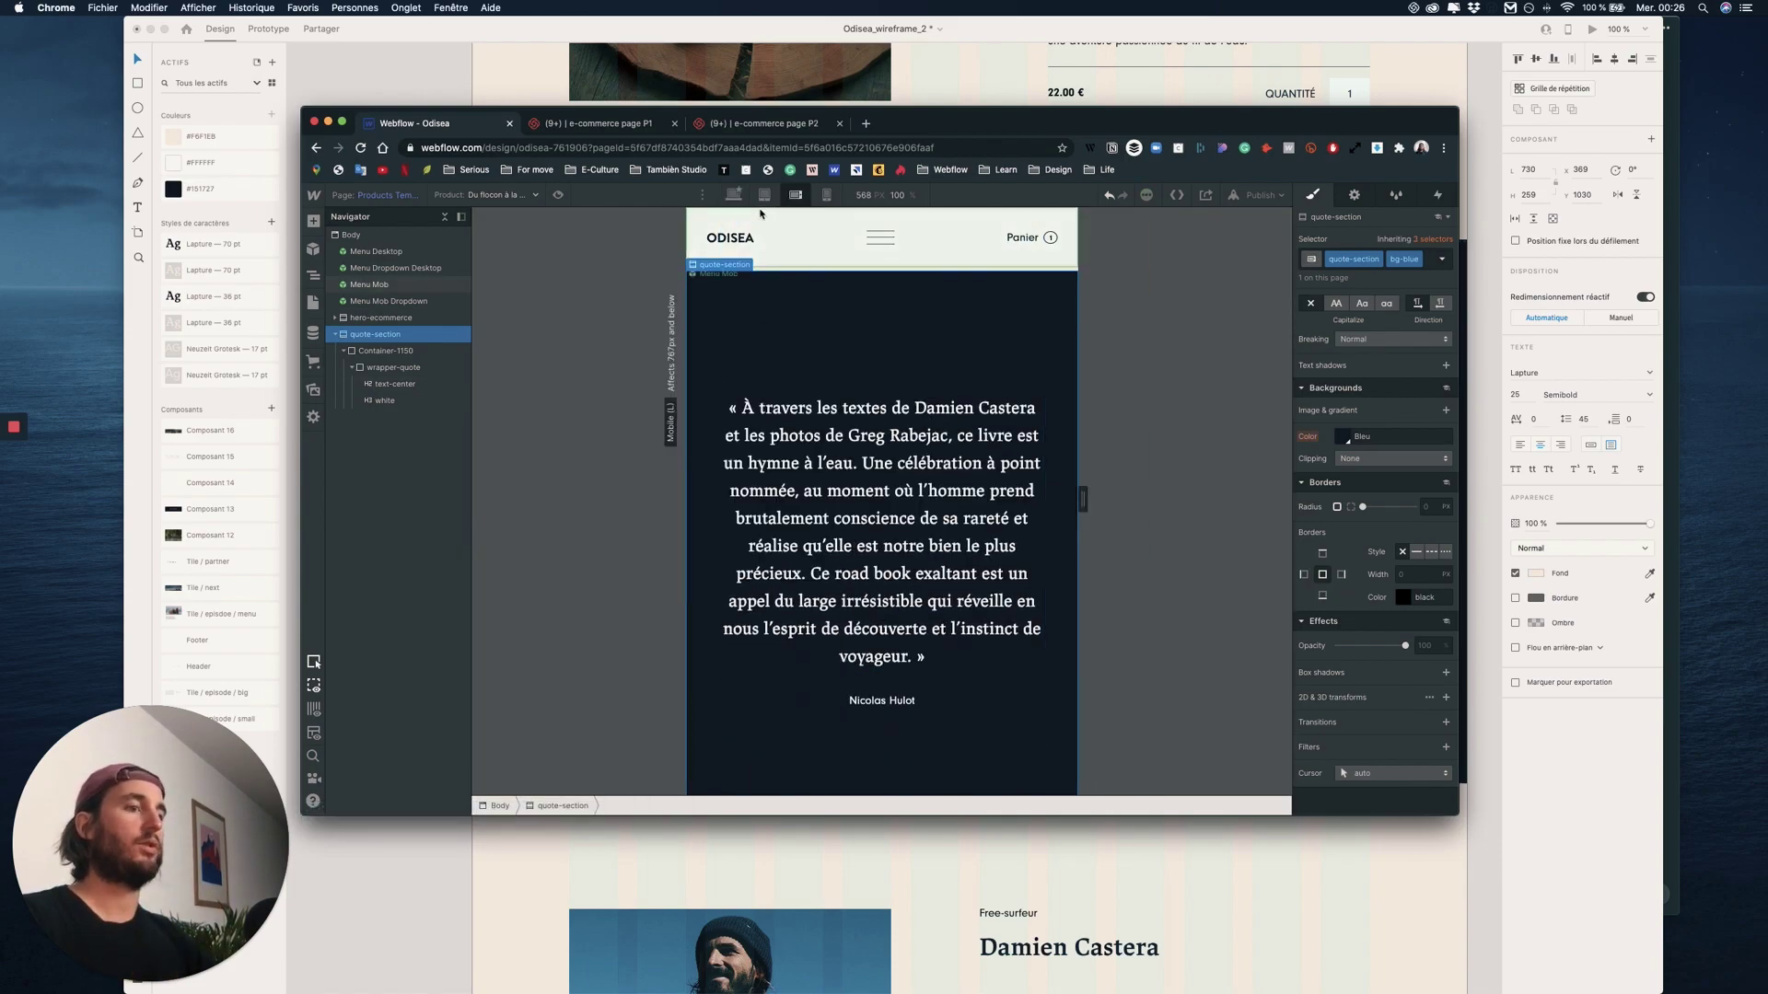
{"action": "left_click", "coordinate": [825, 194]}
{"action": "scroll", "coordinate": [923, 398], "scroll_direction": "down", "scroll_amount": 3}
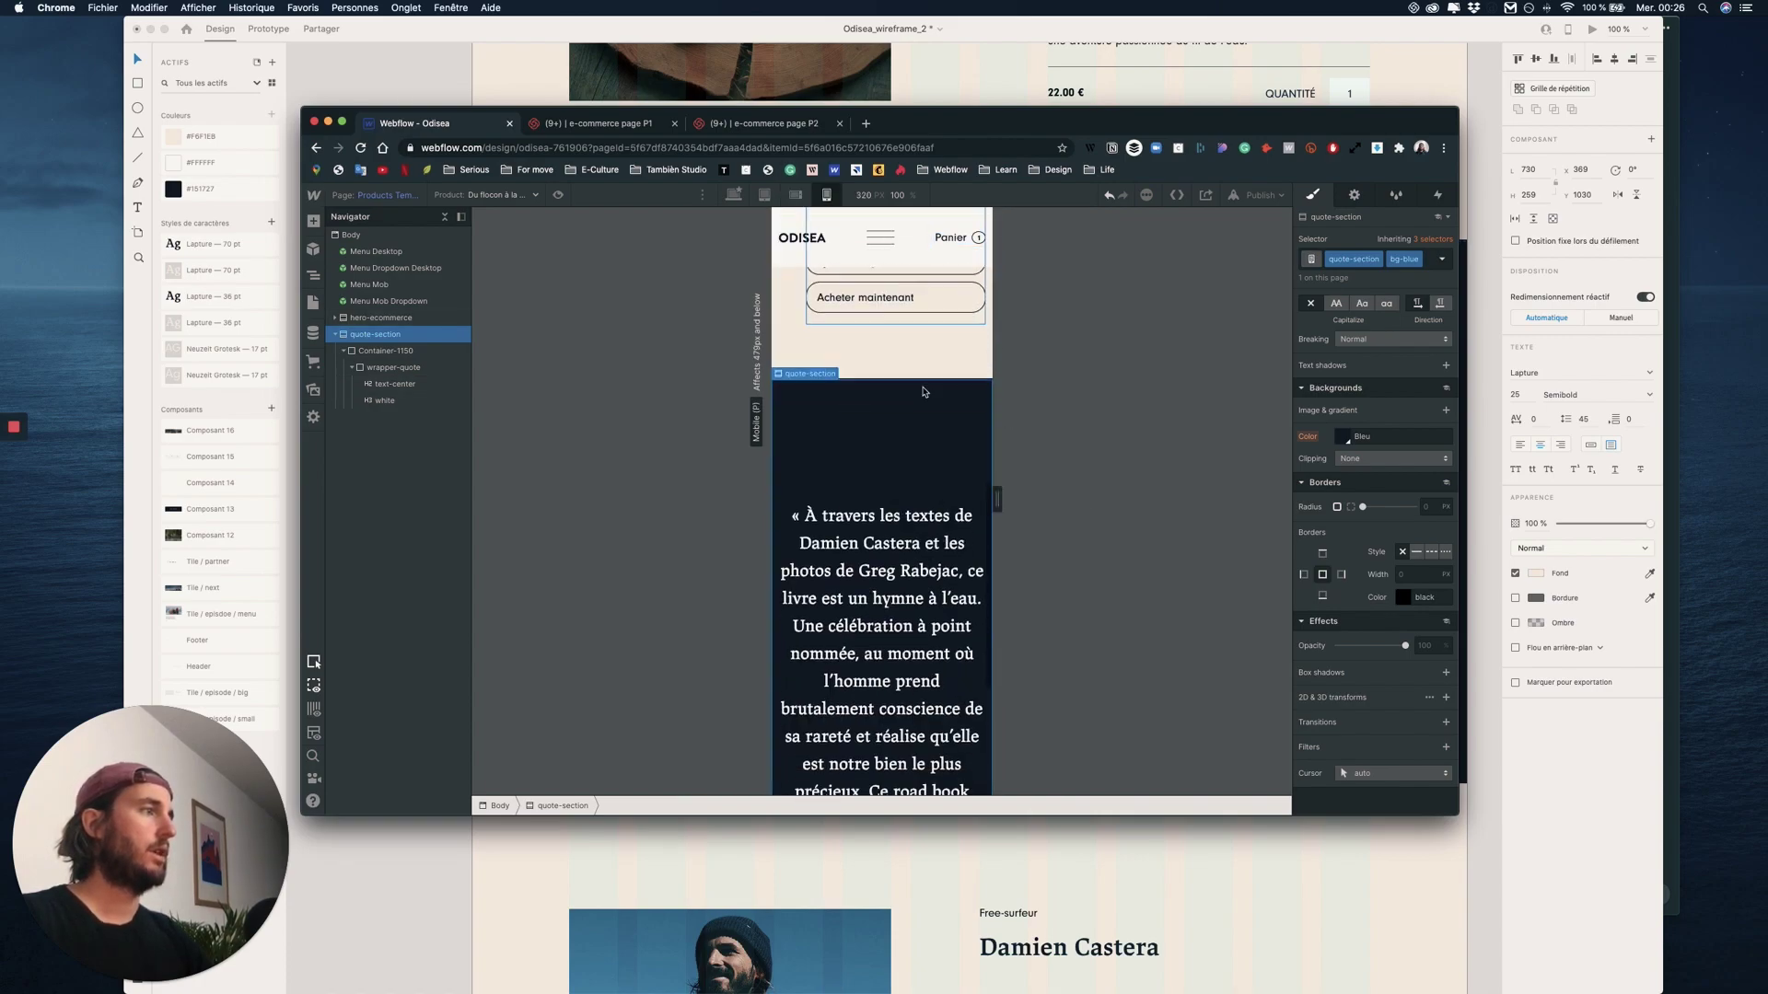
{"action": "left_click", "coordinate": [795, 195]}
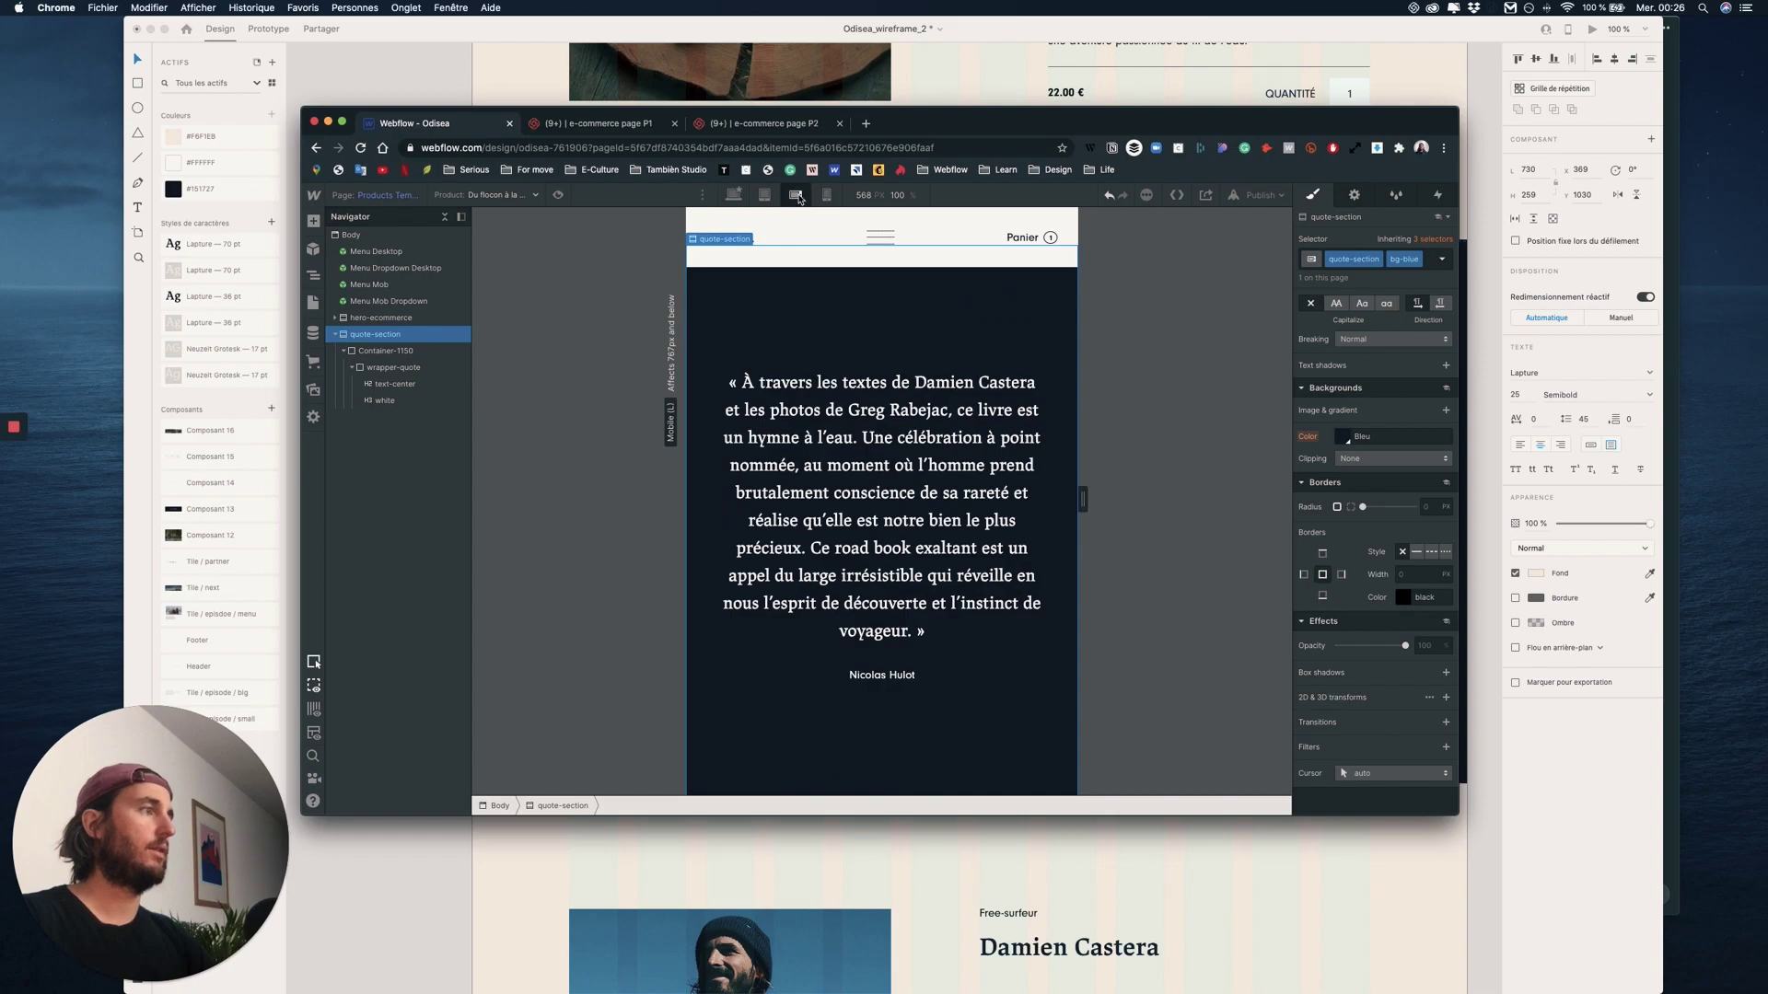
- At the mobile portrait breakpoint, set the quote heading's font size to 17 px and line height to 30 px
{"action": "left_click", "coordinate": [827, 194]}
{"action": "left_click", "coordinate": [912, 424]}
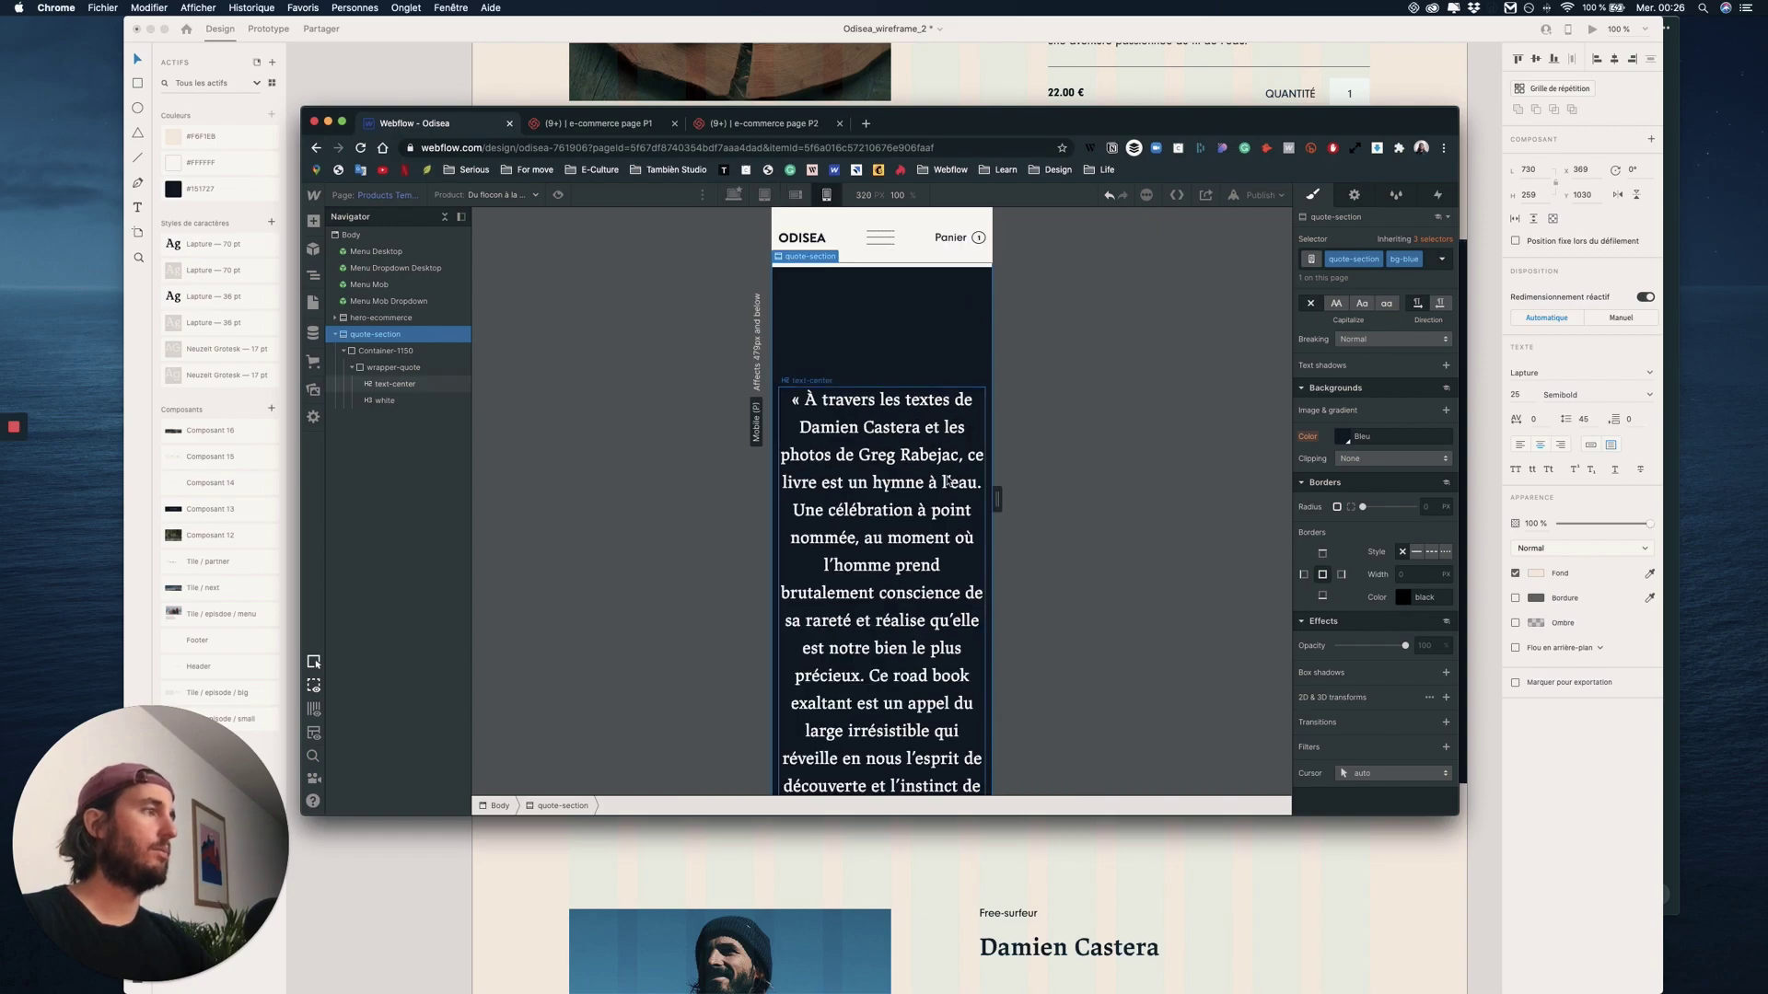
{"action": "scroll", "coordinate": [1365, 396], "scroll_direction": "up", "scroll_amount": 5}
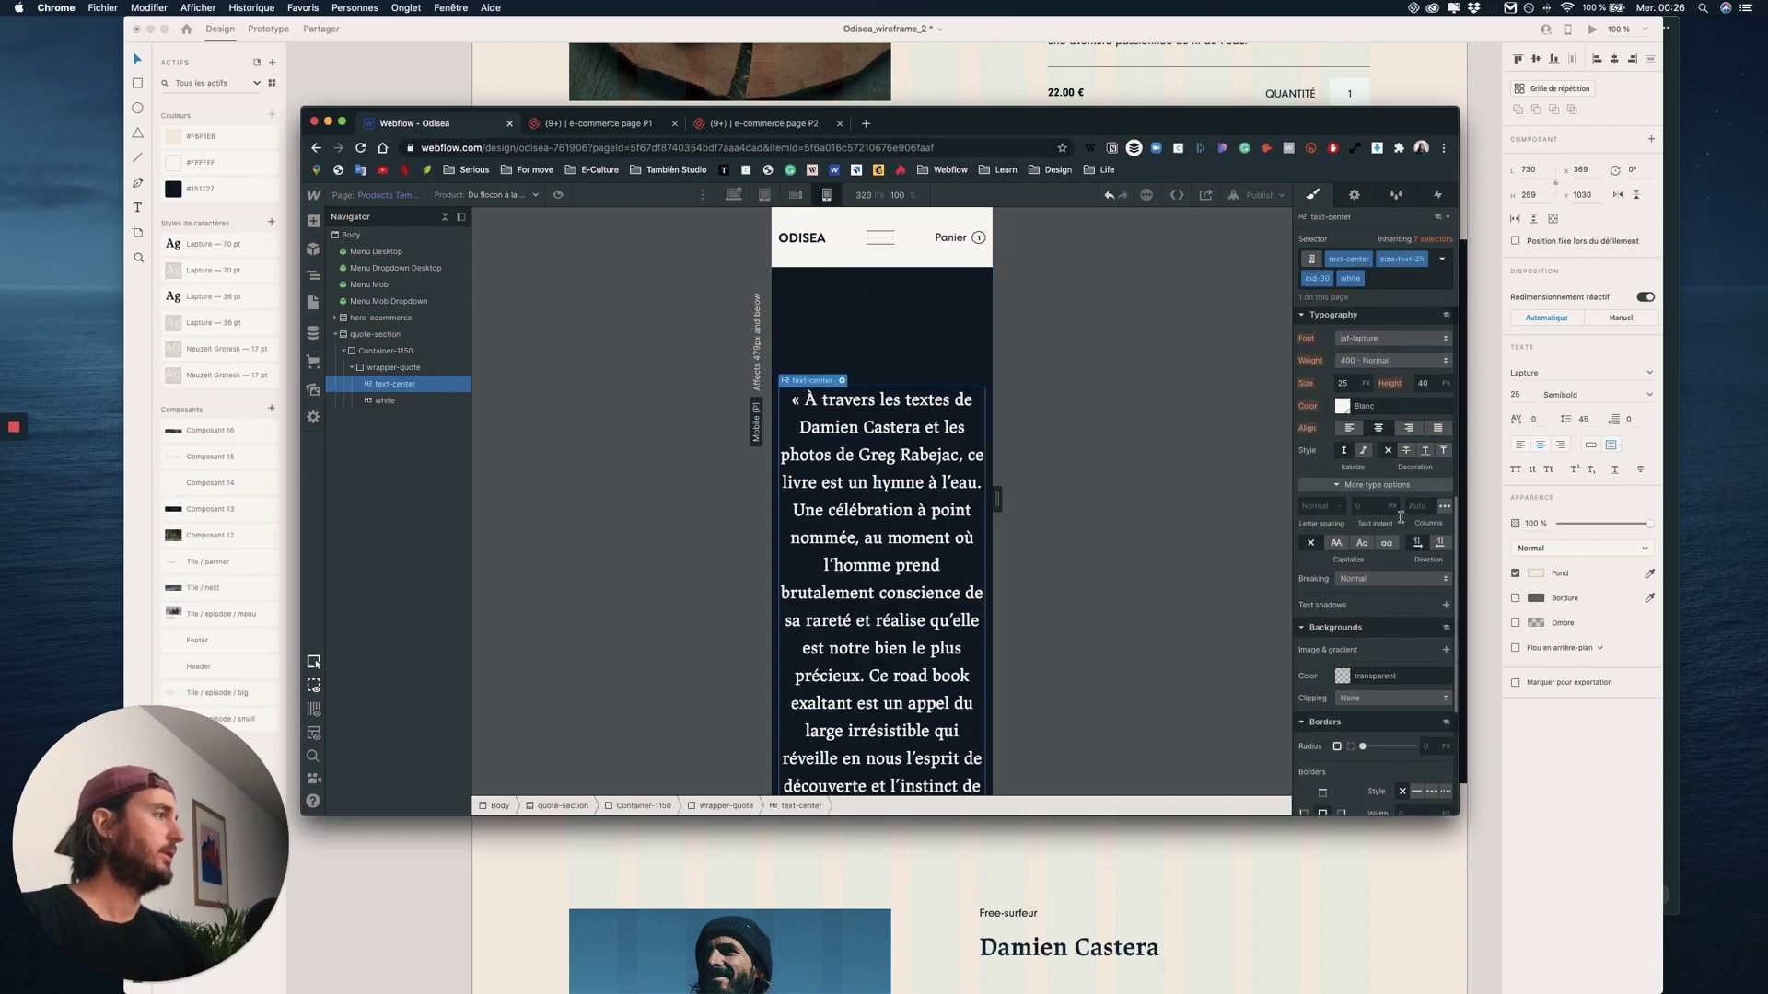
{"action": "left_click", "coordinate": [1356, 385]}
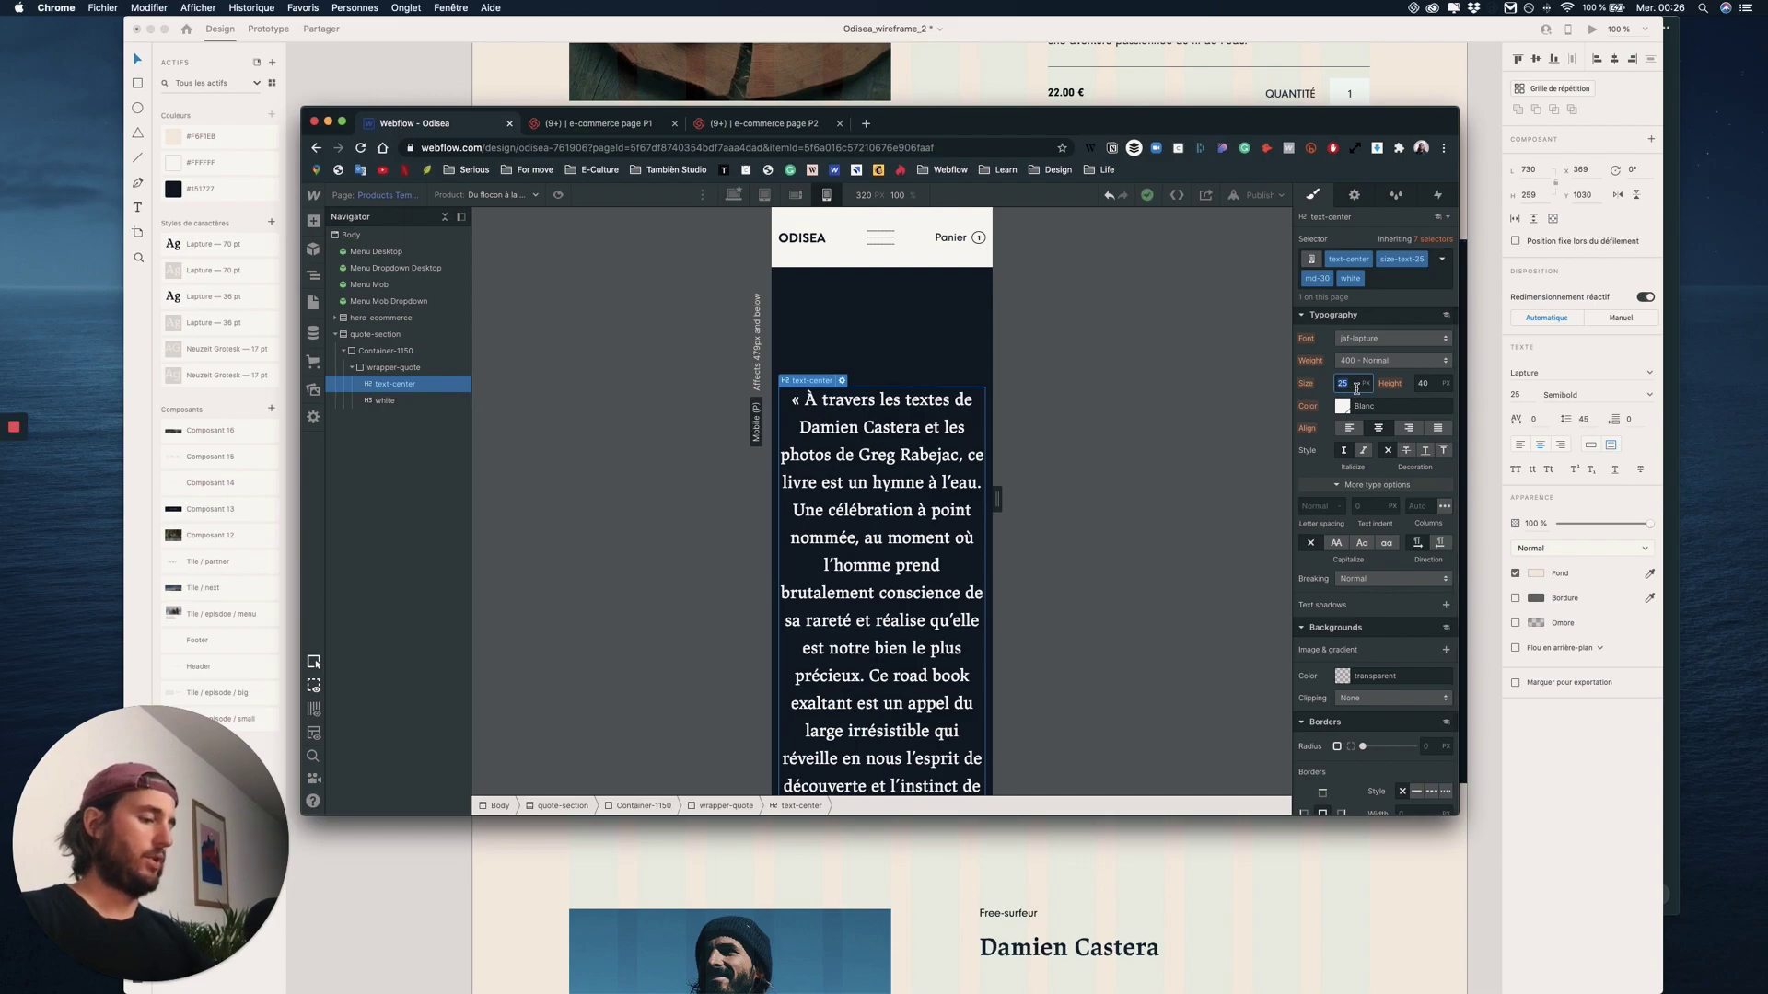
{"action": "type", "text": "27"}
{"action": "key", "text": "Return"}
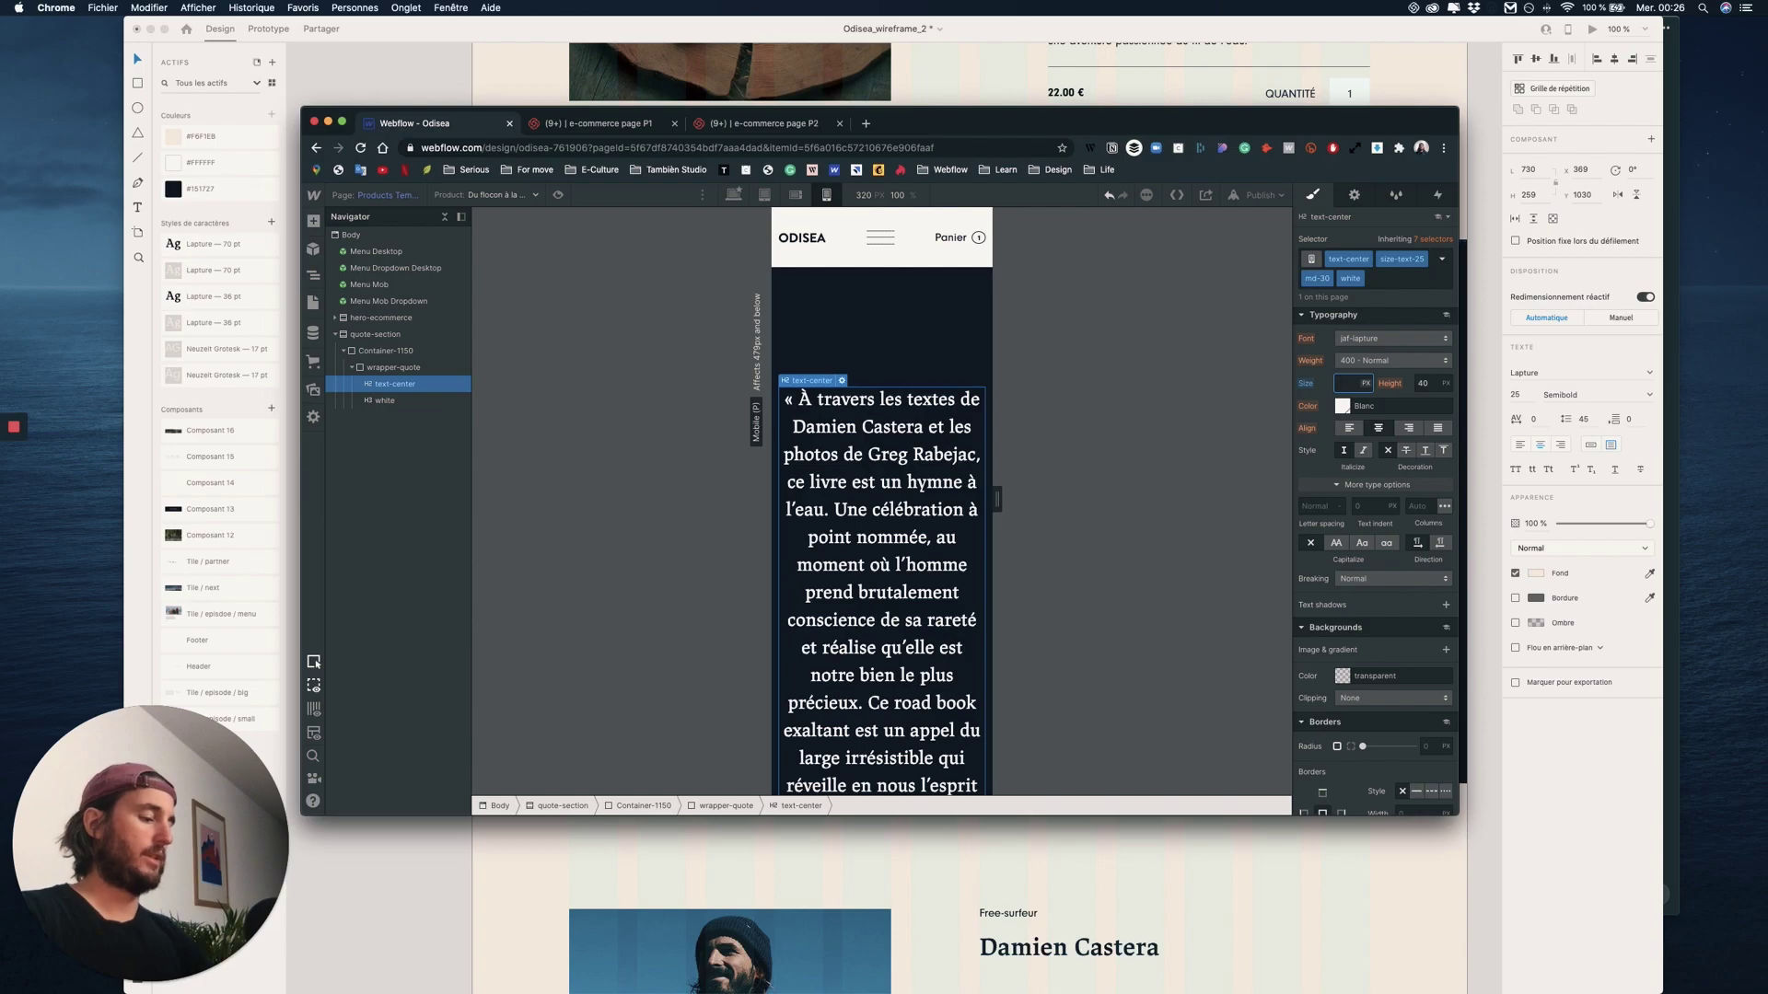
{"action": "key", "text": "Return"}
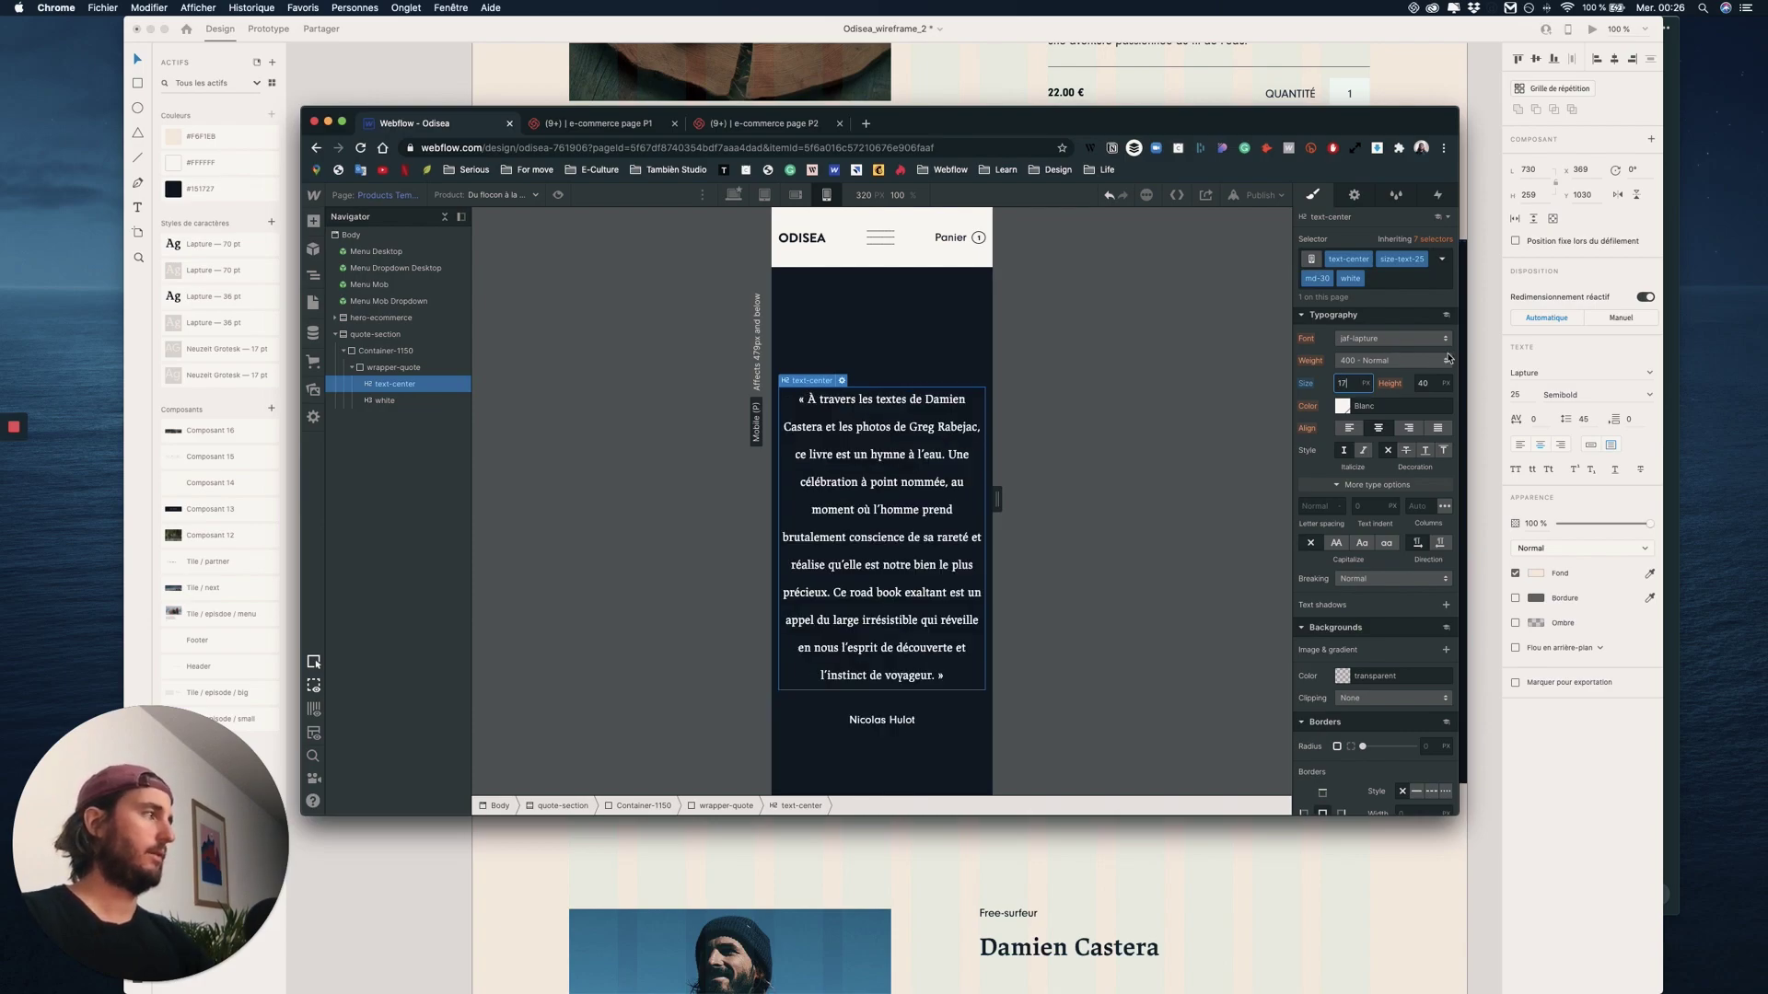
{"action": "left_click", "coordinate": [1445, 386]}
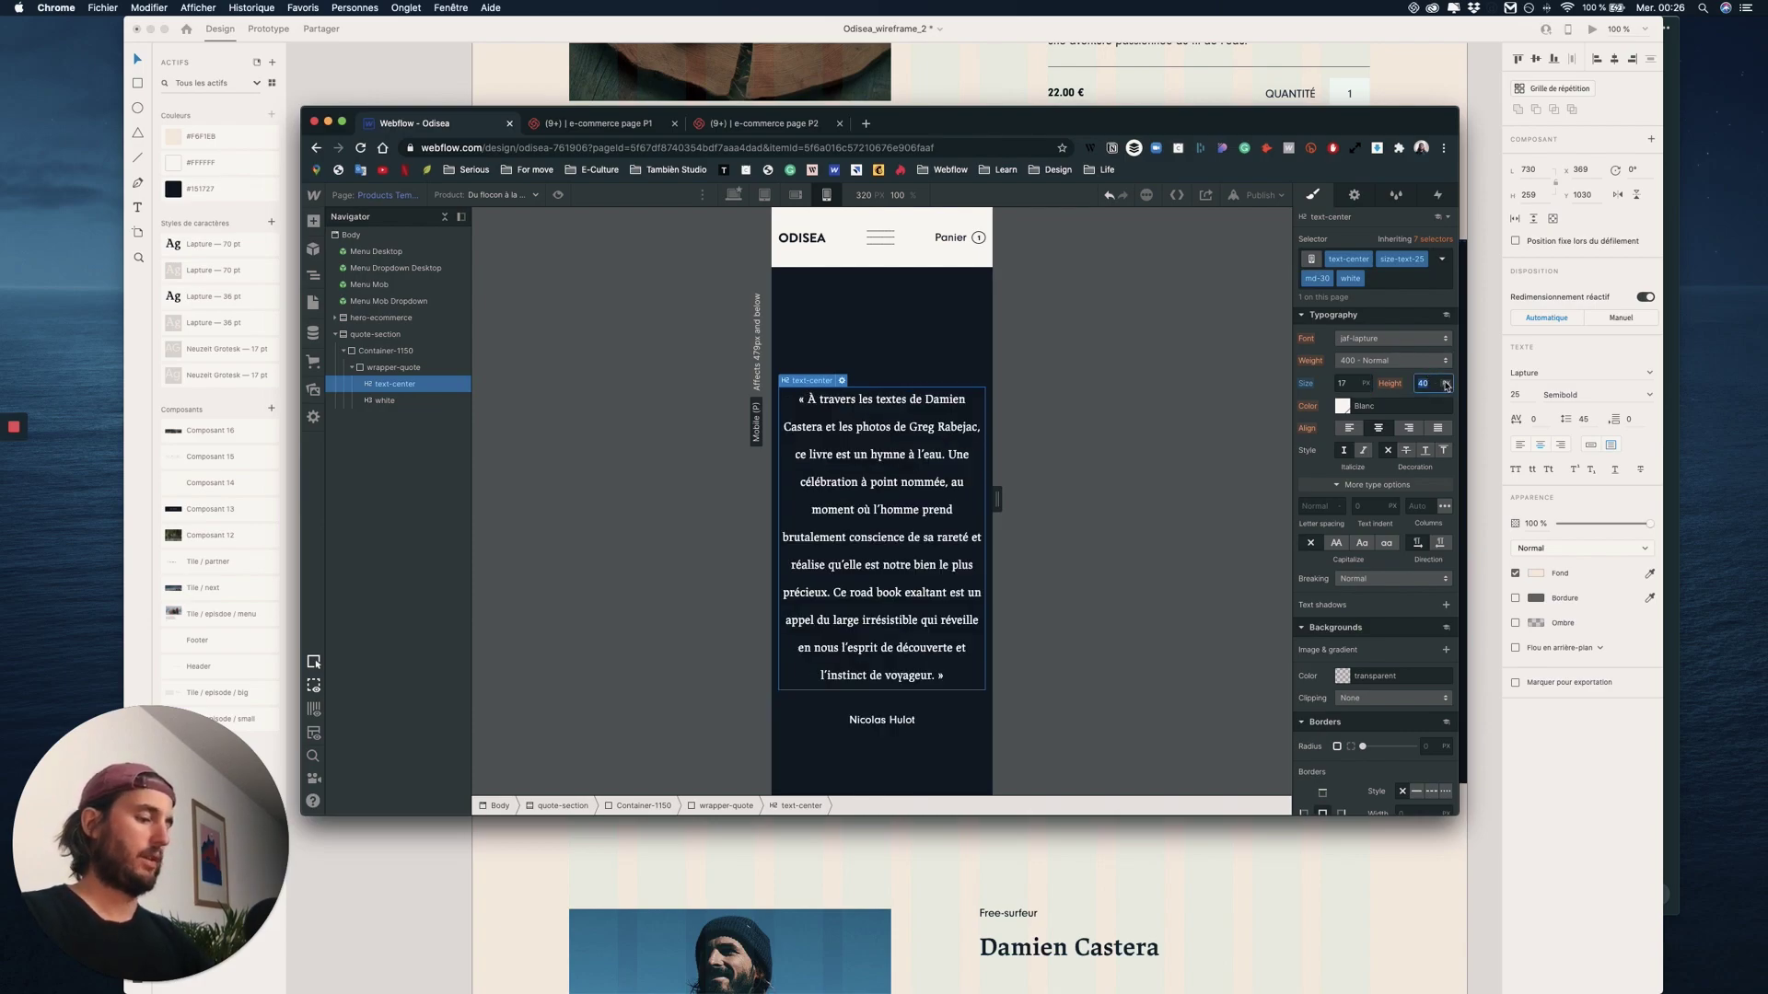
{"action": "type", "text": "30"}
{"action": "key", "text": "Return"}
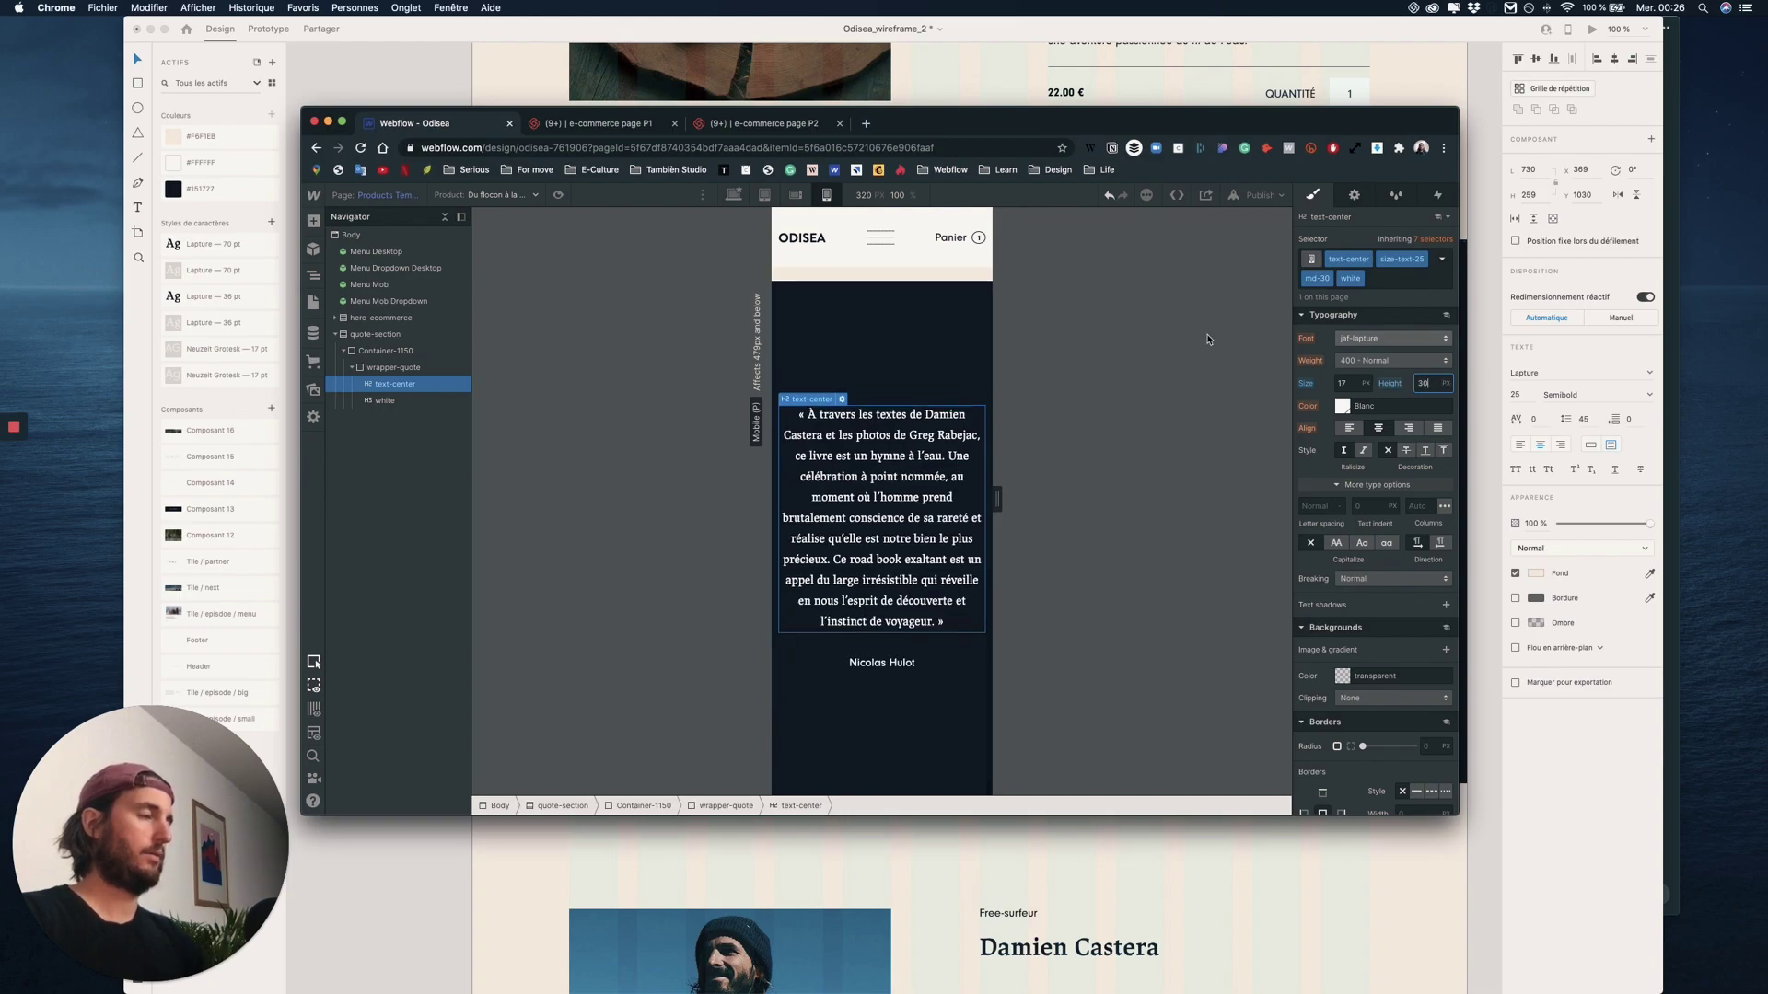
- Review the quote section on mobile portrait, mobile landscape and tablet, ending at the desktop breakpoint
{"action": "scroll", "coordinate": [919, 424], "scroll_direction": "up", "scroll_amount": 8}
{"action": "scroll", "coordinate": [939, 395], "scroll_direction": "down", "scroll_amount": 4}
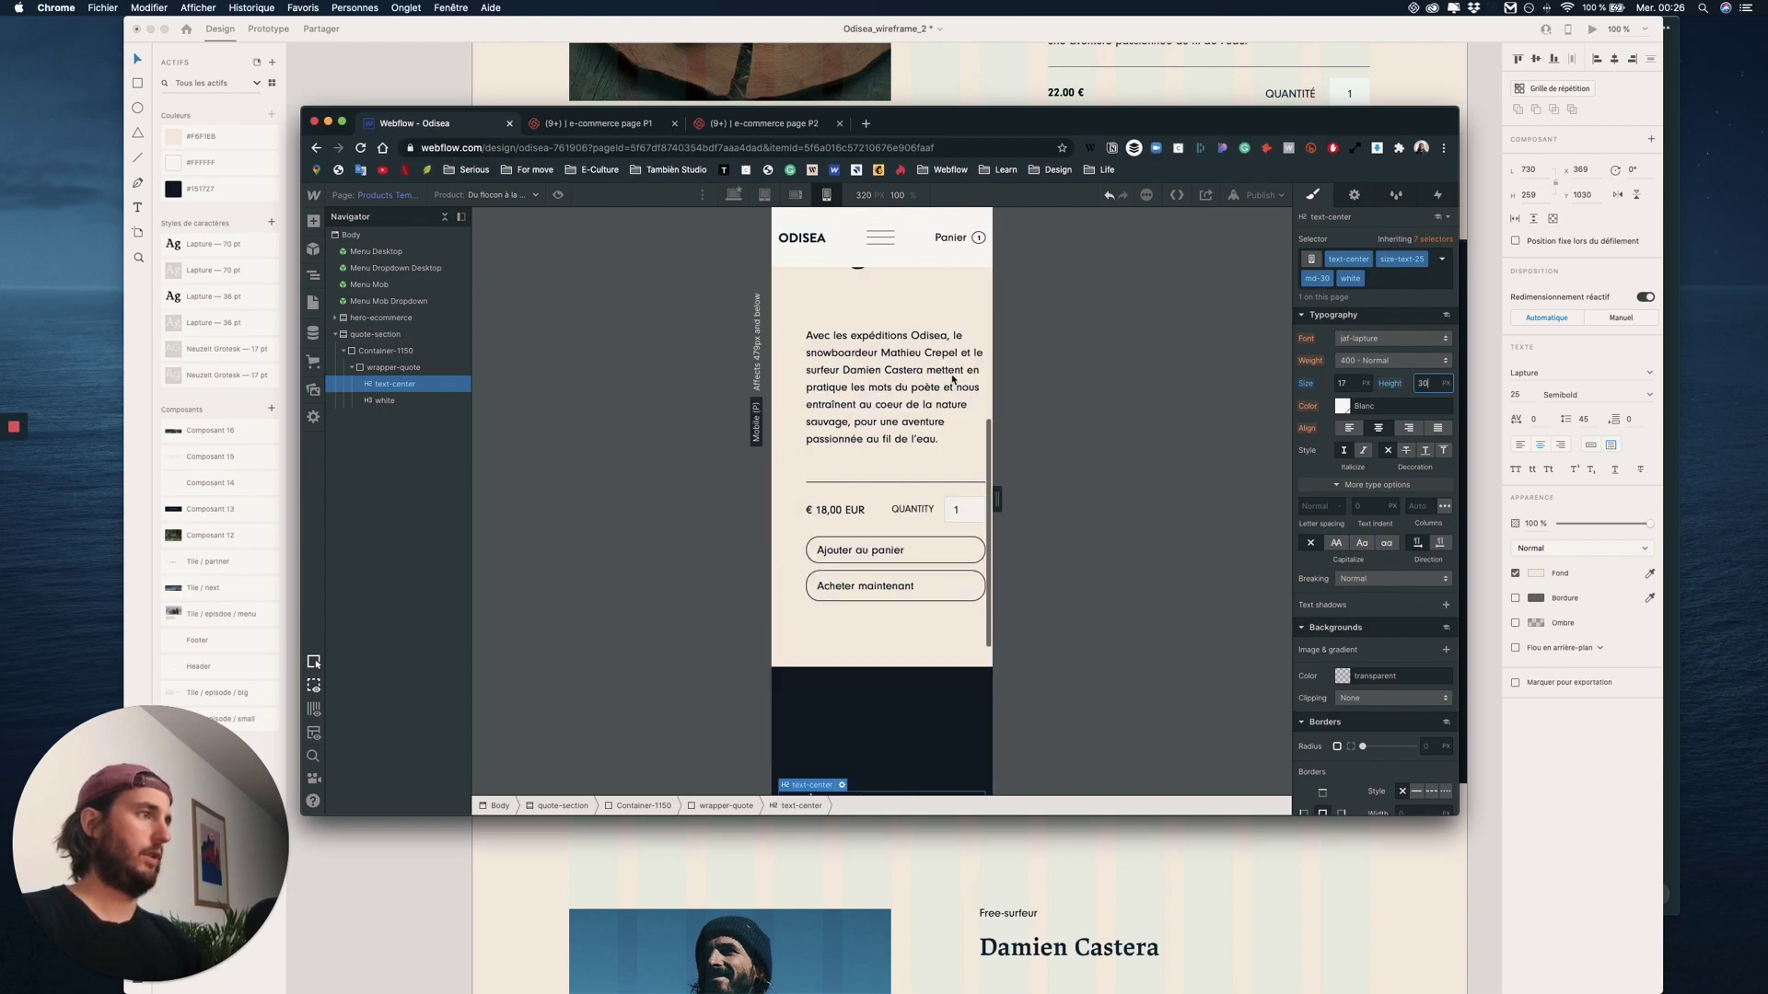
{"action": "scroll", "coordinate": [951, 379], "scroll_direction": "down", "scroll_amount": 3}
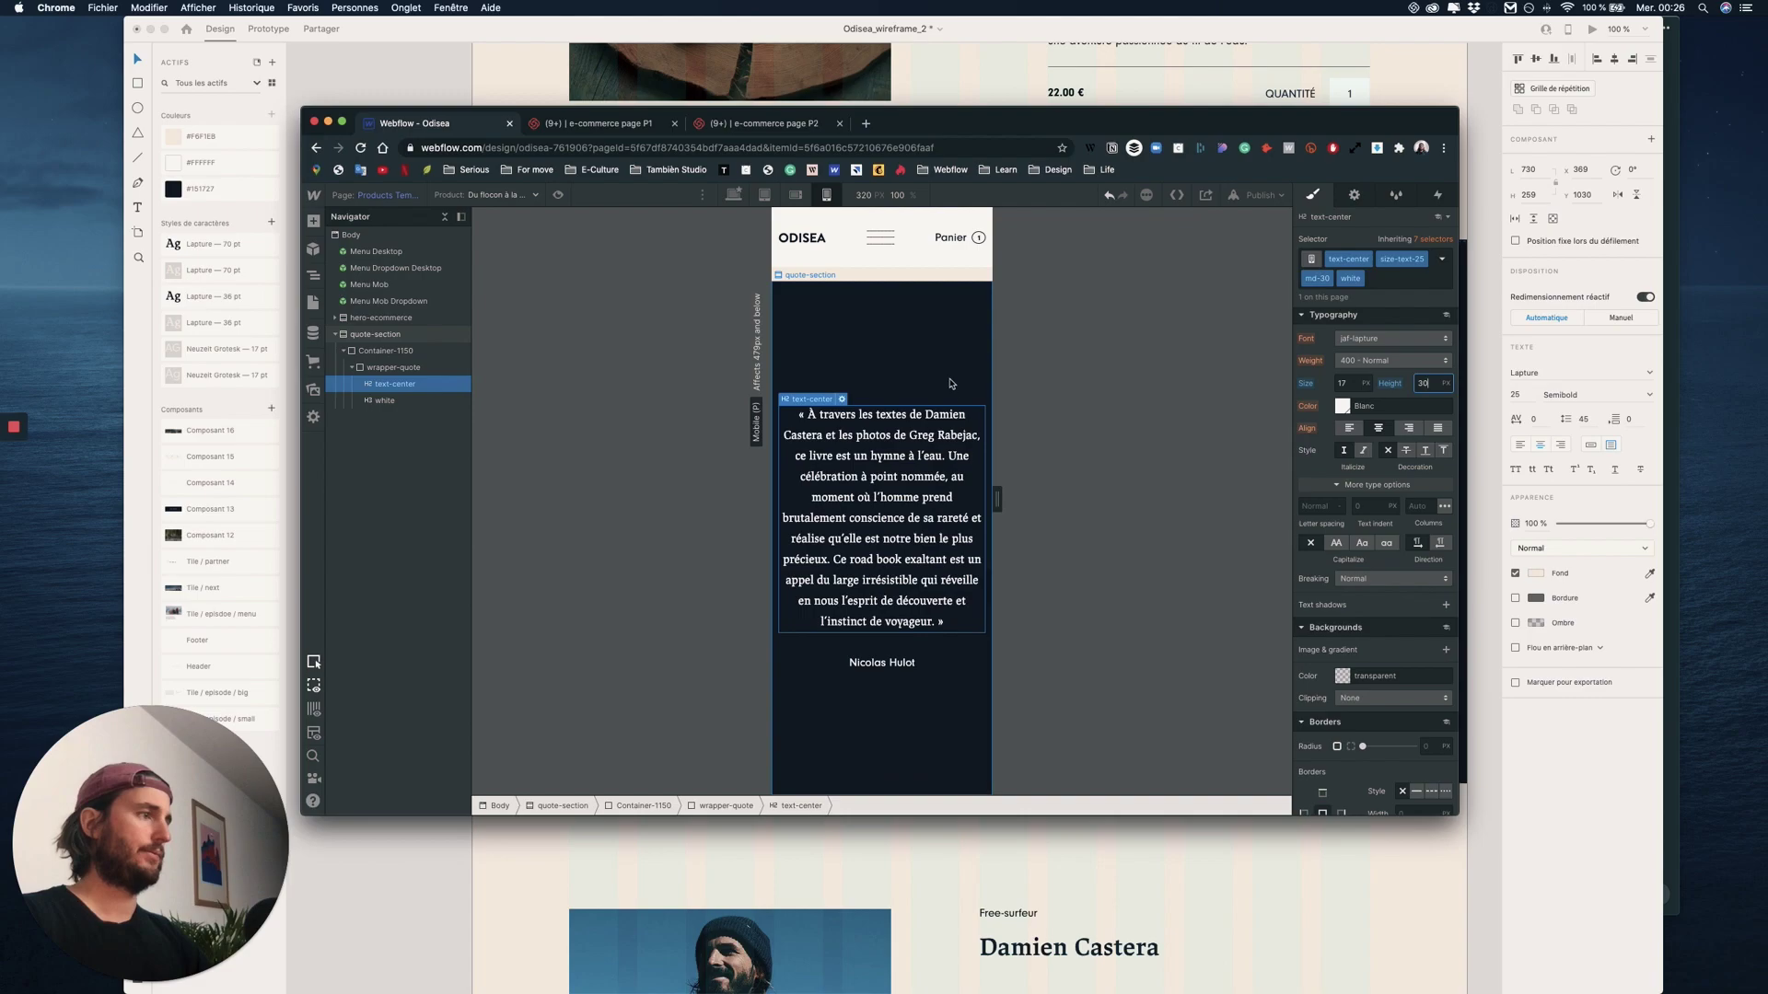
{"action": "left_click", "coordinate": [796, 194]}
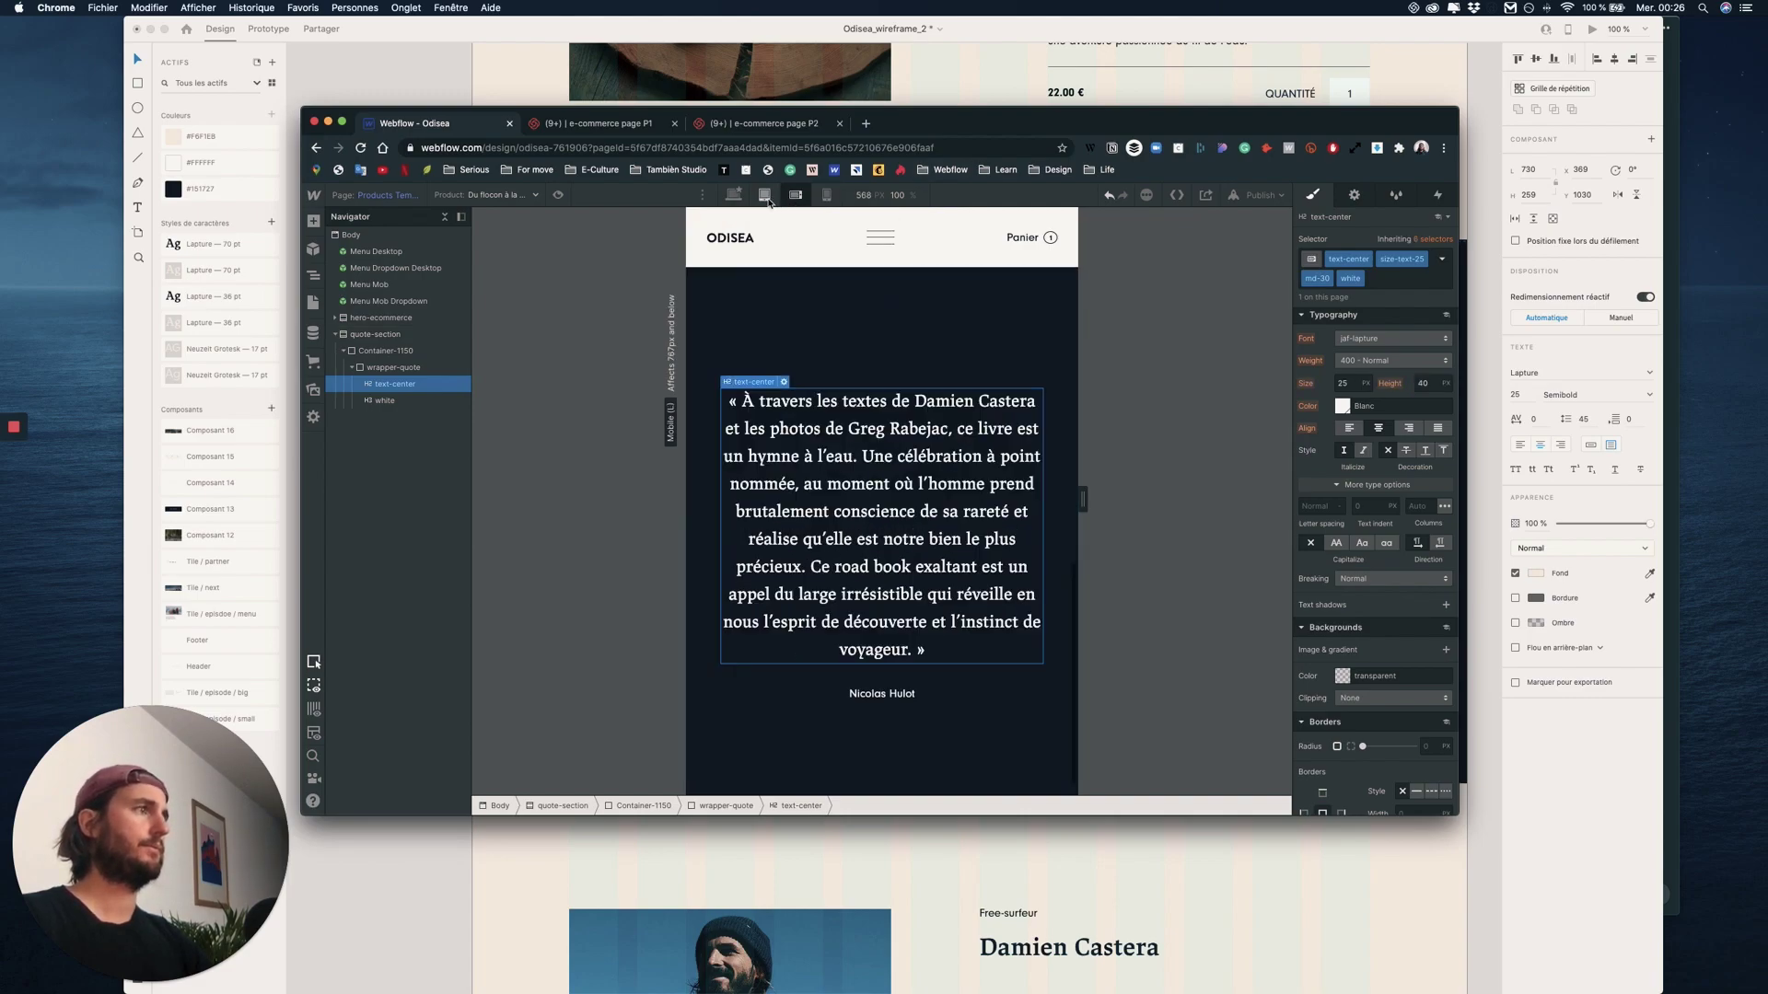
{"action": "left_click", "coordinate": [765, 194]}
{"action": "left_click", "coordinate": [735, 197]}
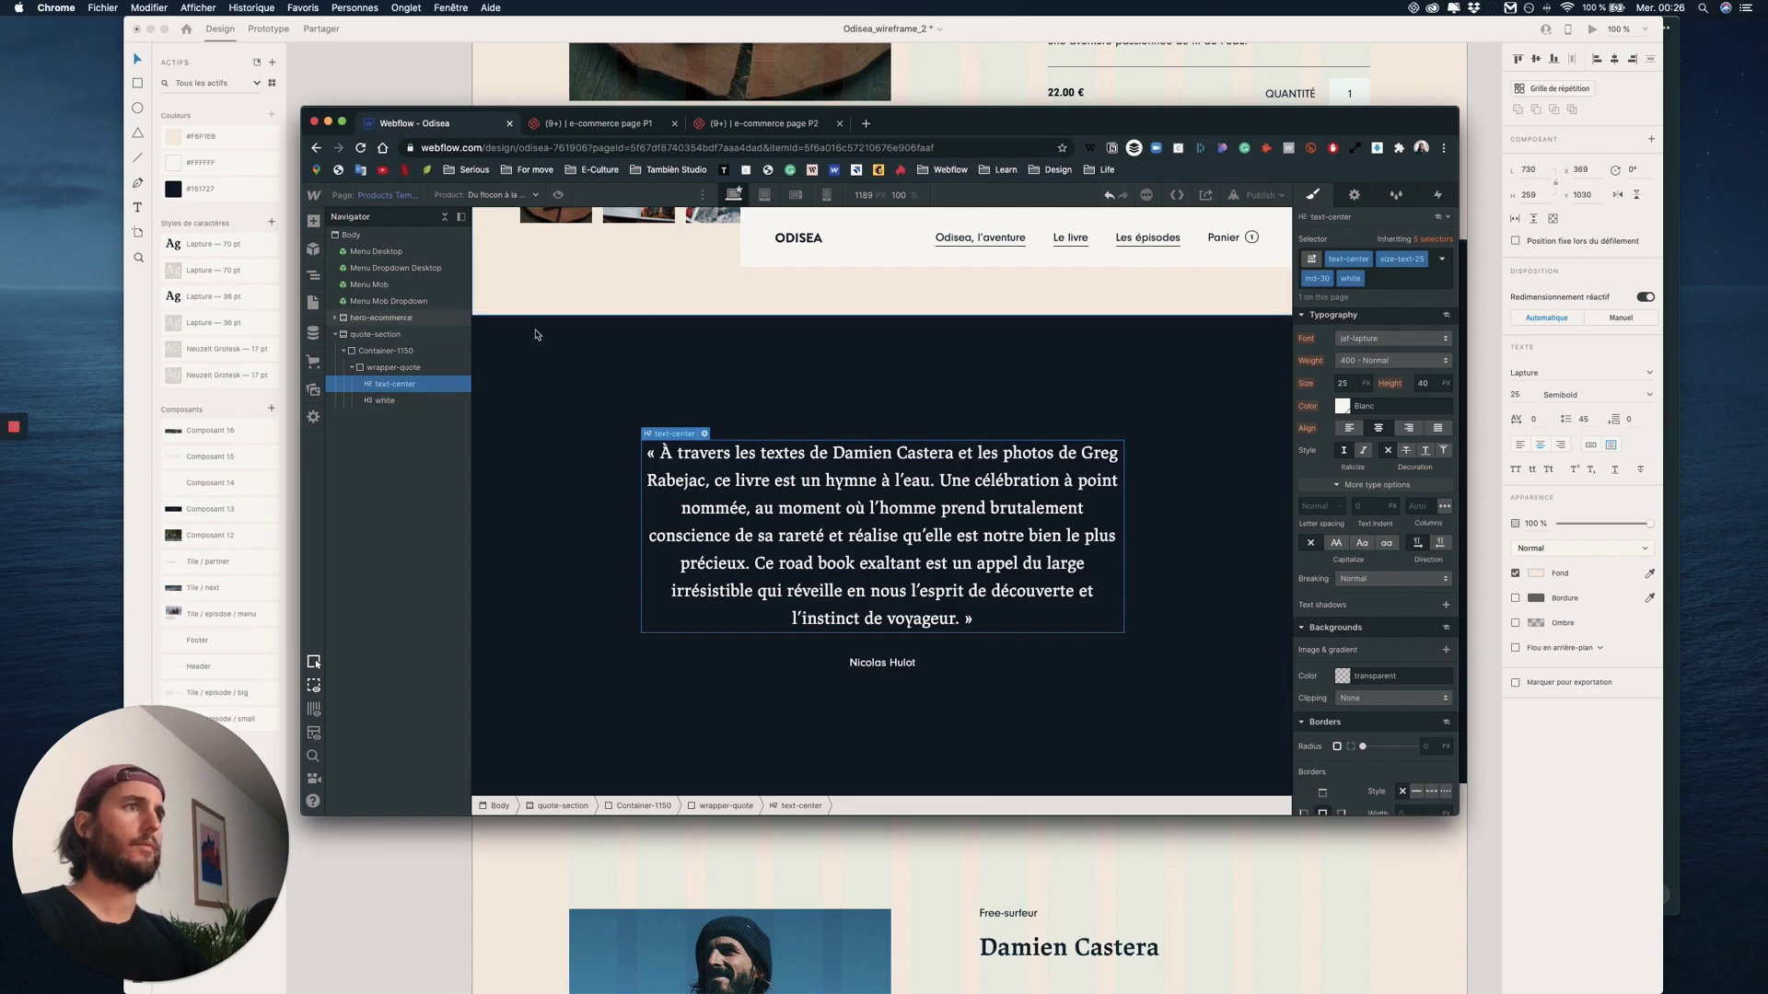
- Switch to the Adobe XD wireframe, examine the presentation blocks below the quote and the other page artboards, and return to Webflow
{"action": "key", "text": "ctrl+Up"}
{"action": "left_click", "coordinate": [718, 543]}
{"action": "scroll", "coordinate": [934, 591], "scroll_direction": "down", "scroll_amount": 6}
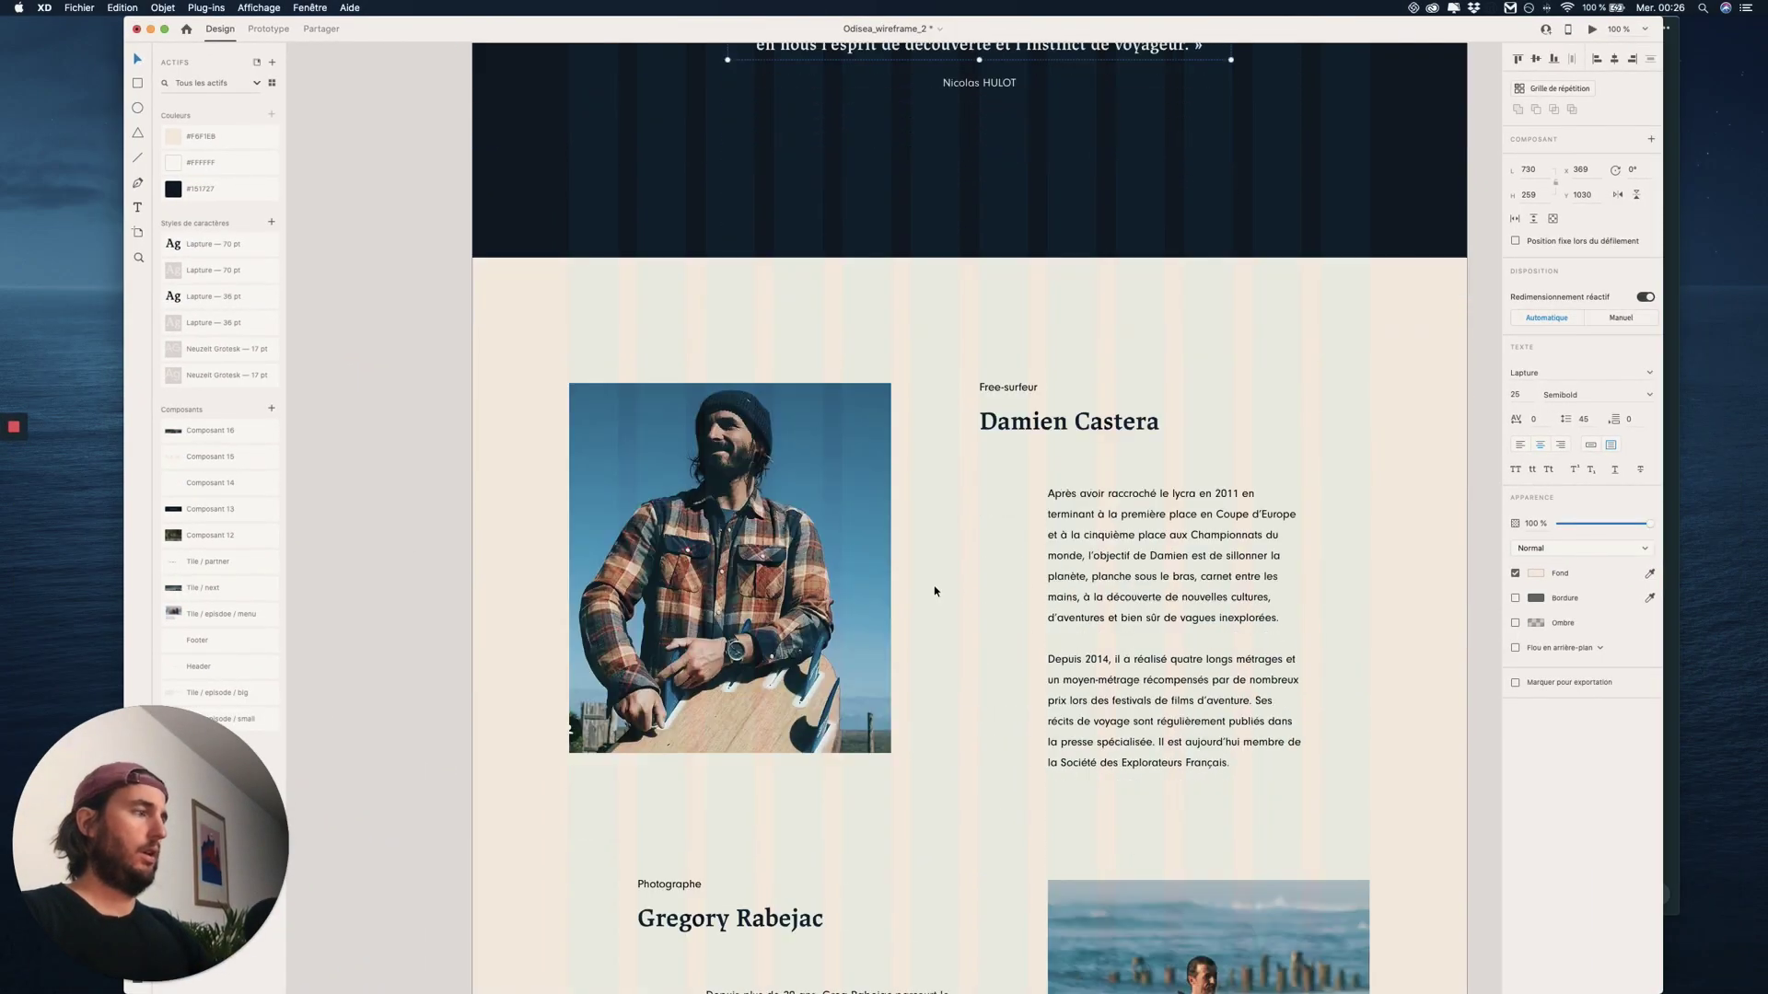
{"action": "left_click", "coordinate": [968, 550]}
{"action": "key", "text": "super+minus"}
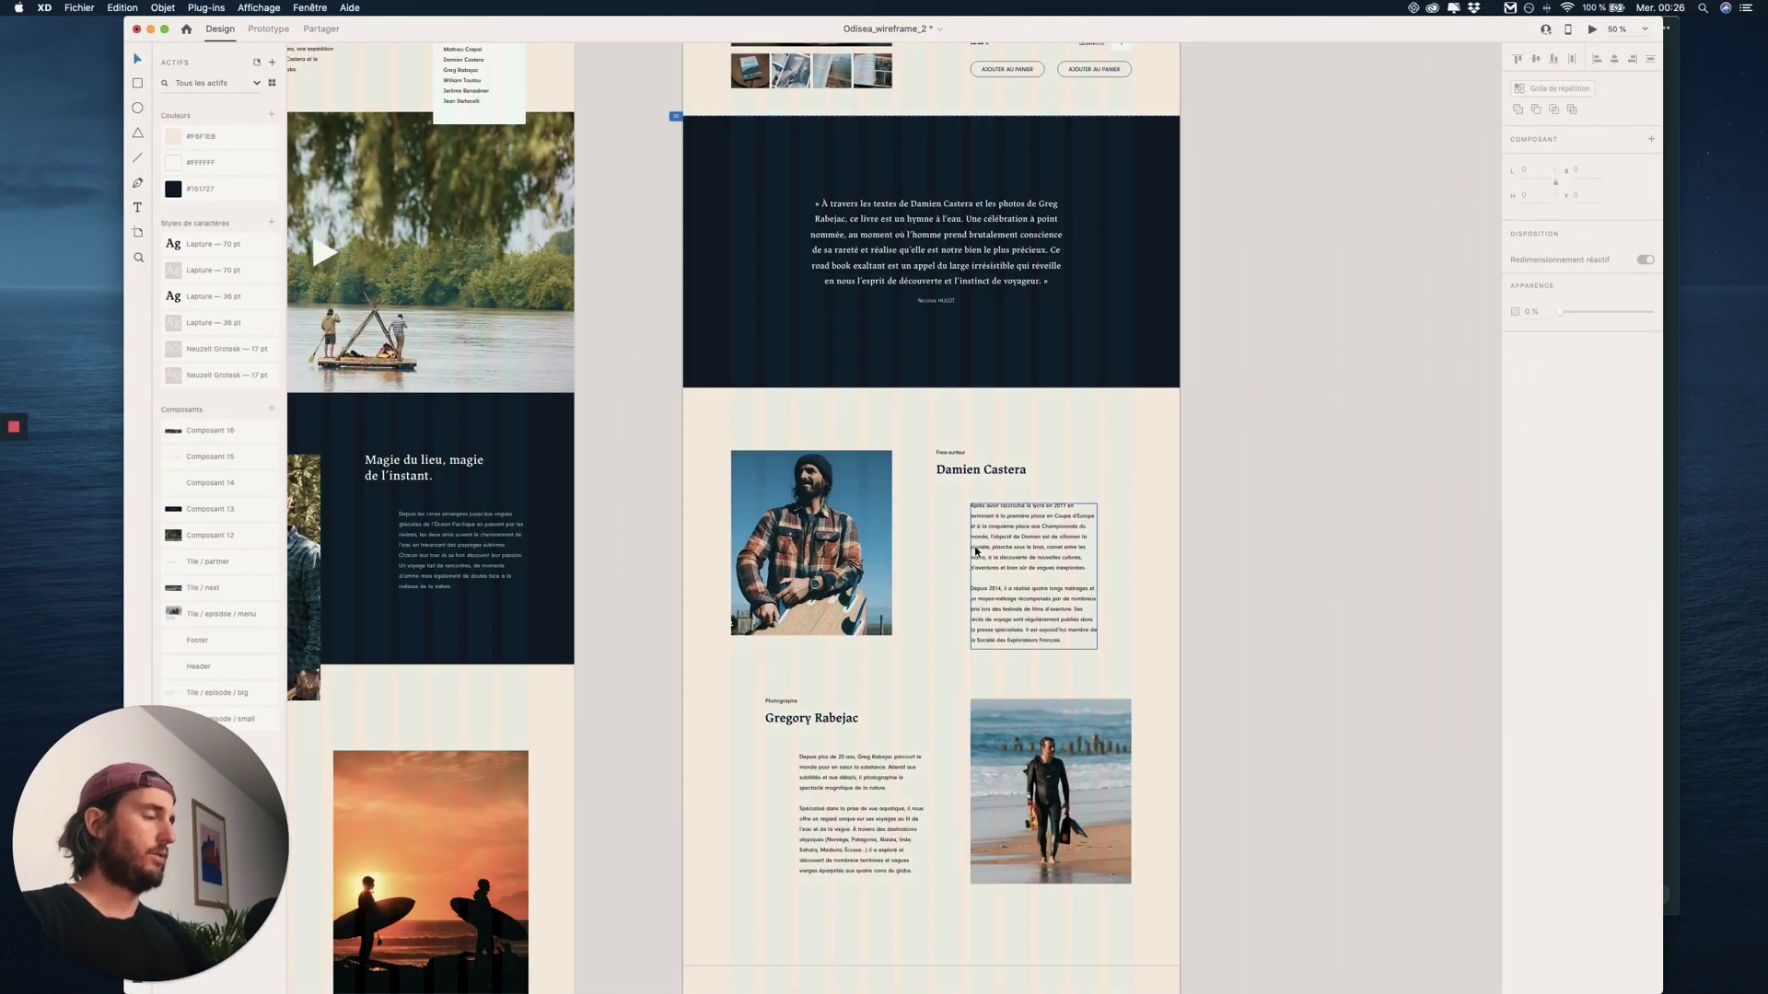
{"action": "scroll", "coordinate": [976, 553], "scroll_direction": "down", "scroll_amount": 2}
{"action": "scroll", "coordinate": [976, 553], "scroll_direction": "up", "scroll_amount": 2}
{"action": "left_click_drag", "start_coordinate": [1335, 411], "coordinate": [710, 928]}
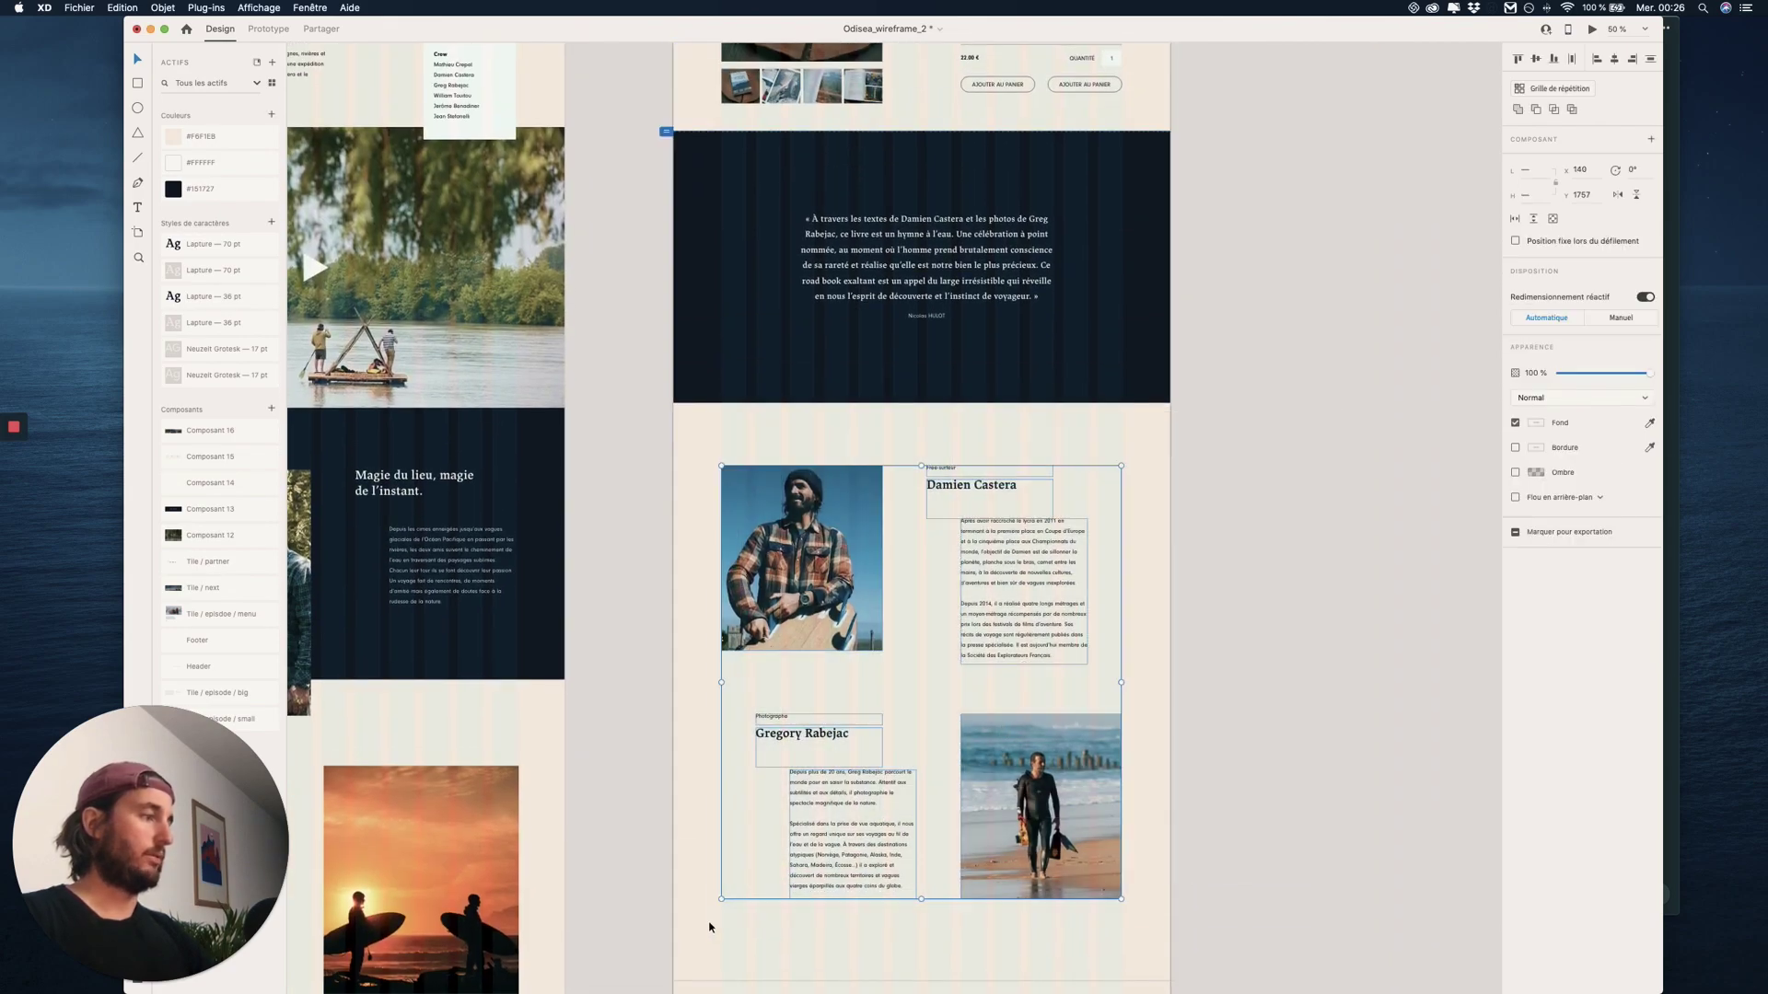
{"action": "key", "text": "super+minus"}
{"action": "left_click_drag", "start_coordinate": [511, 575], "coordinate": [1151, 603]}
{"action": "left_click_drag", "start_coordinate": [398, 704], "coordinate": [906, 615]}
{"action": "left_click_drag", "start_coordinate": [1010, 434], "coordinate": [768, 724]}
{"action": "left_click", "coordinate": [999, 642]}
{"action": "key", "text": "ctrl+Up"}
{"action": "left_click", "coordinate": [1013, 230]}
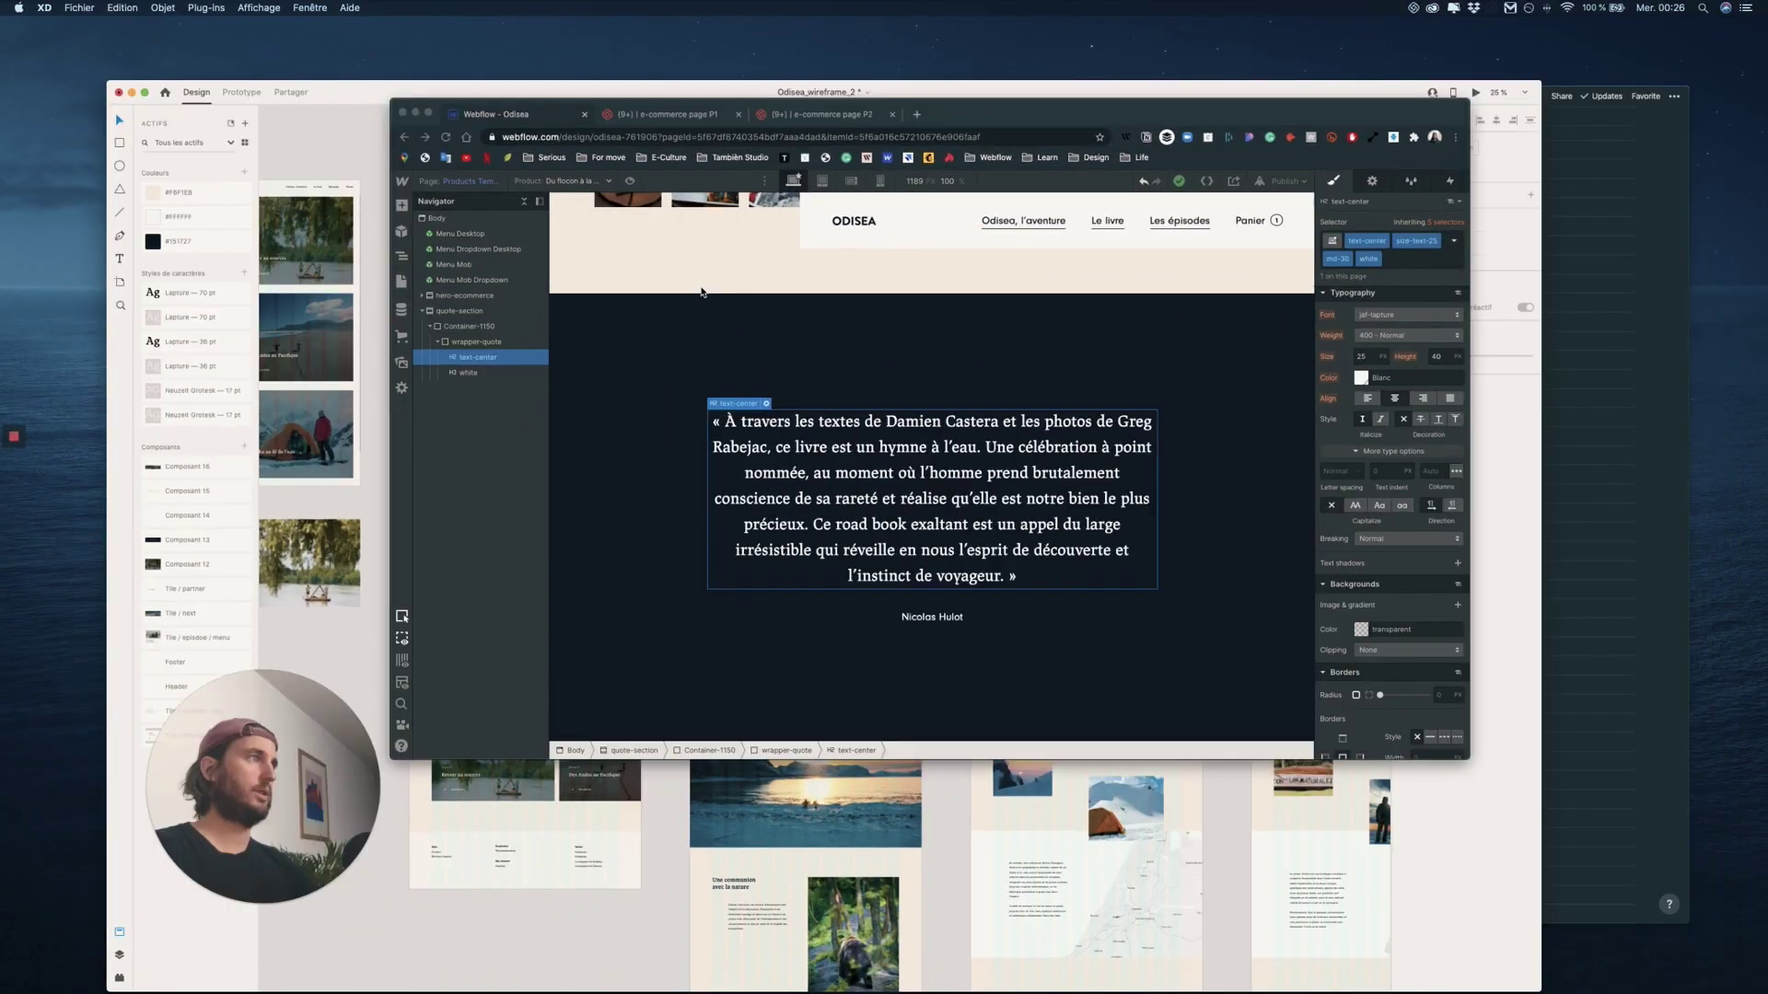
- Open the "Odisea, l'aventure" page and copy its first Presentation section, located just below the Intro Section
{"action": "left_click", "coordinate": [313, 304]}
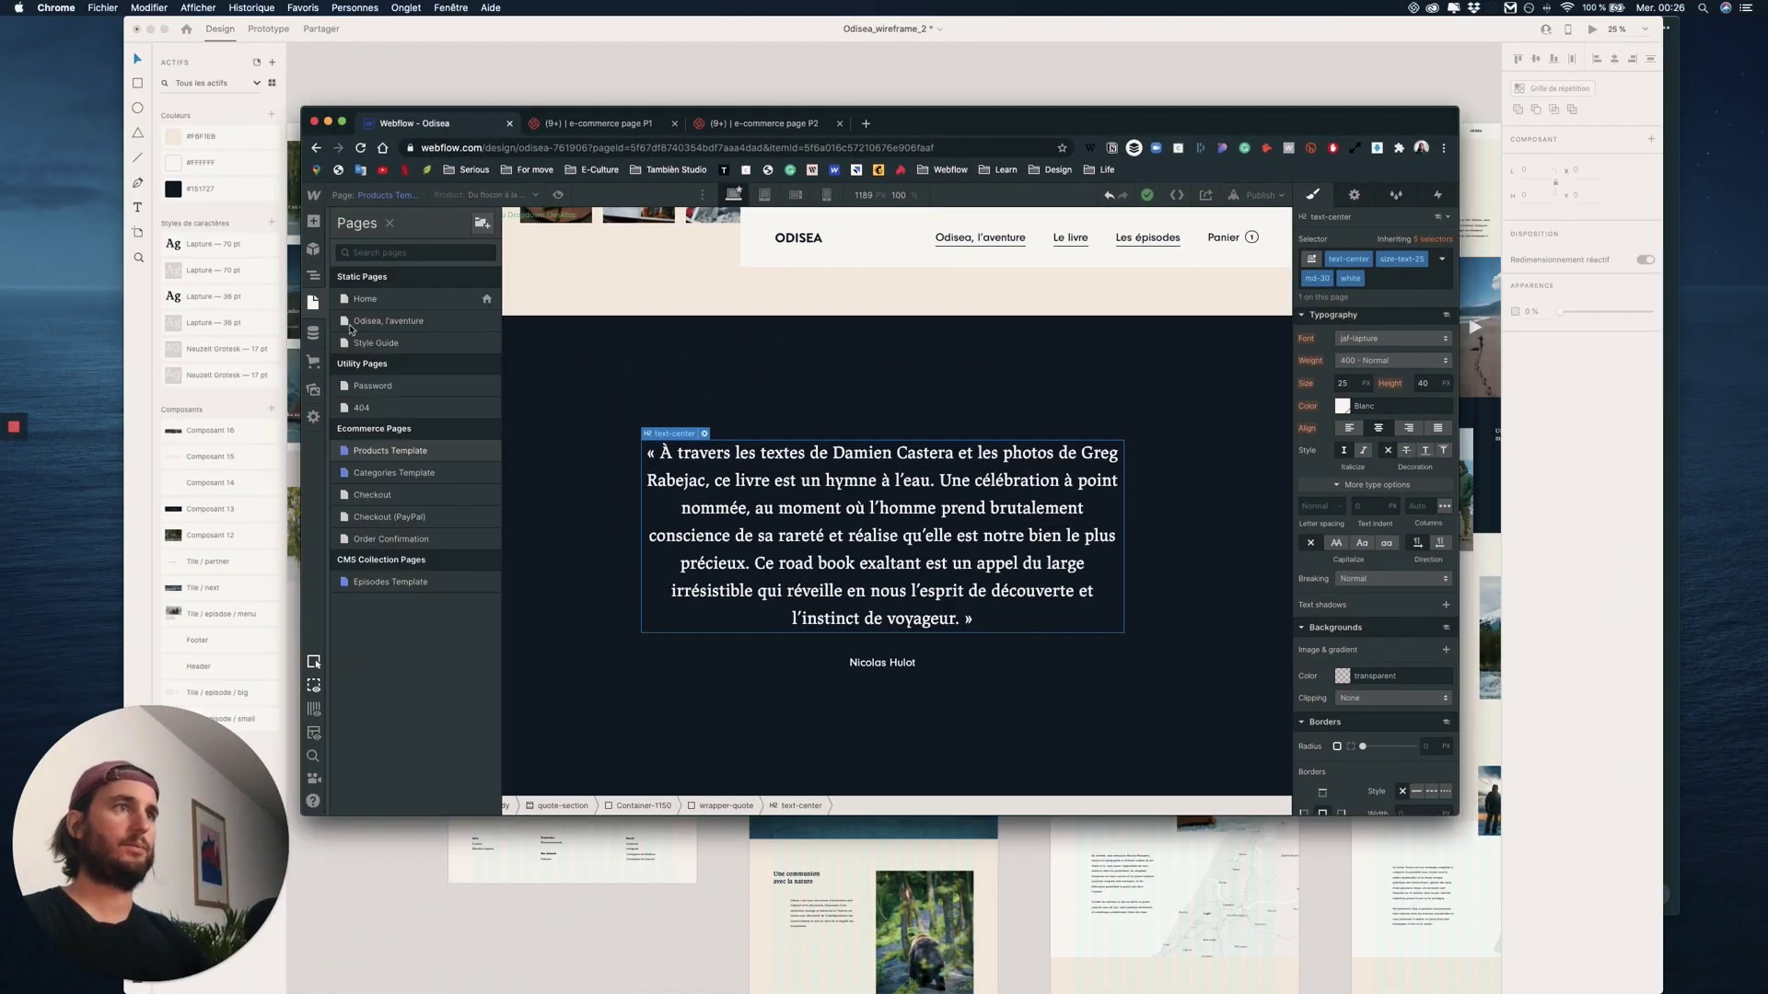
{"action": "left_click", "coordinate": [404, 324]}
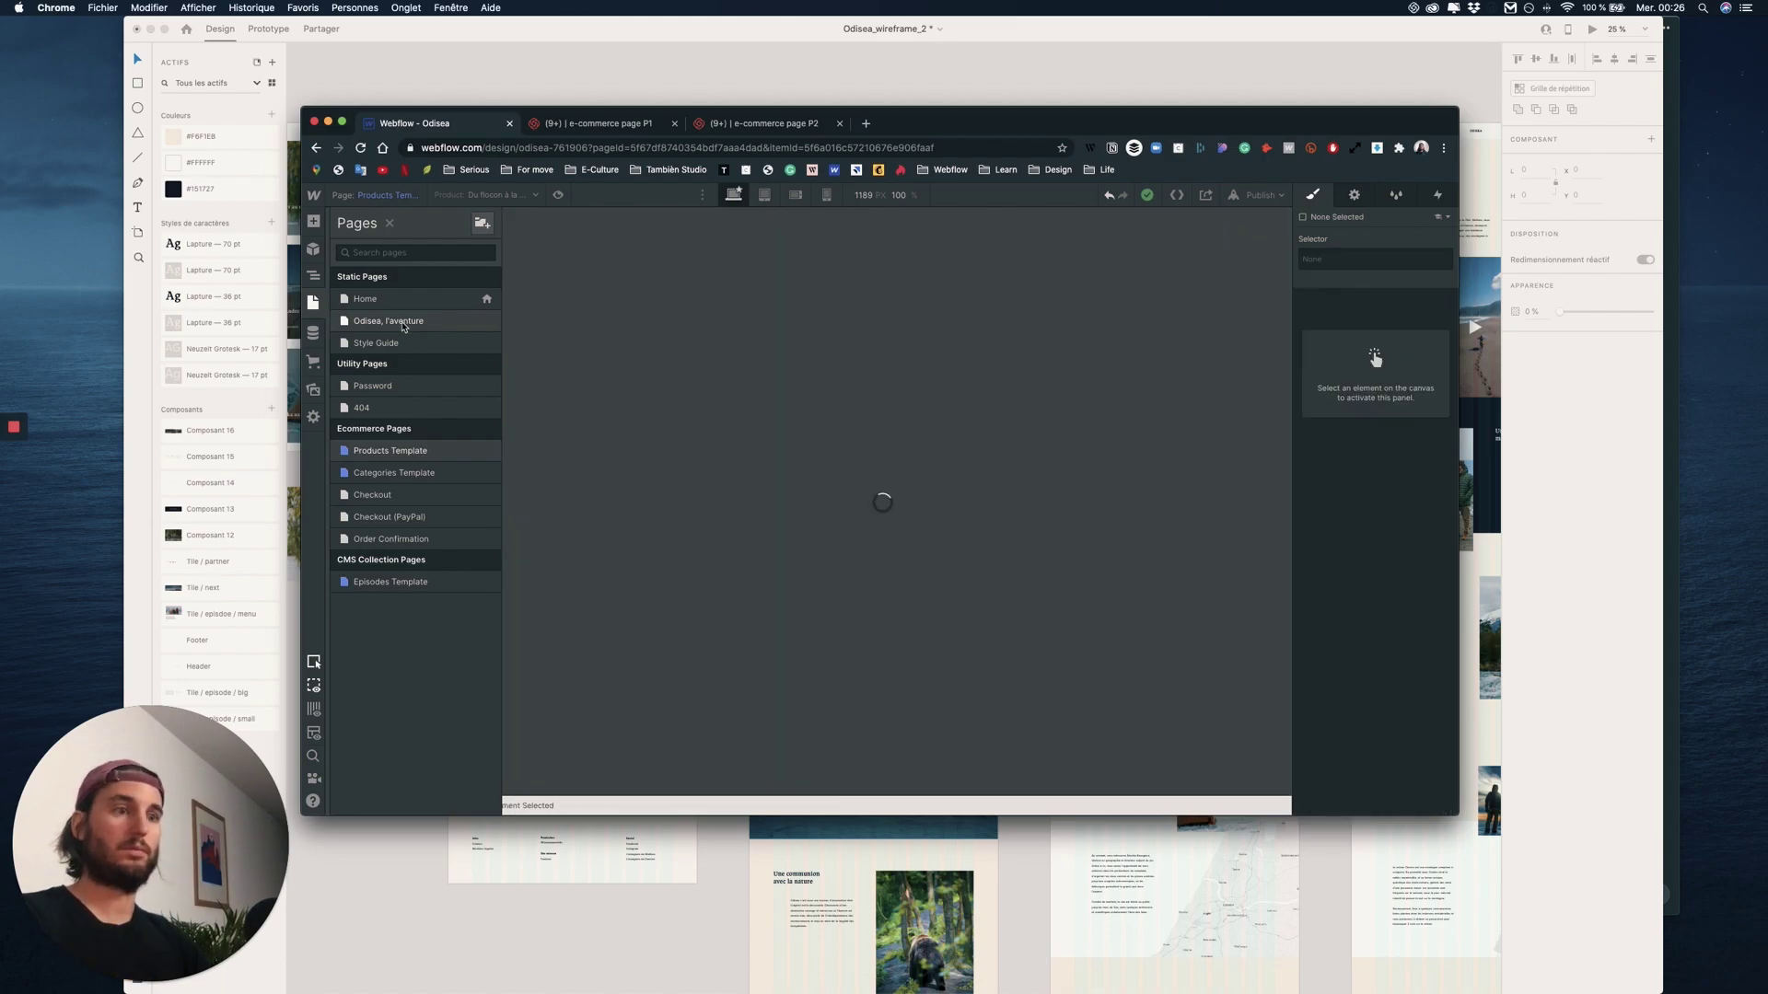
{"action": "scroll", "coordinate": [844, 446], "scroll_direction": "down", "scroll_amount": 15}
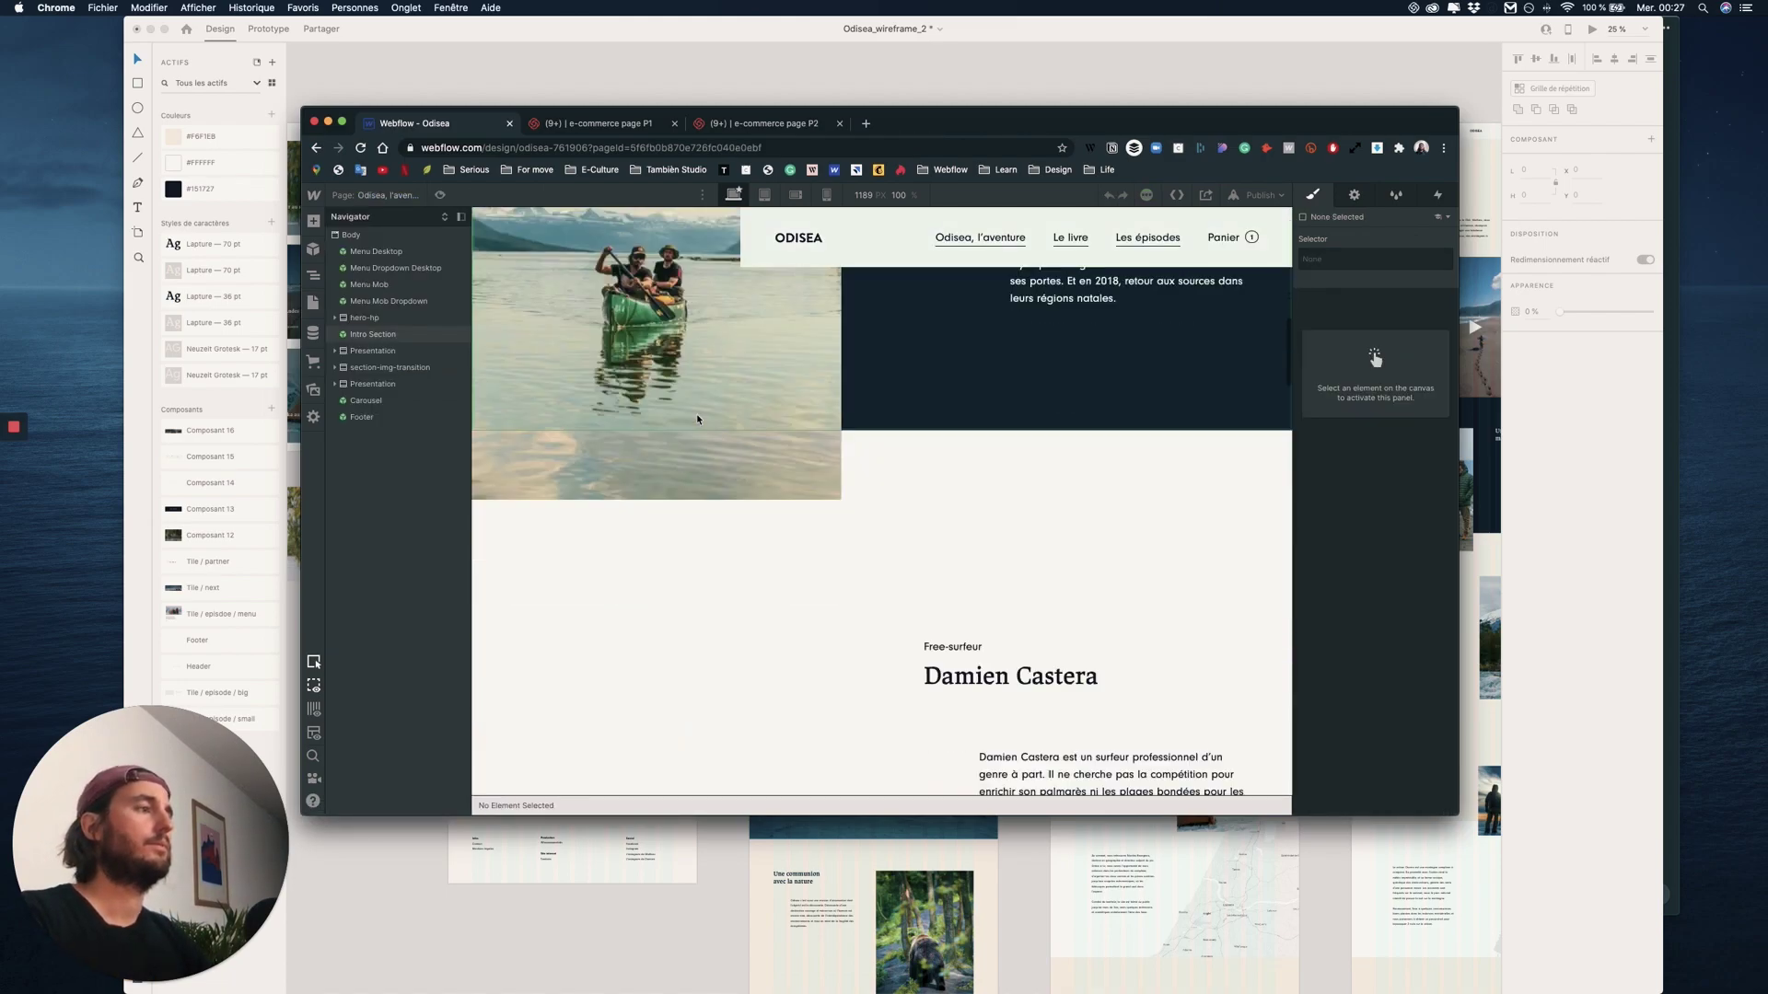
{"action": "scroll", "coordinate": [844, 446], "scroll_direction": "up", "scroll_amount": 5}
{"action": "left_click", "coordinate": [384, 354]}
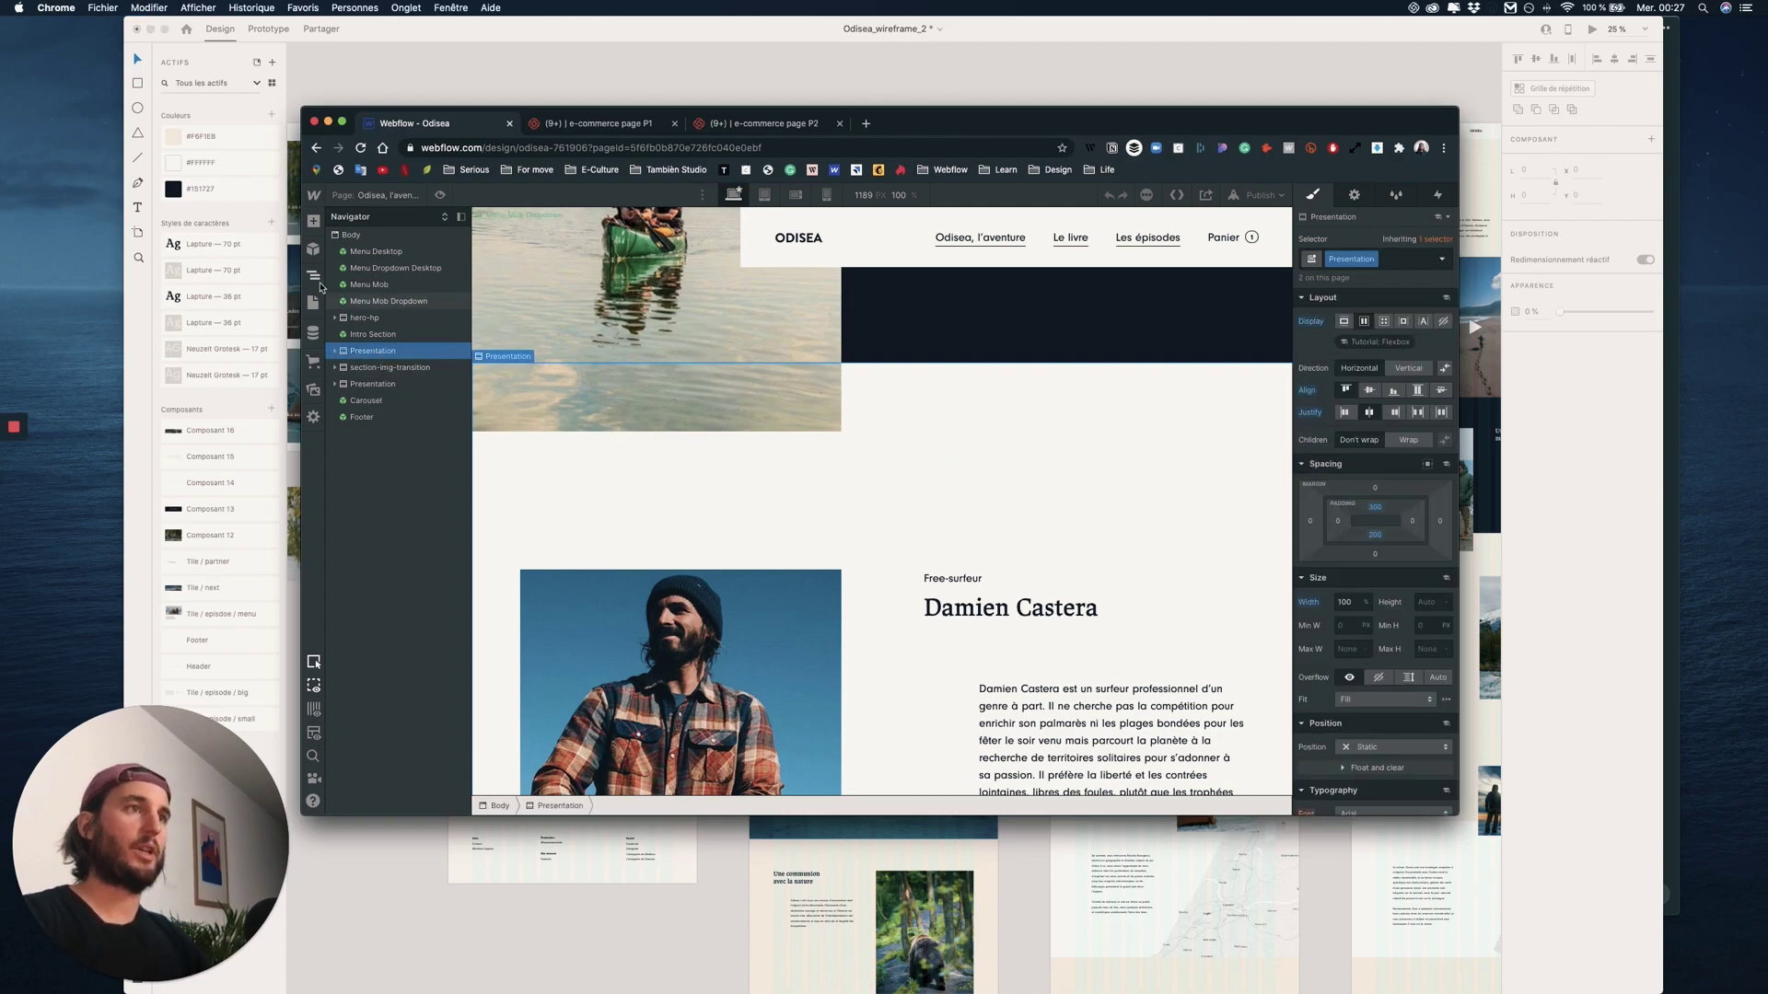
- Return to the Products Template page and paste the copied Presentation section into the Body, below the quote-section
{"action": "left_click", "coordinate": [313, 302]}
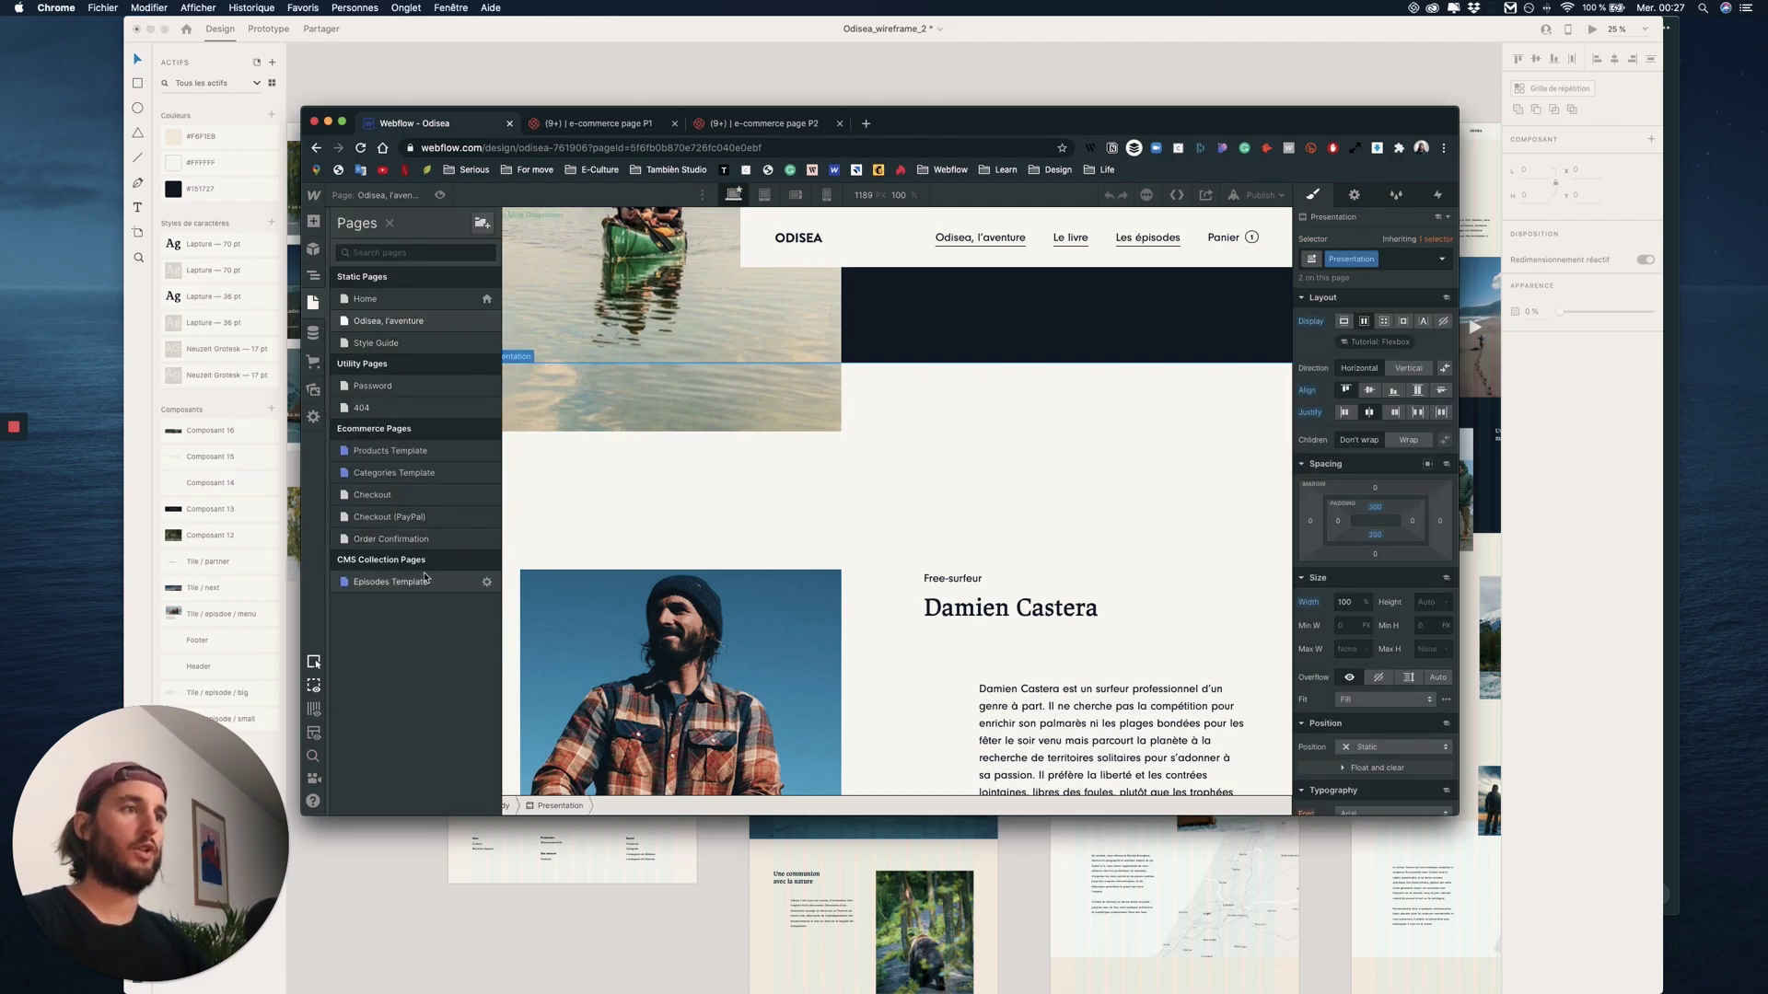
{"action": "left_click", "coordinate": [397, 453]}
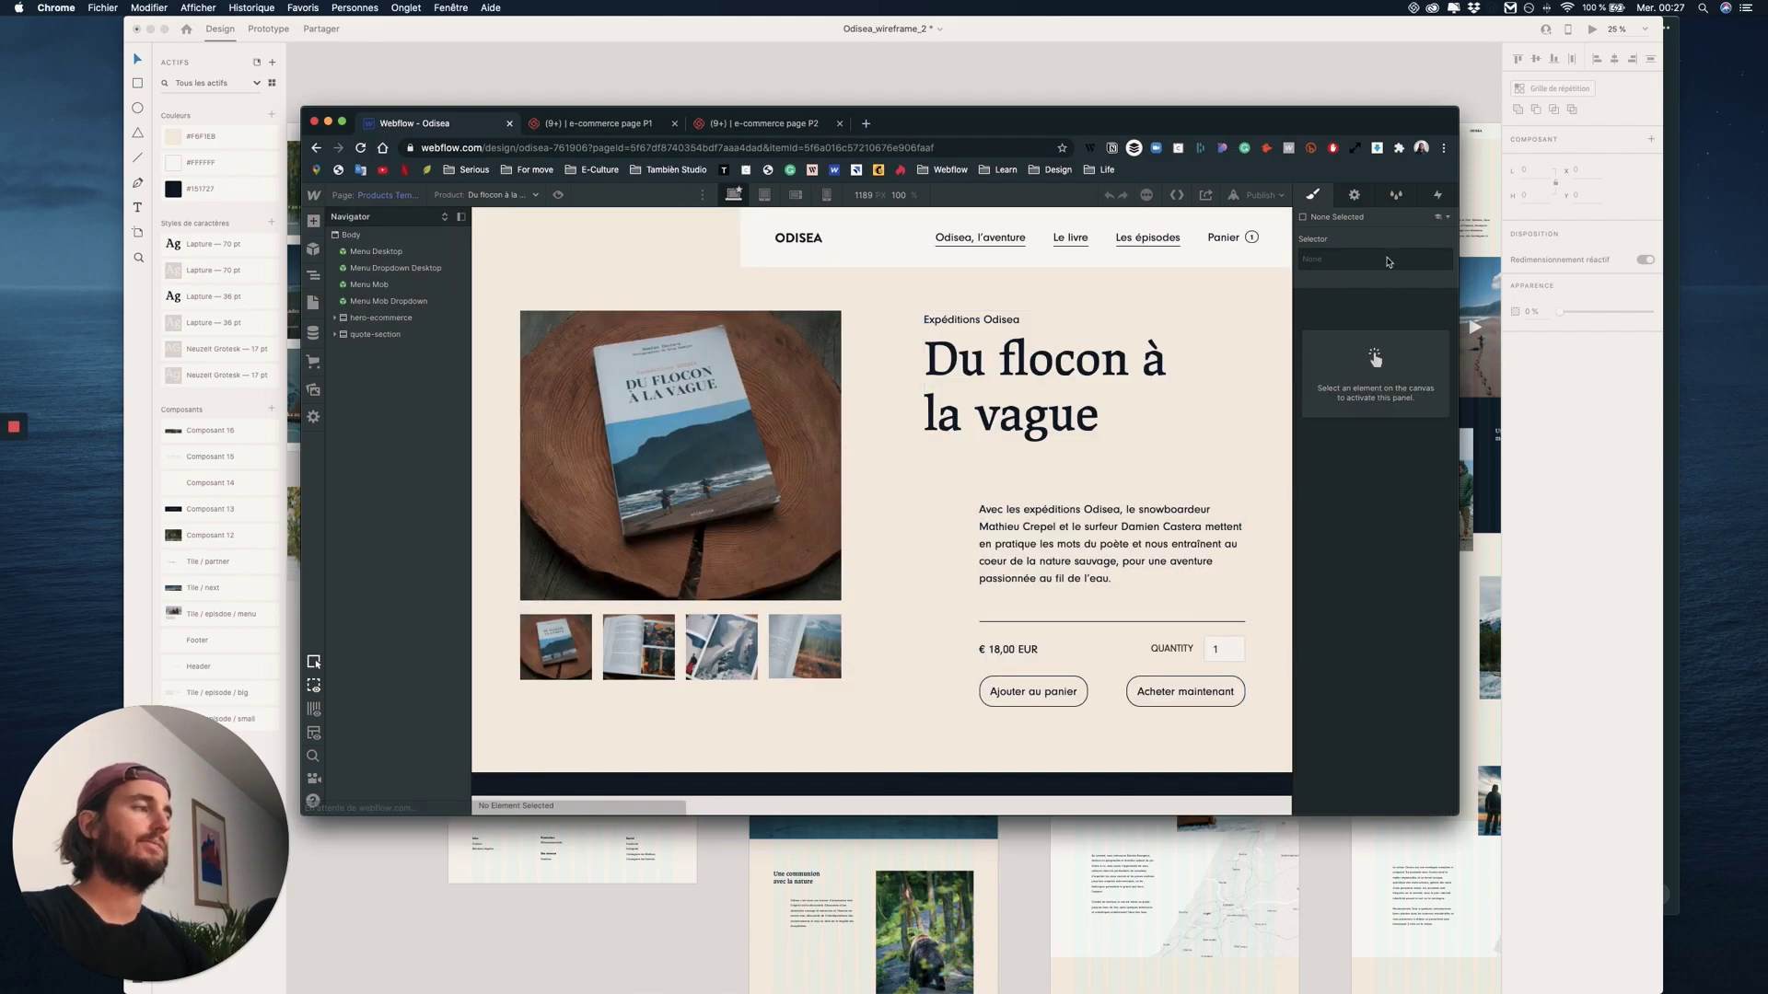
{"action": "scroll", "coordinate": [967, 379], "scroll_direction": "down", "scroll_amount": 5}
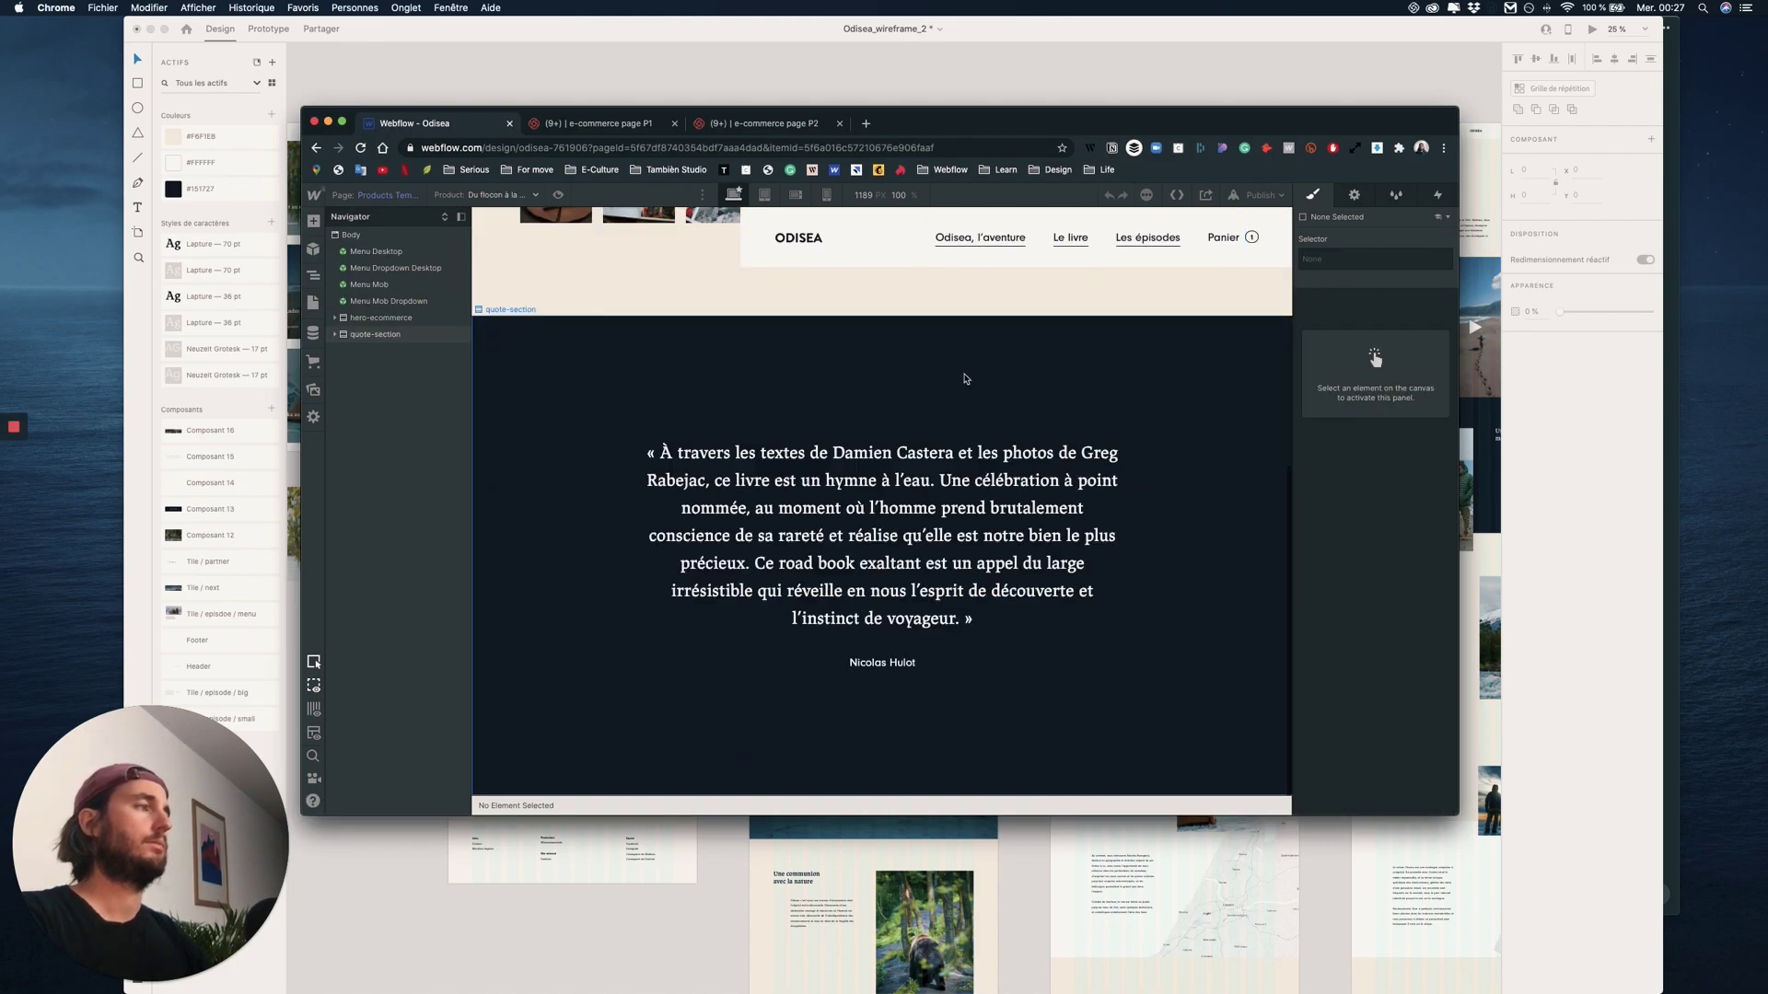
{"action": "left_click", "coordinate": [388, 334]}
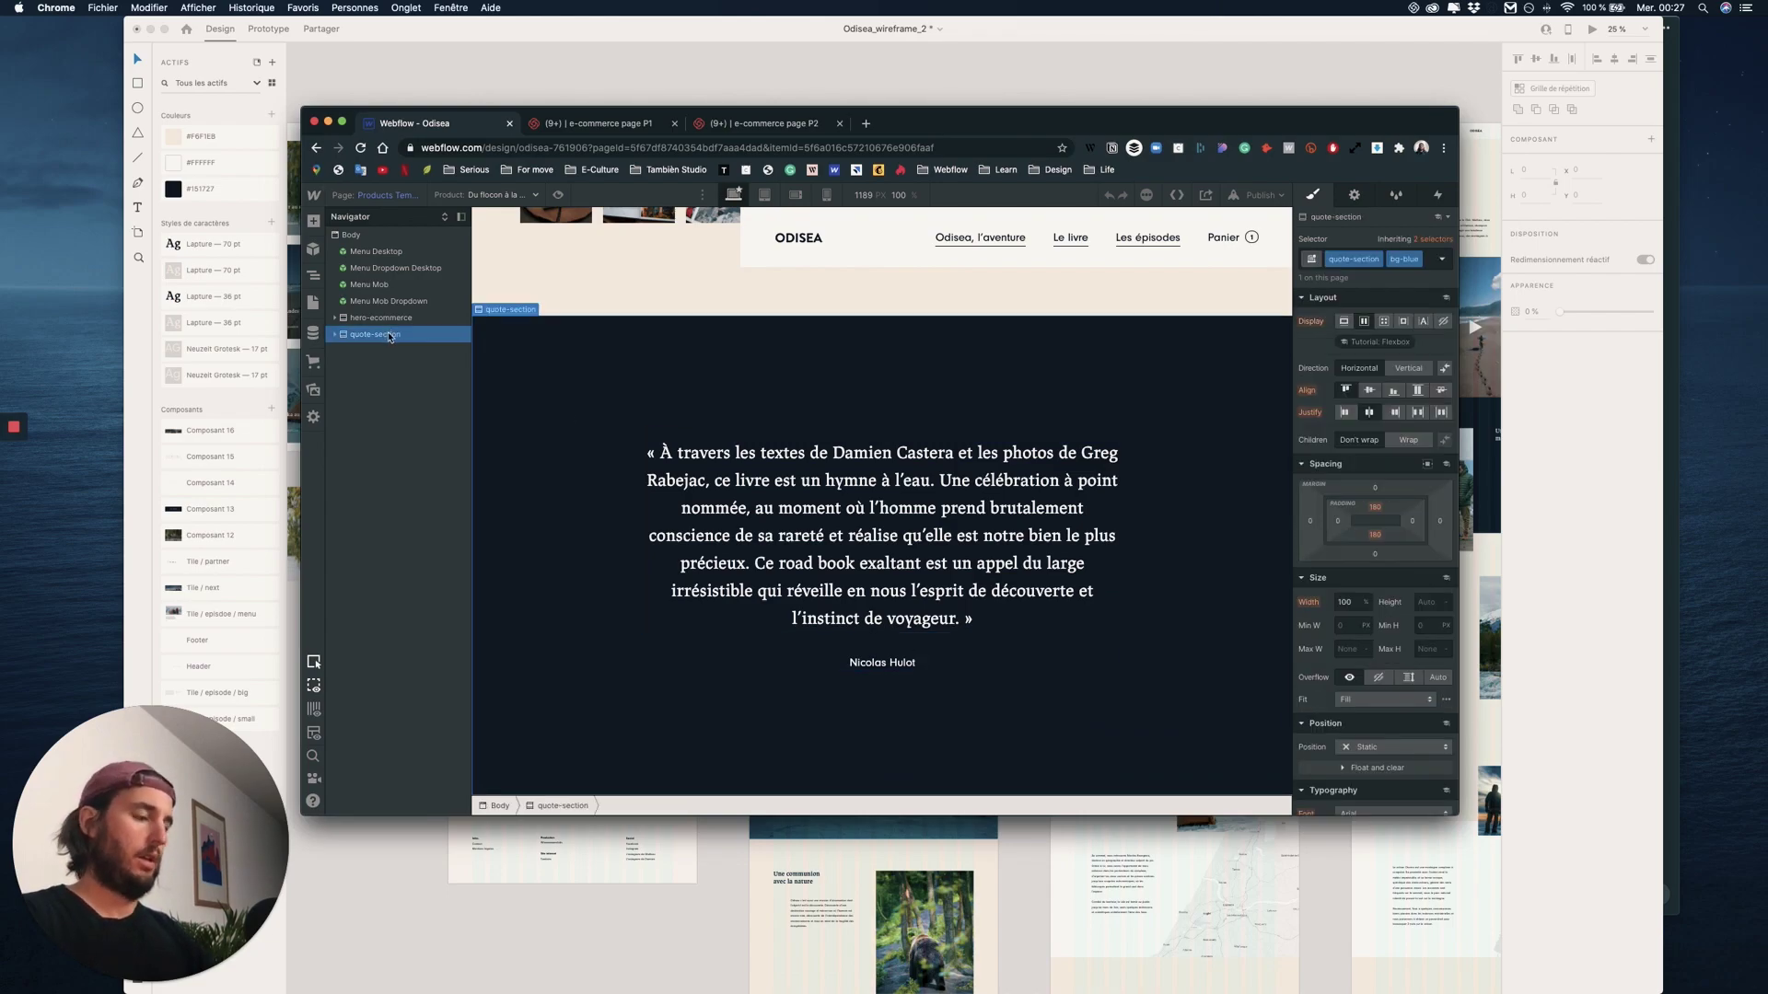
{"action": "left_click", "coordinate": [375, 252]}
{"action": "left_click", "coordinate": [374, 236]}
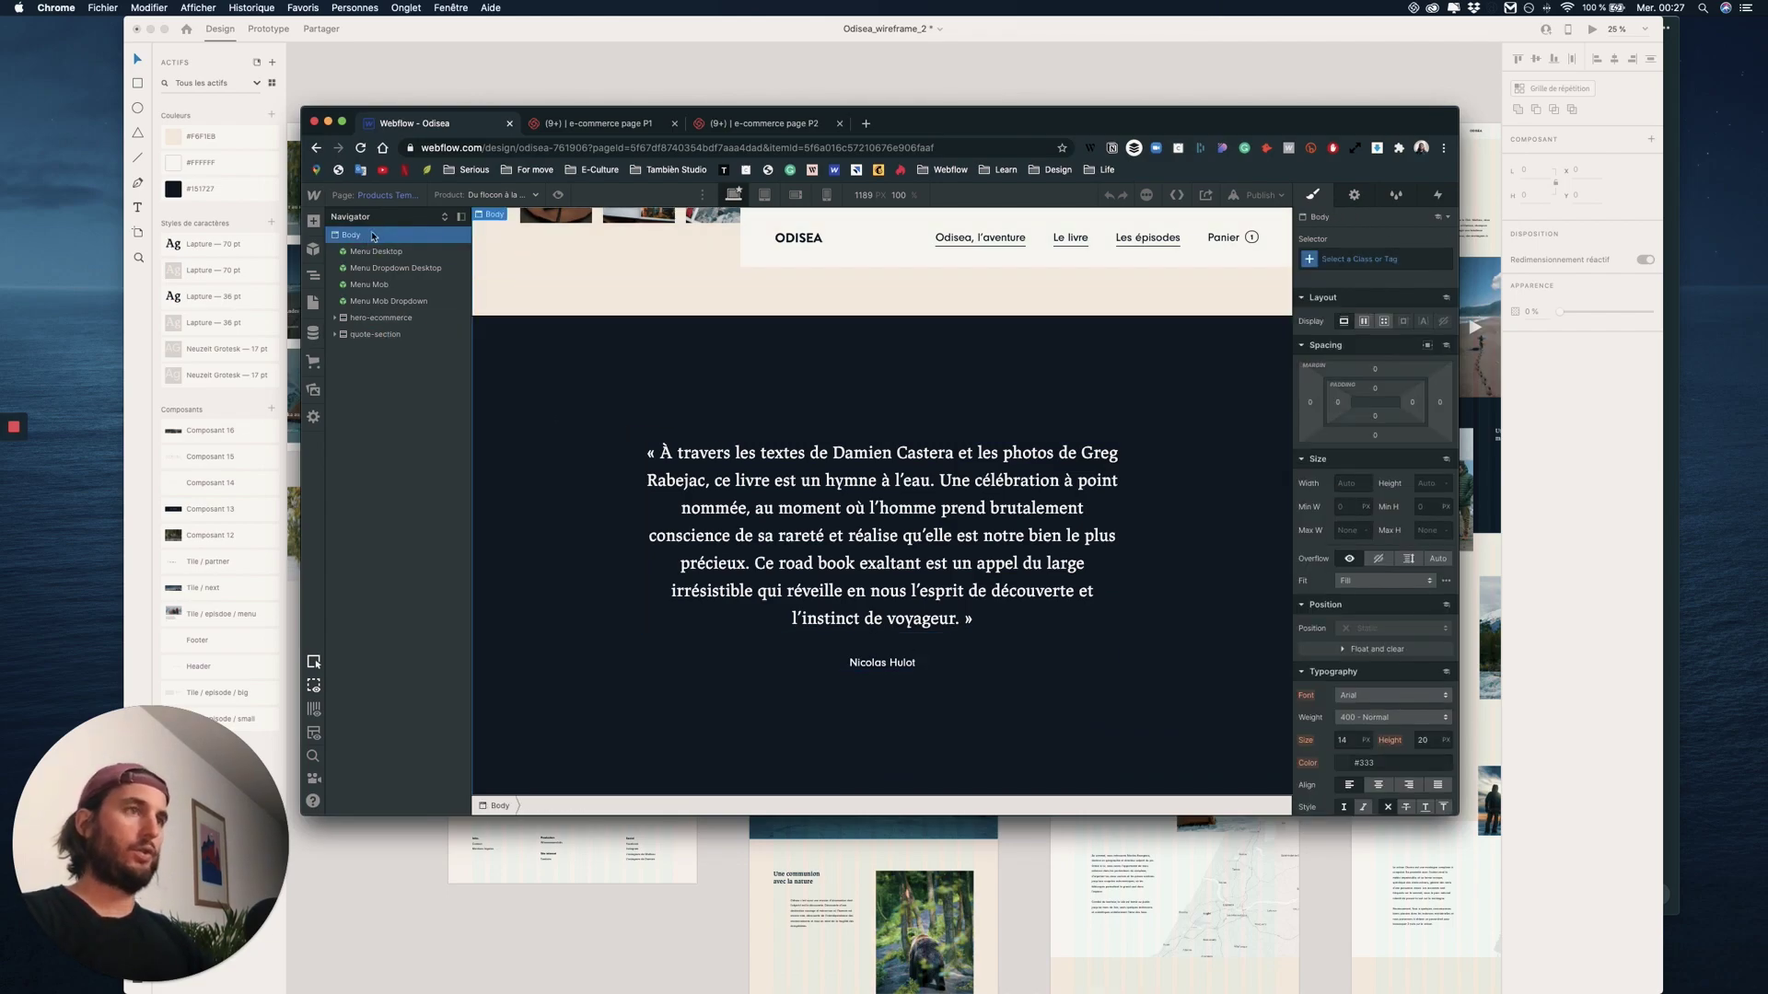
{"action": "scroll", "coordinate": [755, 443], "scroll_direction": "down", "scroll_amount": 15}
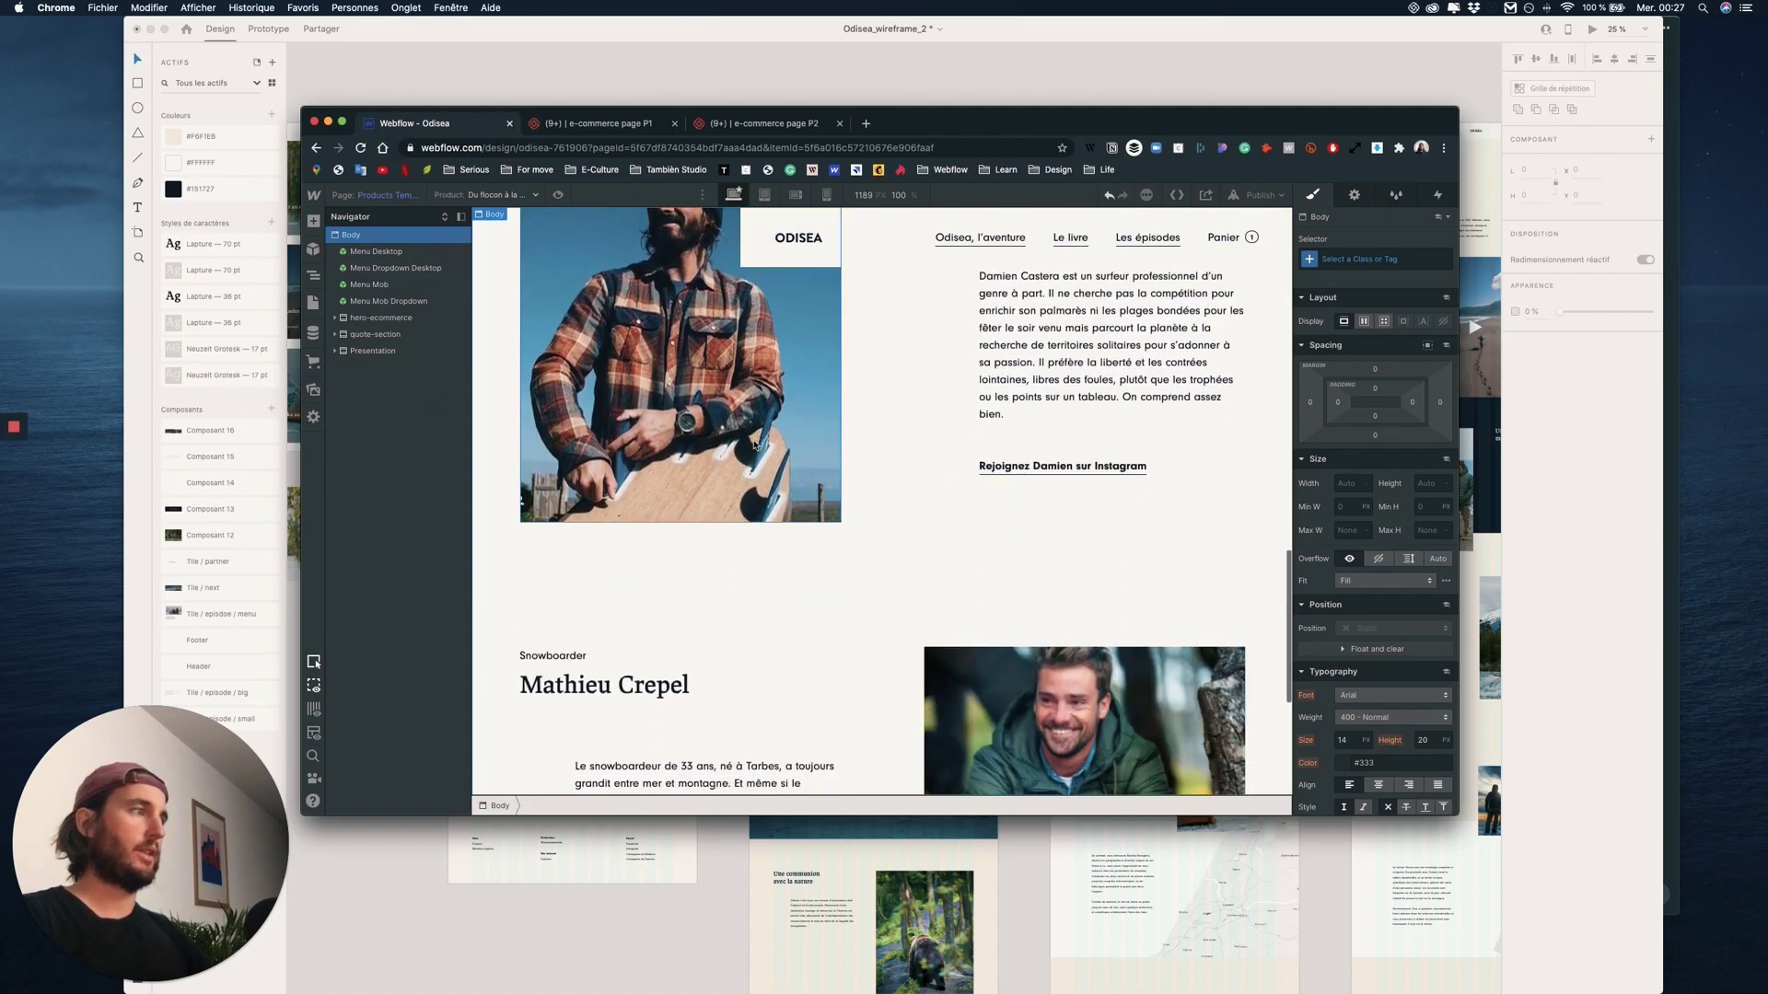
{"action": "scroll", "coordinate": [755, 444], "scroll_direction": "up", "scroll_amount": 6}
{"action": "scroll", "coordinate": [755, 444], "scroll_direction": "down", "scroll_amount": 3}
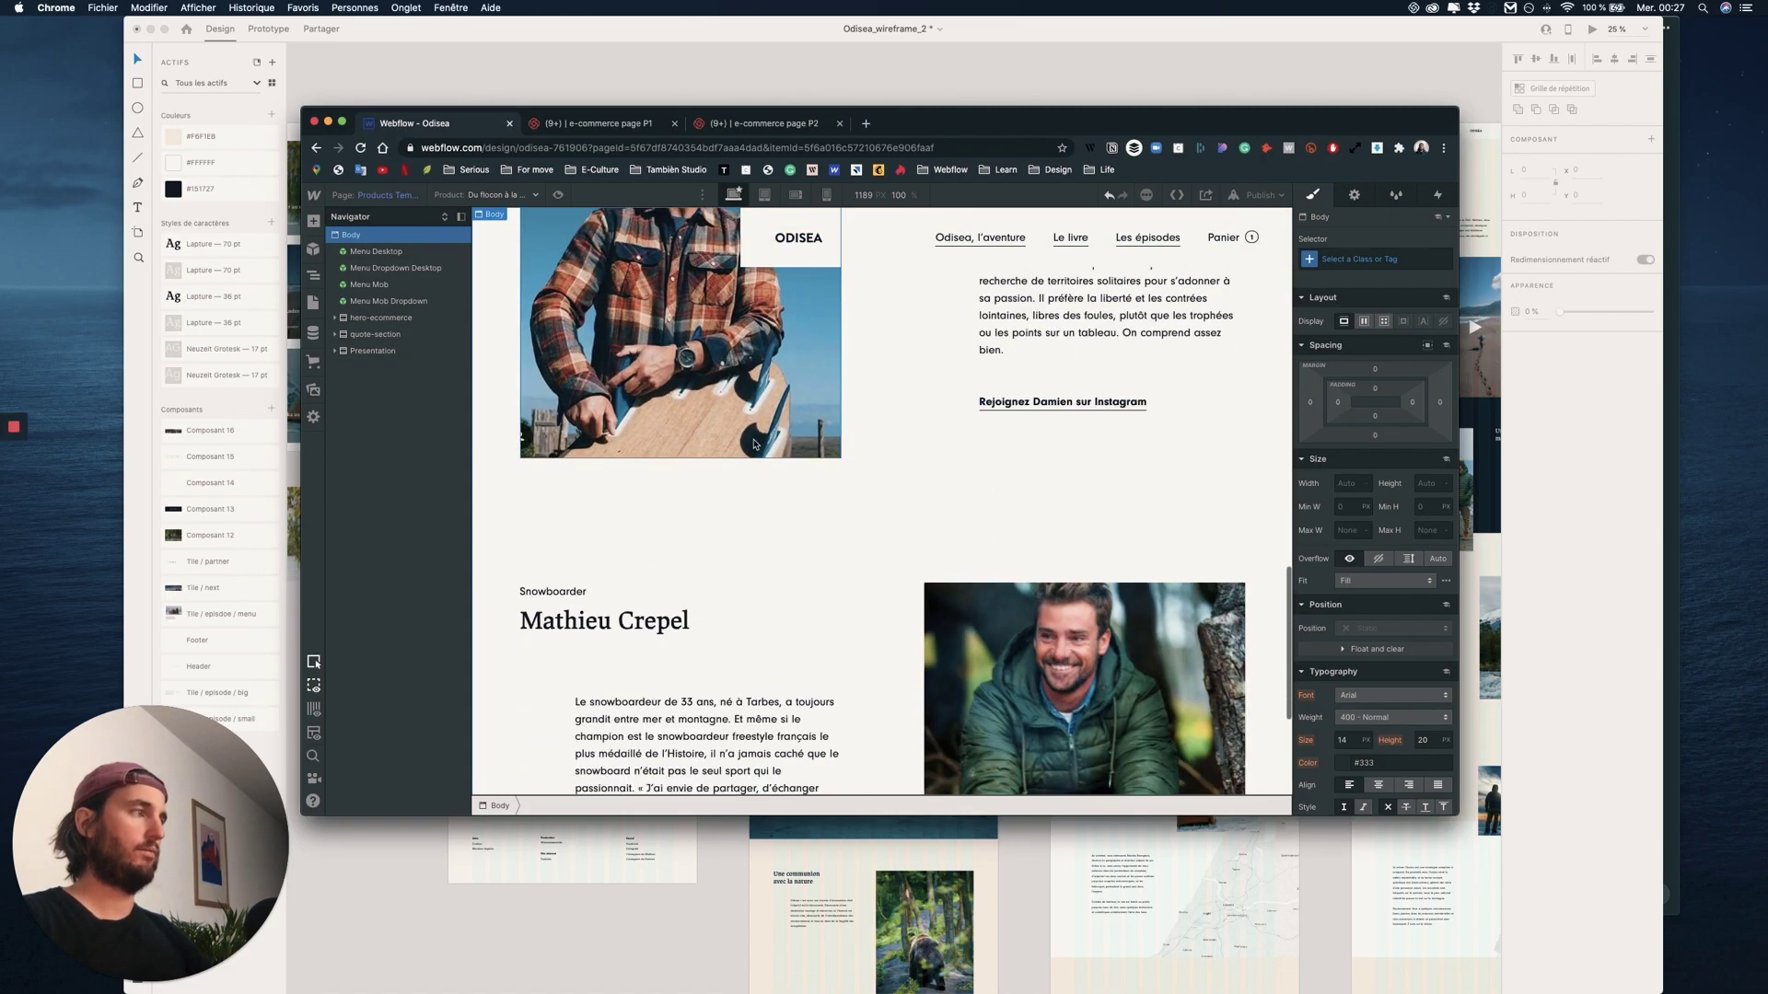
- Switch to the Adobe XD wireframe and examine the two presentation blocks below the quote on the product page artboard
{"action": "key", "text": "ctrl+Up"}
{"action": "left_click", "coordinate": [848, 646]}
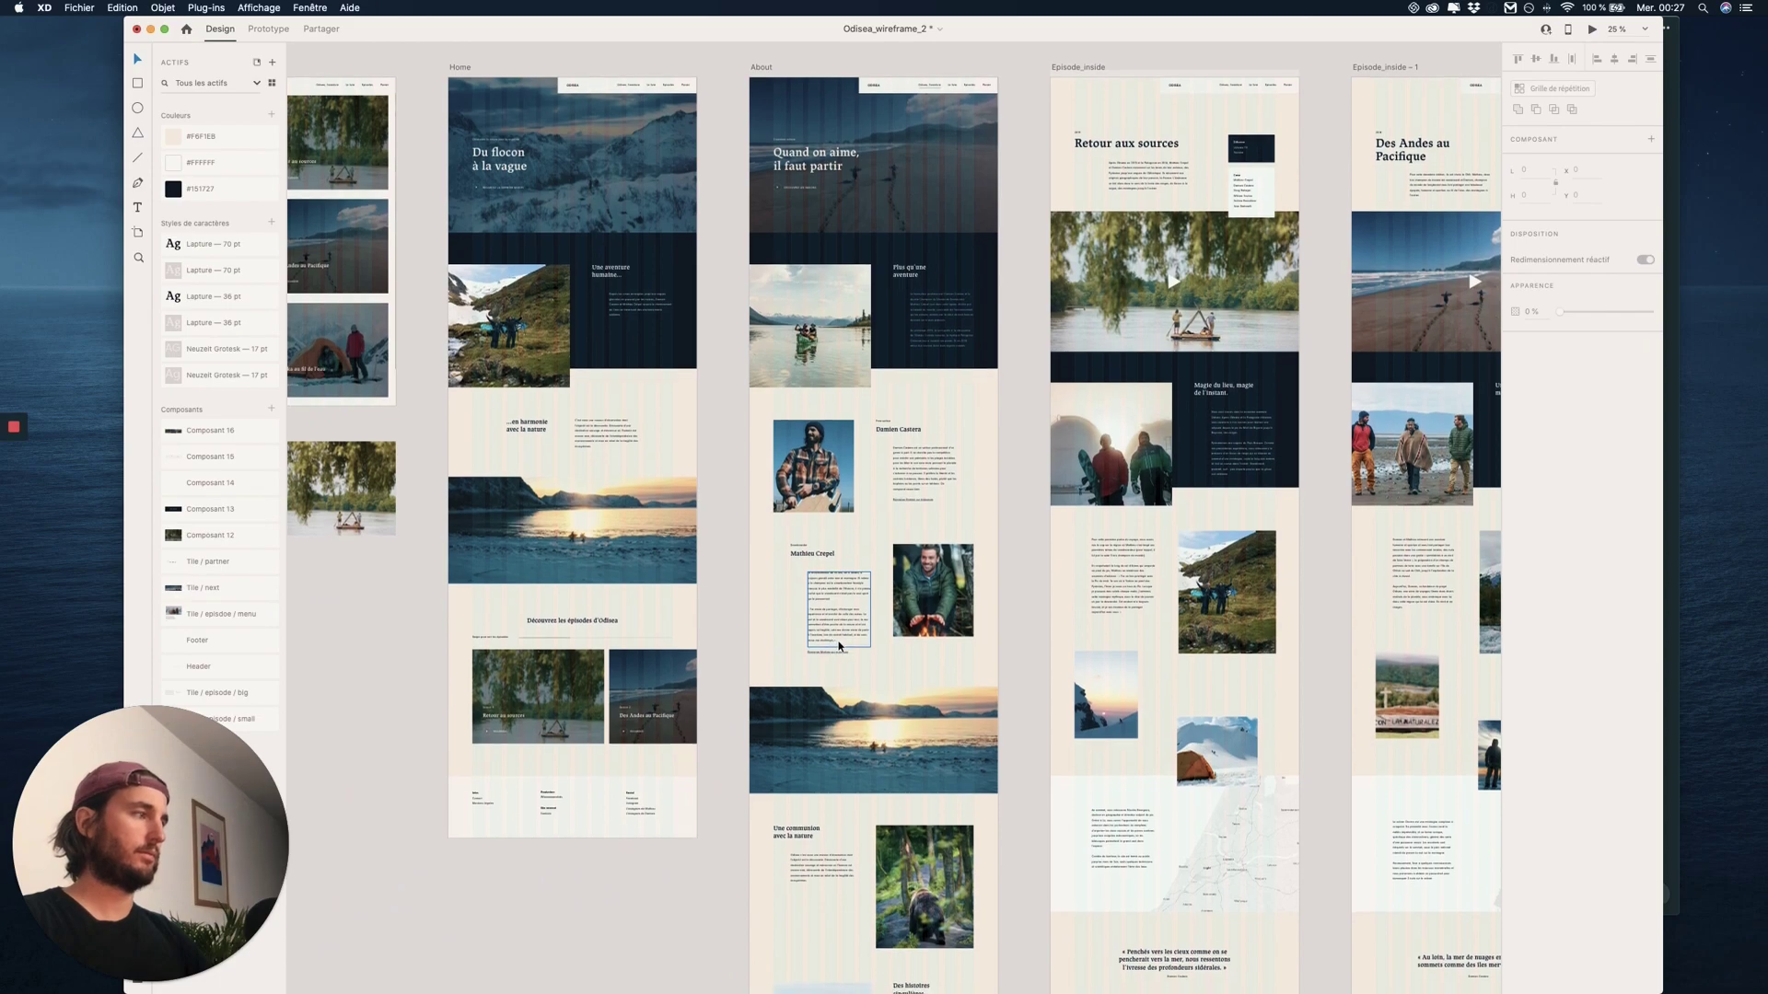
{"action": "scroll", "coordinate": [848, 646], "scroll_direction": "right", "scroll_amount": 10}
{"action": "scroll", "coordinate": [856, 639], "scroll_direction": "up", "scroll_amount": 1}
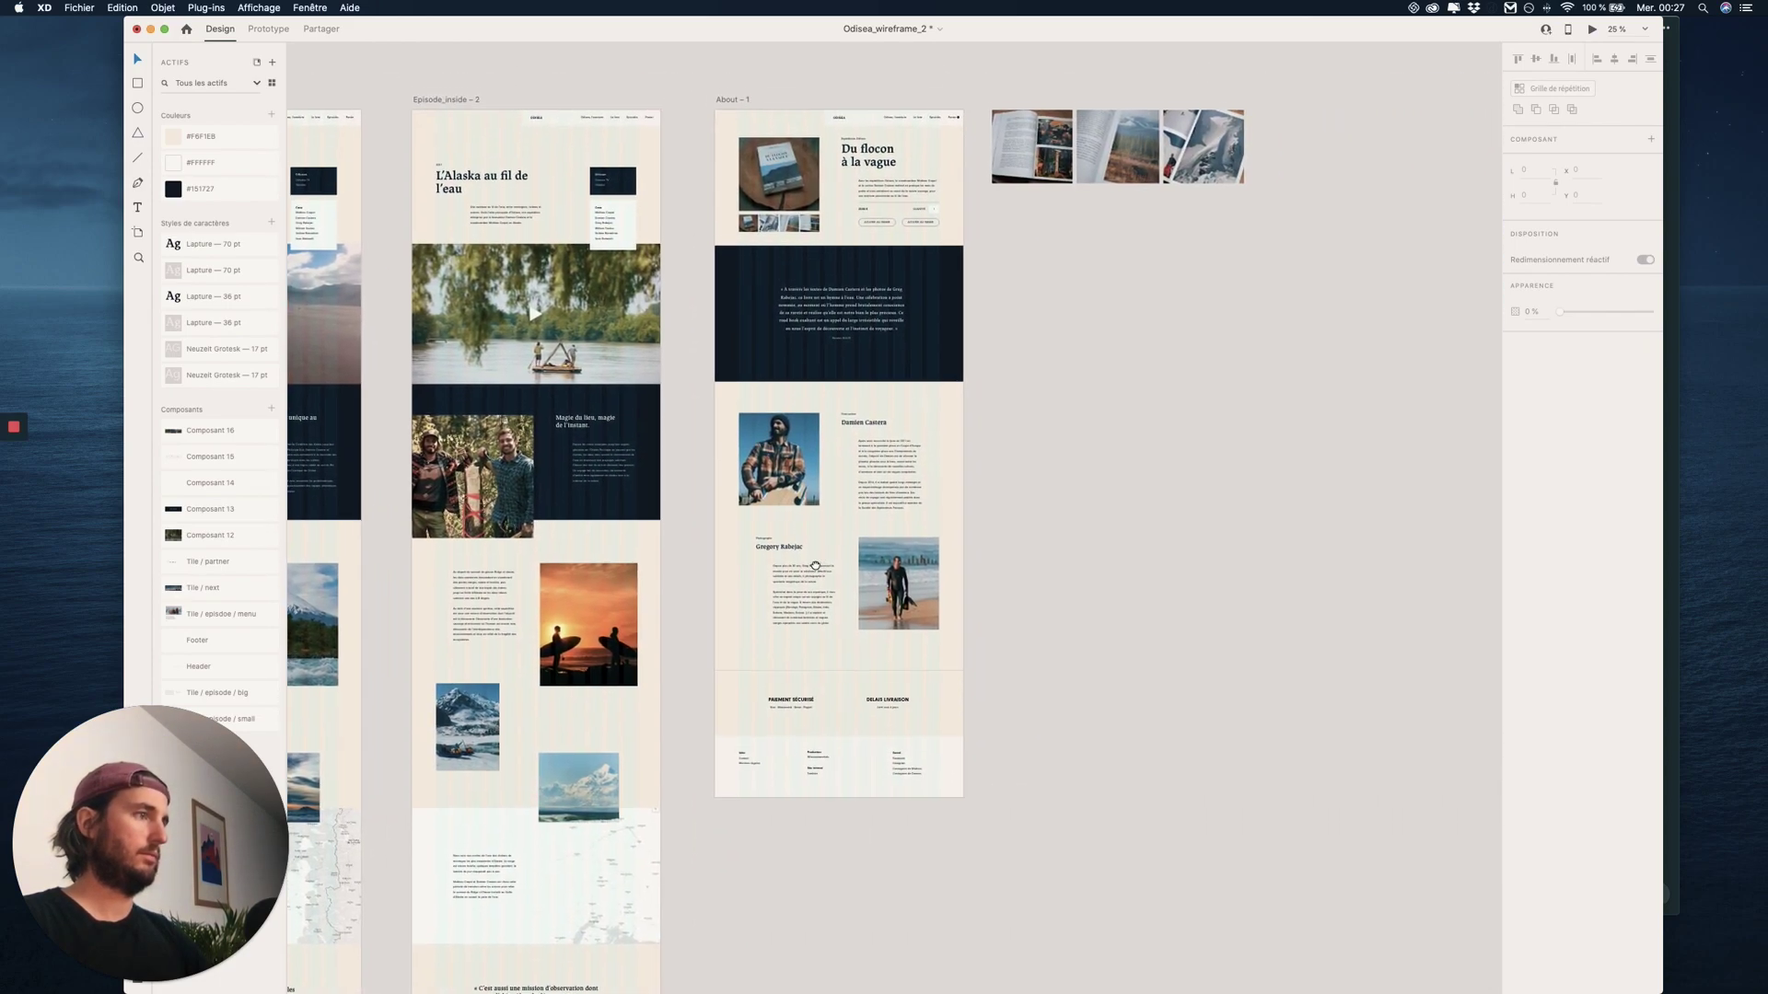
{"action": "scroll", "coordinate": [815, 571], "scroll_direction": "up", "scroll_amount": 6}
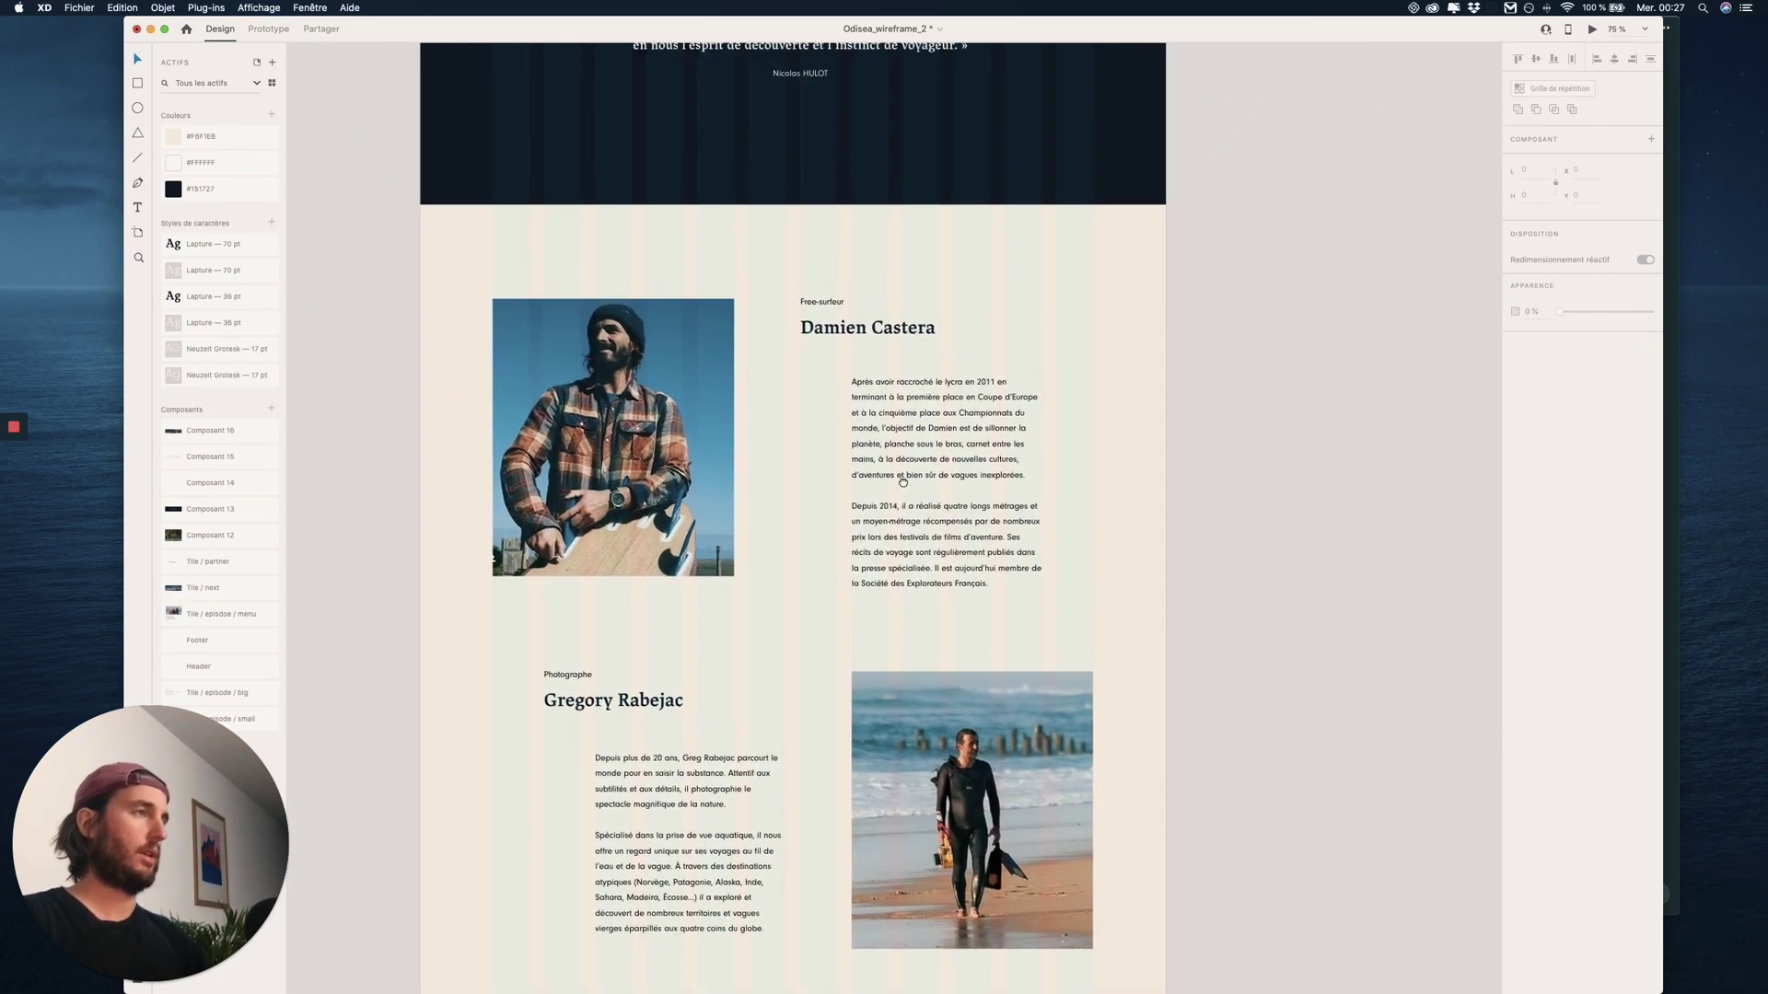
{"action": "double_click", "coordinate": [838, 306]}
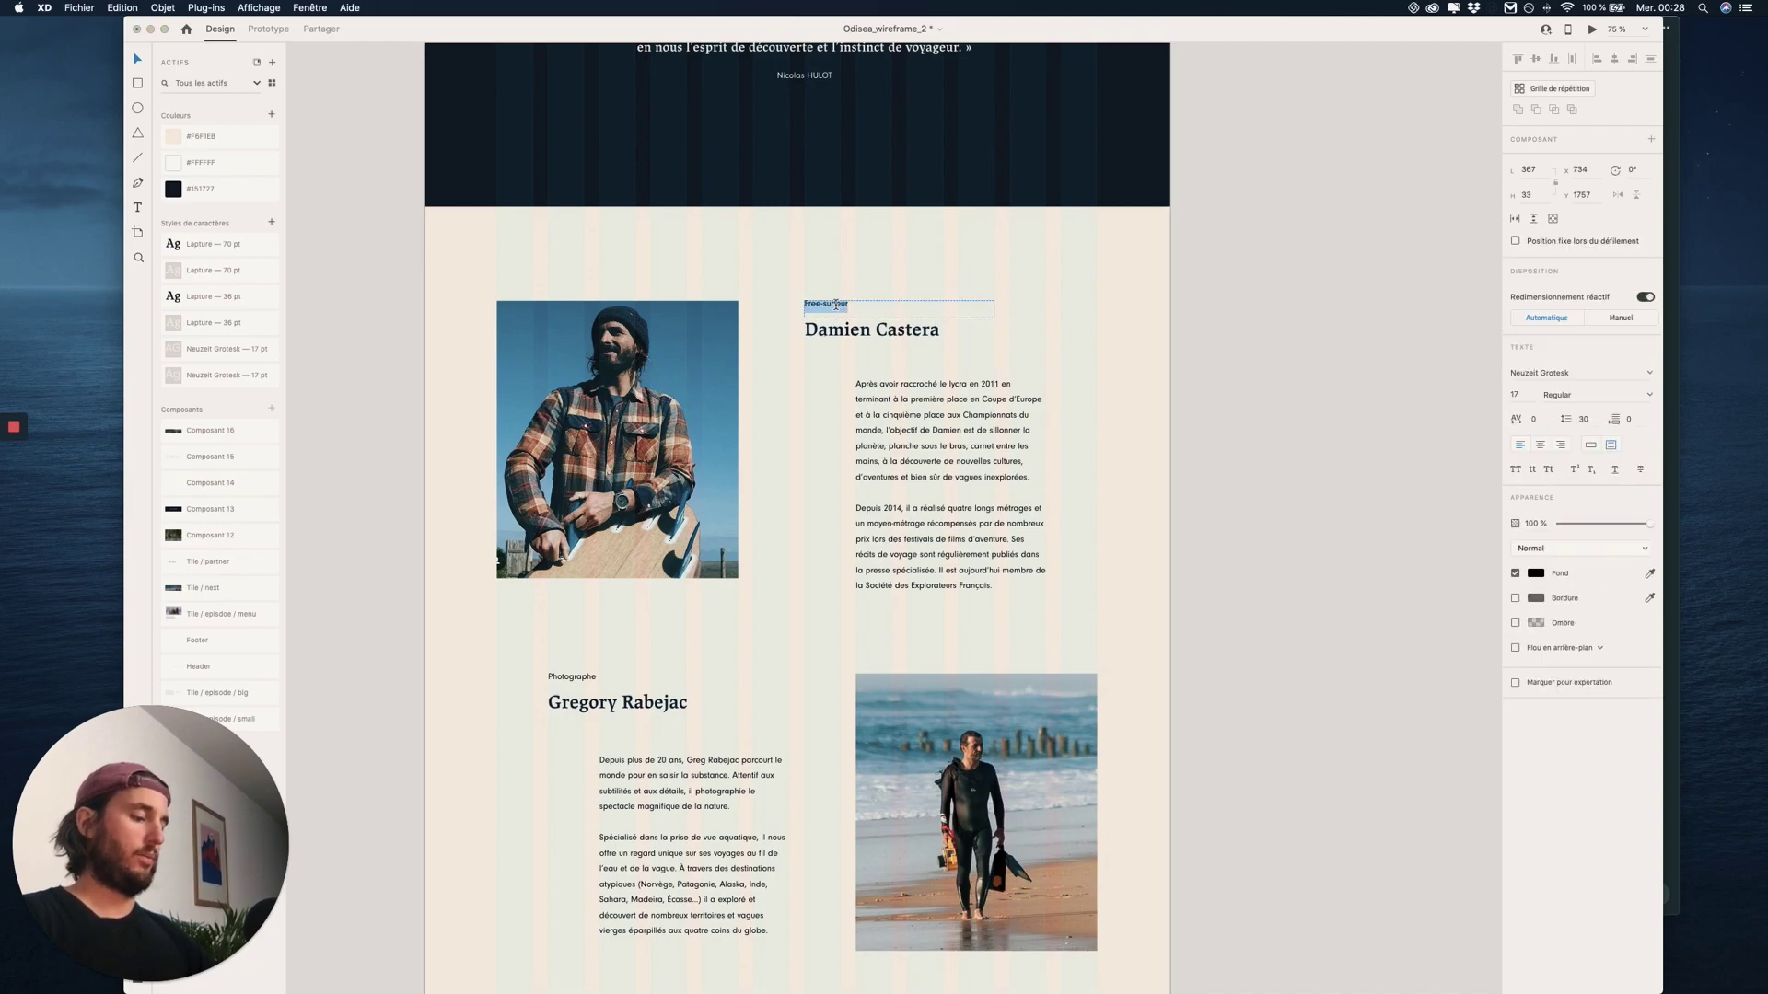
- Compare the pasted Presentation section's two blocks in Webflow with the free-surfer block in the Adobe XD wireframe
{"action": "key", "text": "ctrl+Up"}
{"action": "left_click", "coordinate": [965, 400]}
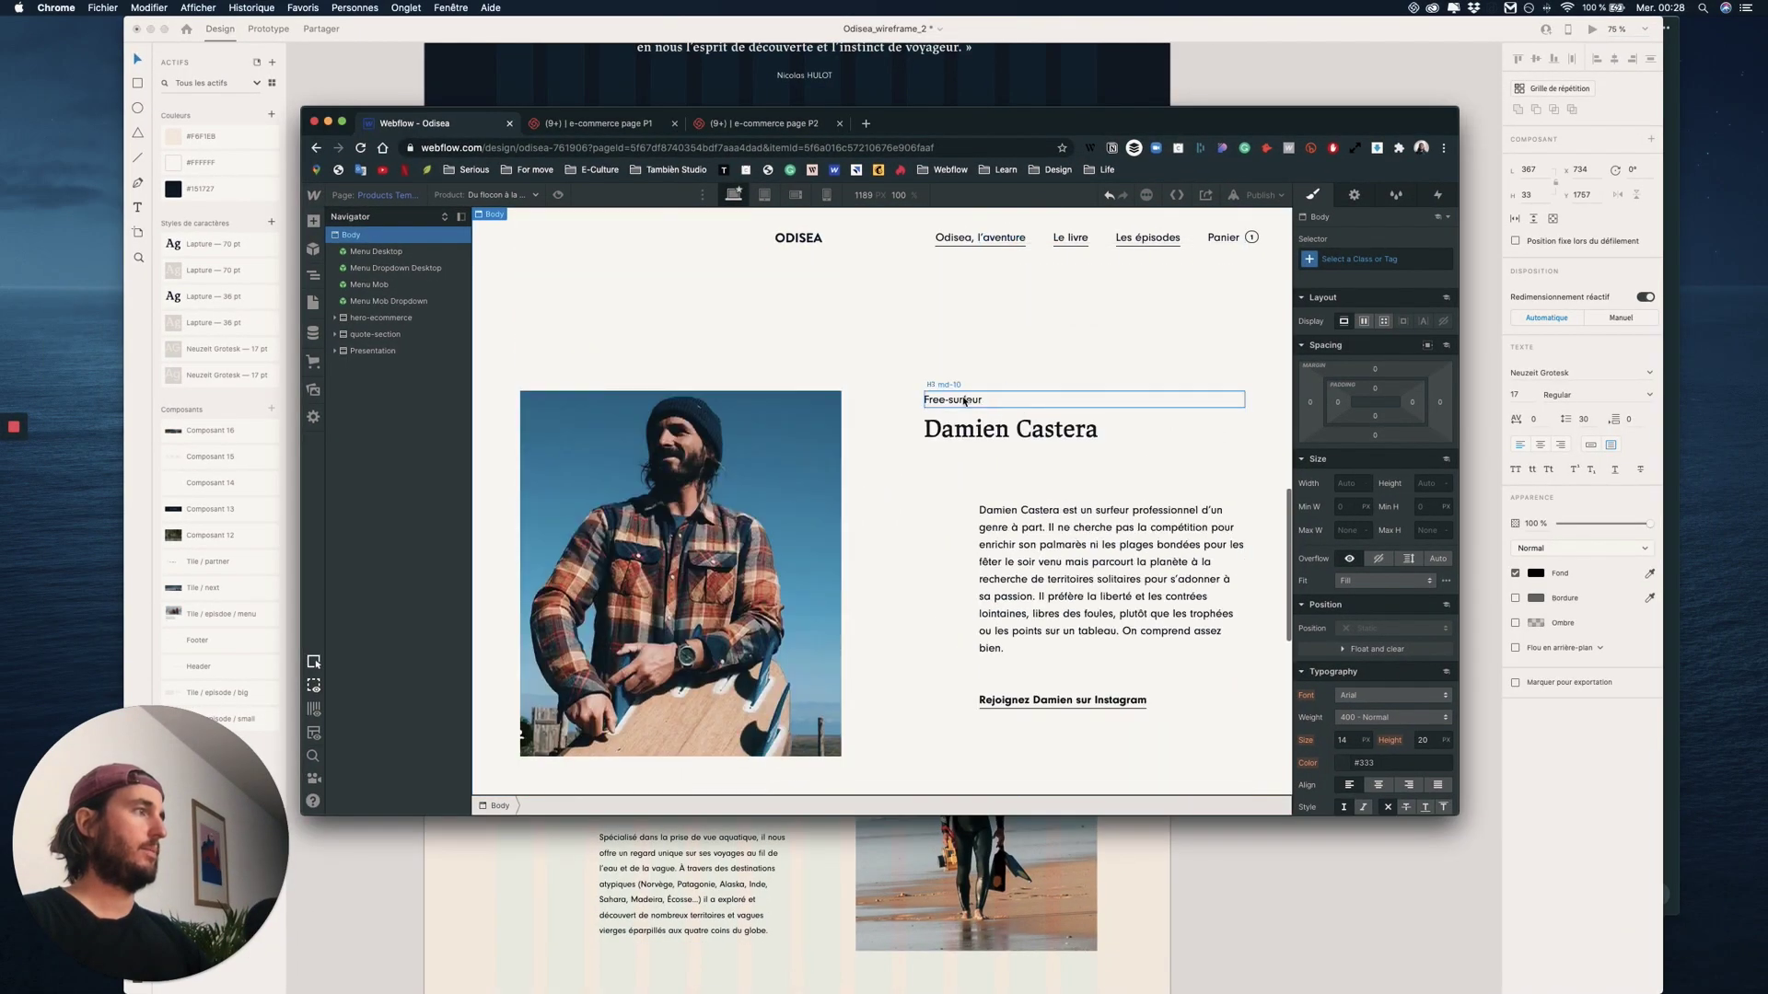
{"action": "key", "text": "ctrl+Up"}
{"action": "left_click", "coordinate": [665, 580]}
{"action": "key", "text": "Escape"}
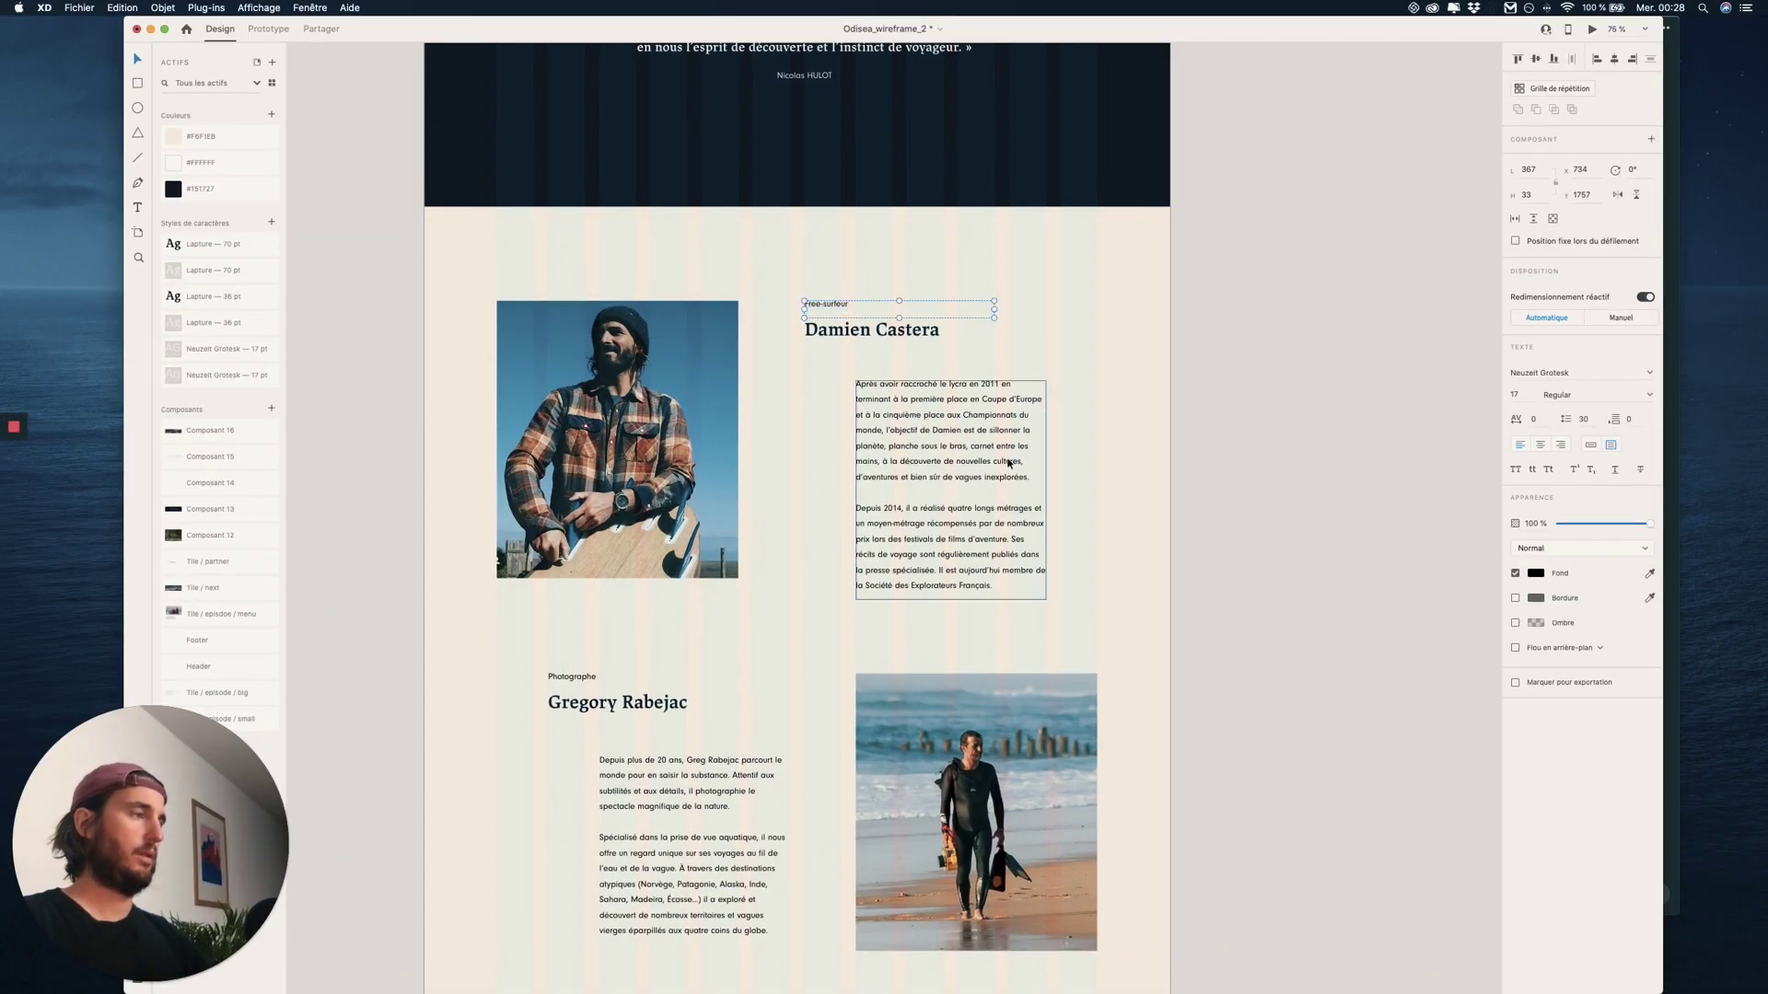
{"action": "key", "text": "ctrl+Up"}
{"action": "left_click", "coordinate": [1274, 412]}
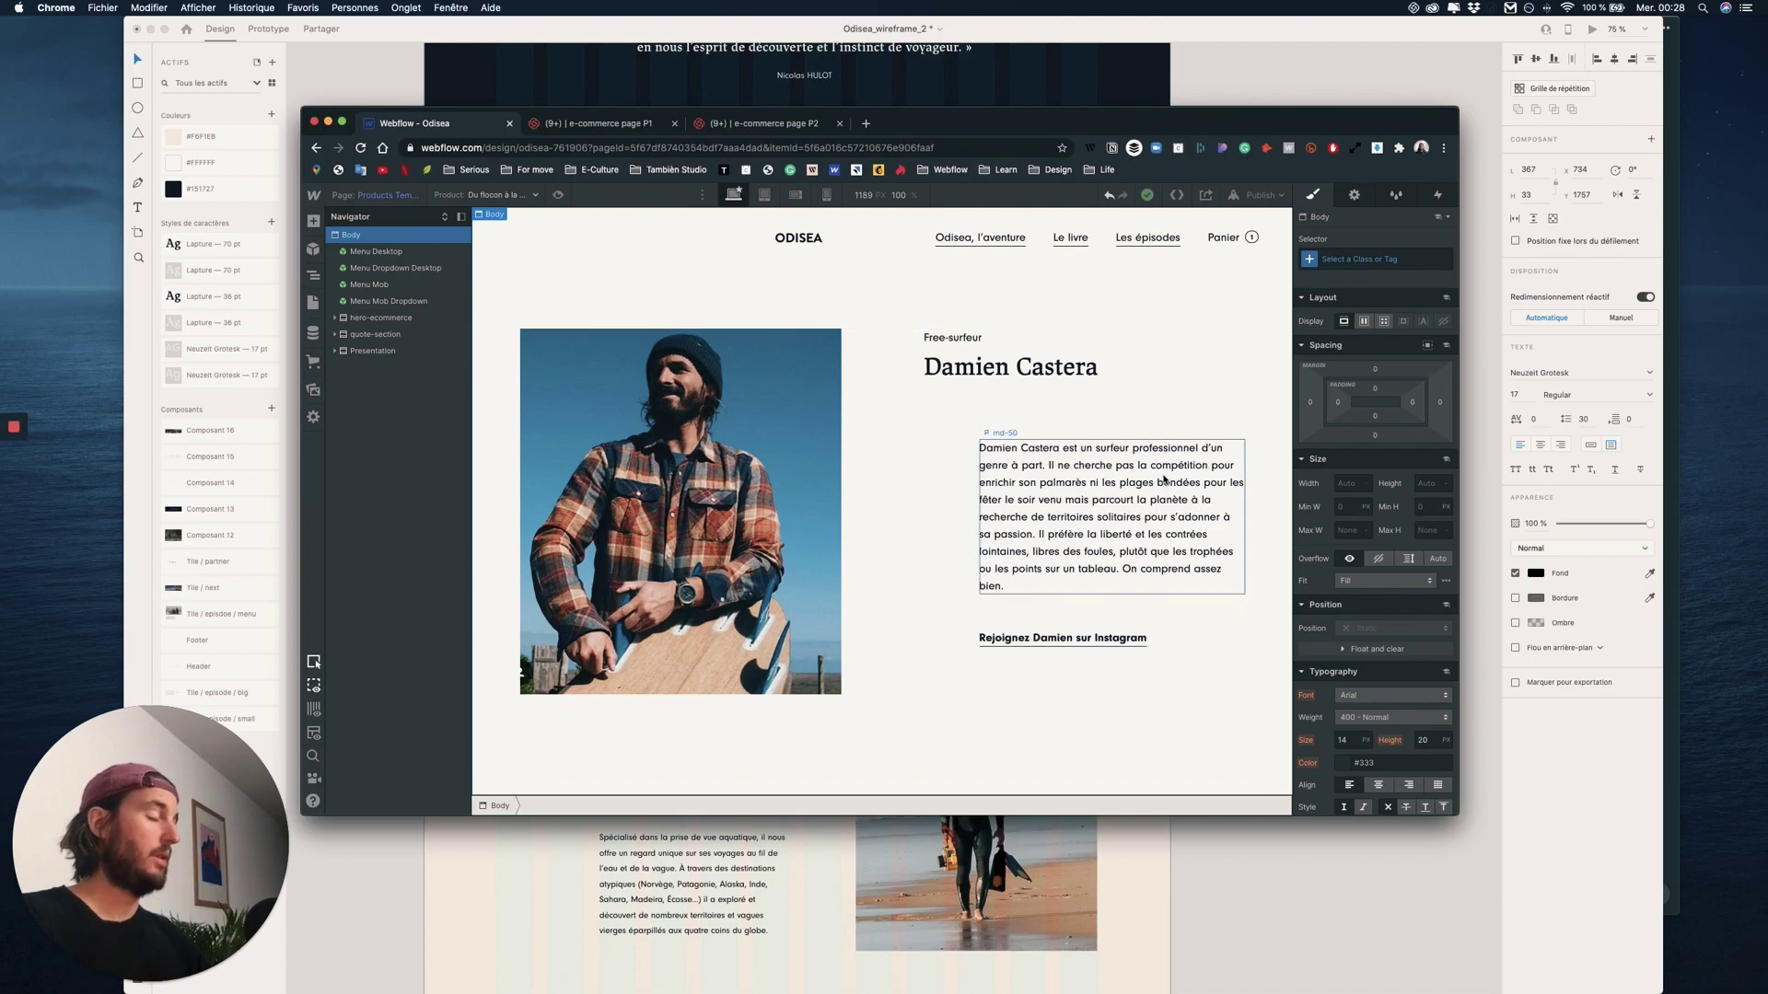
{"action": "scroll", "coordinate": [1067, 642], "scroll_direction": "down", "scroll_amount": 5}
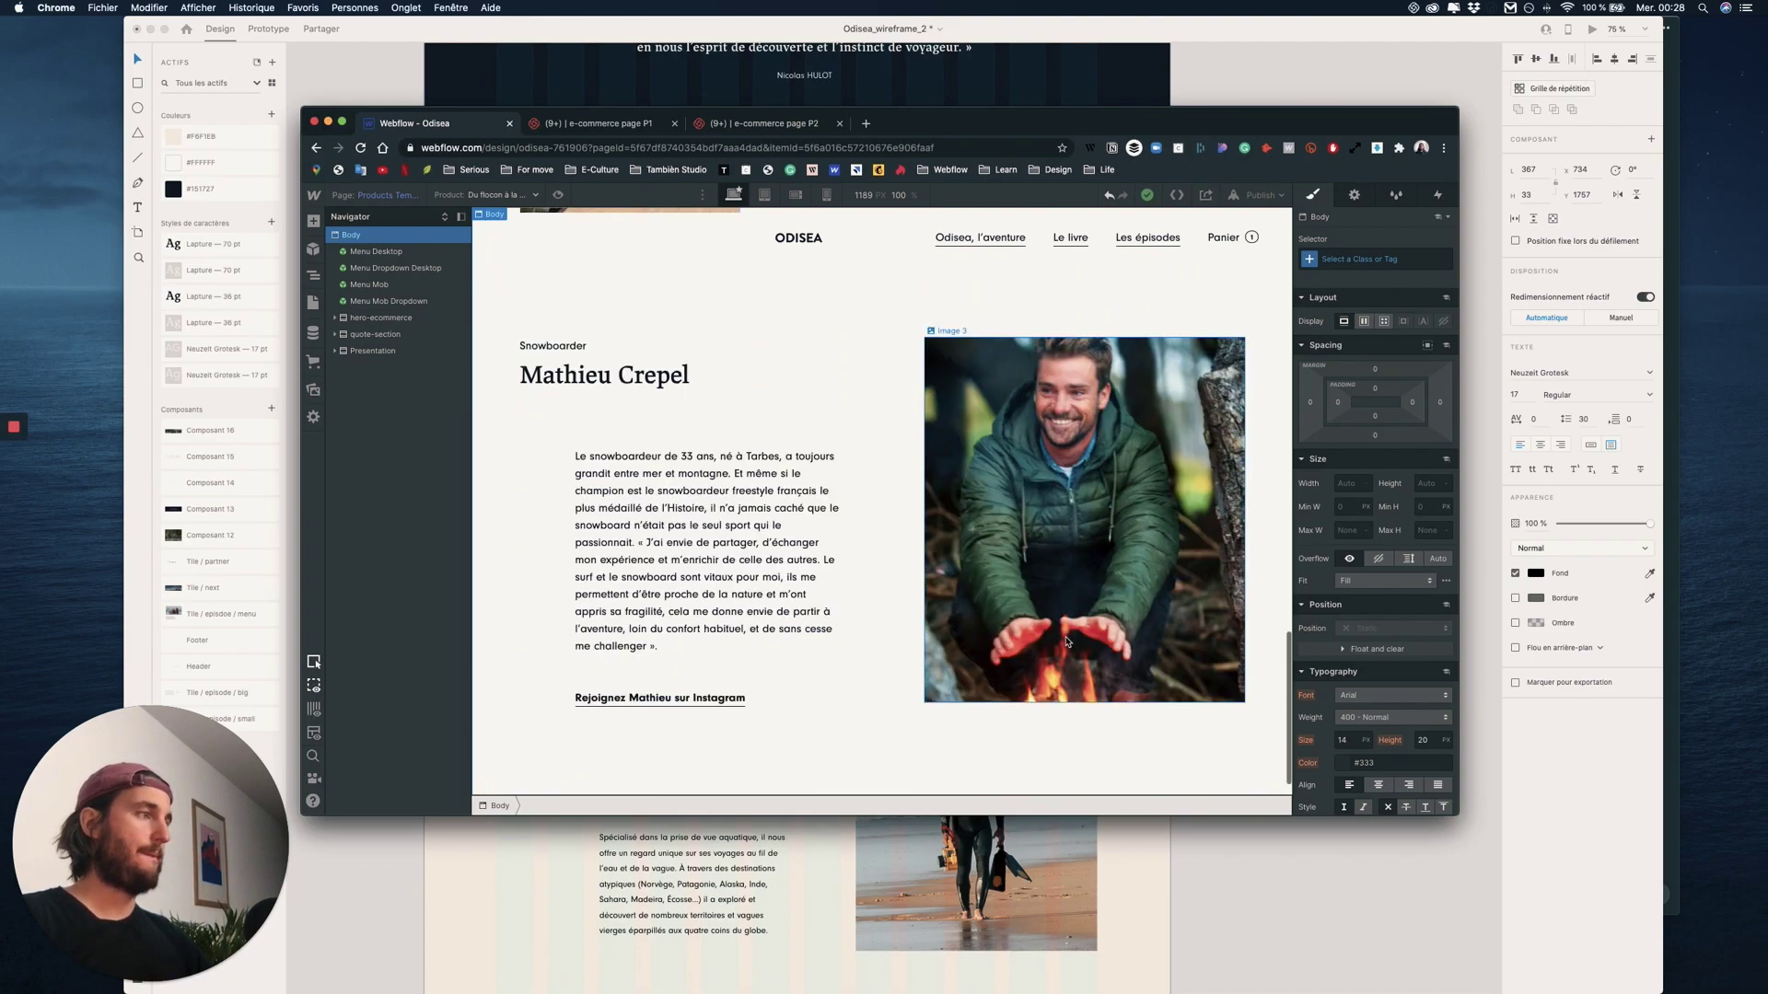
{"action": "scroll", "coordinate": [1067, 641], "scroll_direction": "up", "scroll_amount": 4}
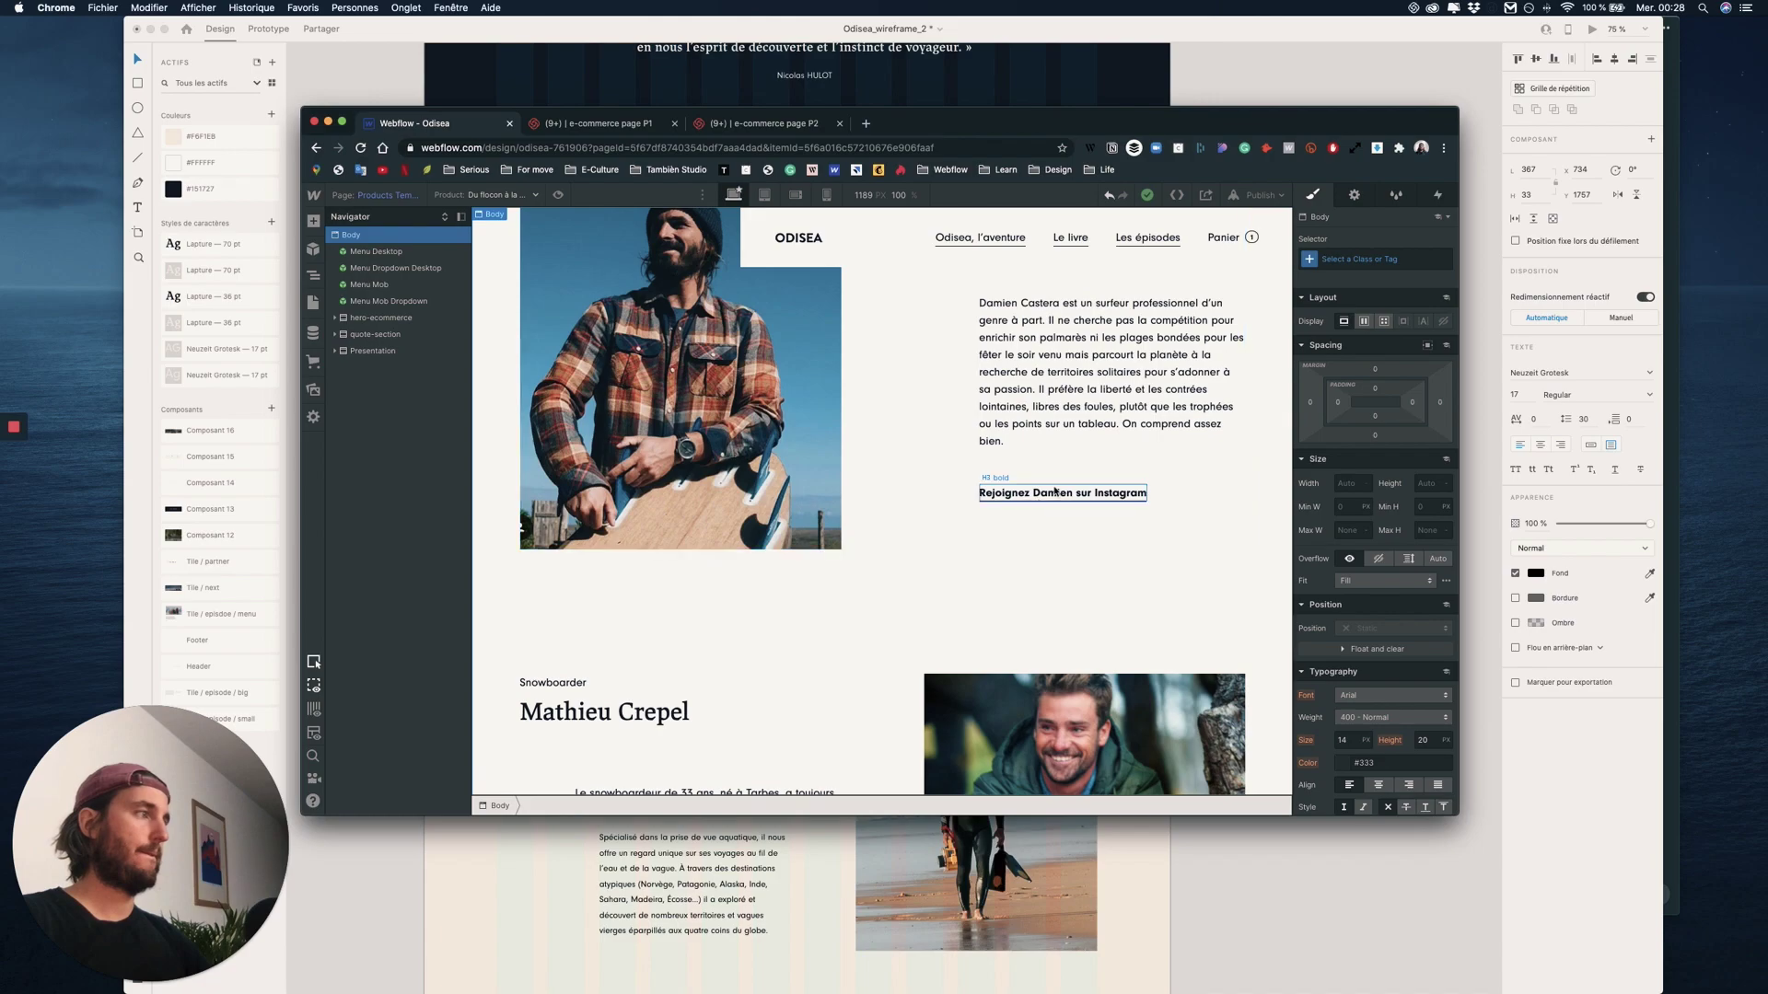
{"action": "scroll", "coordinate": [1093, 500], "scroll_direction": "down", "scroll_amount": 6}
- Take the second block's role label from the Adobe XD wireframe and replace "Snowboarder" with "Photographe" in Webflow
{"action": "key", "text": "ctrl+Up"}
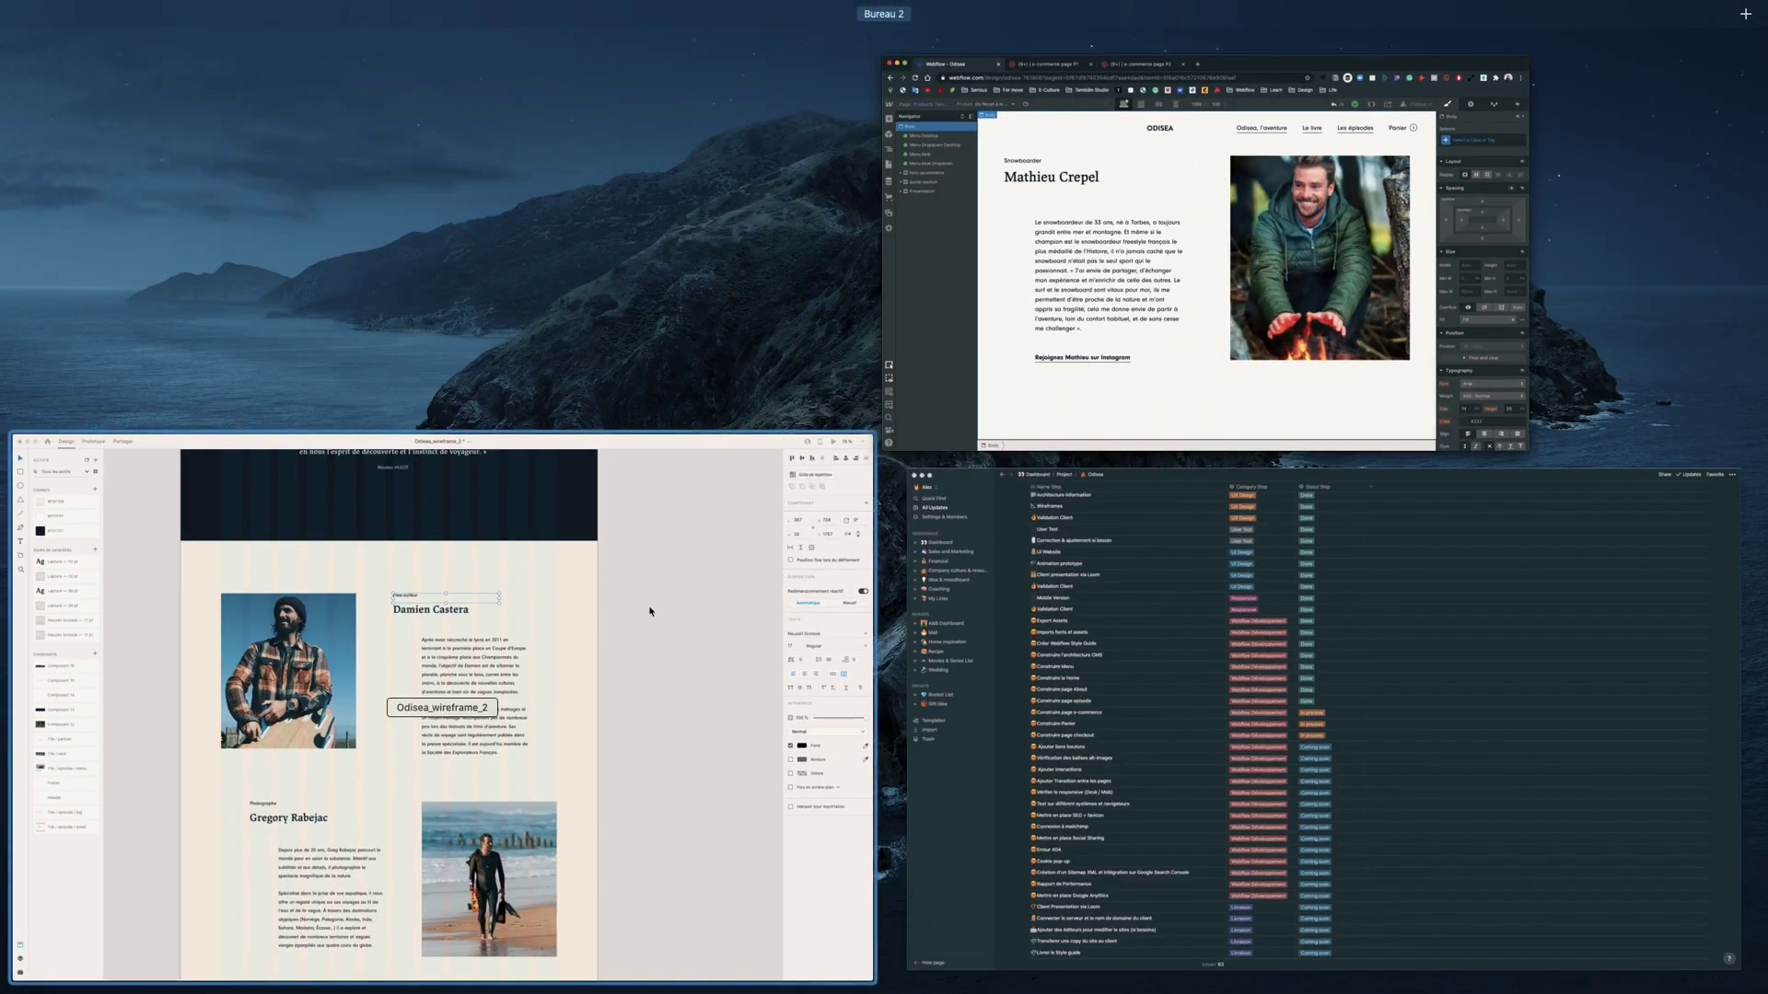
{"action": "left_click", "coordinate": [702, 640]}
{"action": "left_click", "coordinate": [573, 680]}
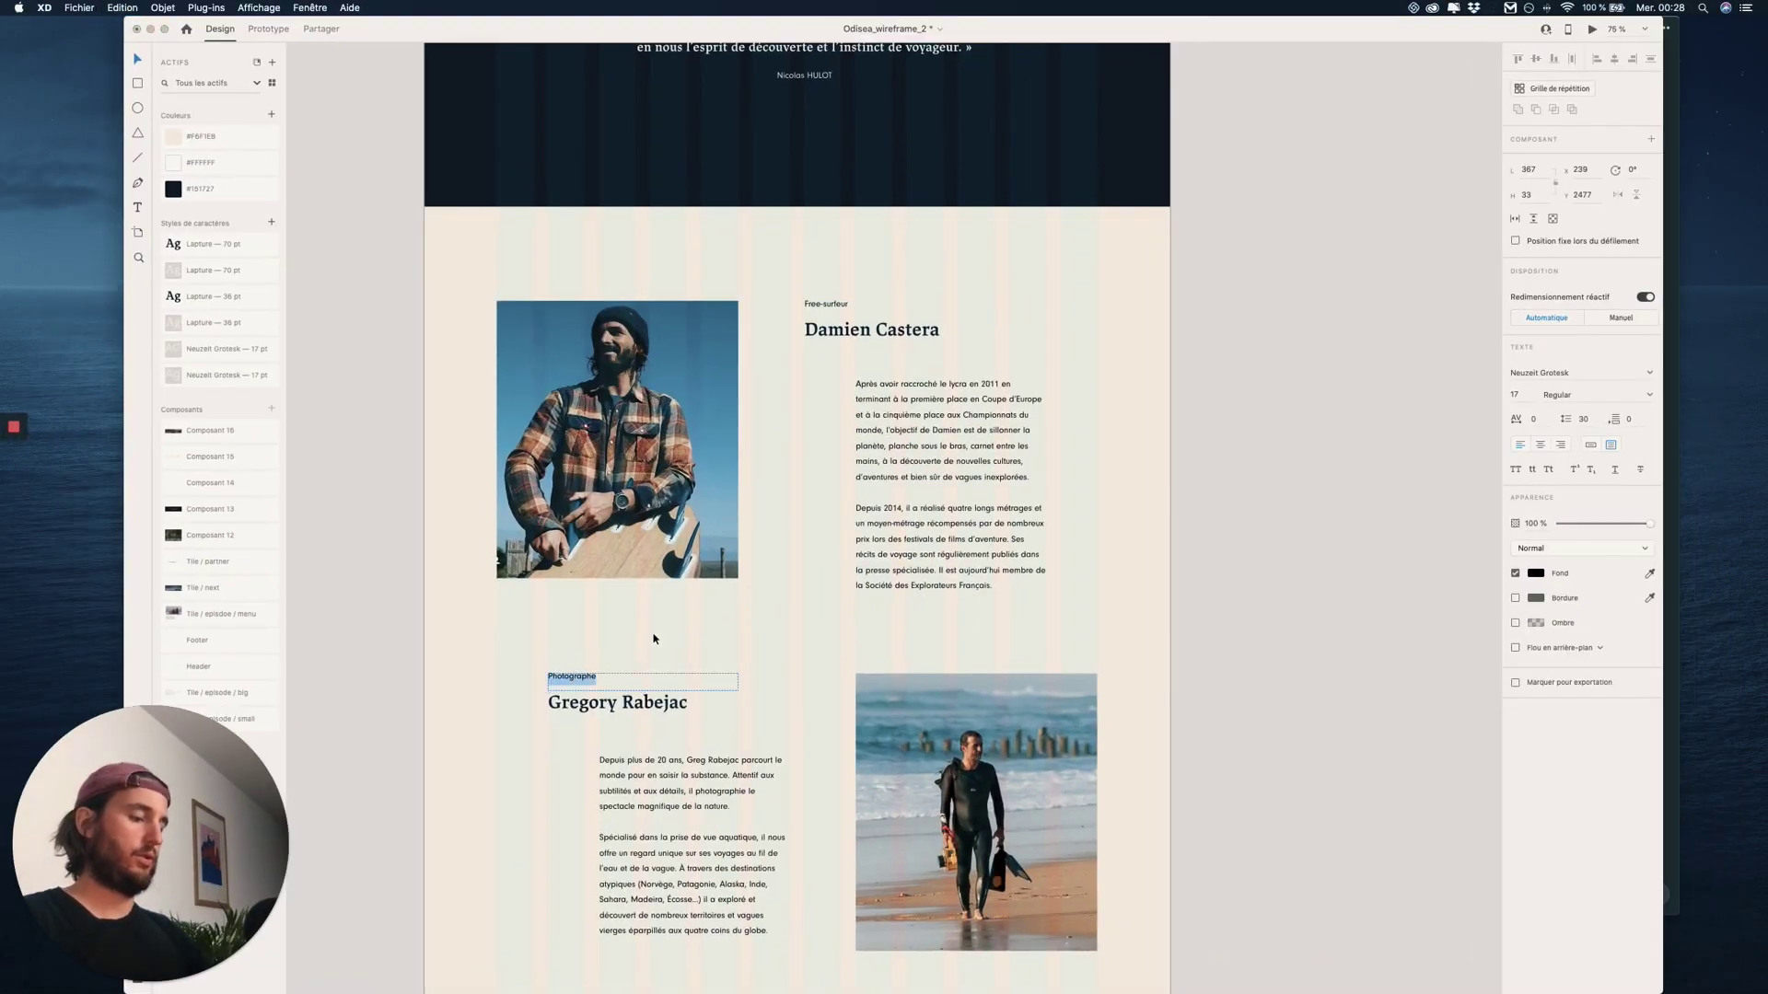
{"action": "key", "text": "ctrl+Up"}
{"action": "left_click", "coordinate": [1155, 421]}
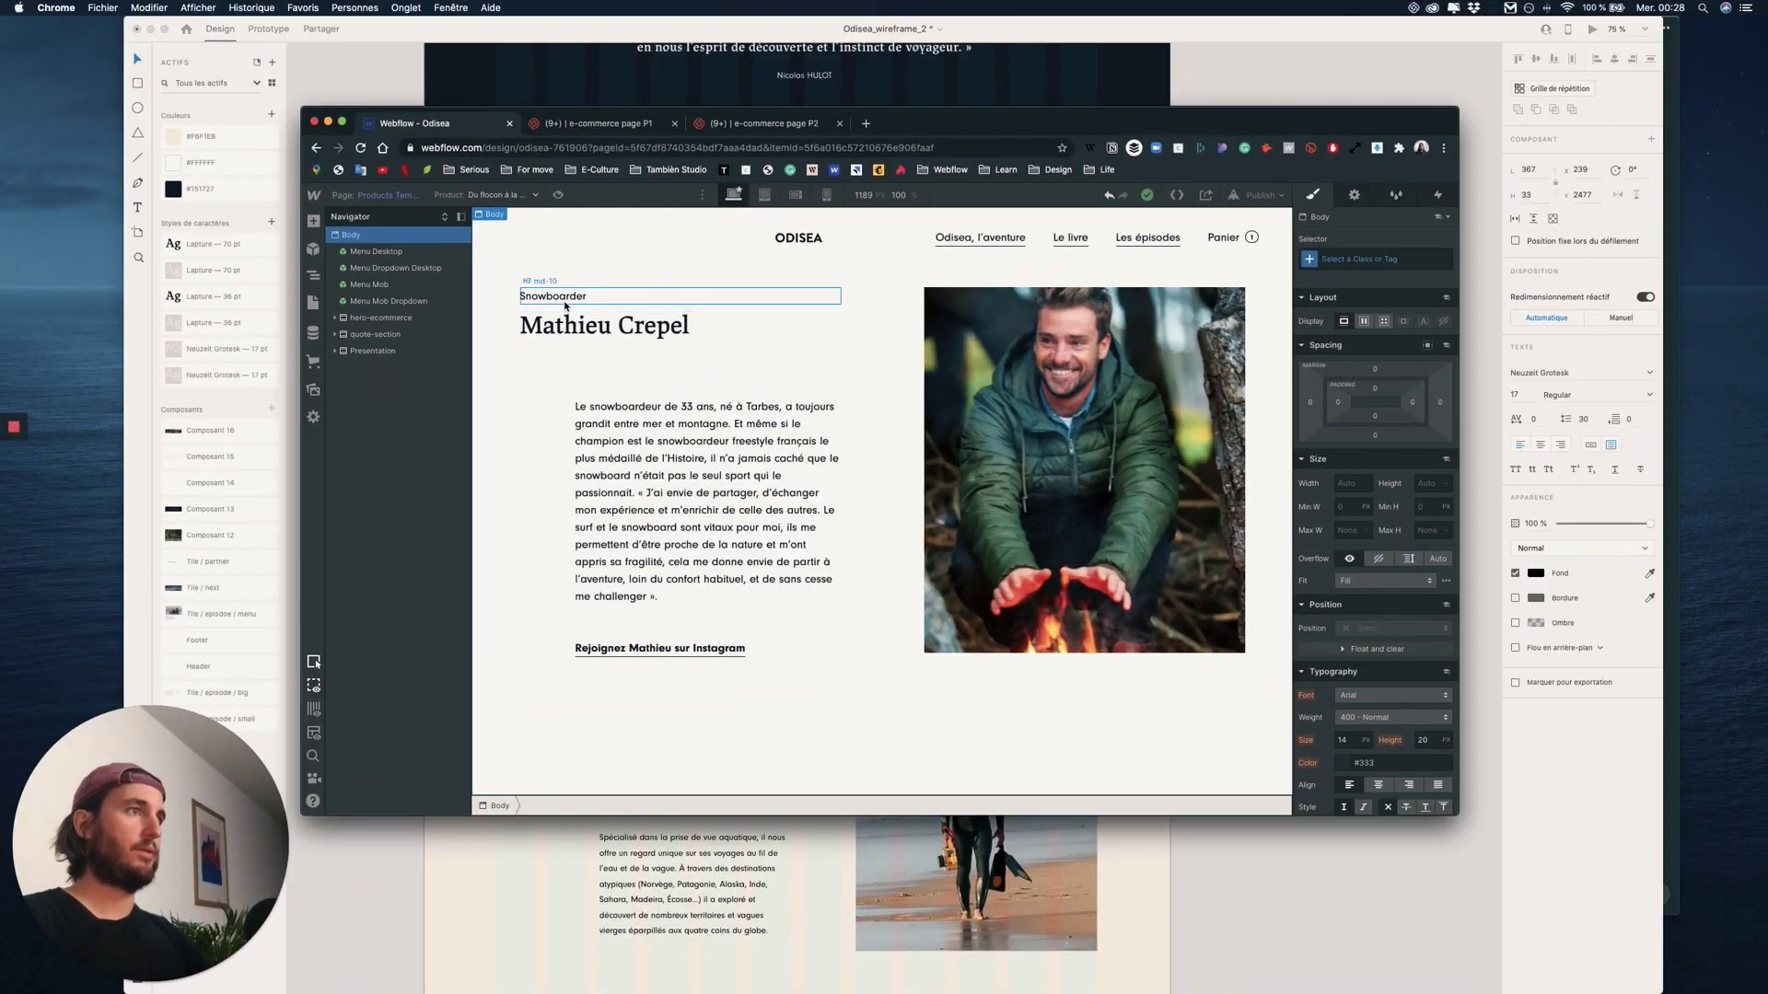
{"action": "double_click", "coordinate": [557, 297]}
{"action": "type", "text": "Photographe"}
- Copy the photographer's name from the Adobe XD wireframe and paste it over the second block's name heading in Webflow
{"action": "key", "text": "ctrl+Up"}
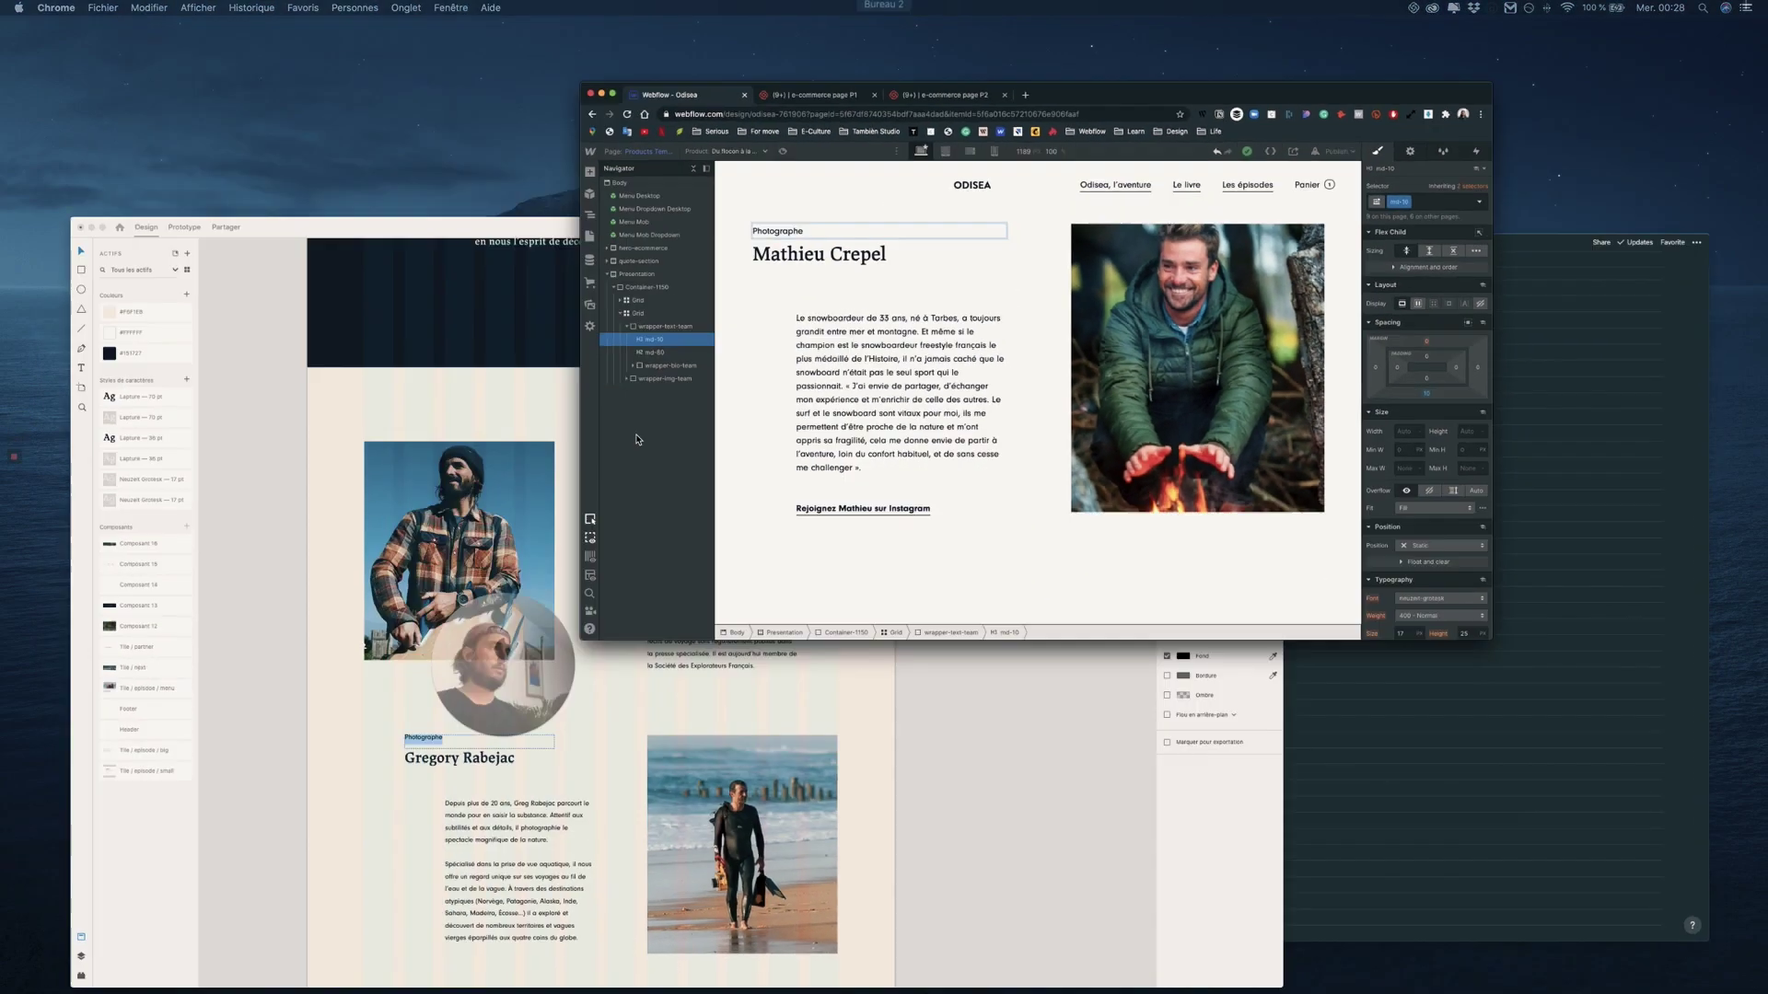
{"action": "left_click", "coordinate": [716, 661]}
{"action": "type", "text": "Photographe"}
{"action": "double_click", "coordinate": [648, 708]}
{"action": "key", "text": "super+c"}
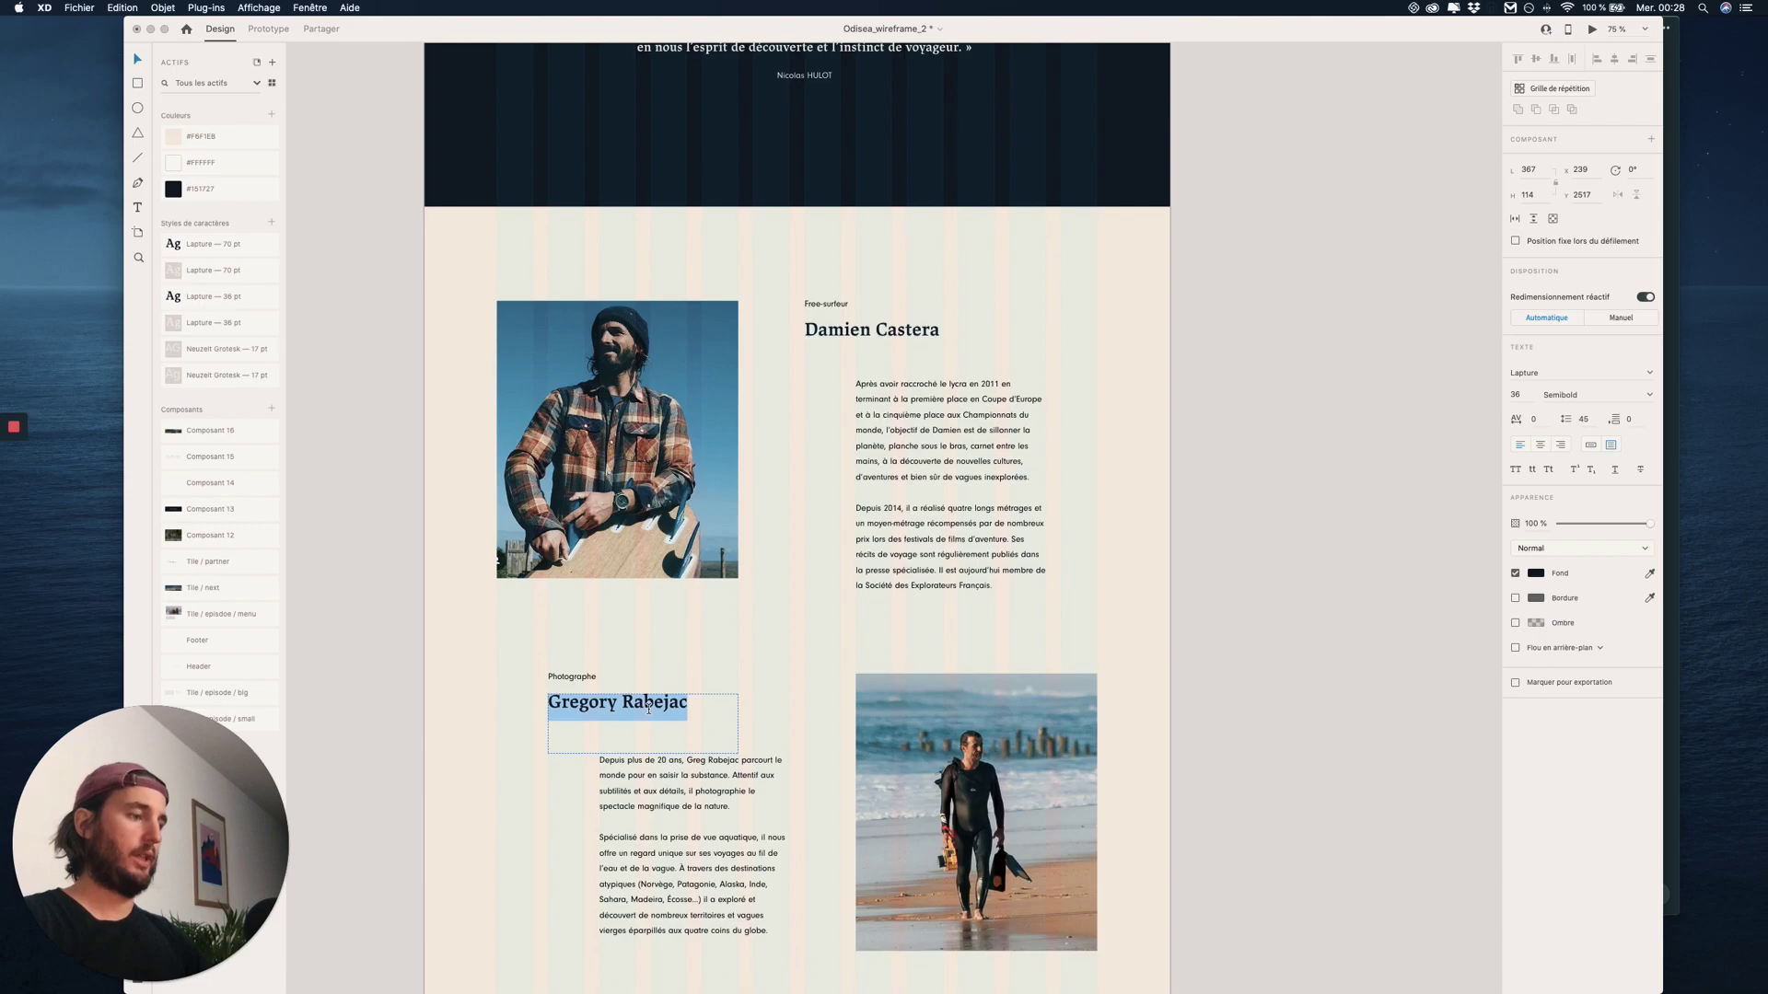
{"action": "key", "text": "ctrl+Up"}
{"action": "left_click", "coordinate": [1151, 276]}
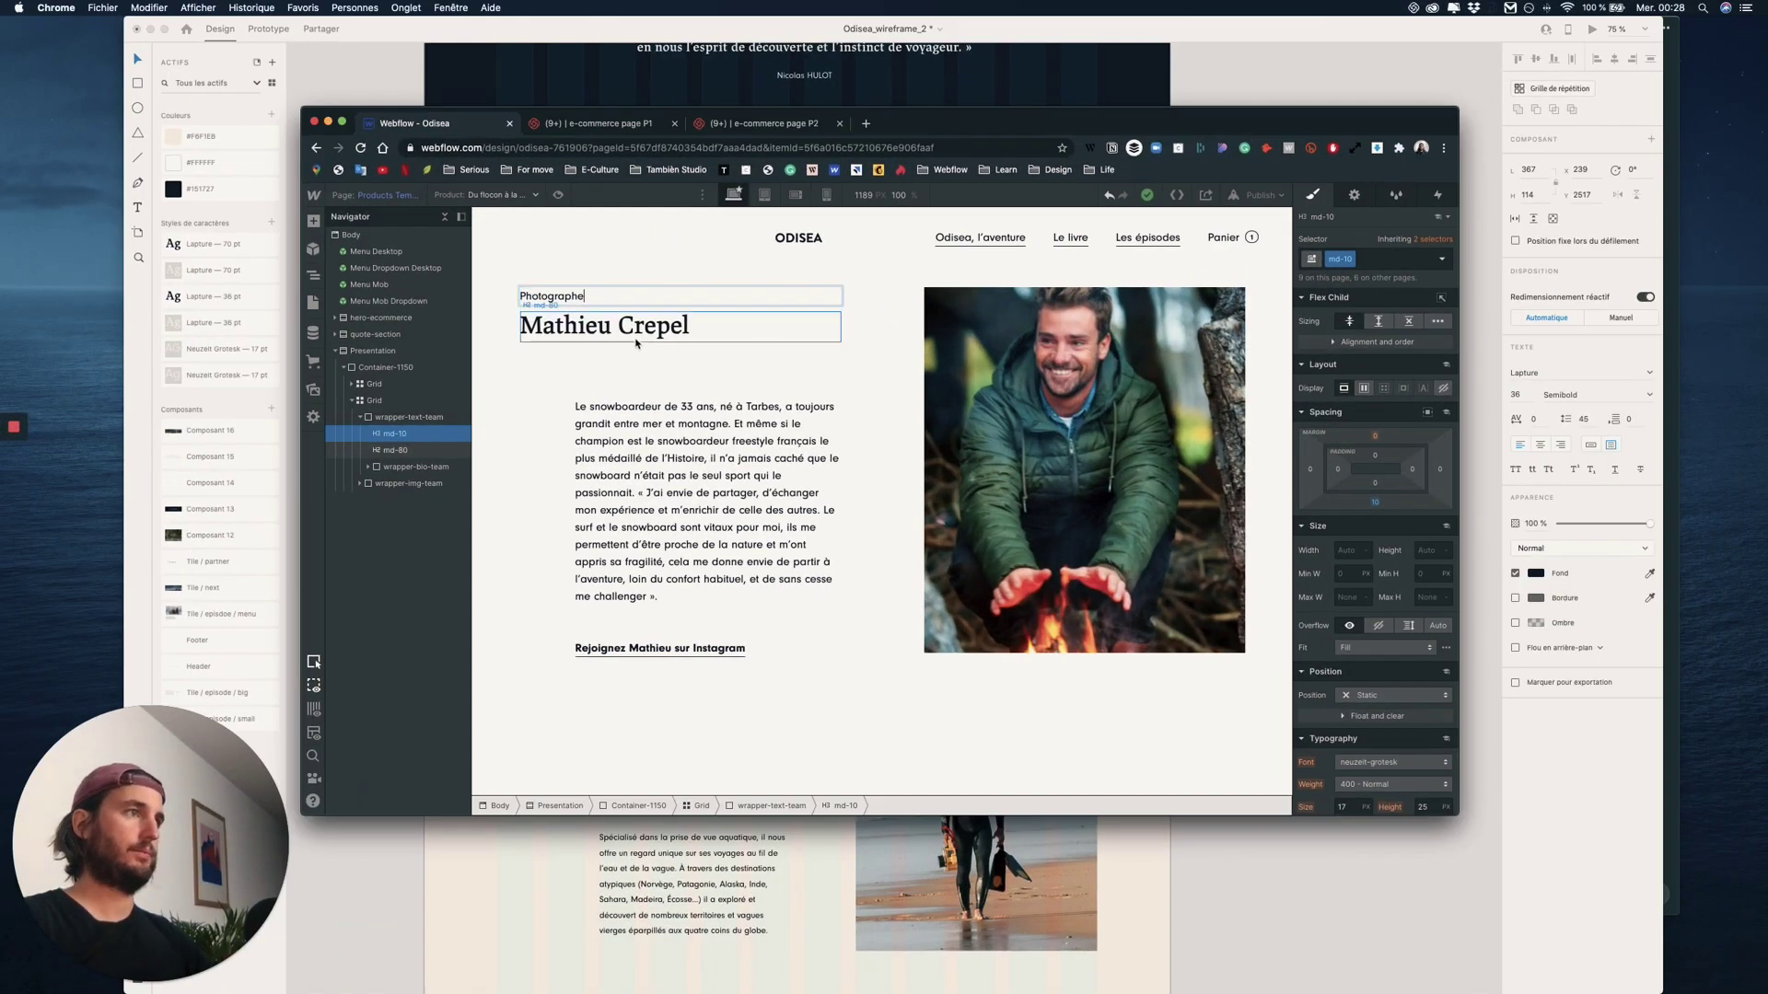
{"action": "double_click", "coordinate": [644, 327]}
{"action": "triple_click", "coordinate": [644, 326]}
{"action": "left_click", "coordinate": [644, 327]}
{"action": "triple_click", "coordinate": [659, 326]}
{"action": "key", "text": "super+v"}
- Copy the photographer's full biography from the Adobe XD wireframe and replace the second block's md-50 paragraph in Webflow with it
{"action": "key", "text": "ctrl+Up"}
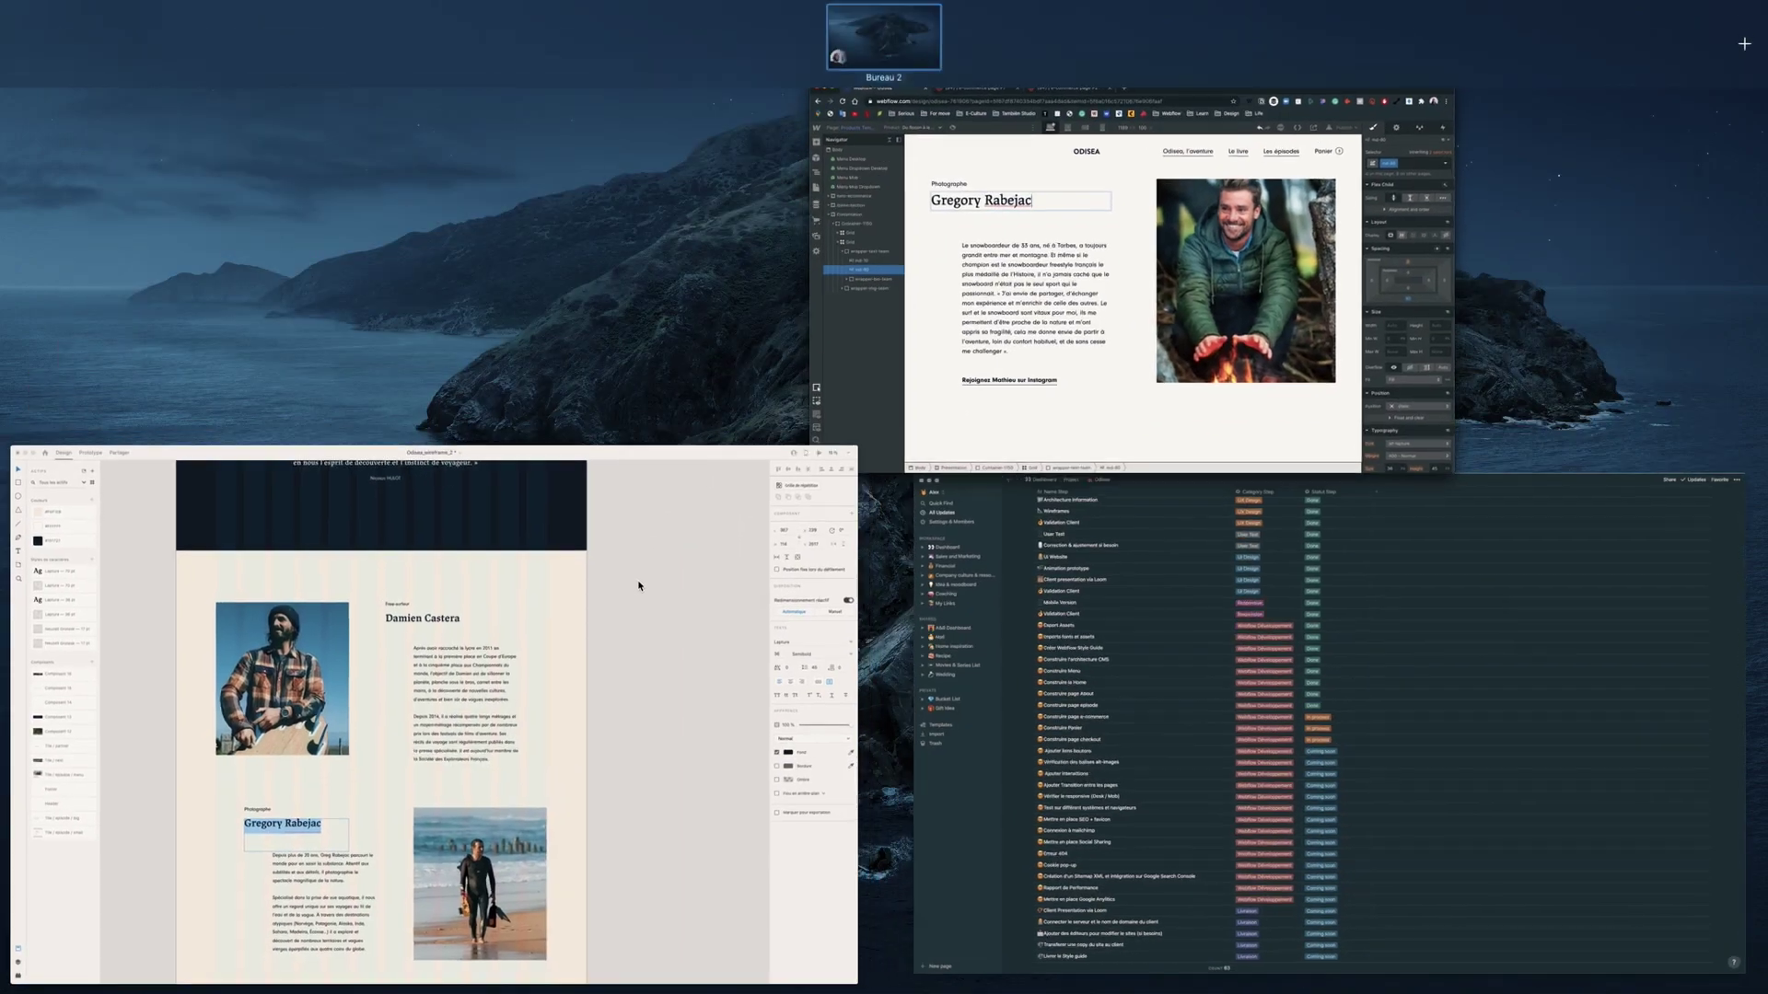
{"action": "left_click", "coordinate": [592, 789]}
{"action": "left_click", "coordinate": [671, 801]}
{"action": "triple_click", "coordinate": [671, 801]}
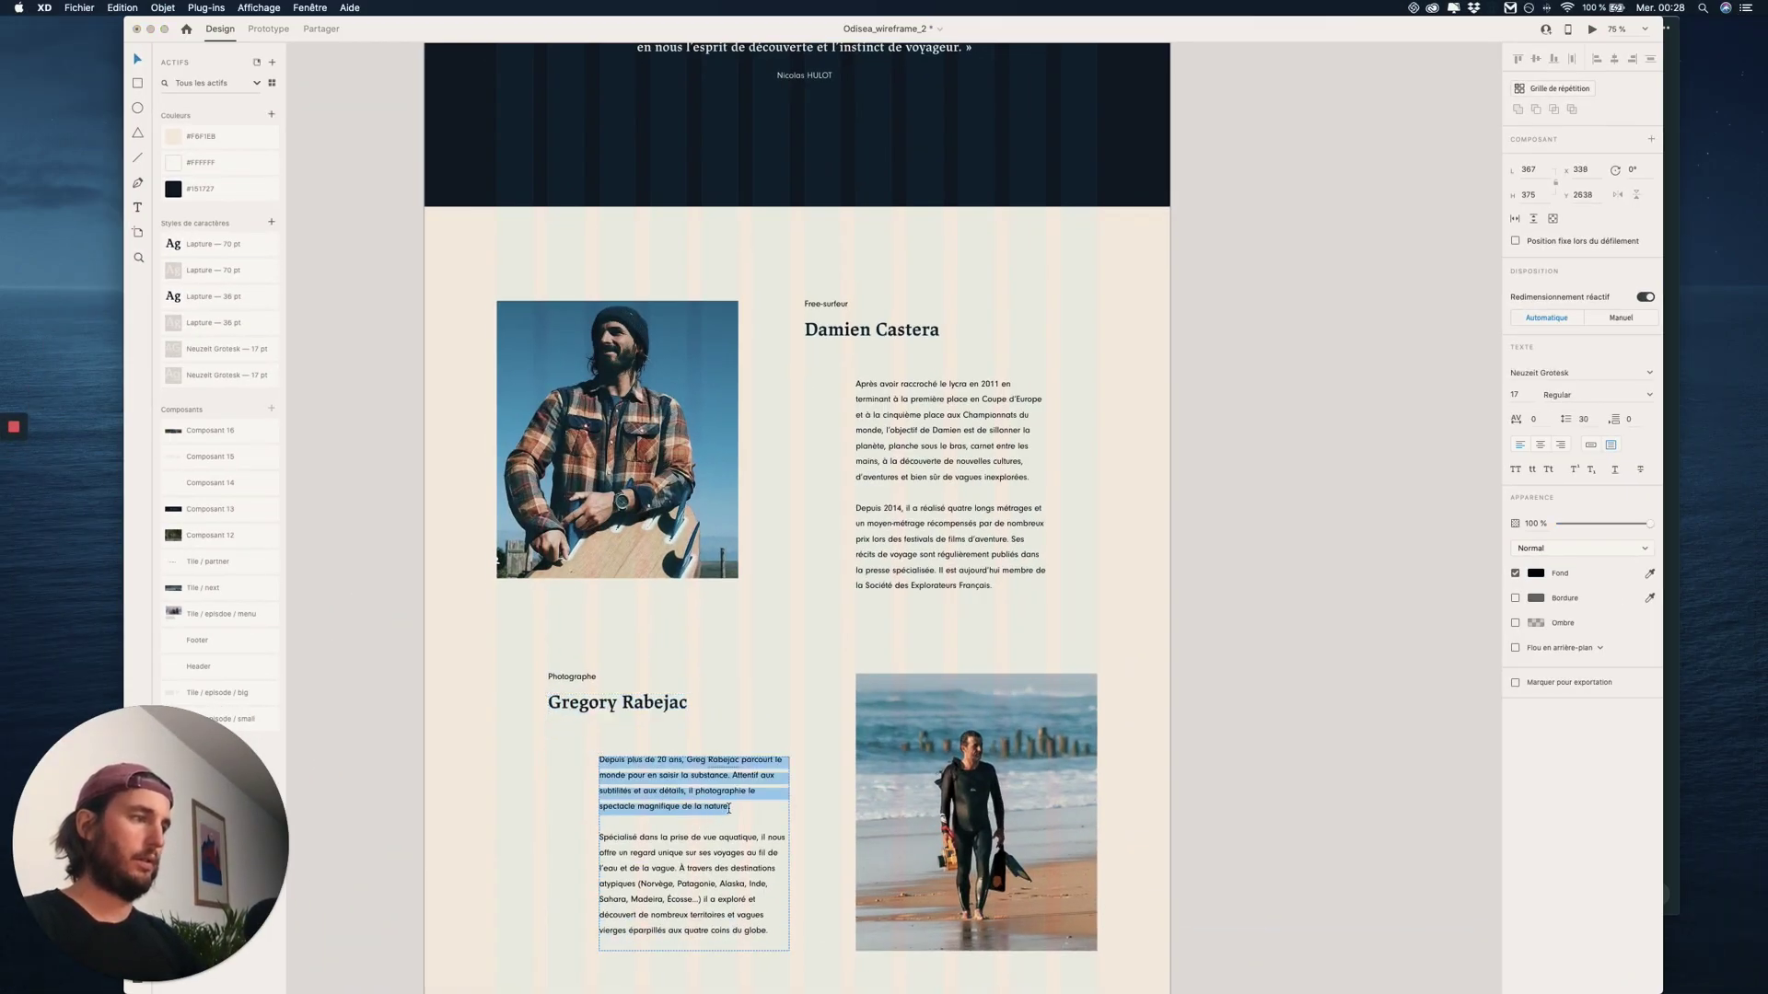
{"action": "key", "text": "super+a"}
{"action": "key", "text": "ctrl+Up"}
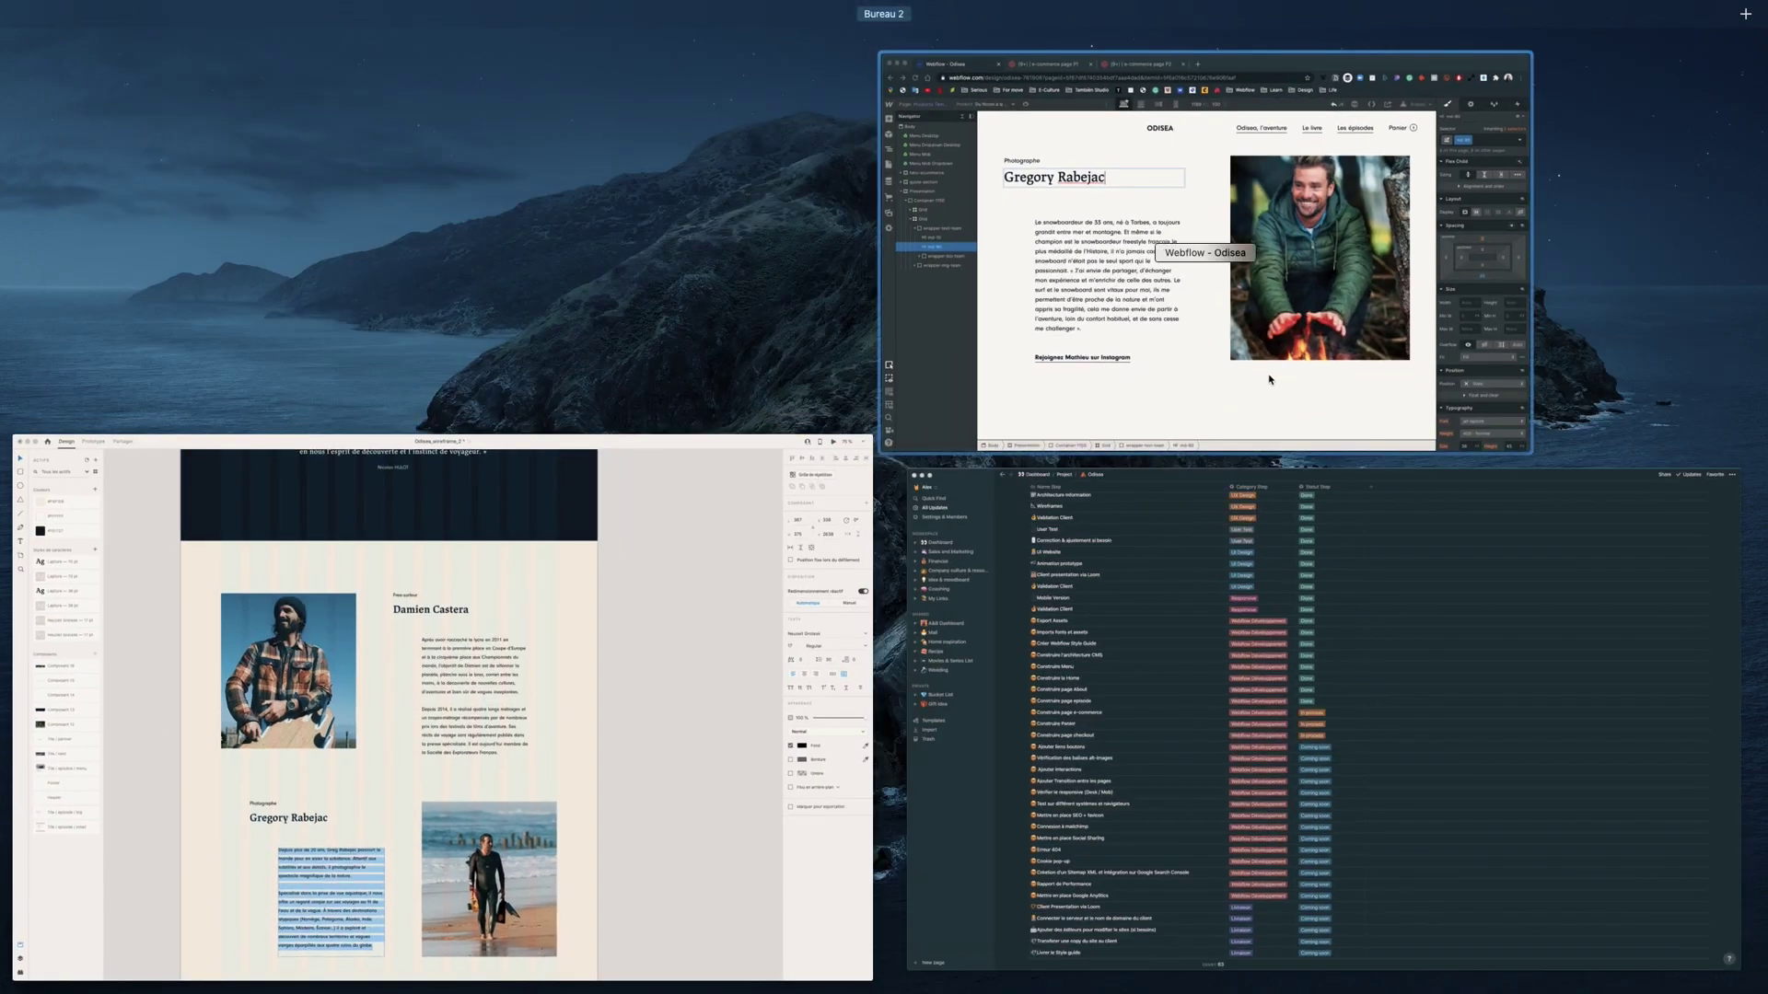
{"action": "left_click", "coordinate": [1234, 248]}
{"action": "left_click", "coordinate": [672, 474]}
{"action": "key", "text": "super+v"}
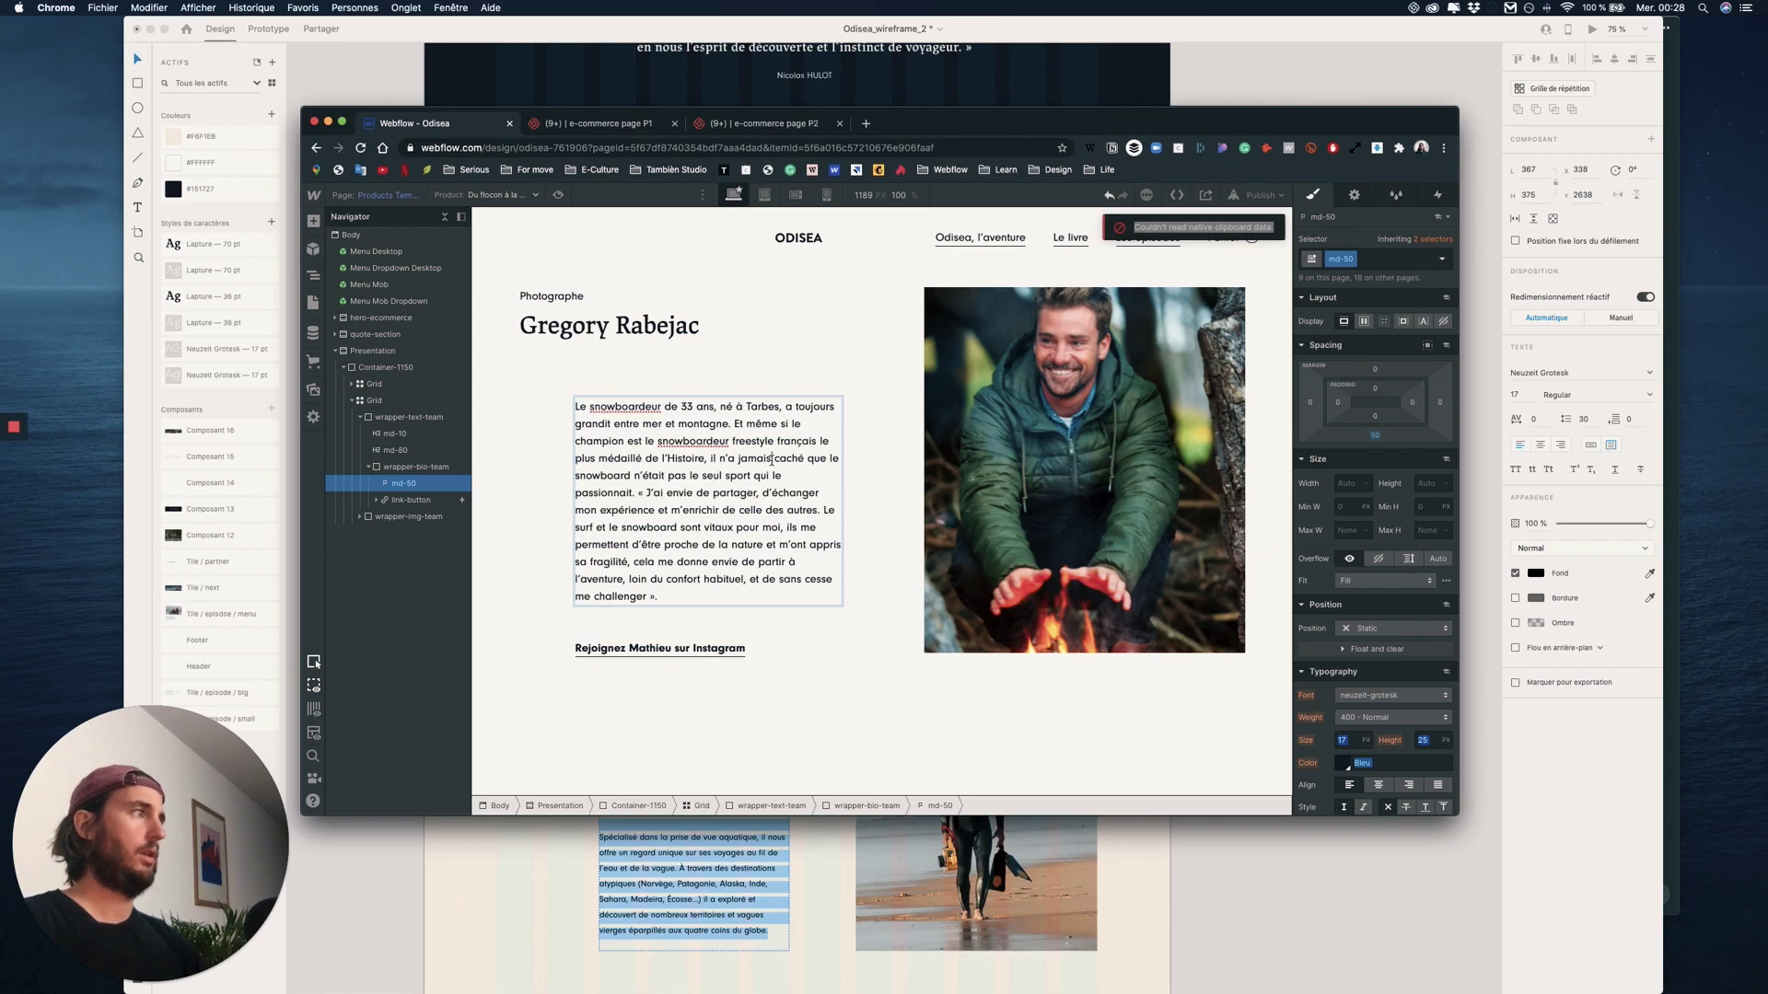
{"action": "triple_click", "coordinate": [771, 458]}
{"action": "type", "text": "Depuis plus de 20 ans, Greg Rabejac parcourt le monde pour en saisir la substance. Attentif aux subtilités et aux détails, il photographie le spectacle magnifique de la nature. Spécialisé dans la prise de vue aquatique, il nous offre un regard unique sur ses voyages au fil de l’eau et de la vague. À travers des destinations atypiques (Norvège, Patagonie, Alaska, Inde, Sahara, Madeira, Écosse…) il a exploré et découvert de nombreux territoires et vagues vierges éparpillés aux quatre coins du globe."}
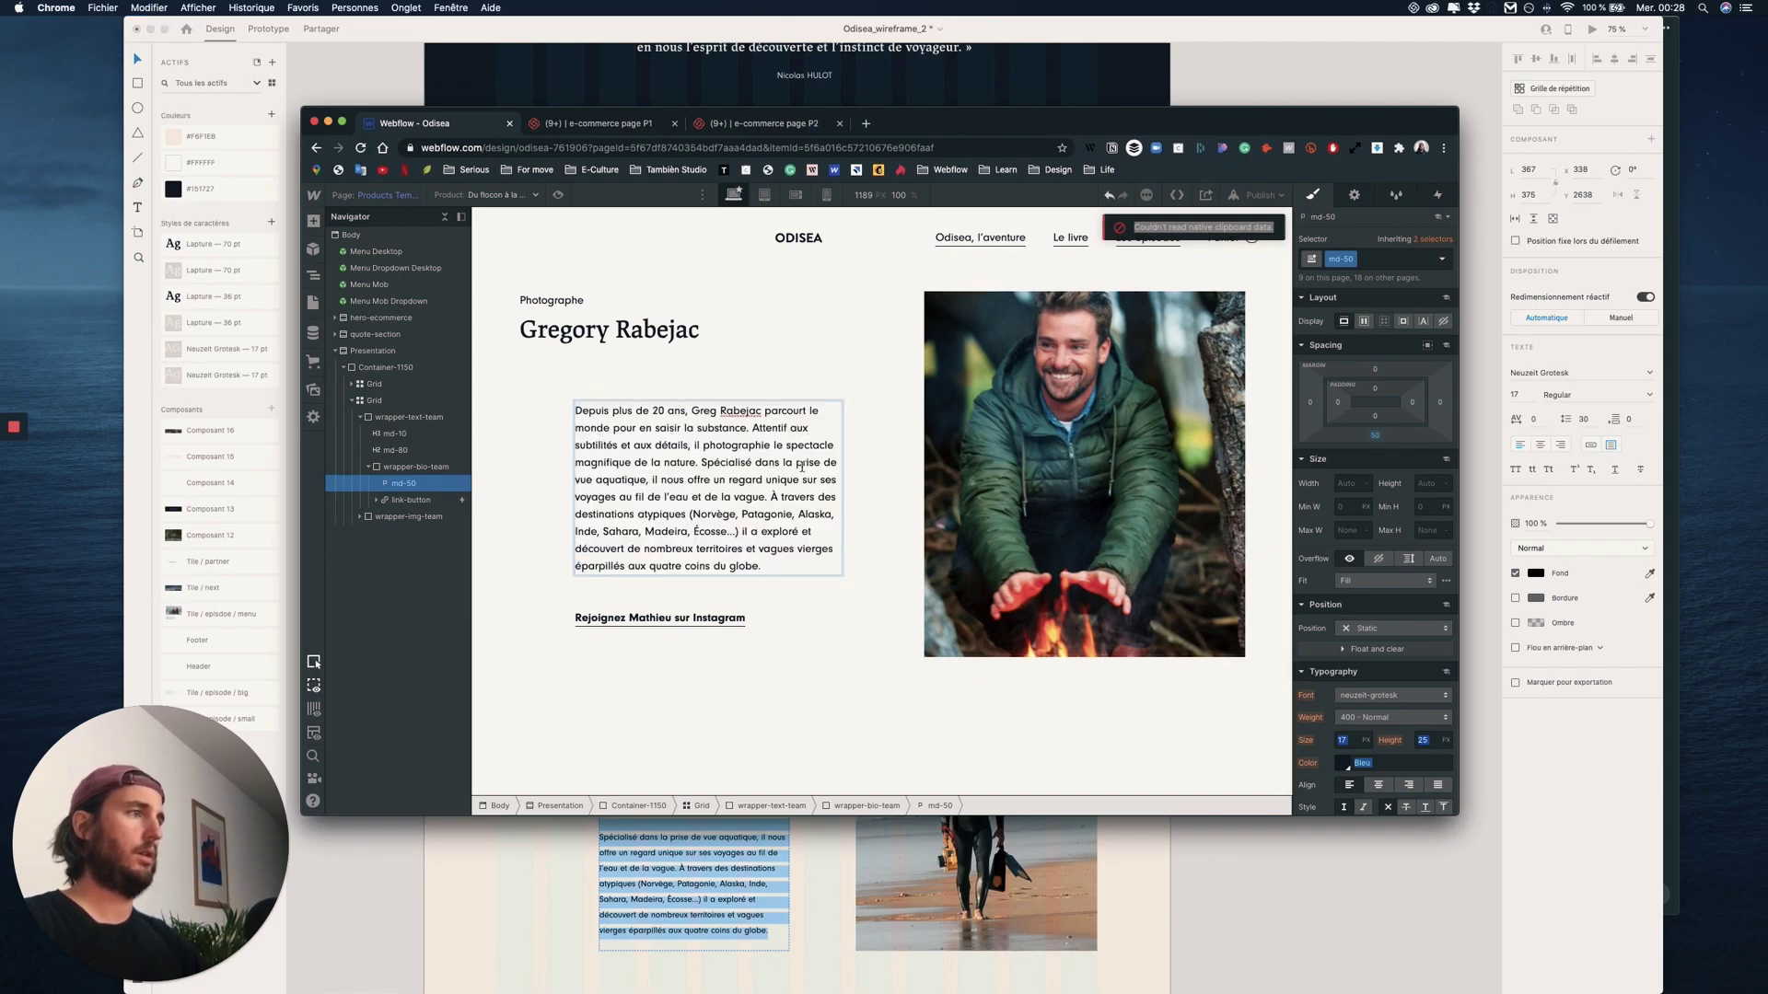
- Insert a blank line before "Spécialisé dans la prise de vue aquatique" and put the photographer's first name in the Instagram link text
{"action": "left_click", "coordinate": [702, 463]}
{"action": "key", "text": "shift+Return"}
{"action": "key", "text": "shift+Return"}
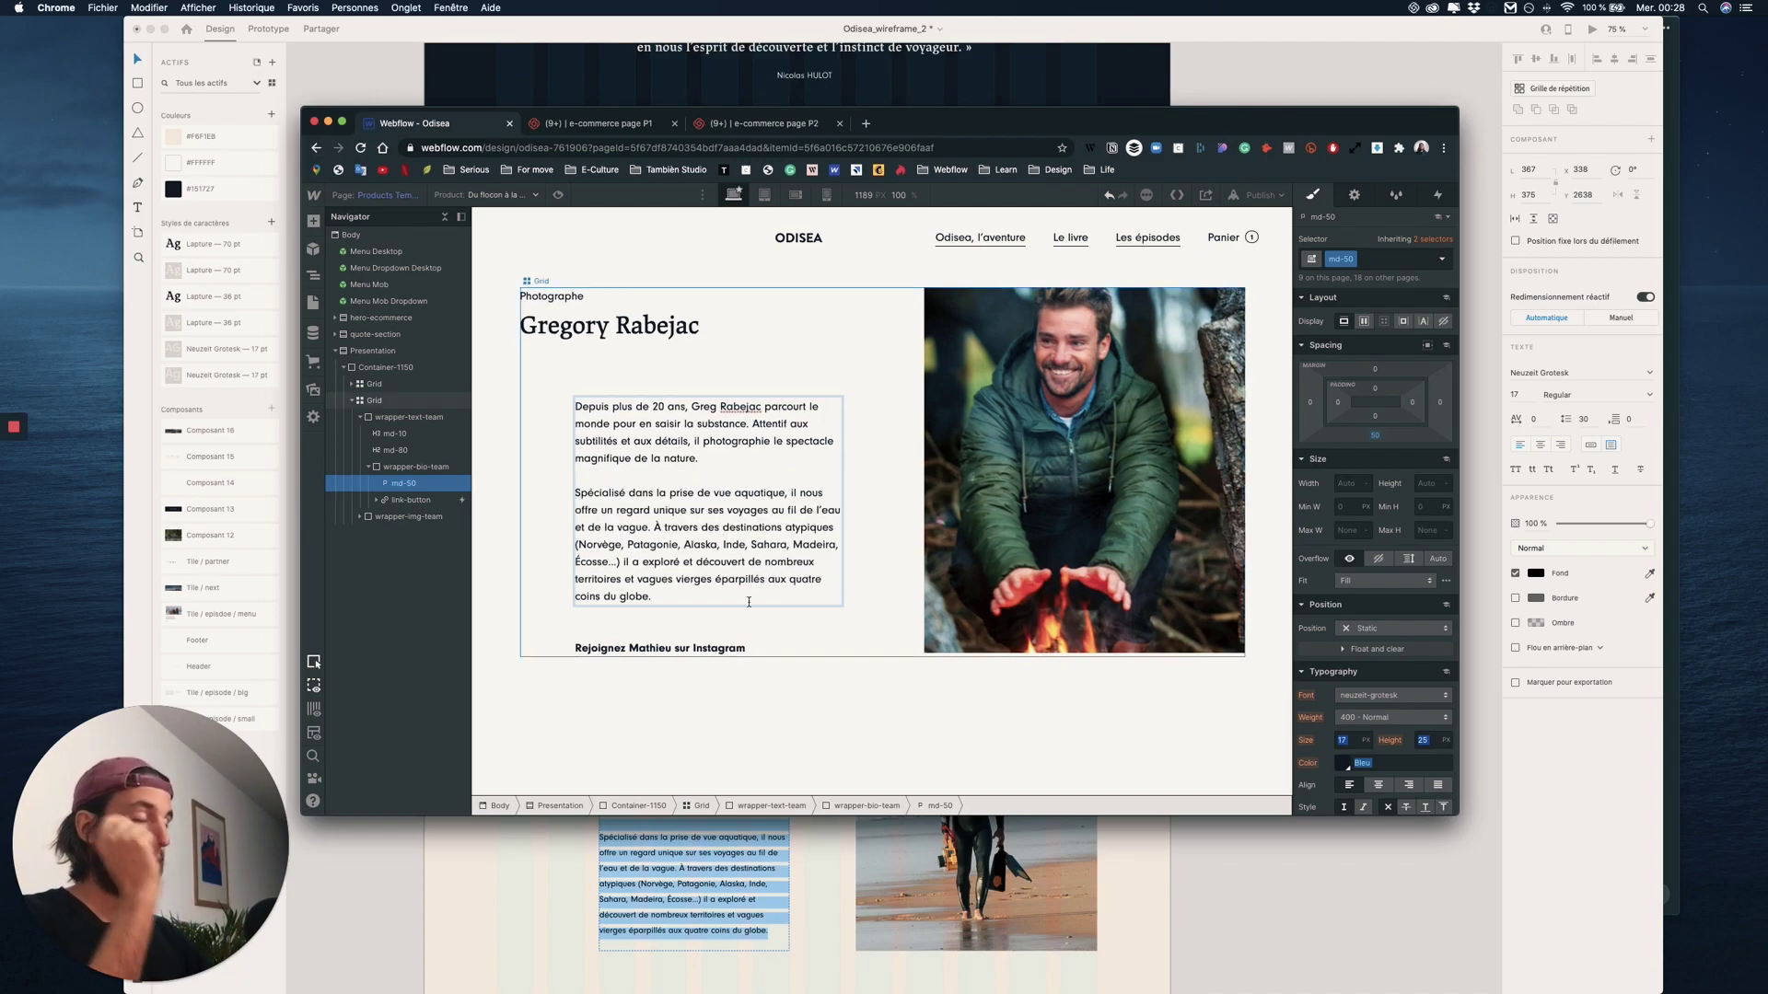
{"action": "double_click", "coordinate": [650, 648]}
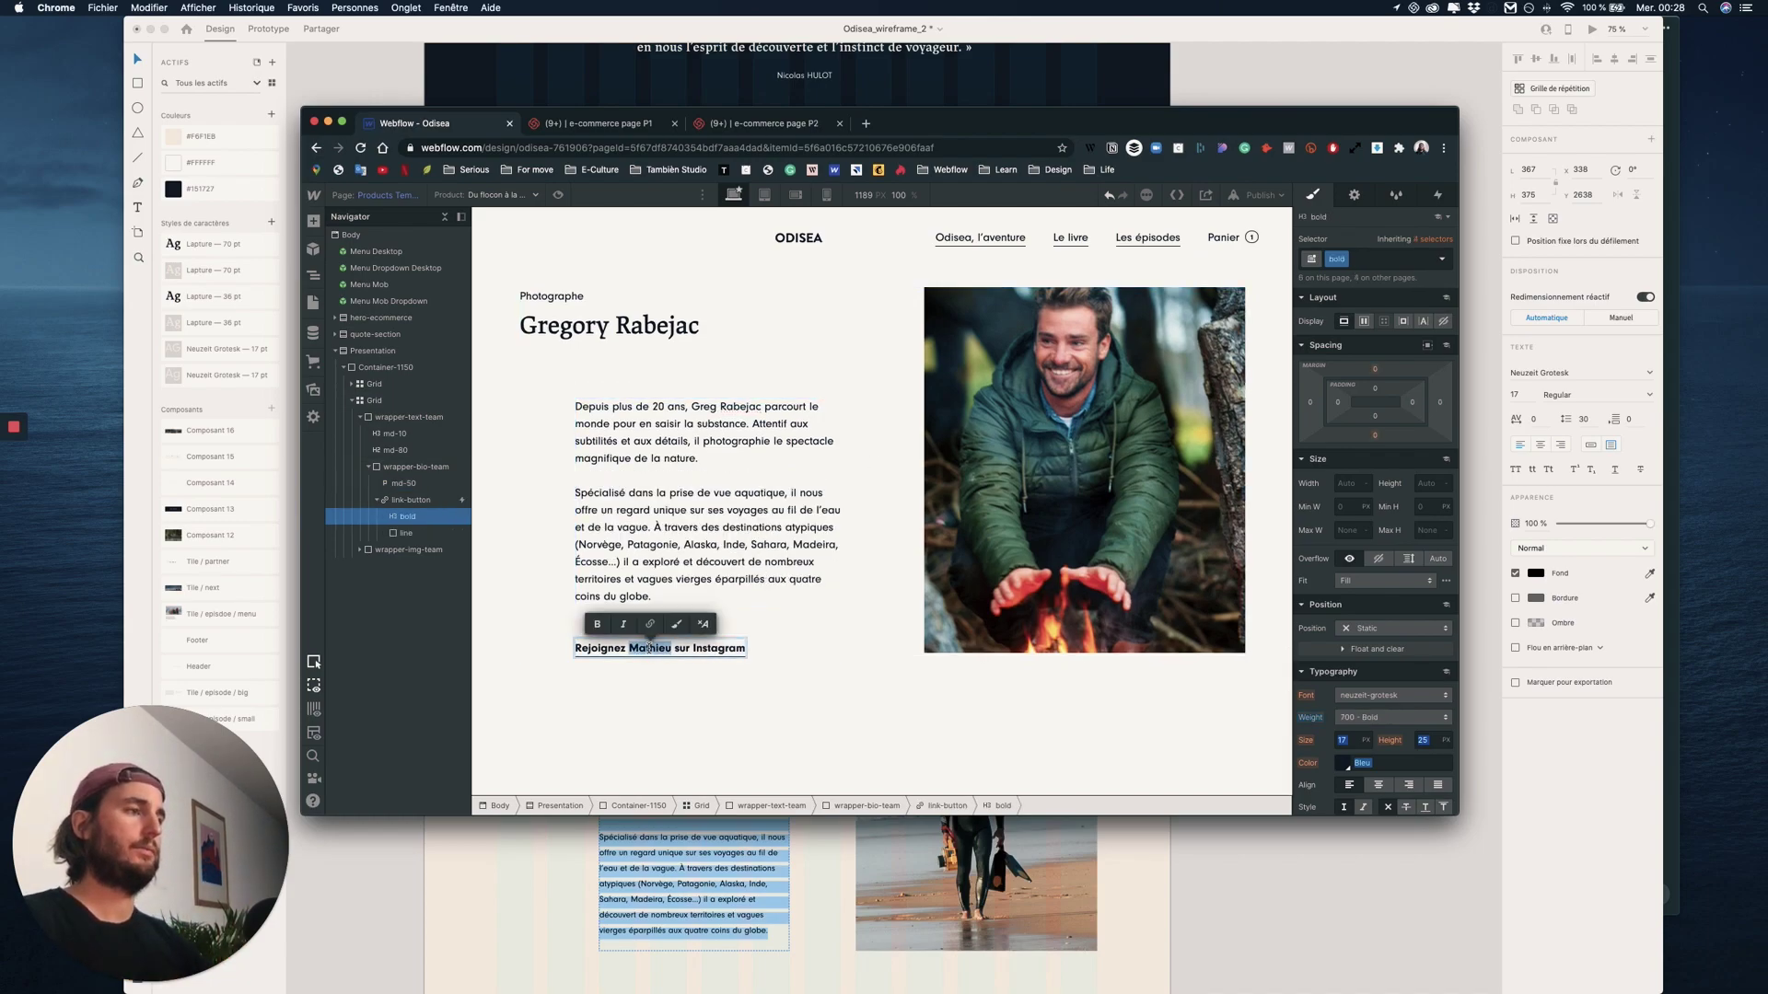
{"action": "type", "text": "Gregory"}
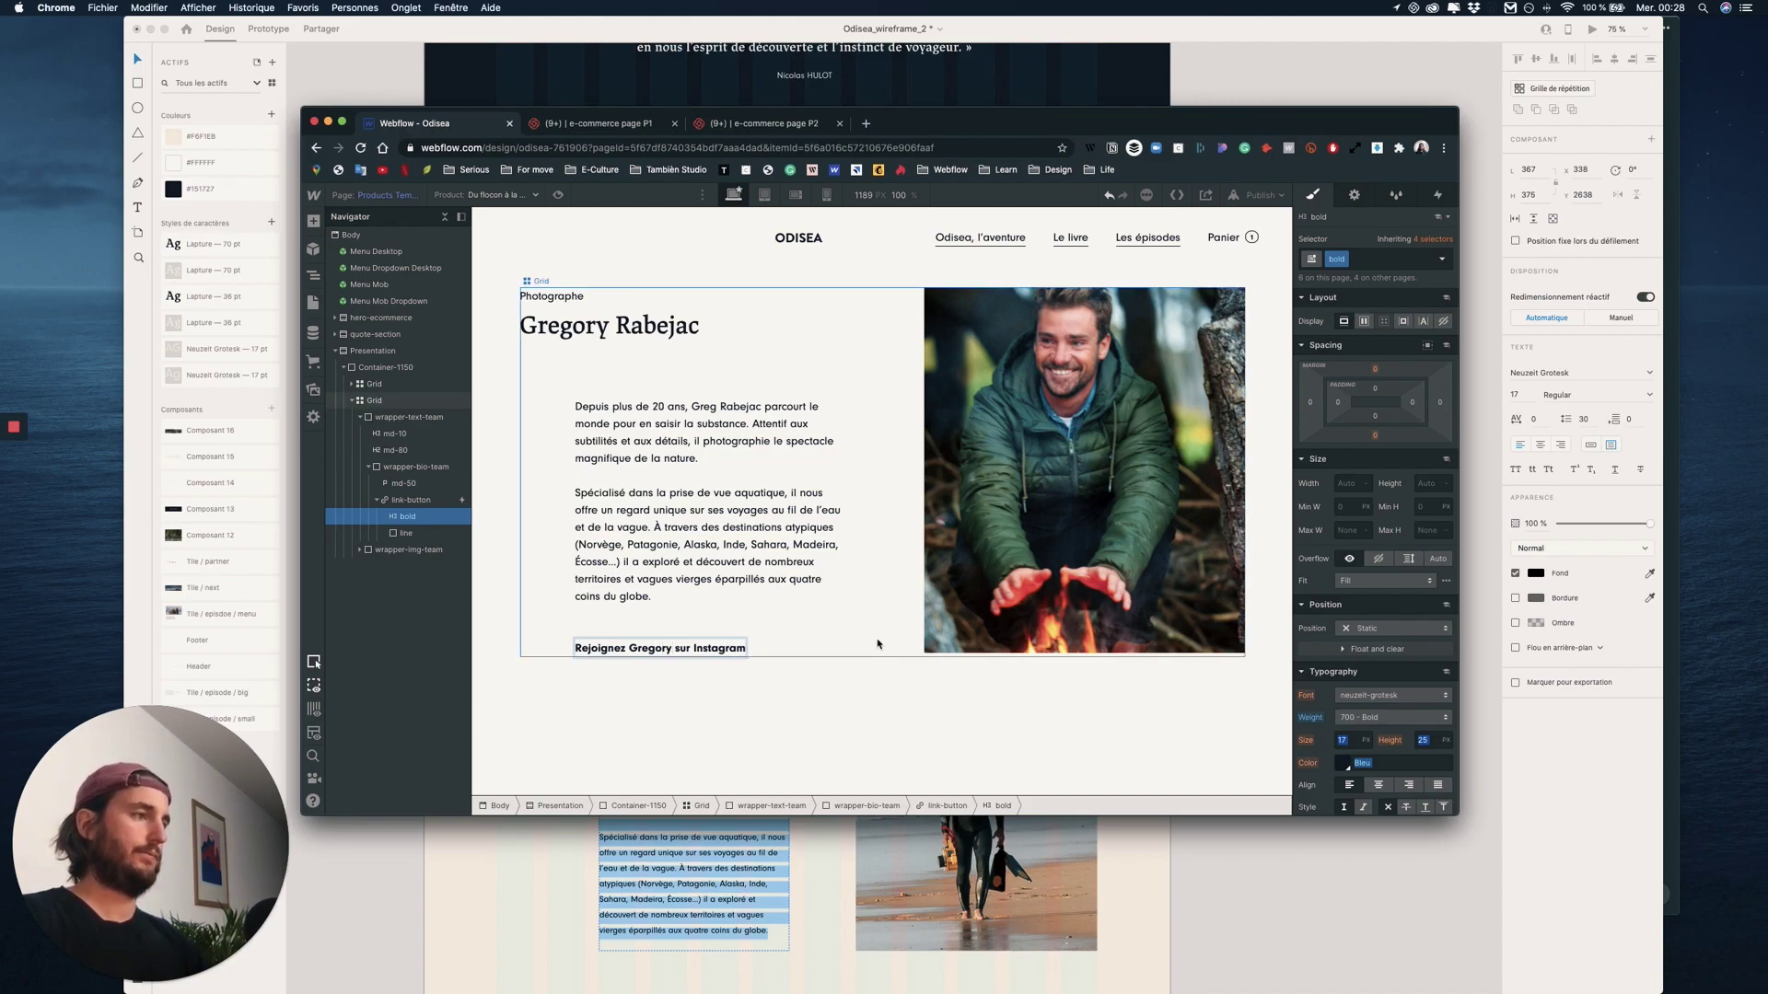
- Replace the second block's image with the asset photo of the man in a wetsuit walking on the beach
{"action": "left_click", "coordinate": [1108, 435]}
{"action": "left_click", "coordinate": [977, 281]}
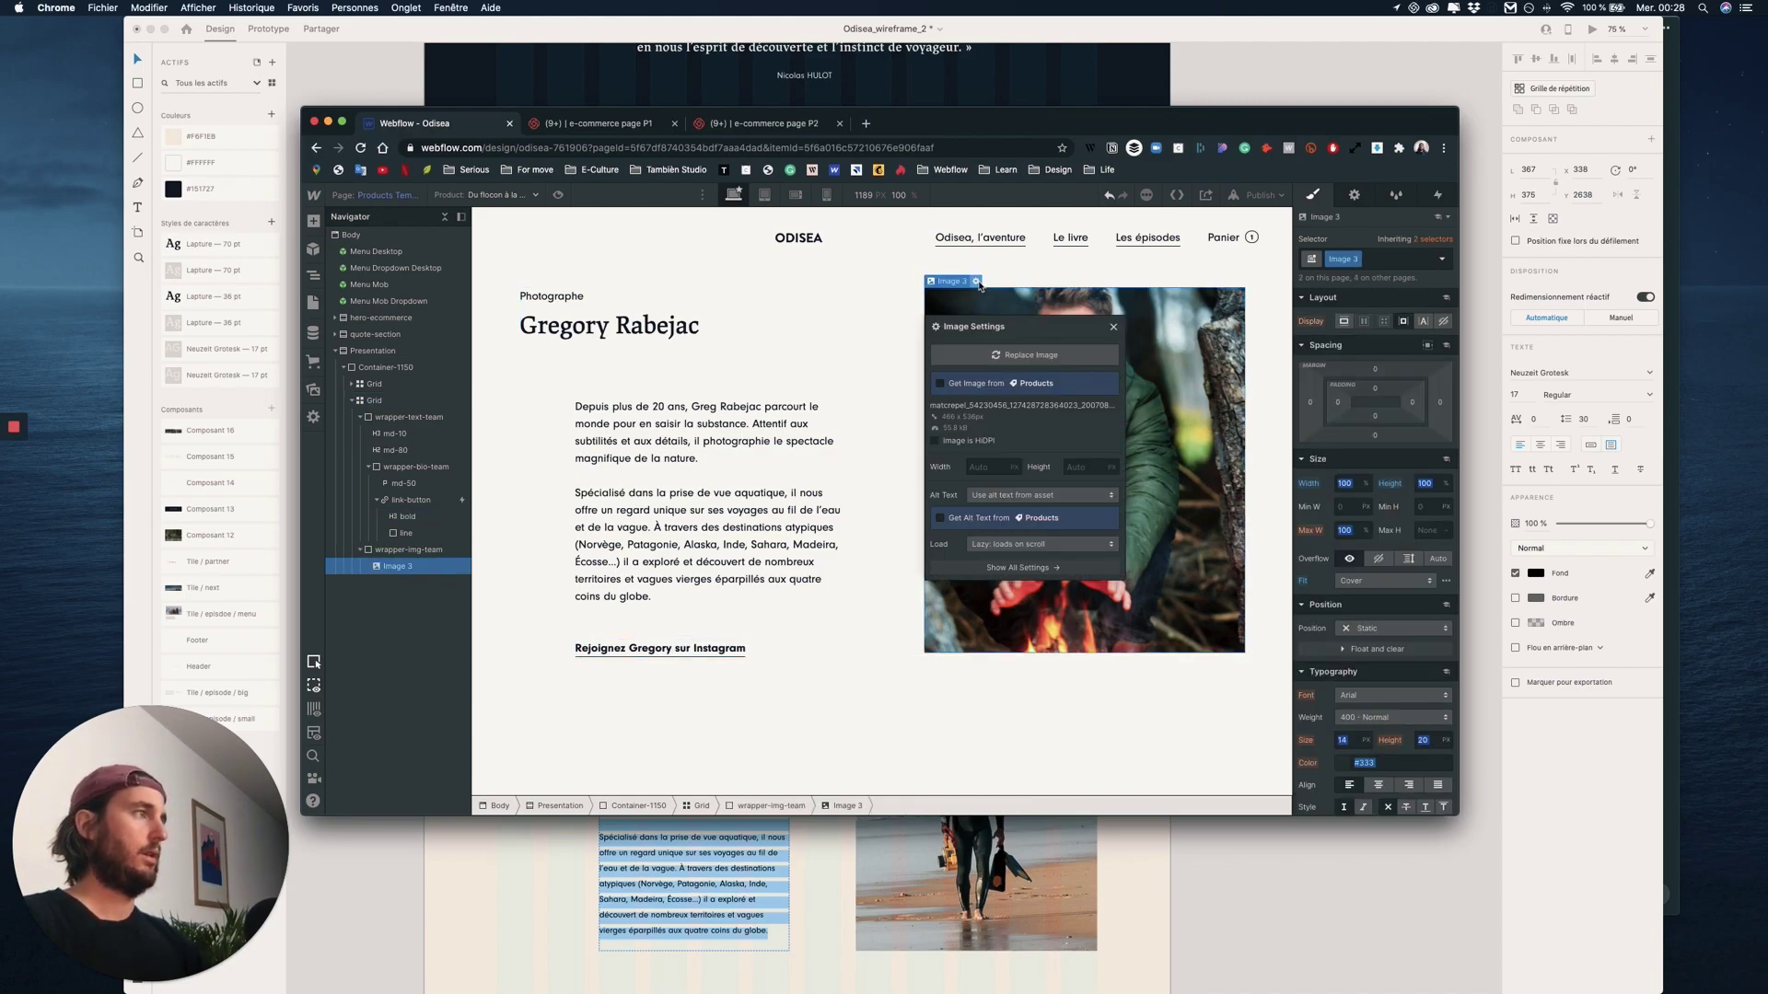
{"action": "left_click", "coordinate": [1022, 355]}
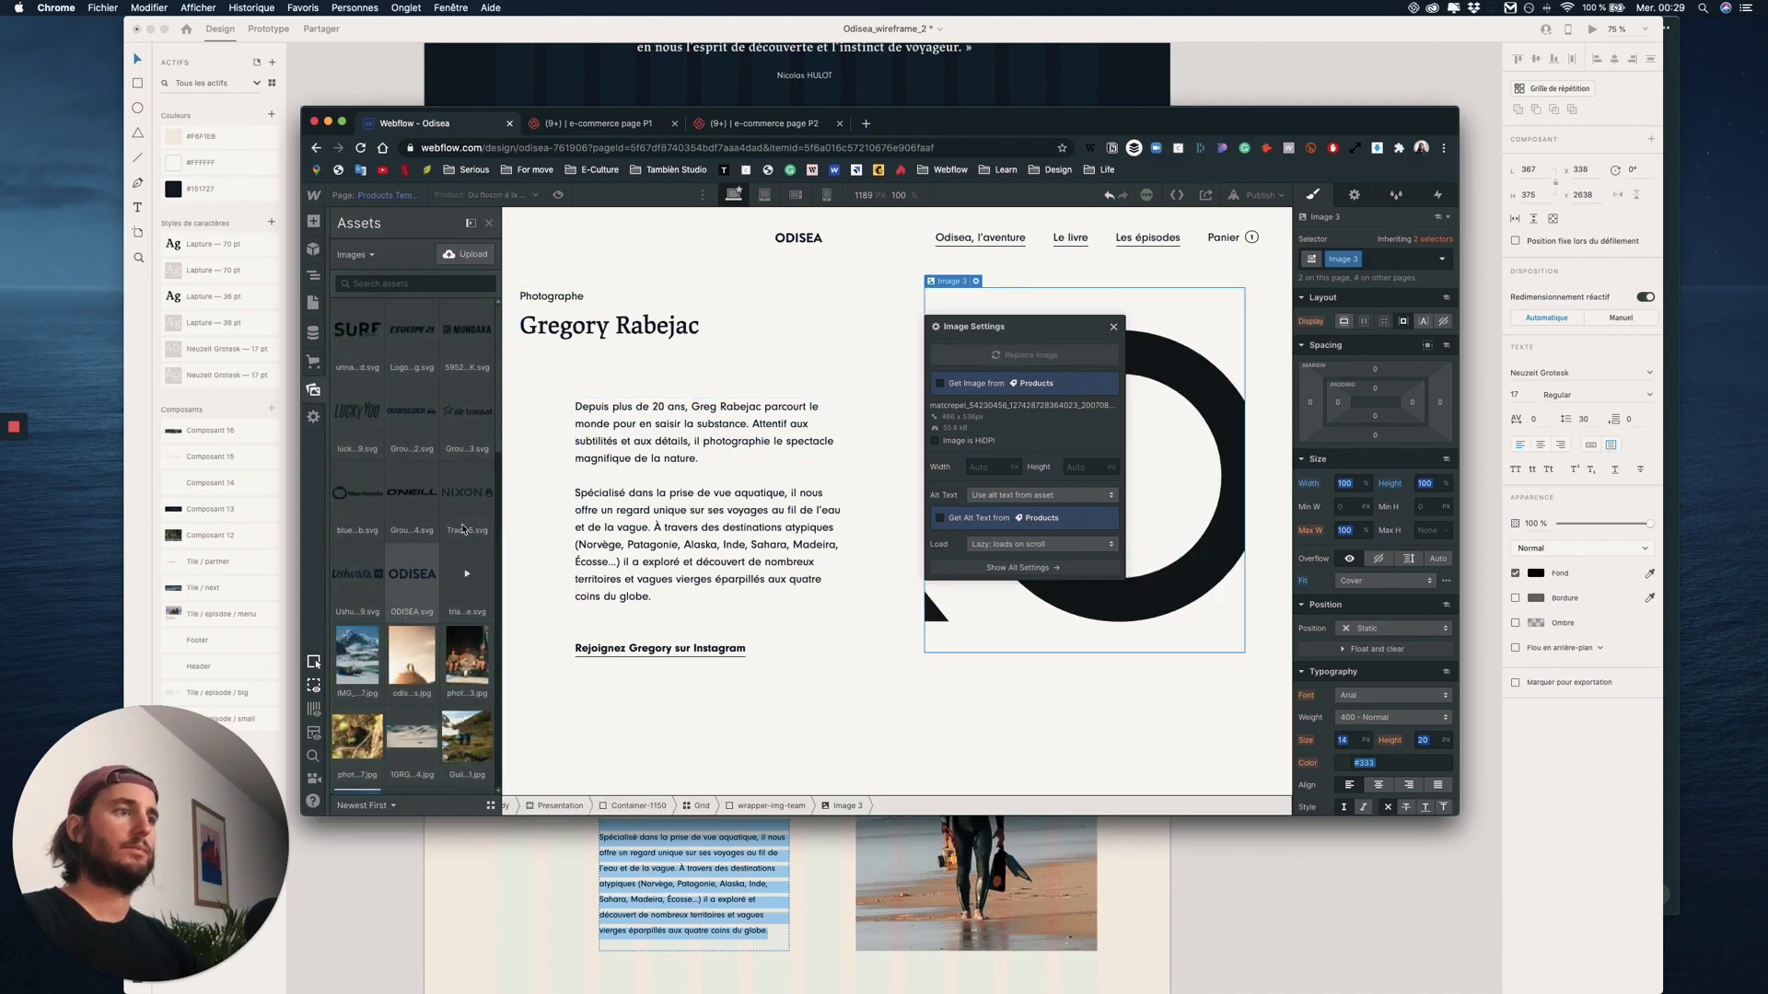
{"action": "scroll", "coordinate": [488, 552], "scroll_direction": "down", "scroll_amount": 10}
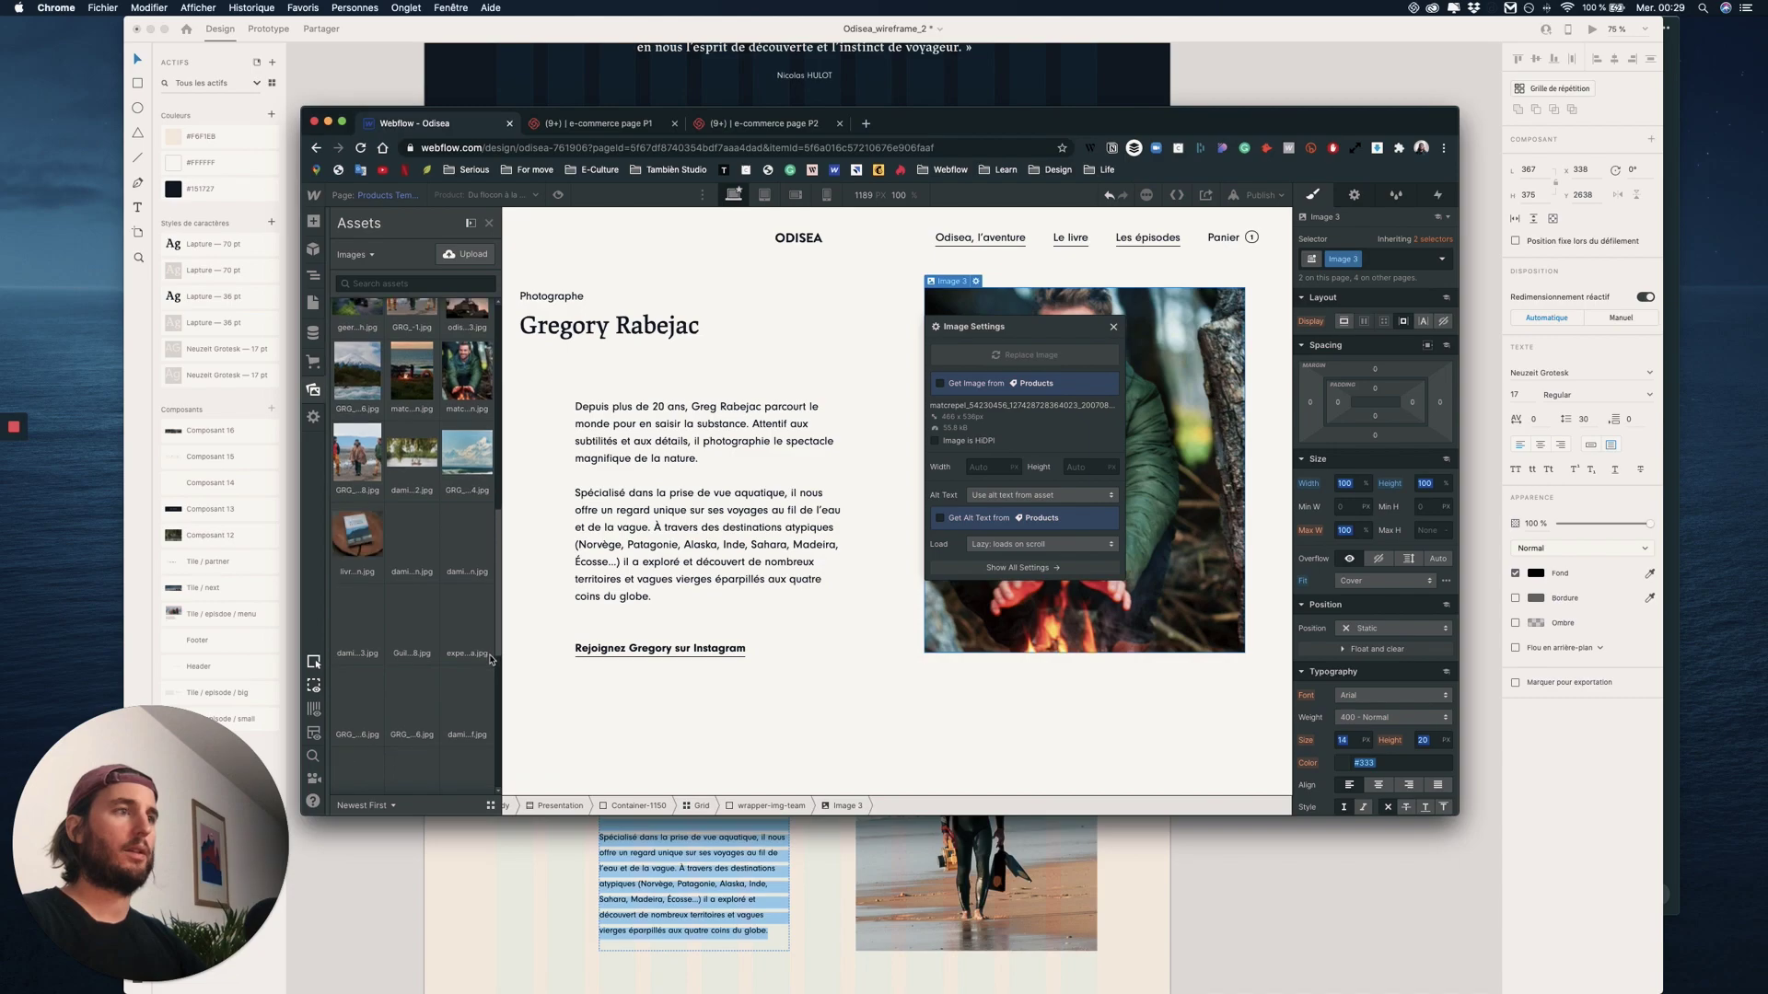
{"action": "scroll", "coordinate": [485, 709], "scroll_direction": "down", "scroll_amount": 3}
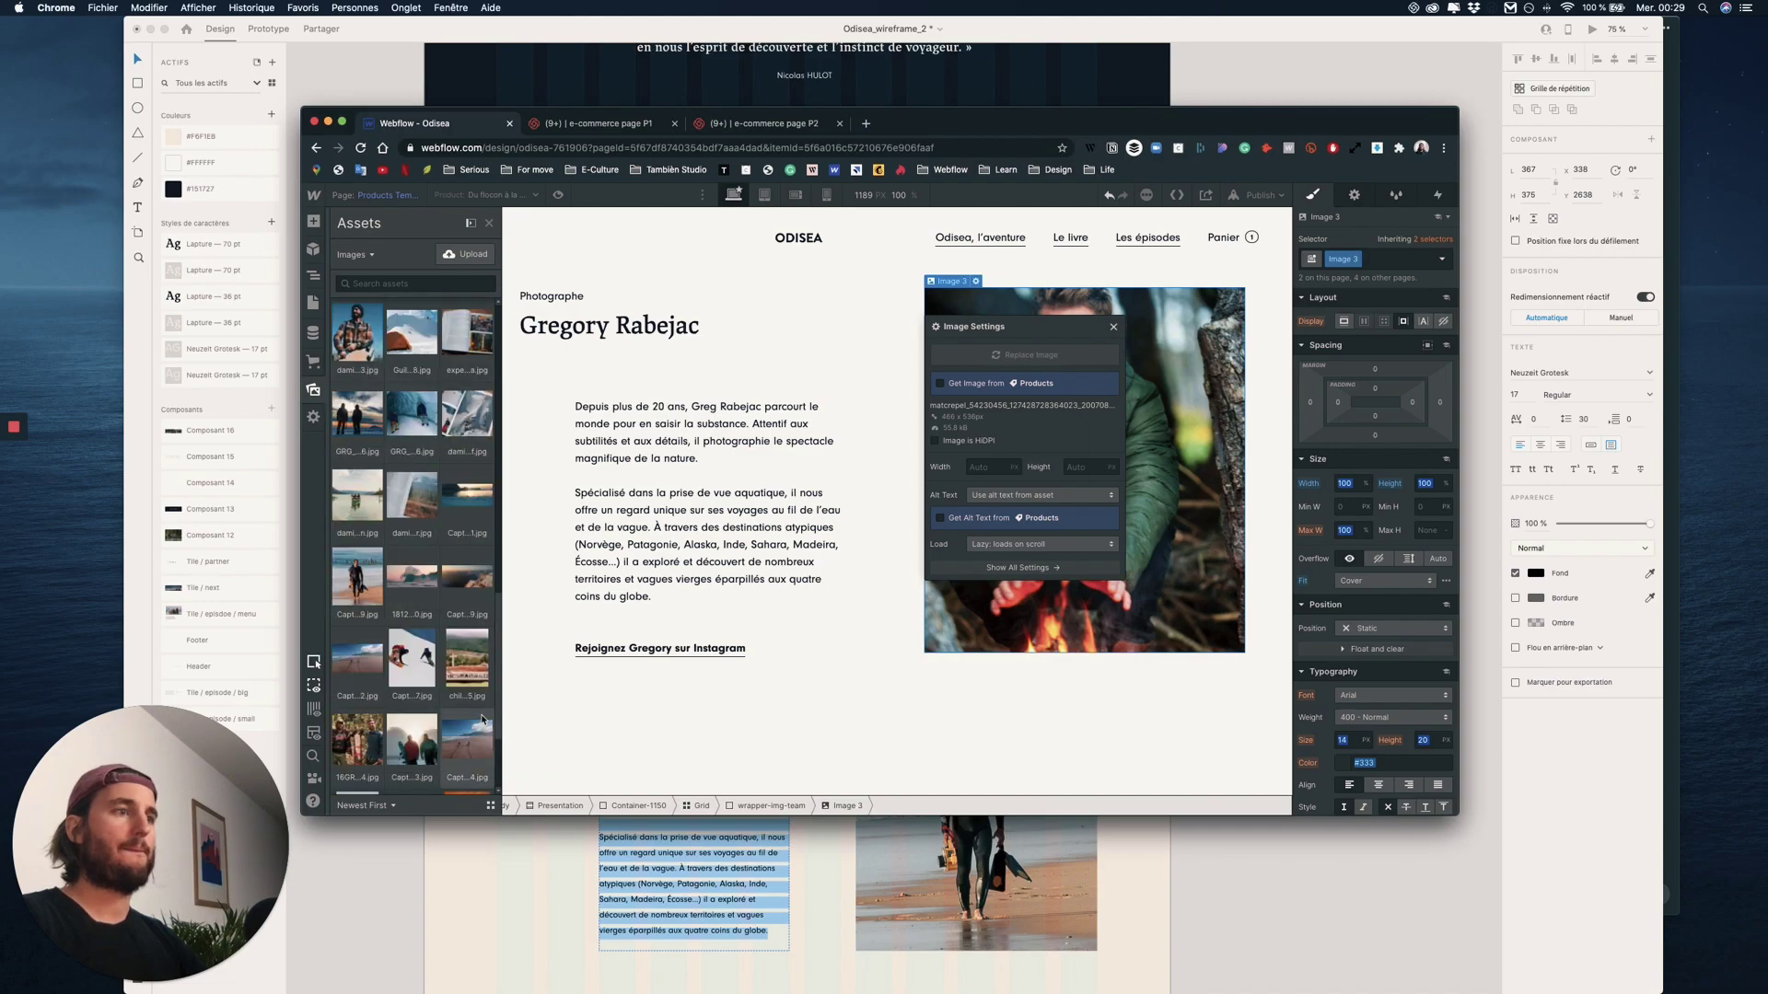
{"action": "left_click", "coordinate": [371, 584]}
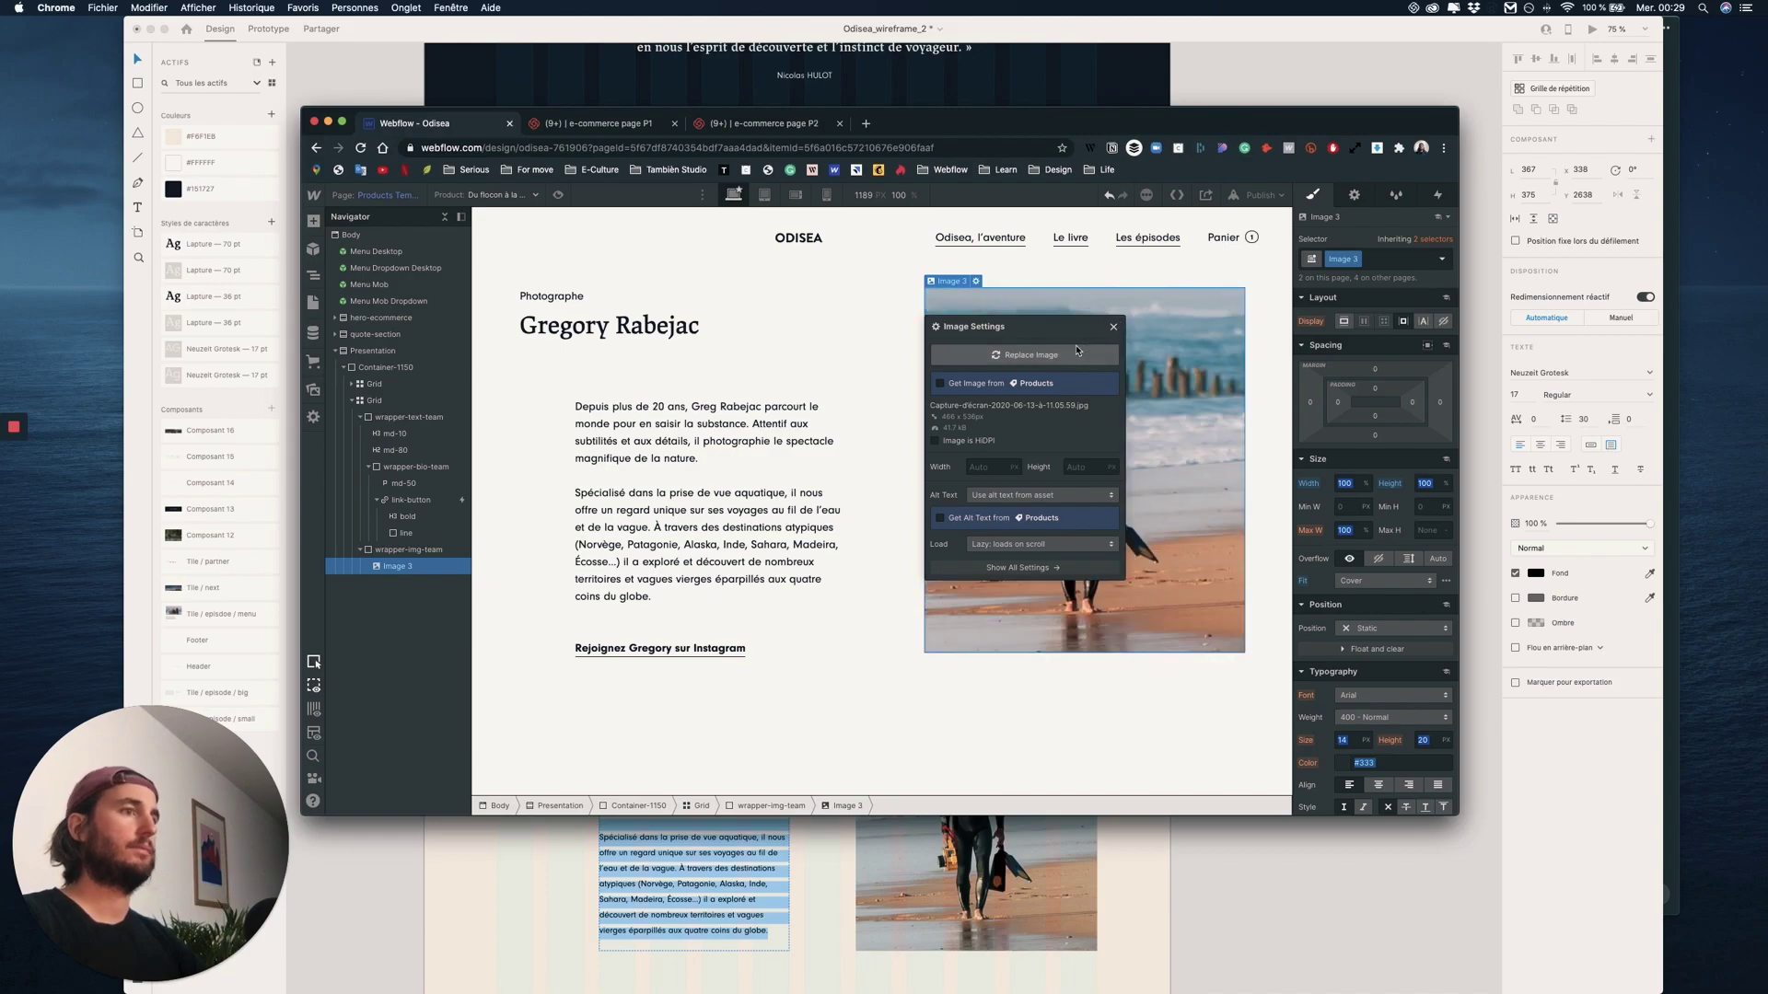
{"action": "left_click", "coordinate": [1115, 328]}
- Review the Presentation section on desktop, then at the tablet, mobile landscape and mobile portrait breakpoints
{"action": "scroll", "coordinate": [1129, 430], "scroll_direction": "up", "scroll_amount": 10}
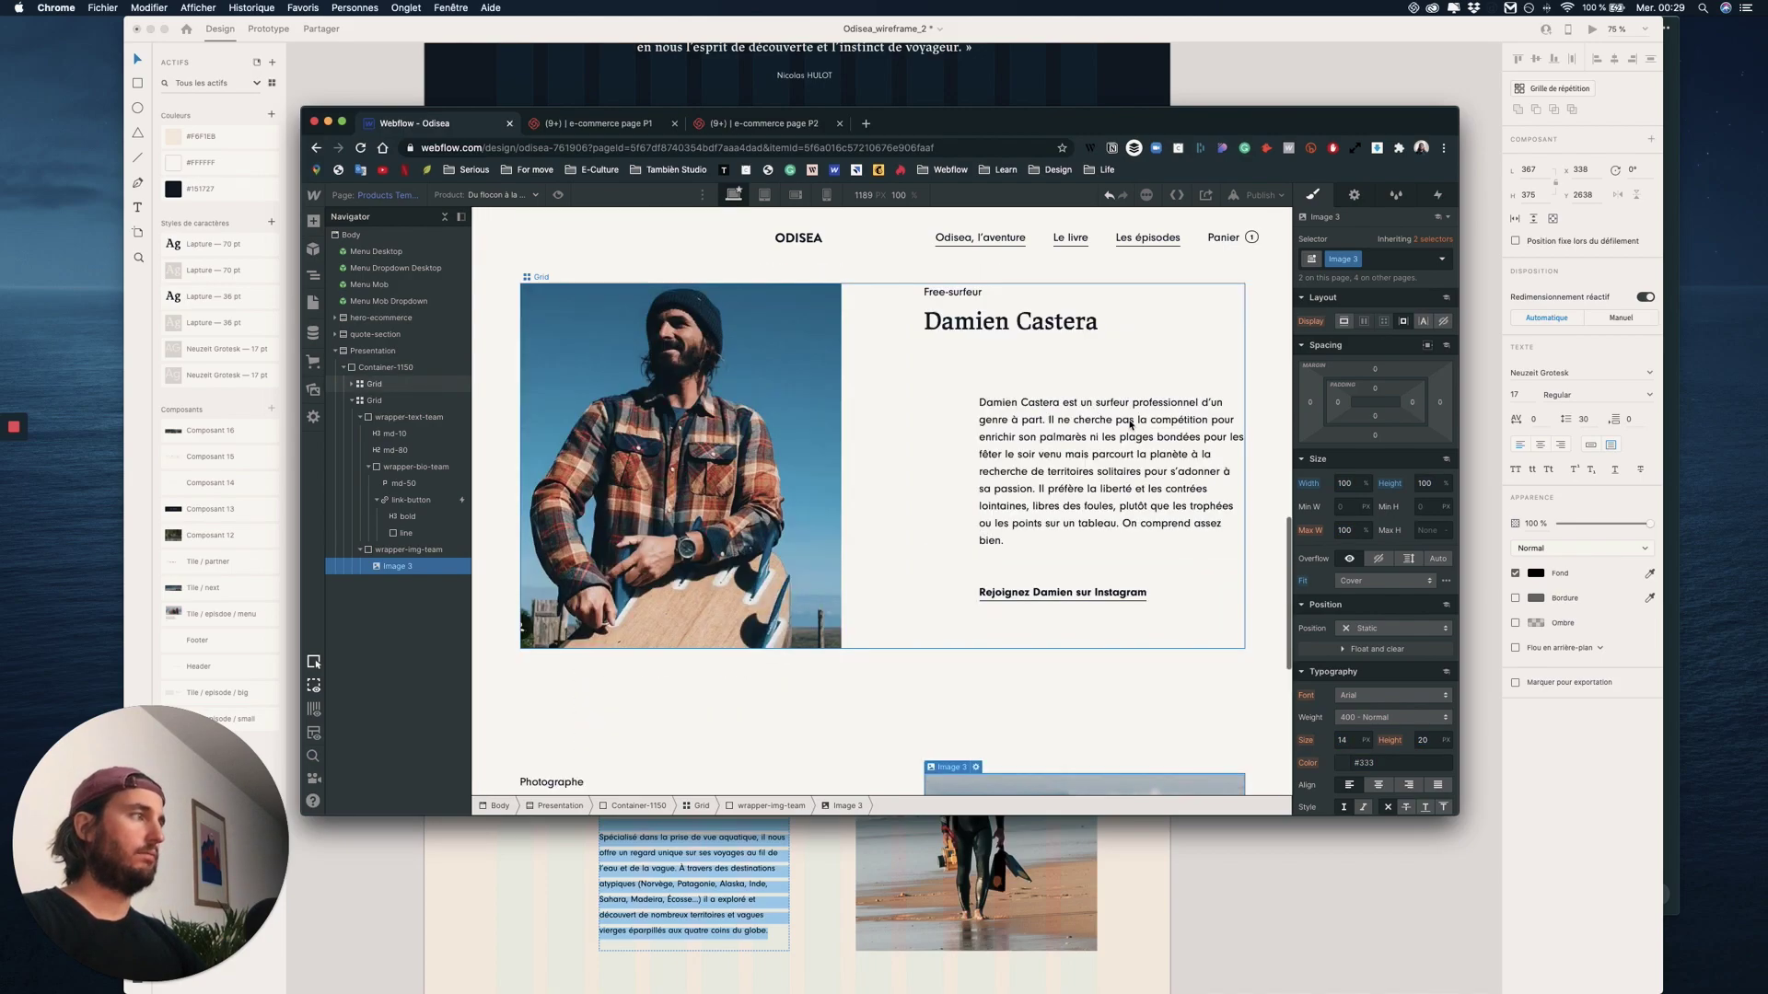
{"action": "scroll", "coordinate": [1131, 426], "scroll_direction": "down", "scroll_amount": 9}
{"action": "scroll", "coordinate": [1132, 424], "scroll_direction": "up", "scroll_amount": 1}
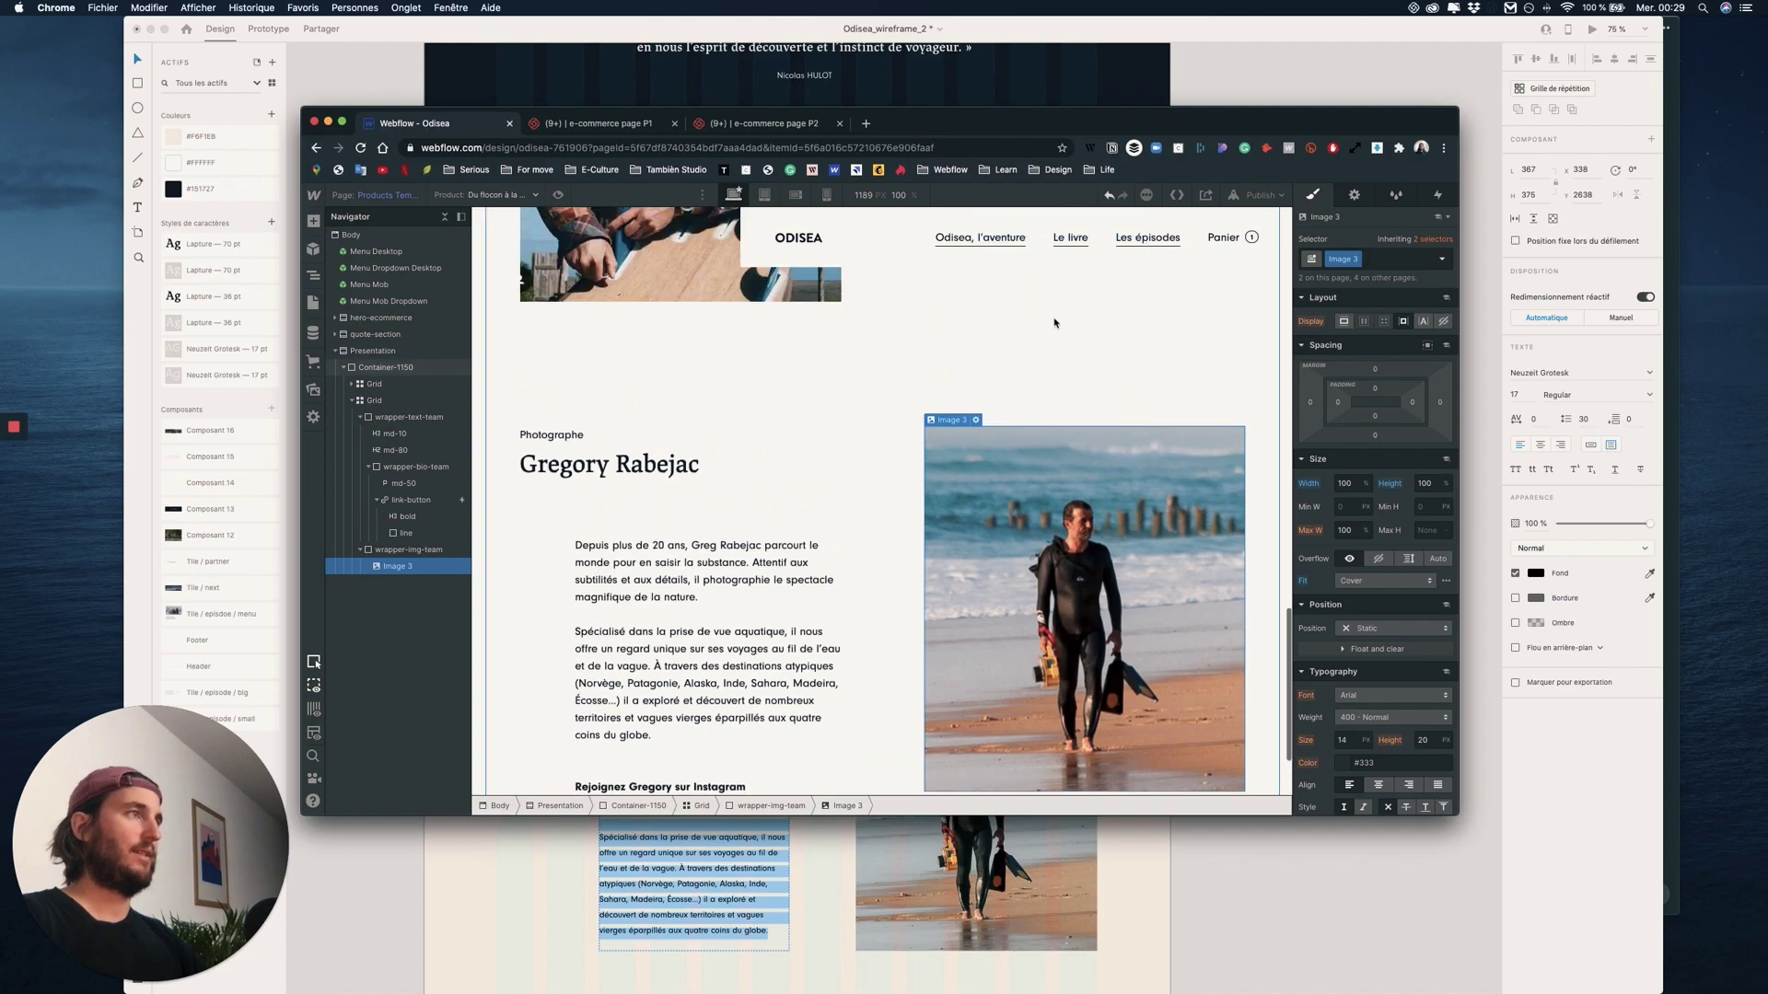
{"action": "left_click", "coordinate": [777, 197]}
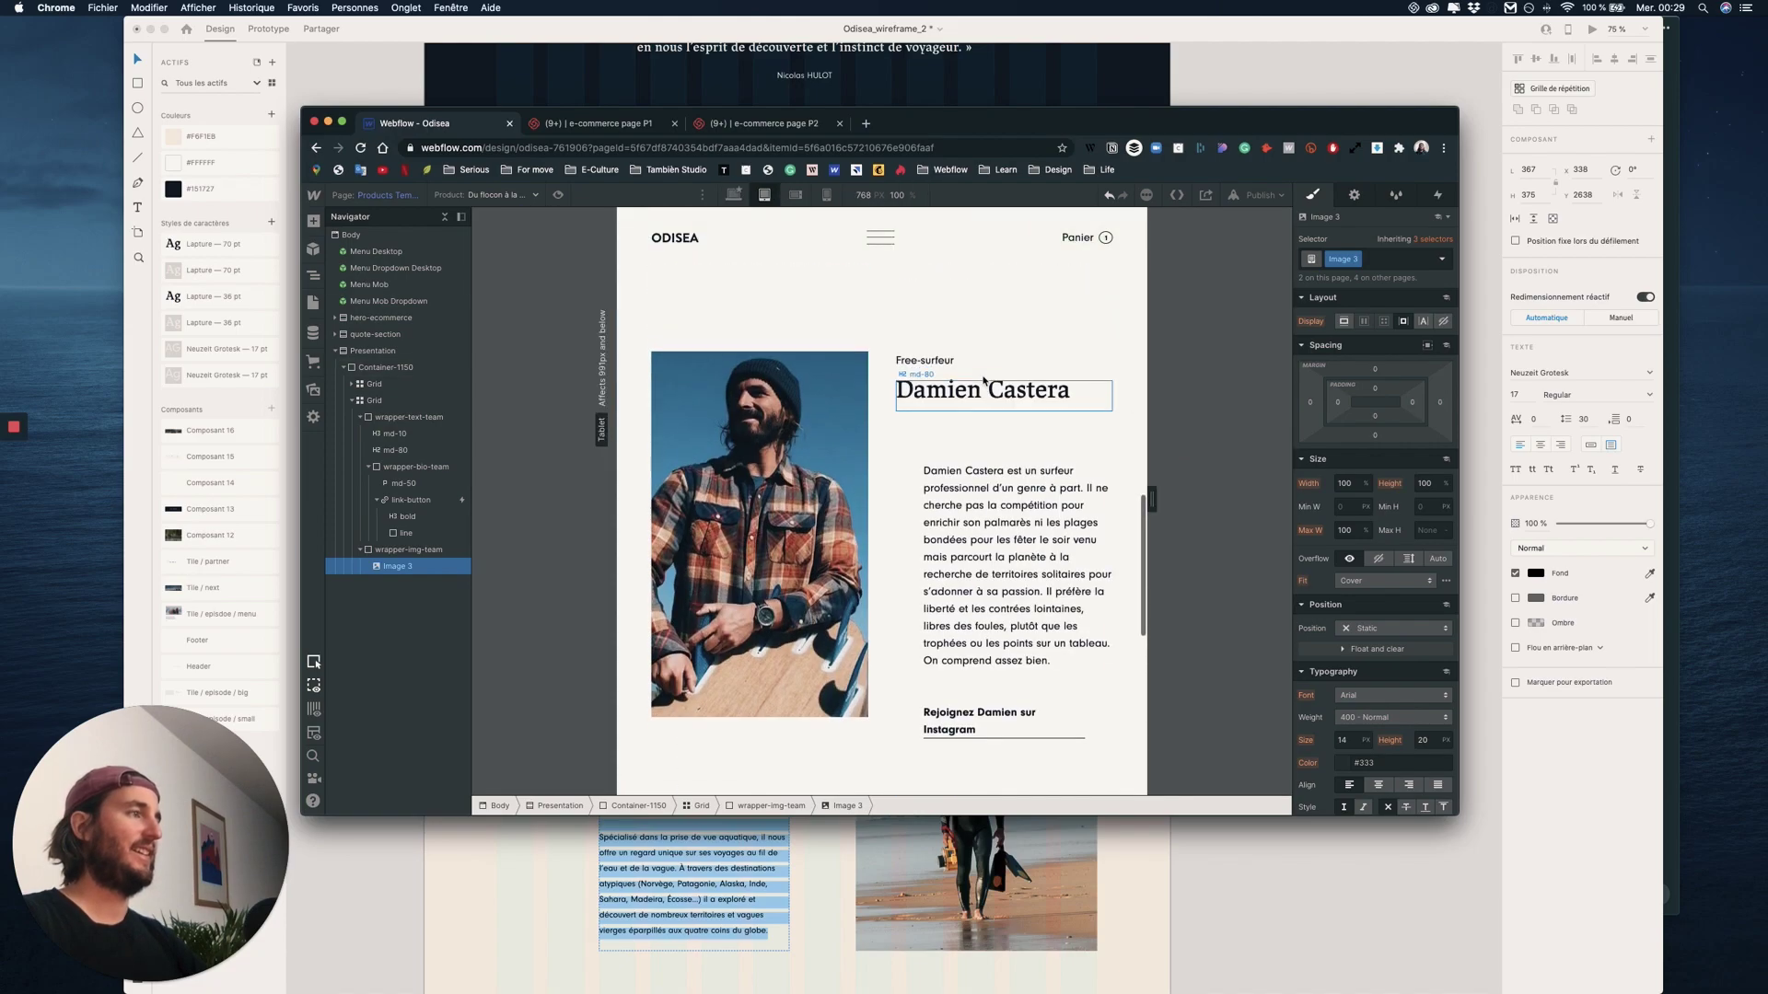
{"action": "left_click", "coordinate": [795, 195]}
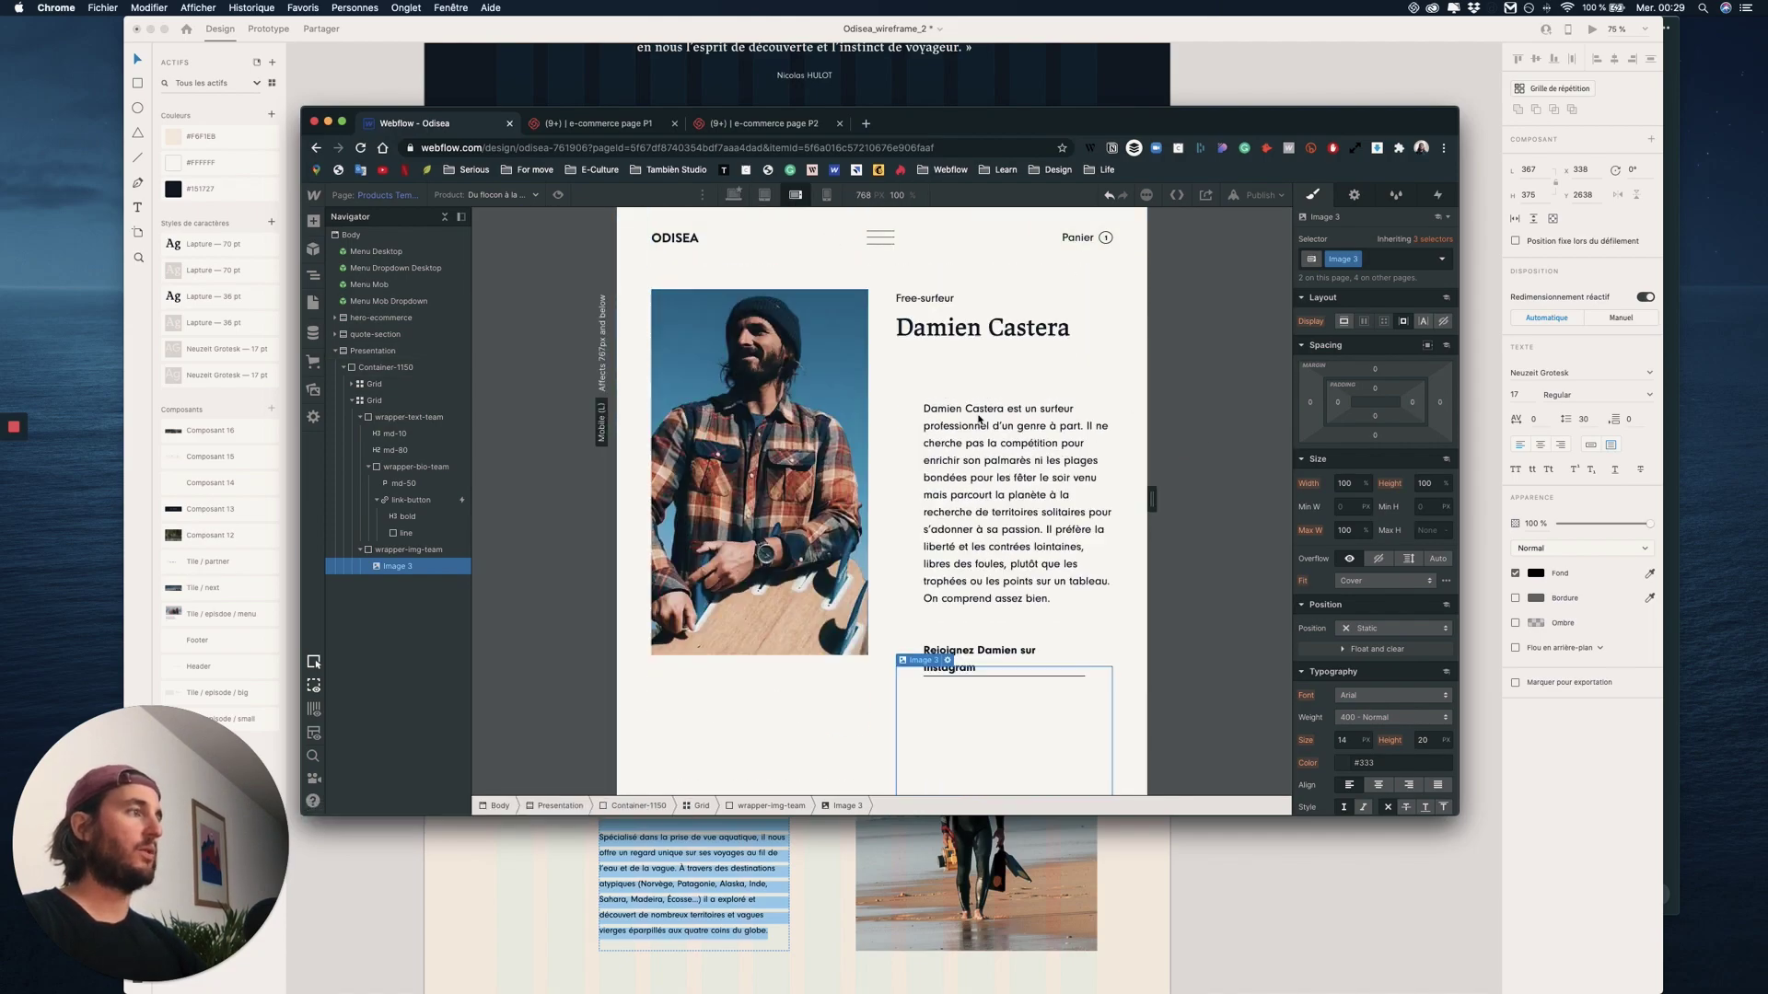
{"action": "scroll", "coordinate": [1020, 474], "scroll_direction": "down", "scroll_amount": 15}
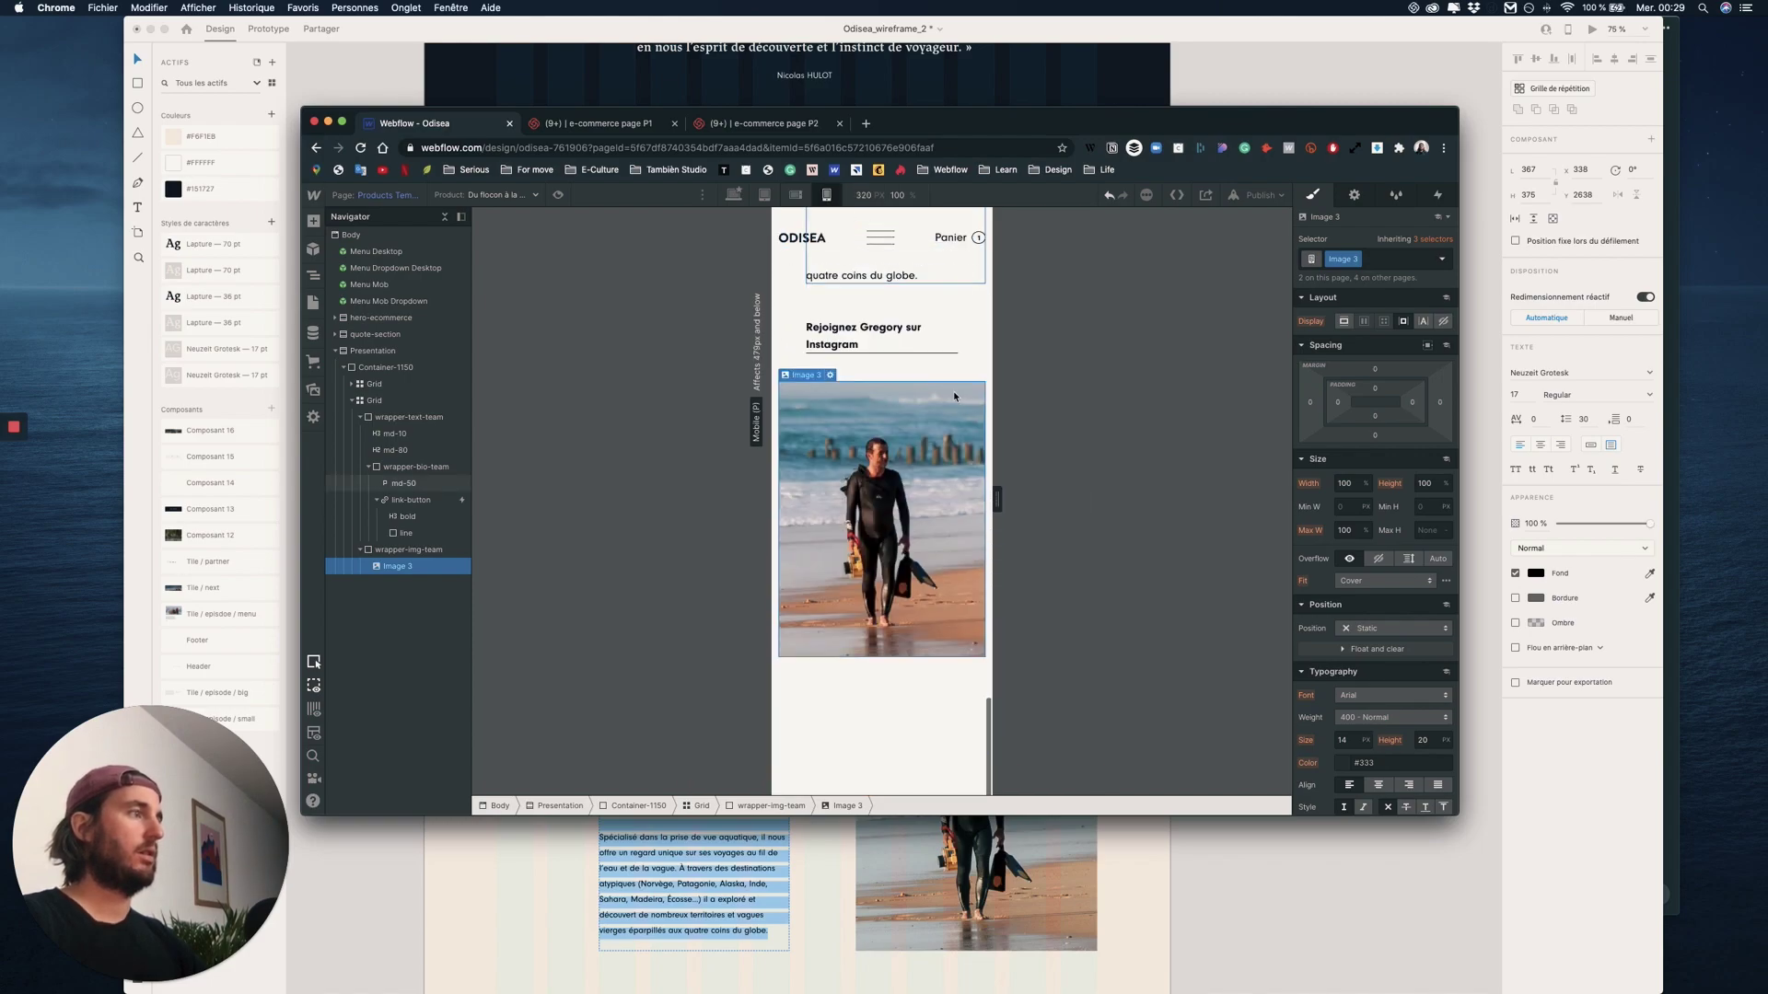
{"action": "scroll", "coordinate": [954, 387], "scroll_direction": "up", "scroll_amount": 8}
{"action": "scroll", "coordinate": [954, 396], "scroll_direction": "up", "scroll_amount": 5}
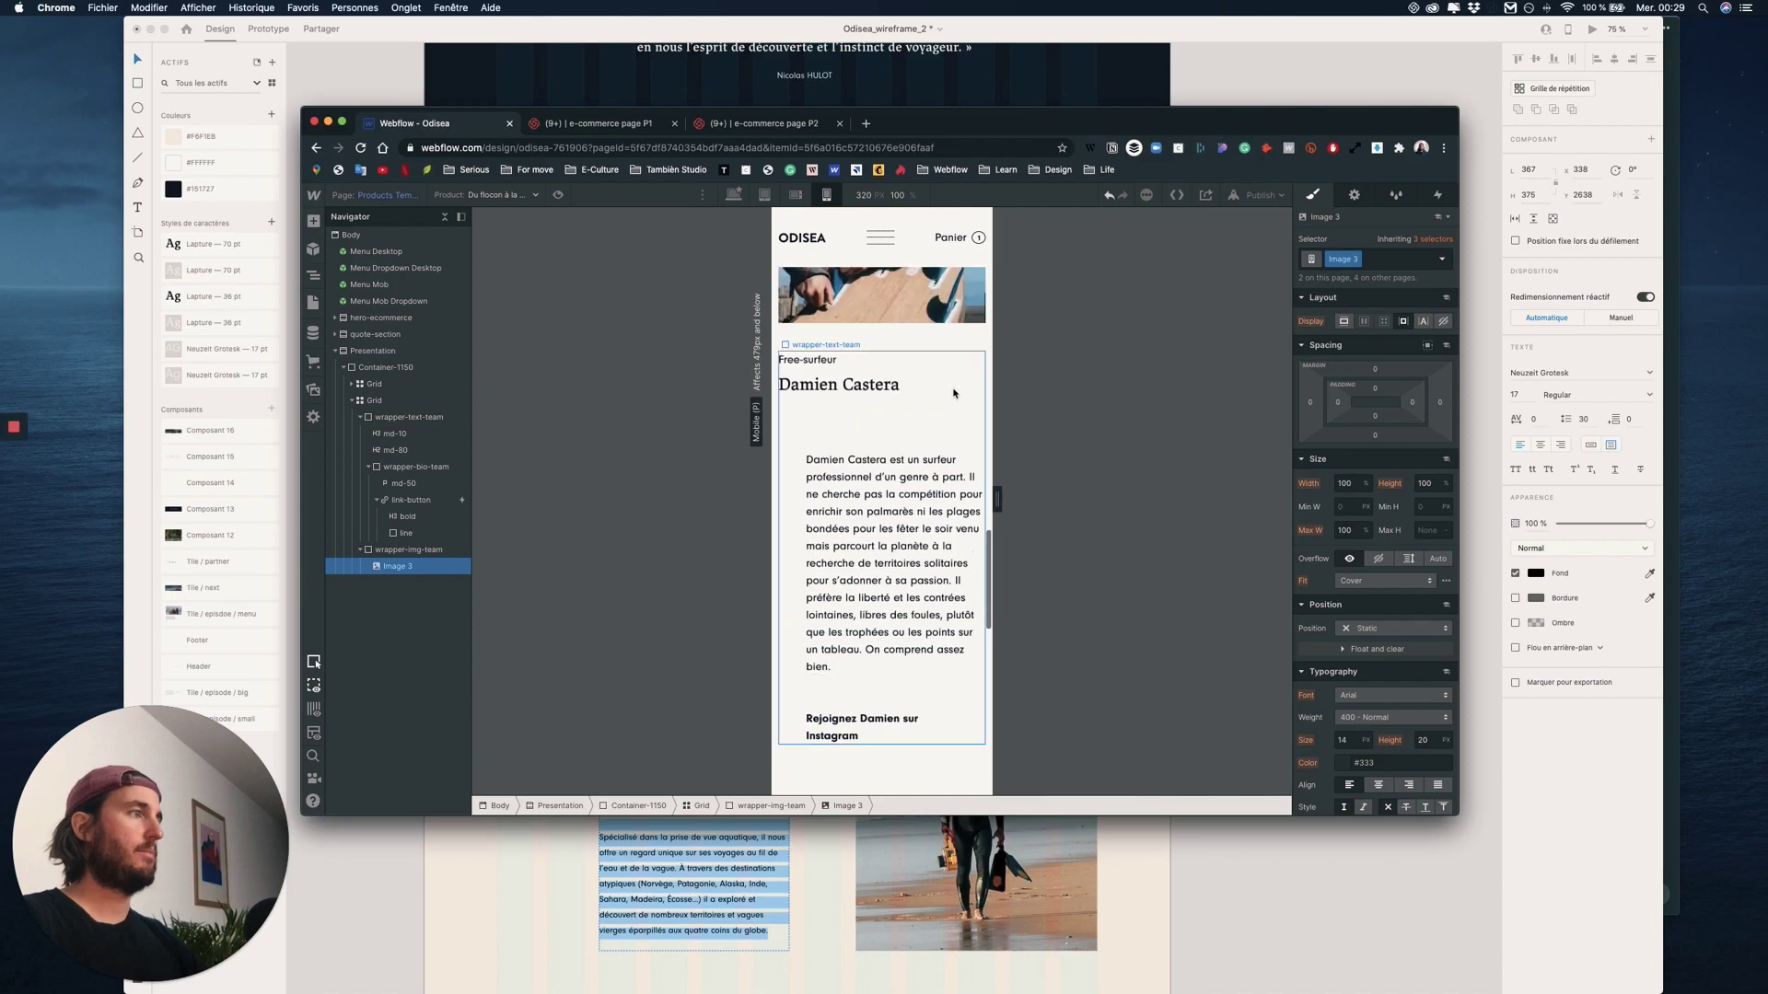
{"action": "scroll", "coordinate": [954, 396], "scroll_direction": "down", "scroll_amount": 10}
{"action": "scroll", "coordinate": [956, 387], "scroll_direction": "up", "scroll_amount": 10}
{"action": "scroll", "coordinate": [958, 352], "scroll_direction": "up", "scroll_amount": 5}
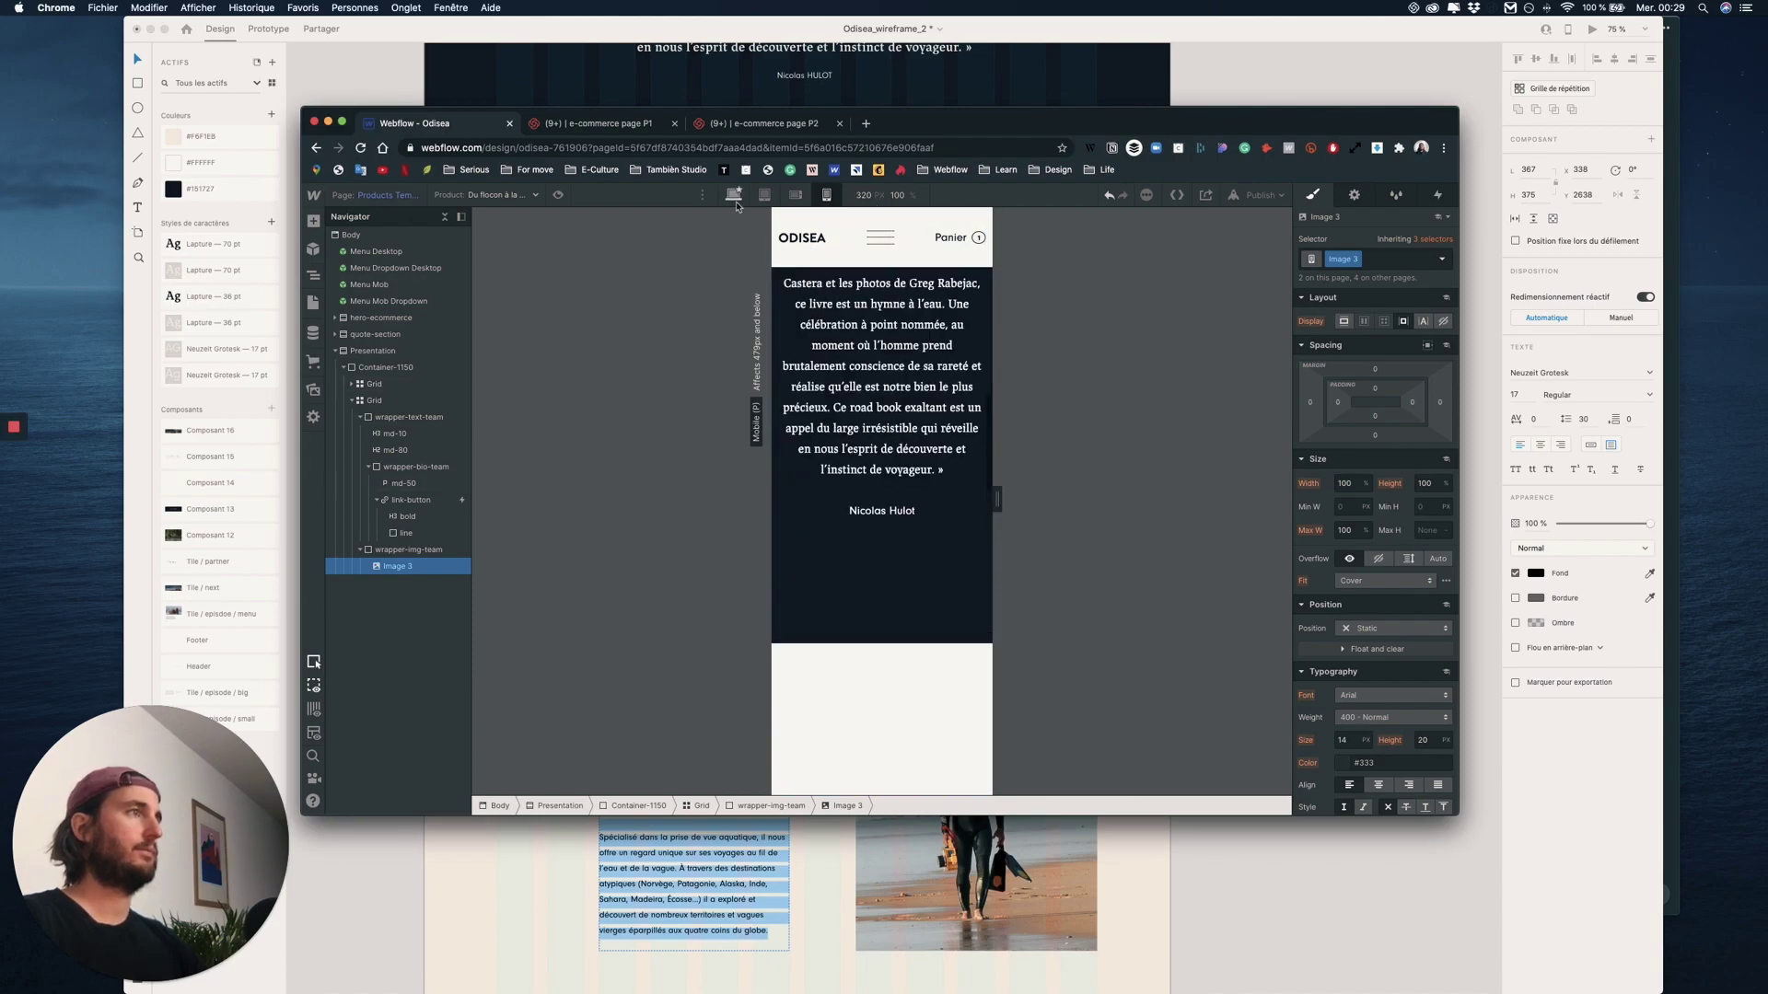
- Return the canvas to the desktop view and examine the payment and delivery section and footer in the Adobe XD wireframe
{"action": "left_click", "coordinate": [733, 195]}
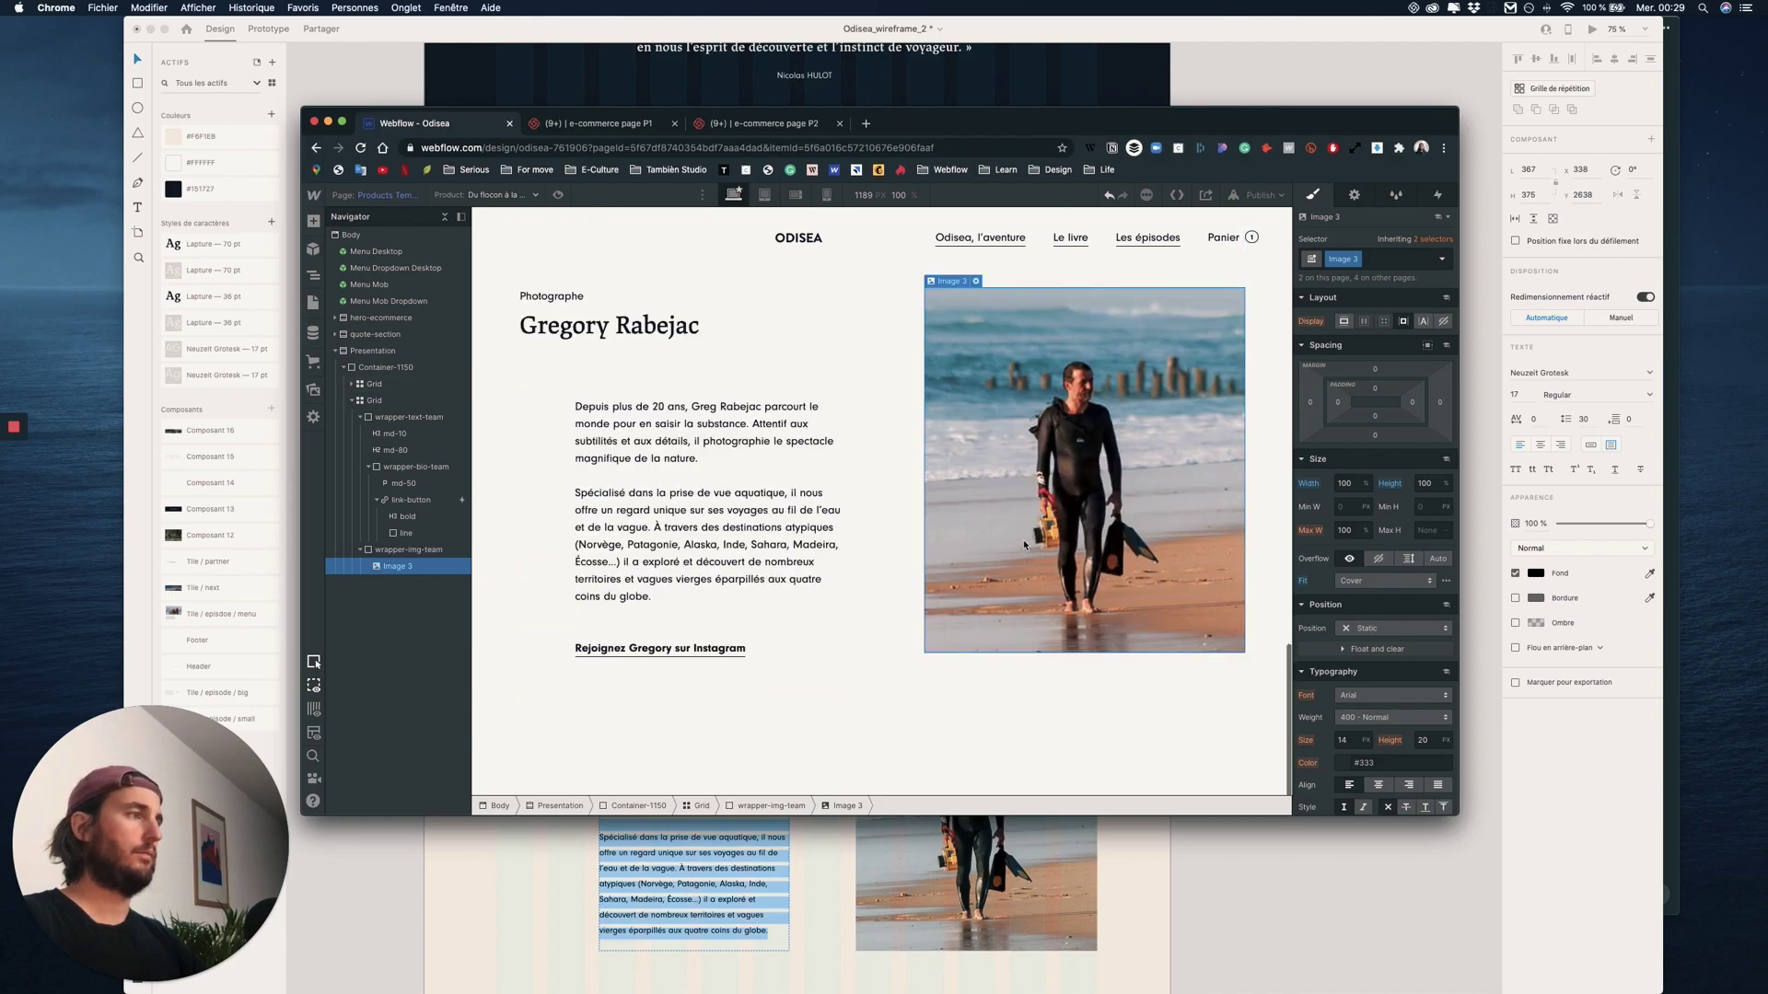
{"action": "scroll", "coordinate": [1024, 545], "scroll_direction": "down", "scroll_amount": 1}
{"action": "key", "text": "ctrl+Up"}
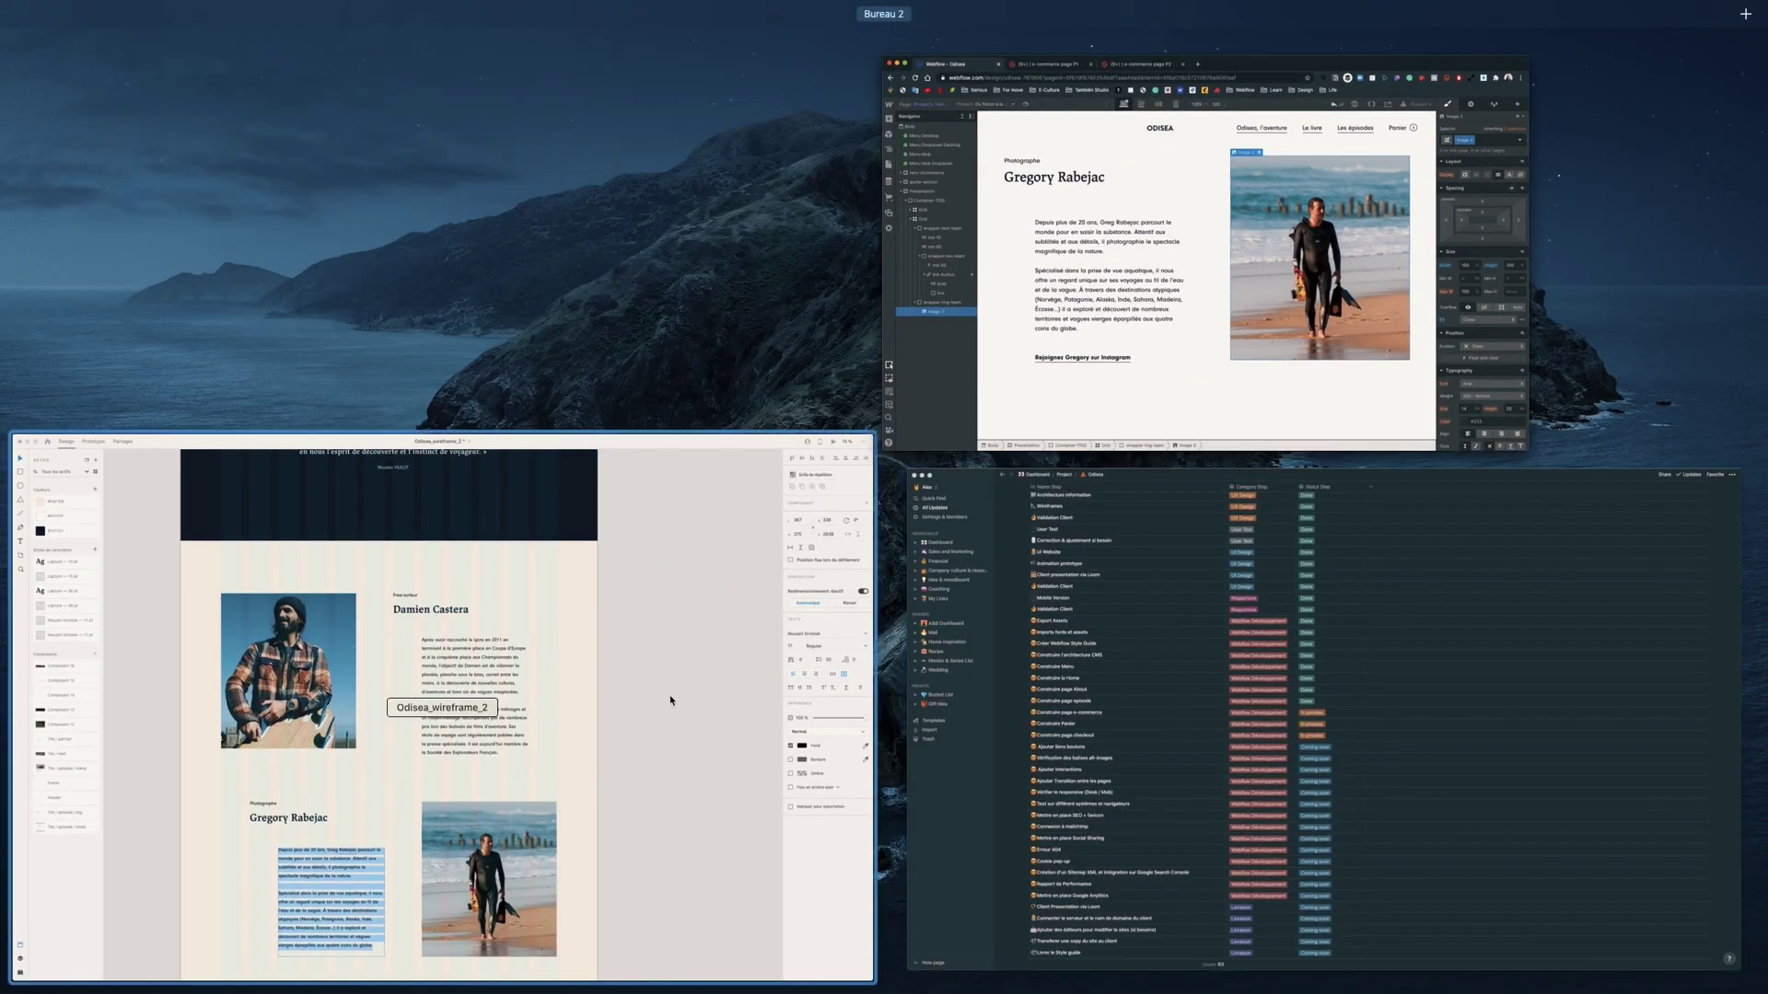
{"action": "left_click", "coordinate": [671, 699]}
{"action": "key", "text": "Escape"}
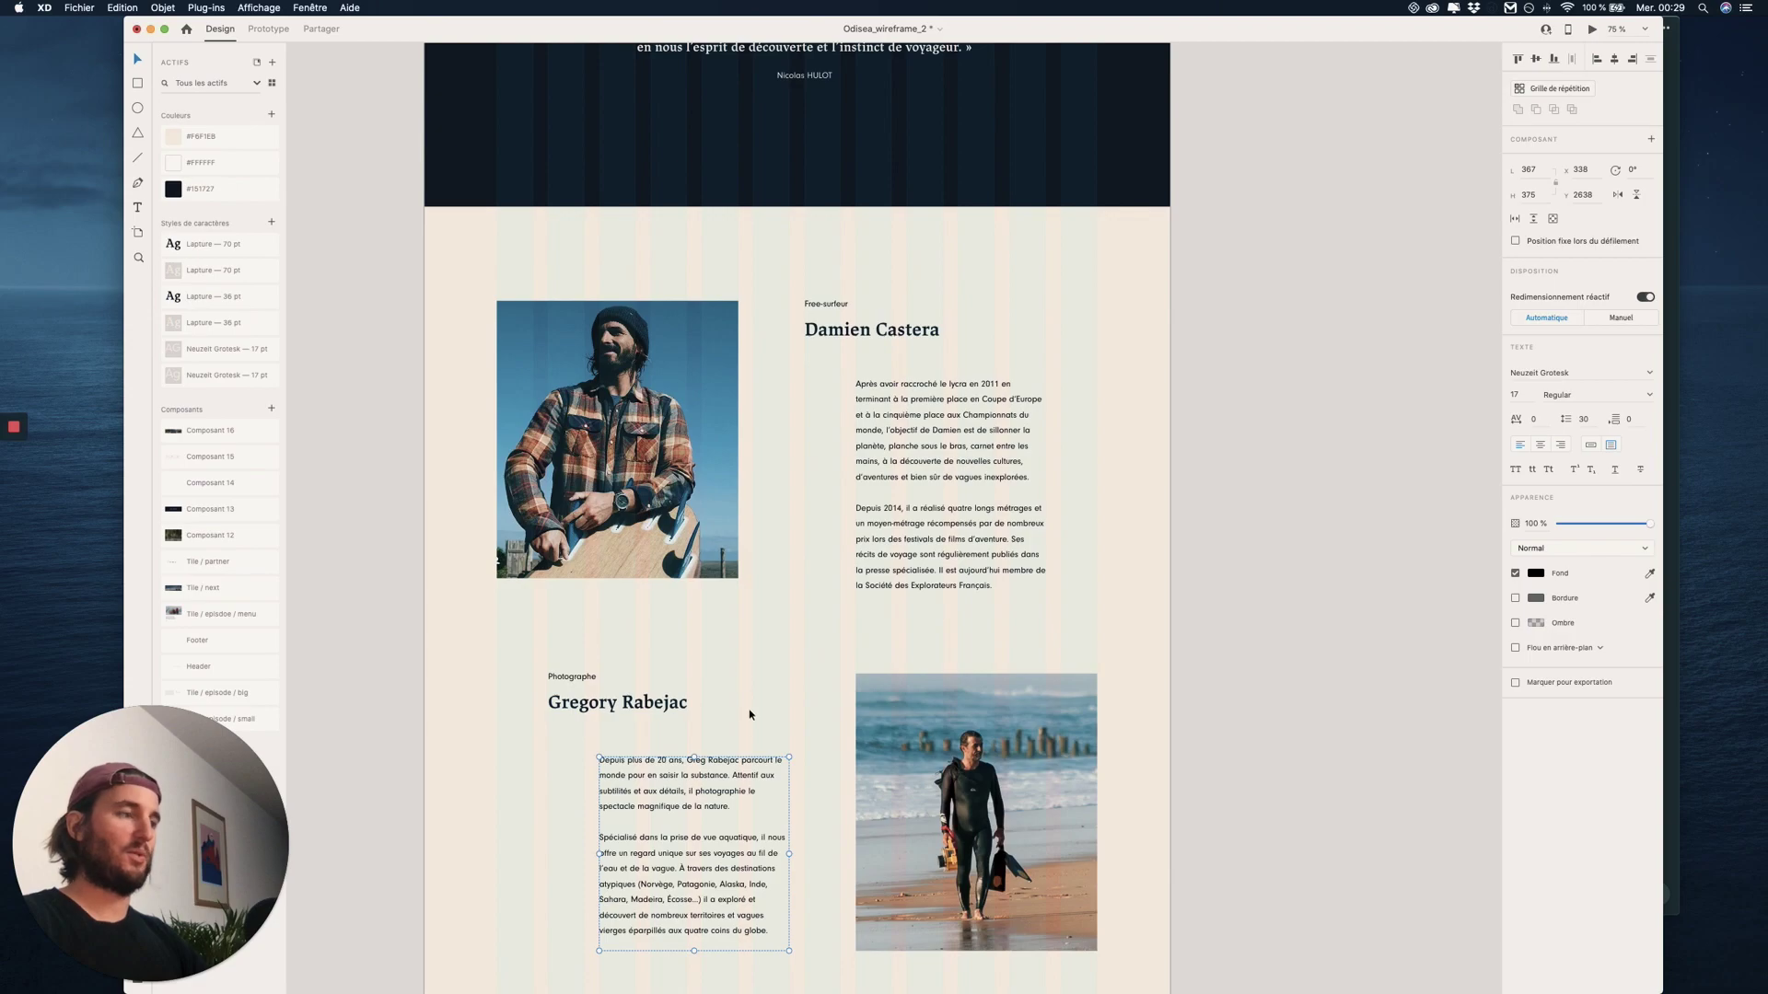
{"action": "scroll", "coordinate": [920, 415], "scroll_direction": "down", "scroll_amount": 10}
{"action": "key", "text": "super+1"}
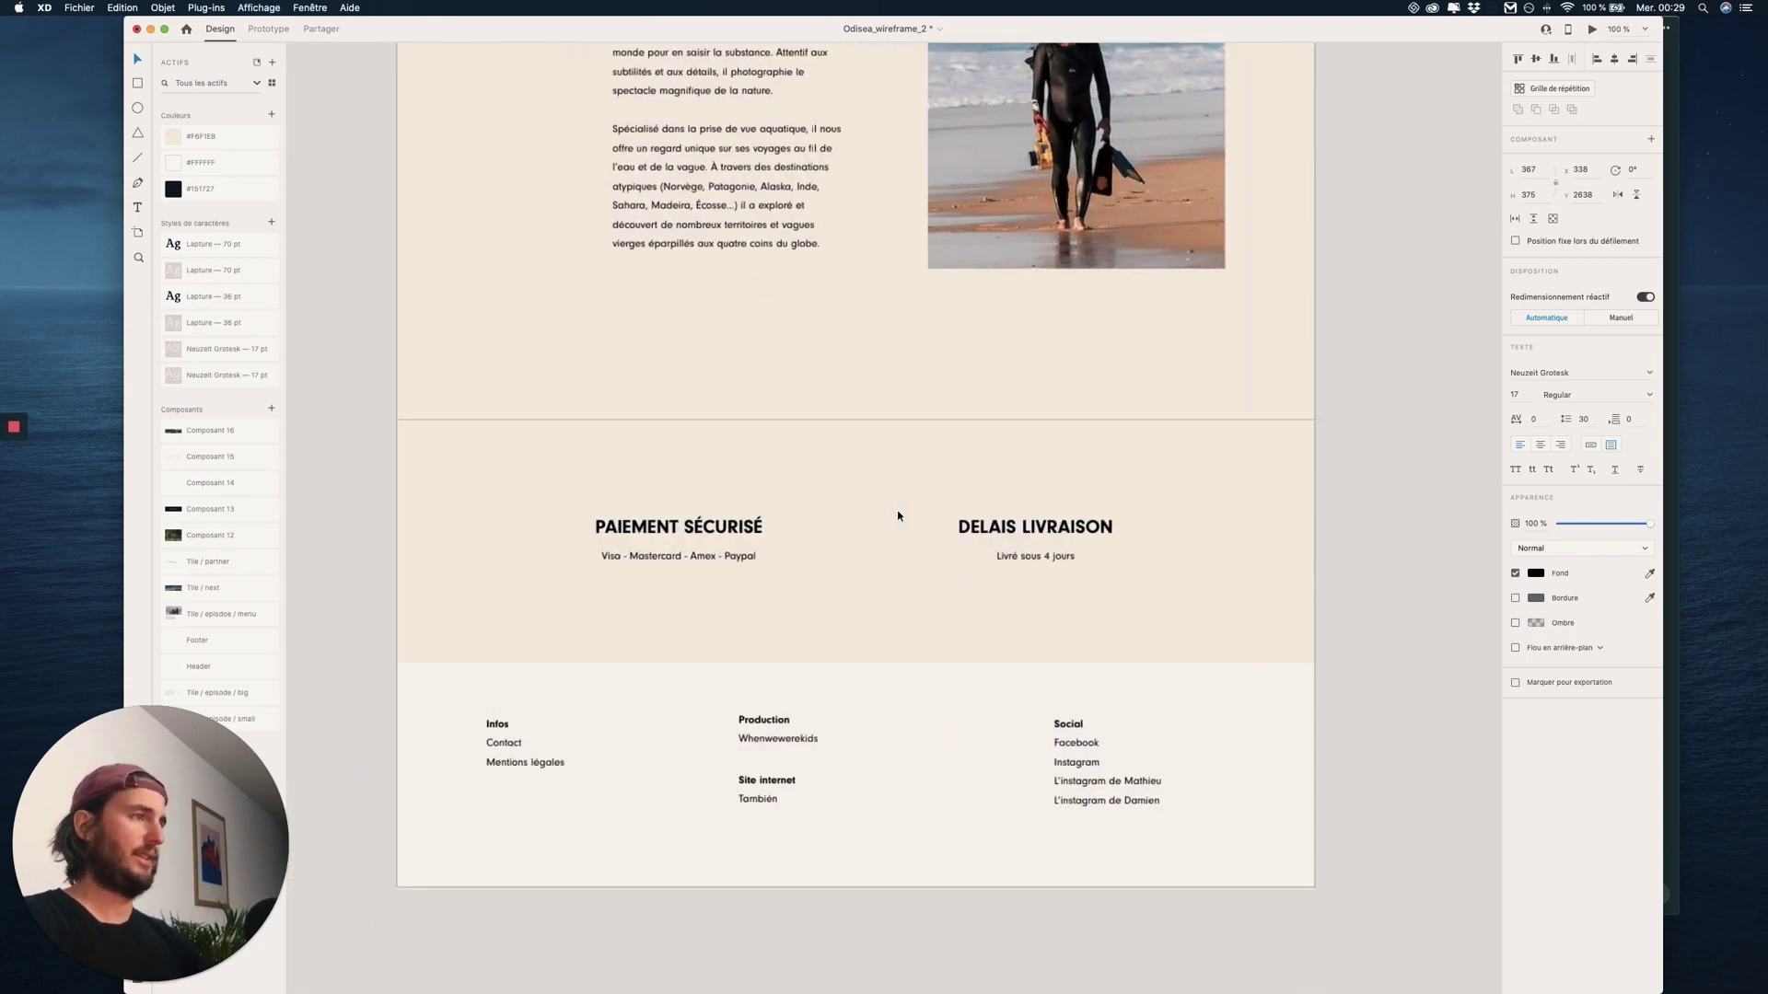
{"action": "left_click_drag", "start_coordinate": [900, 505], "coordinate": [905, 456]}
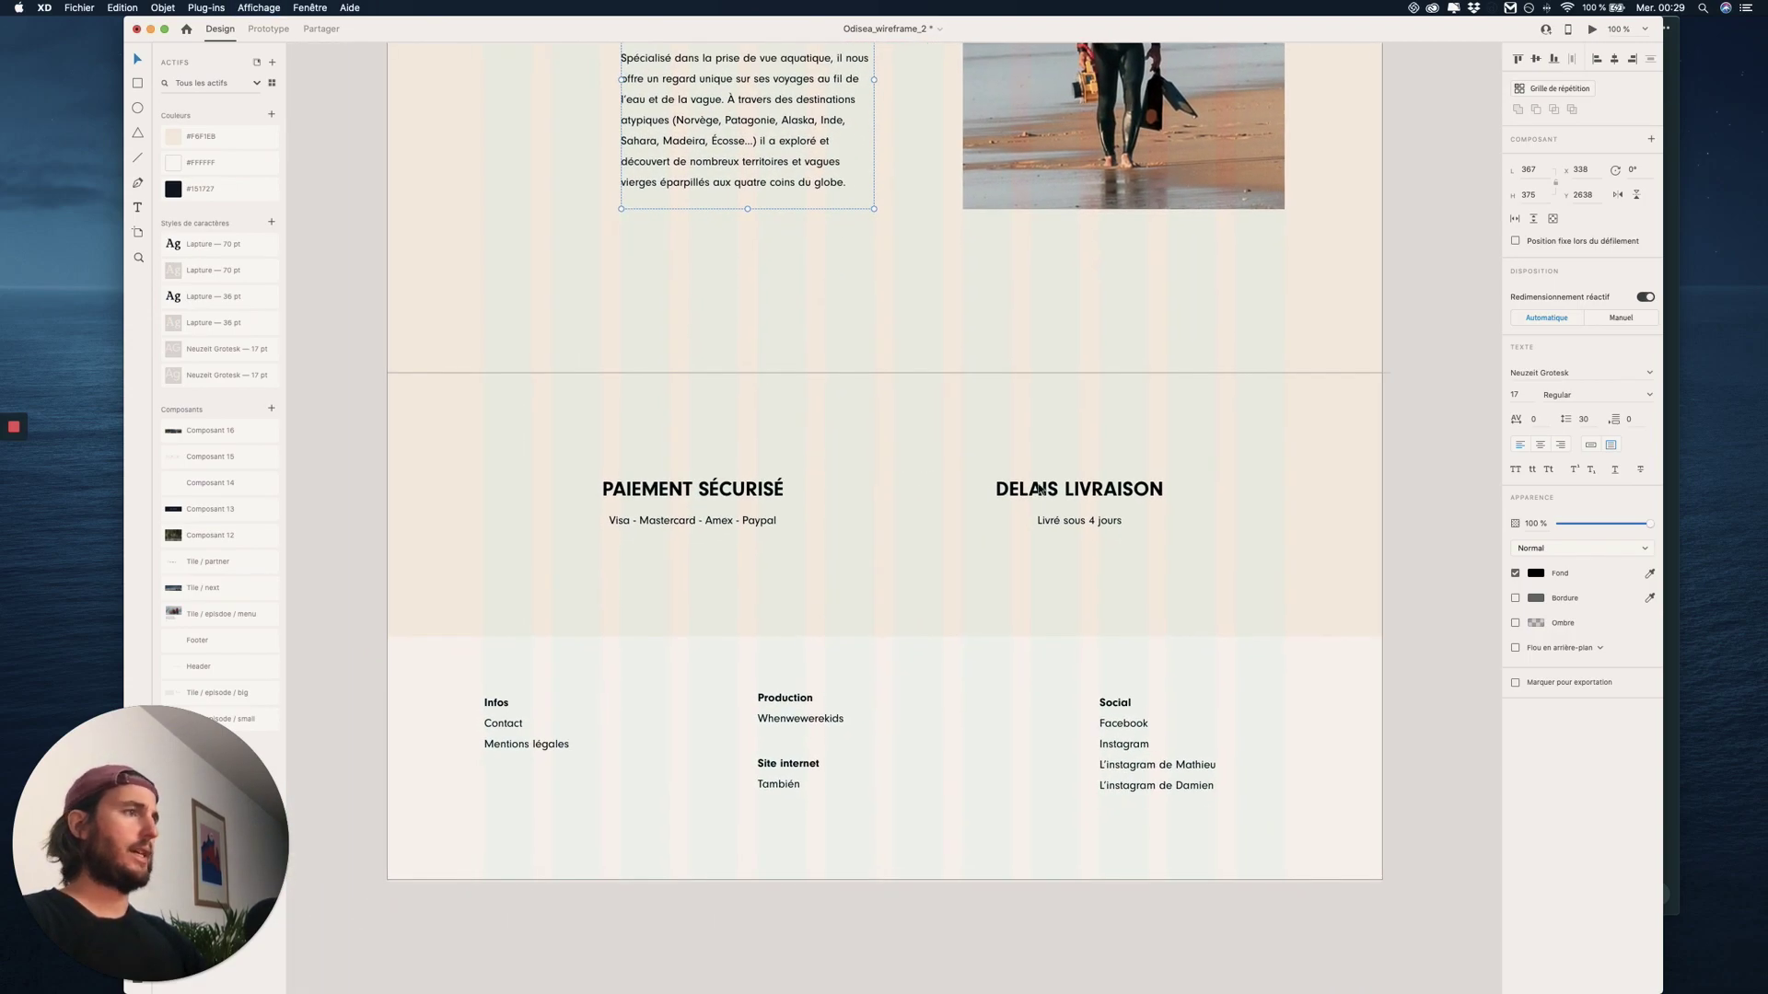
{"action": "left_click_drag", "start_coordinate": [1383, 381], "coordinate": [484, 632]}
{"action": "key", "text": "ctrl+Up"}
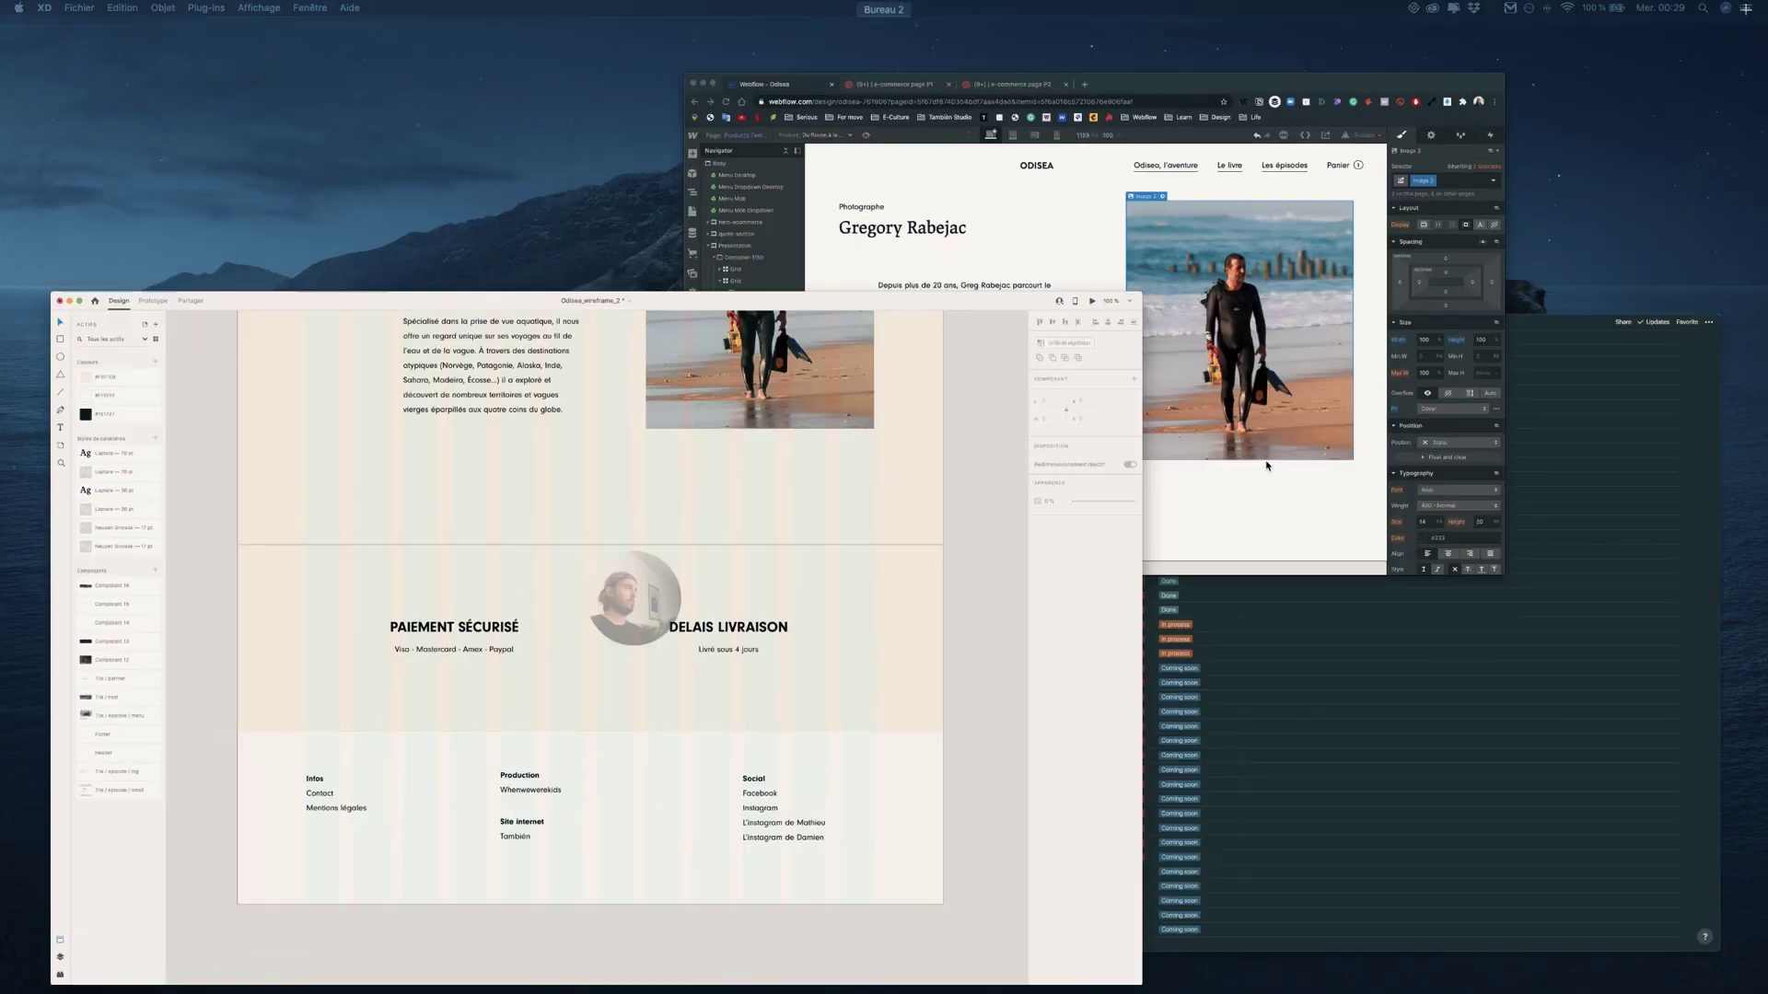
- Switch back to Webflow and add a Section element below the Presentation section
{"action": "left_click", "coordinate": [1260, 437]}
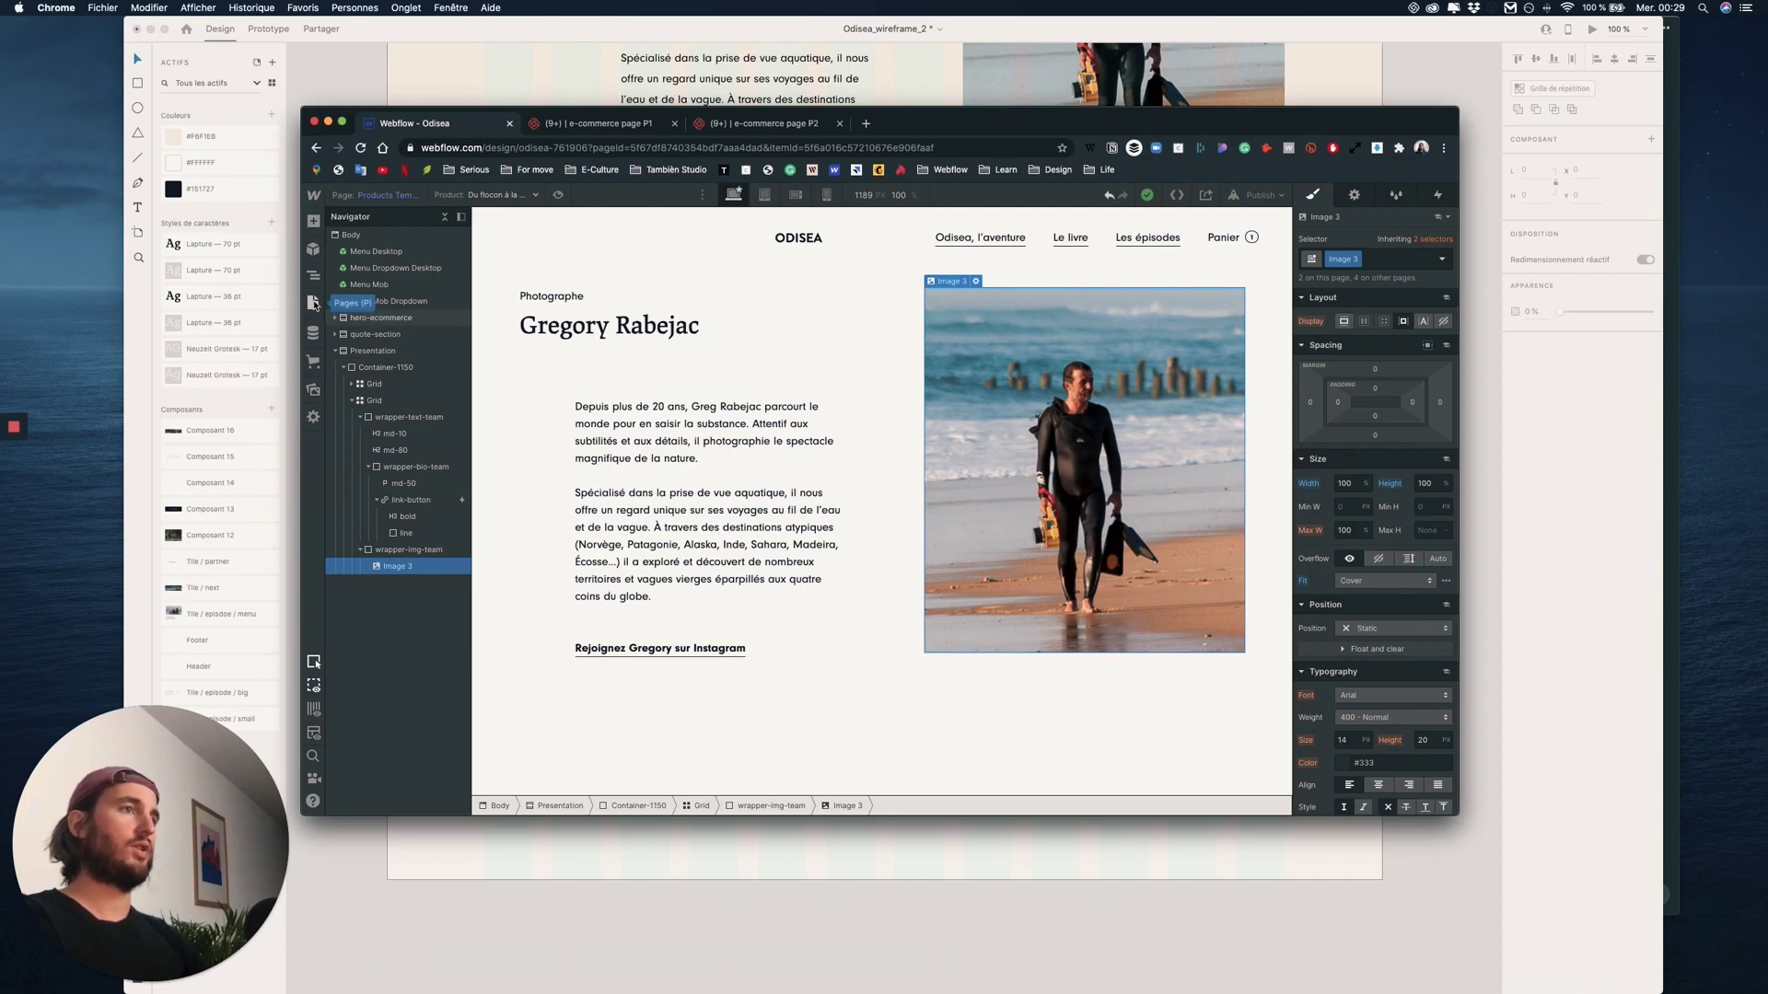
{"action": "left_click", "coordinate": [313, 222]}
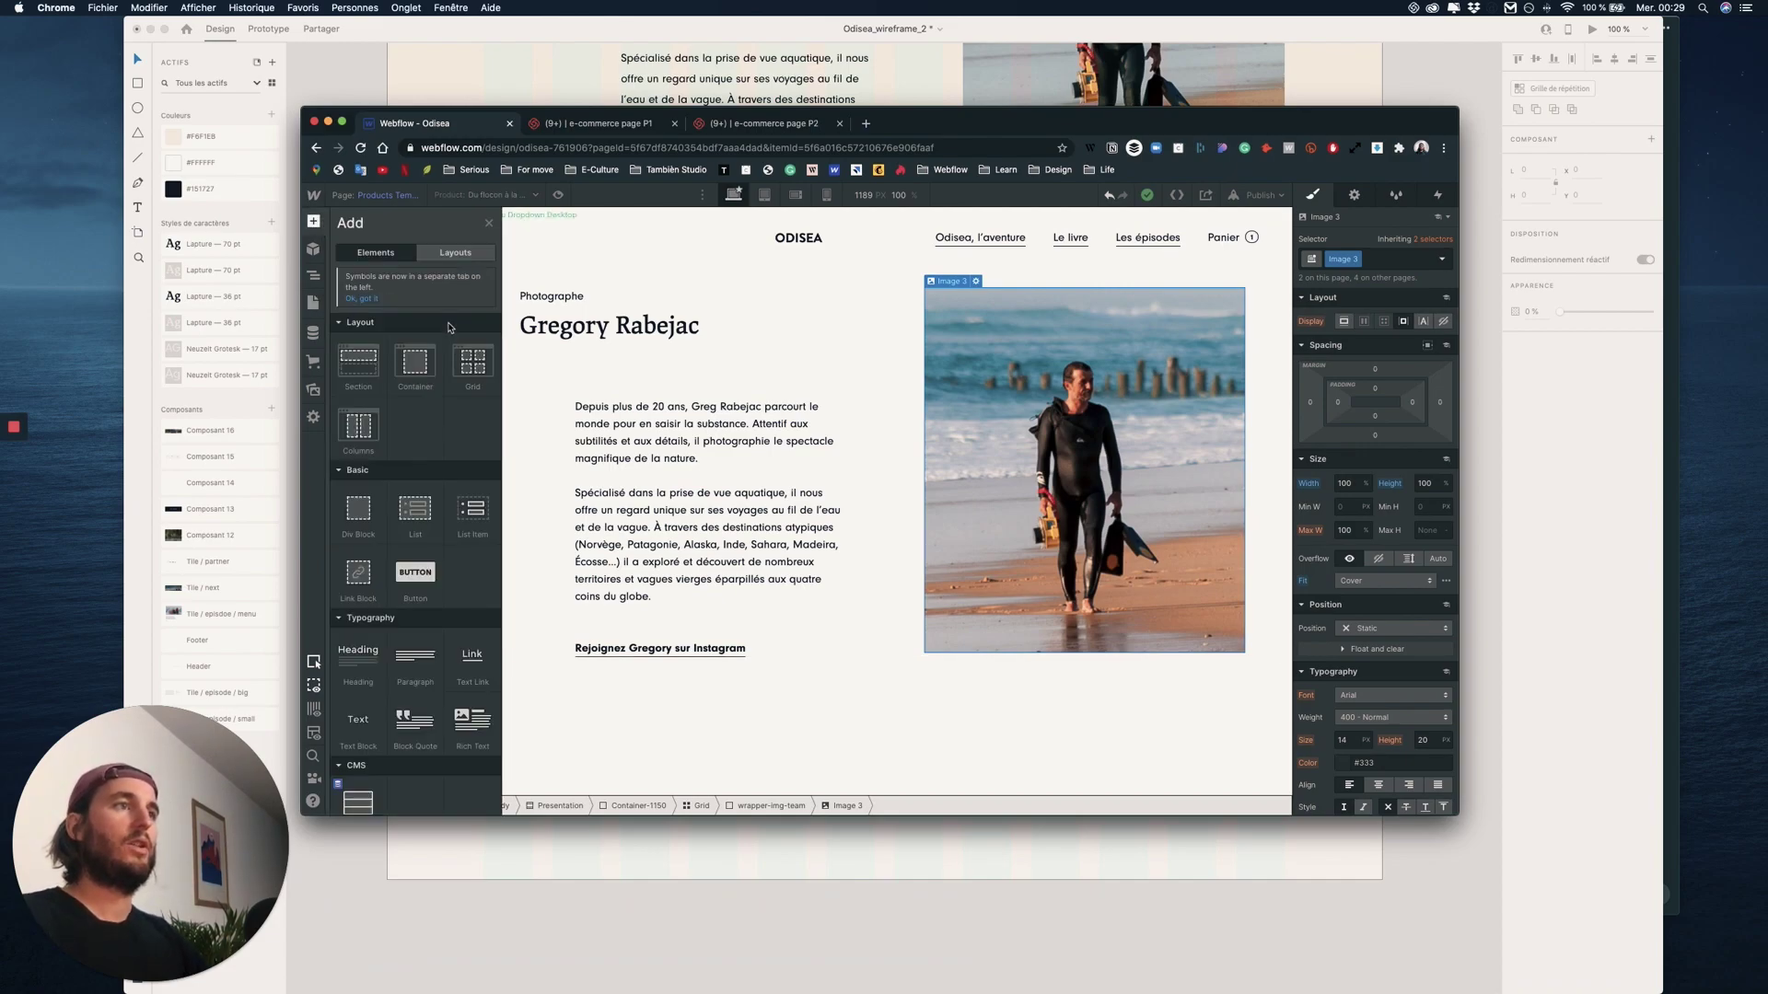
{"action": "left_click_drag", "start_coordinate": [372, 398], "coordinate": [360, 343]}
{"action": "left_click", "coordinate": [336, 368]}
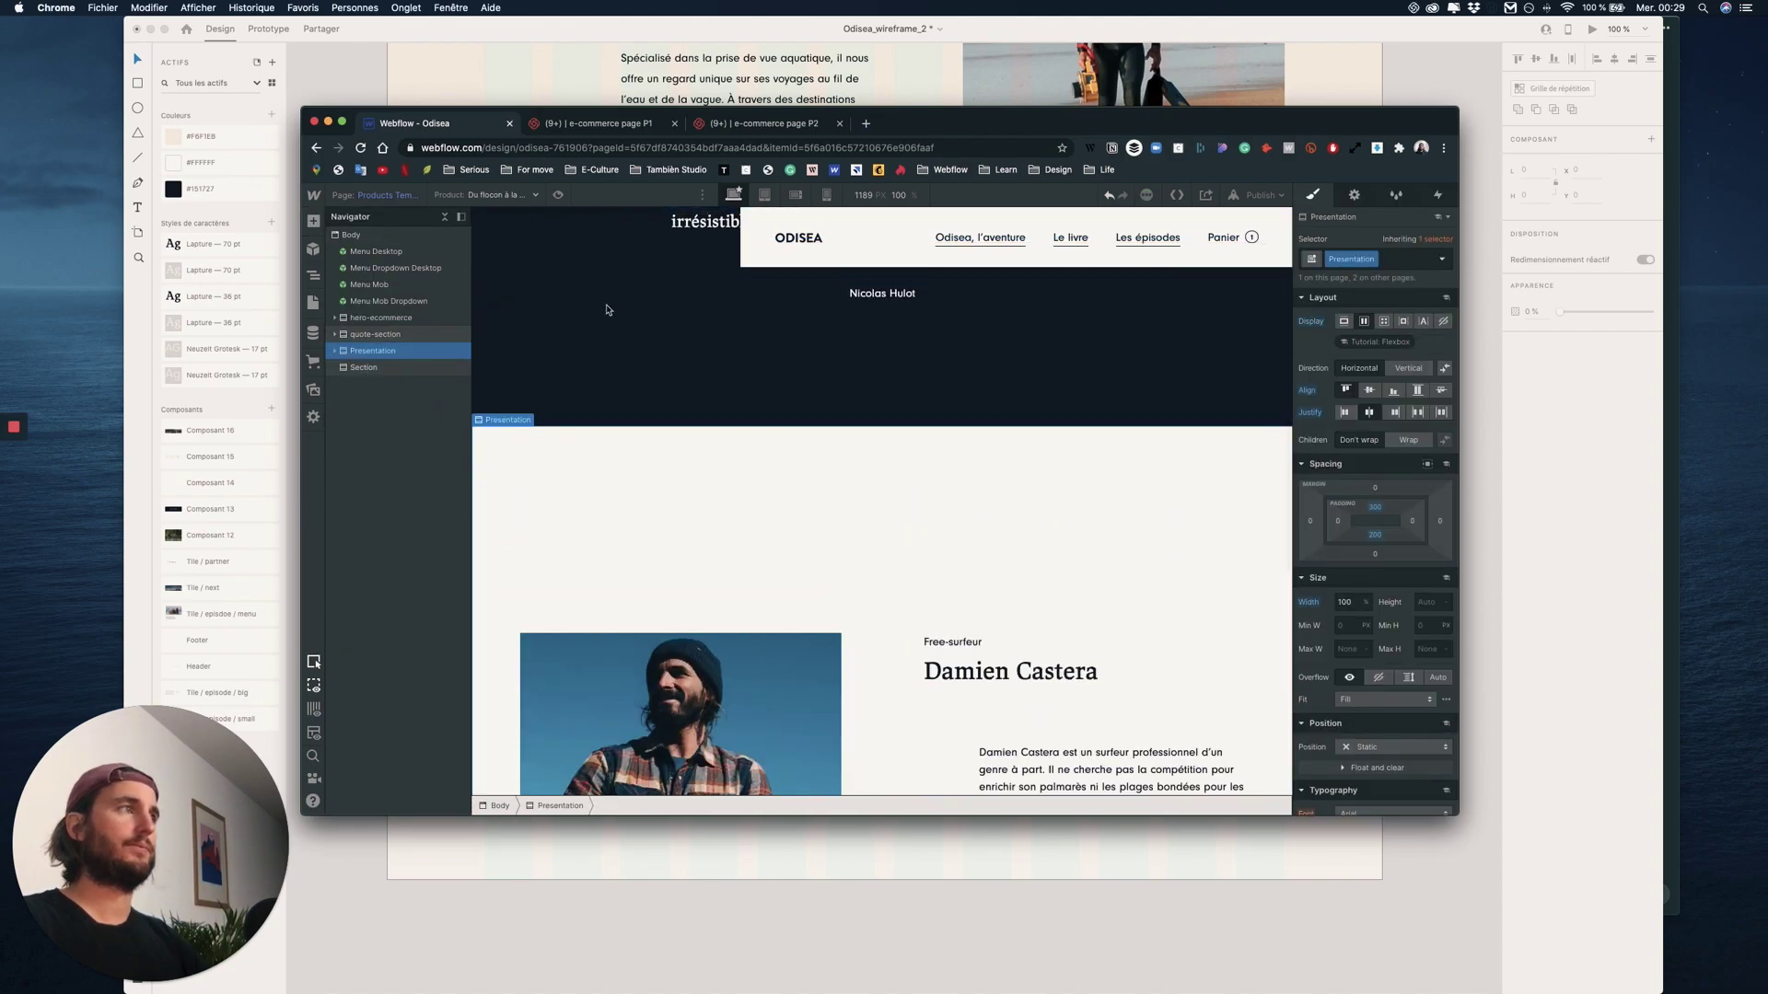
{"action": "left_click", "coordinate": [364, 367]}
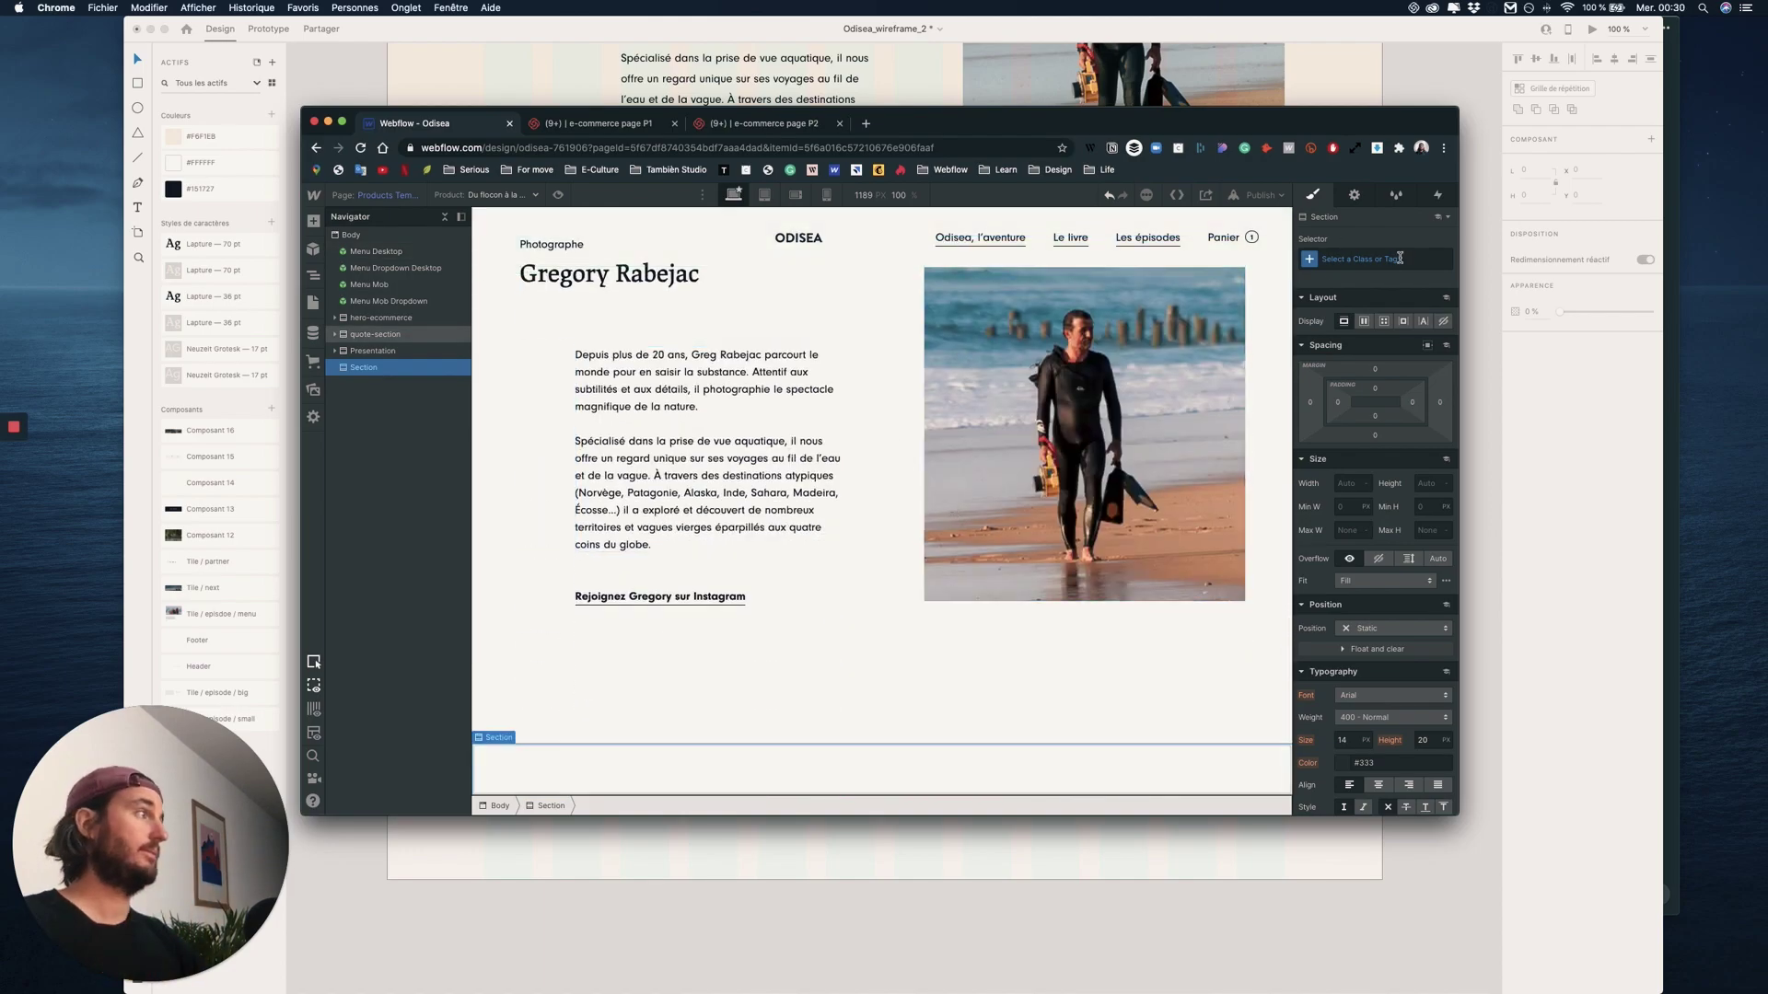
- Give the new section the class "reassurance" and set its width to 100%
{"action": "left_click", "coordinate": [1400, 259]}
{"action": "type", "text": "reassurence"}
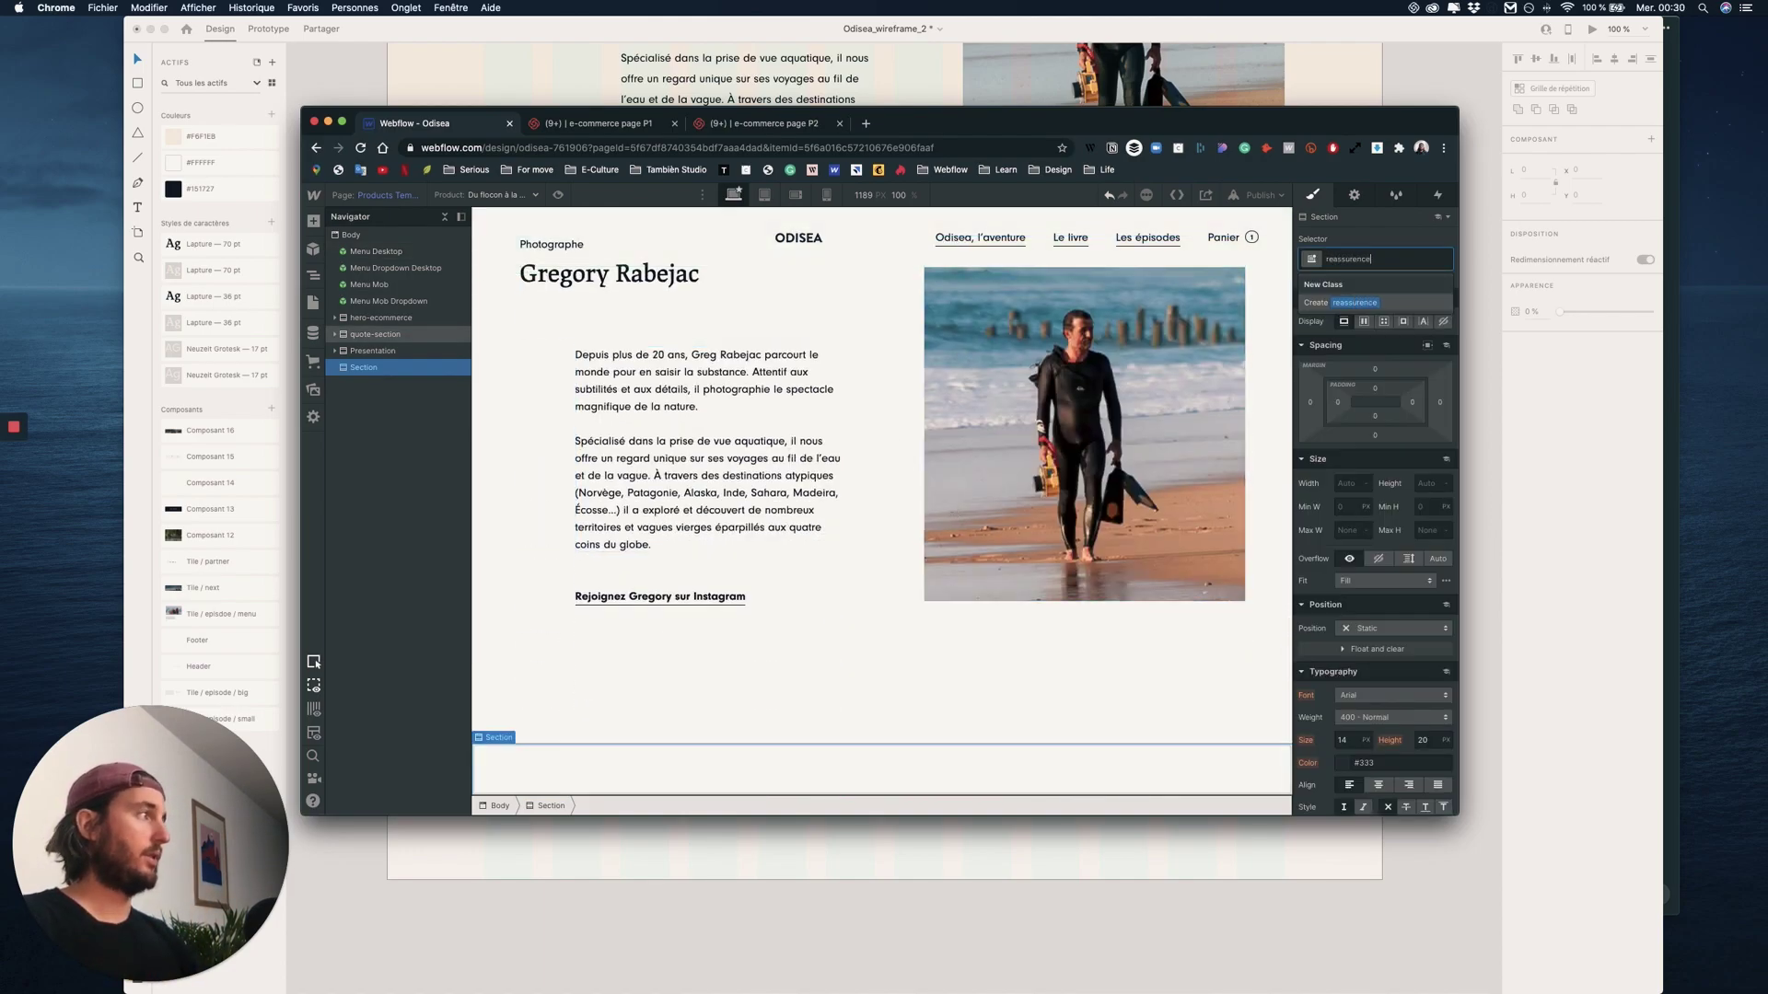
{"action": "key", "text": "Return"}
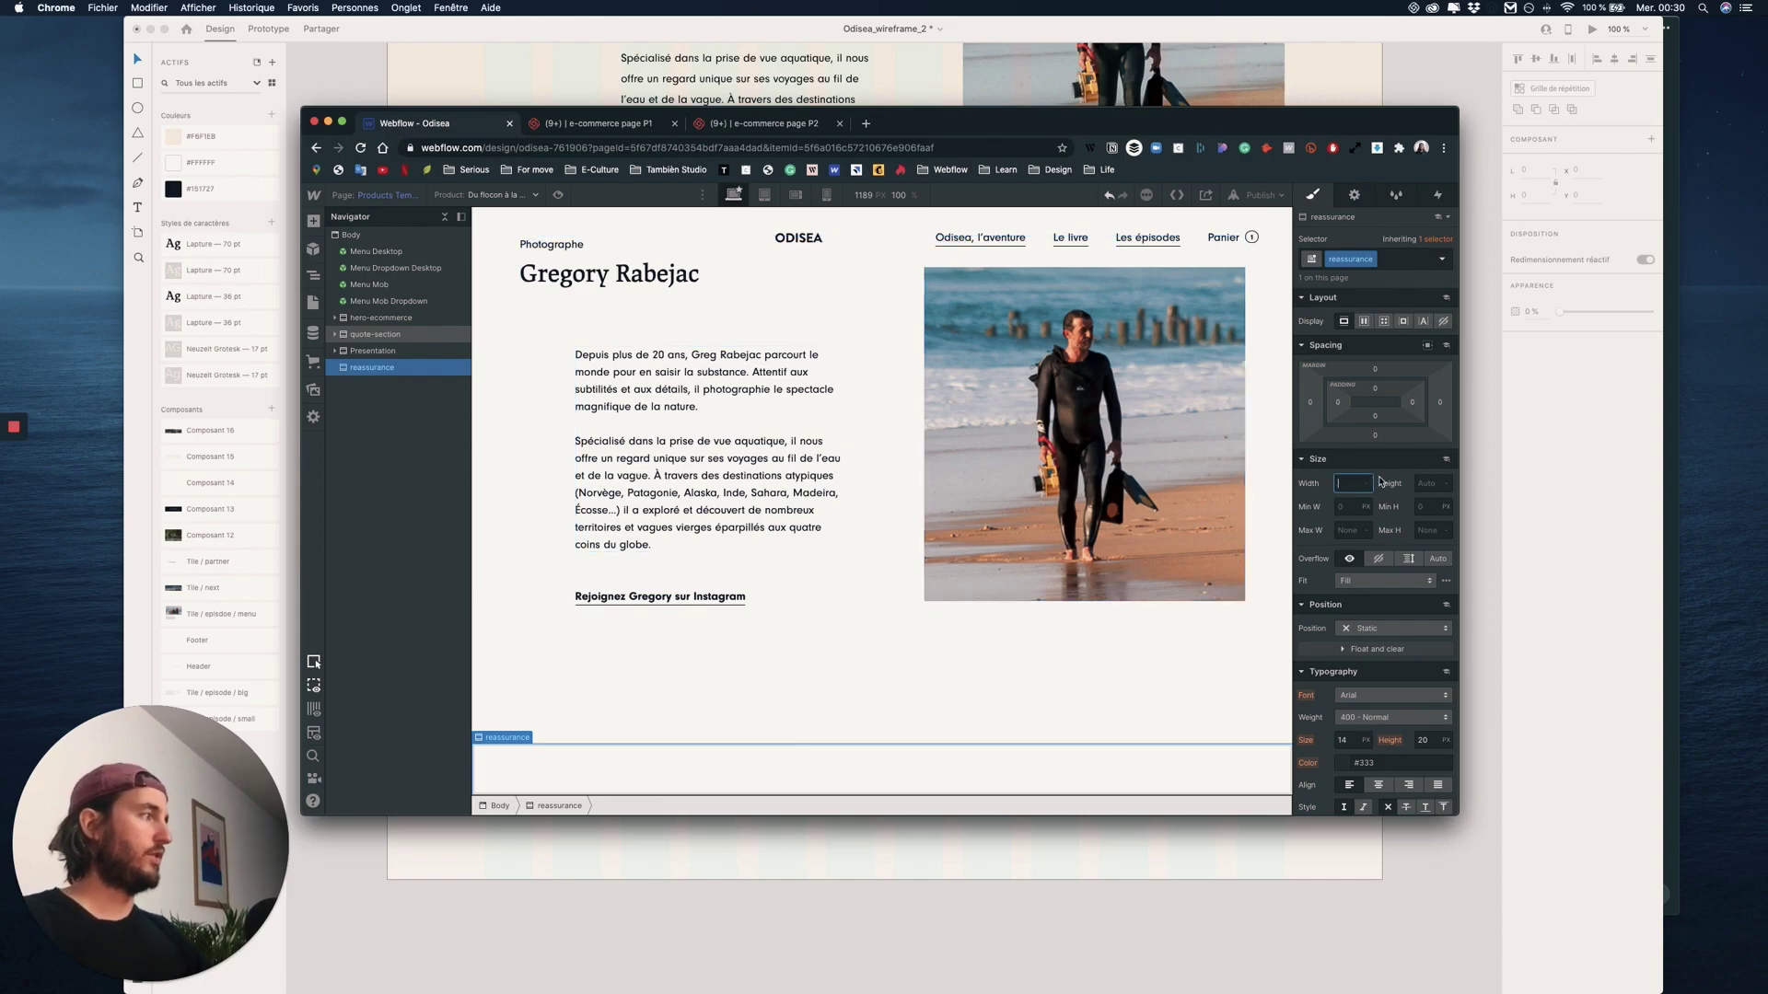
{"action": "type", "text": "100%"}
{"action": "key", "text": "Return"}
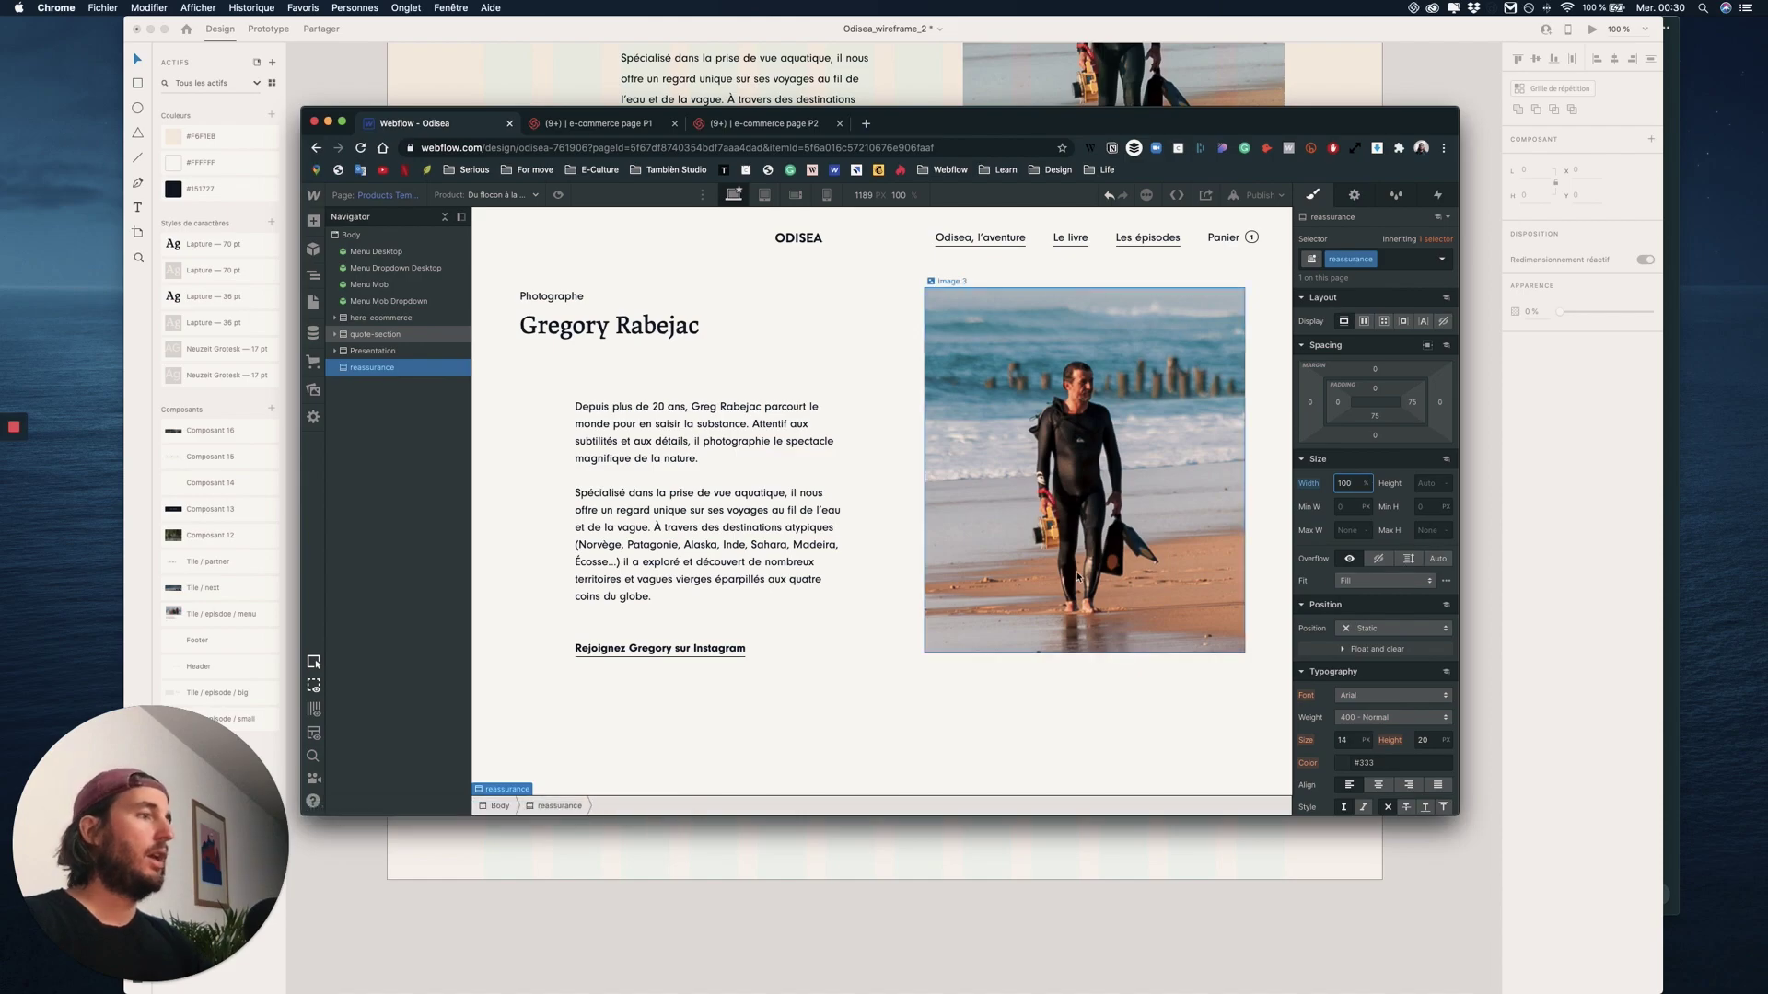
{"action": "key", "text": "ctrl+Up"}
{"action": "left_click", "coordinate": [1114, 396]}
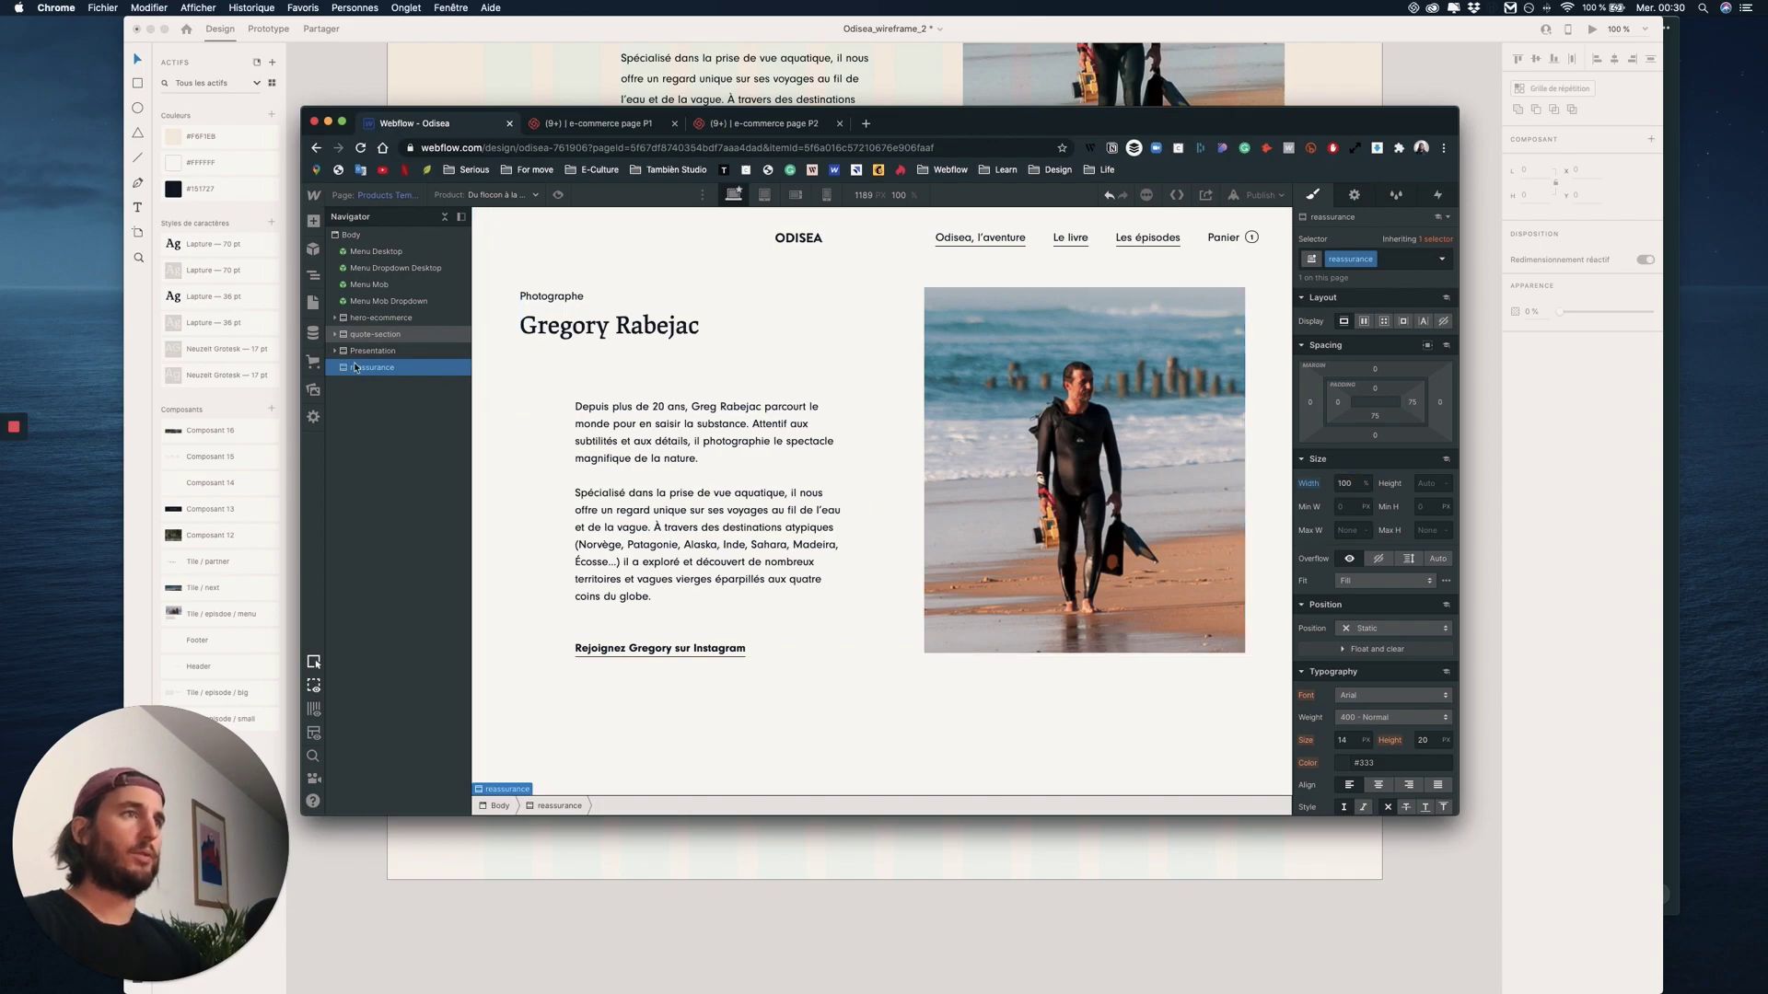
- Add a Div Block inside the reassurance section and apply the existing class Container-1150 to it
{"action": "left_click", "coordinate": [314, 223]}
{"action": "left_click", "coordinate": [359, 514]}
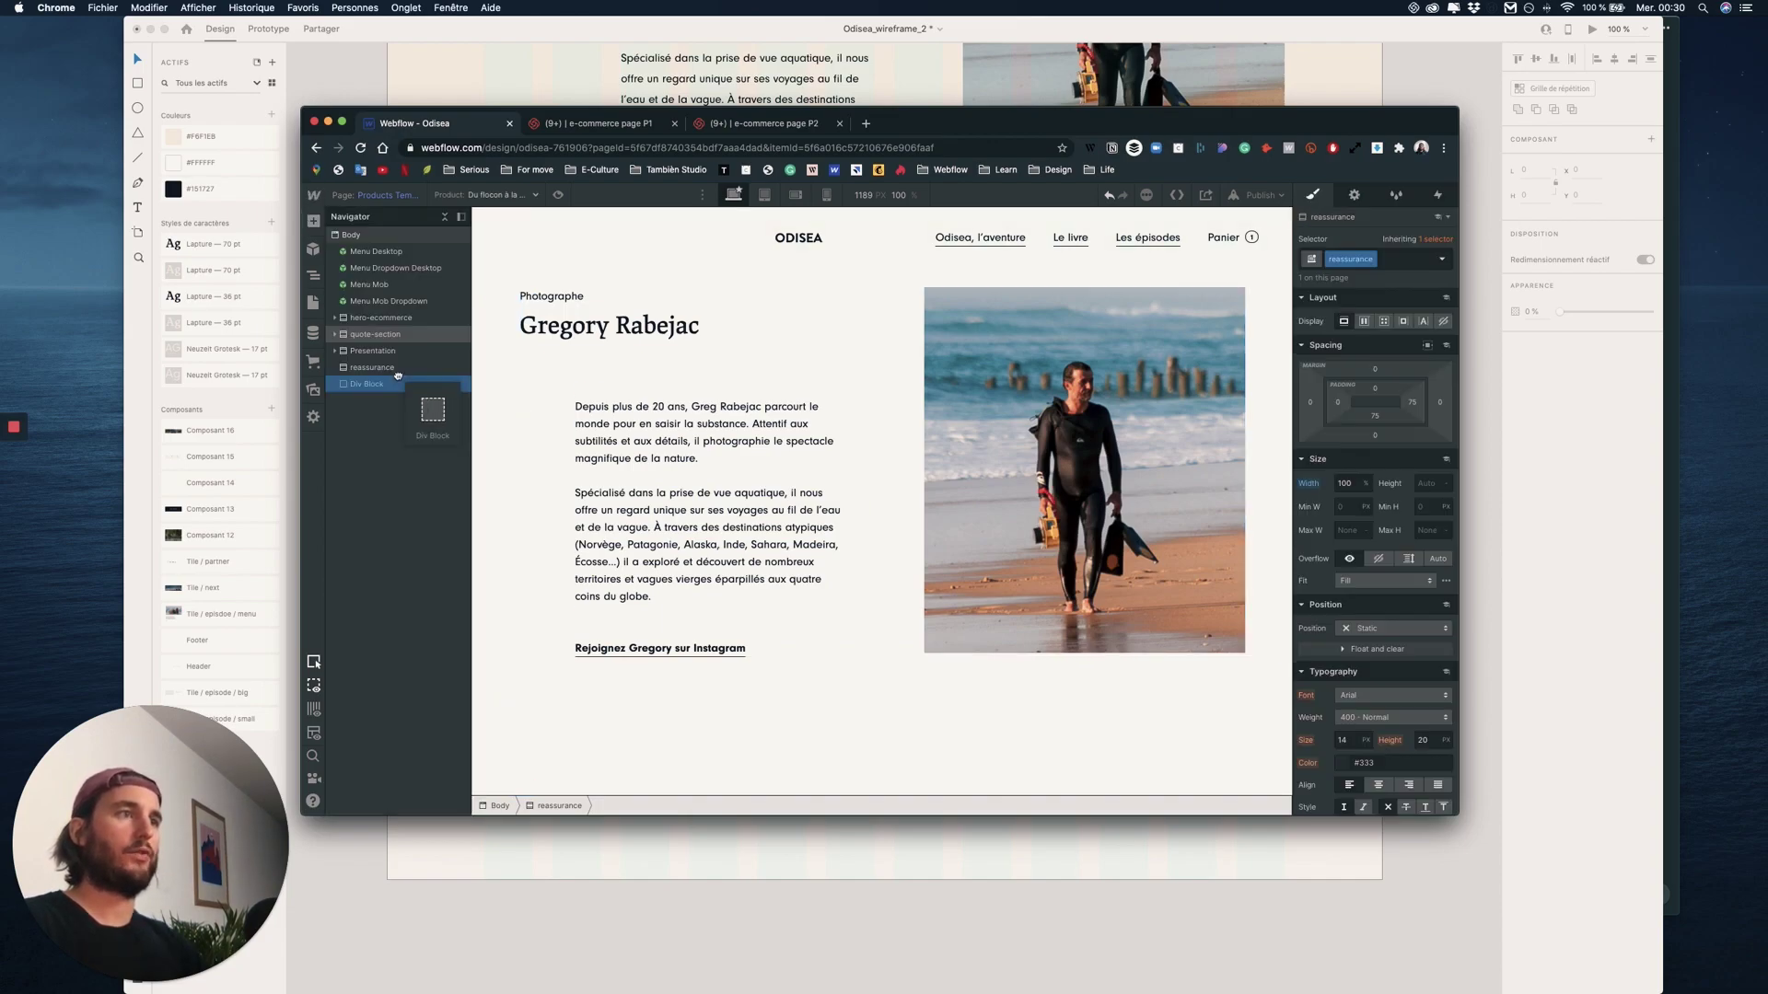
{"action": "left_click", "coordinate": [1354, 260]}
{"action": "type", "text": "conta"}
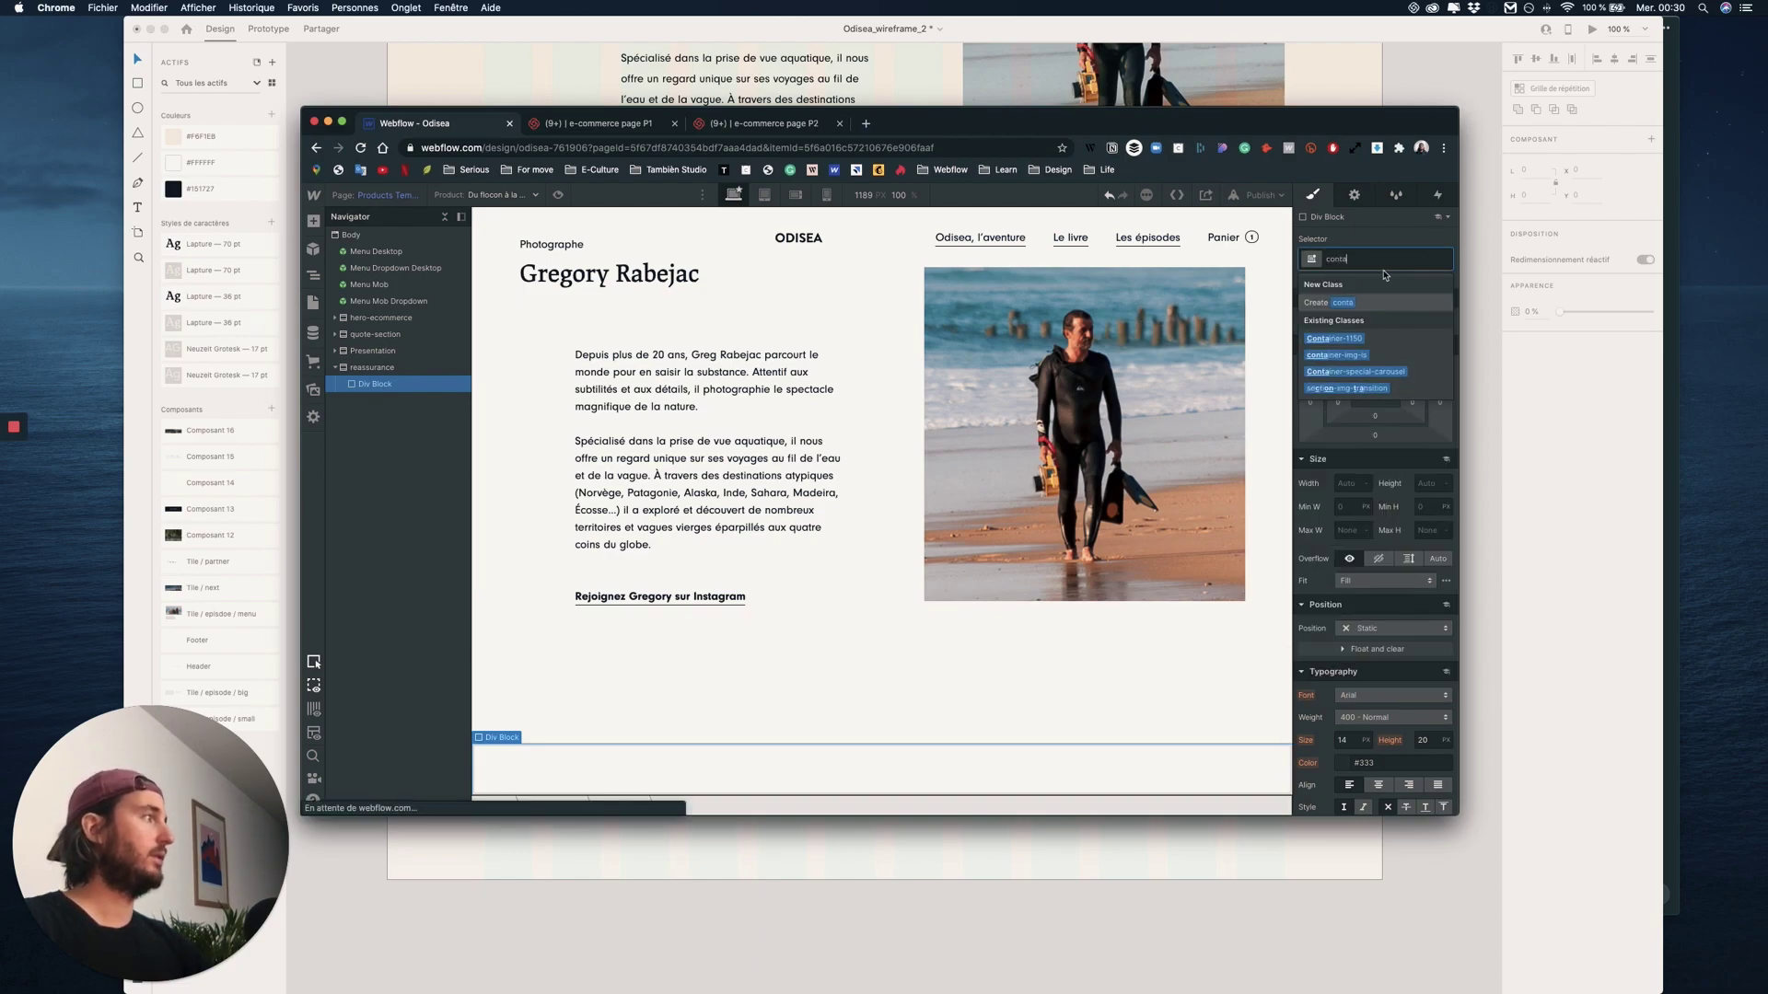
{"action": "left_click", "coordinate": [1369, 340]}
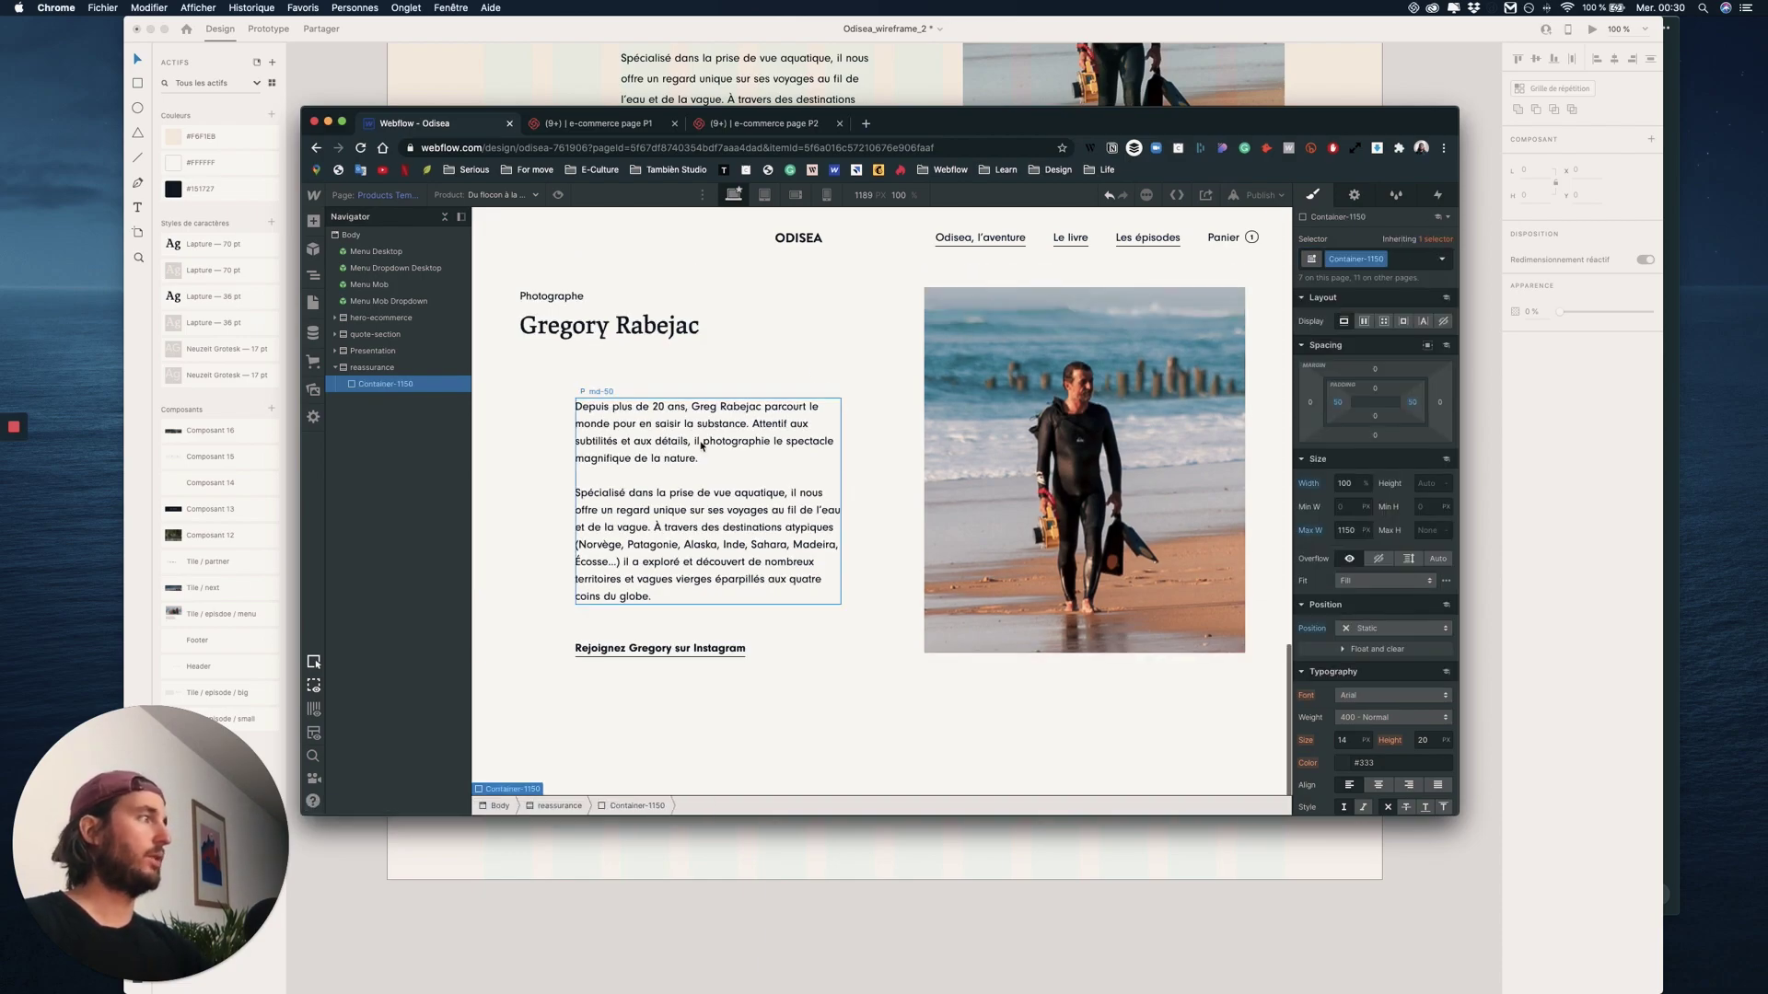
- Place the Footer symbol below the reassurance section and lay that section out as a horizontal flexbox aligned to the start and justified to the centre
{"action": "left_click", "coordinate": [403, 369]}
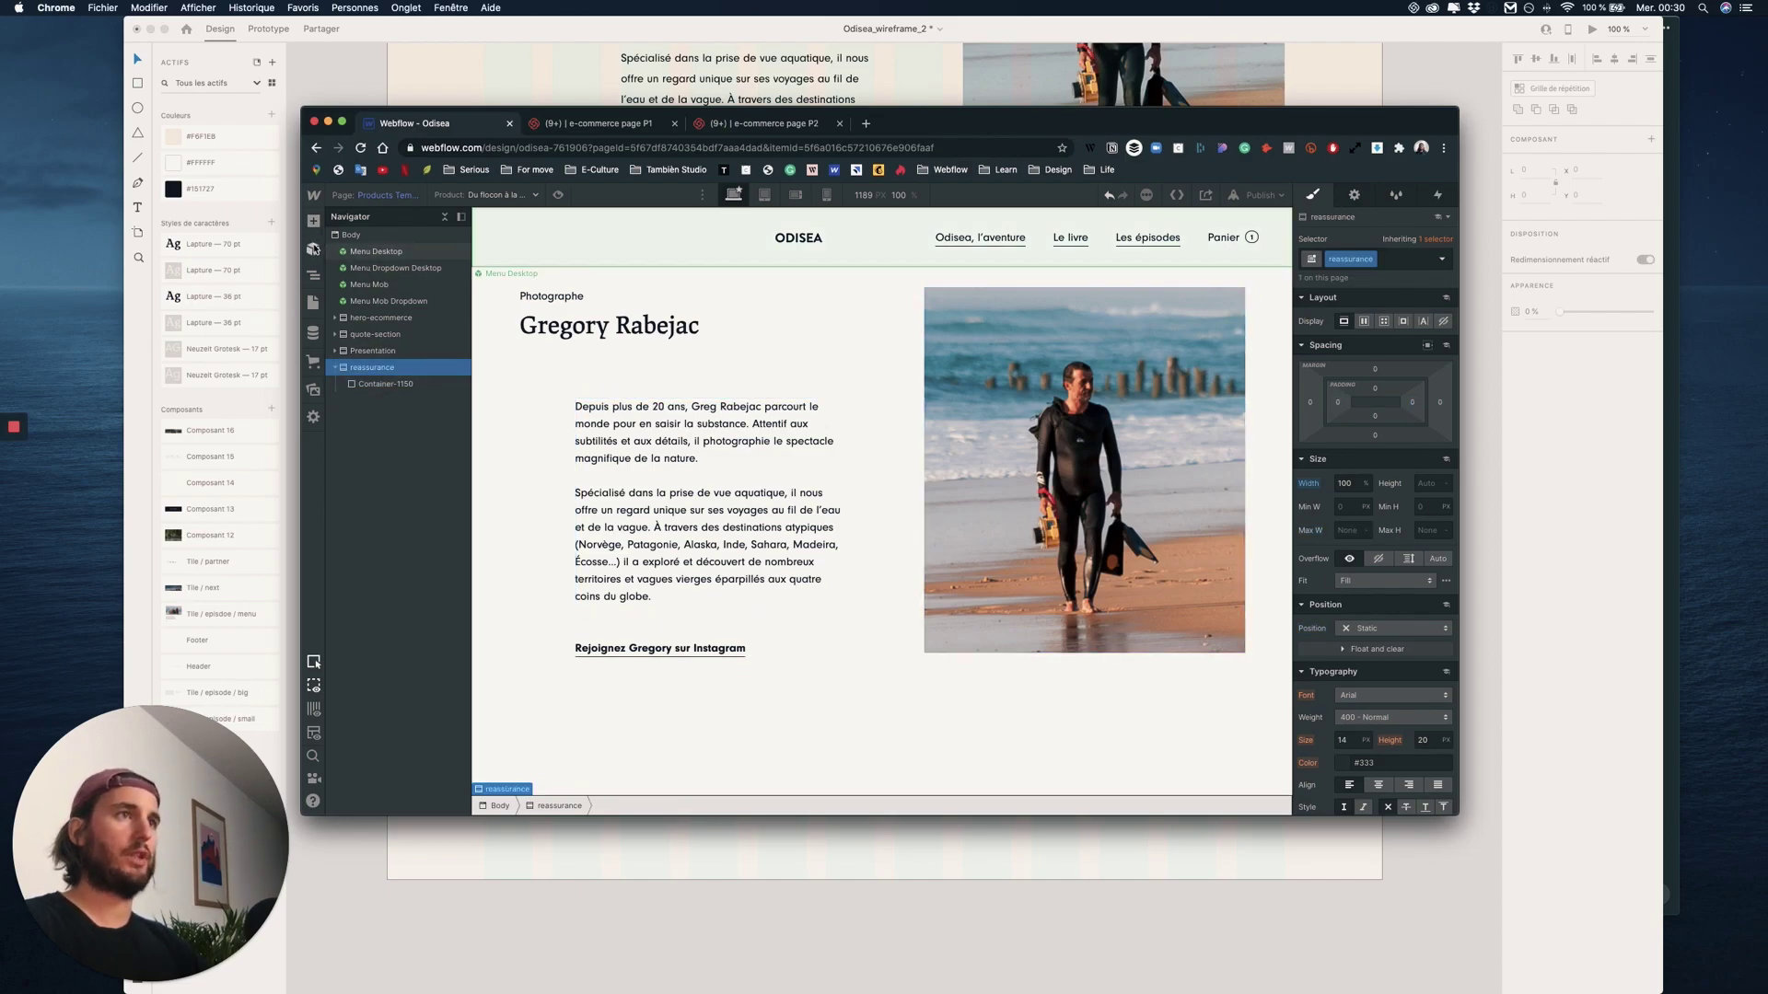
{"action": "left_click", "coordinate": [313, 248]}
{"action": "left_click_drag", "start_coordinate": [406, 574], "coordinate": [371, 353]}
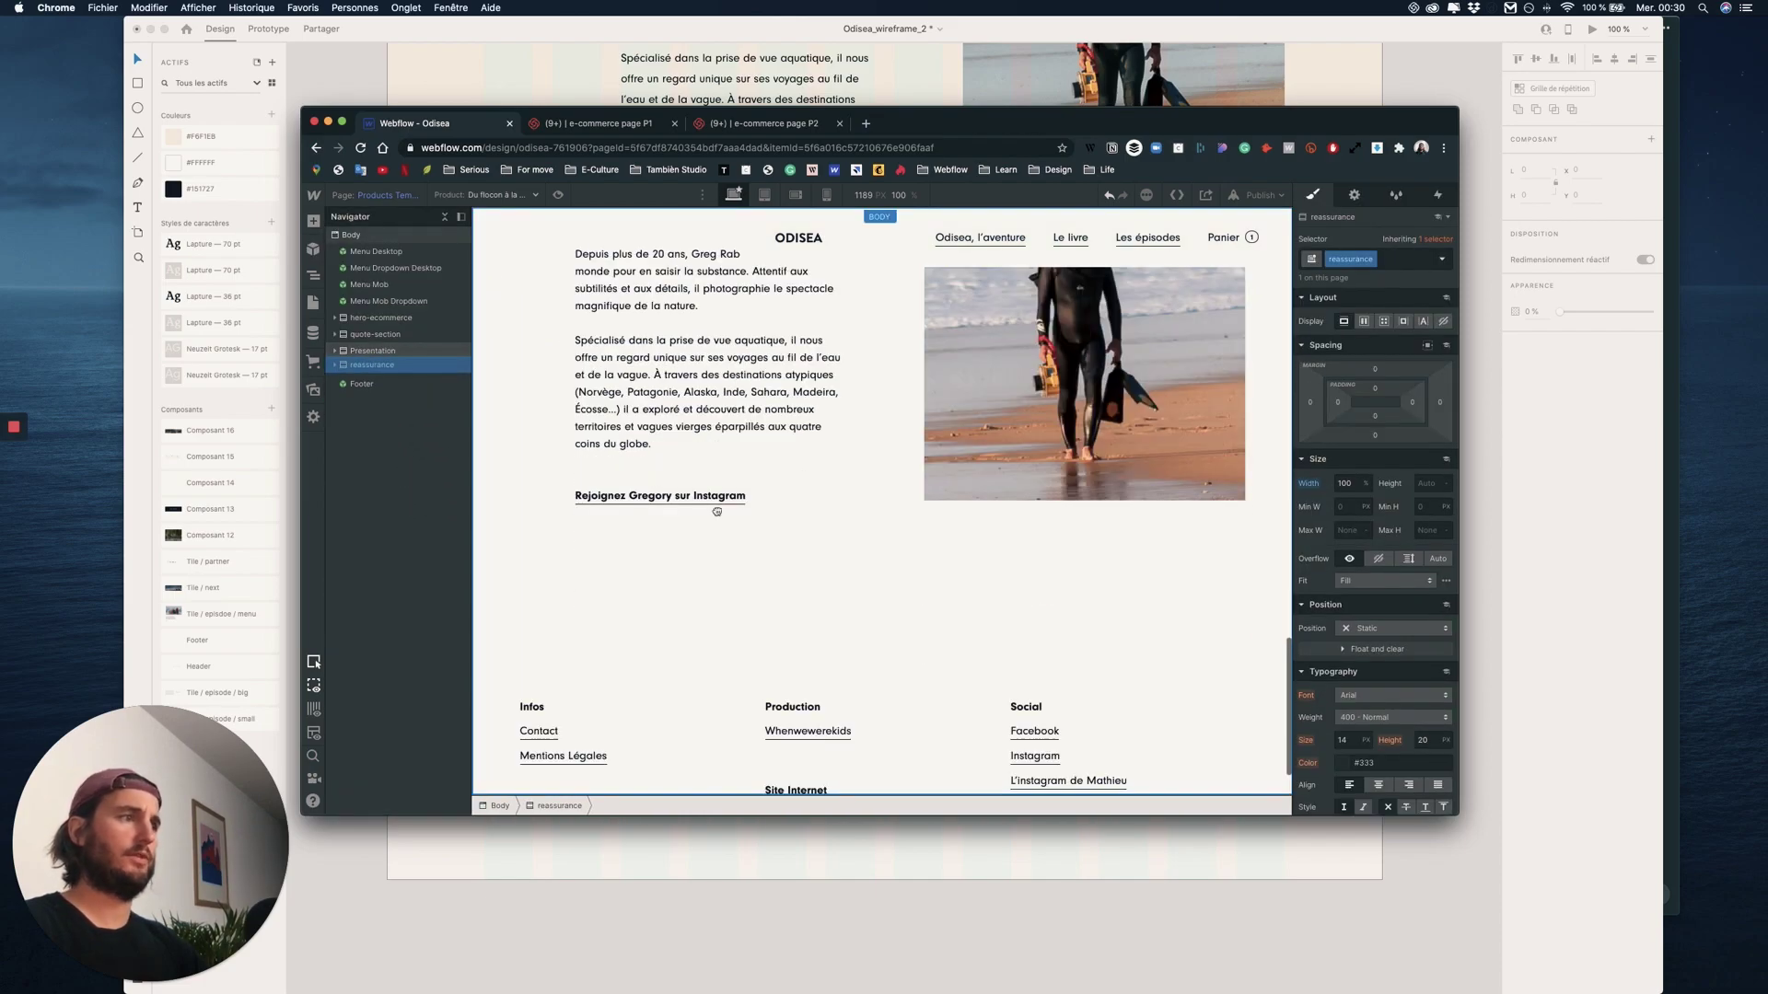
{"action": "scroll", "coordinate": [718, 512], "scroll_direction": "down", "scroll_amount": 2}
{"action": "scroll", "coordinate": [586, 603], "scroll_direction": "up", "scroll_amount": 1}
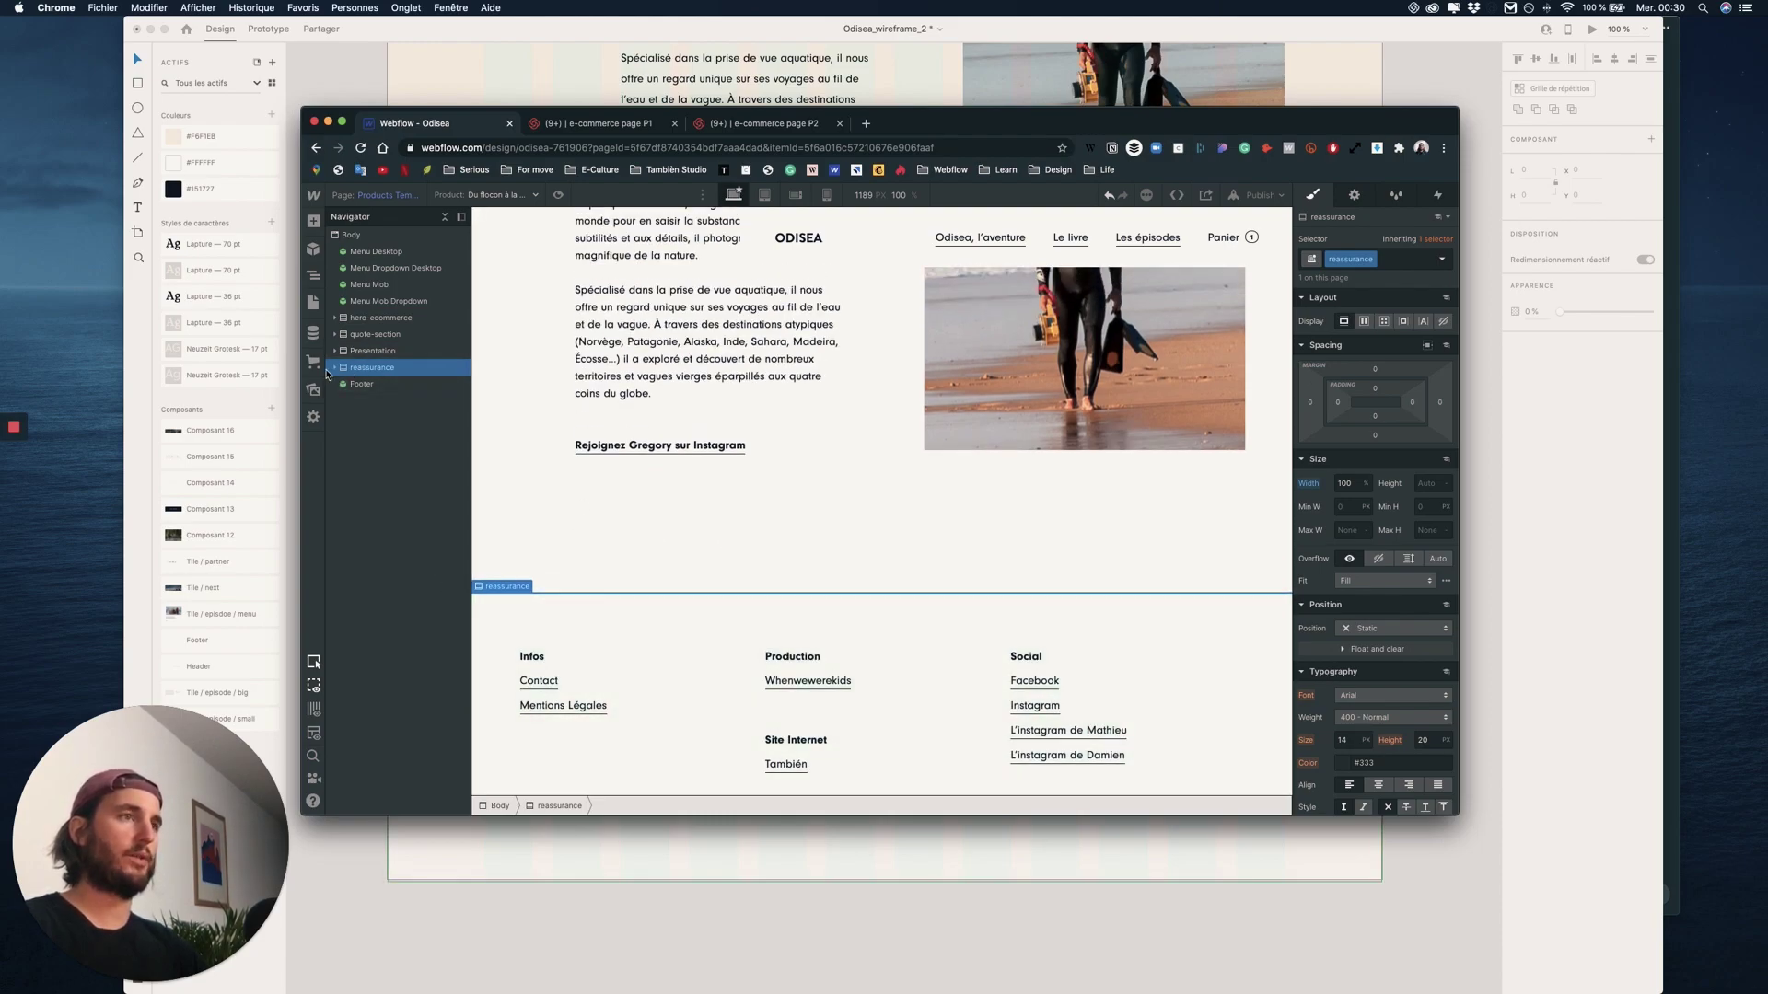
{"action": "left_click", "coordinate": [1364, 321]}
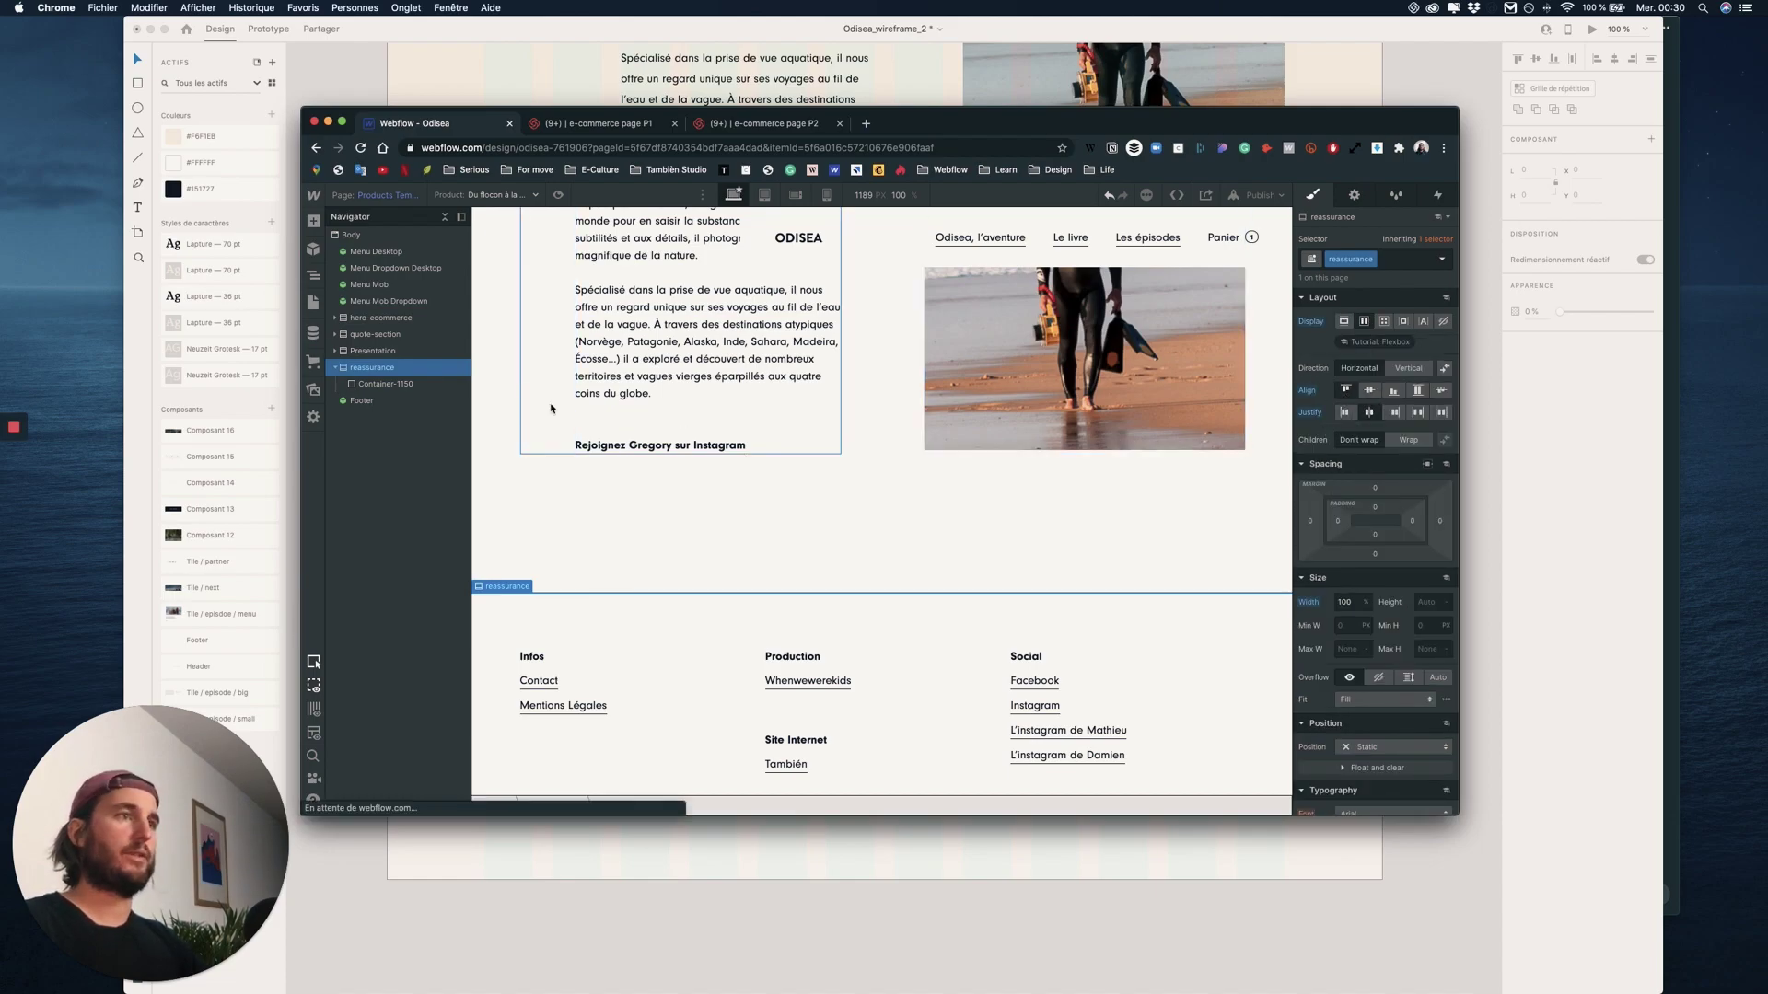
- Add a Div Block inside the reassurance section's Container-1150
{"action": "left_click", "coordinate": [809, 620]}
{"action": "left_click", "coordinate": [314, 221]}
{"action": "left_click_drag", "start_coordinate": [360, 519], "coordinate": [415, 396]}
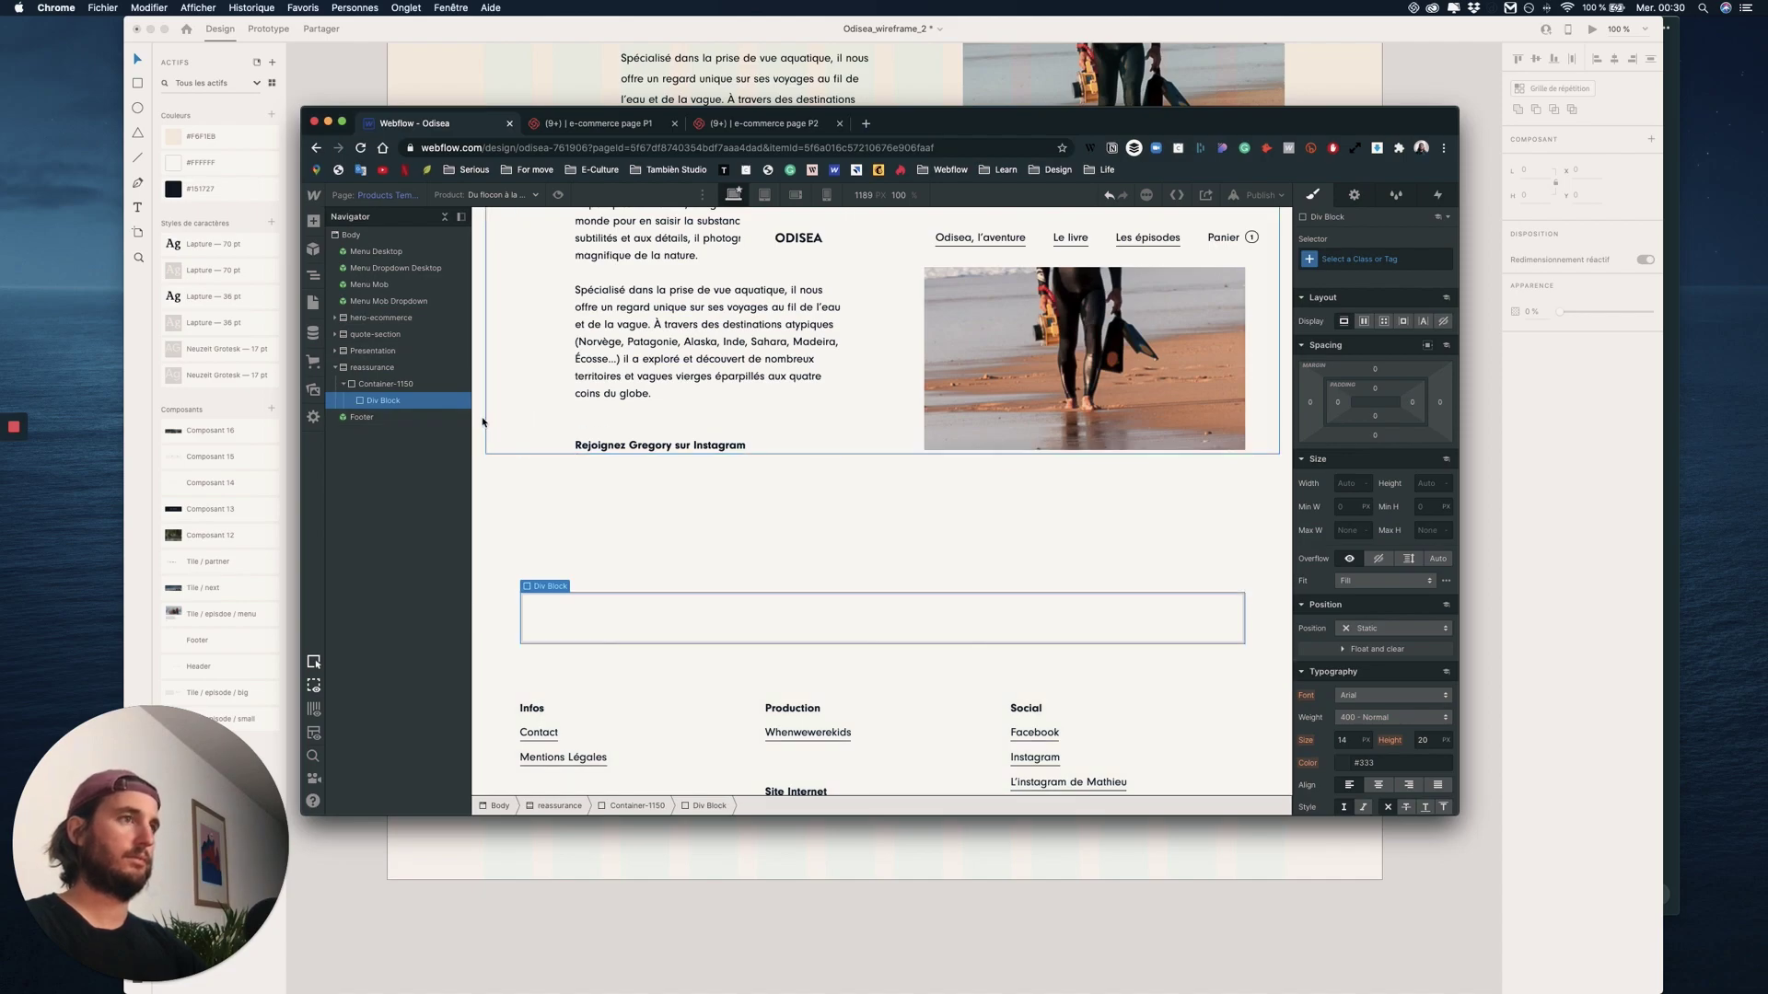
- Check the two-block payment and delivery layout in the Adobe XD wireframe and add a Grid inside the reassurance container in Webflow
{"action": "key", "text": "ctrl+Up"}
{"action": "left_click", "coordinate": [1250, 343]}
{"action": "key", "text": "ctrl+Up"}
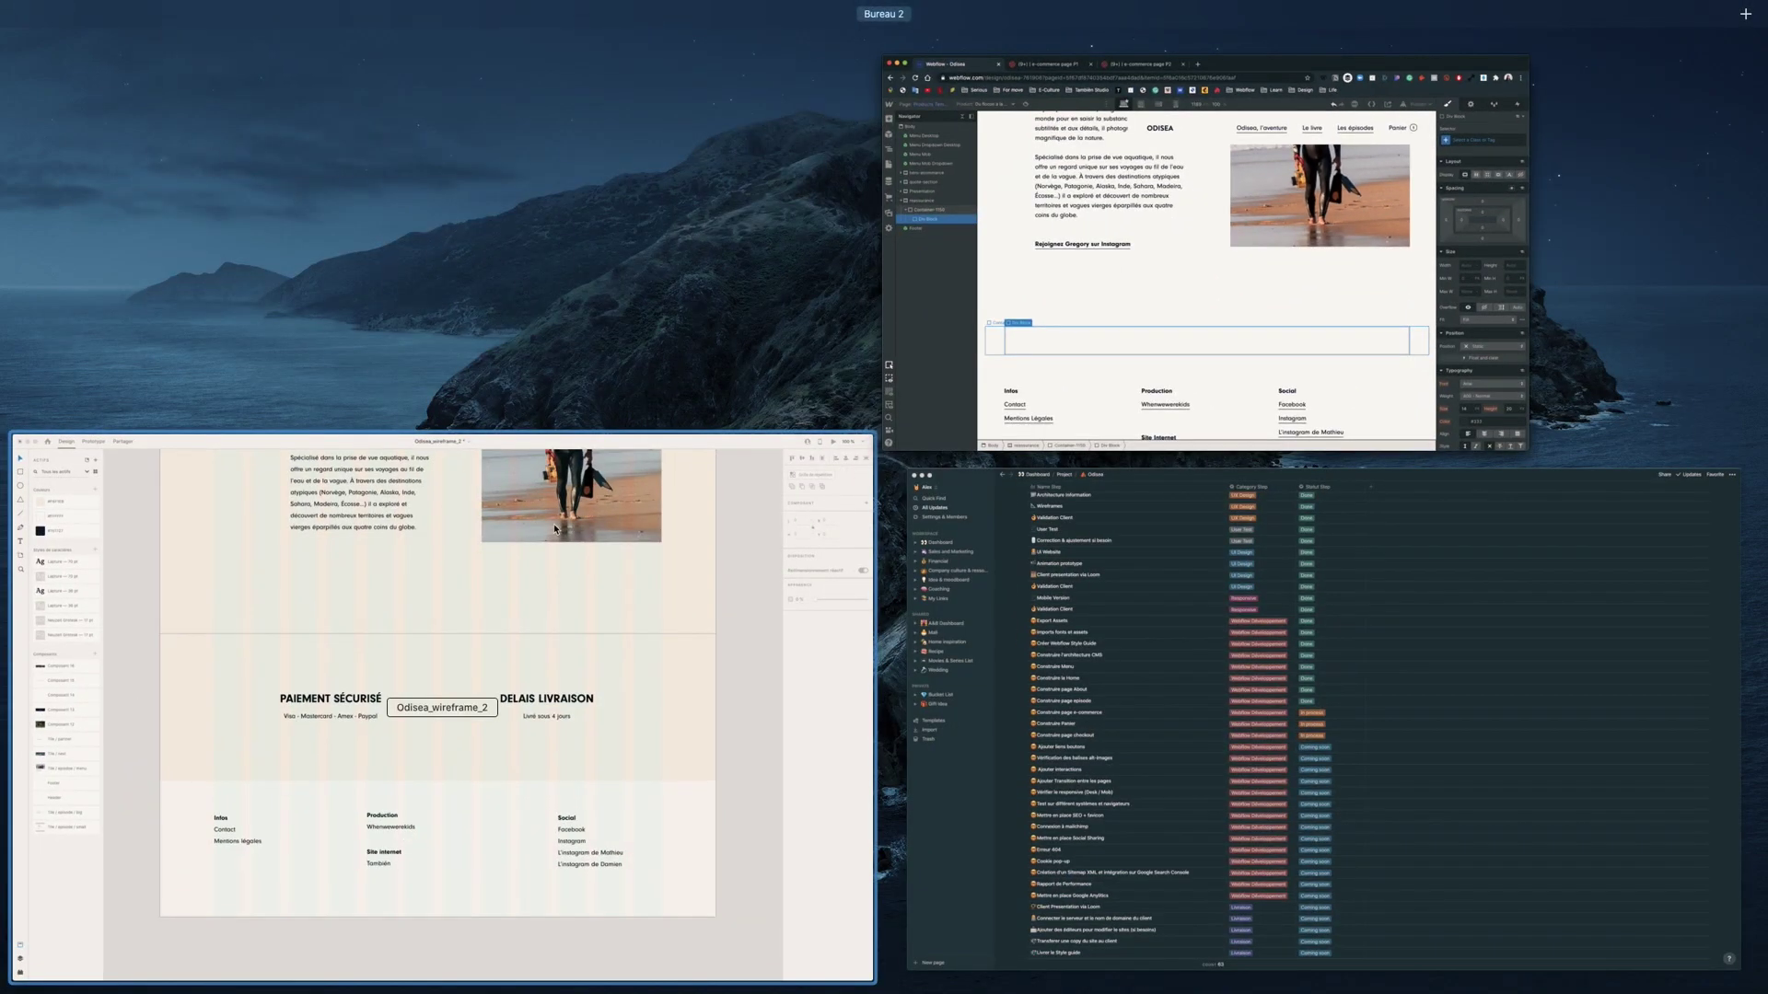
{"action": "left_click", "coordinate": [594, 697]}
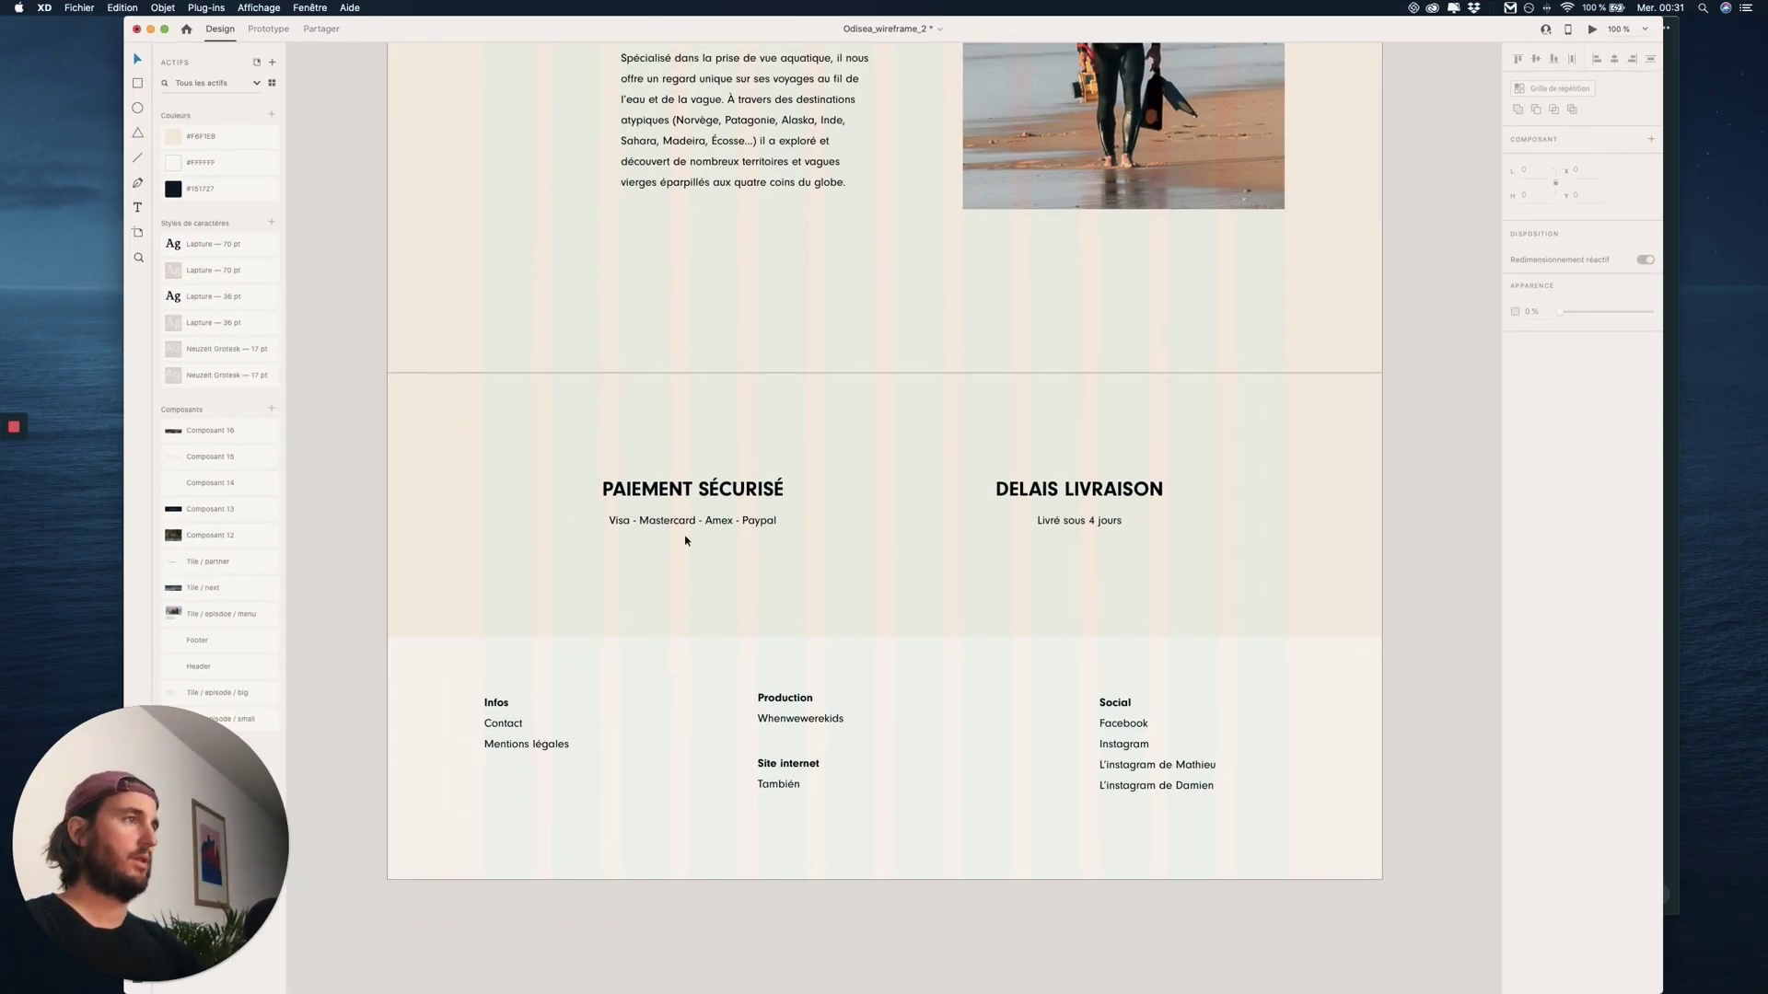
{"action": "key", "text": "ctrl+Up"}
{"action": "left_click", "coordinate": [1034, 365]}
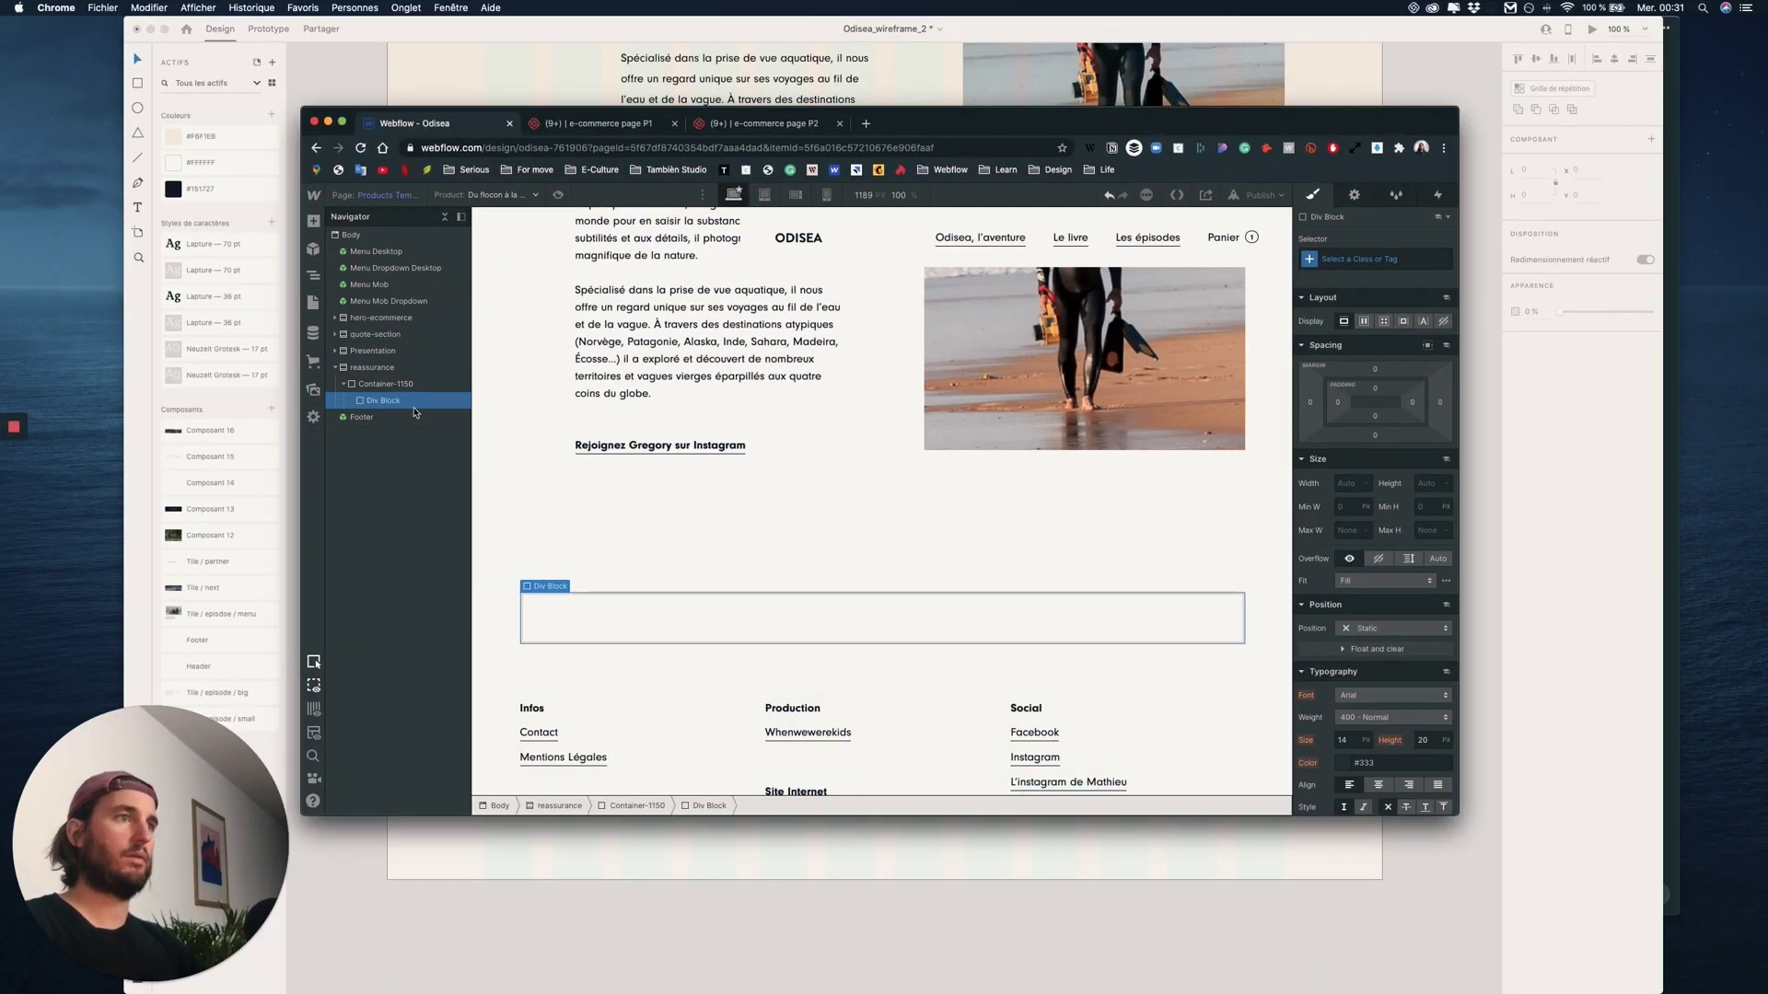
{"action": "key", "text": "a"}
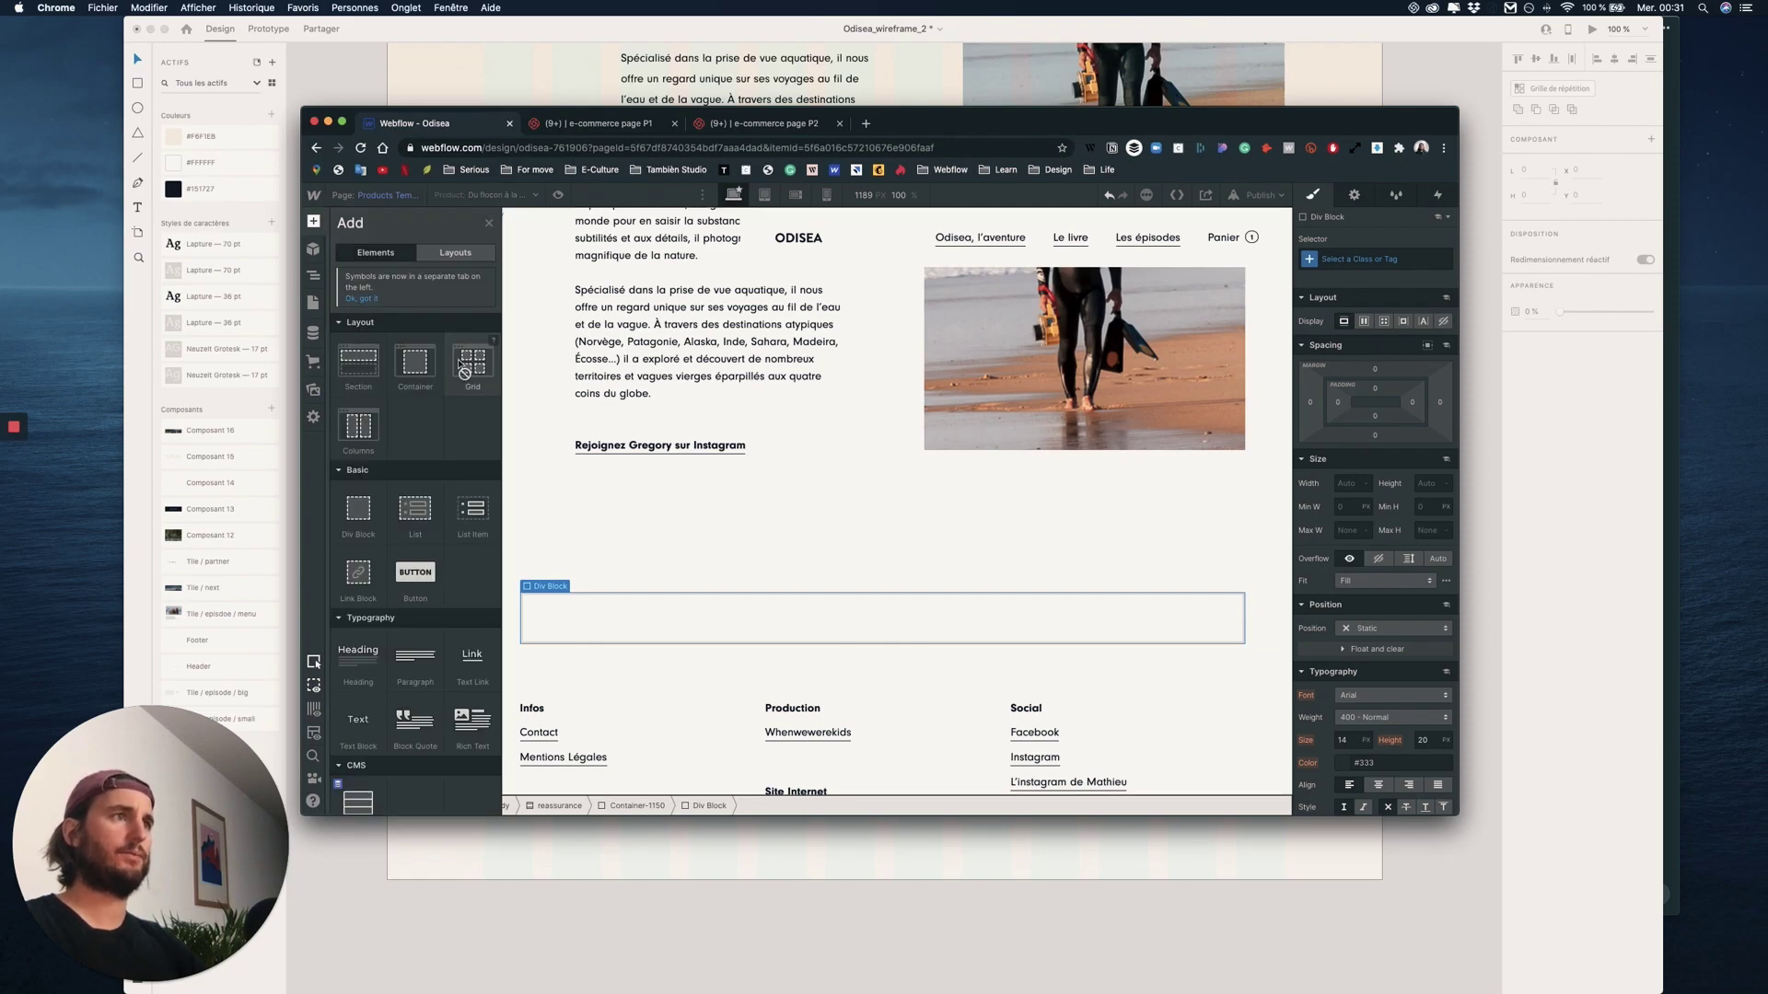
{"action": "left_click", "coordinate": [473, 363]}
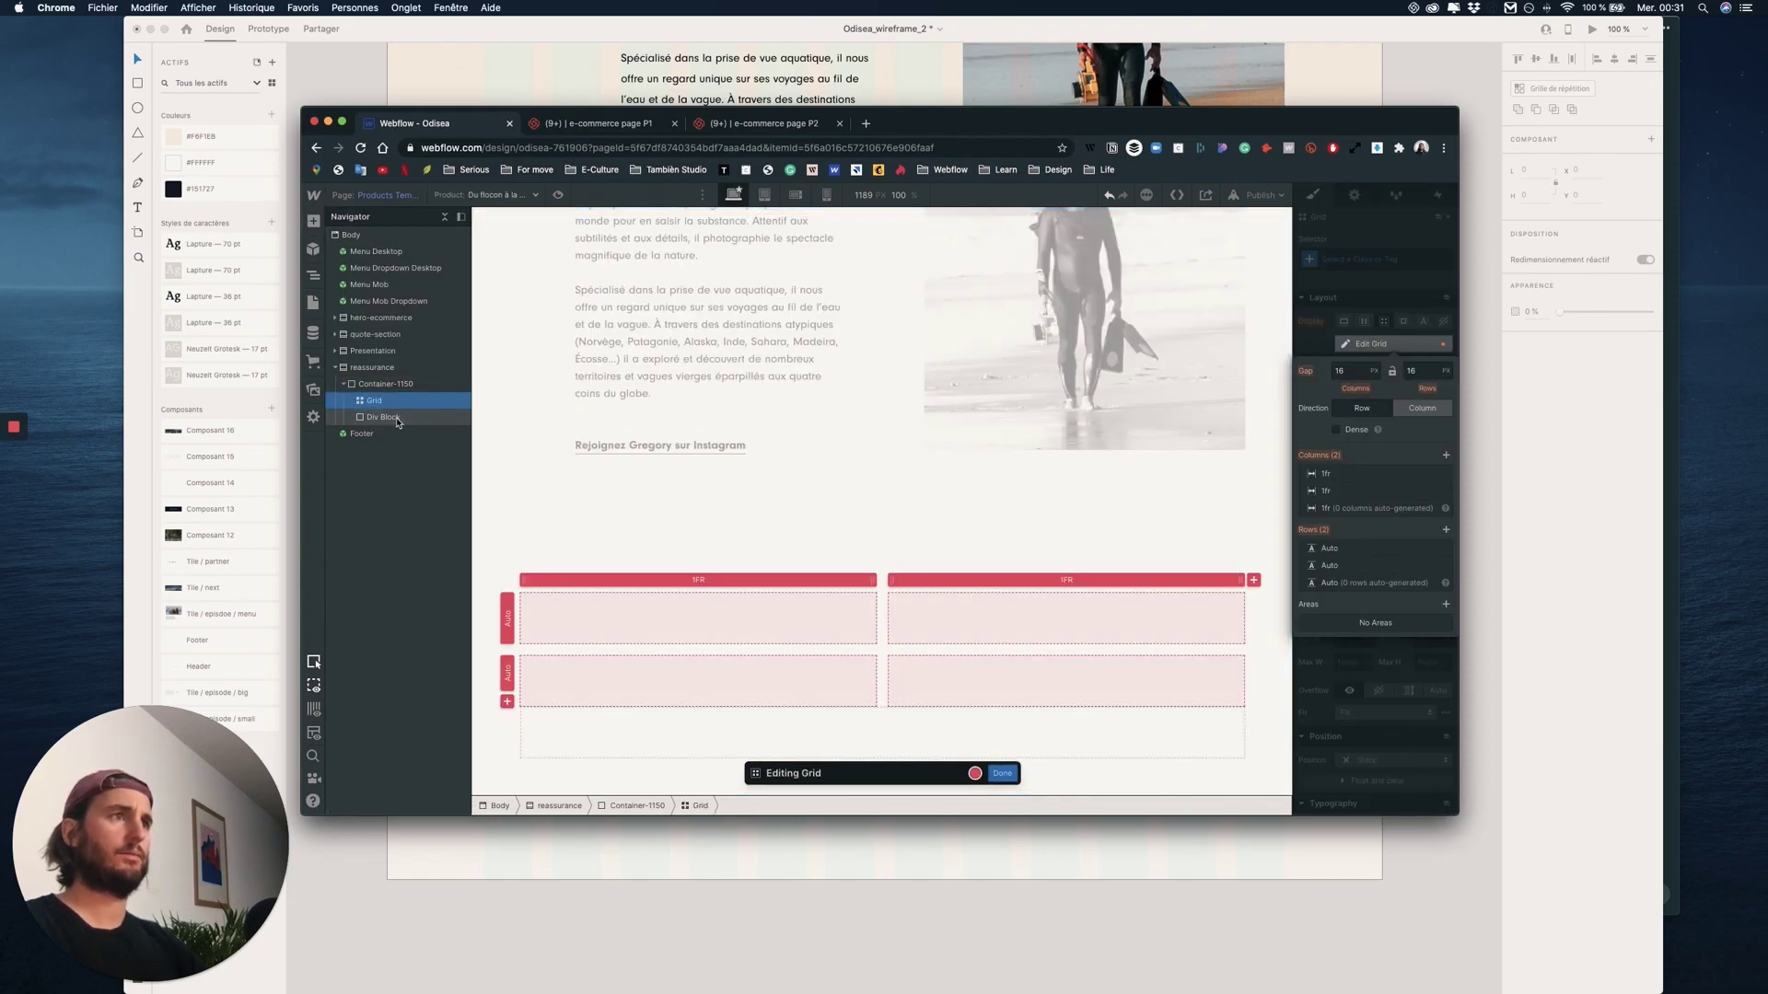
- Delete the empty Div Block from the reassurance container, keeping only the Grid in it
{"action": "key", "text": "Delete"}
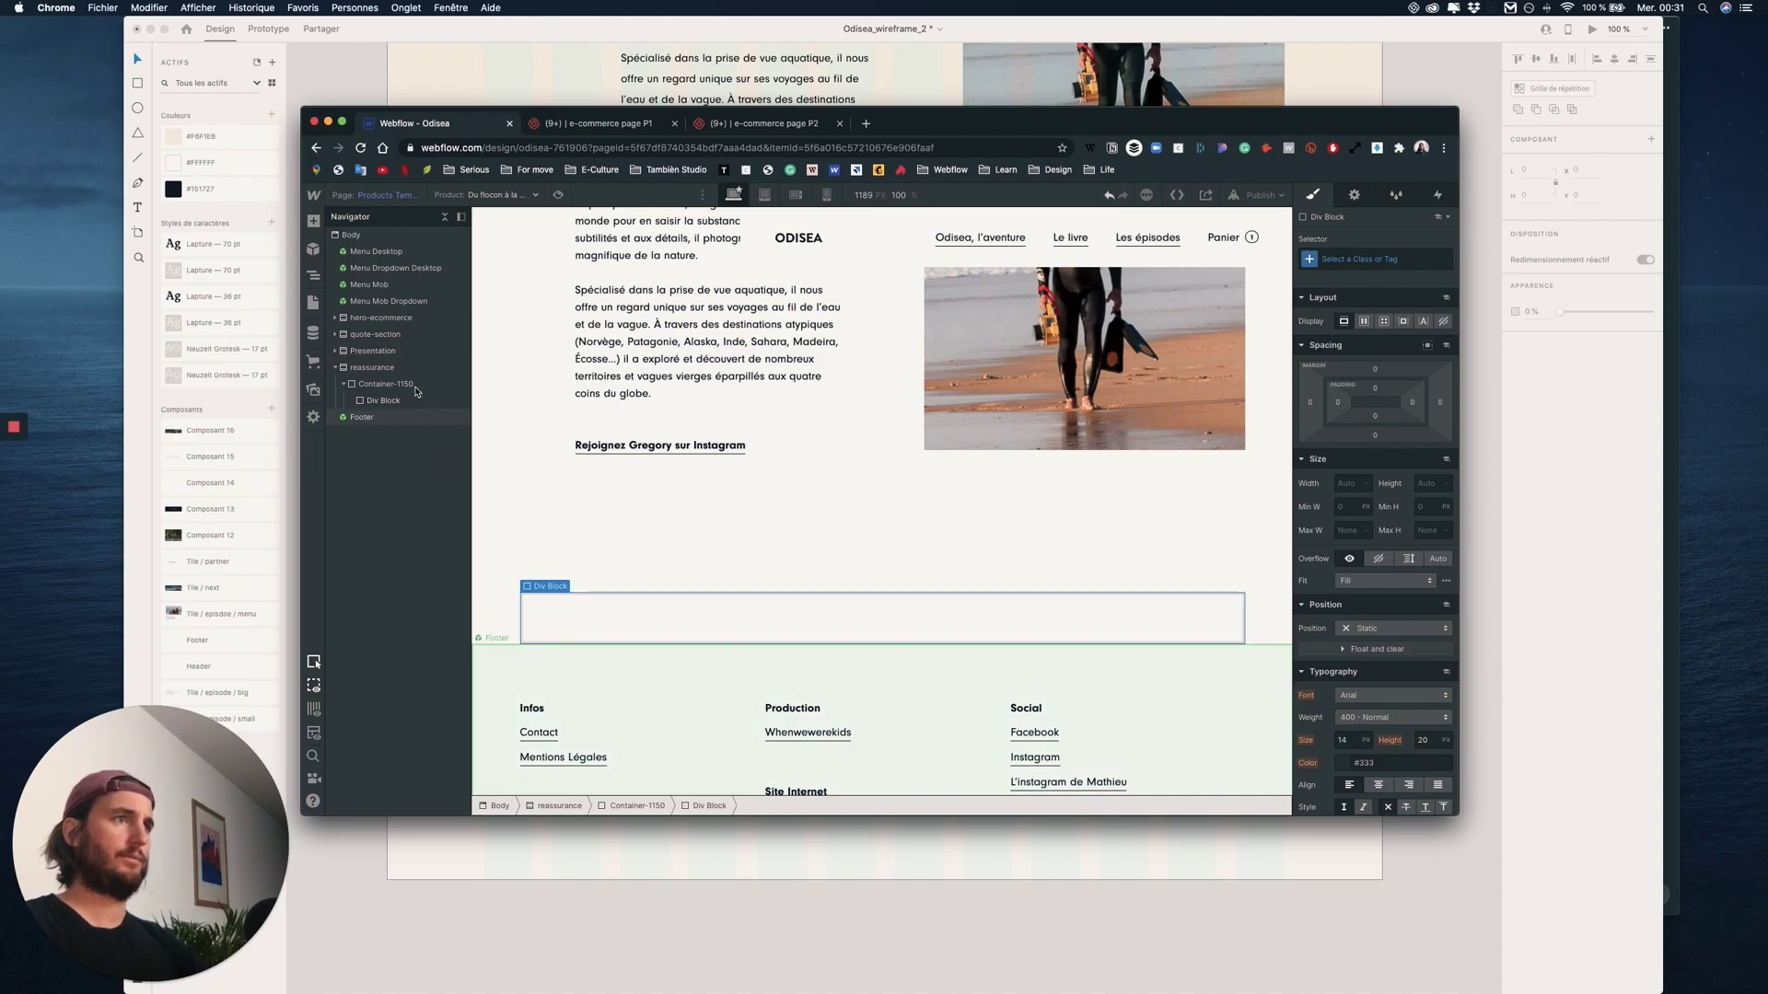
{"action": "key", "text": "super+z"}
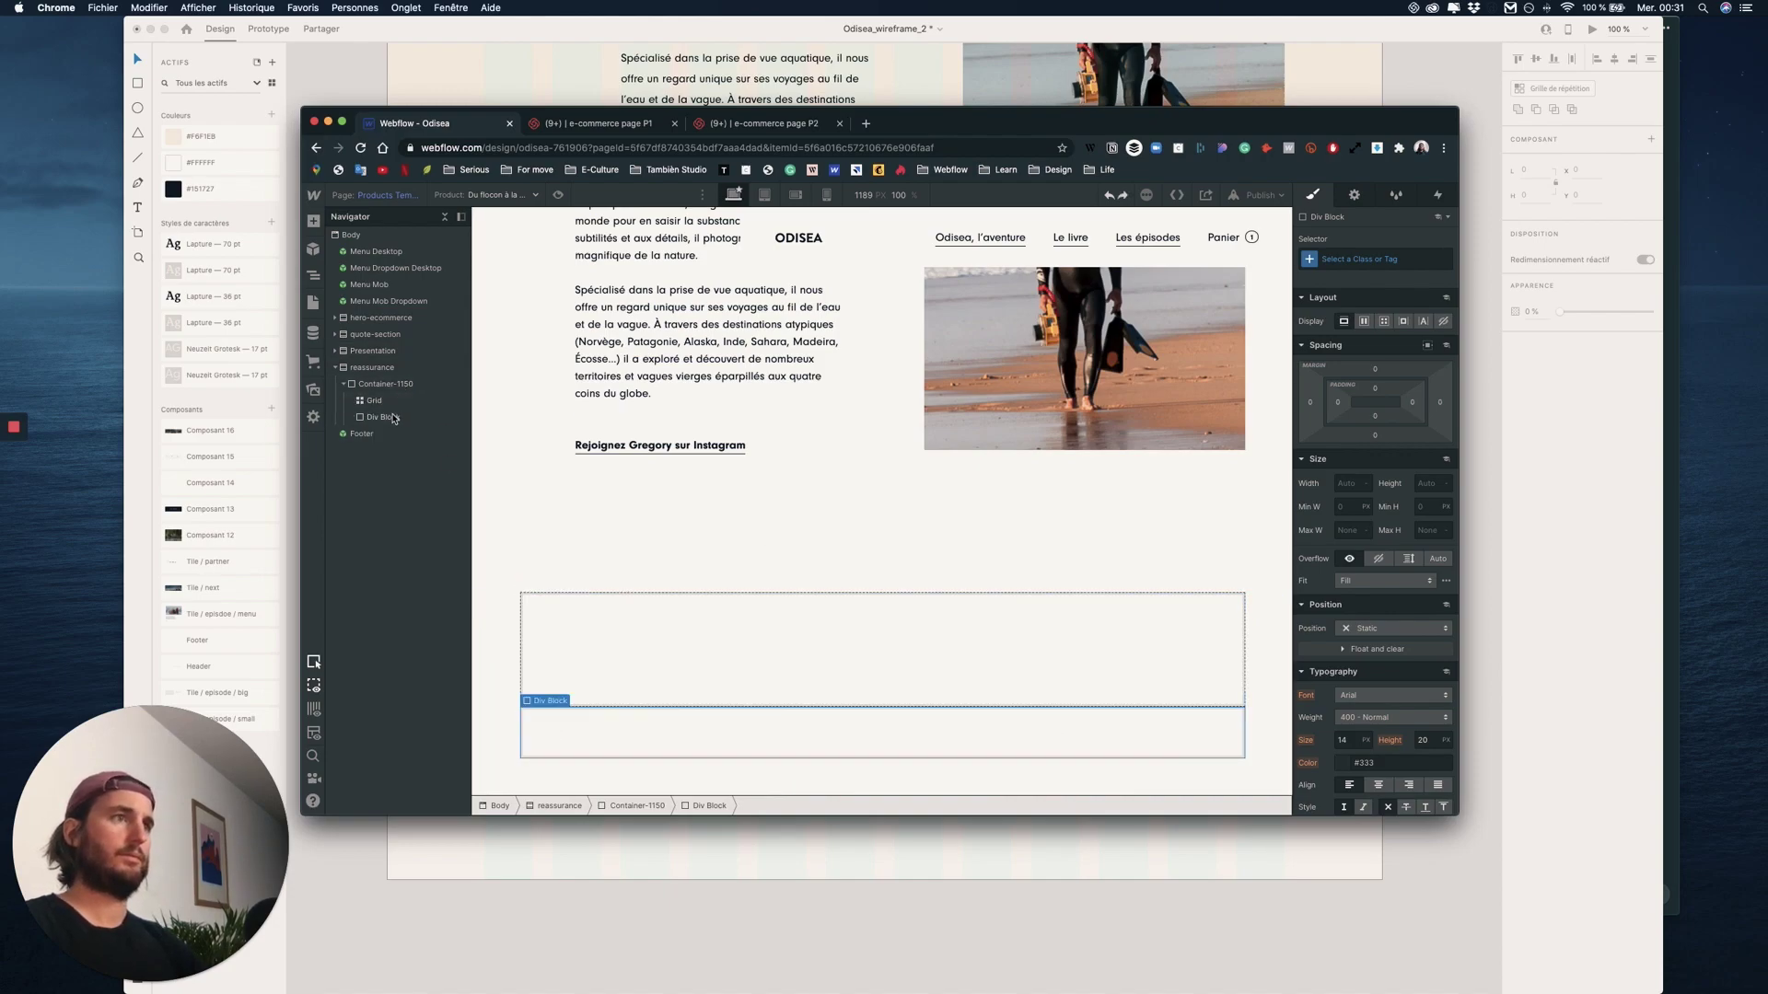
{"action": "left_click", "coordinate": [376, 402]}
{"action": "left_click", "coordinate": [377, 420]}
{"action": "key", "text": "Delete"}
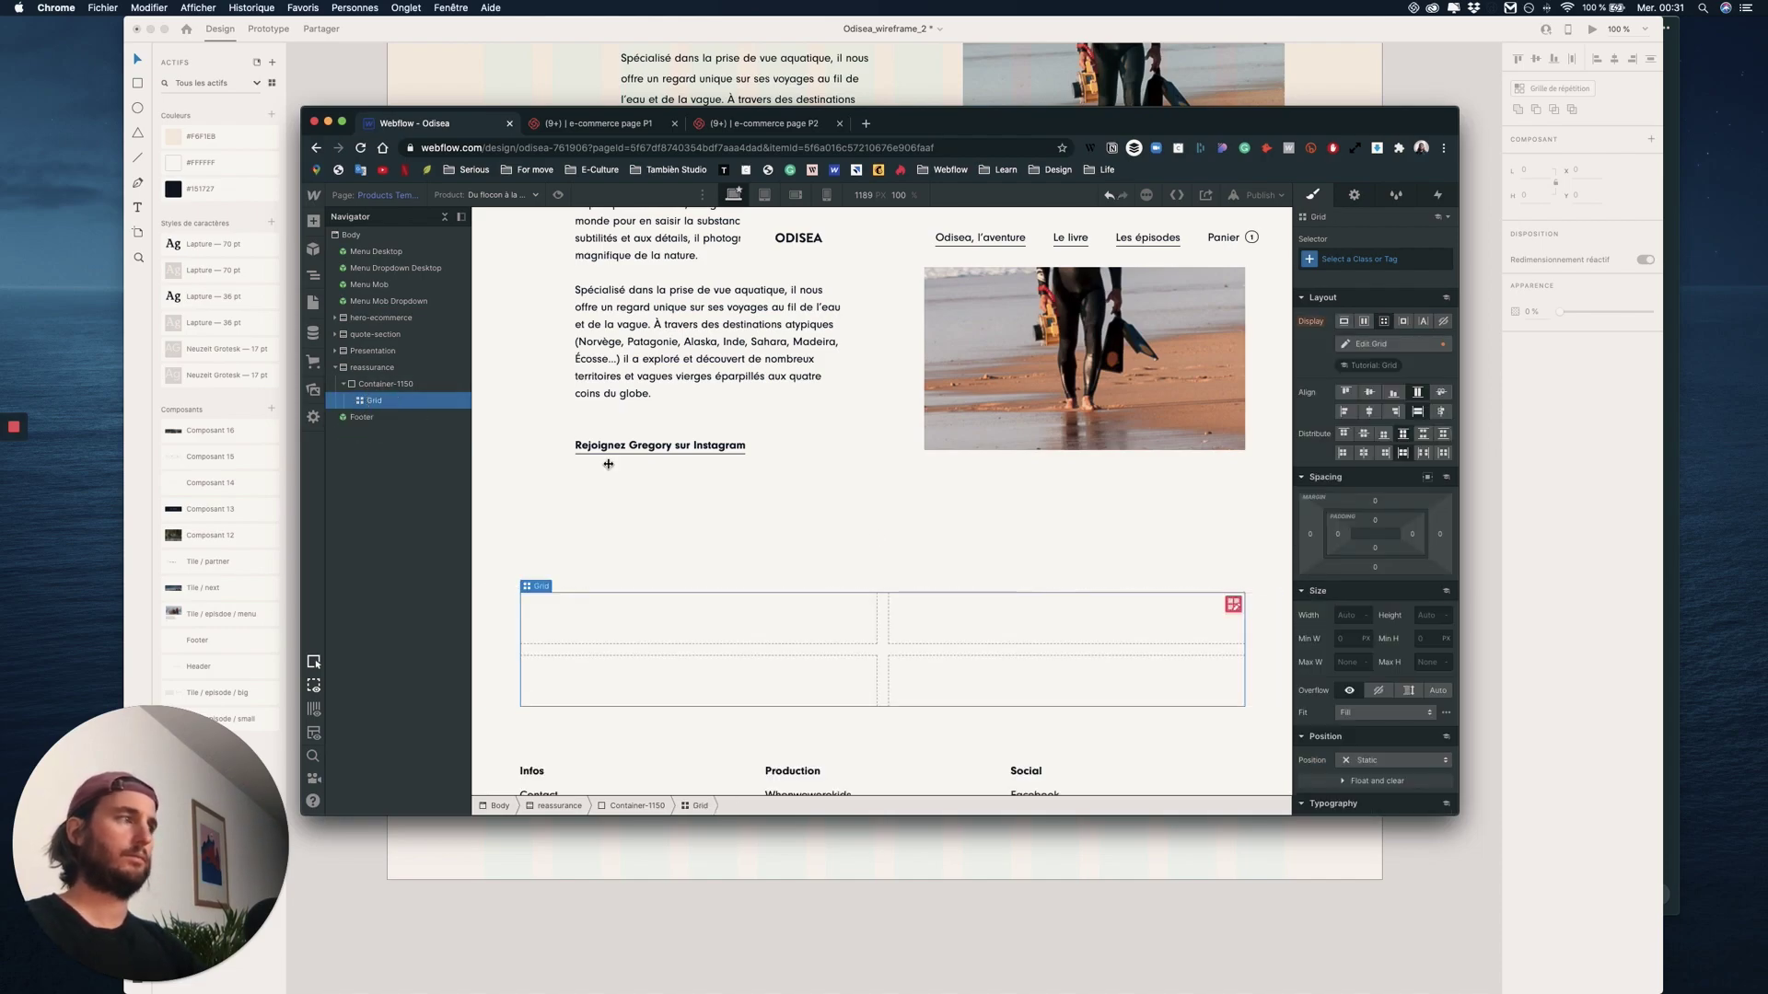
- Apply the existing class Grid to the reassurance section's new grid
{"action": "left_click", "coordinate": [1234, 604]}
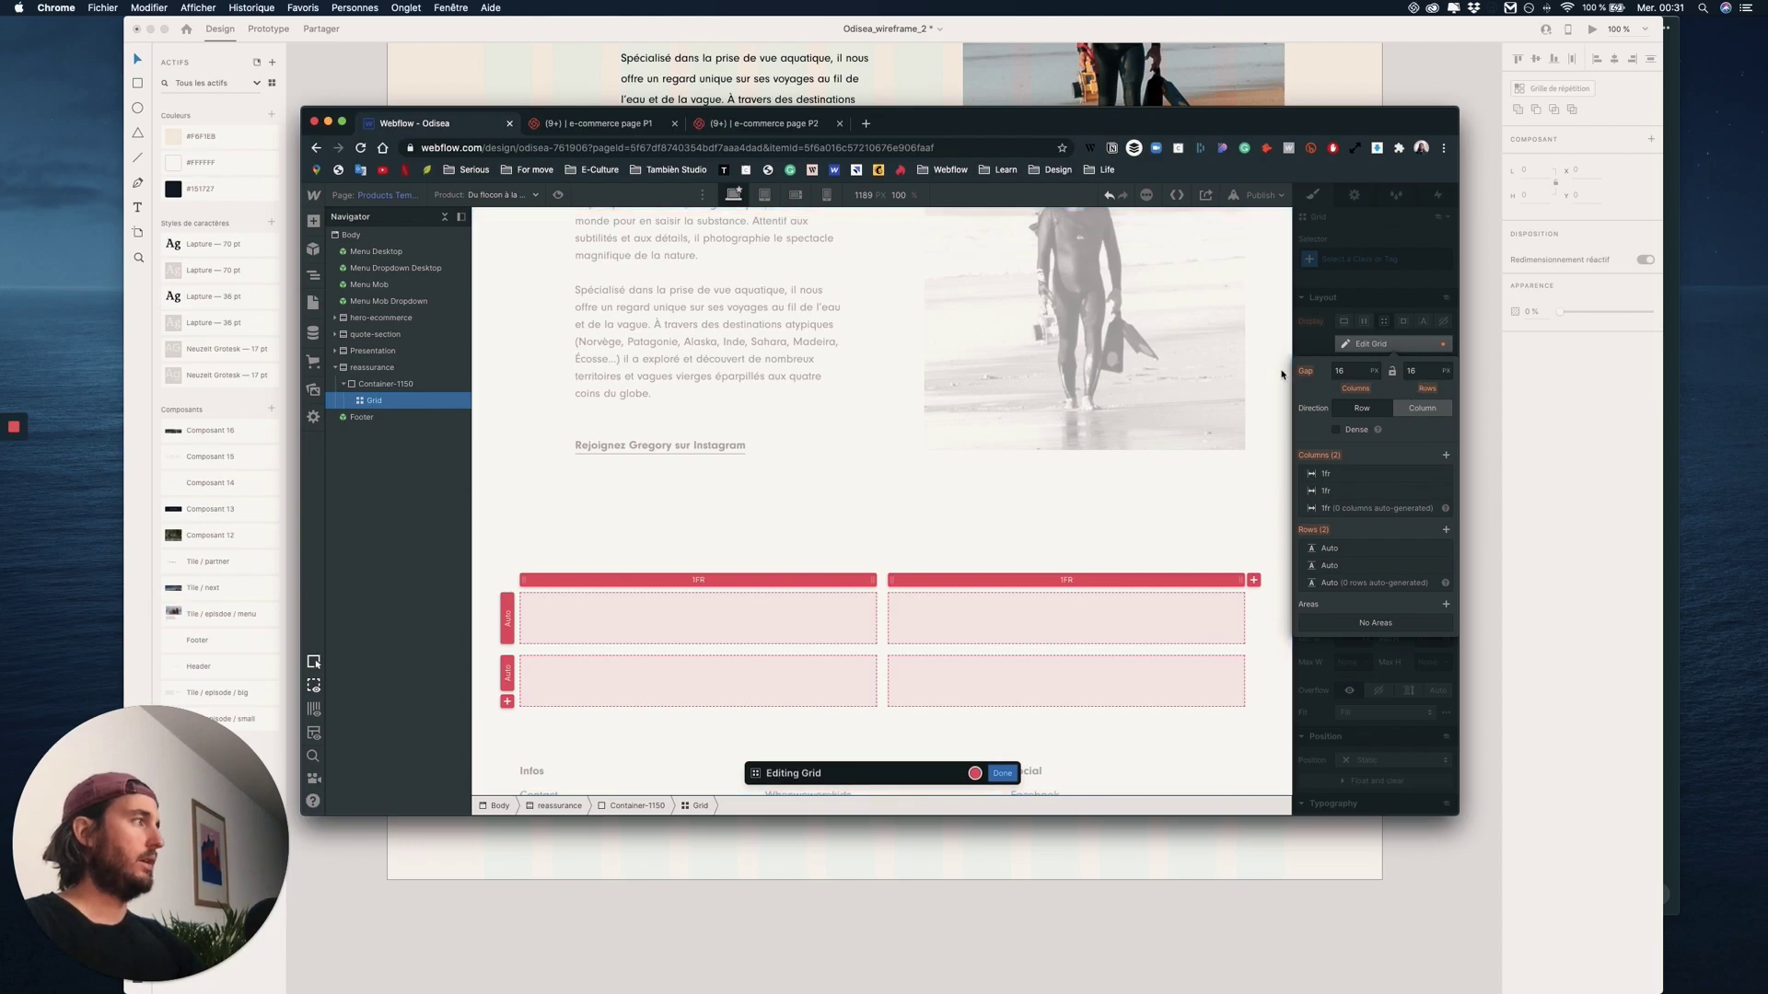
{"action": "left_click", "coordinate": [1364, 261]}
{"action": "left_click", "coordinate": [1357, 257]}
{"action": "type", "text": "grid"}
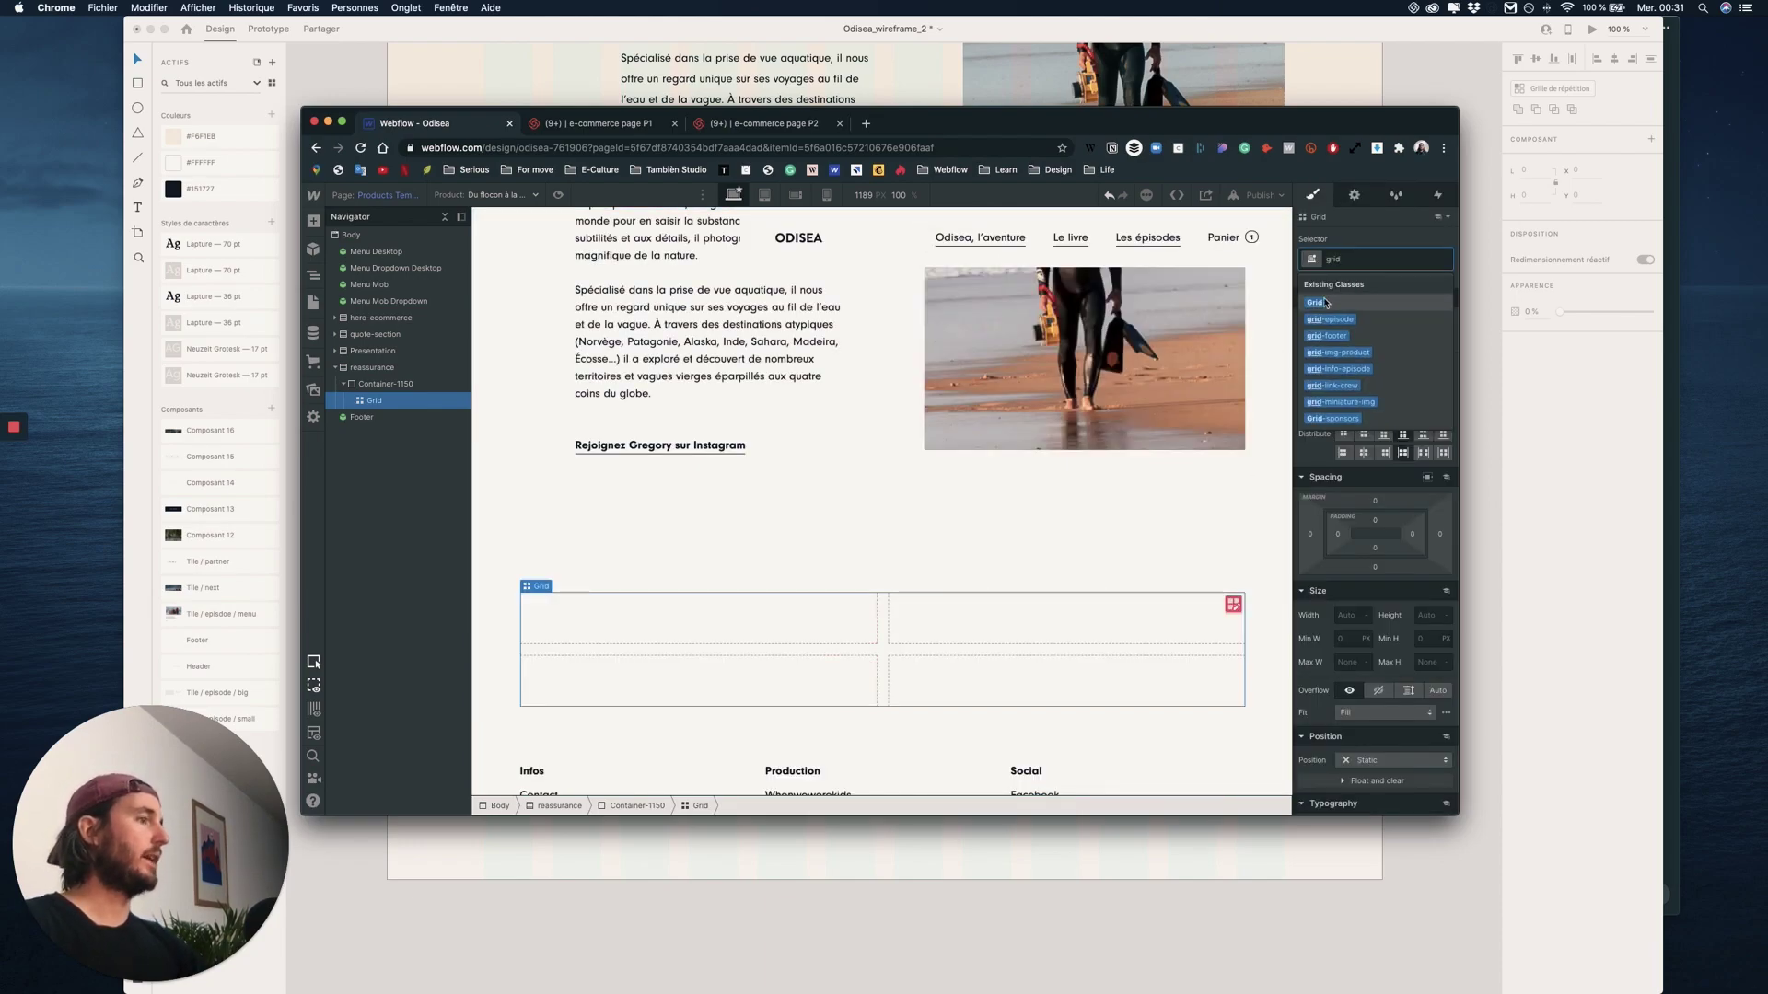
{"action": "left_click", "coordinate": [1327, 302]}
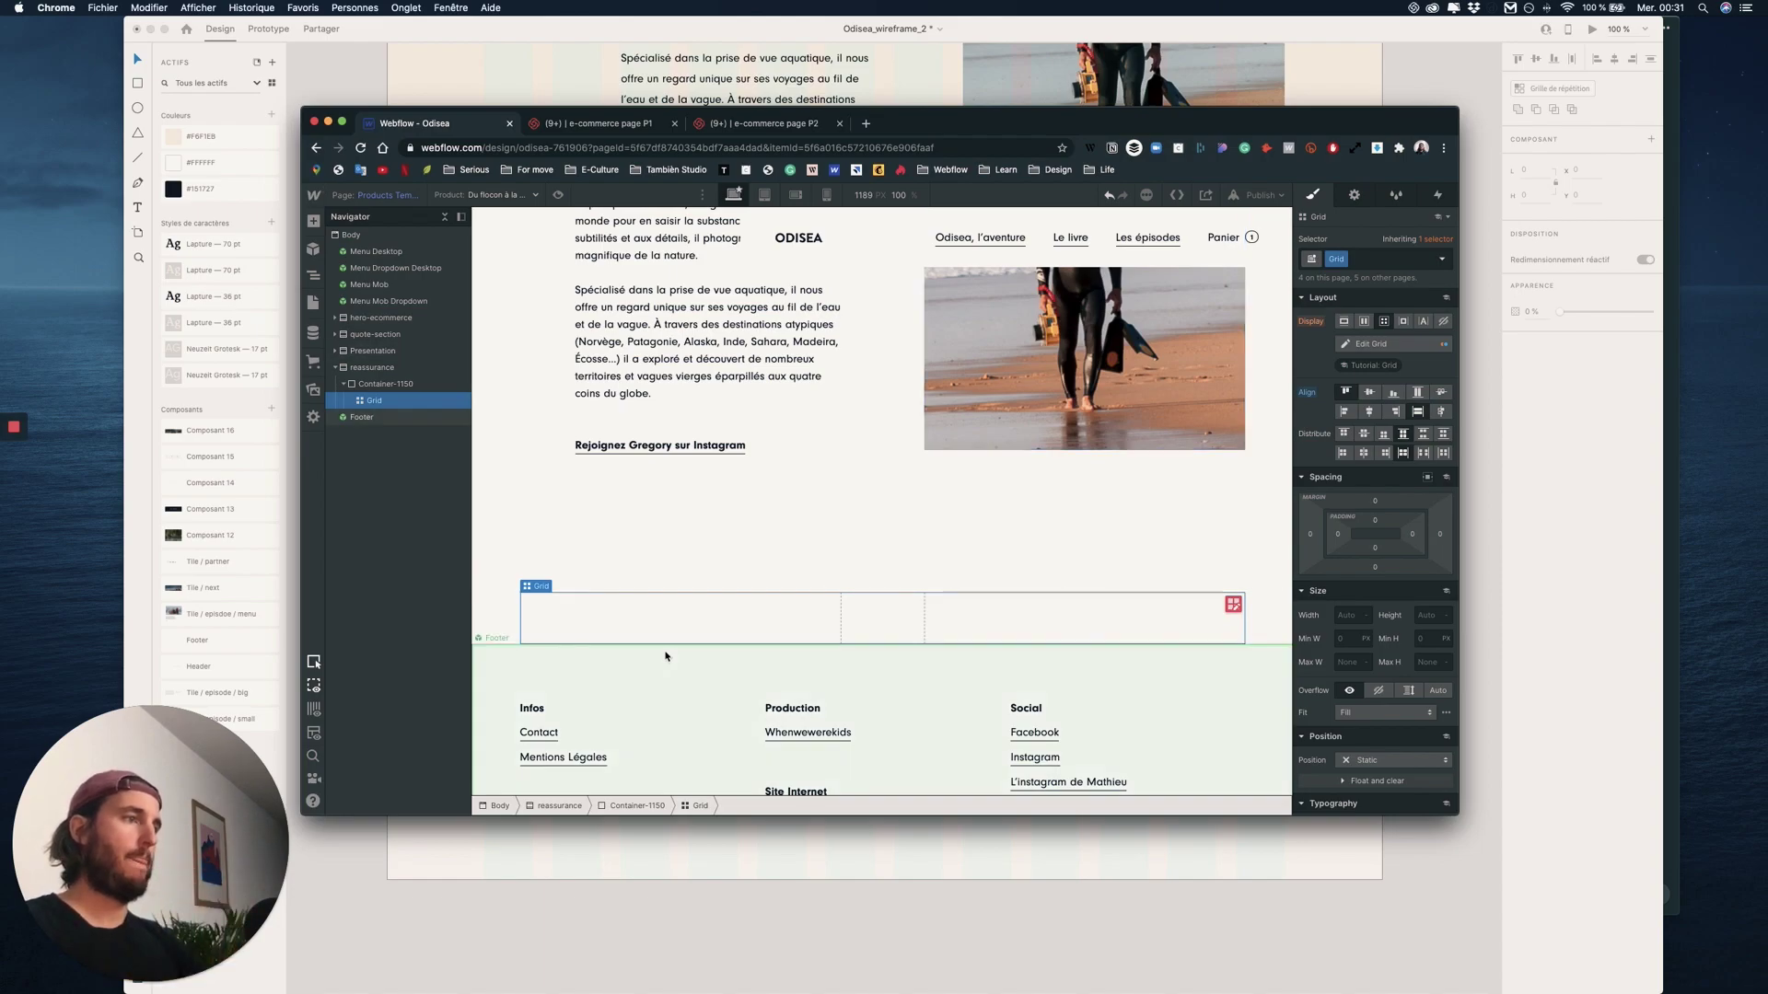
- Add a Div Block in the first cell of the reassurance grid and give it the new class re-assurance-P1
{"action": "left_click", "coordinate": [313, 221]}
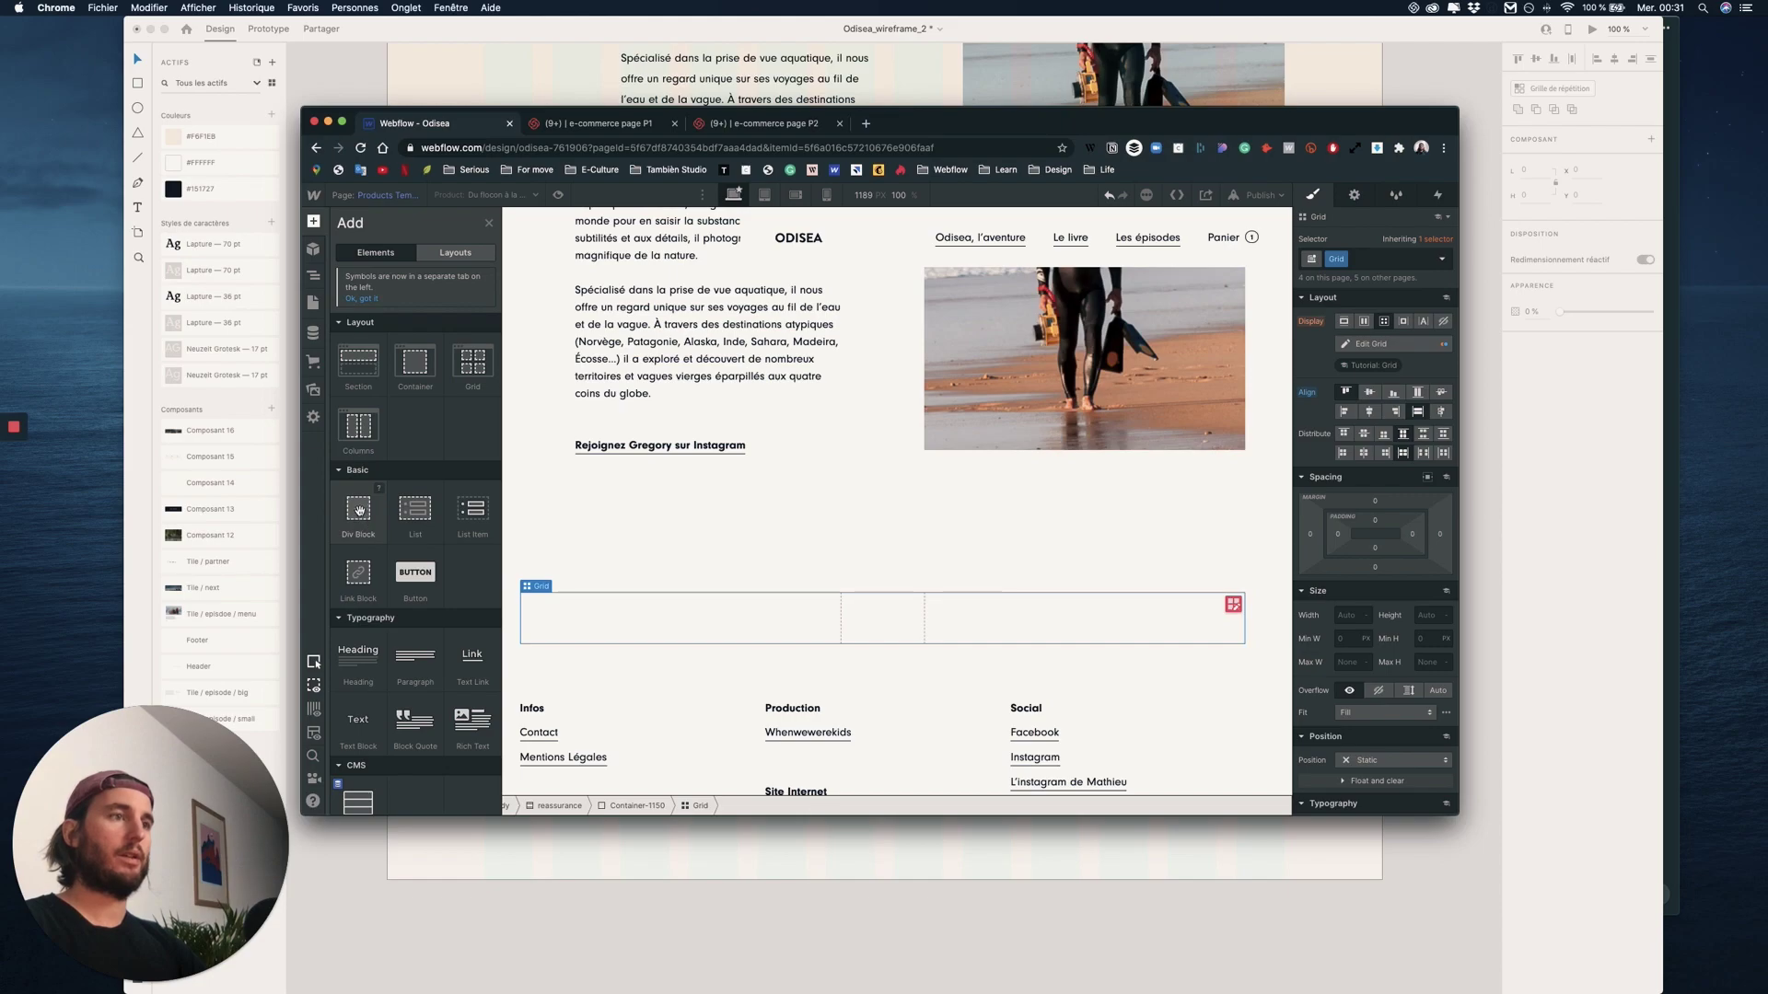
{"action": "left_click_drag", "start_coordinate": [359, 513], "coordinate": [566, 626]}
{"action": "left_click", "coordinate": [1364, 258]}
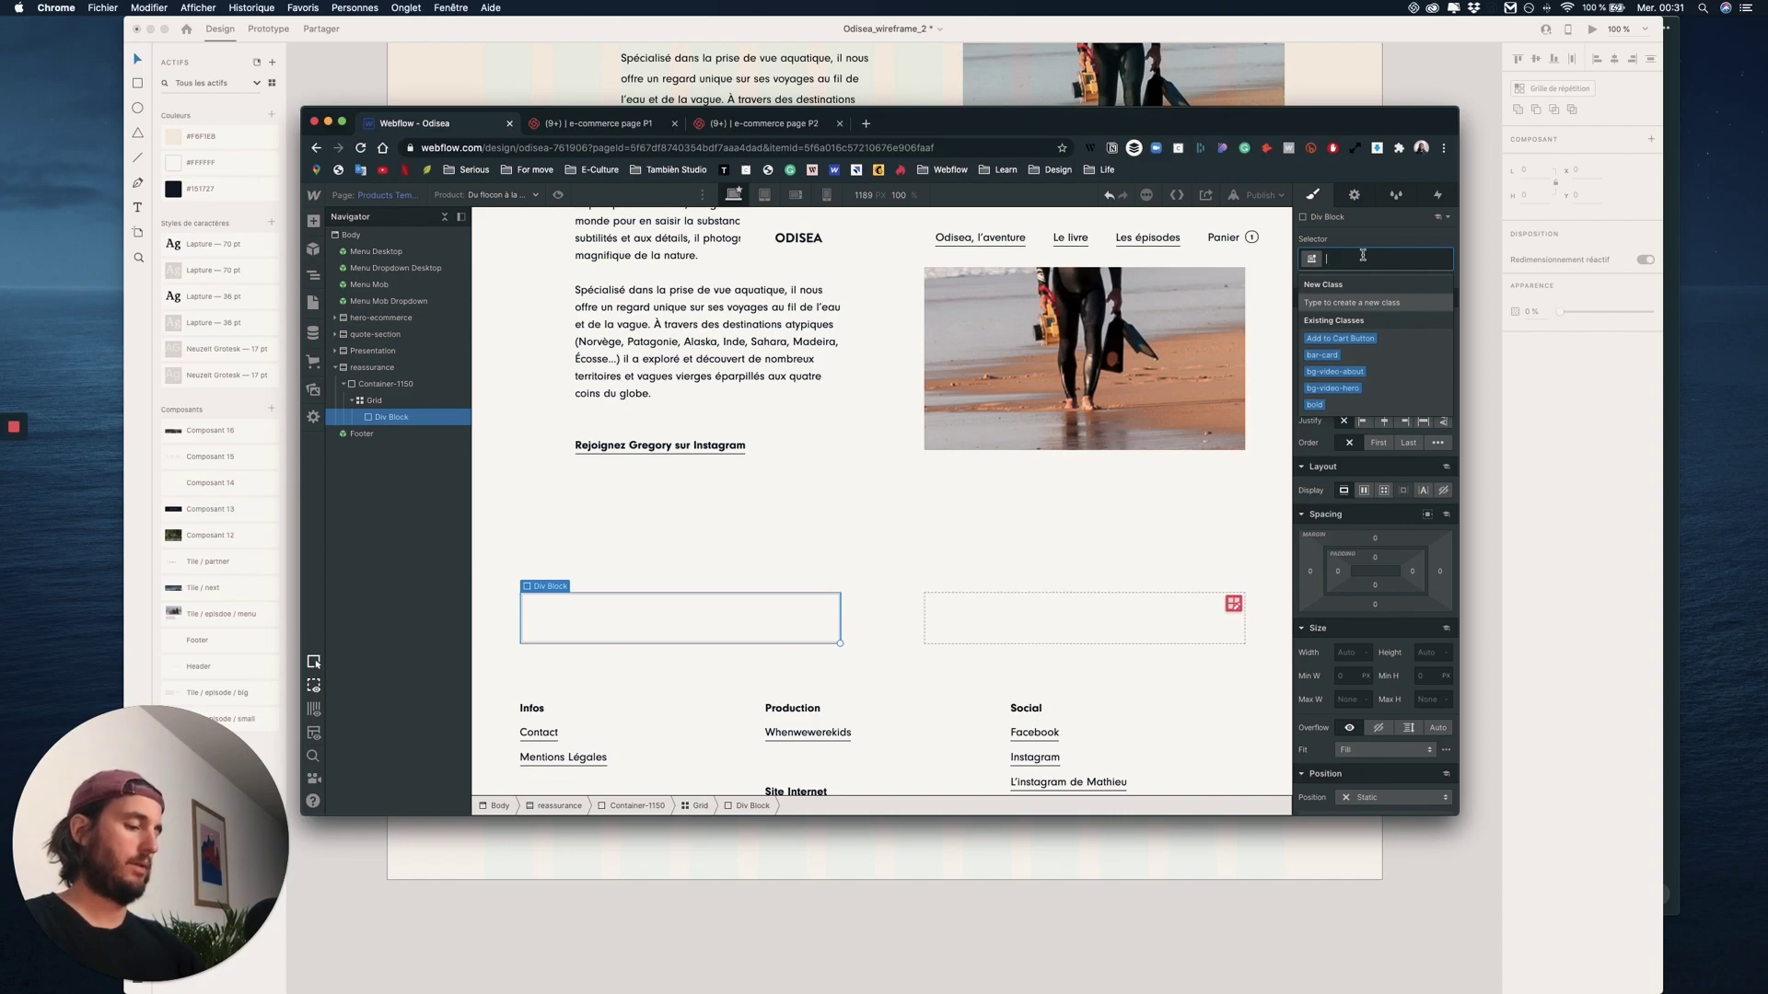
{"action": "type", "text": "re"}
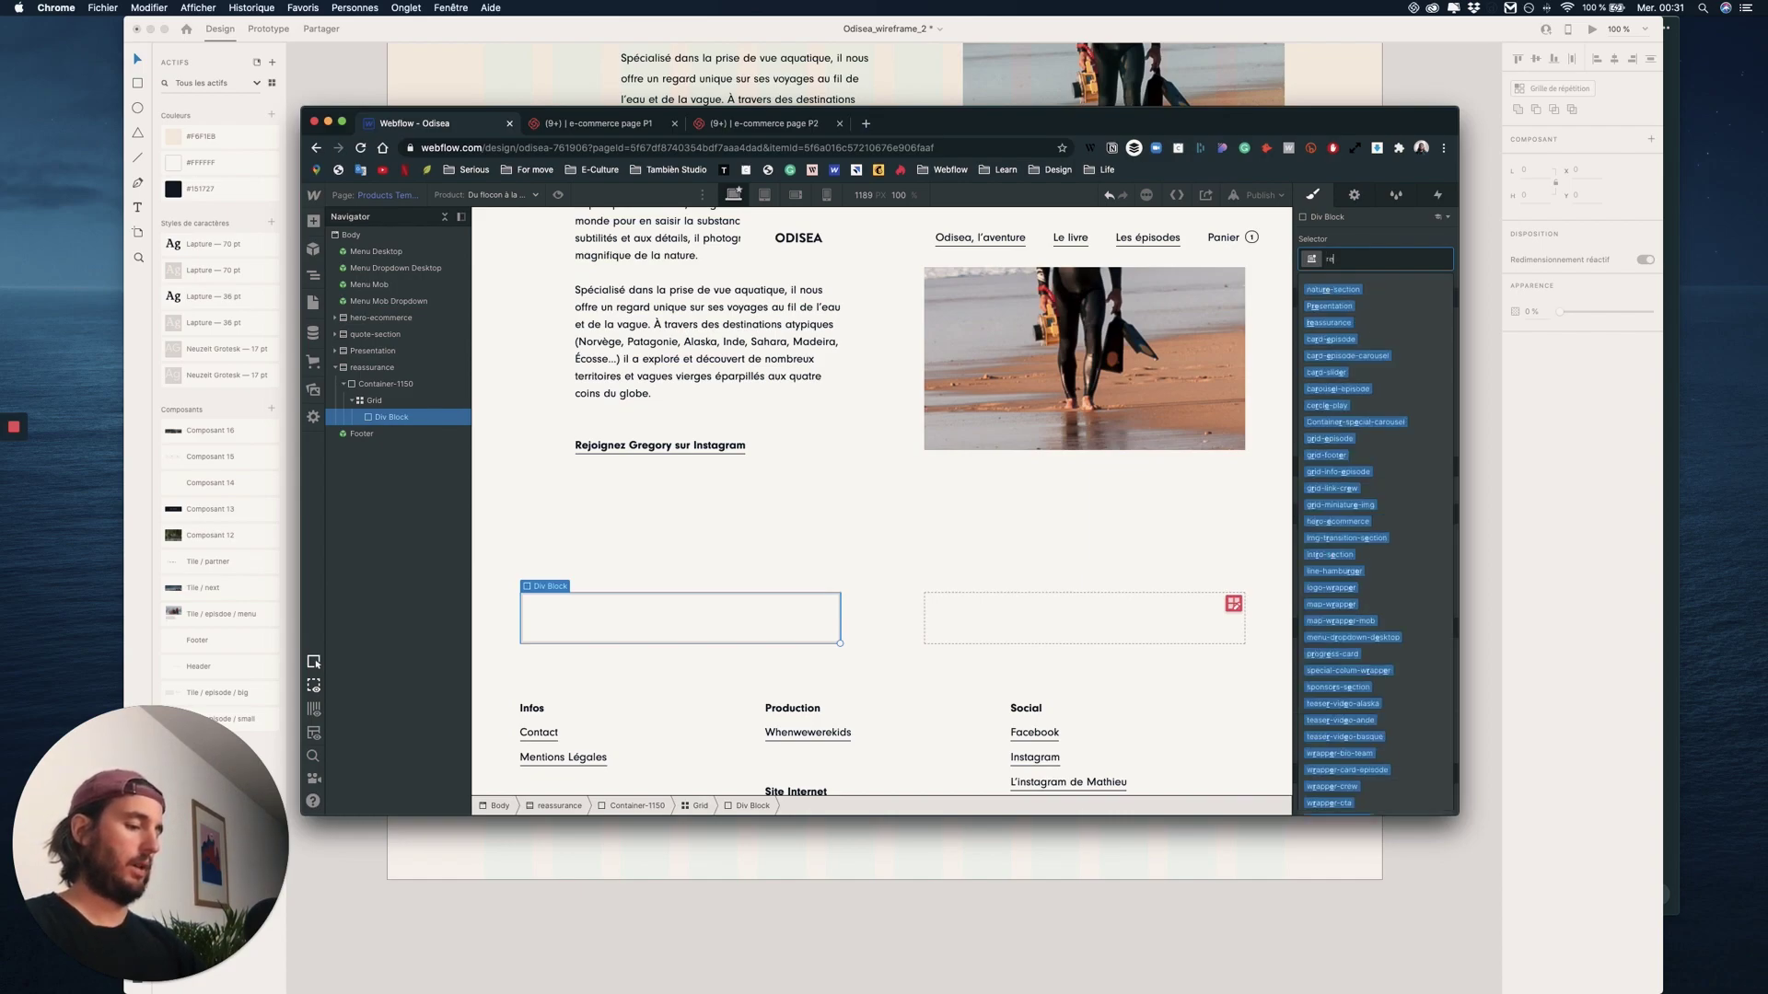
{"action": "type", "text": "-assurance-P1"}
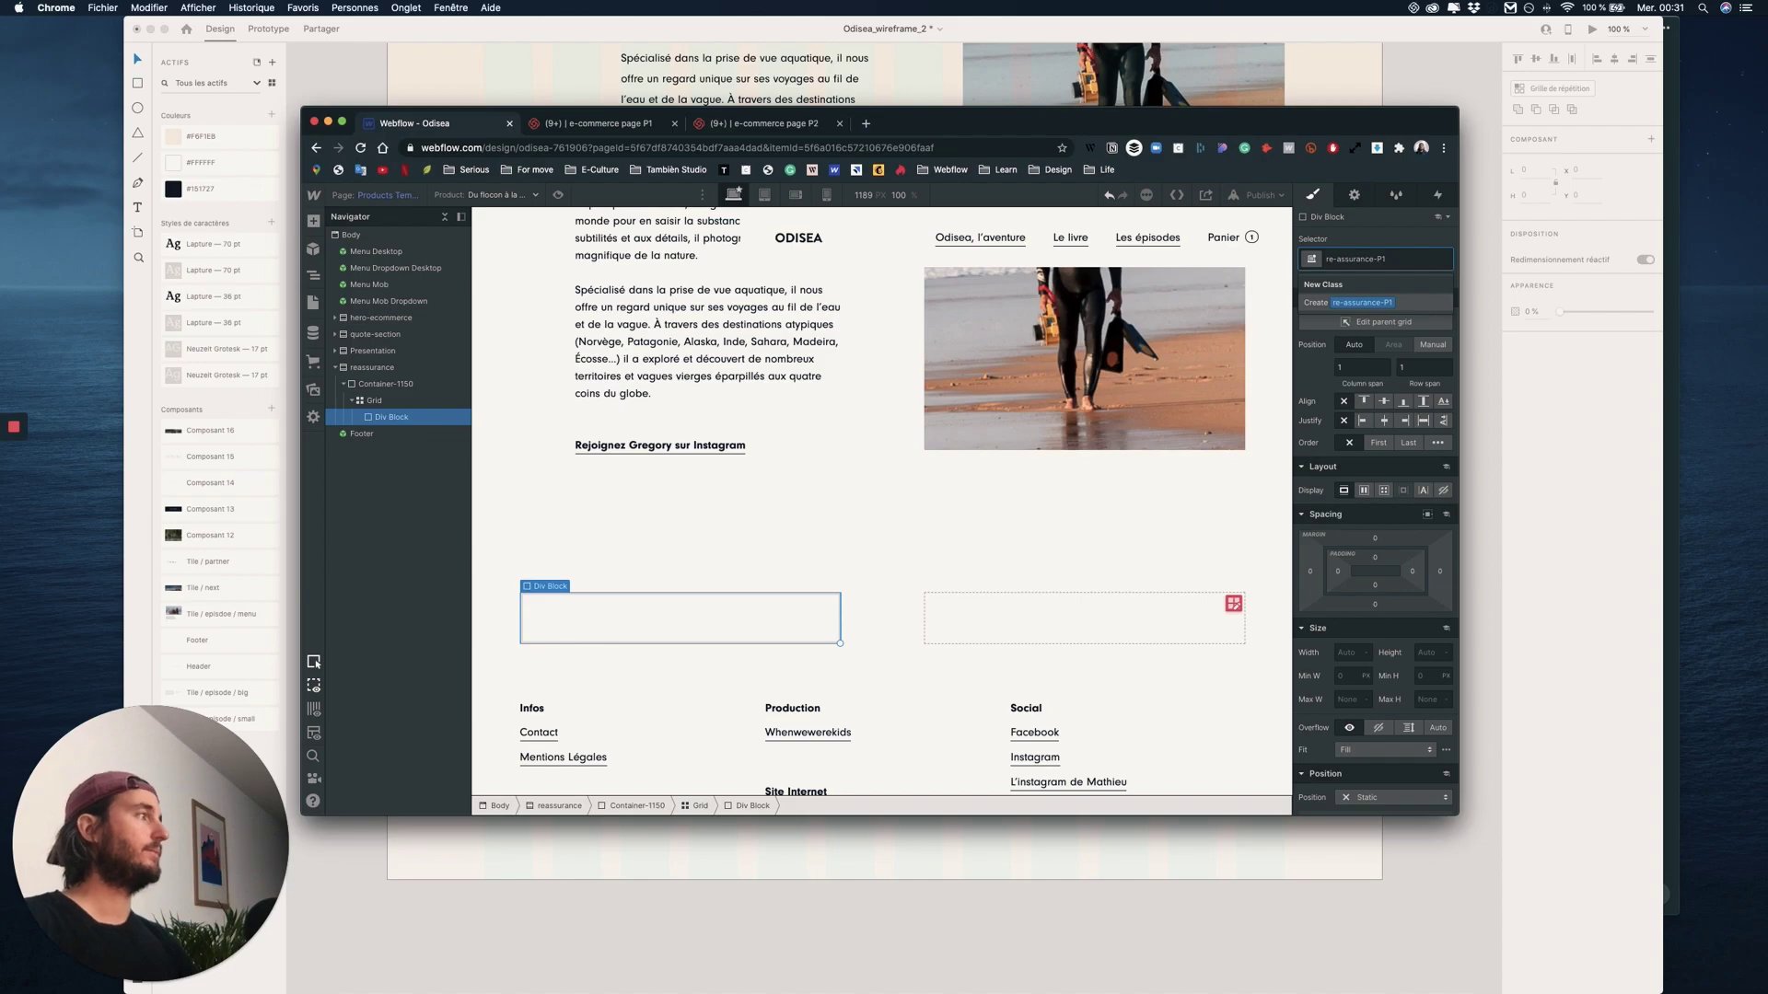
{"action": "key", "text": "Return"}
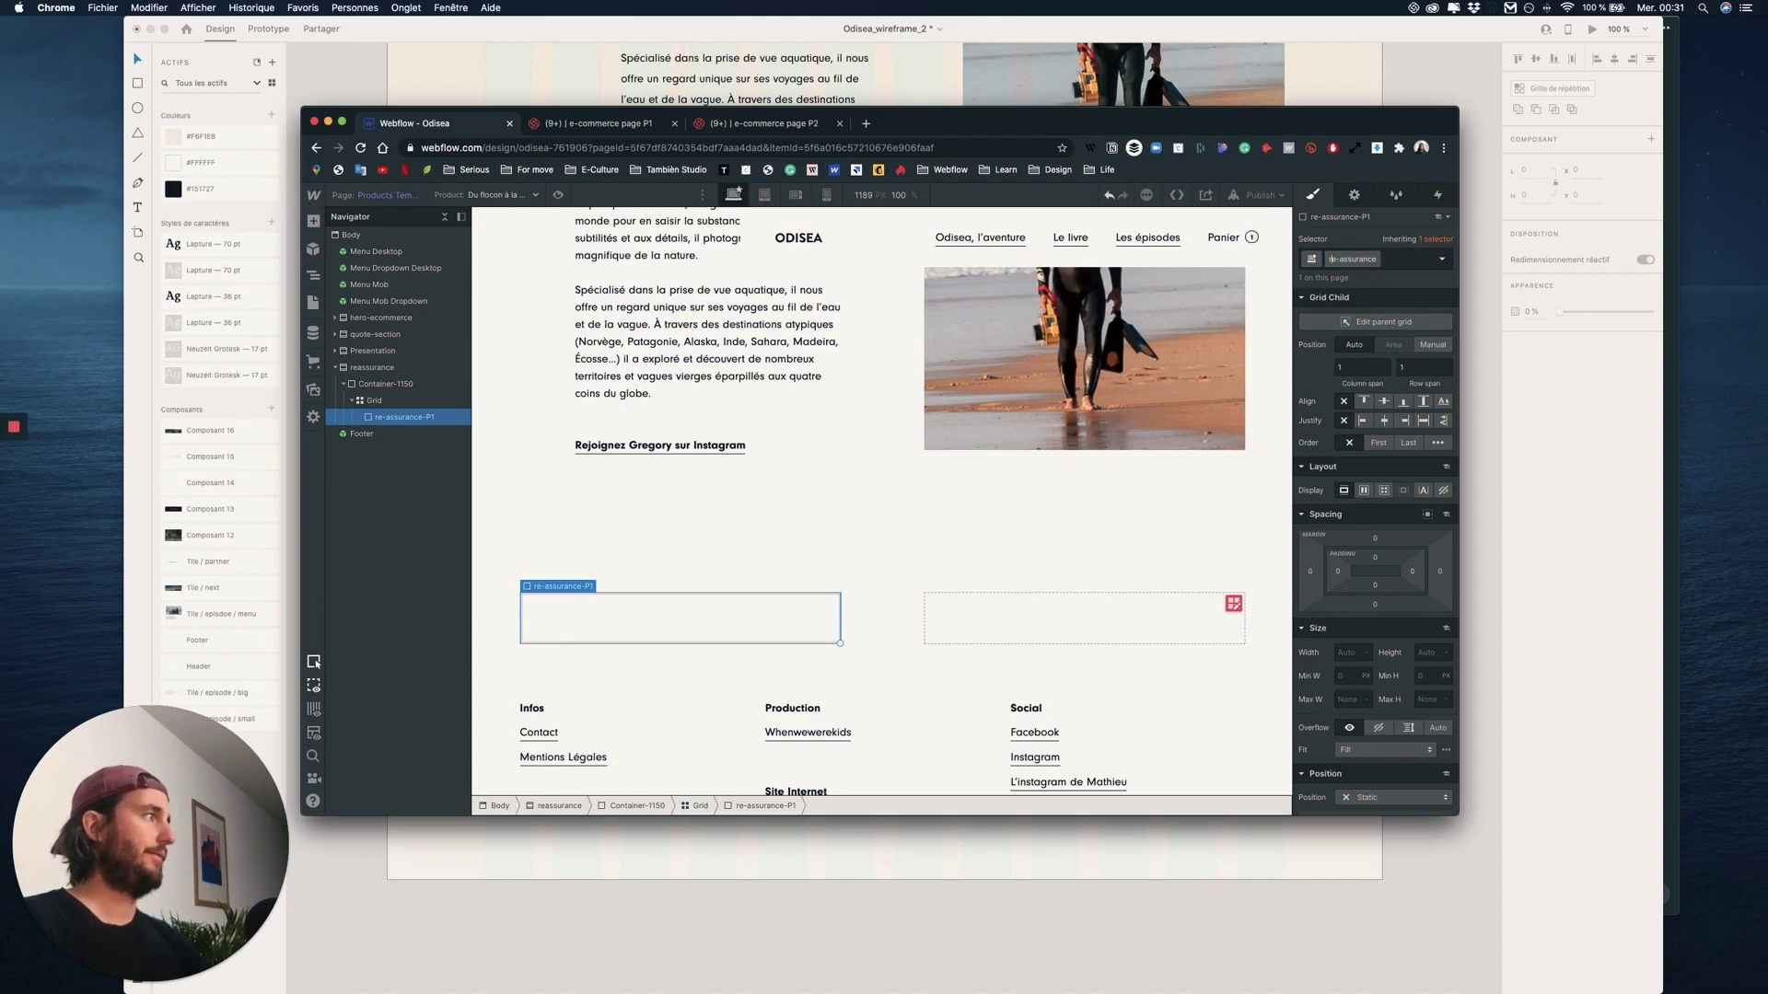
- Rename the Div Block's class to wrapper-text-re-assurance
{"action": "type", "text": "rapper-text"}
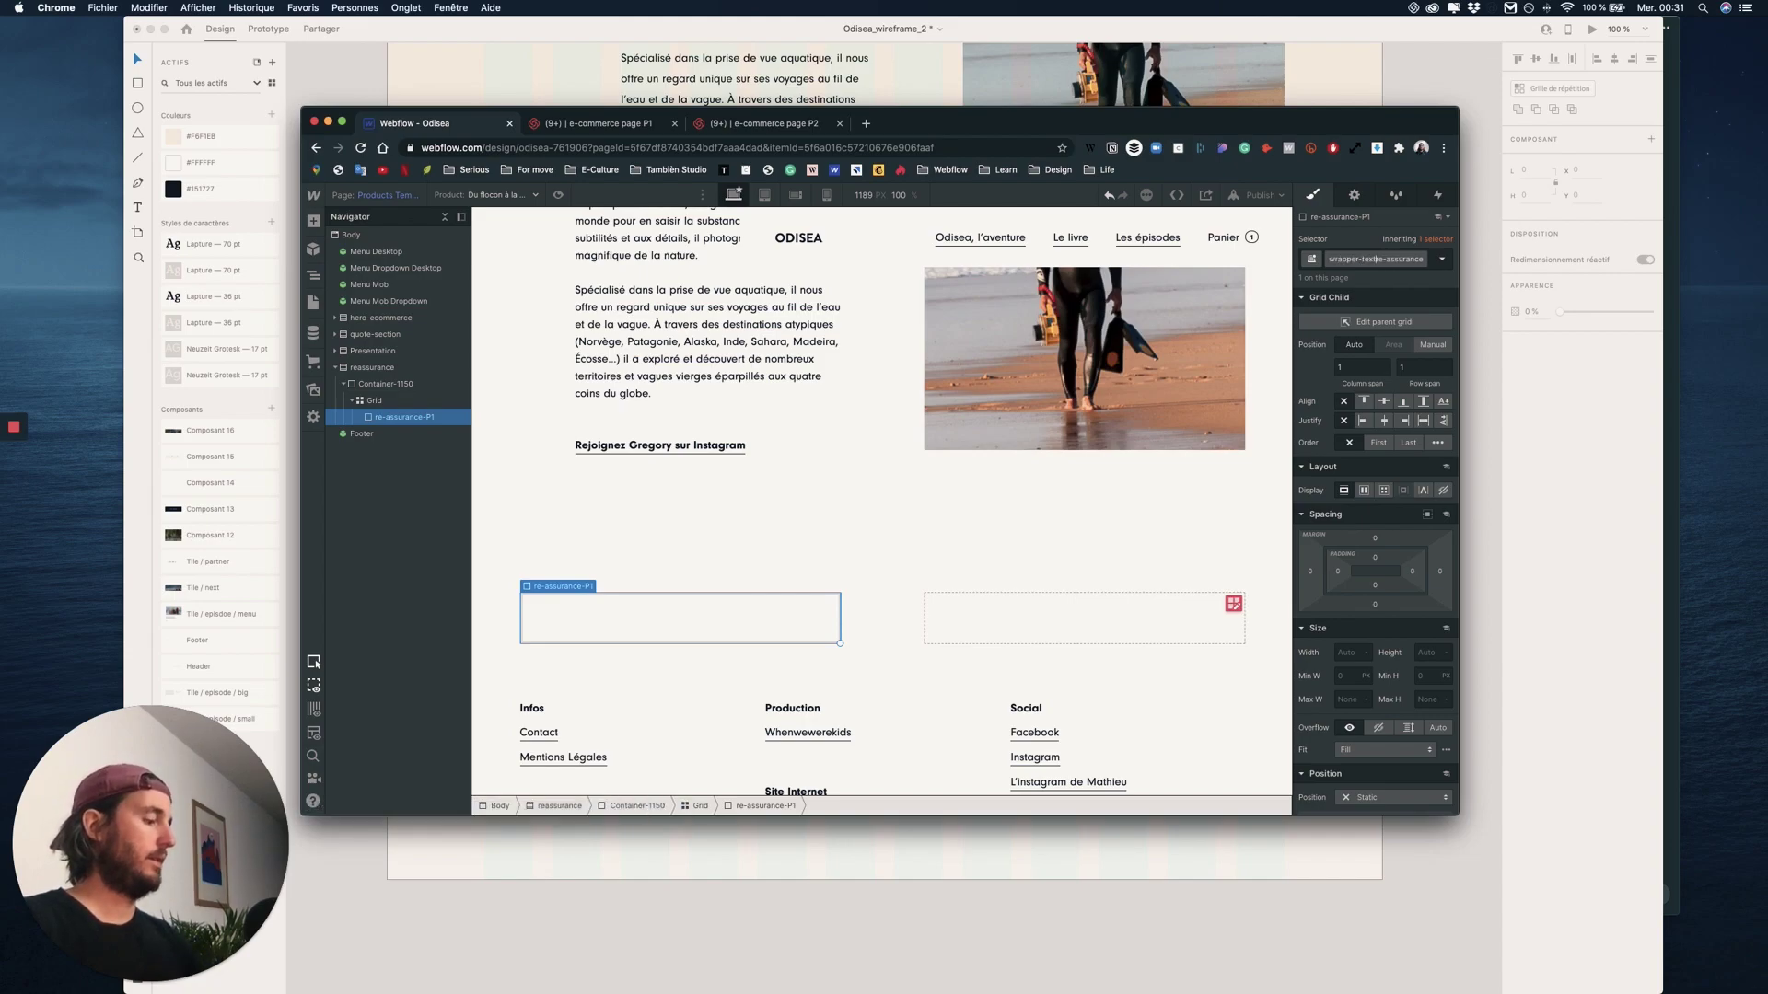
{"action": "type", "text": "-"}
{"action": "key", "text": "Return"}
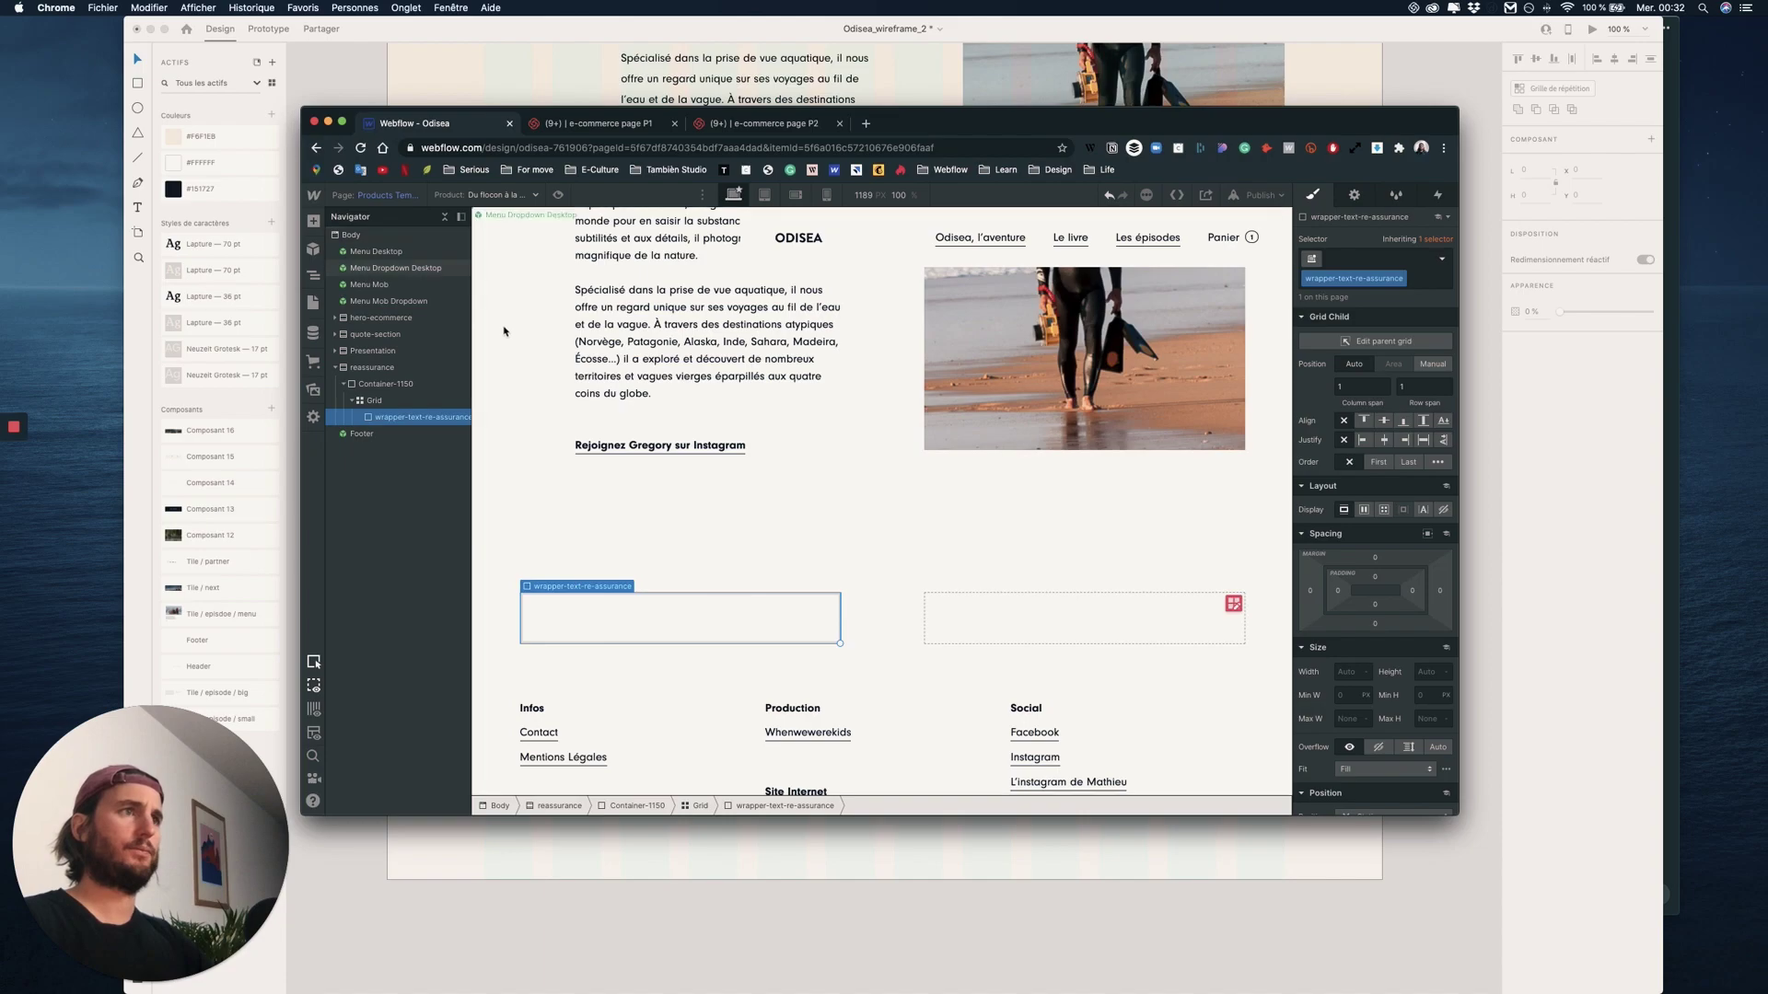
{"action": "key", "text": "ctrl+Up"}
{"action": "left_click", "coordinate": [1105, 383]}
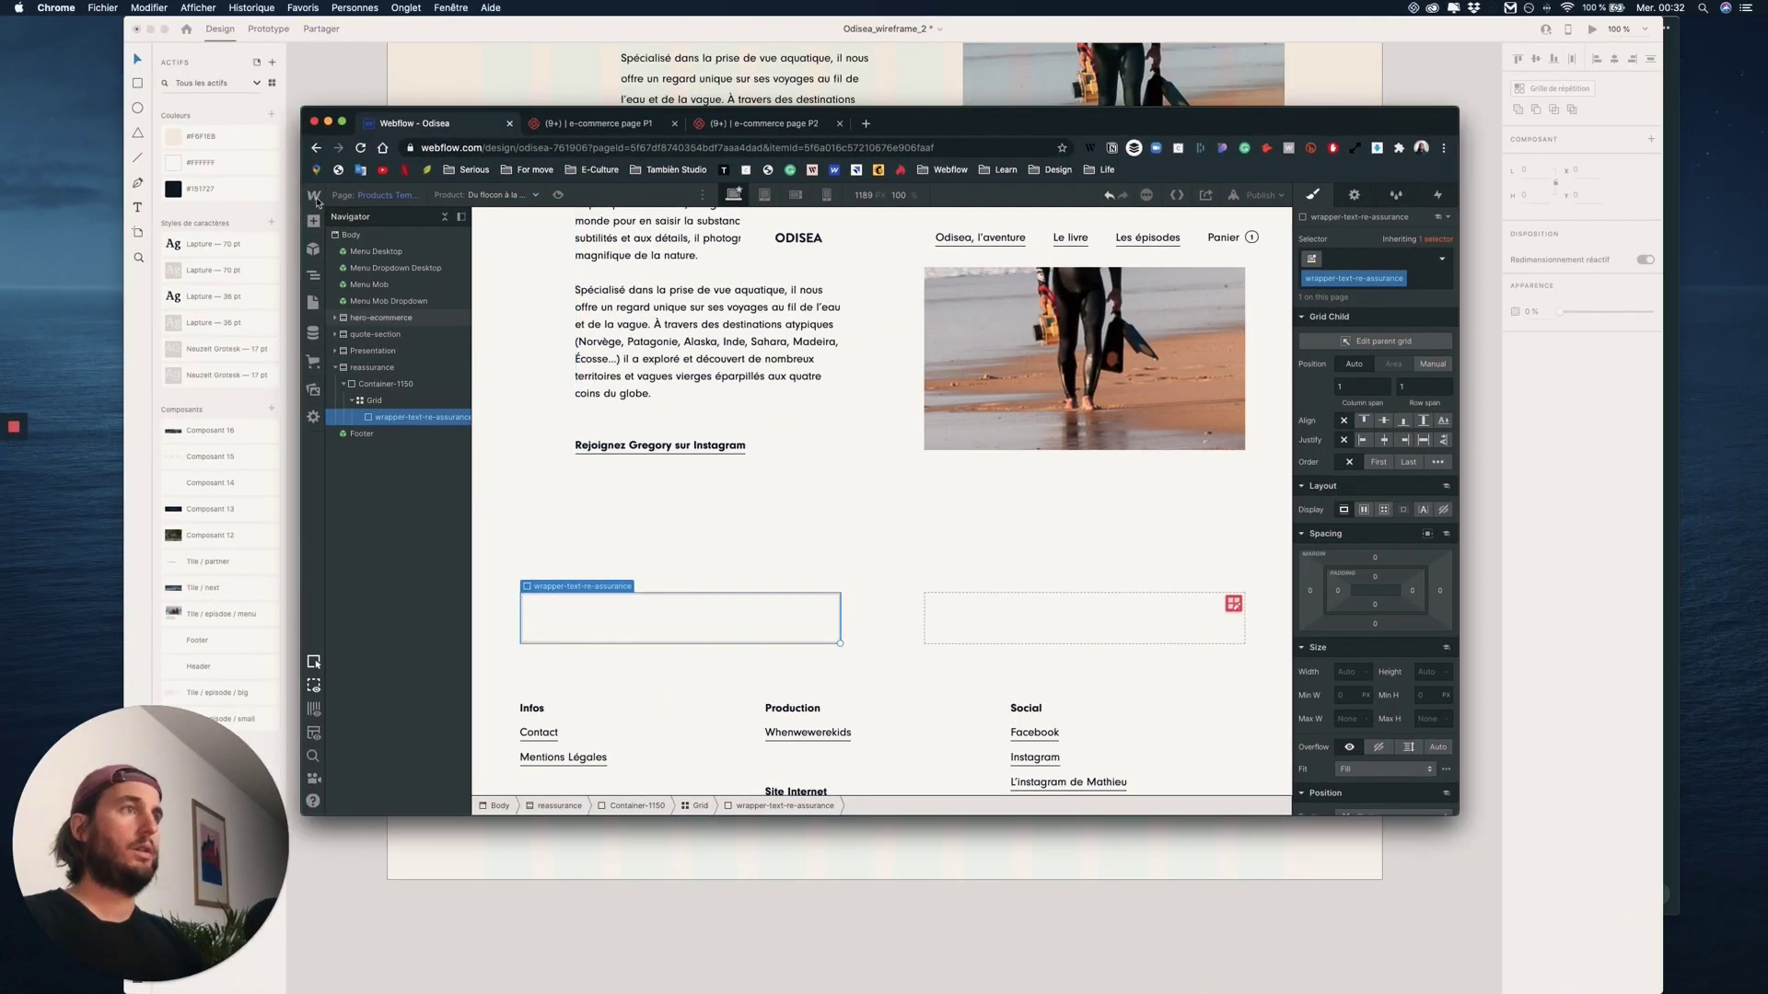
- Add a Heading inside the wrapper-text-re-assurance block and set its type to H2
{"action": "left_click", "coordinate": [313, 221]}
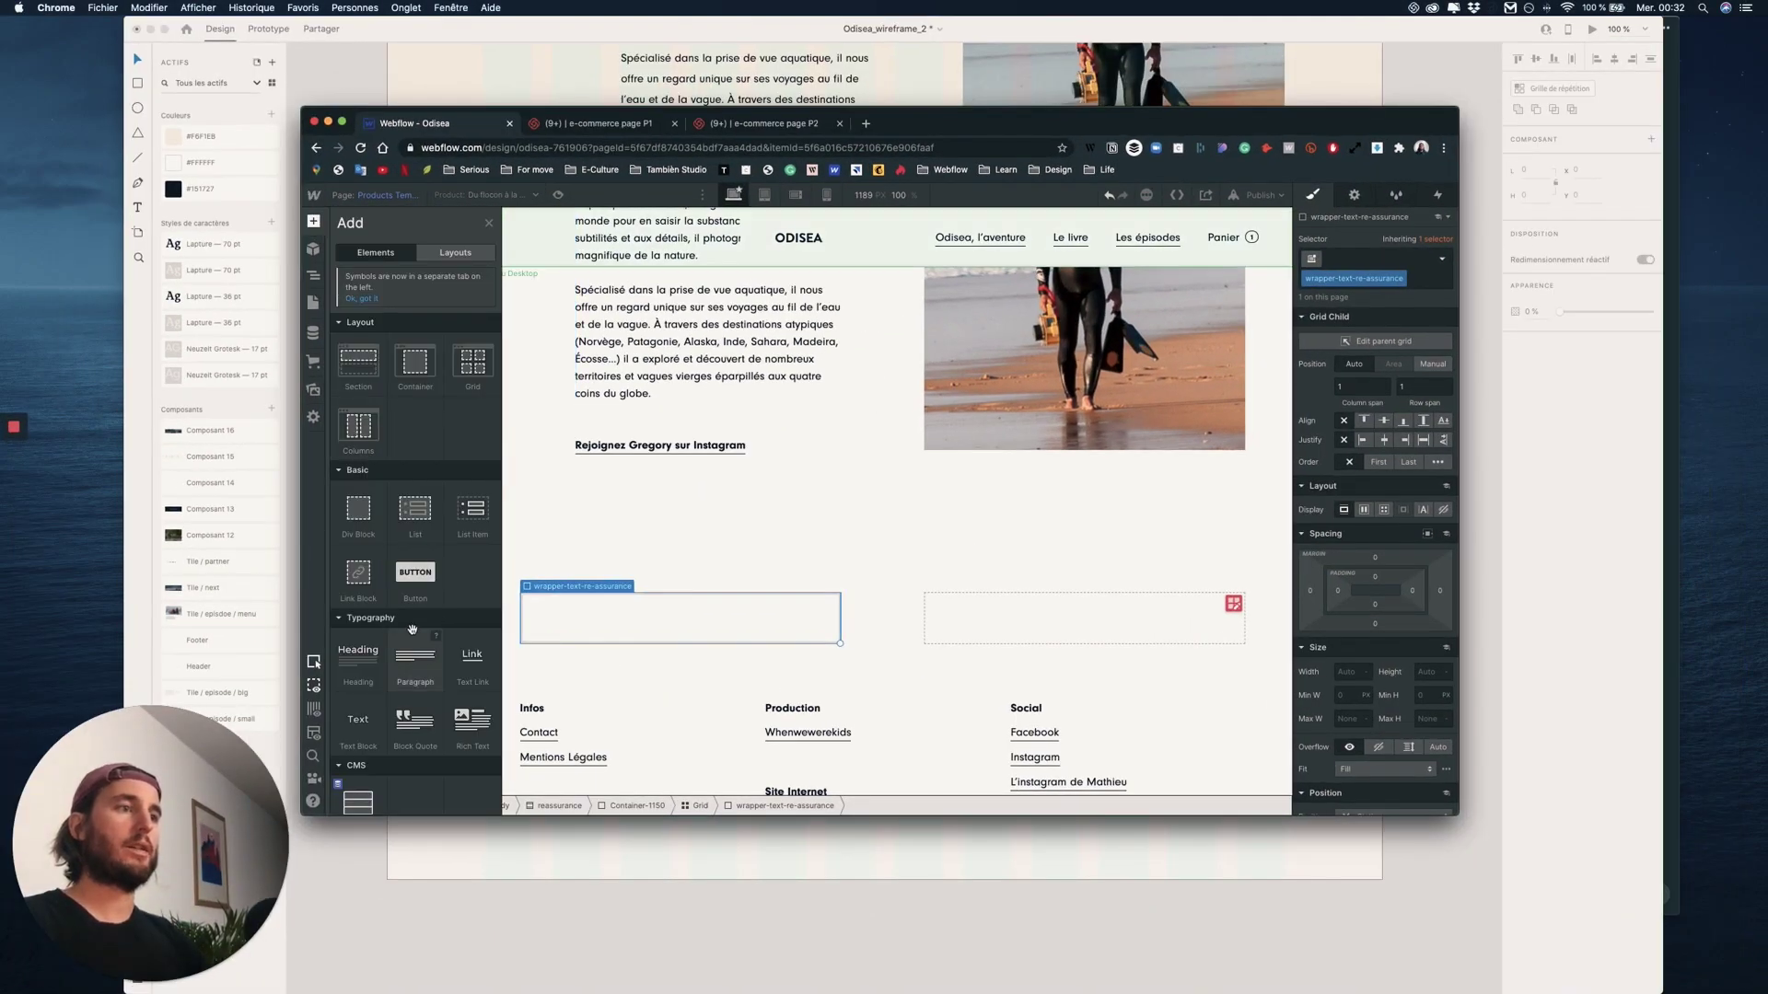
{"action": "left_click_drag", "start_coordinate": [358, 654], "coordinate": [571, 634]}
{"action": "left_click", "coordinate": [565, 691]}
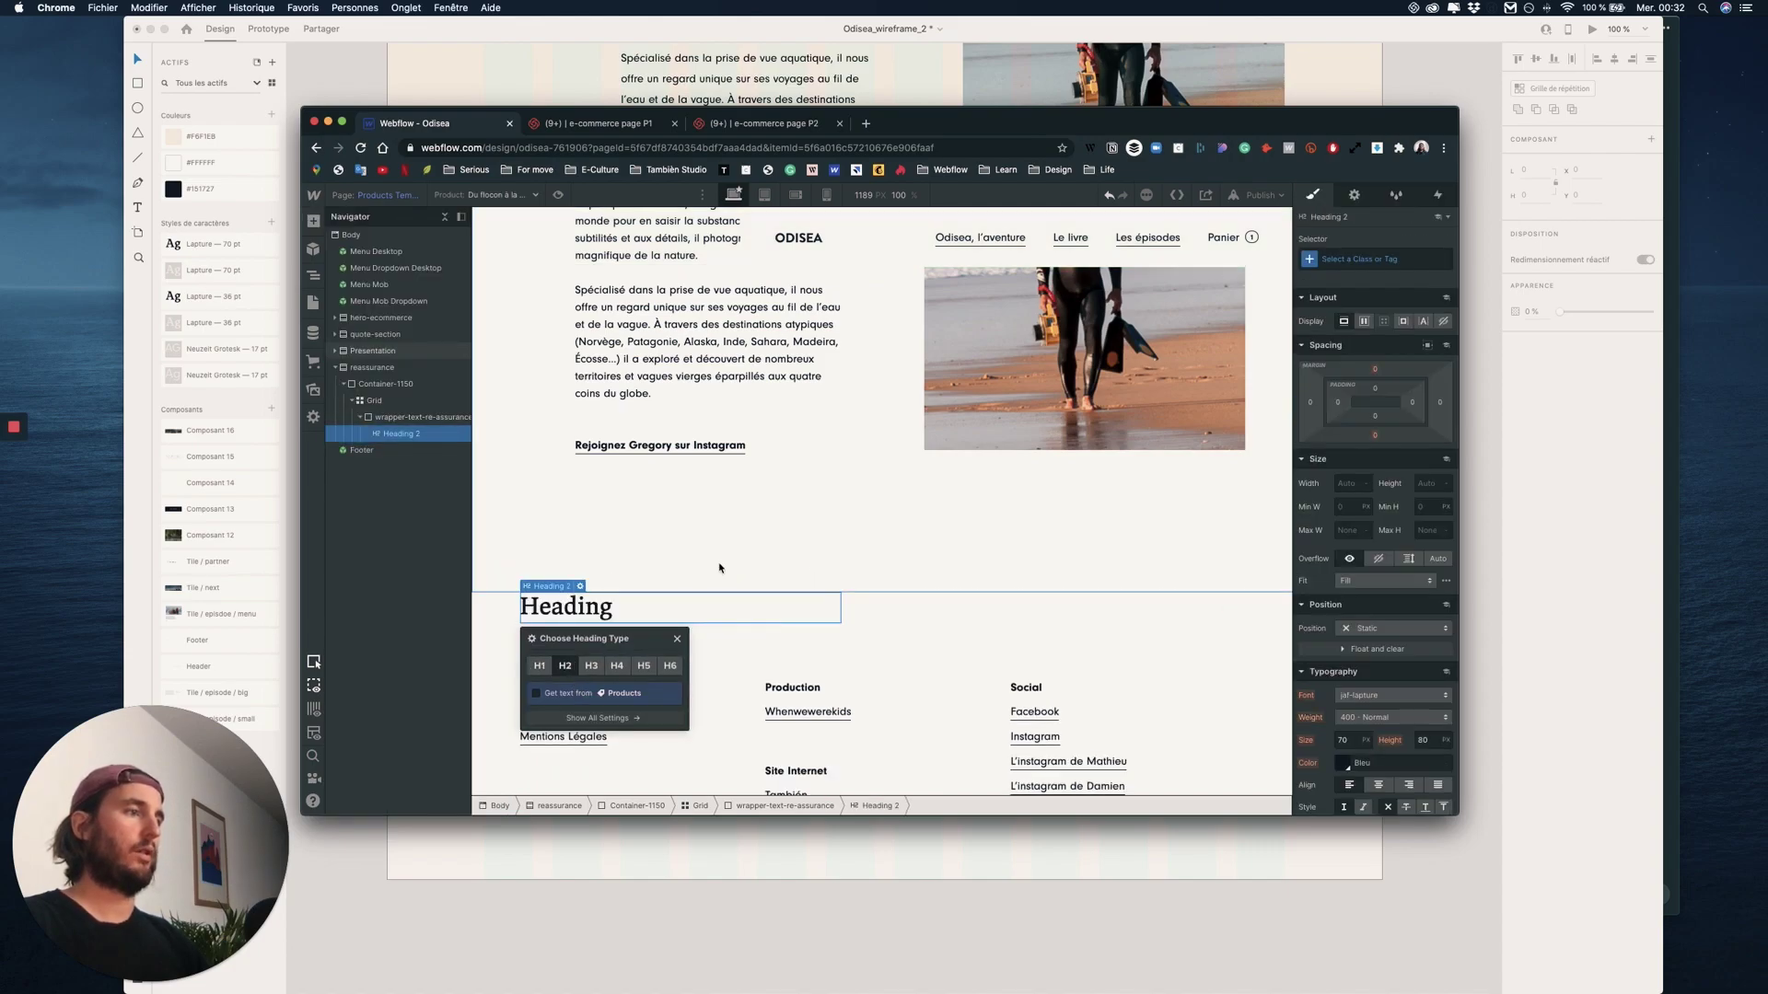
{"action": "left_click", "coordinate": [677, 639]}
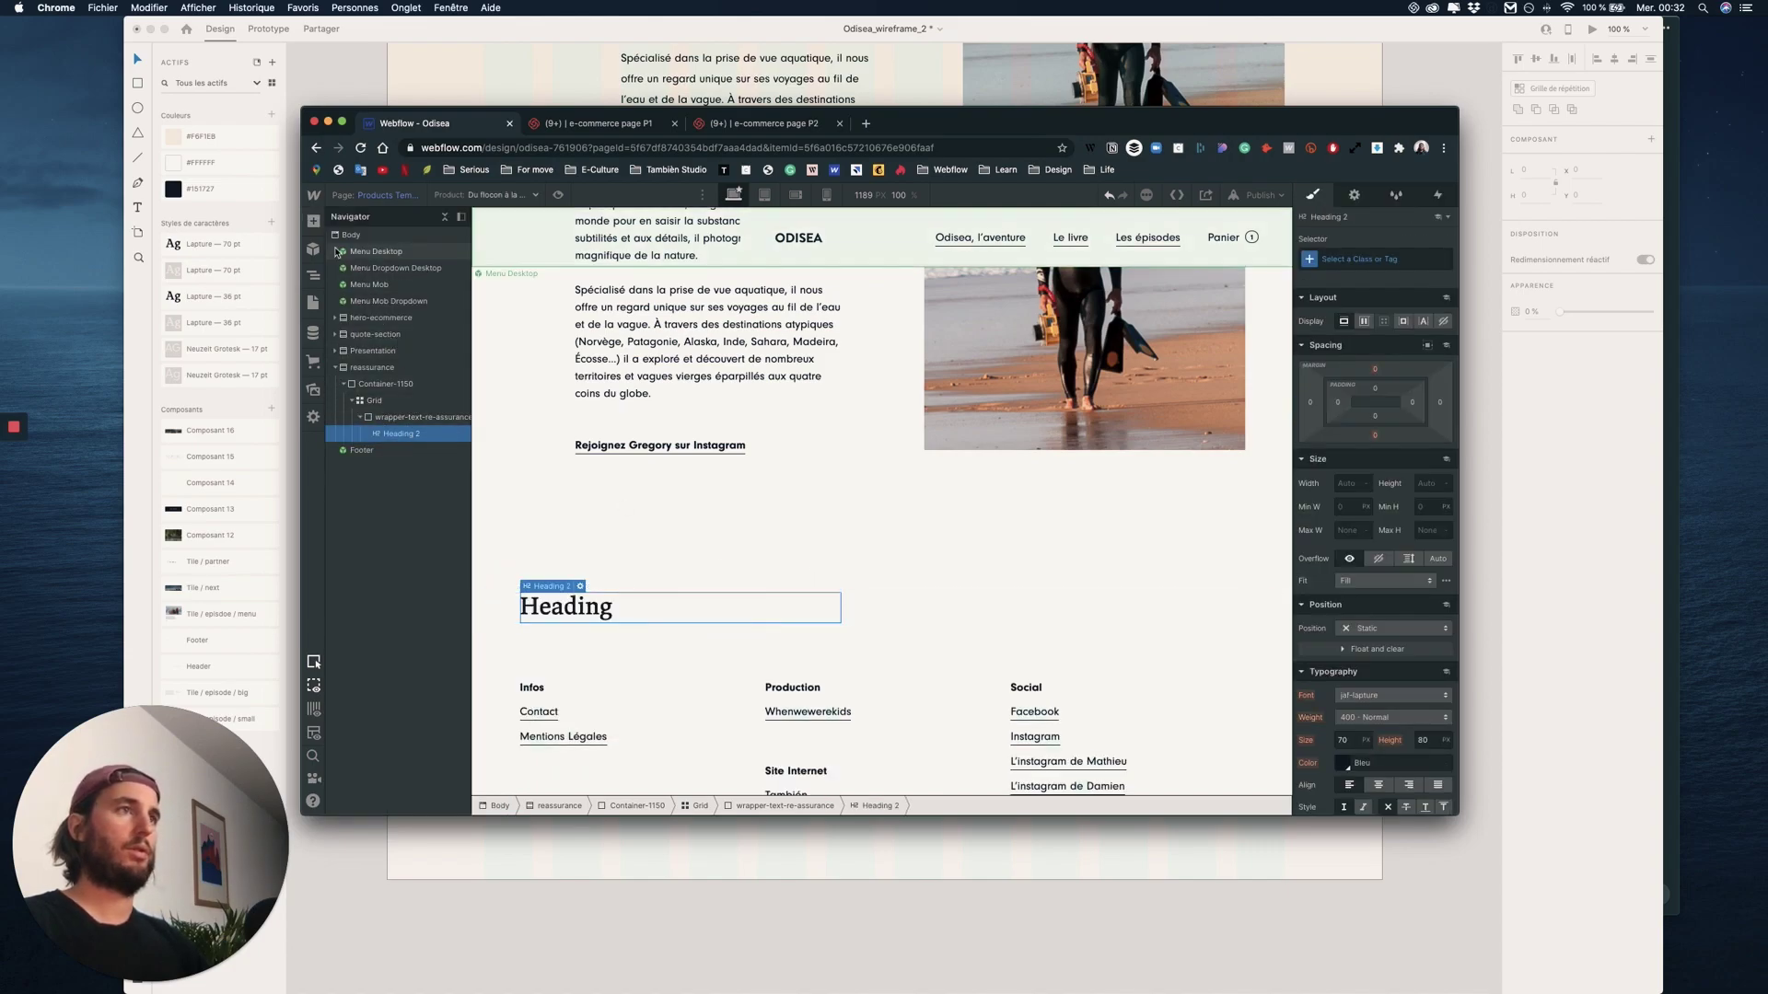
- Add a second Heading inside the wrapper, place it below the H2 and set its type to H3
{"action": "left_click", "coordinate": [311, 222]}
{"action": "left_click_drag", "start_coordinate": [644, 639], "coordinate": [589, 635]}
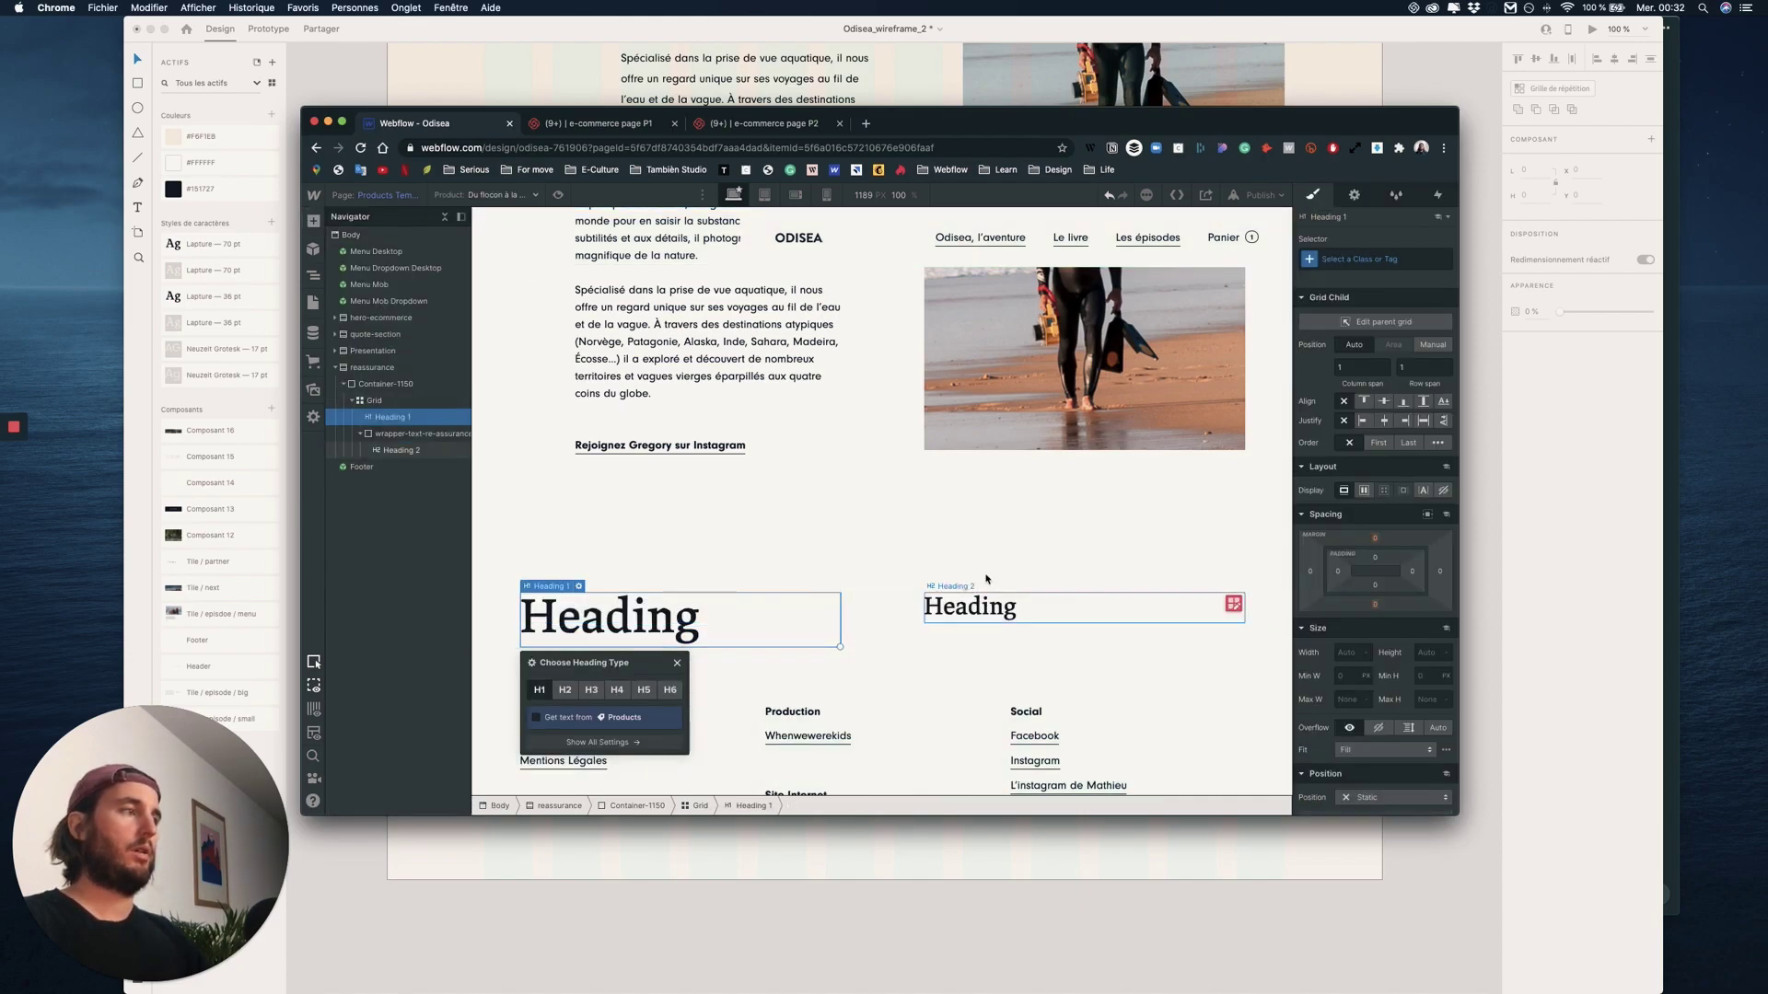
{"action": "left_click_drag", "start_coordinate": [405, 439], "coordinate": [360, 419]}
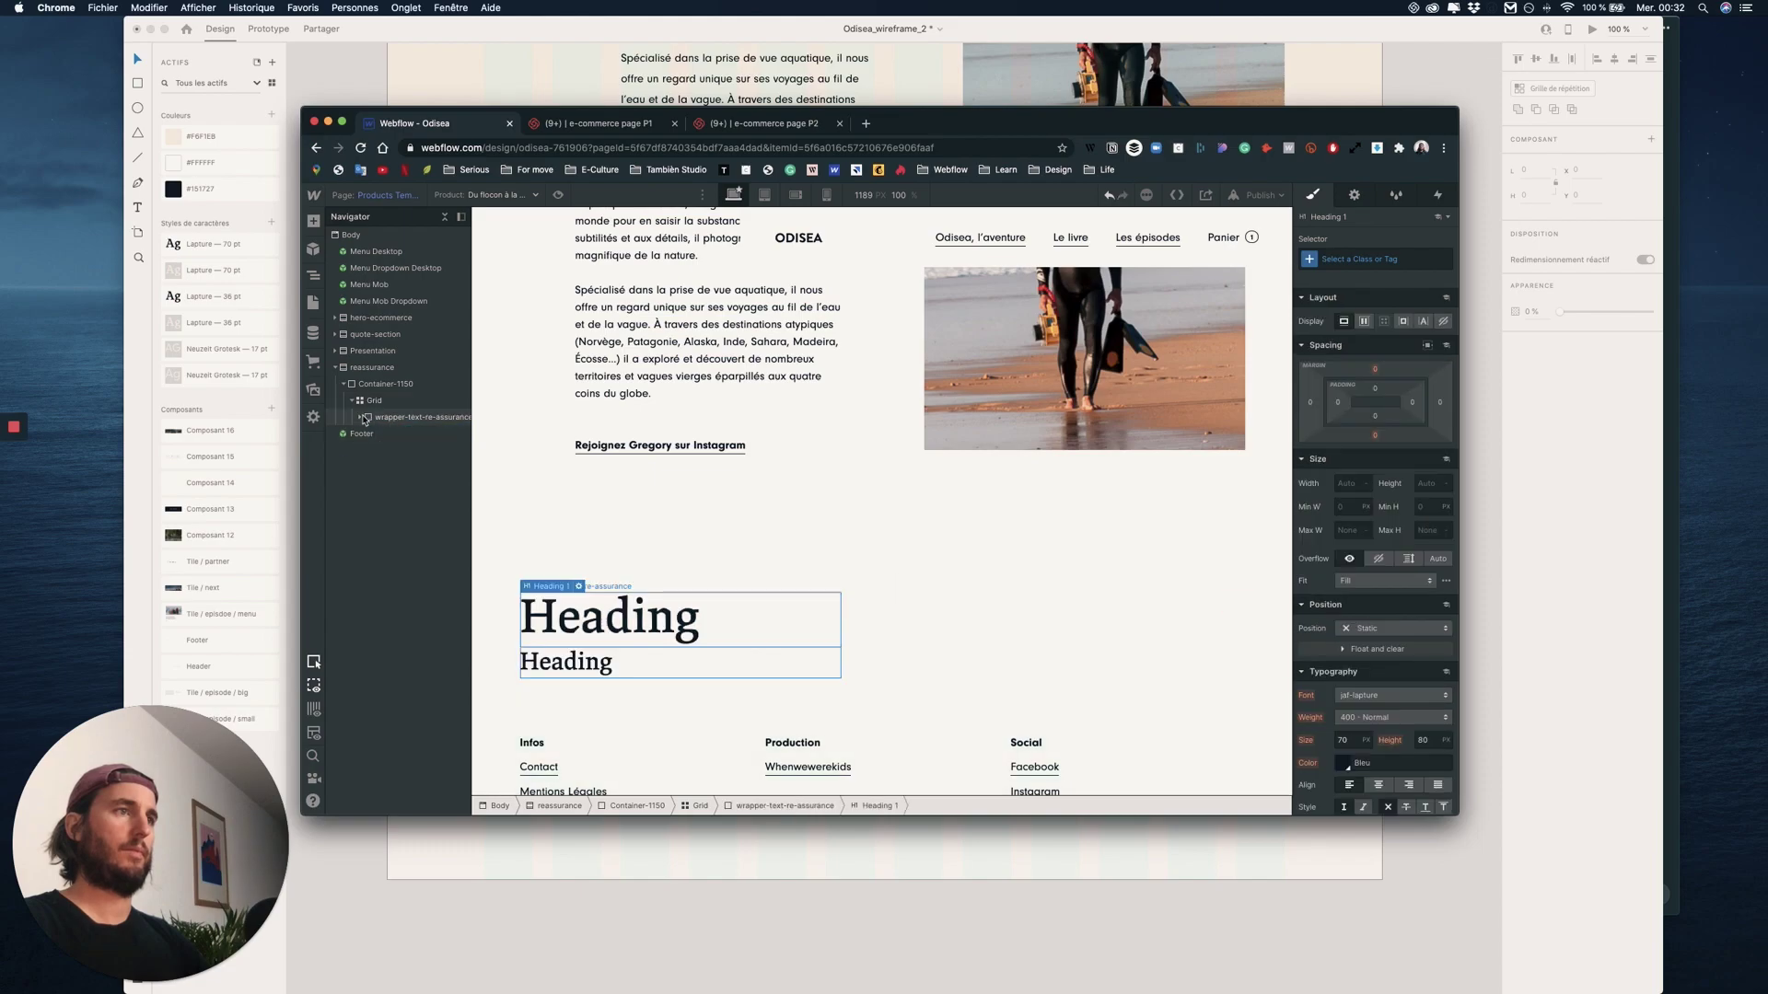
{"action": "left_click", "coordinate": [400, 450]}
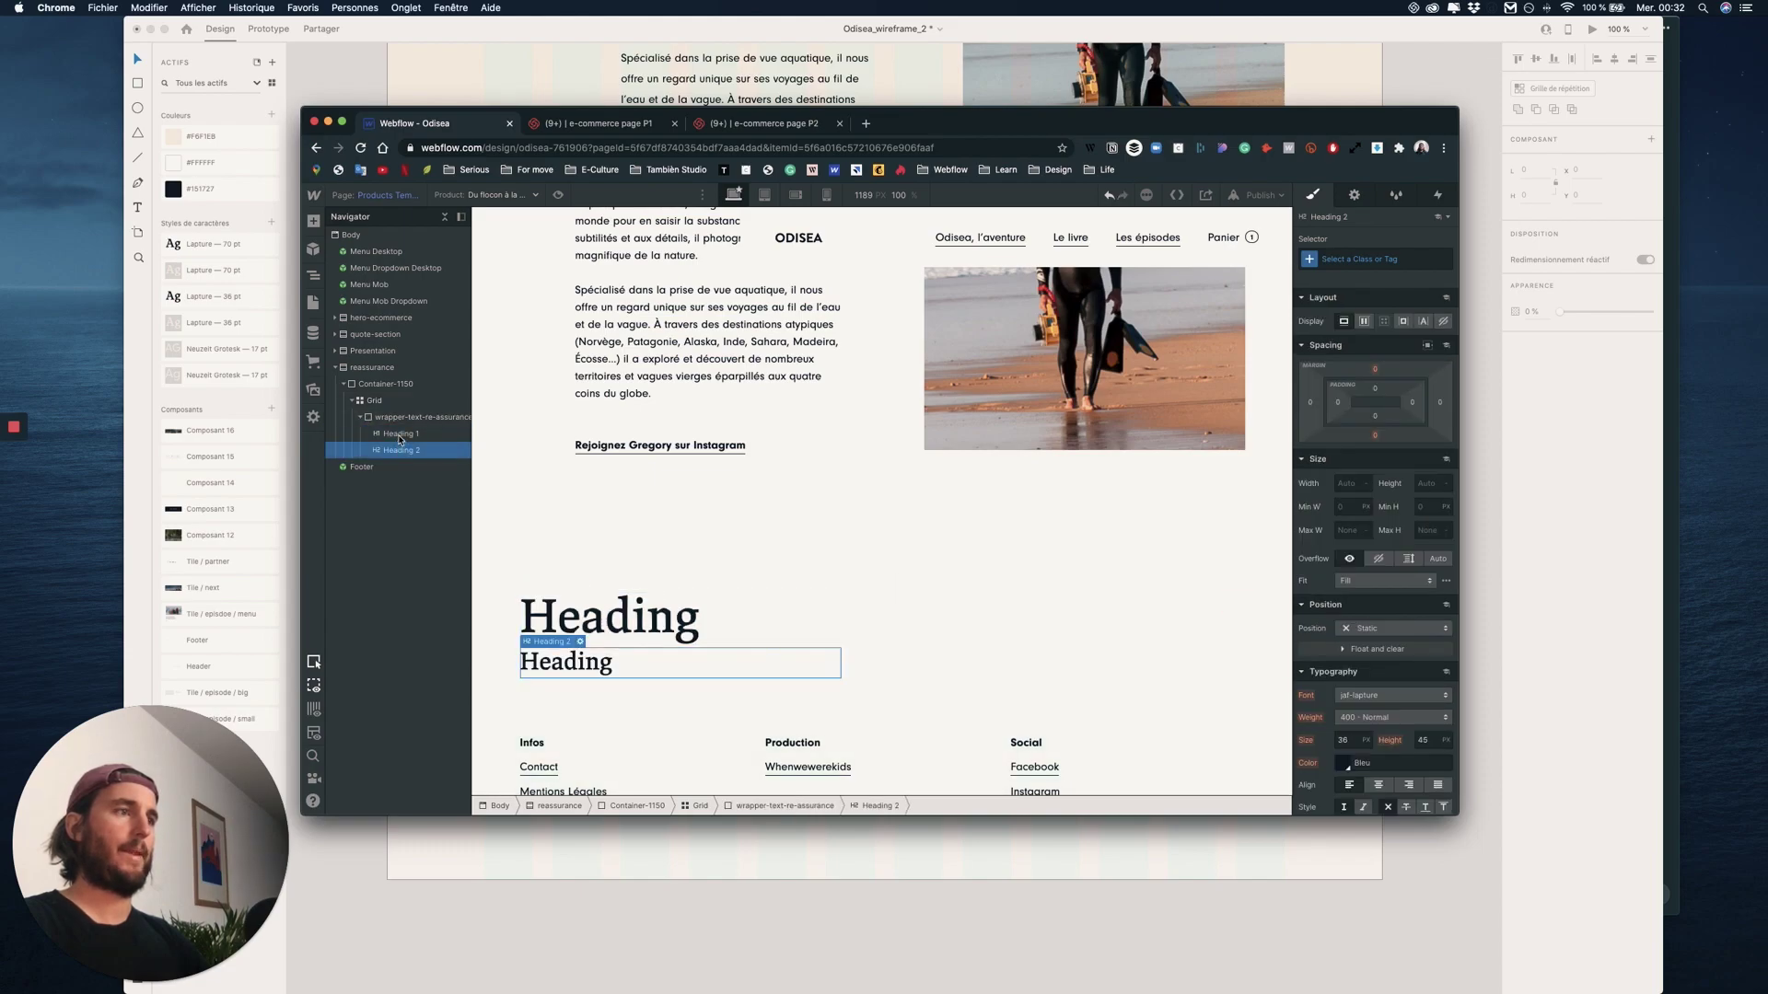
{"action": "left_click", "coordinate": [400, 433]}
{"action": "left_click_drag", "start_coordinate": [400, 431], "coordinate": [400, 457]}
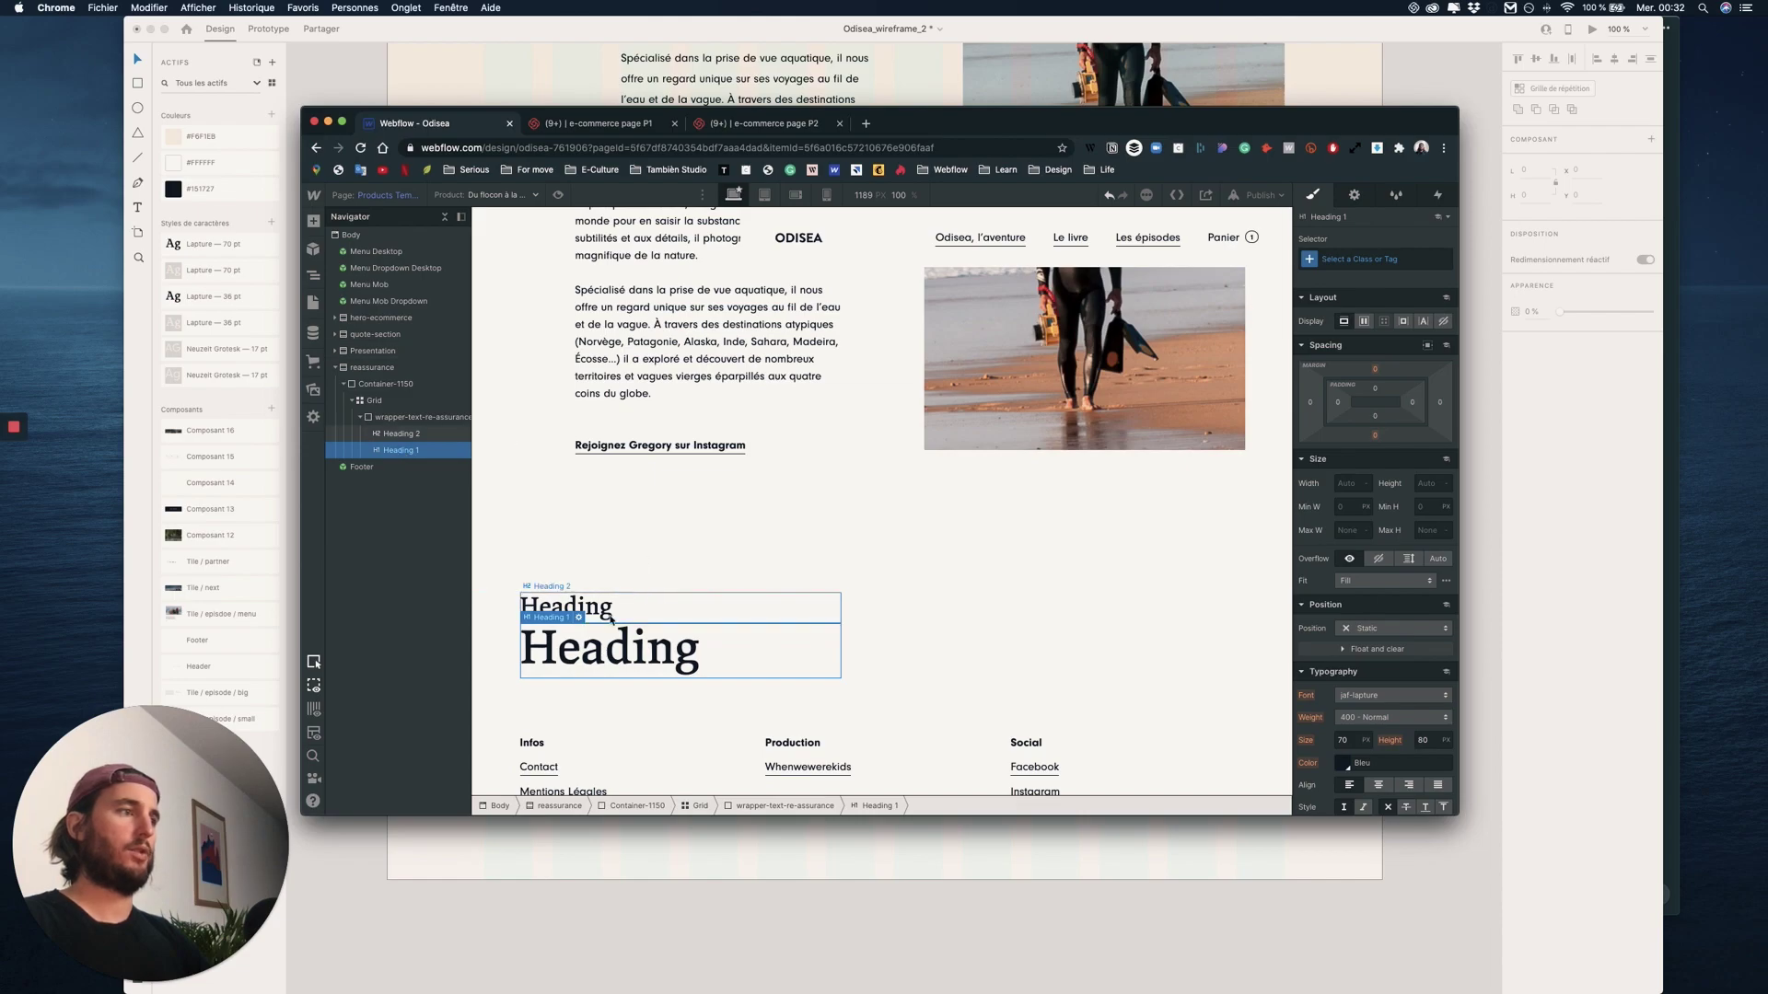
{"action": "left_click", "coordinate": [578, 617]}
{"action": "left_click", "coordinate": [591, 721]}
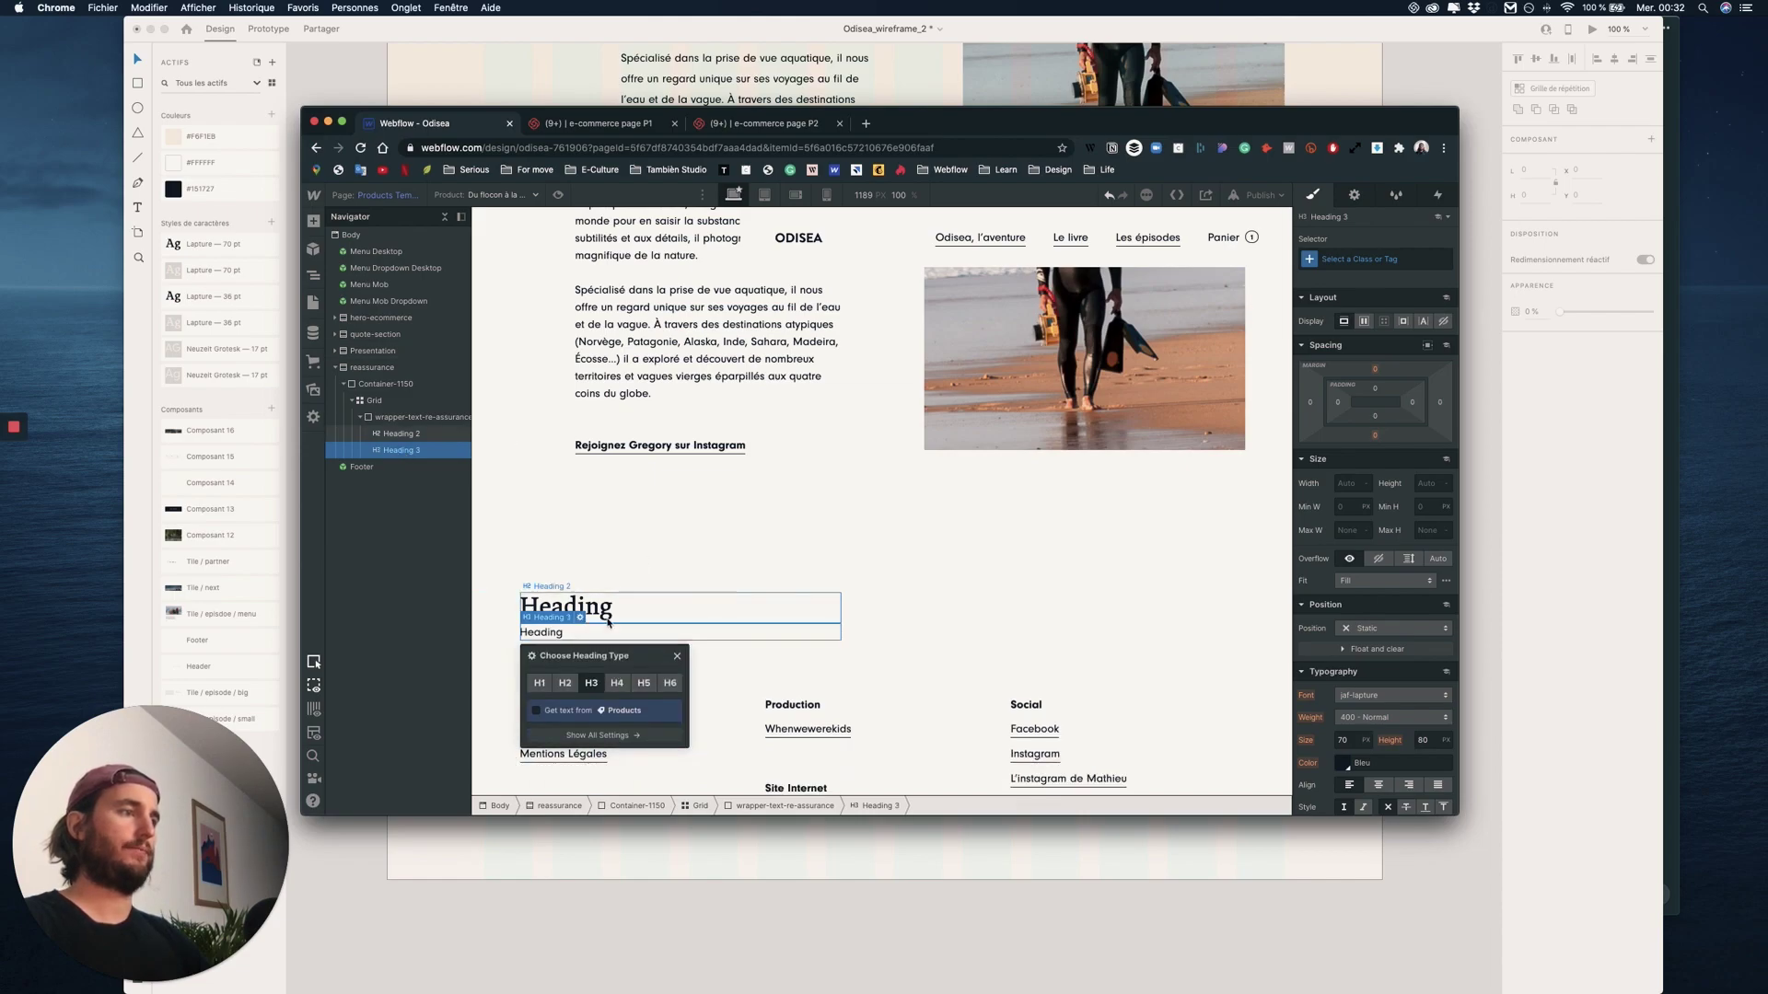
- Look up the payment title in the Adobe XD wireframe and set the H2 text in Webflow to PAIEMENT SÉCURISÉ
{"action": "key", "text": "ctrl+Up"}
{"action": "left_click", "coordinate": [497, 620]}
{"action": "double_click", "coordinate": [675, 488]}
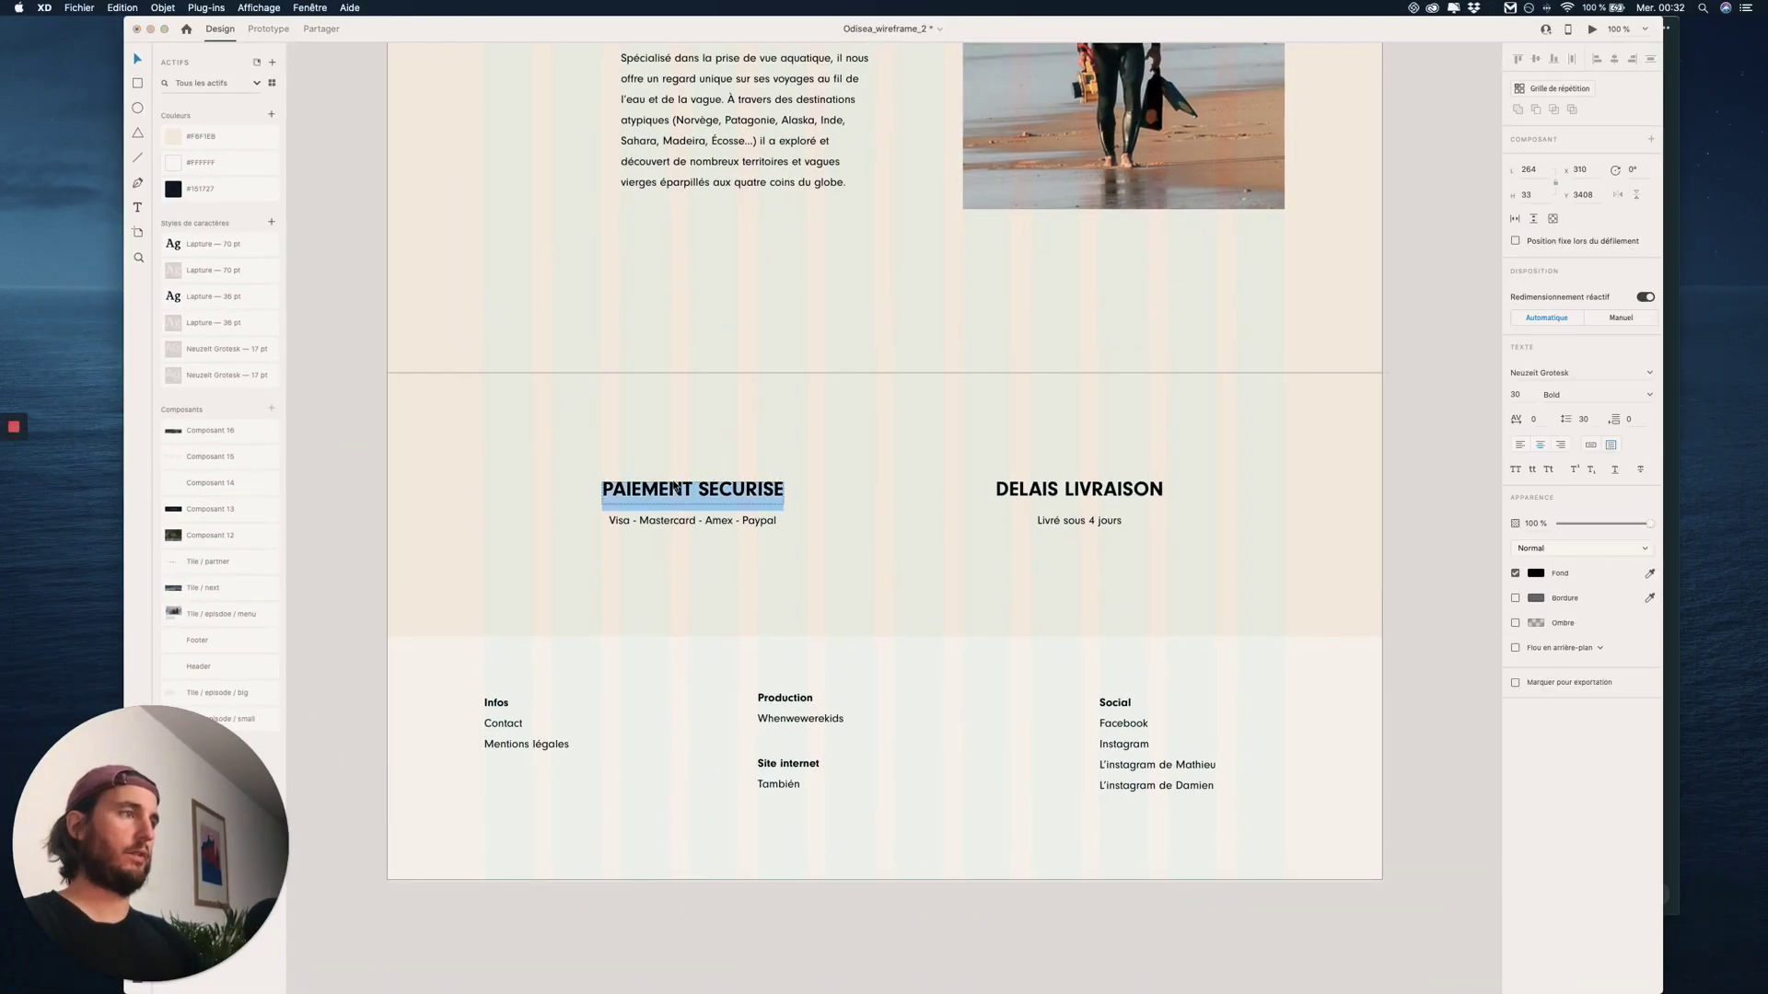
{"action": "key", "text": "ctrl+Up"}
{"action": "left_click", "coordinate": [1040, 276]}
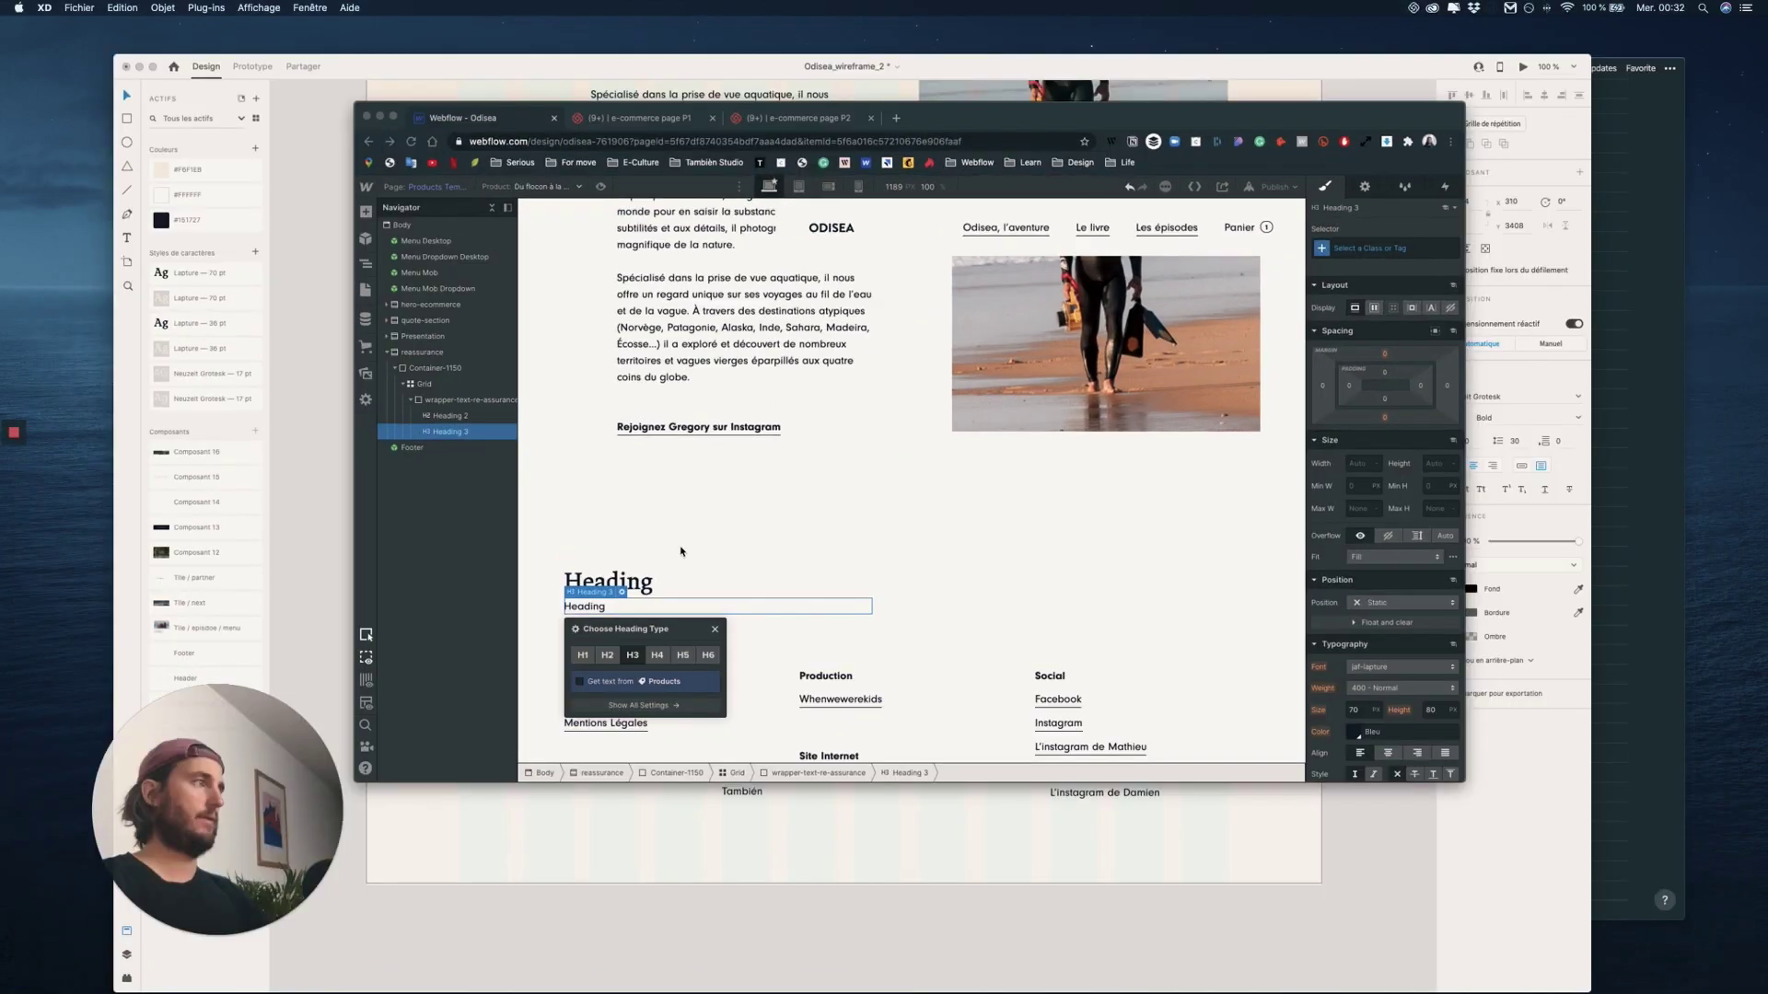
{"action": "double_click", "coordinate": [598, 608]}
{"action": "type", "text": "PAIEMENT SÉCURISÉ"}
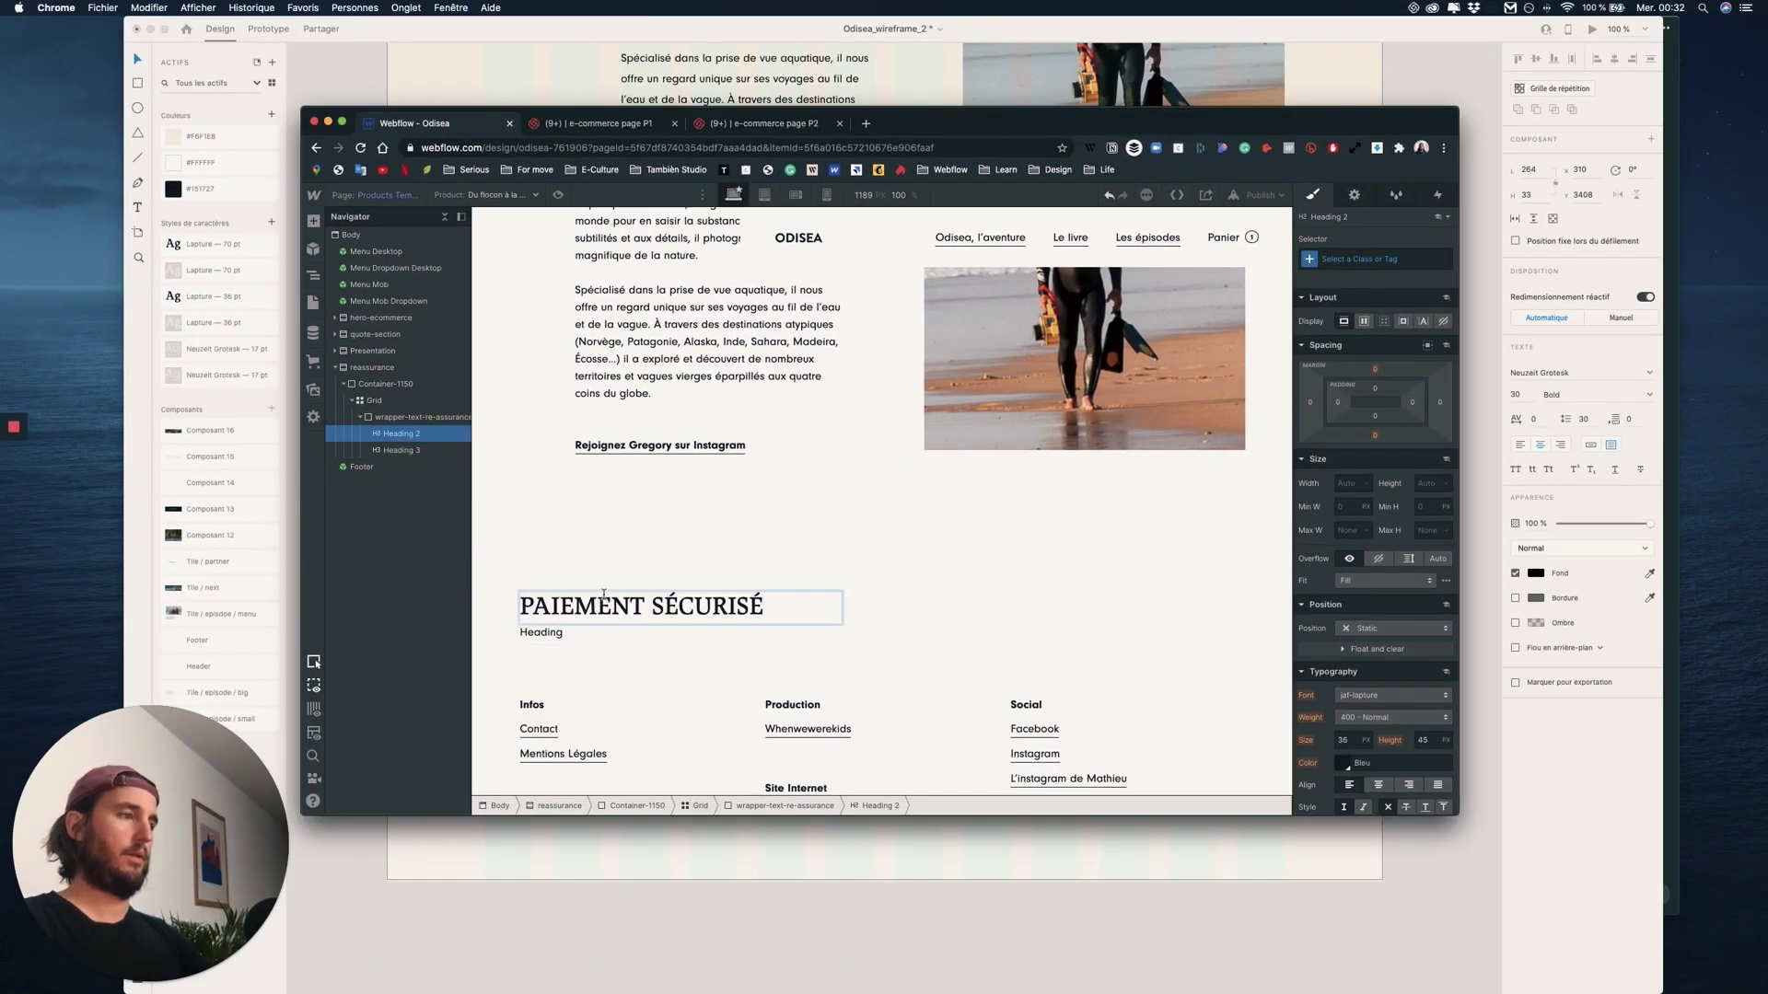
- Switch to Adobe XD and correct the payment title in the wireframe to PAIEMENT SÉCURISÉ
{"action": "key", "text": "ctrl+Up"}
{"action": "left_click", "coordinate": [751, 513]}
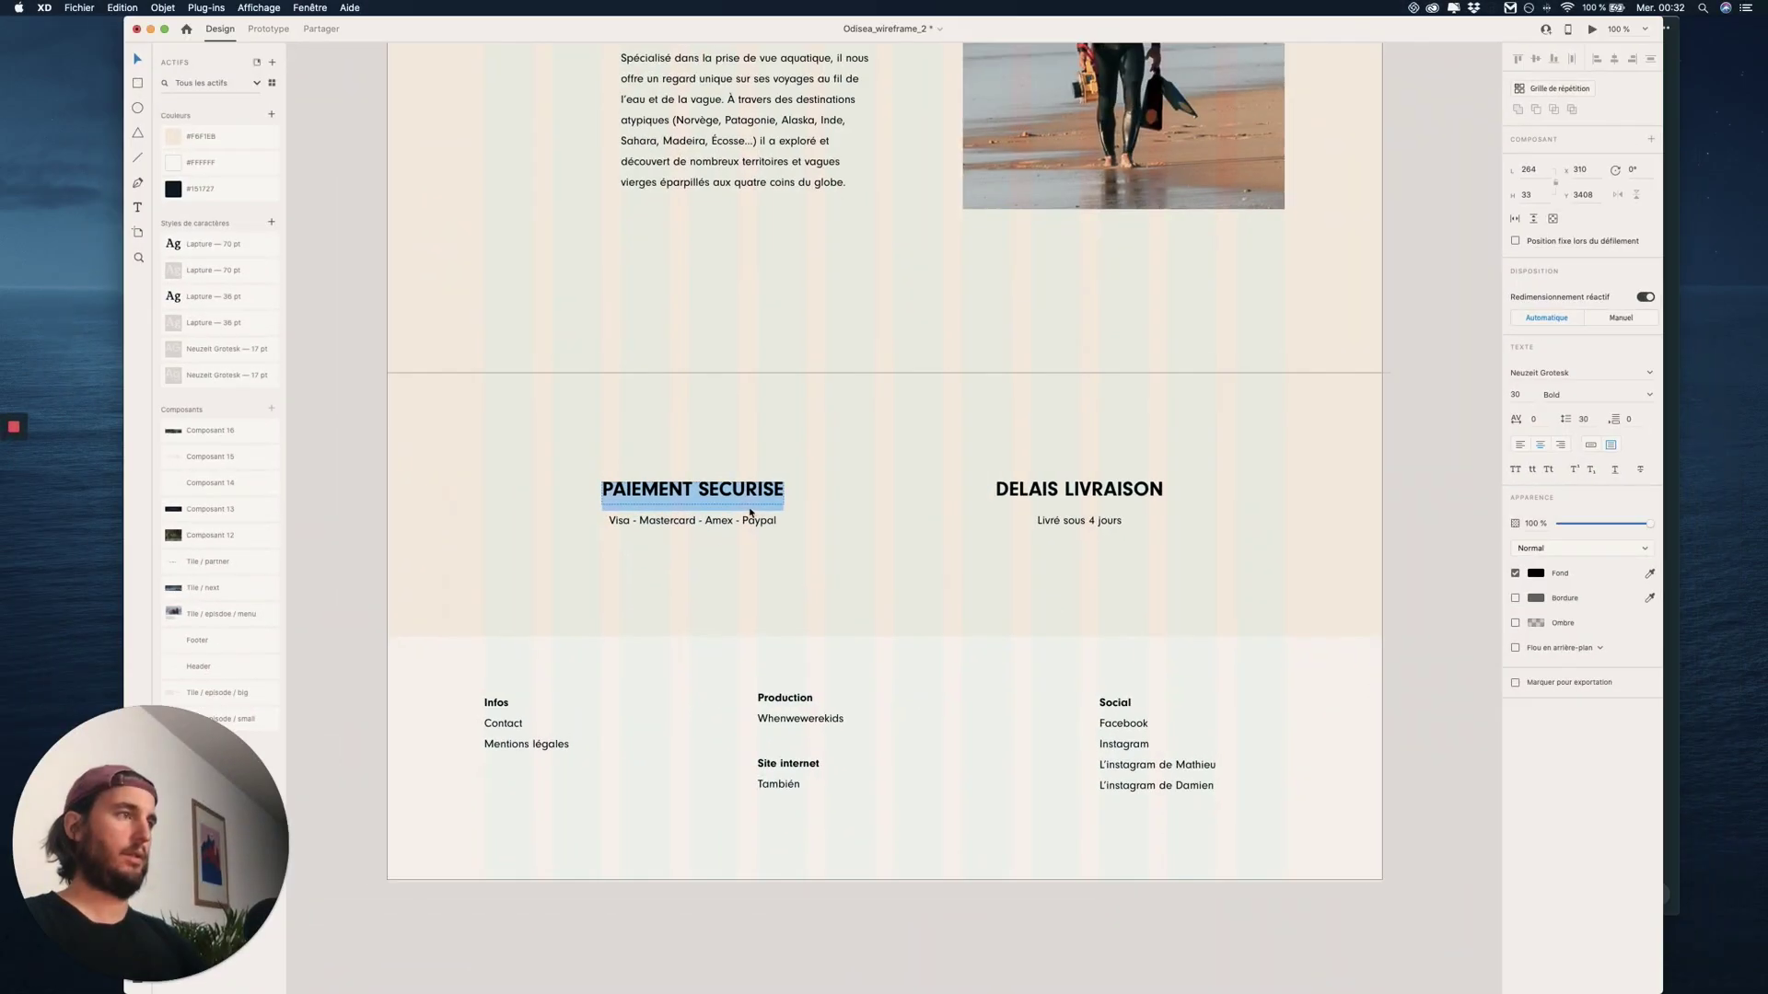
{"action": "type", "text": "PAIEMENT SÉCURISÉ"}
- Take the payment methods line from the XD wireframe and set the H3 text in Webflow to Visa - Mastercard - Amex - Paypal
{"action": "double_click", "coordinate": [750, 520]}
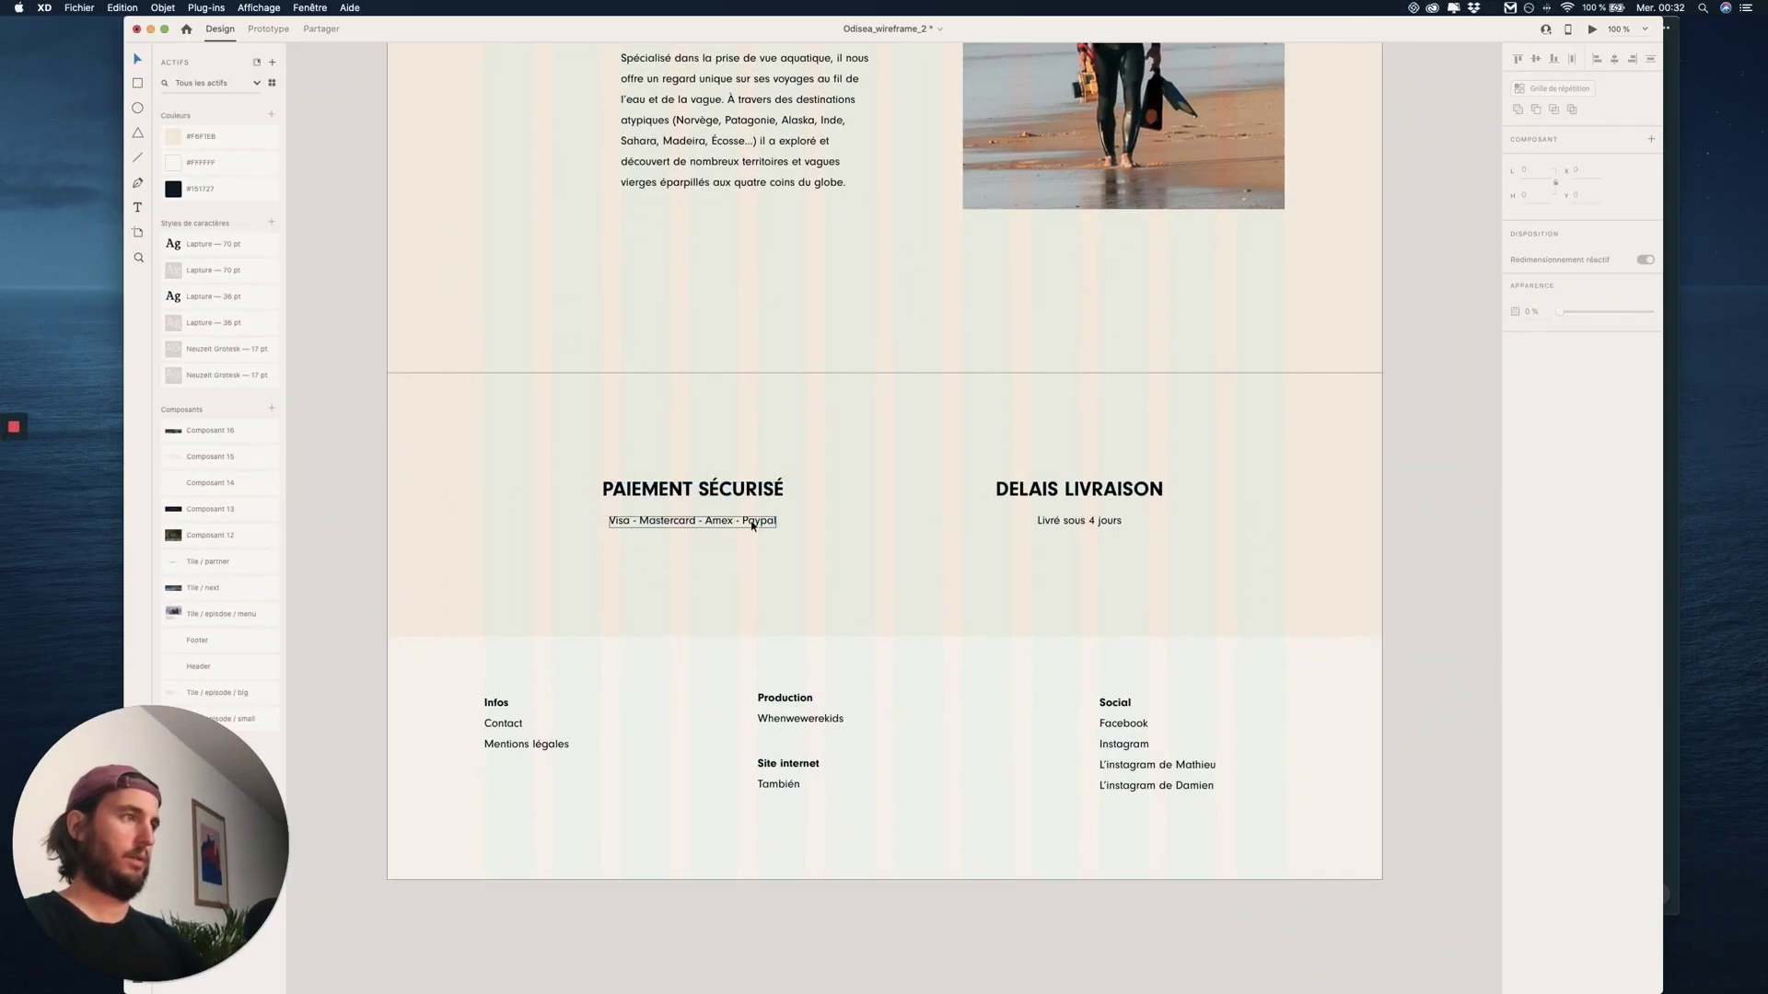
{"action": "key", "text": "ctrl+Up"}
{"action": "left_click", "coordinate": [1215, 382]}
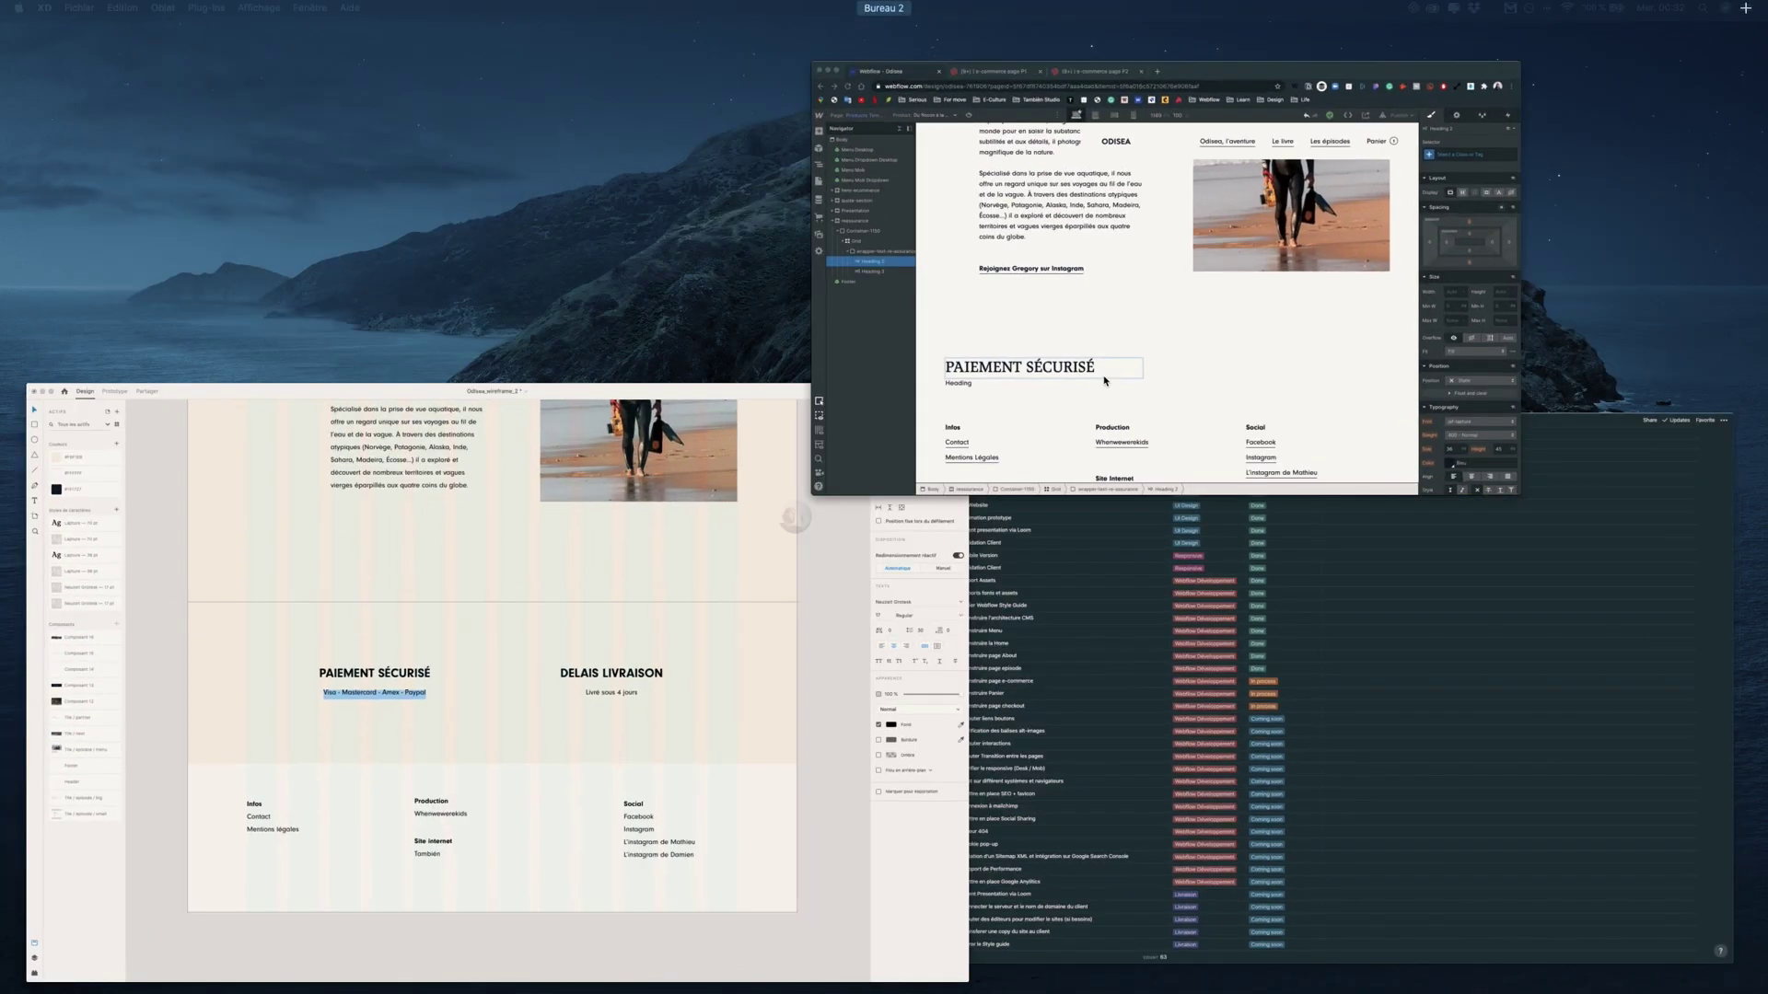
{"action": "double_click", "coordinate": [544, 633]}
{"action": "type", "text": "Visa - Mastercard - Amex - Paypal"}
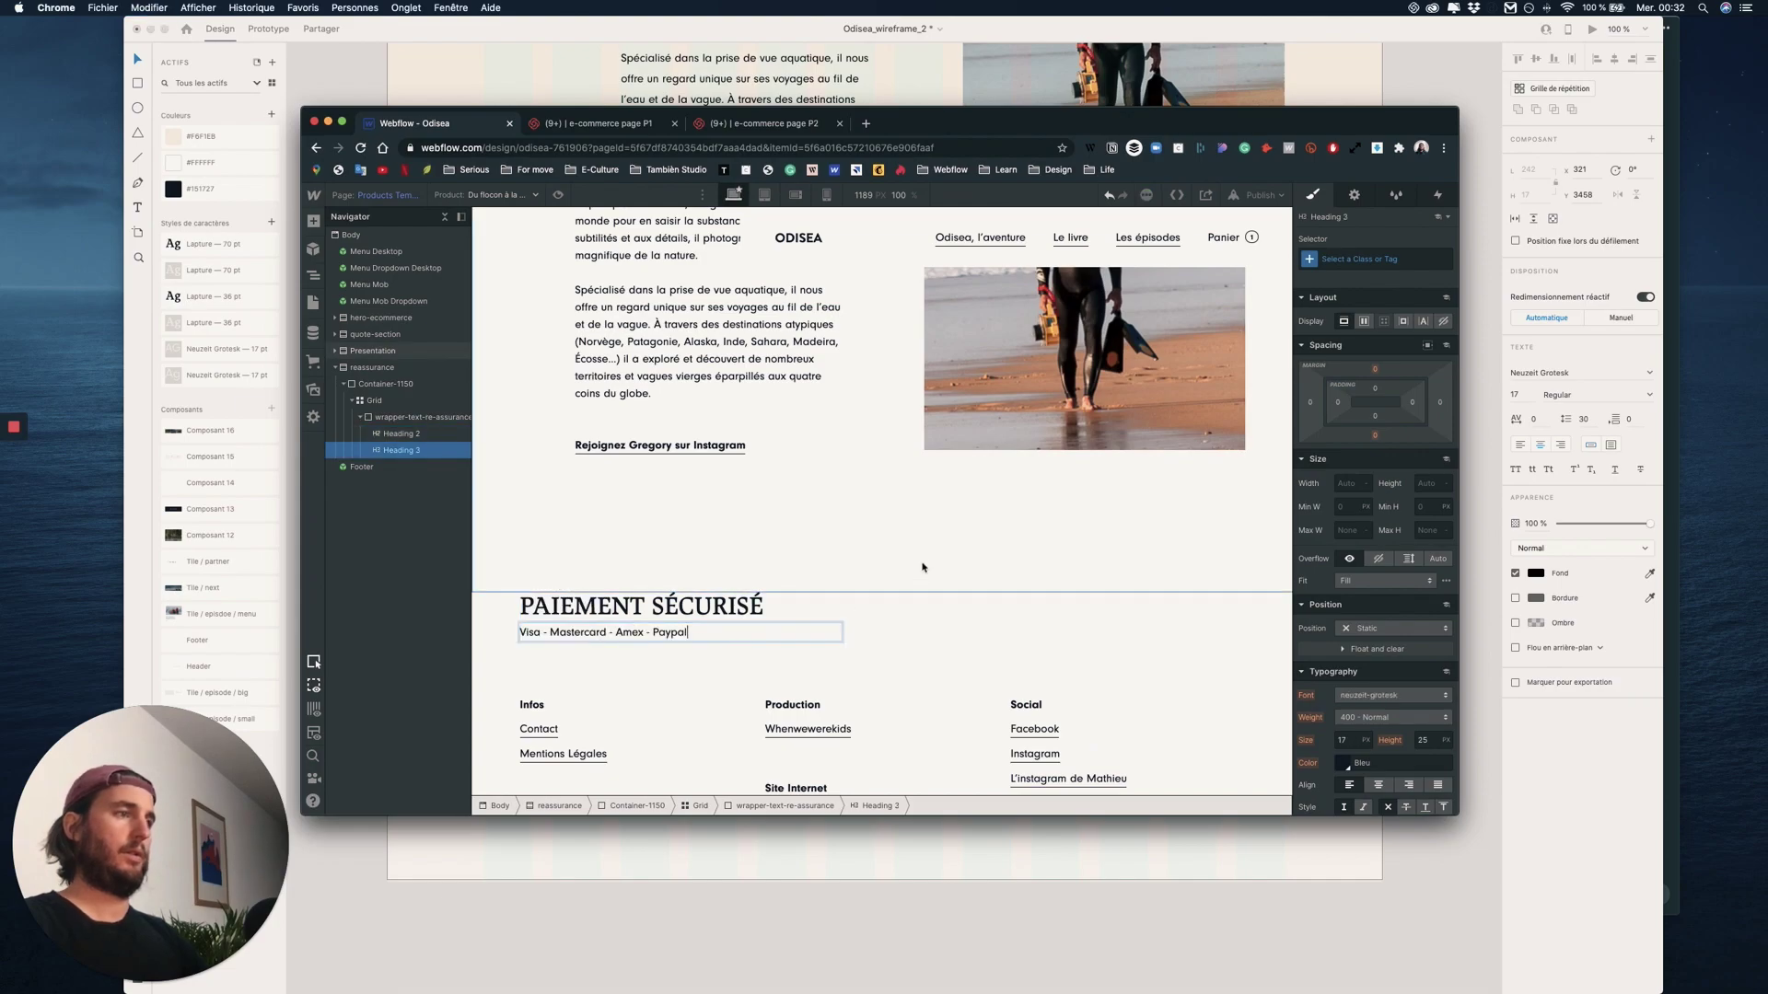
- Set the wrapper-text-re-assurance block to a vertical flex layout with centered alignment and start justification
{"action": "left_click", "coordinate": [884, 576]}
{"action": "left_click", "coordinate": [854, 613]}
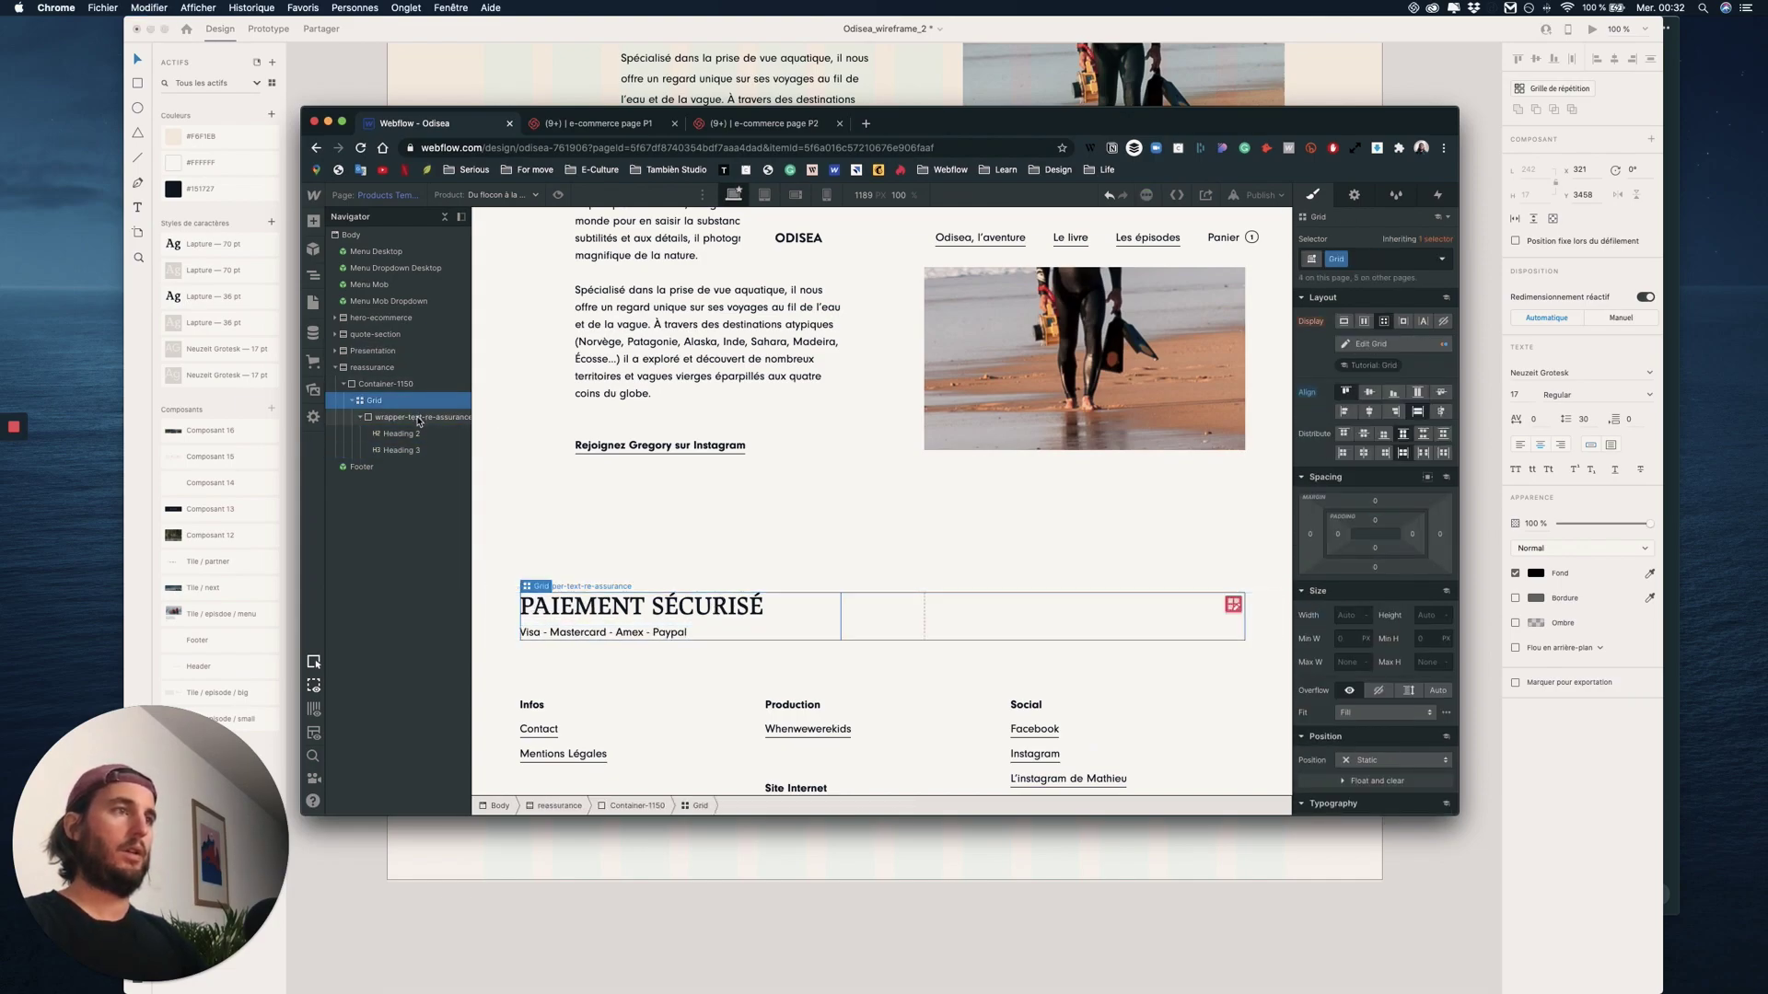
{"action": "left_click", "coordinate": [419, 419]}
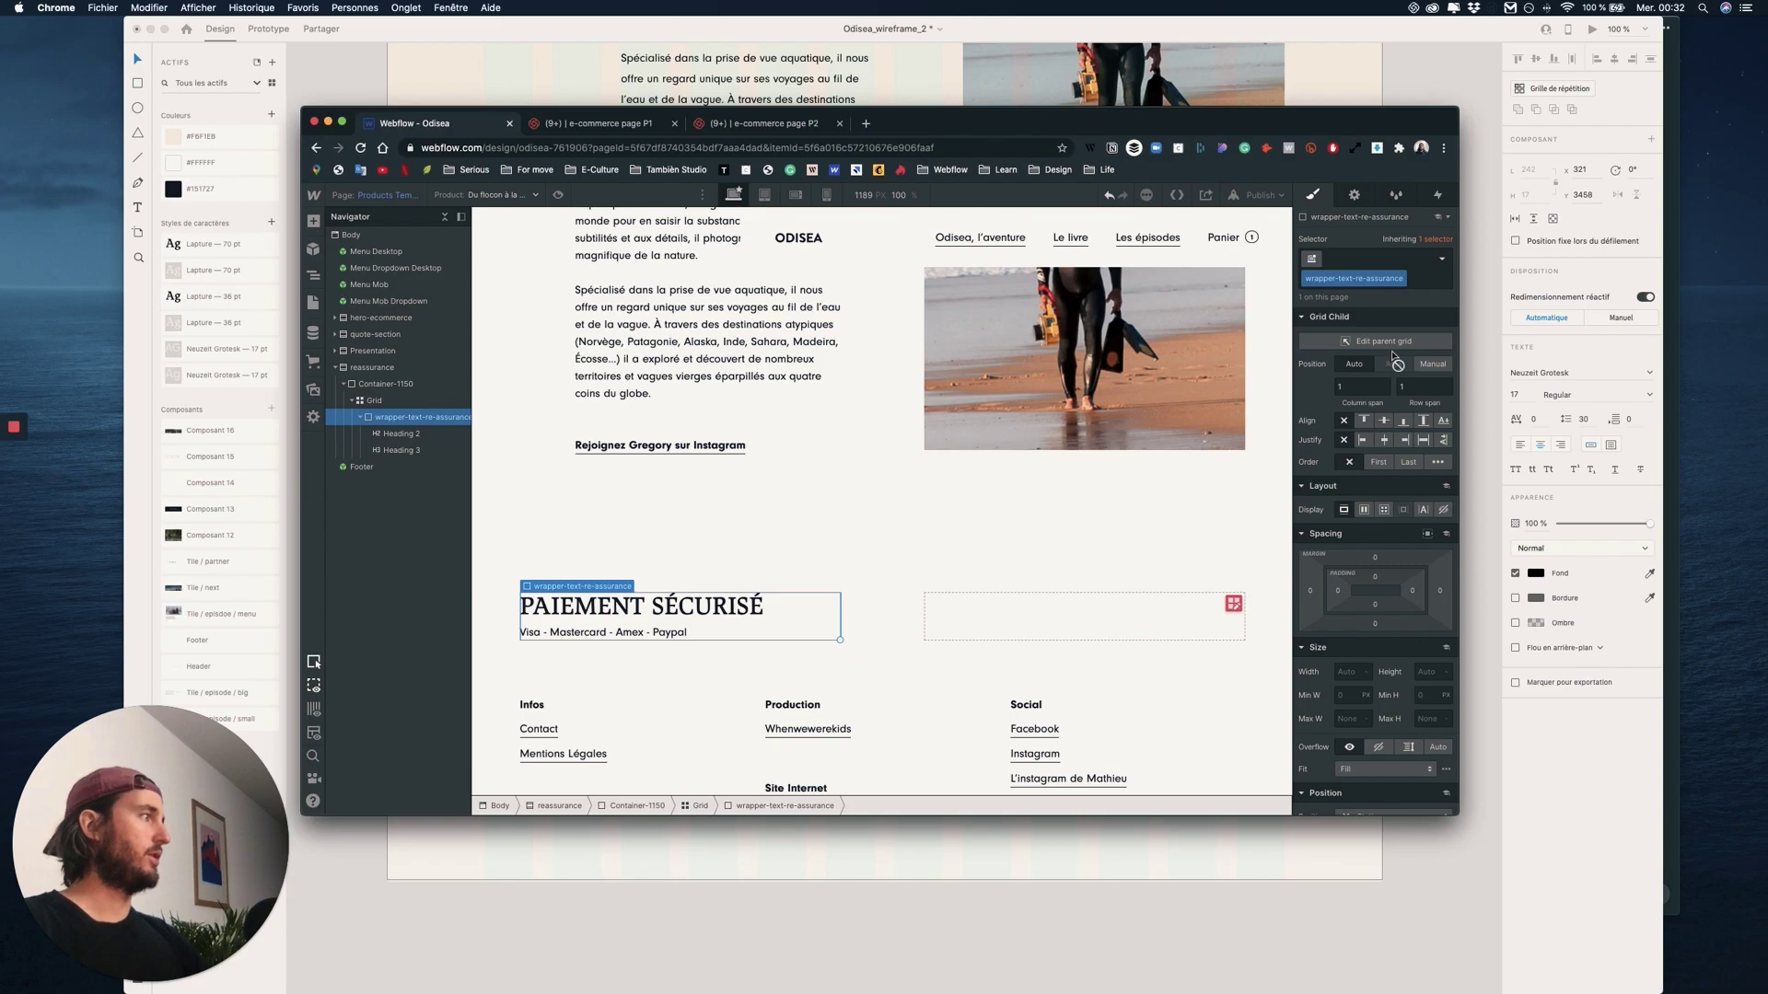
{"action": "left_click", "coordinate": [1364, 509]}
{"action": "left_click", "coordinate": [1349, 577]}
{"action": "left_click", "coordinate": [1372, 603]}
{"action": "left_click", "coordinate": [1390, 559]}
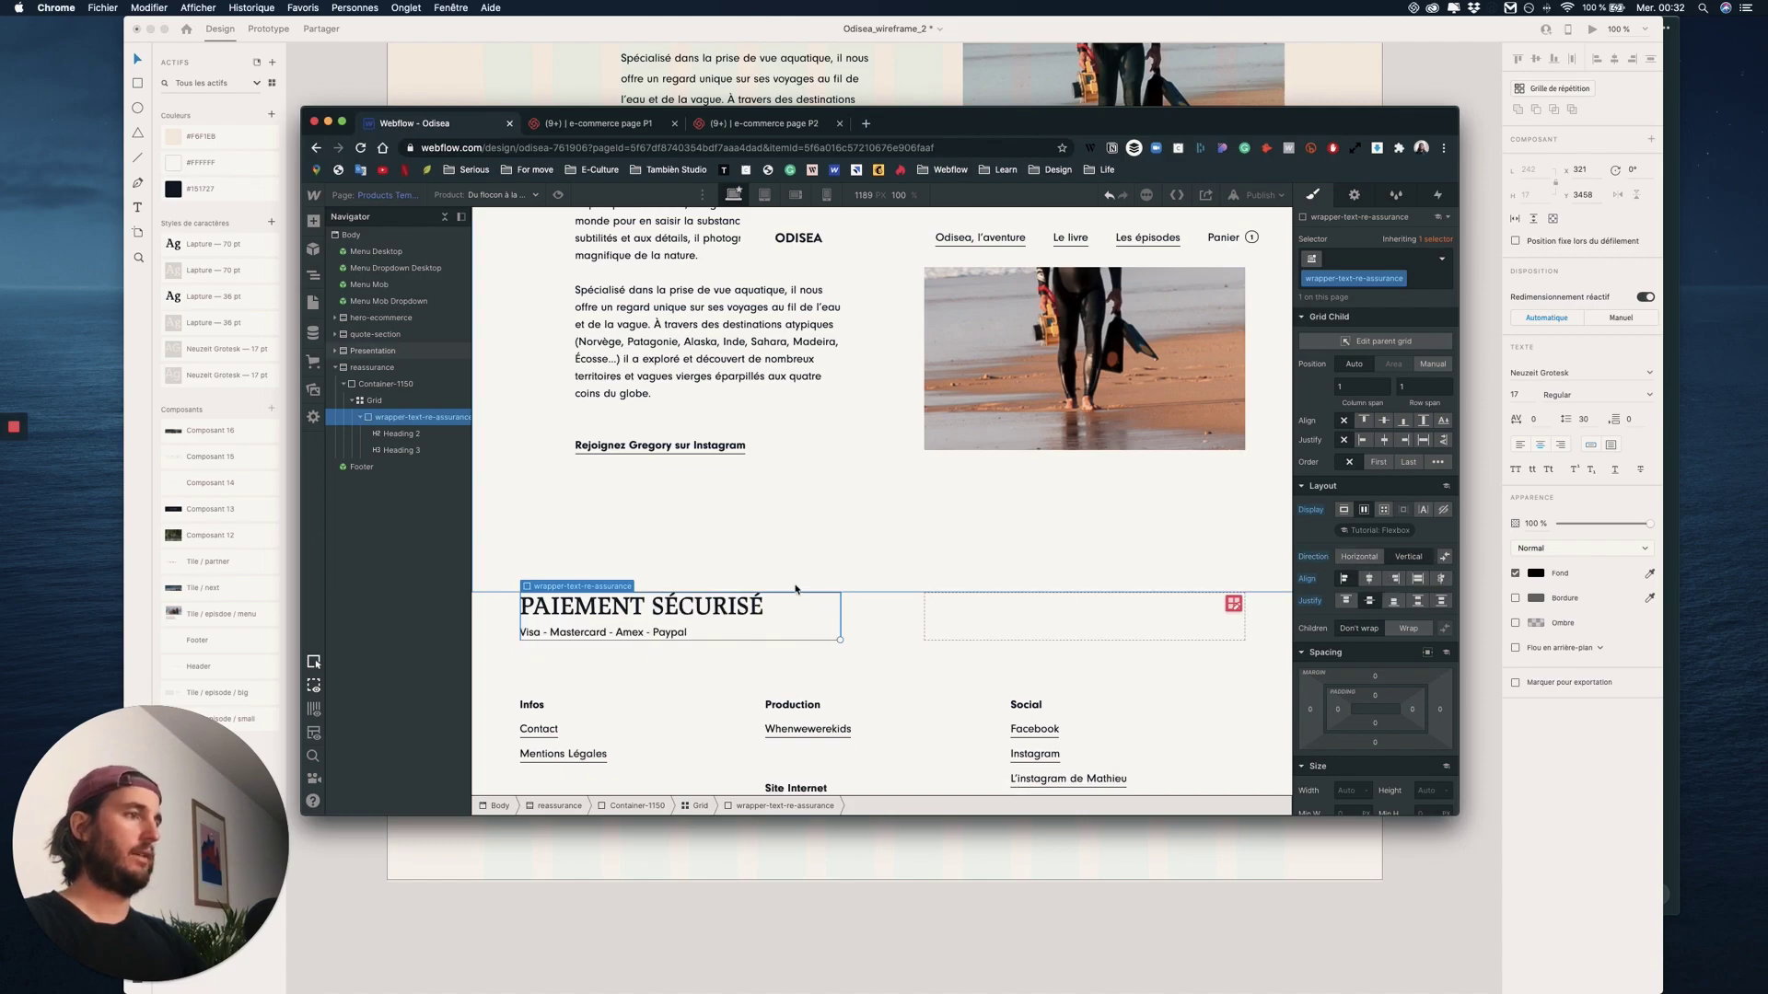
{"action": "left_click", "coordinate": [1347, 600]}
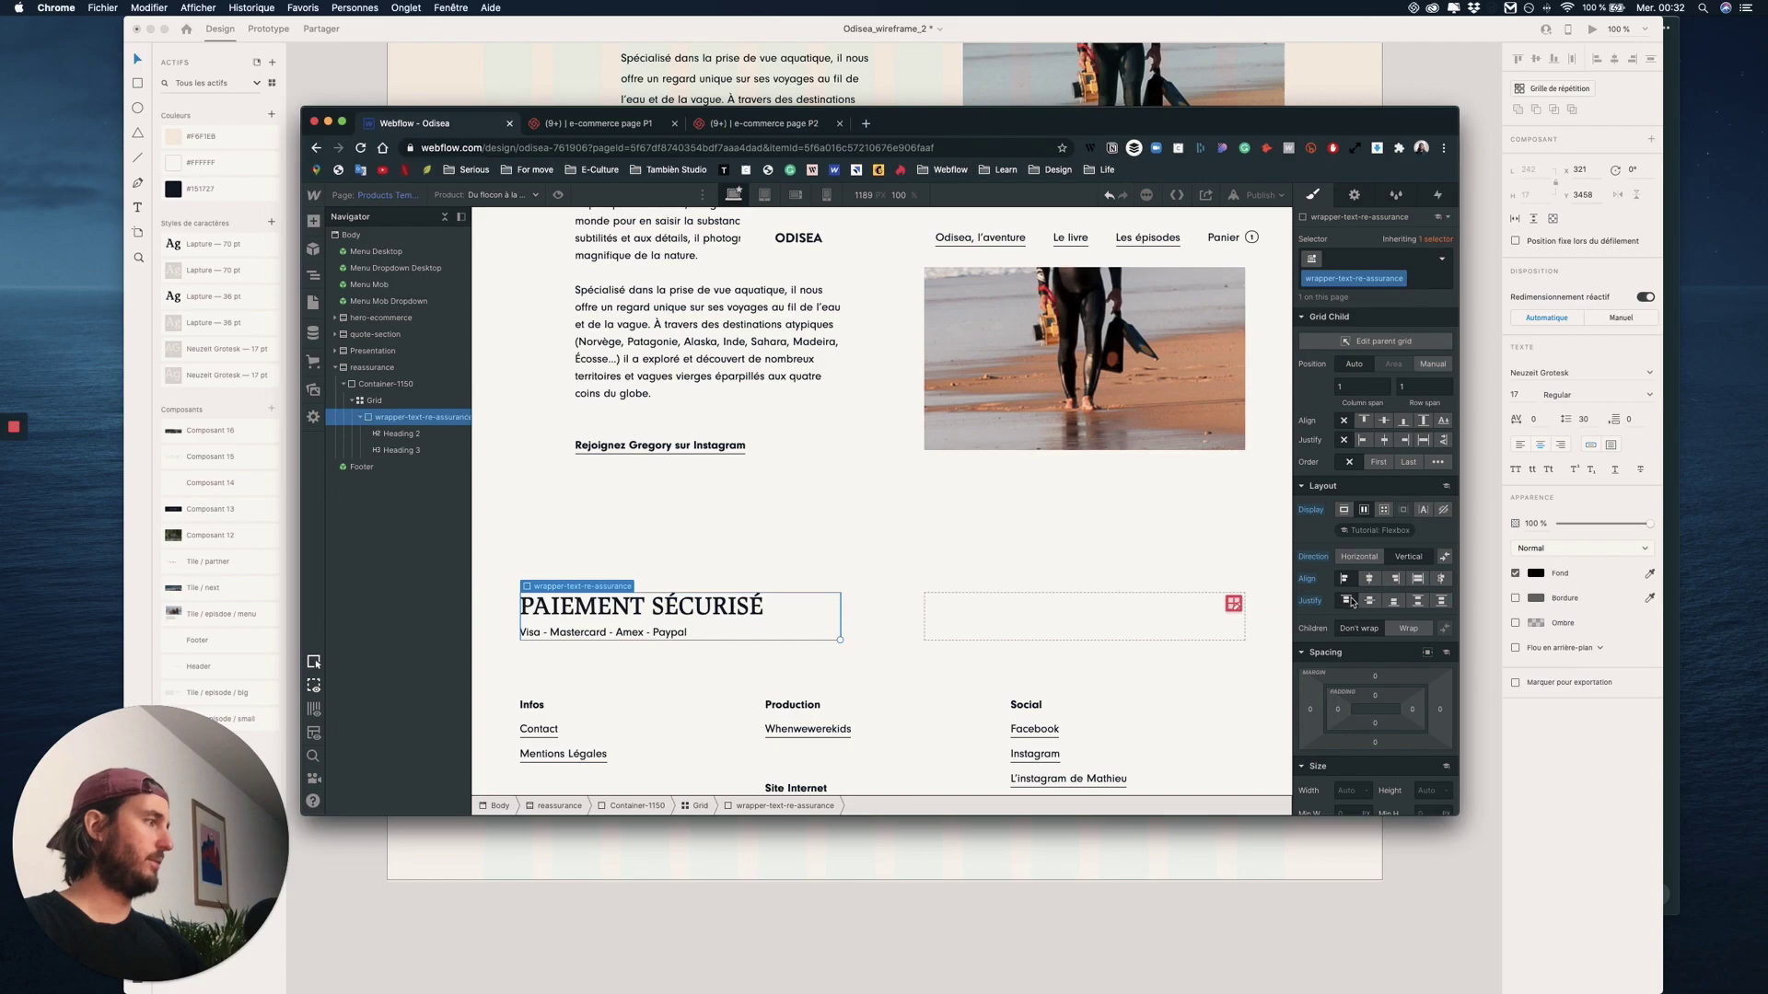
{"action": "left_click", "coordinate": [1370, 580]}
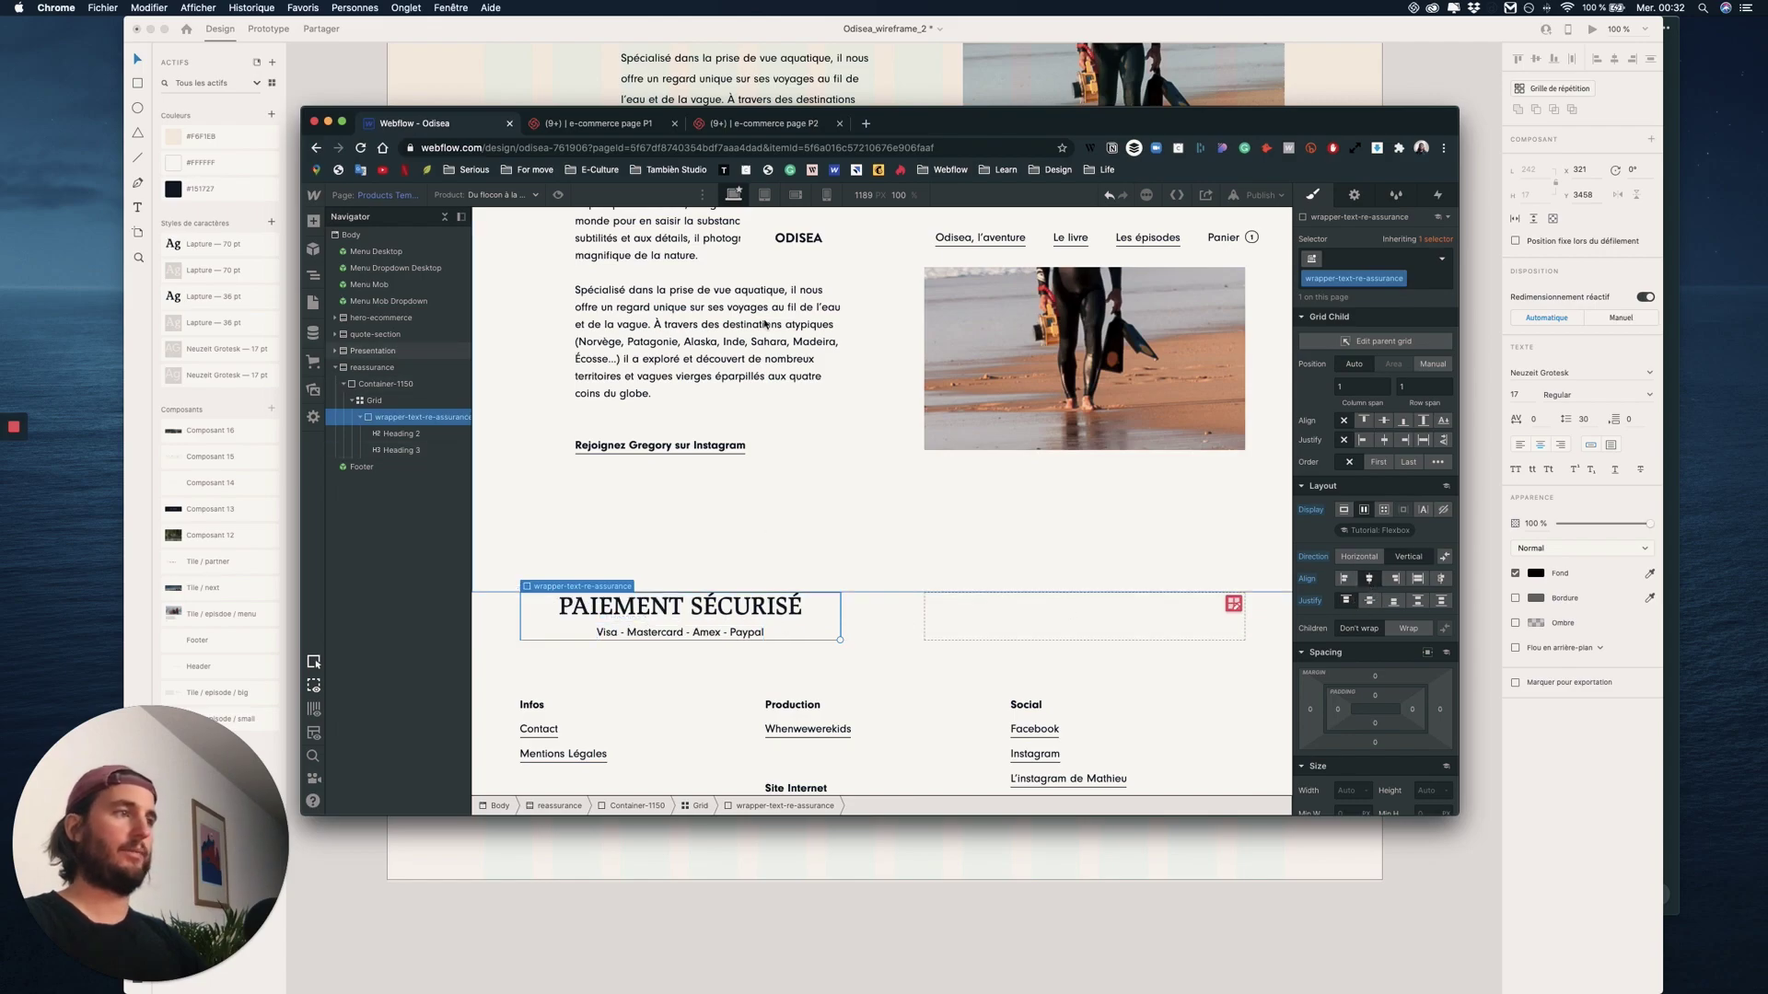
- Duplicate the payment wrapper into the grid's second cell and set the copy's H2 to the wireframe's delivery title, Delais LIVRAISON
{"action": "key", "text": "super+v"}
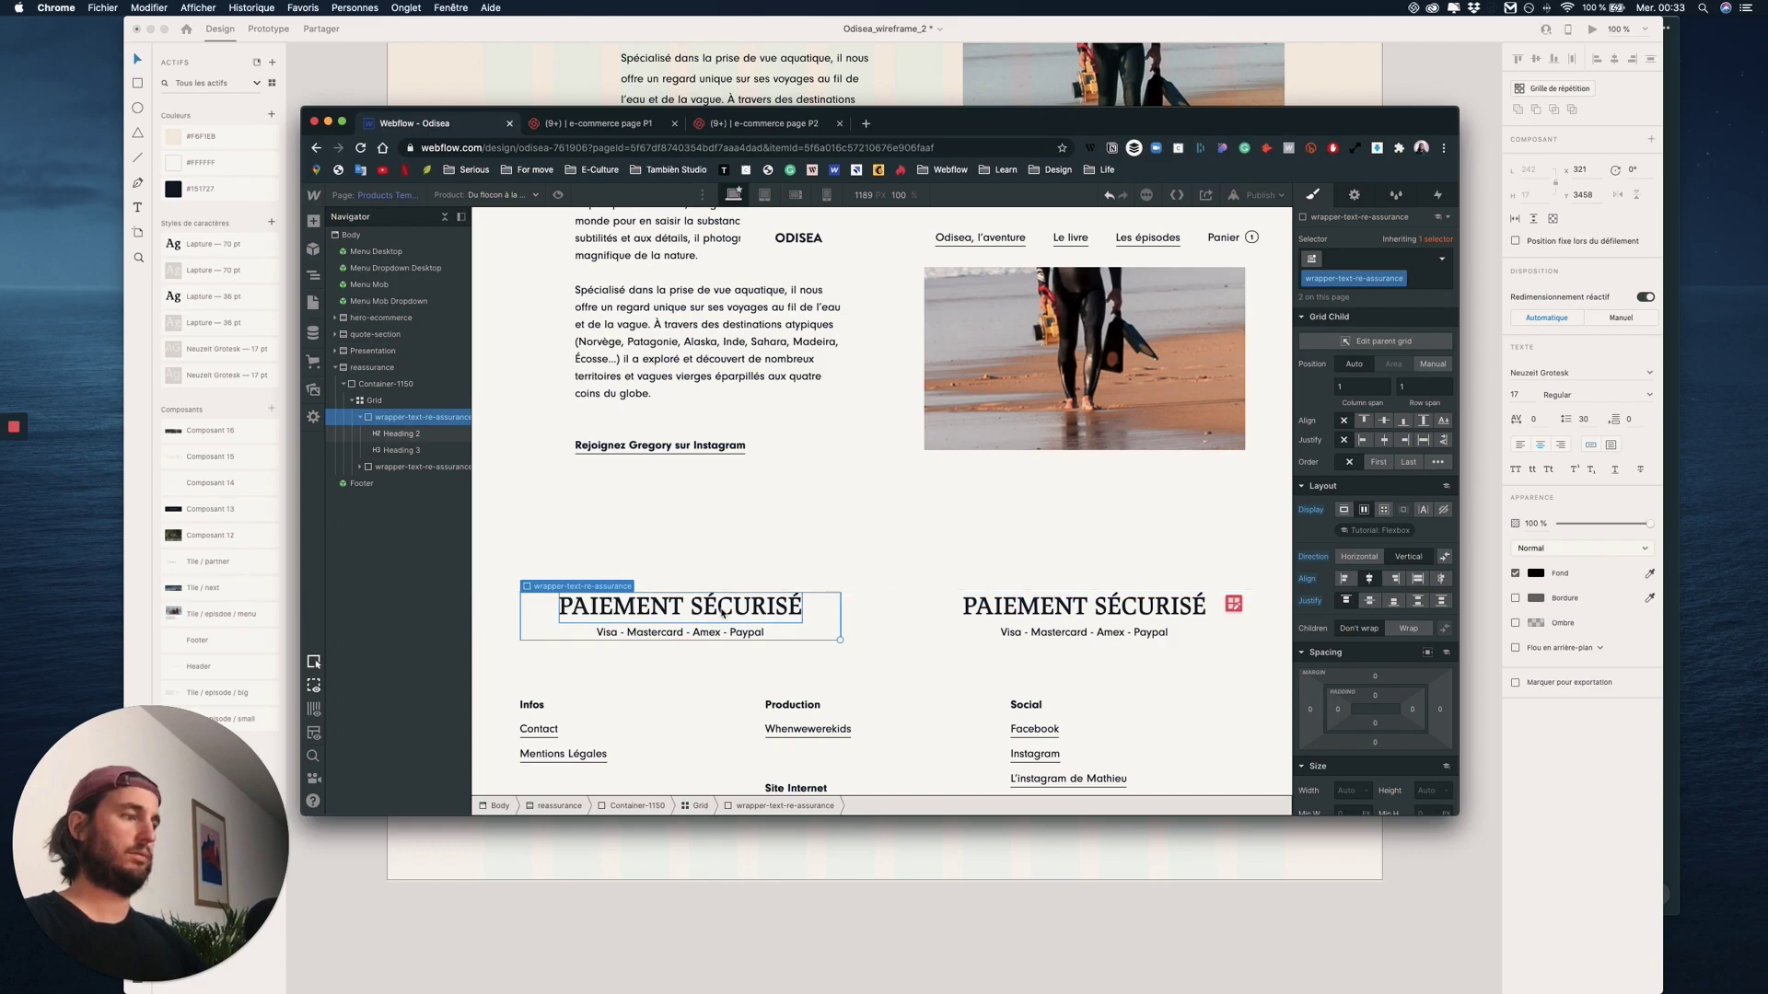
{"action": "key", "text": "ctrl+Up"}
{"action": "left_click", "coordinate": [682, 653]}
{"action": "double_click", "coordinate": [1082, 493]}
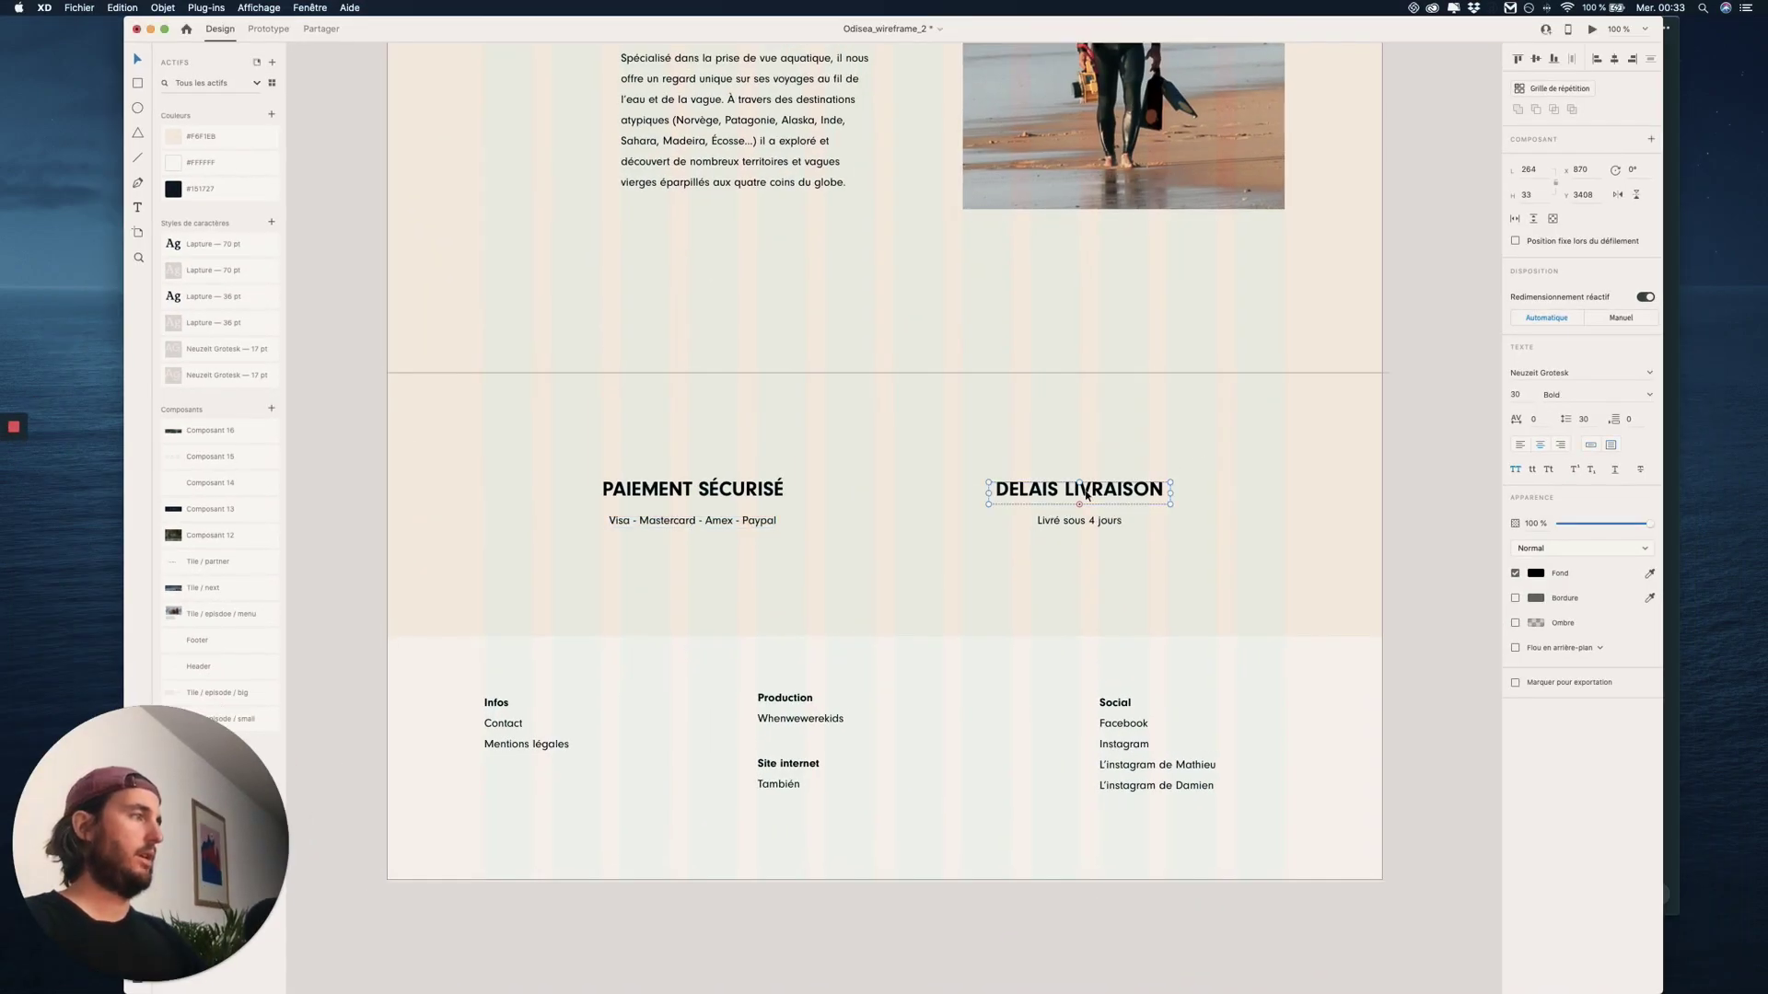
{"action": "double_click", "coordinate": [1087, 489]}
{"action": "key", "text": "ctrl+Up"}
{"action": "left_click", "coordinate": [1197, 277]}
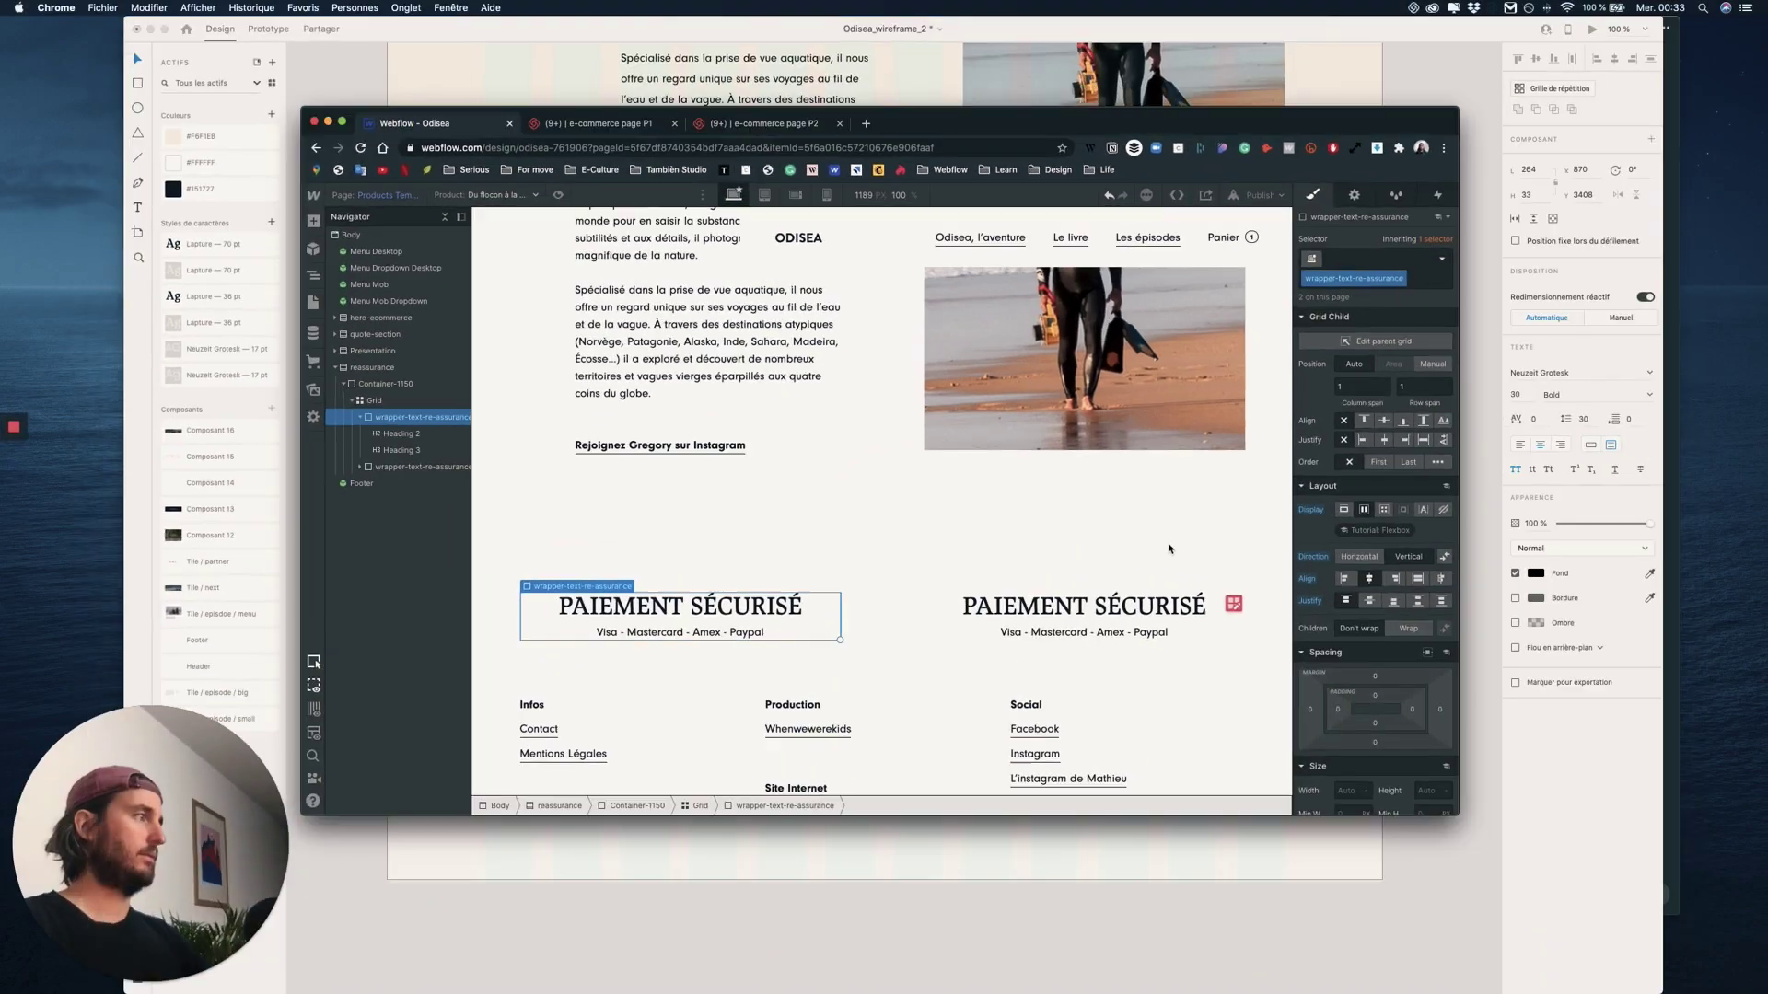
{"action": "left_click", "coordinate": [1125, 603]}
{"action": "double_click", "coordinate": [1125, 603]}
{"action": "type", "text": "Delais LIVRAISON"}
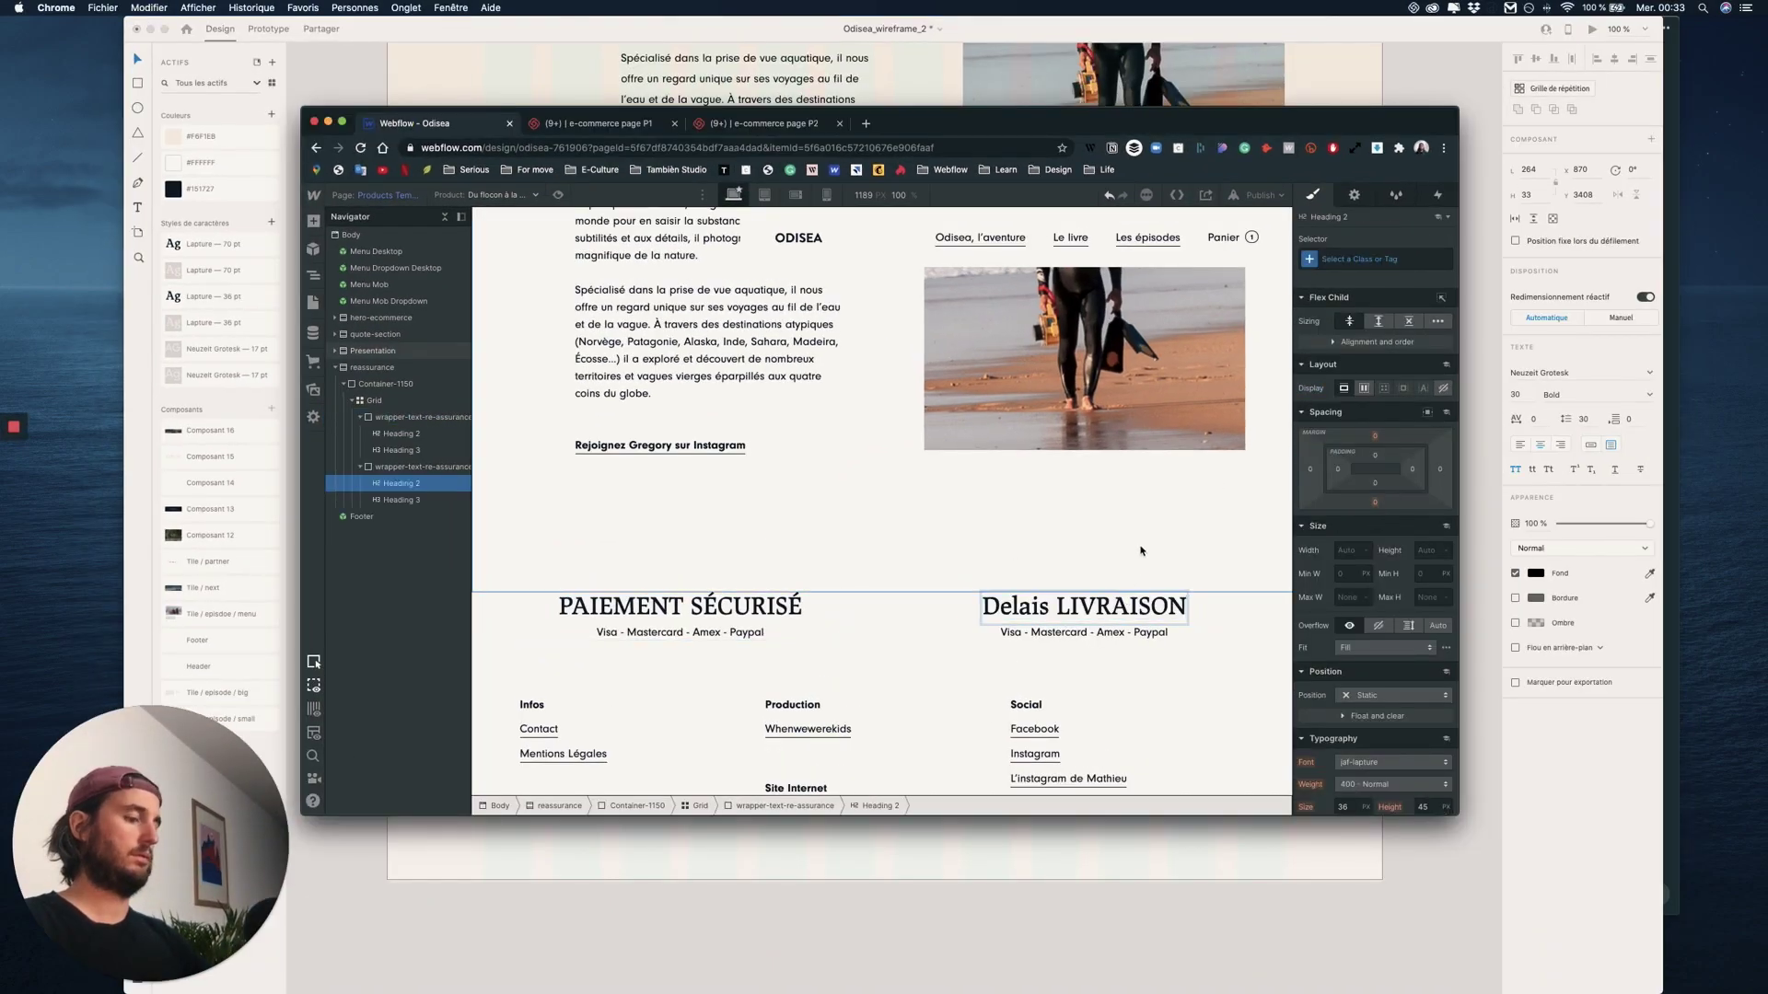
- Take the delivery time line from the XD wireframe and set the delivery block's H3 text in Webflow to Livré sous 4 jours
{"action": "key", "text": "ctrl+Up"}
{"action": "left_click", "coordinate": [829, 626]}
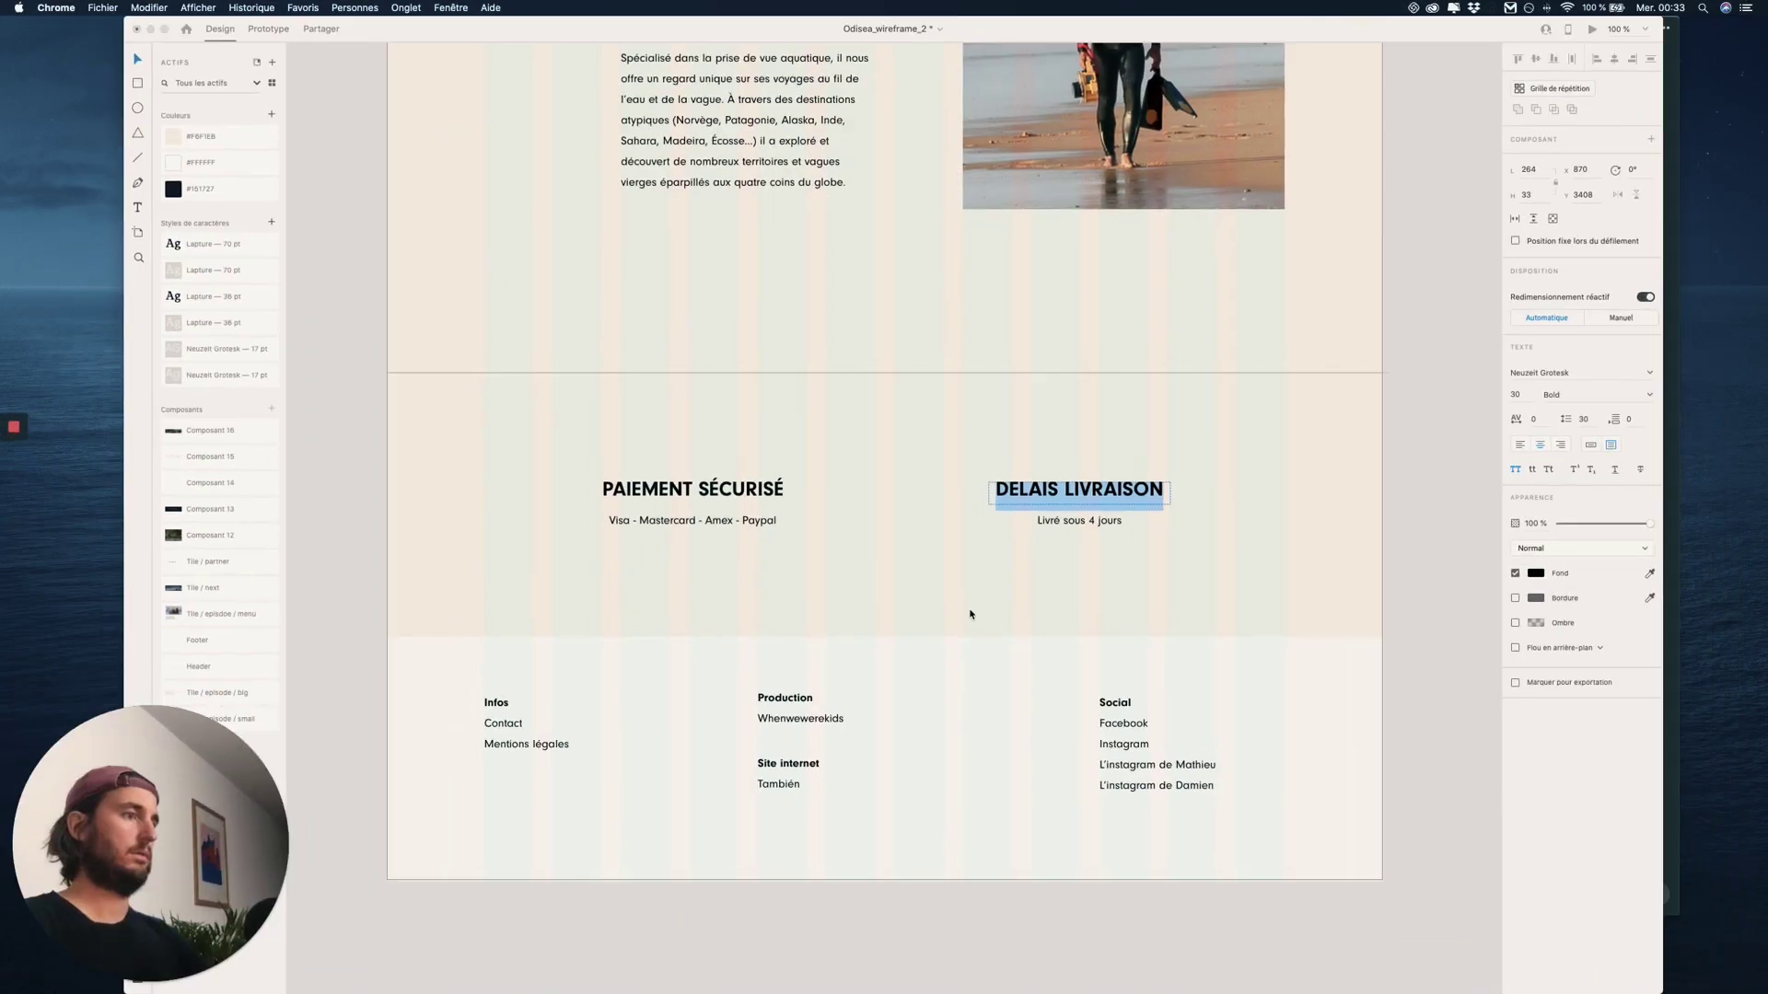
{"action": "key", "text": "Escape"}
{"action": "double_click", "coordinate": [1078, 522]}
{"action": "key", "text": "ctrl+c"}
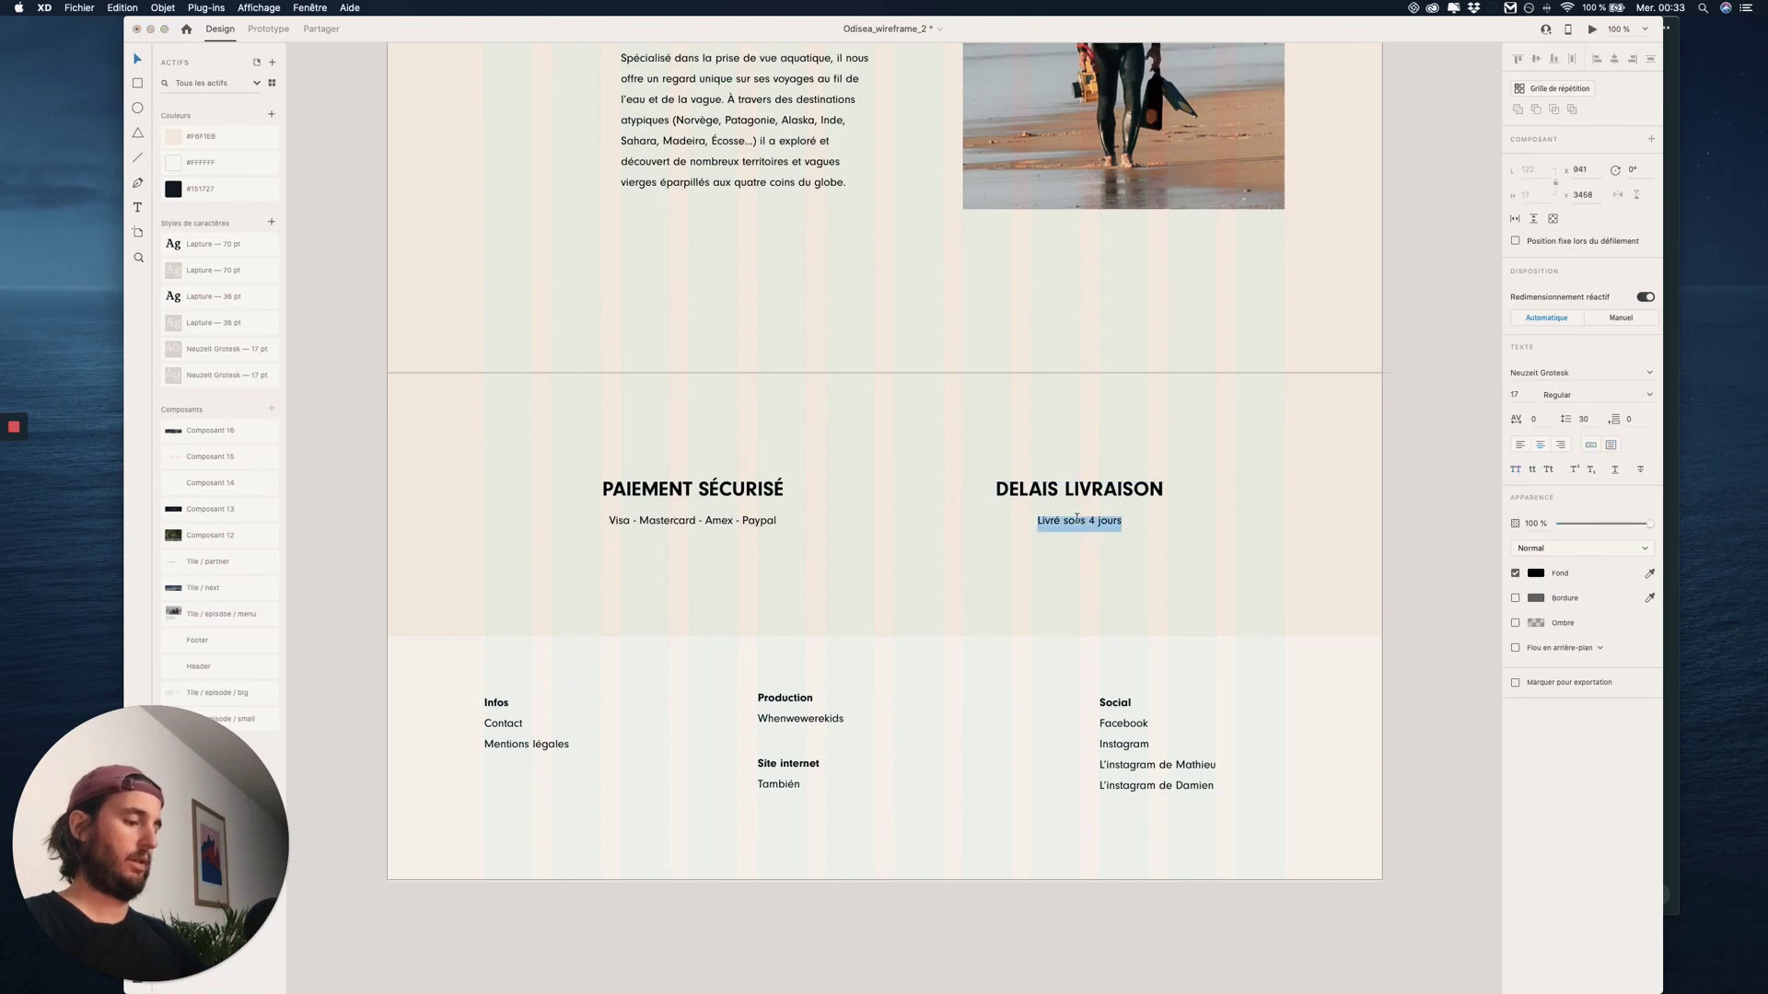
{"action": "key", "text": "ctrl+Up"}
{"action": "left_click", "coordinate": [1198, 414]}
{"action": "left_click", "coordinate": [1061, 639]}
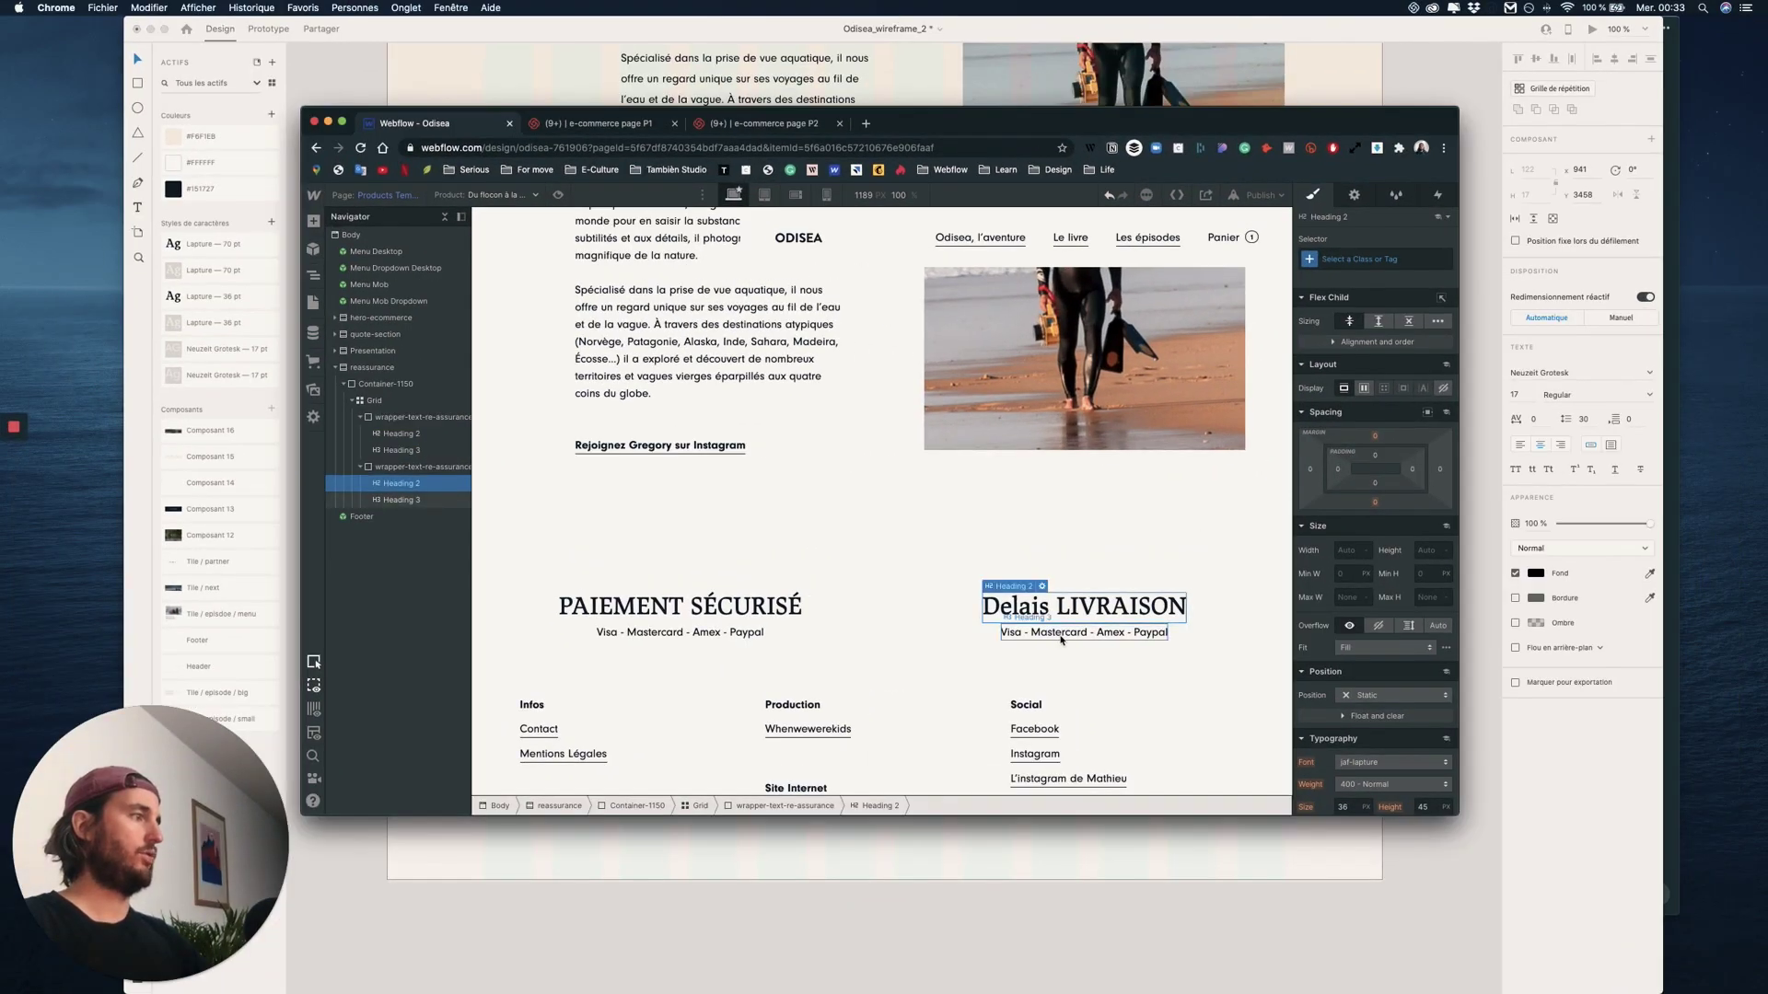
{"action": "double_click", "coordinate": [1060, 639]}
{"action": "key", "text": "ctrl+v"}
{"action": "left_click", "coordinate": [833, 658]}
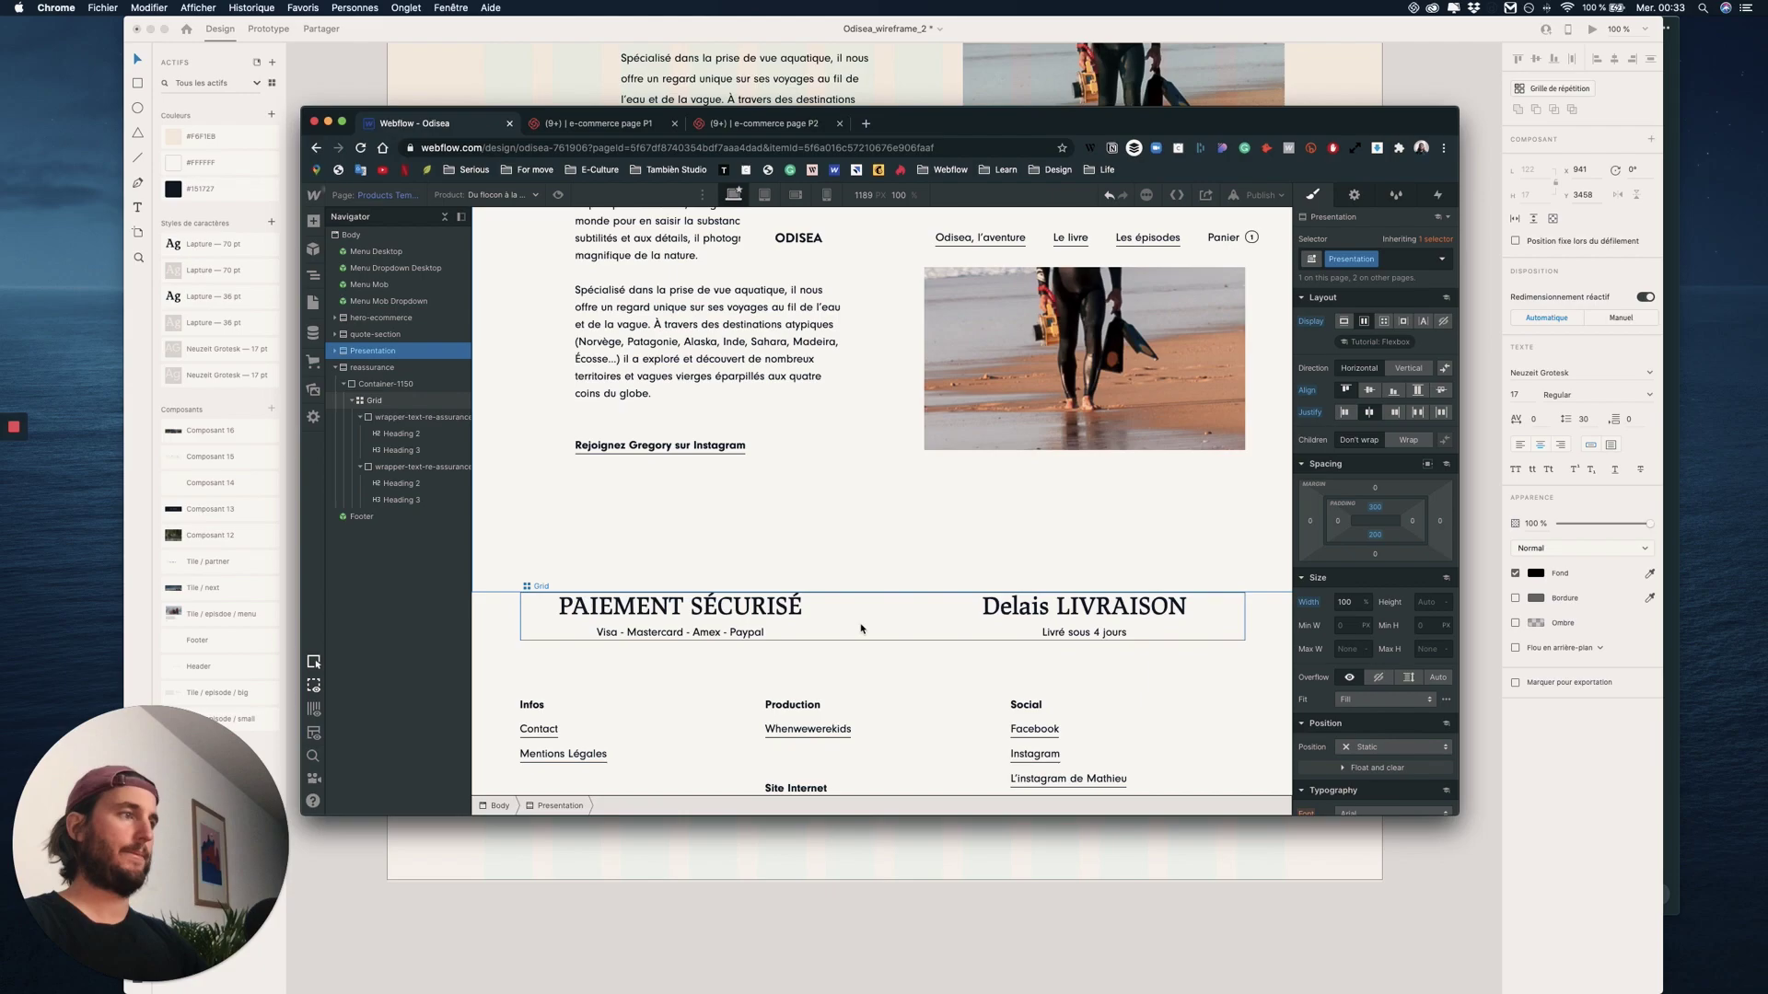
{"action": "left_click", "coordinate": [1262, 617]}
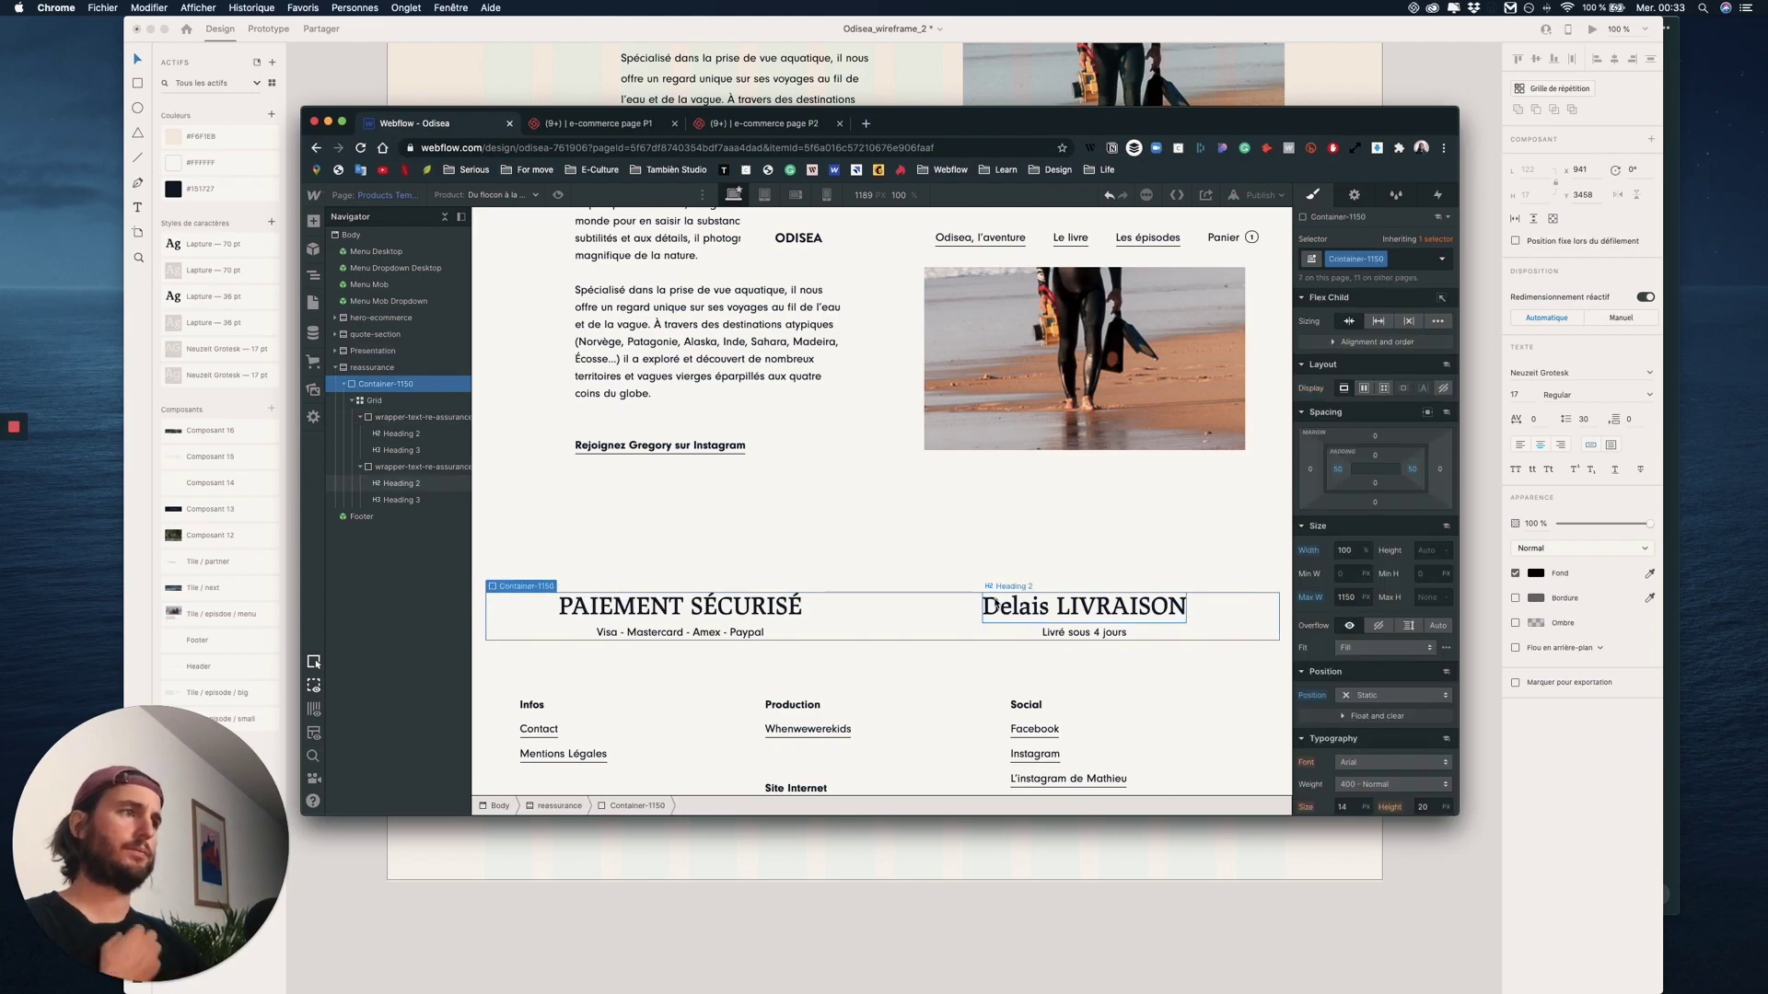
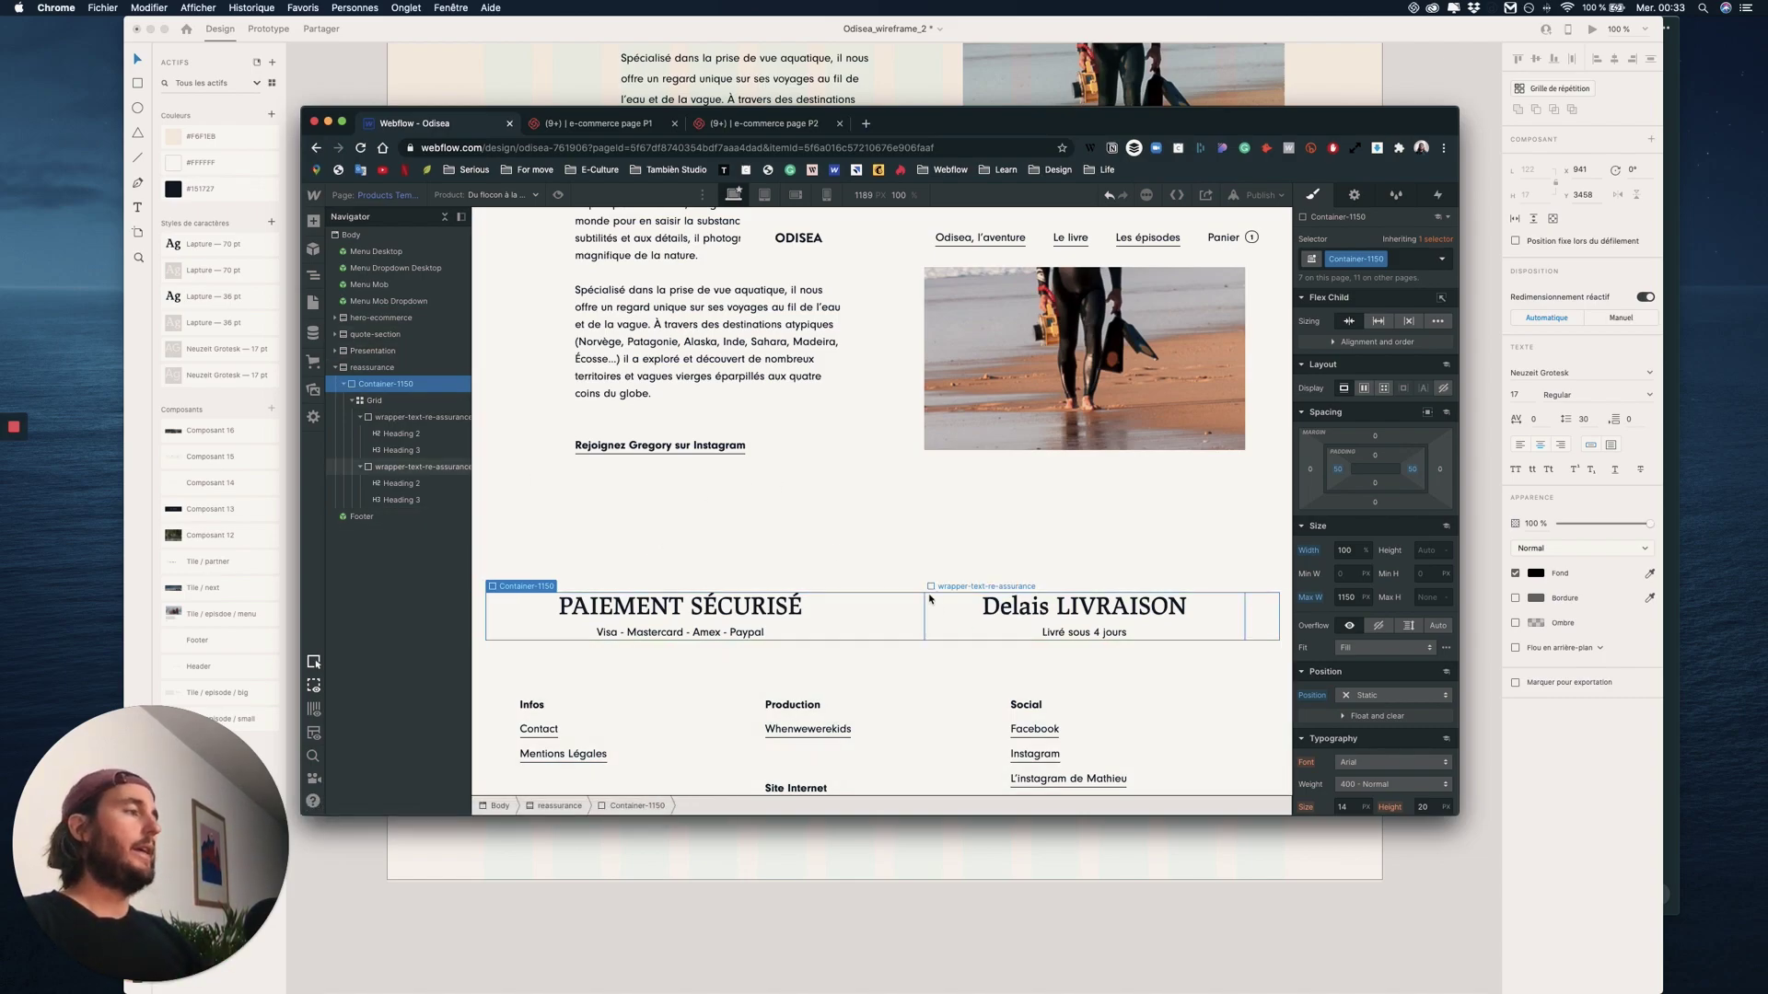
- Correct the first word of the delivery block's H2 so the title reads DÉLAIS LIVRAISON
{"action": "double_click", "coordinate": [1009, 608]}
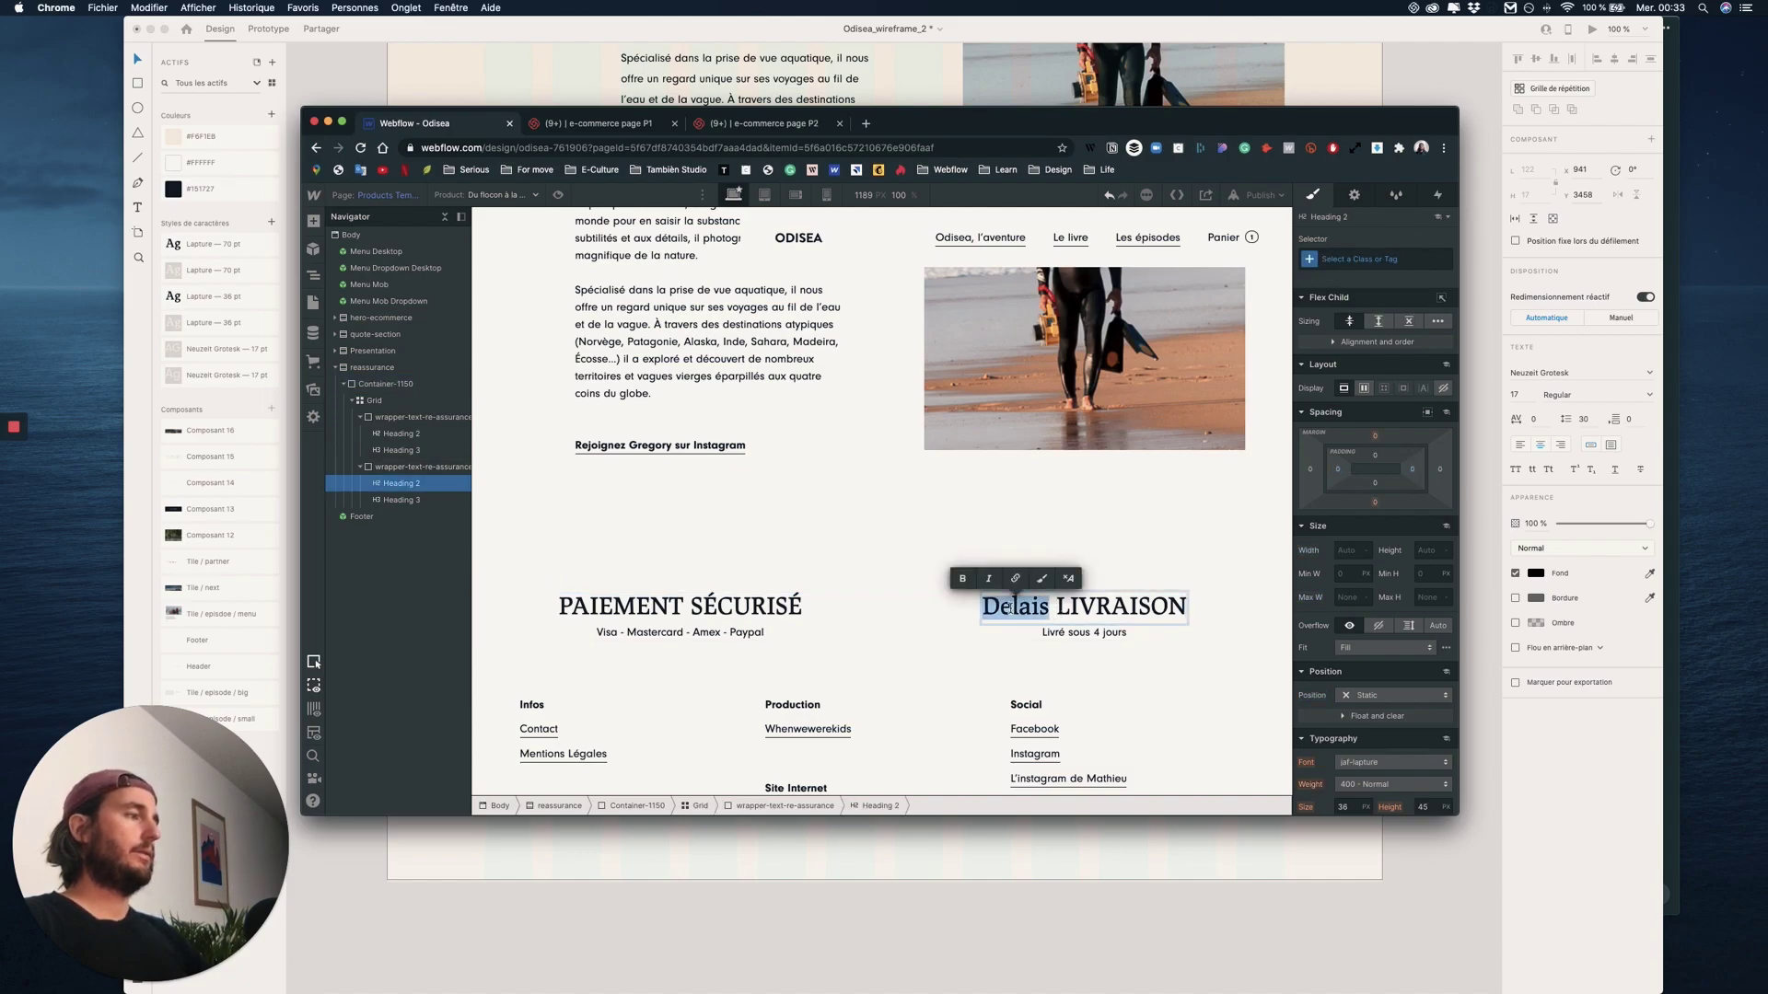
{"action": "type", "text": "DE"}
{"action": "key", "text": "BackSpace"}
{"action": "key", "text": "BackSpace"}
{"action": "type", "text": "délais"}
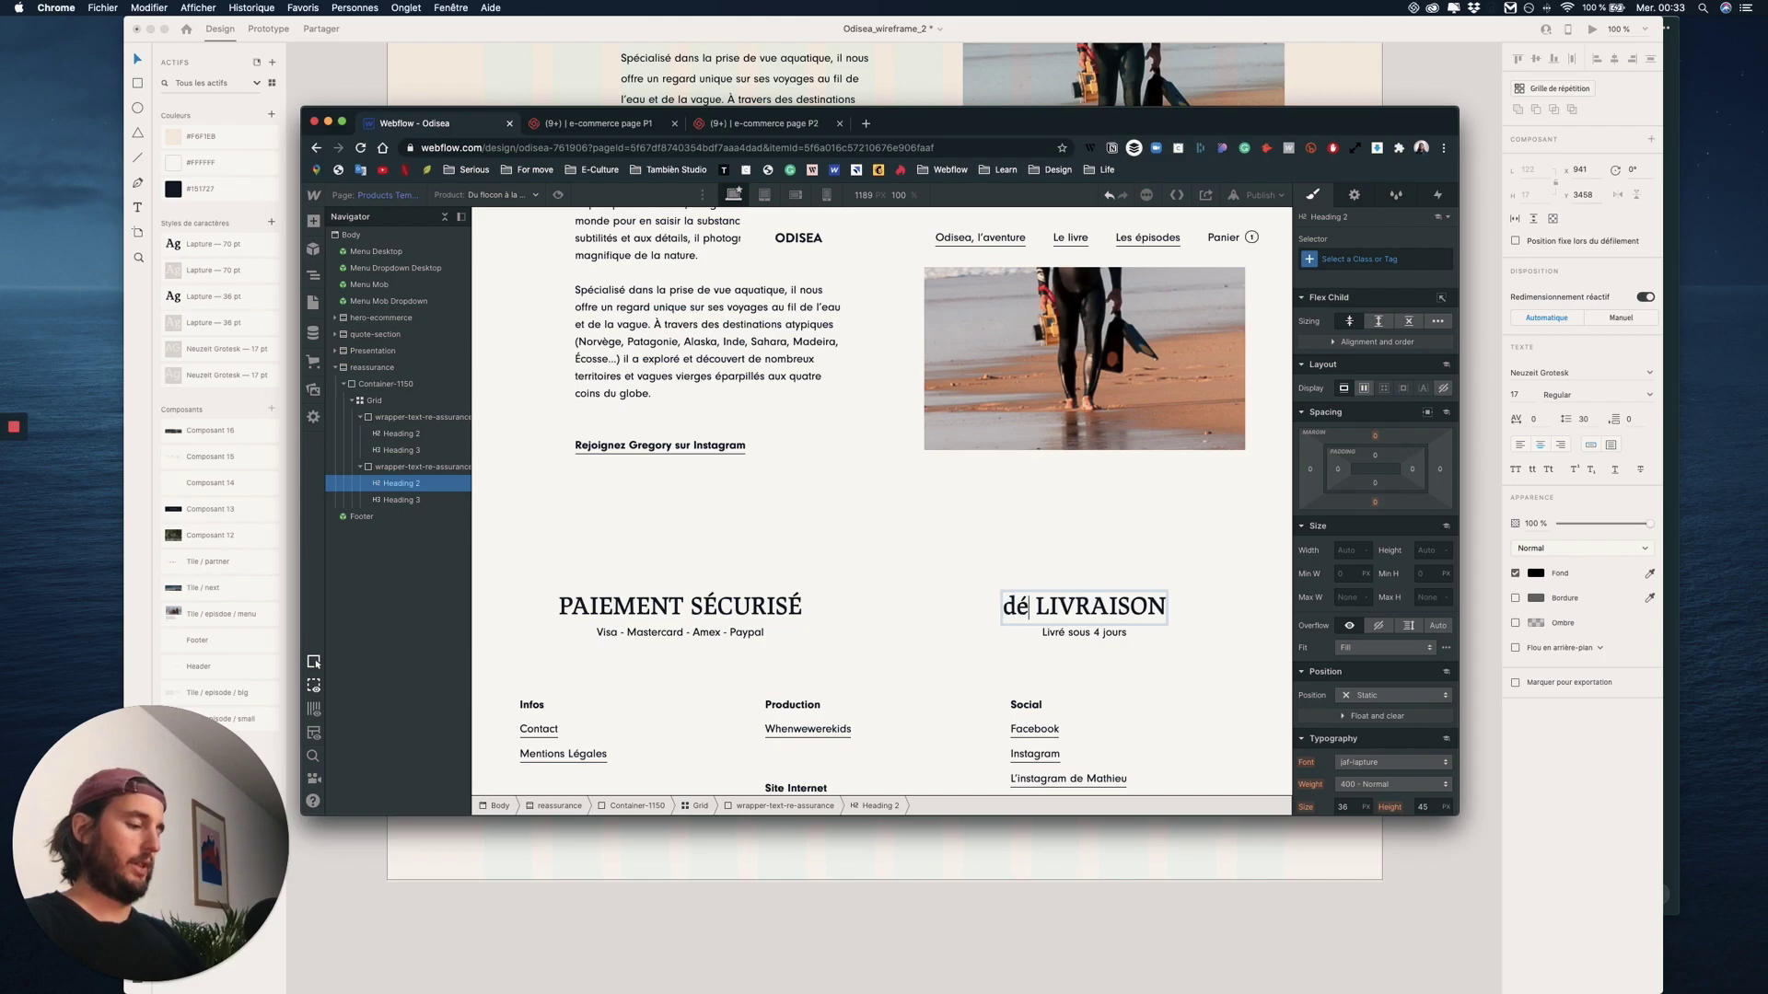
{"action": "key", "text": "BackSpace"}
{"action": "key", "text": "BackSpace"}
{"action": "key", "text": "BackSpace"}
{"action": "key", "text": "BackSpace"}
{"action": "key", "text": "BackSpace"}
{"action": "key", "text": "BackSpace"}
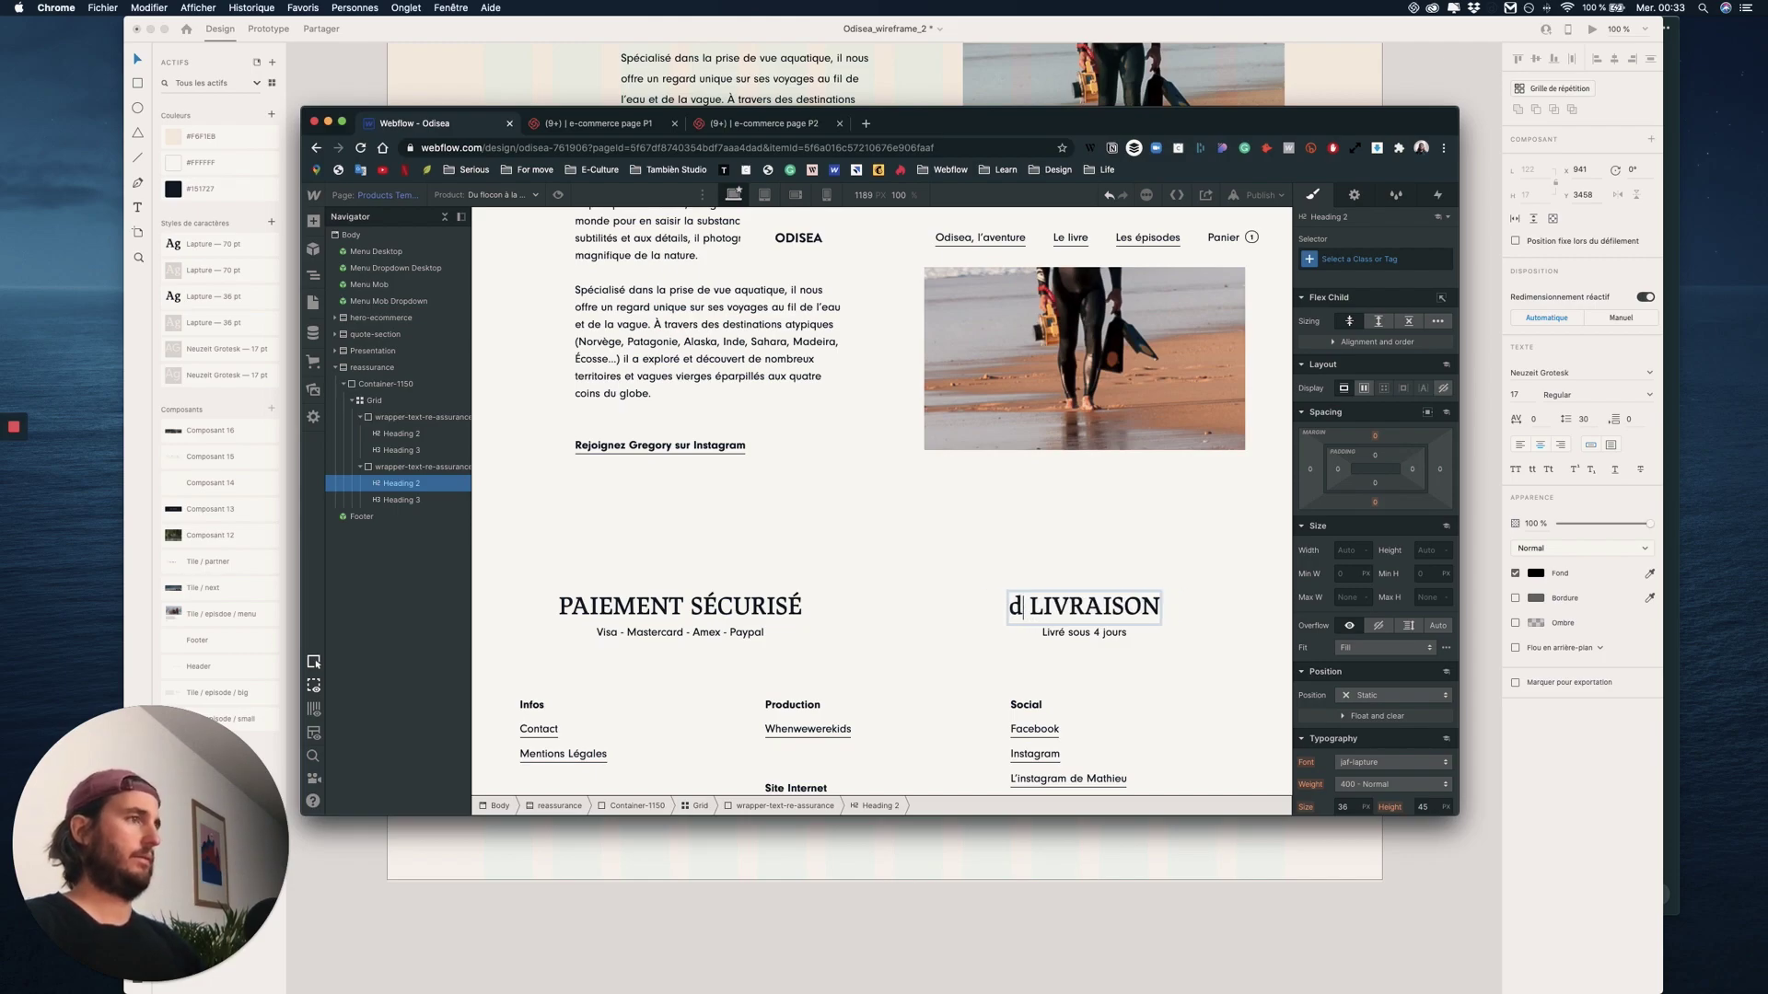
{"action": "type", "text": "délais"}
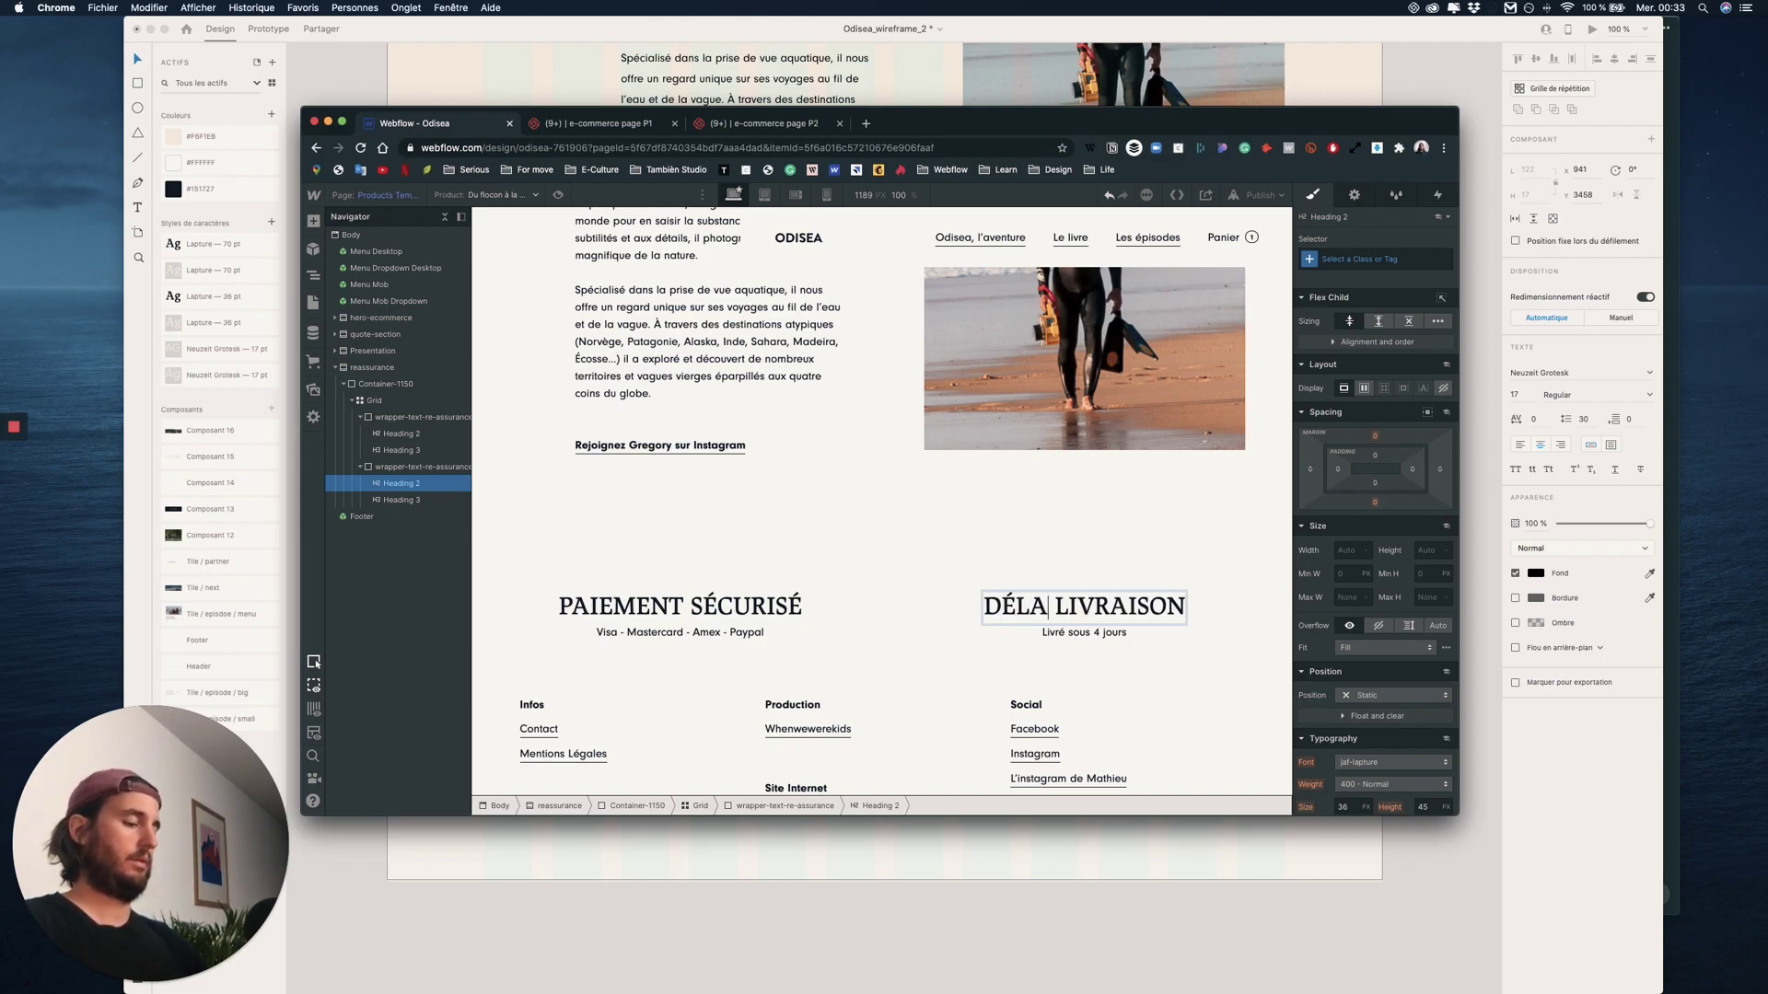
{"action": "left_click", "coordinate": [1061, 554]}
- Compare the presentation, reassurance and footer sections of the Webflow page with the product page wireframe in Adobe XD
{"action": "scroll", "coordinate": [1063, 556], "scroll_direction": "up", "scroll_amount": 17}
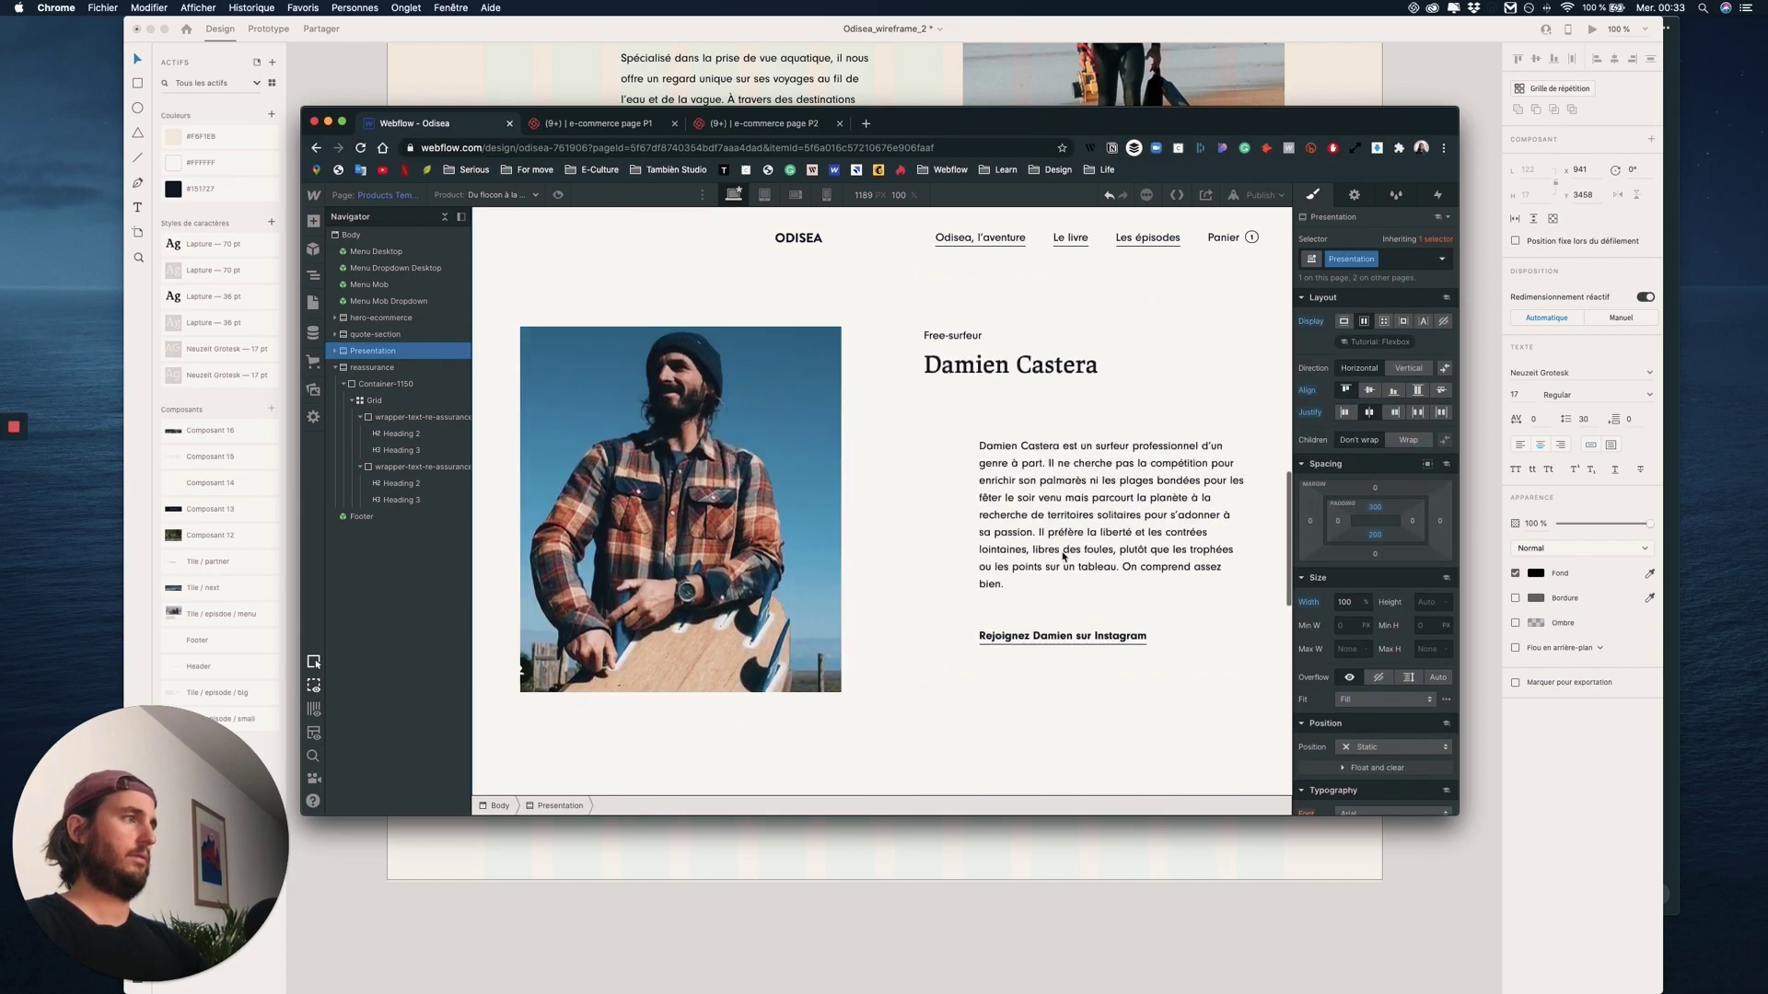
{"action": "scroll", "coordinate": [1063, 557], "scroll_direction": "up", "scroll_amount": 5}
{"action": "scroll", "coordinate": [836, 590], "scroll_direction": "down", "scroll_amount": 20}
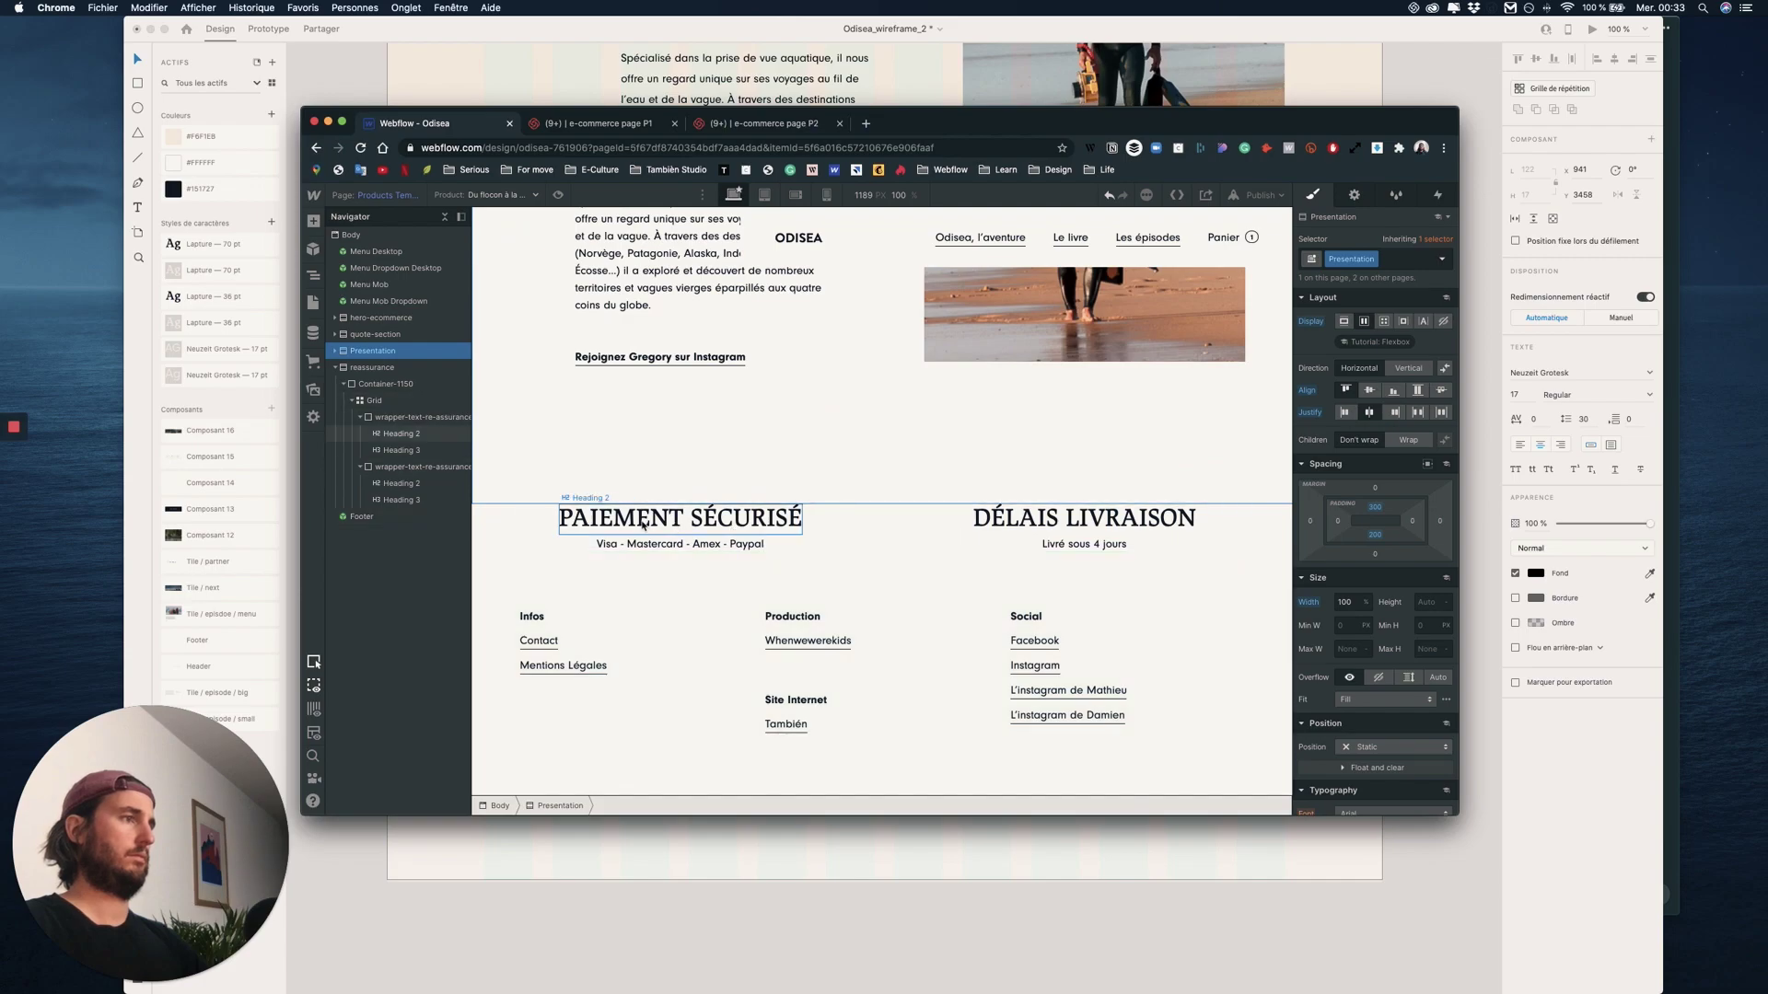
{"action": "left_click", "coordinate": [643, 525]}
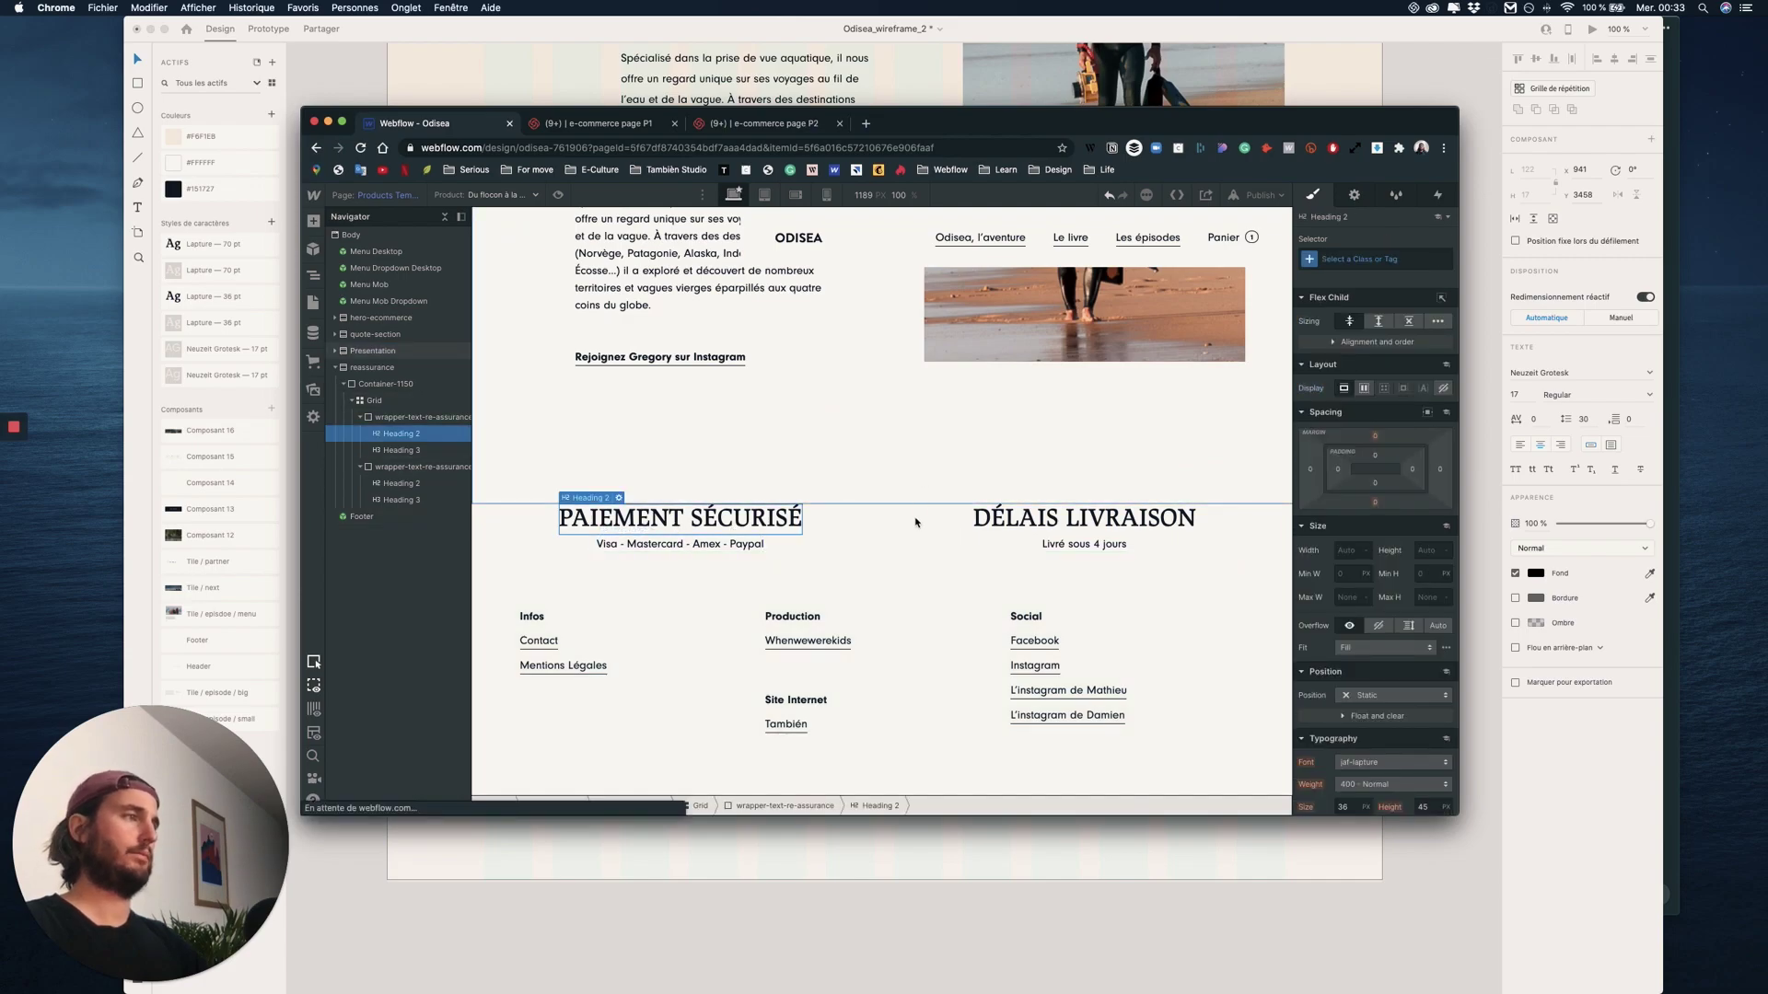
{"action": "scroll", "coordinate": [917, 521], "scroll_direction": "up", "scroll_amount": 4}
{"action": "scroll", "coordinate": [1024, 544], "scroll_direction": "down", "scroll_amount": 4}
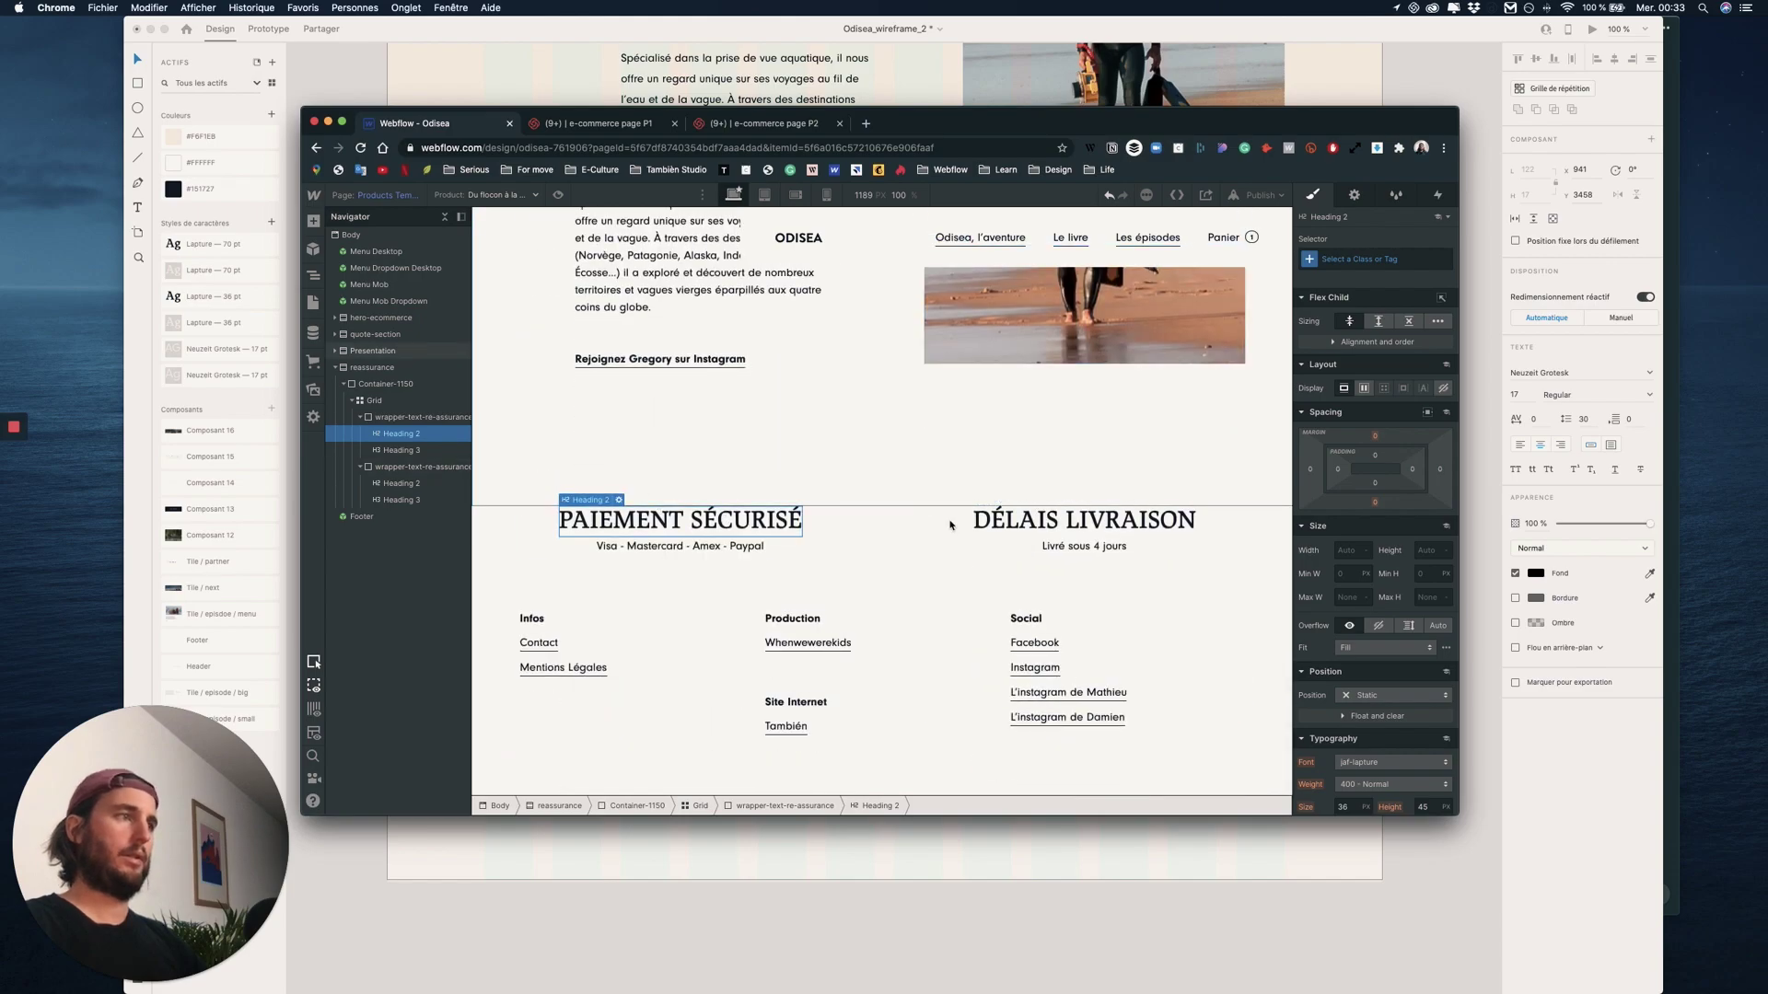
{"action": "key", "text": "ctrl+Up"}
{"action": "left_click", "coordinate": [930, 445]}
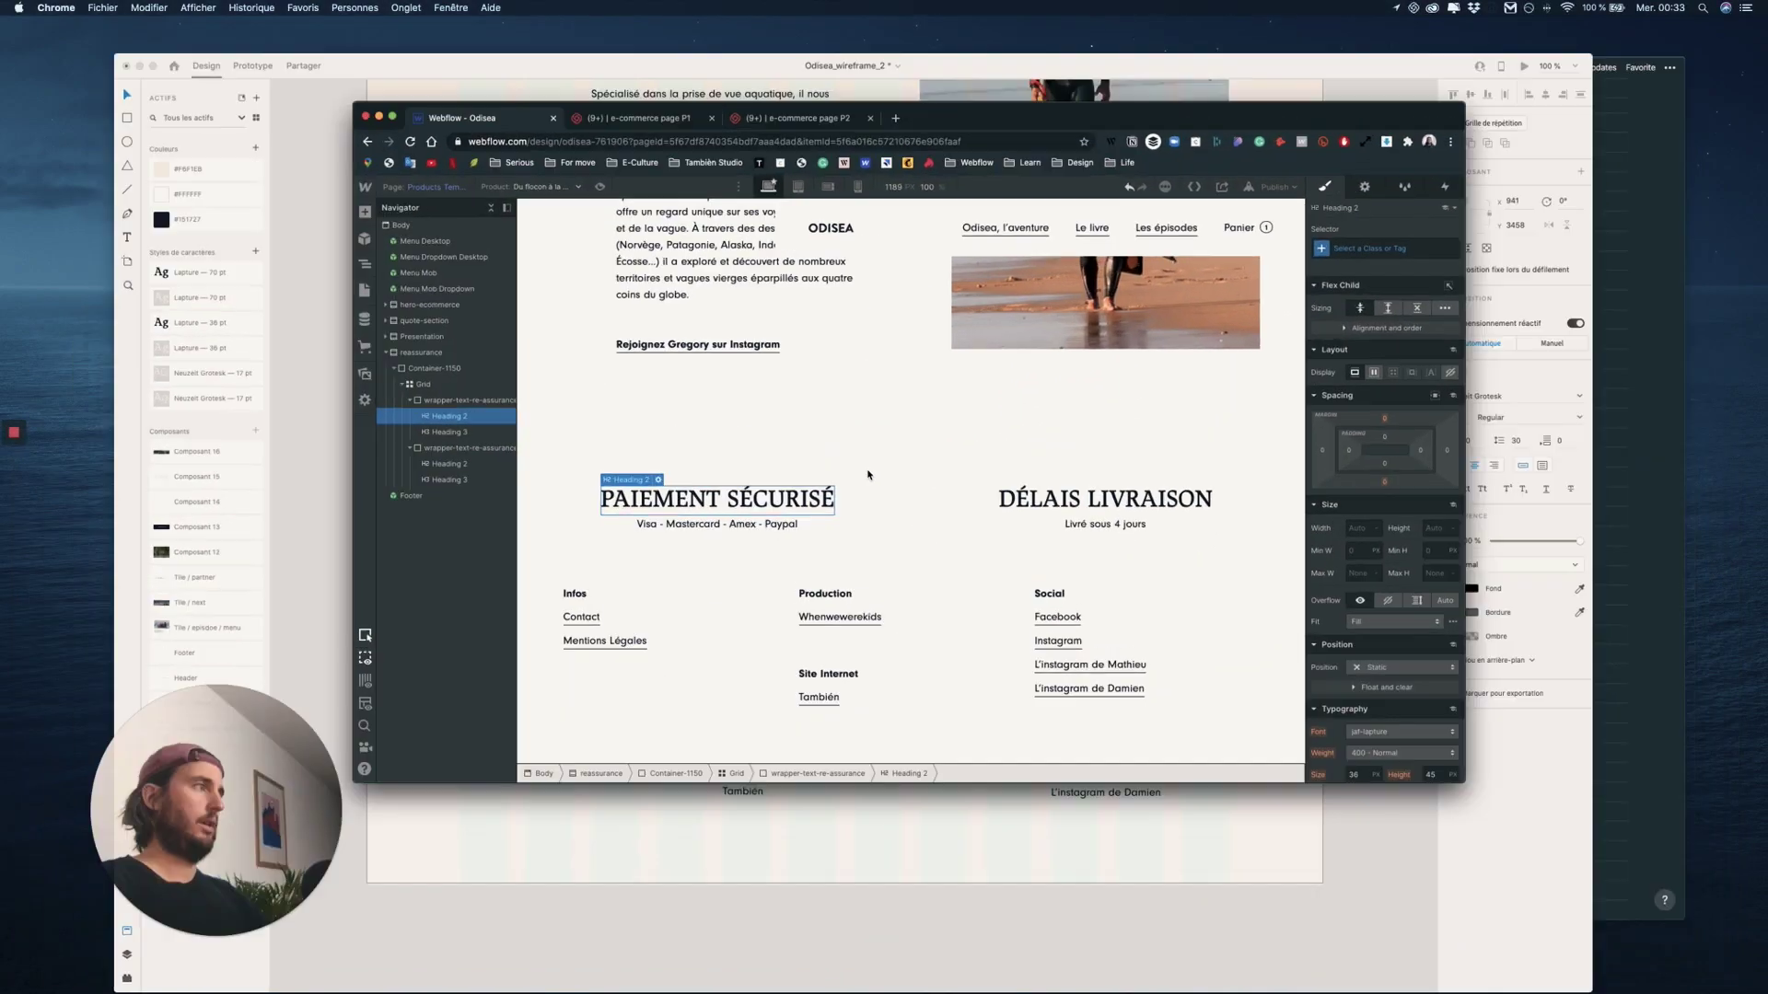
{"action": "key", "text": "ctrl+Up"}
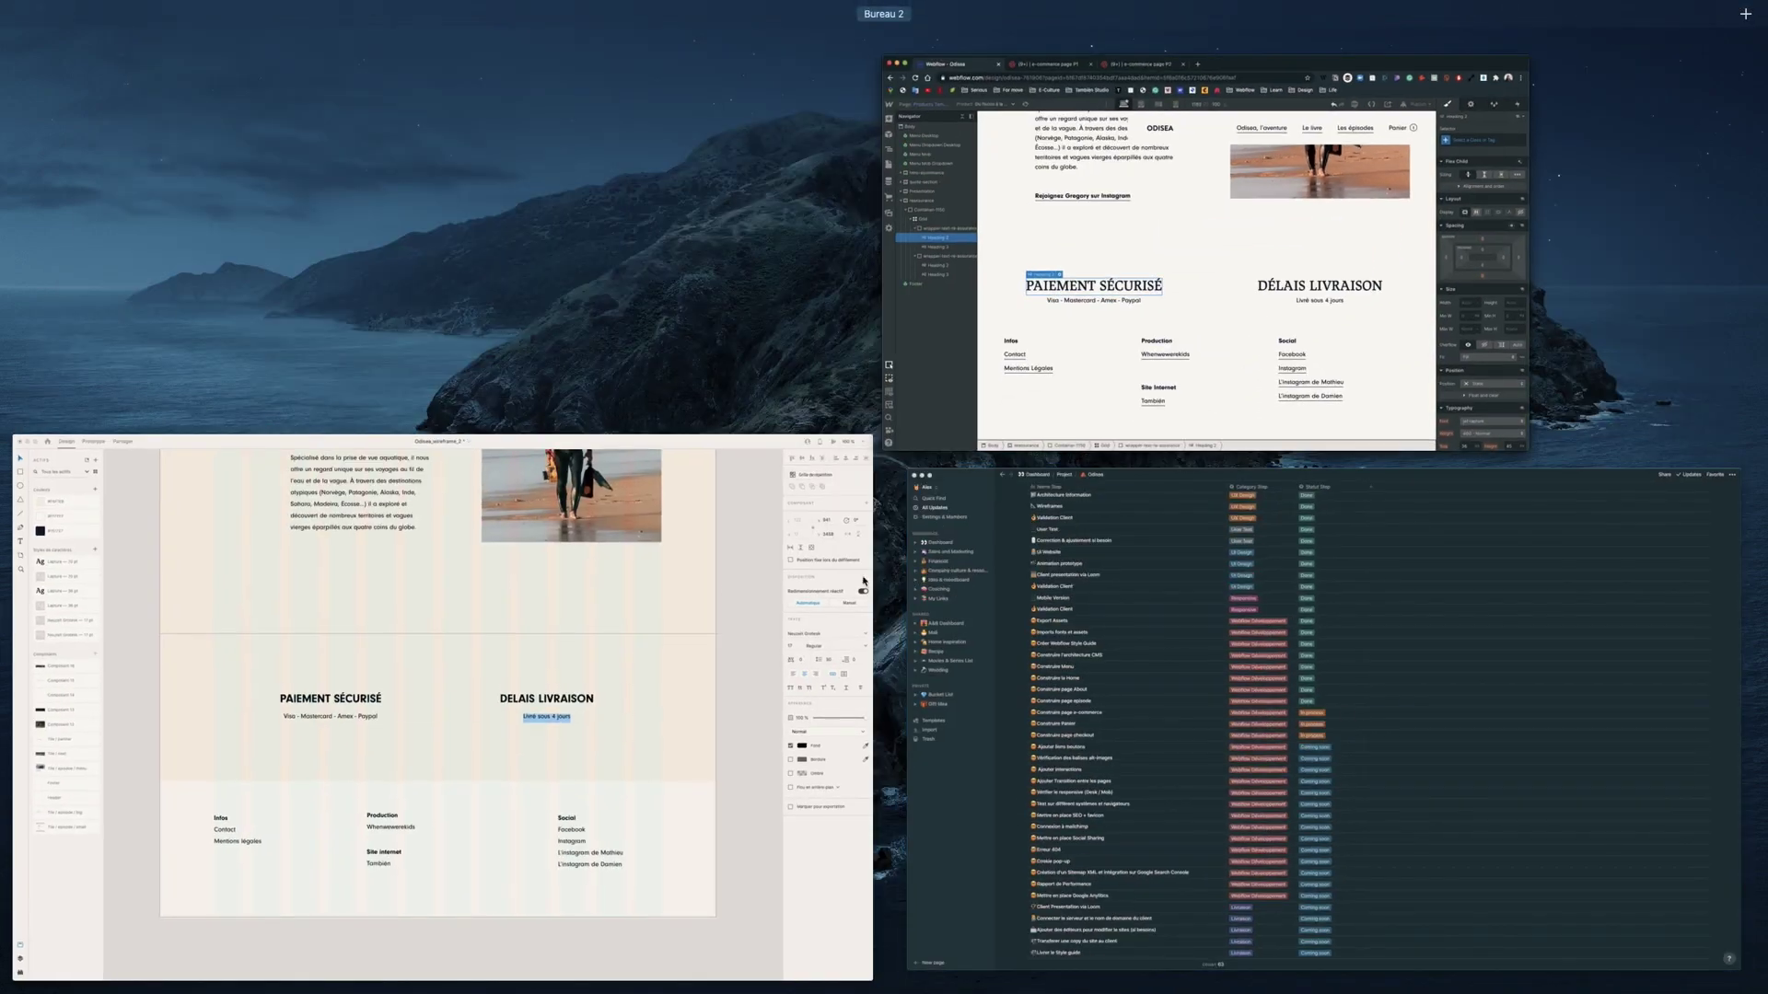
{"action": "left_click", "coordinate": [700, 613]}
{"action": "key", "text": "Escape"}
{"action": "key", "text": "super+minus"}
{"action": "key", "text": "super+minus"}
{"action": "key", "text": "super+minus"}
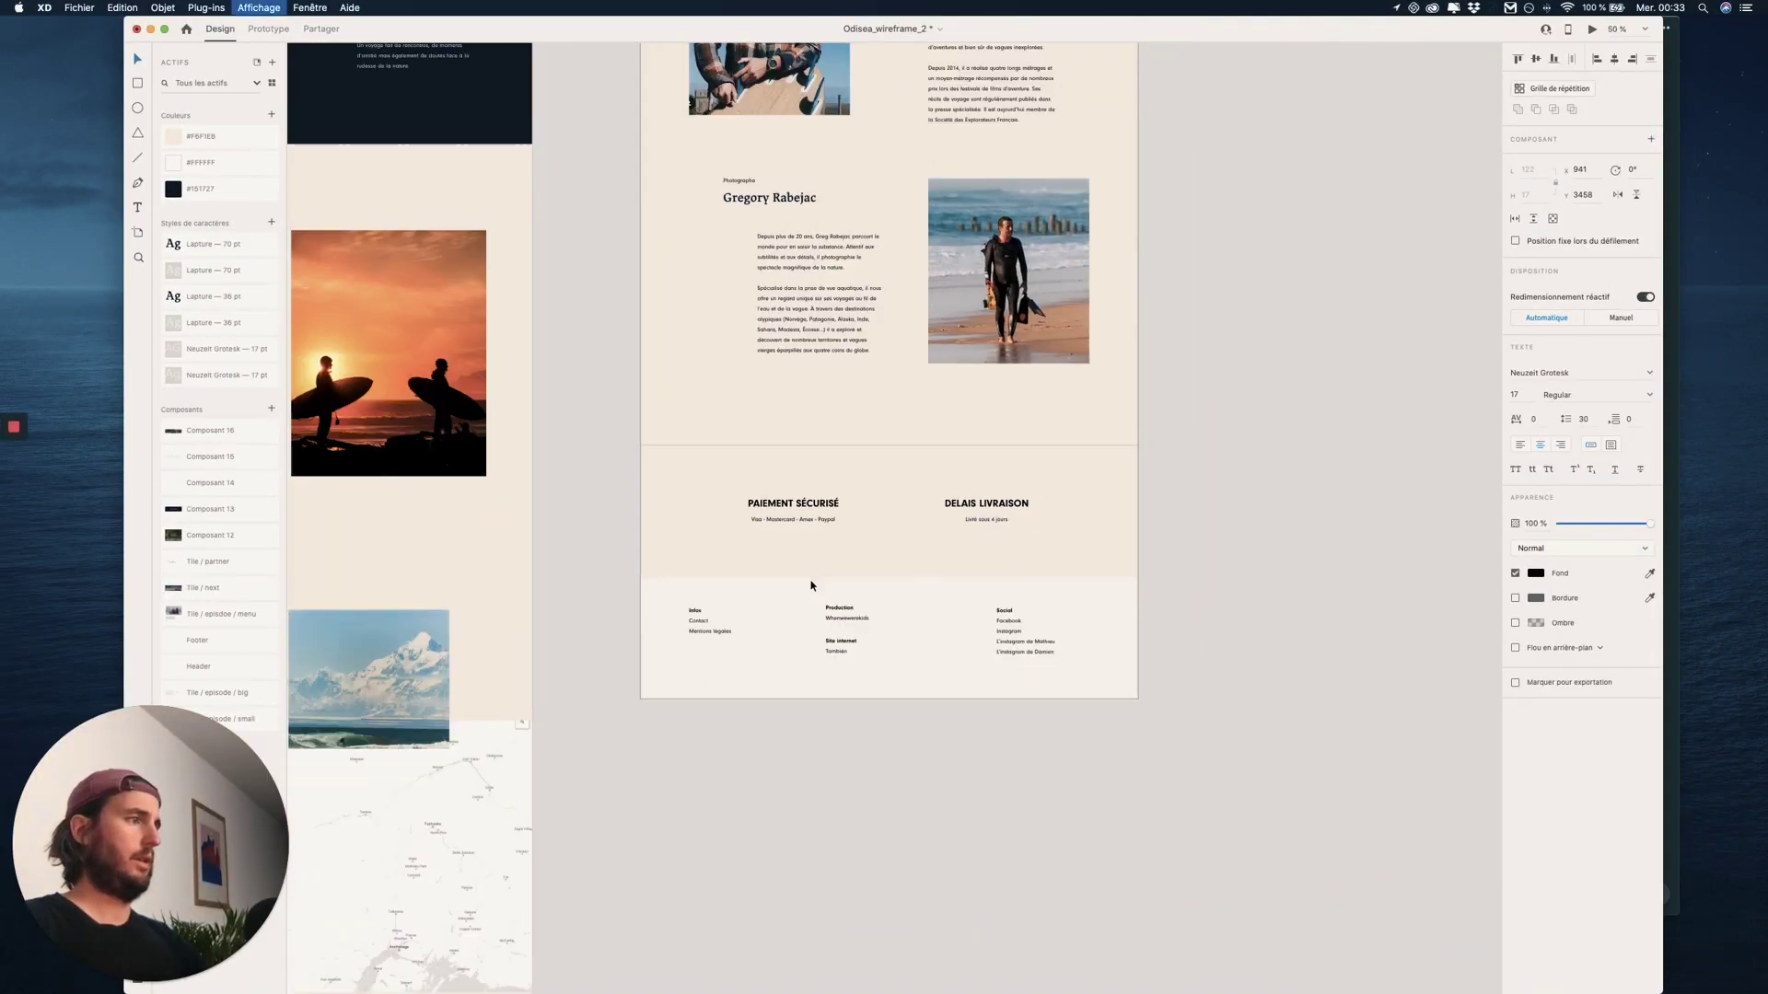
{"action": "mouse_move", "coordinate": [757, 726]}
{"action": "left_mouse_down"}
{"action": "mouse_move", "coordinate": [931, 353]}
{"action": "mouse_move", "coordinate": [824, 670]}
{"action": "mouse_move", "coordinate": [741, 750]}
{"action": "left_mouse_up"}
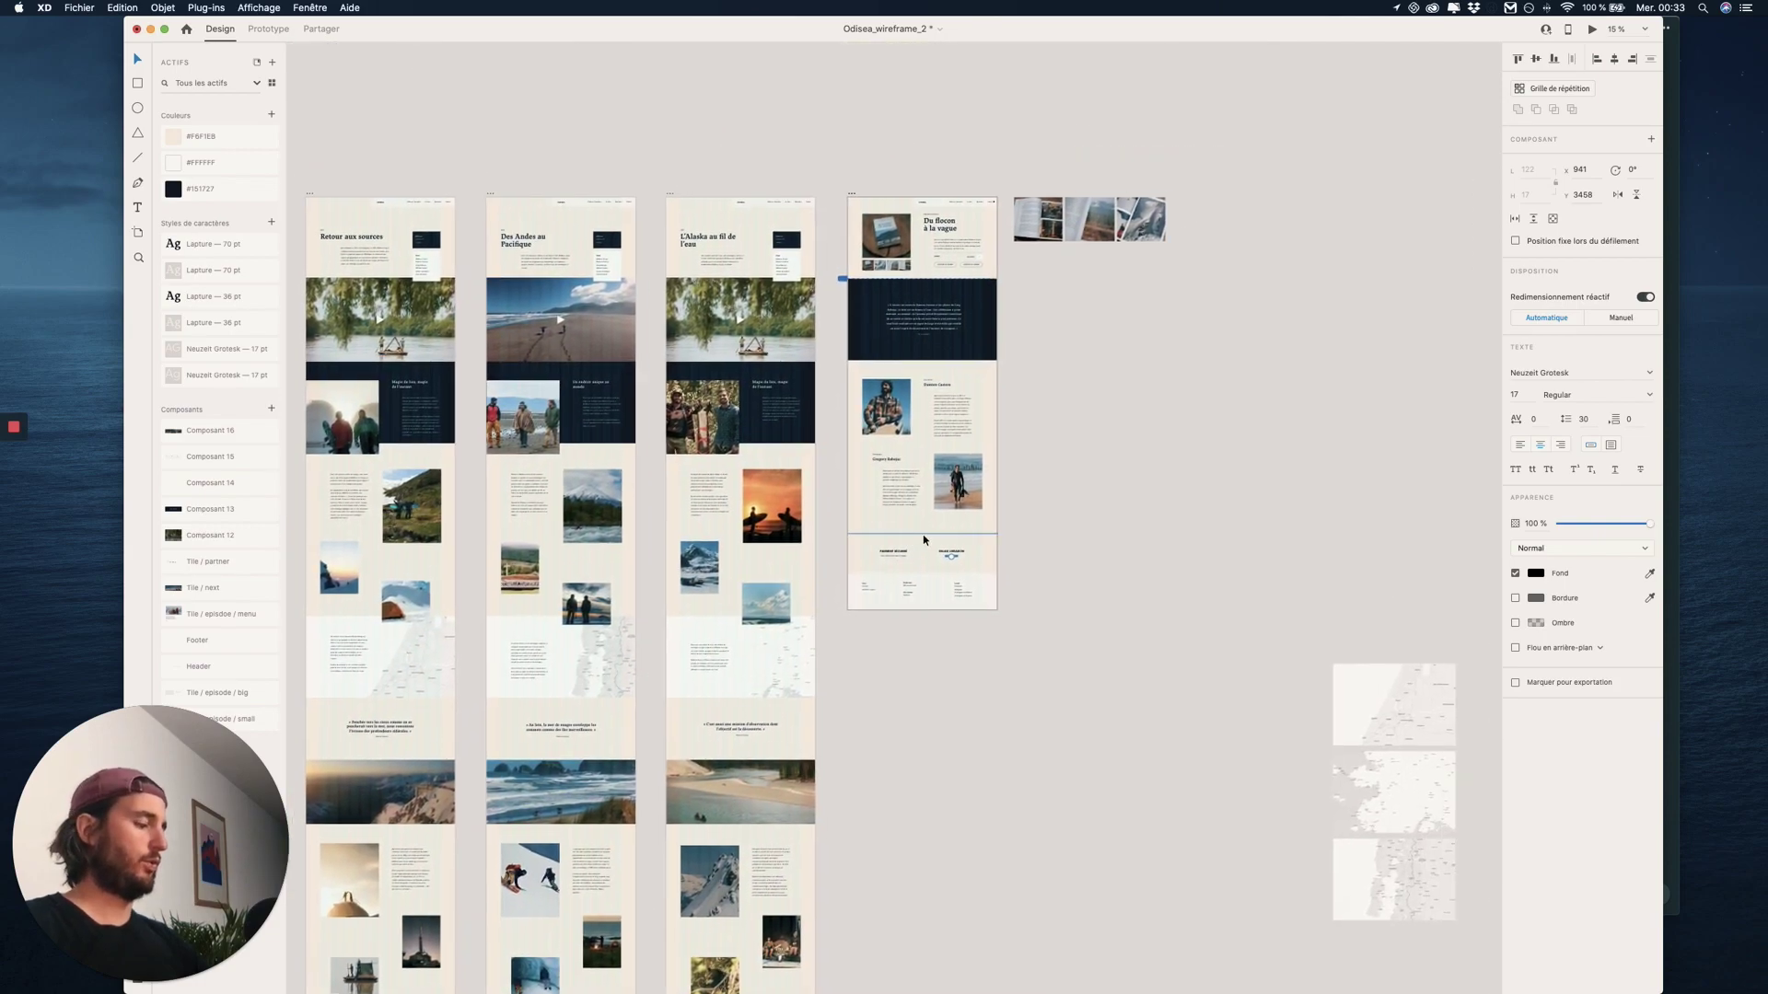
{"action": "key", "text": "super+plus"}
{"action": "key", "text": "super+plus"}
{"action": "key", "text": "super+plus"}
{"action": "left_click_drag", "start_coordinate": [924, 534], "coordinate": [774, 327]}
{"action": "left_click", "coordinate": [921, 652]}
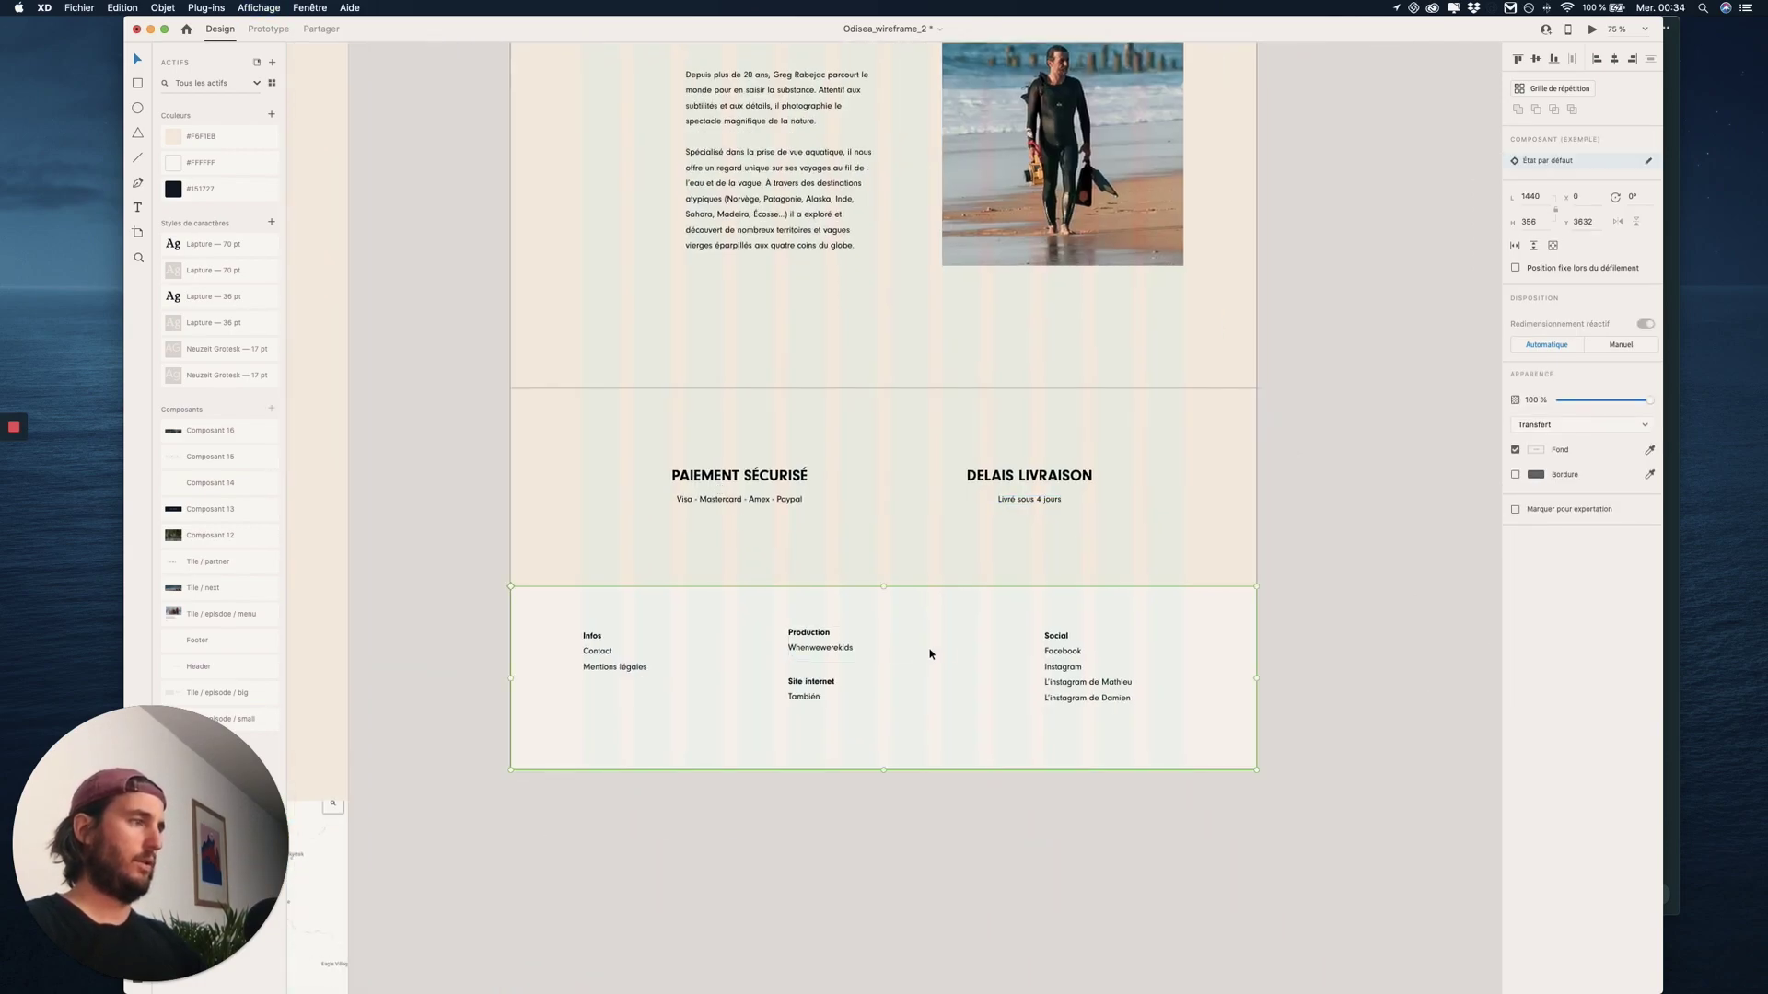
- Return to Webflow, open the Footer symbol for editing and set the footer's background color to the white #ffffff swatch
{"action": "key", "text": "ctrl+Up"}
{"action": "left_click", "coordinate": [1207, 400]}
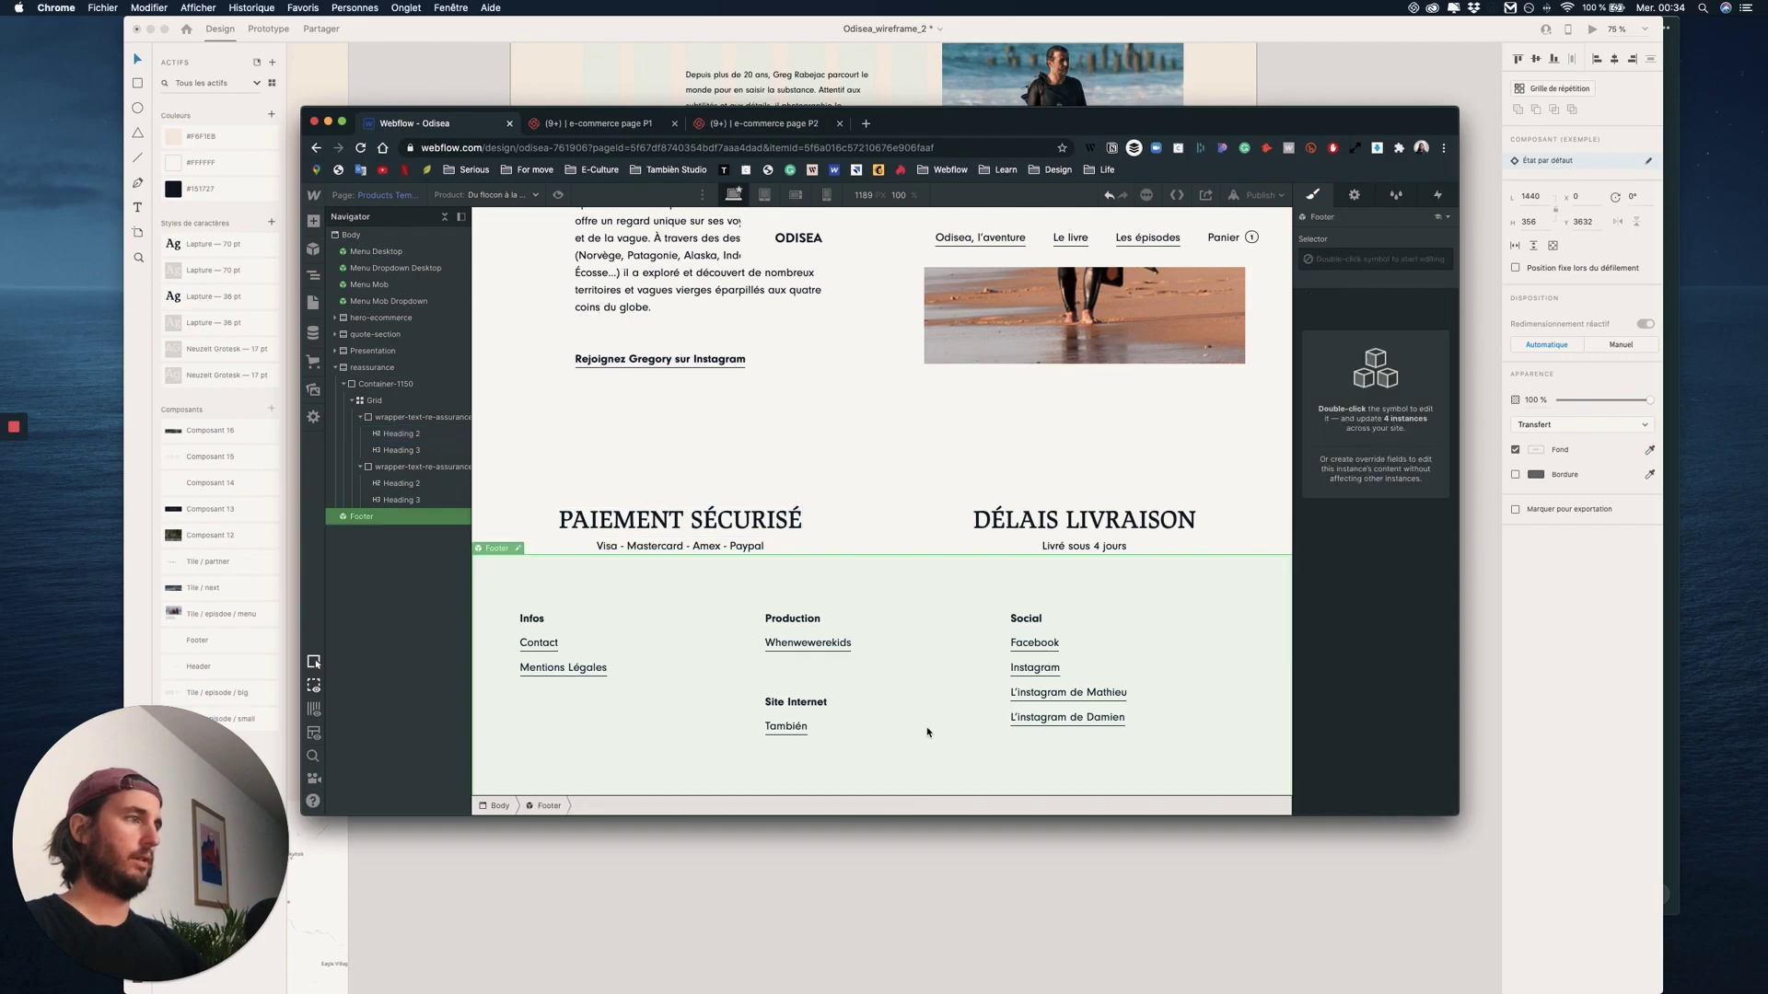
{"action": "double_click", "coordinate": [928, 732]}
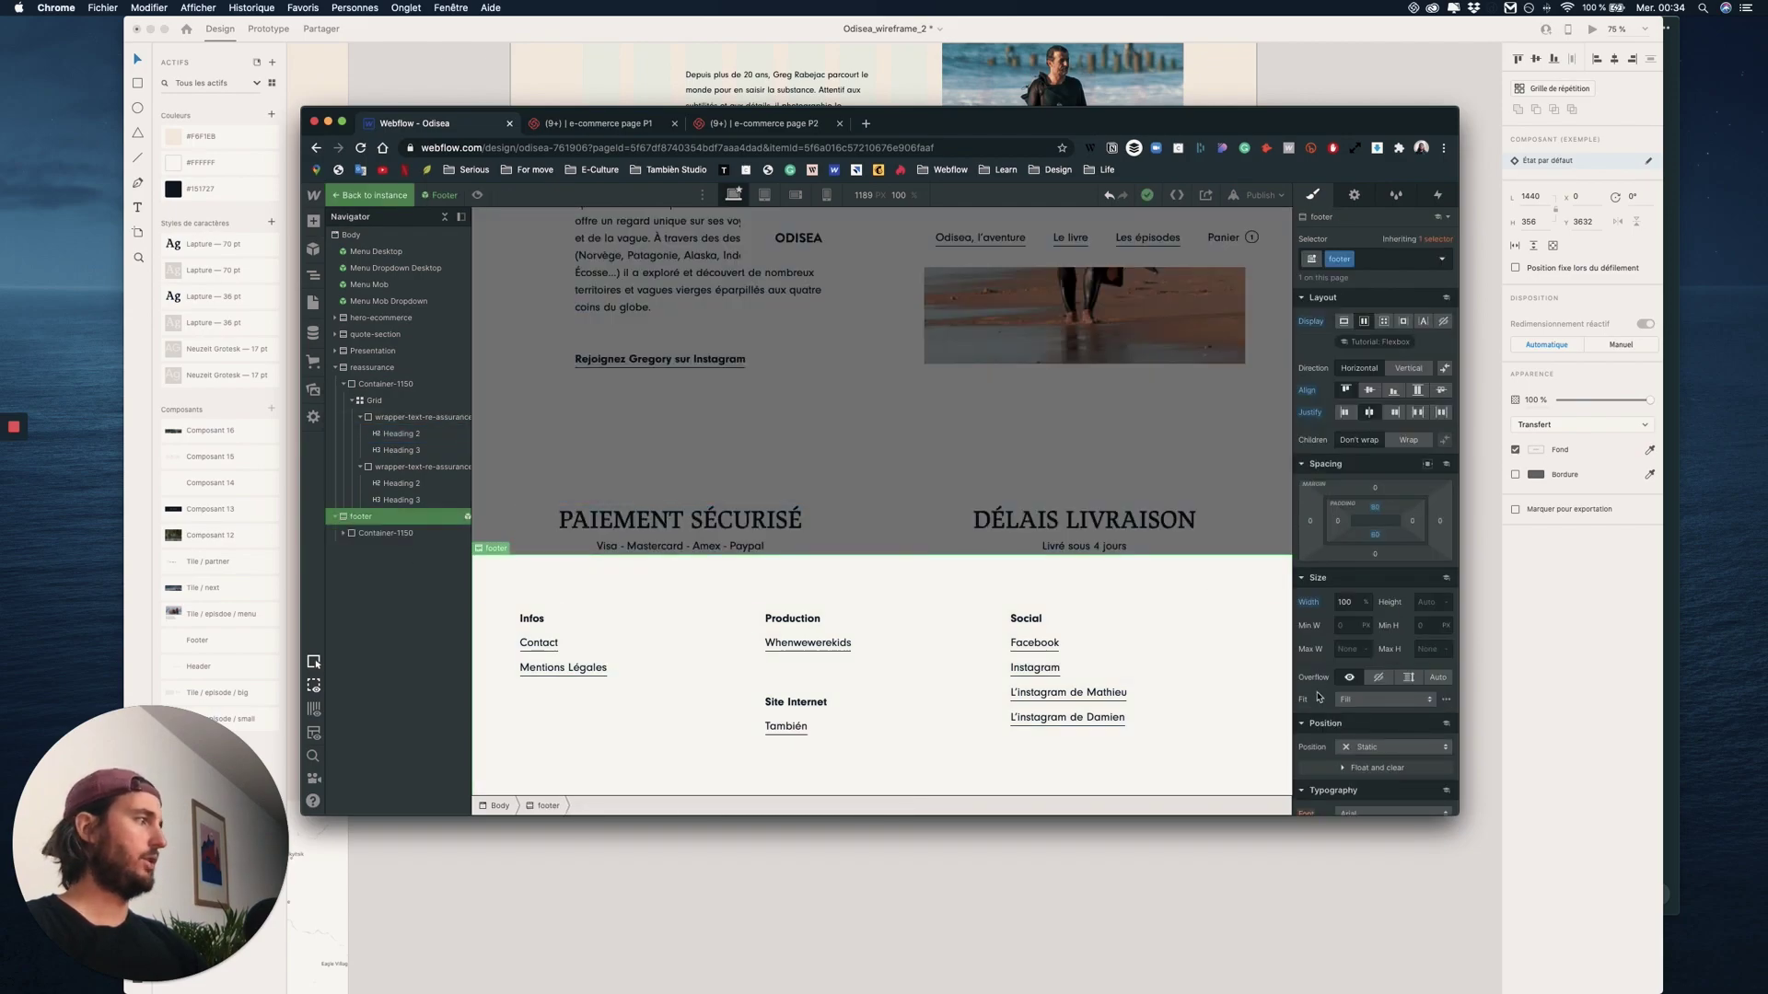
{"action": "scroll", "coordinate": [1323, 698], "scroll_direction": "down", "scroll_amount": 1}
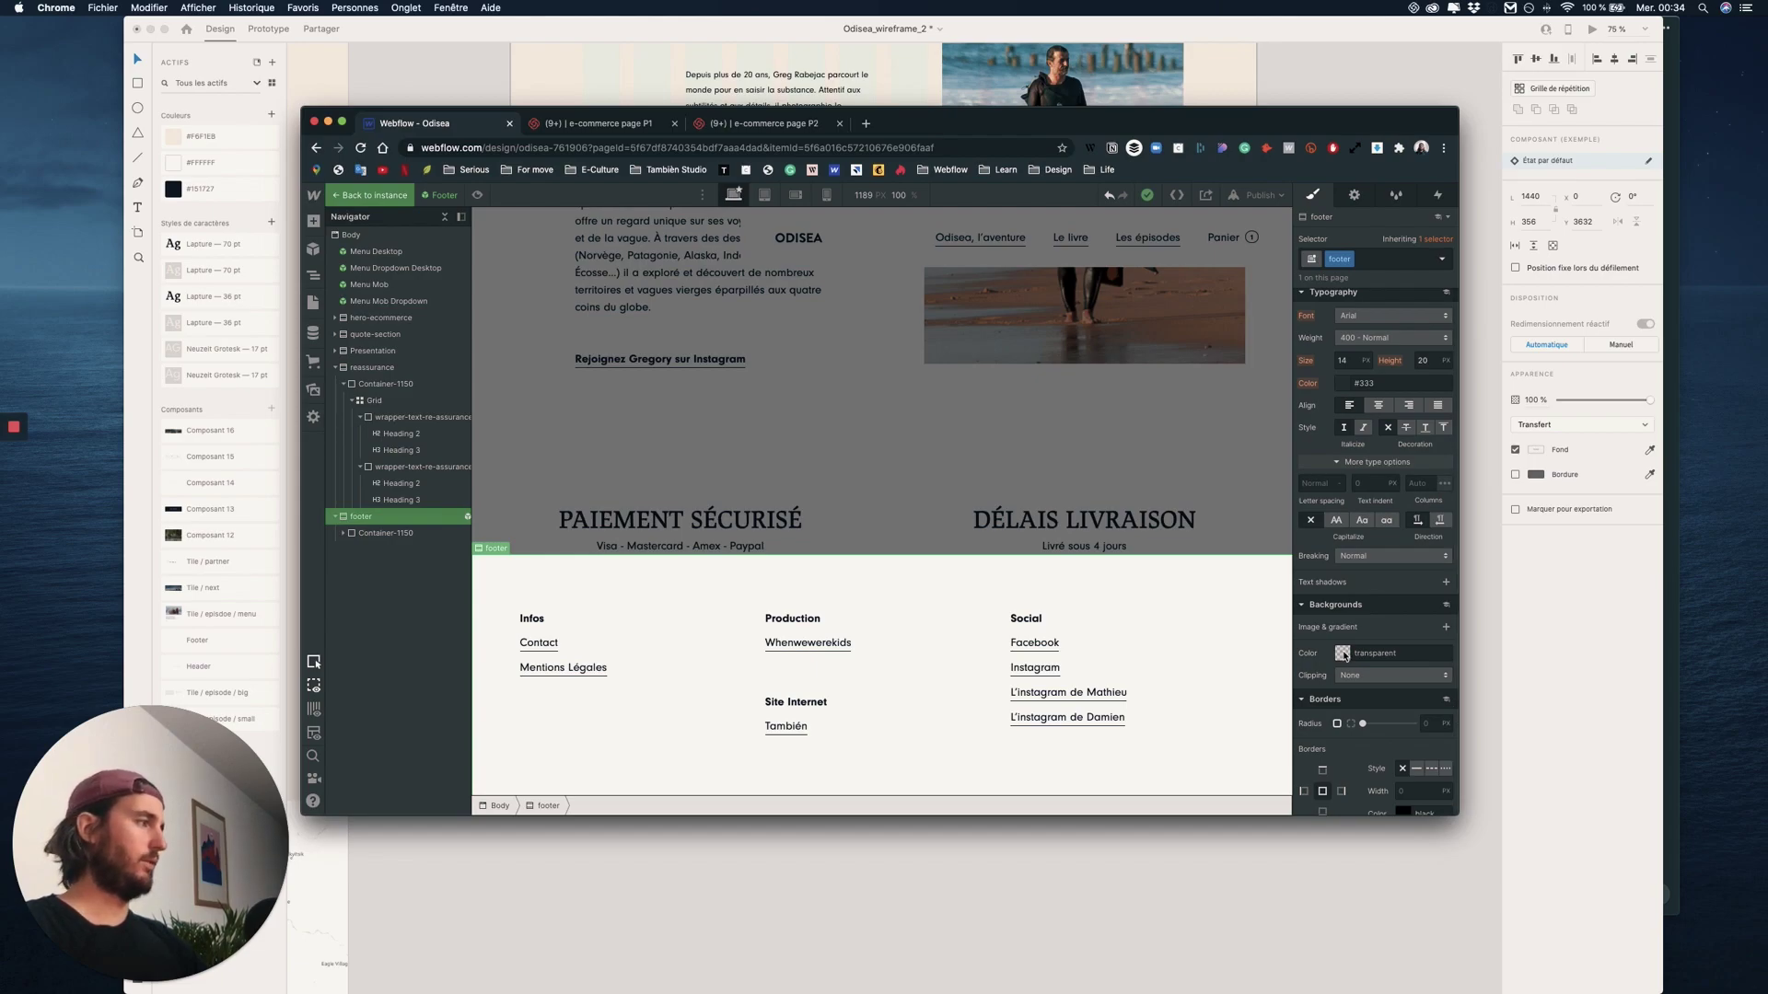
{"action": "left_click", "coordinate": [1344, 654]}
{"action": "left_click", "coordinate": [1327, 628]}
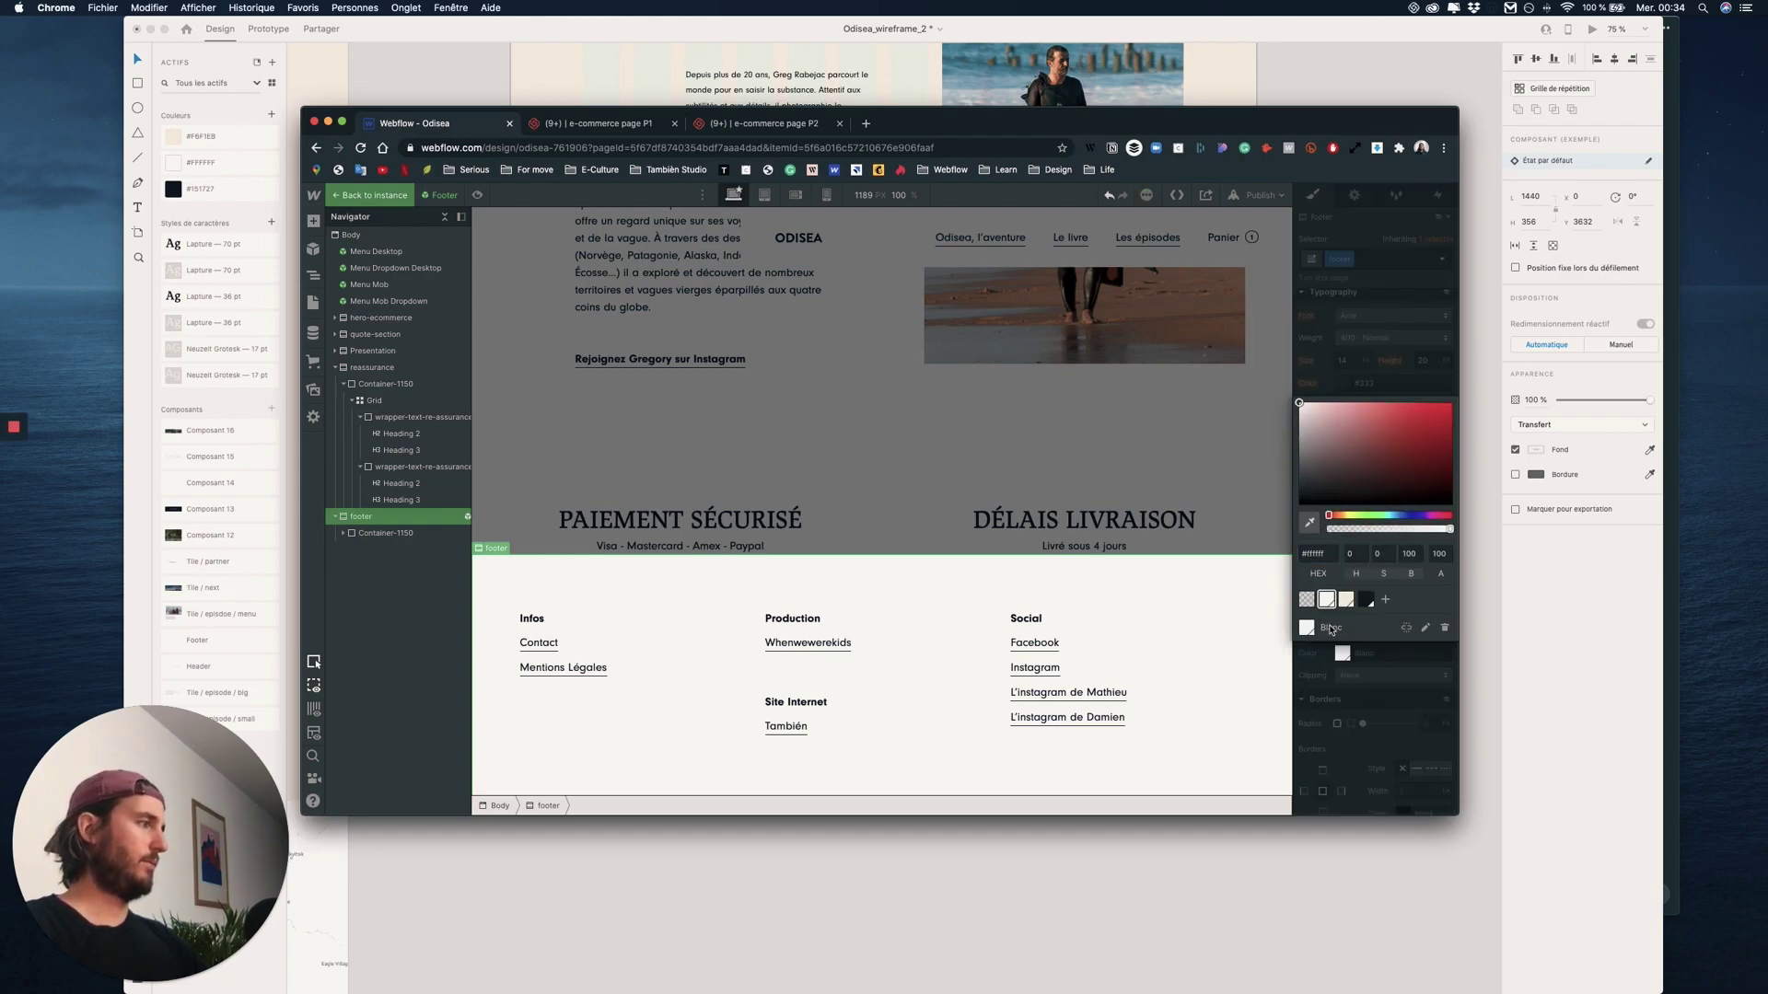
- Check the section backgrounds in the XD wireframe and examine the Webflow page from the presentation section down to the footer
{"action": "key", "text": "super+Tab"}
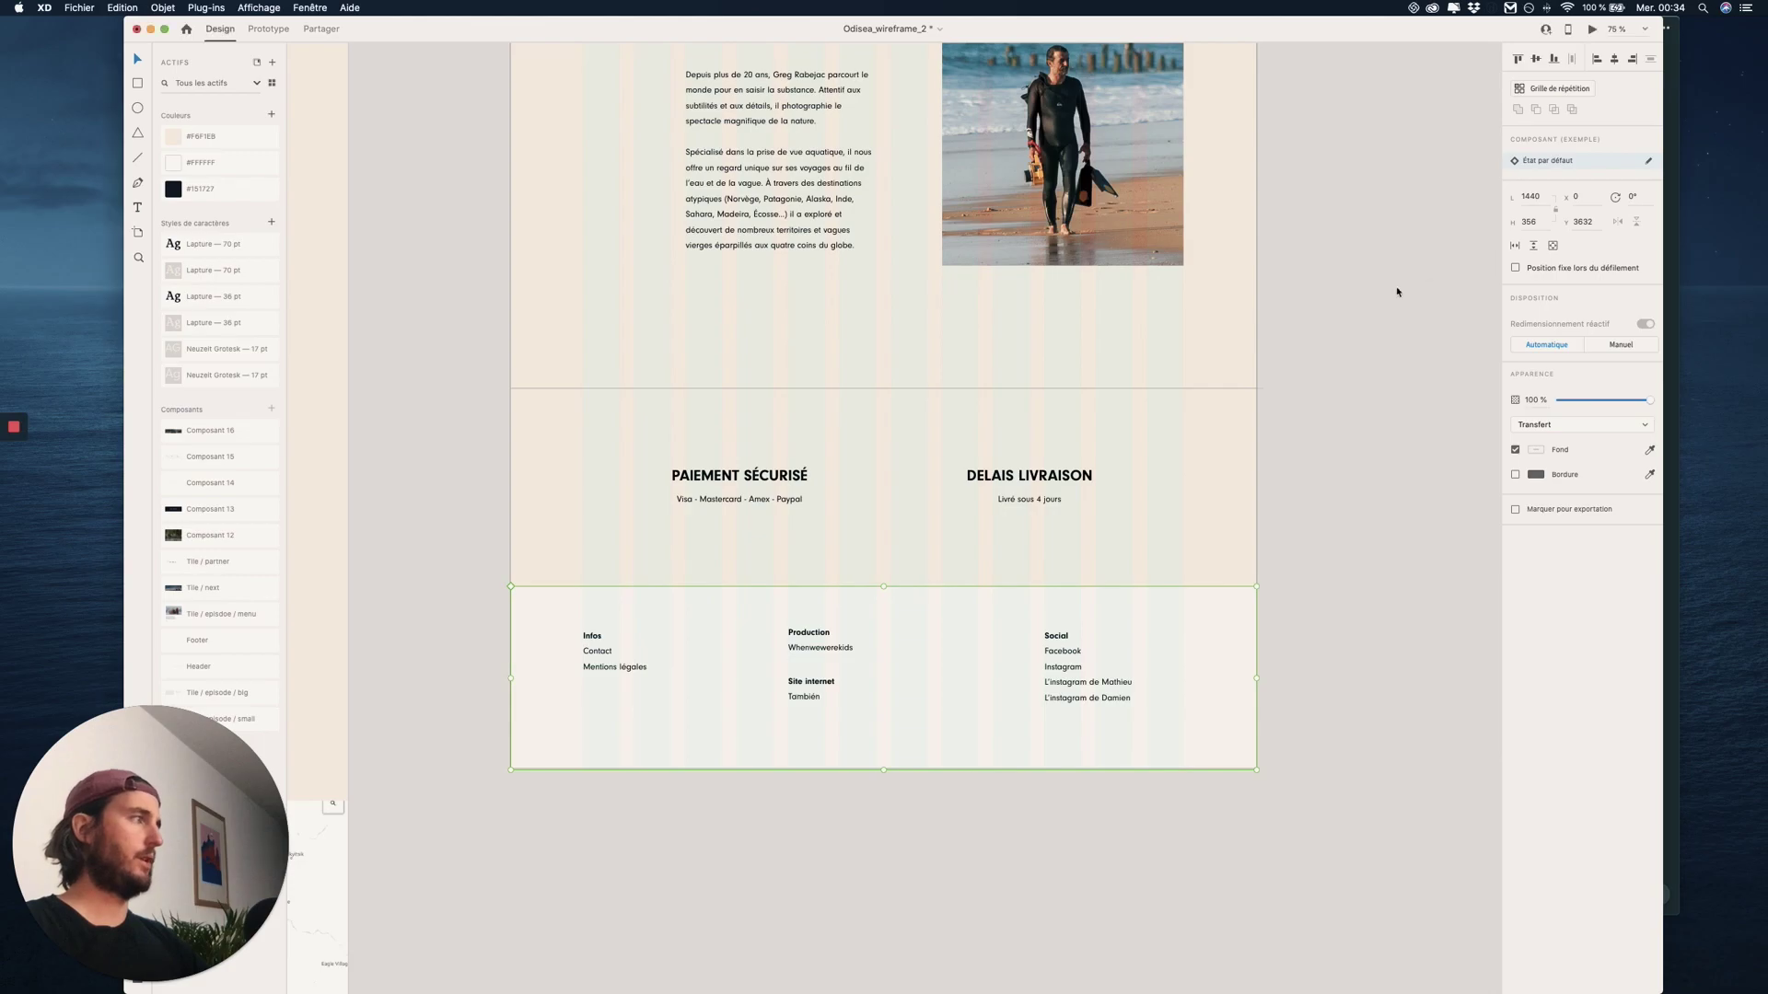
{"action": "key", "text": "ctrl+Up"}
{"action": "left_click", "coordinate": [1129, 388]}
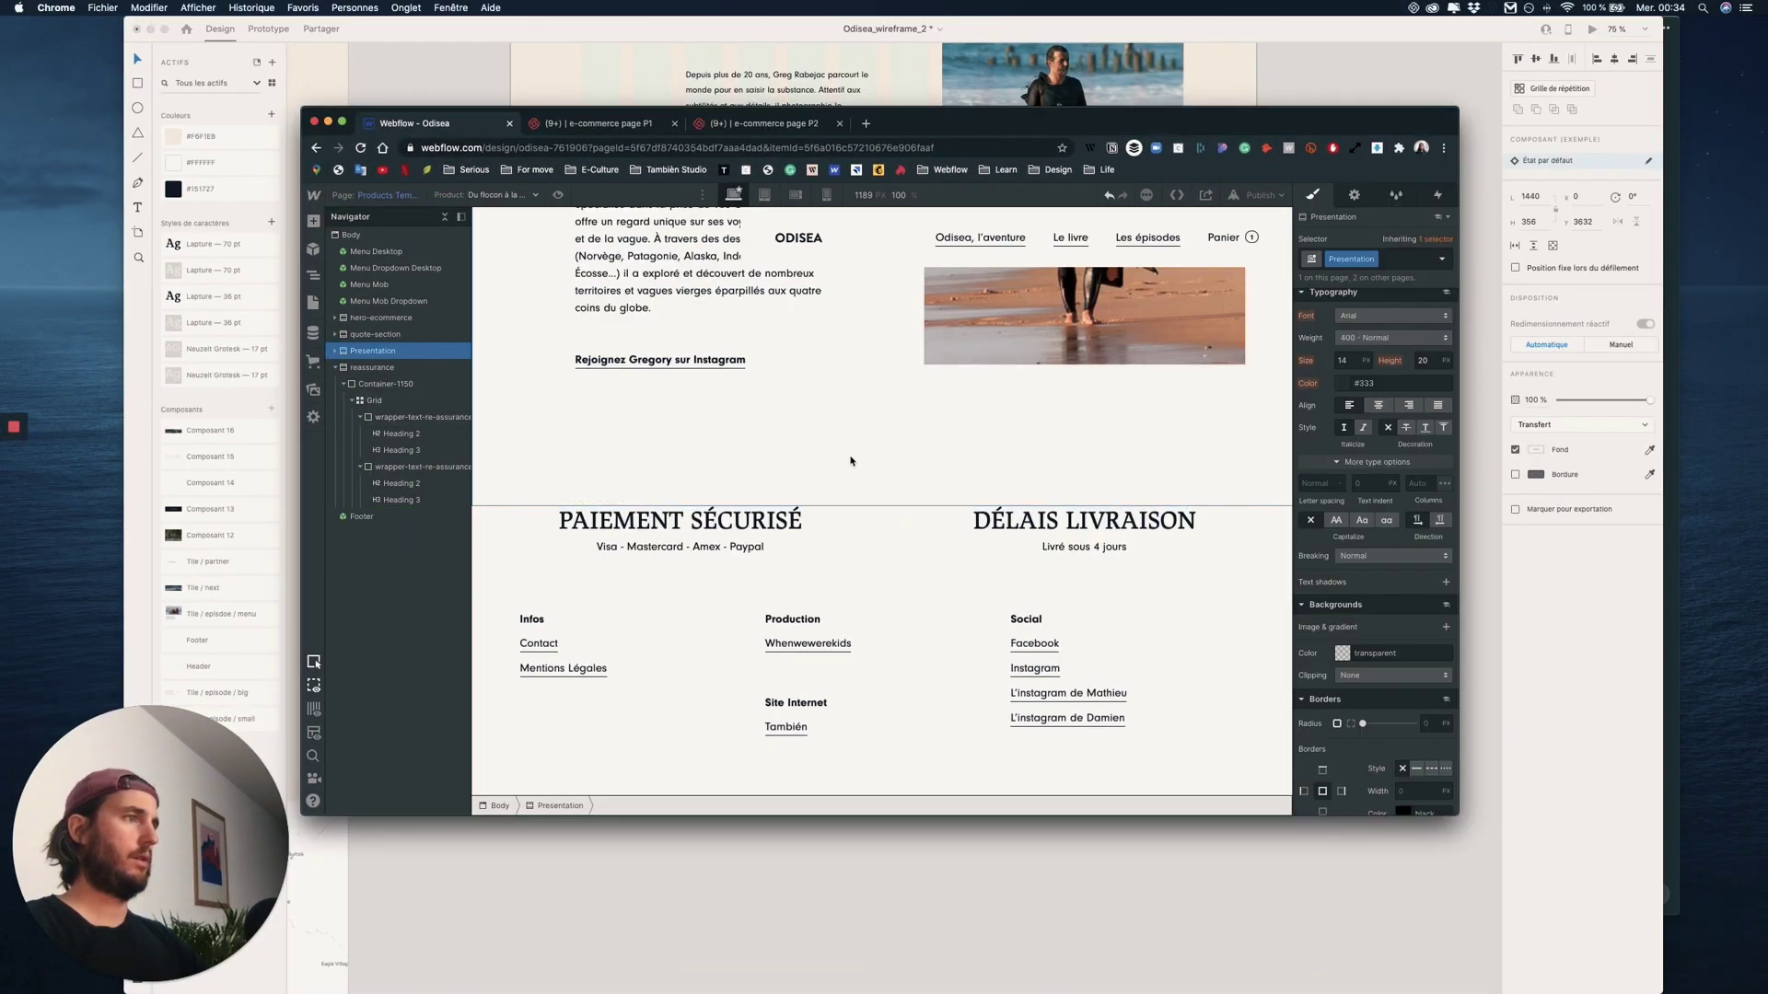
{"action": "scroll", "coordinate": [851, 460], "scroll_direction": "up", "scroll_amount": 15}
{"action": "scroll", "coordinate": [851, 461], "scroll_direction": "down", "scroll_amount": 3}
{"action": "scroll", "coordinate": [850, 460], "scroll_direction": "down", "scroll_amount": 4}
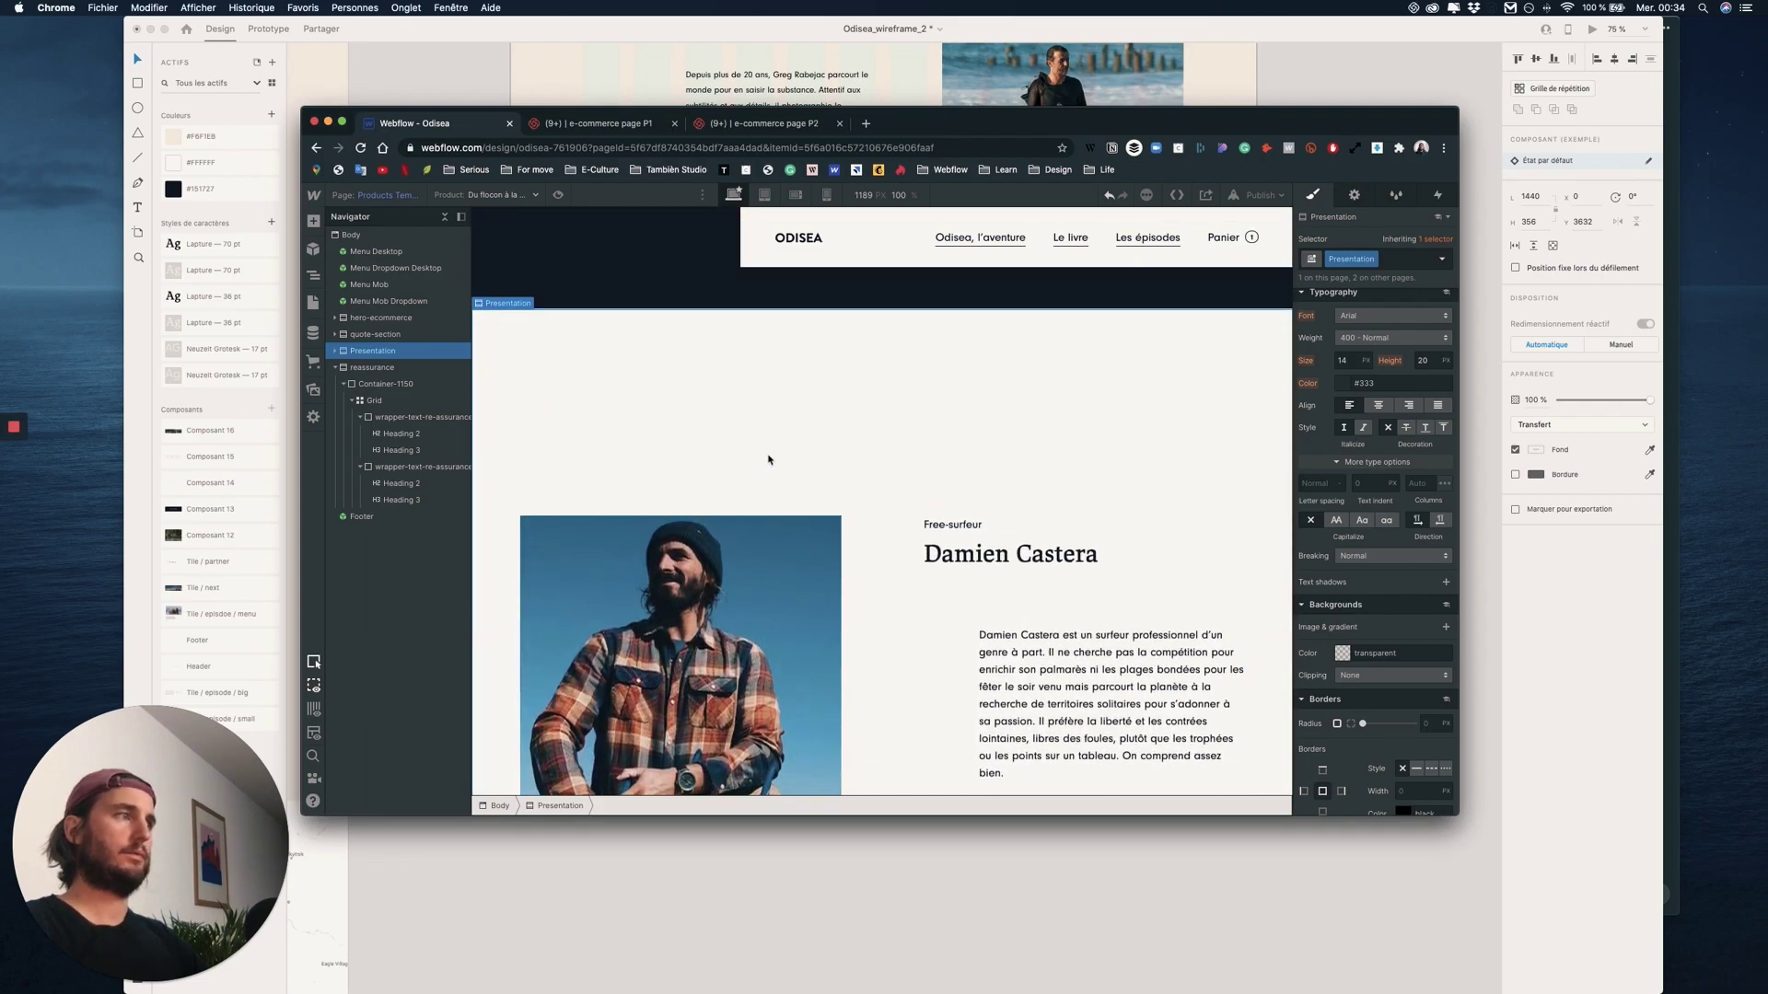
{"action": "scroll", "coordinate": [766, 459], "scroll_direction": "down", "scroll_amount": 10}
{"action": "scroll", "coordinate": [768, 459], "scroll_direction": "up", "scroll_amount": 2}
{"action": "scroll", "coordinate": [768, 459], "scroll_direction": "down", "scroll_amount": 1}
{"action": "key", "text": "ctrl+Up"}
{"action": "key", "text": "ctrl+Up"}
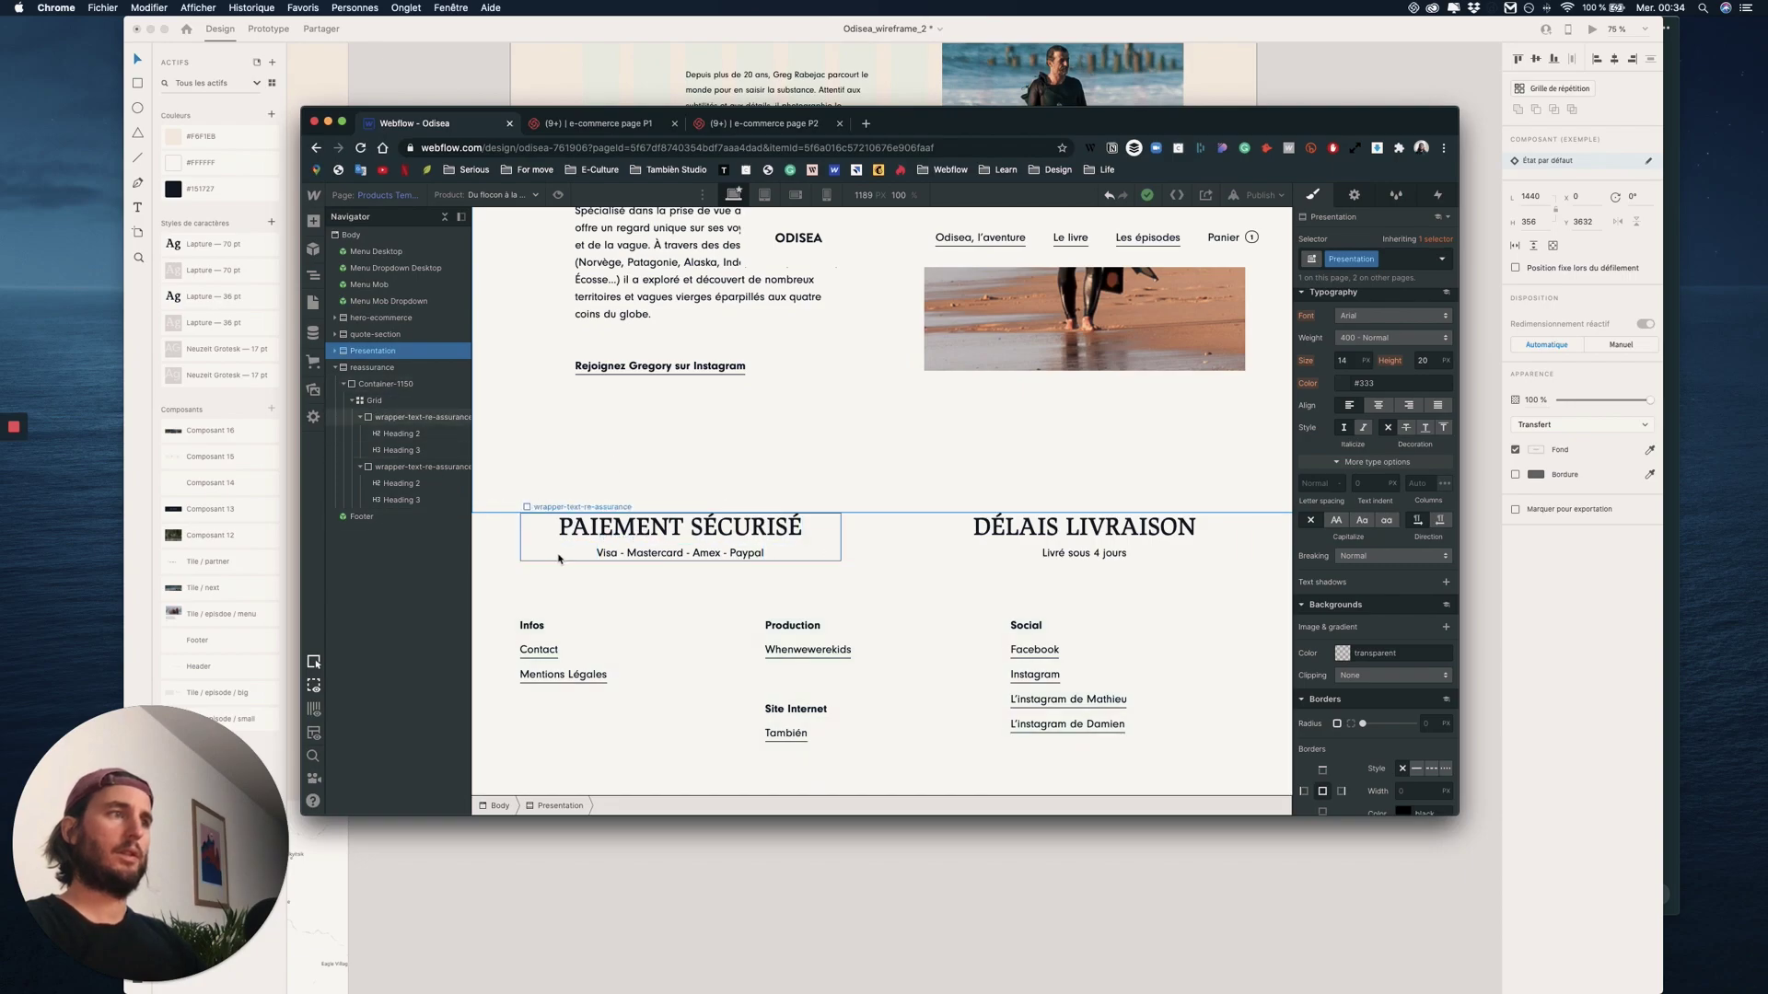
- Set the reassurance section's background color to the beige swatch
{"action": "left_click", "coordinate": [366, 368]}
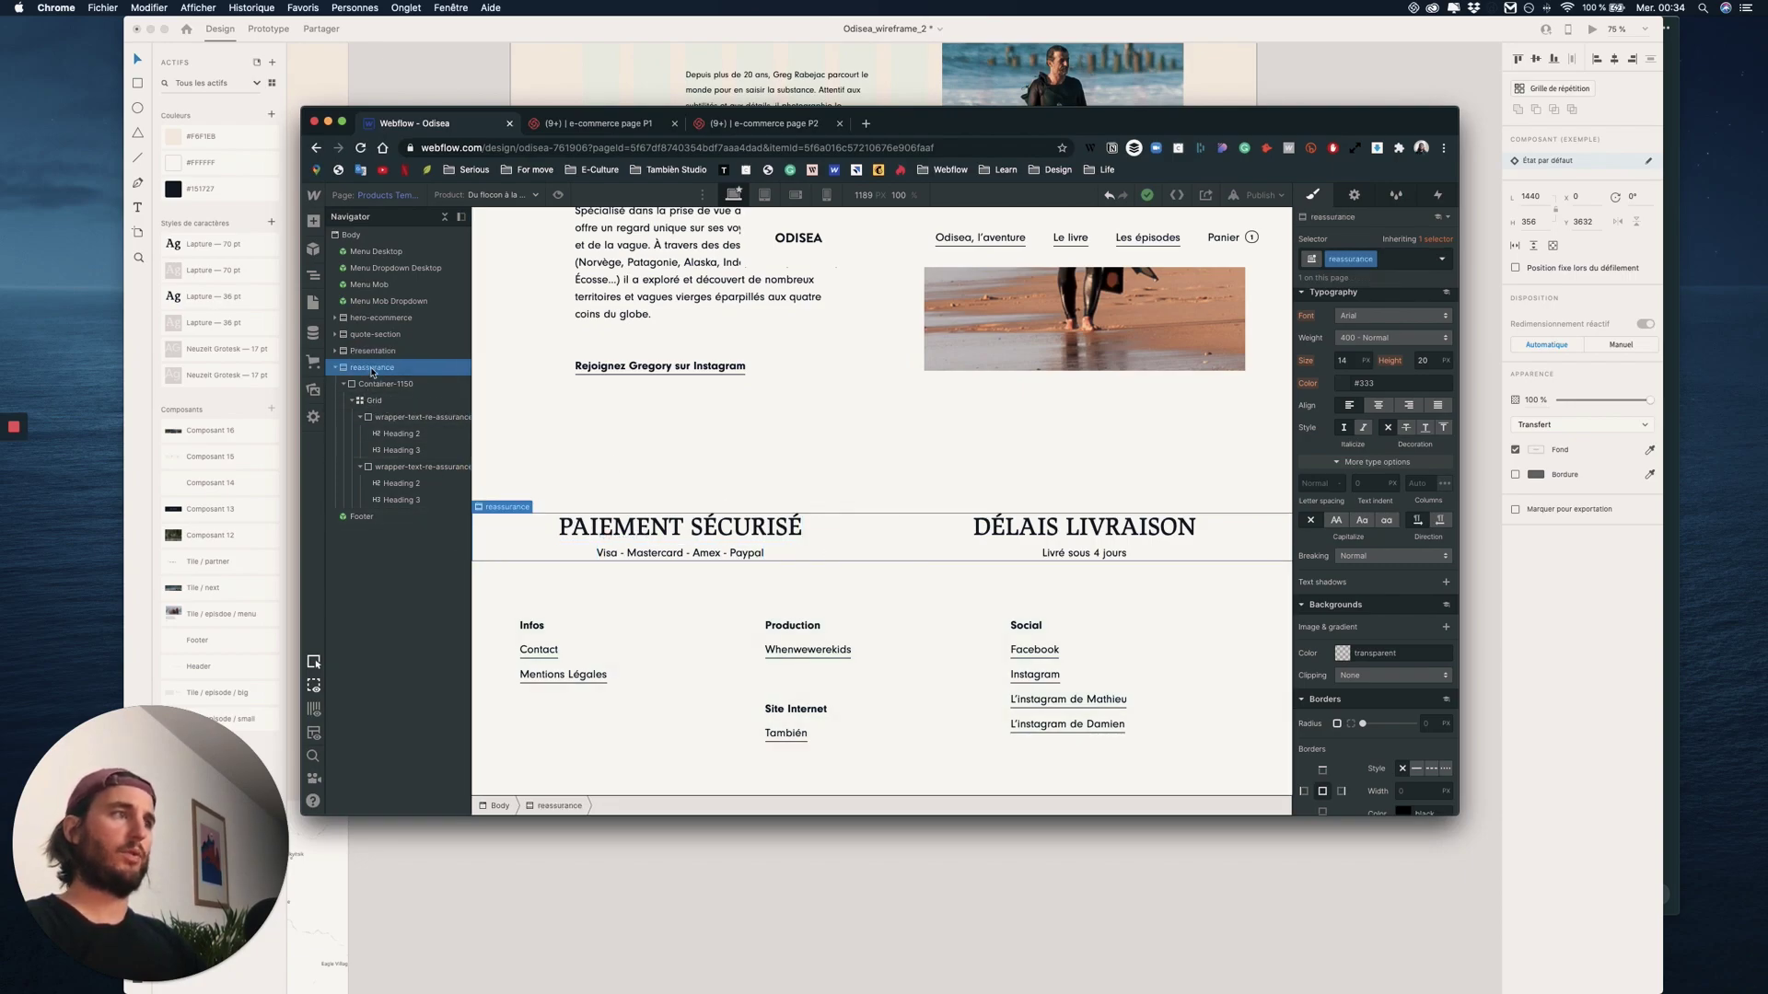
{"action": "left_click", "coordinate": [1342, 653]}
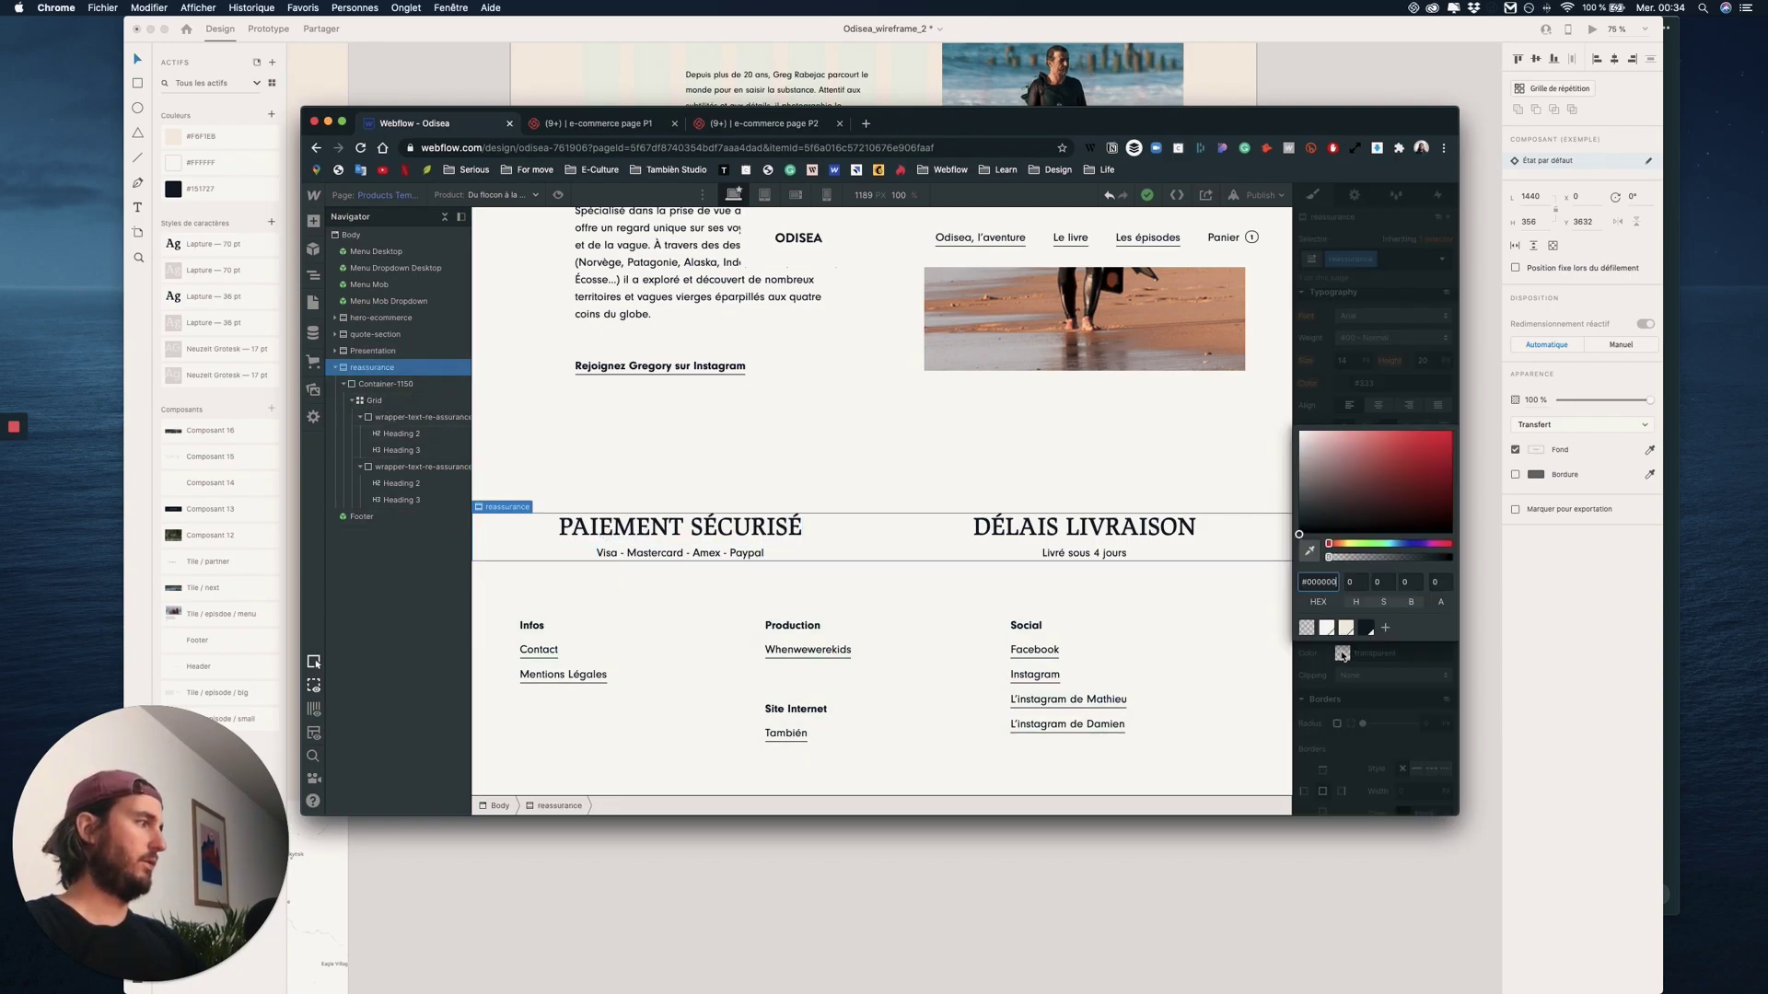
{"action": "left_click", "coordinate": [1346, 628]}
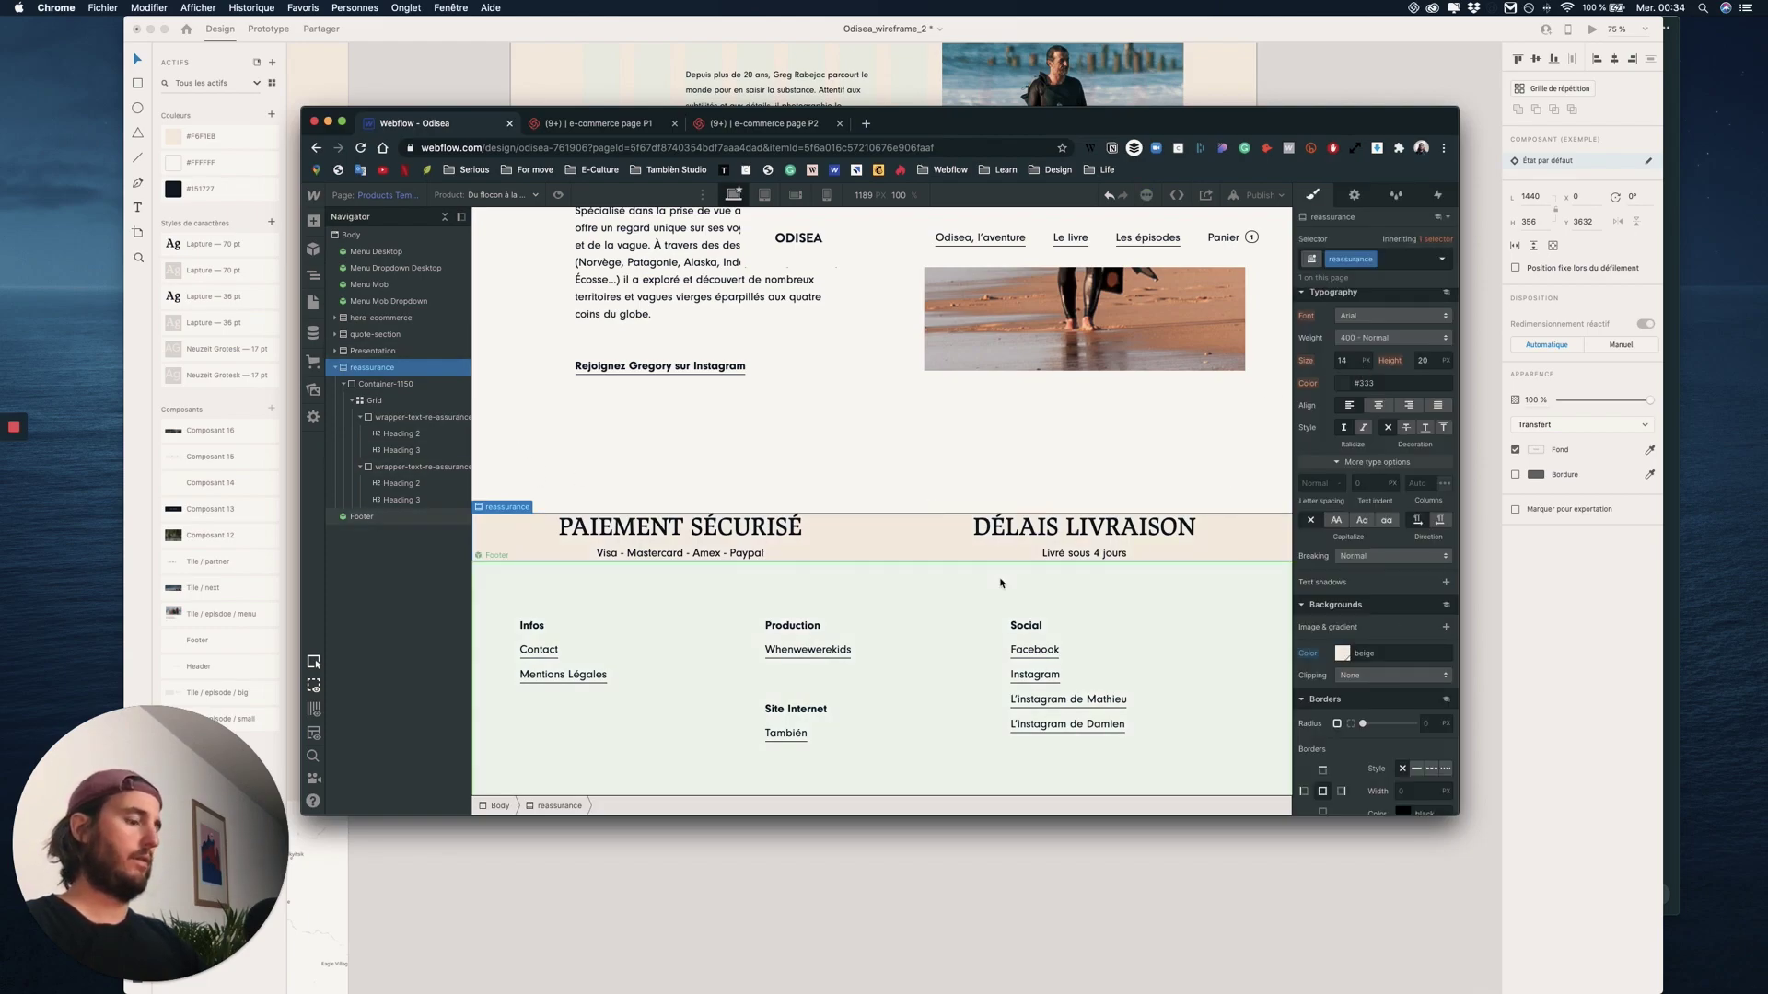
- Switch to Adobe XD and draw a 1440 by 382 rectangle over the reassurance area, between the divider line and the footer
{"action": "key", "text": "ctrl+Up"}
{"action": "left_click", "coordinate": [825, 599]}
{"action": "left_click", "coordinate": [800, 485]}
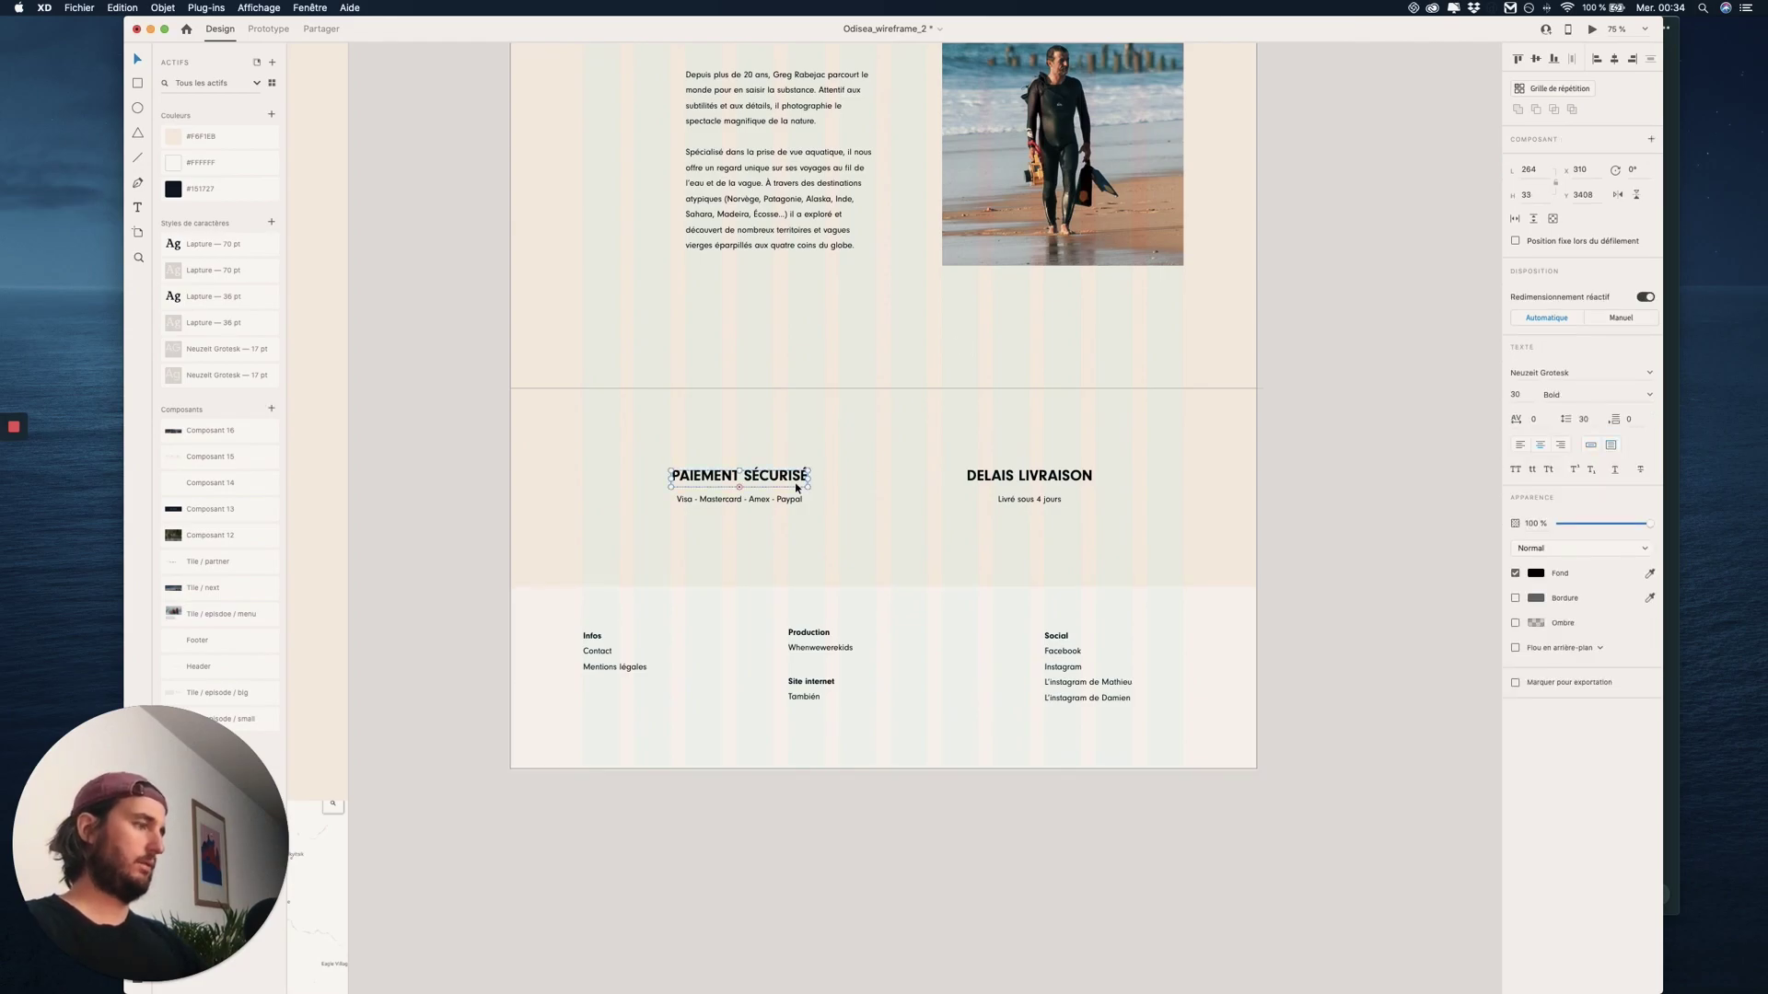
{"action": "left_click", "coordinate": [845, 387]}
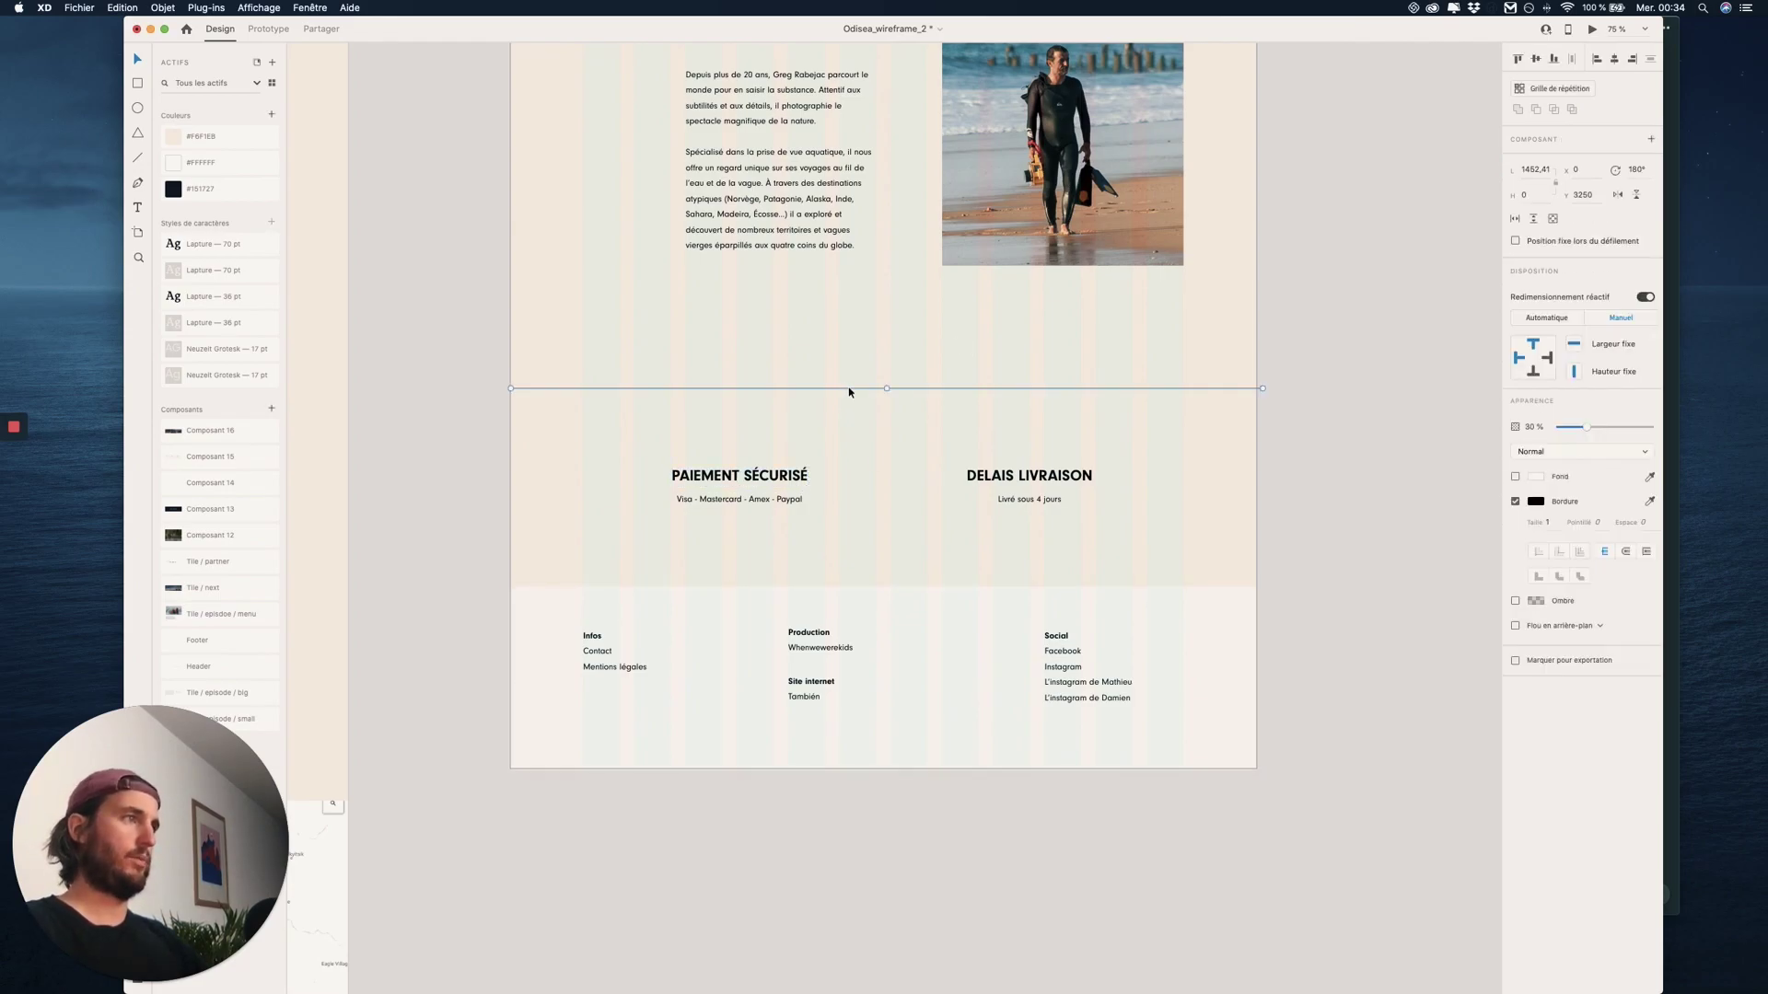
{"action": "scroll", "coordinate": [849, 387], "scroll_direction": "up", "scroll_amount": 4}
{"action": "scroll", "coordinate": [851, 390], "scroll_direction": "down", "scroll_amount": 2}
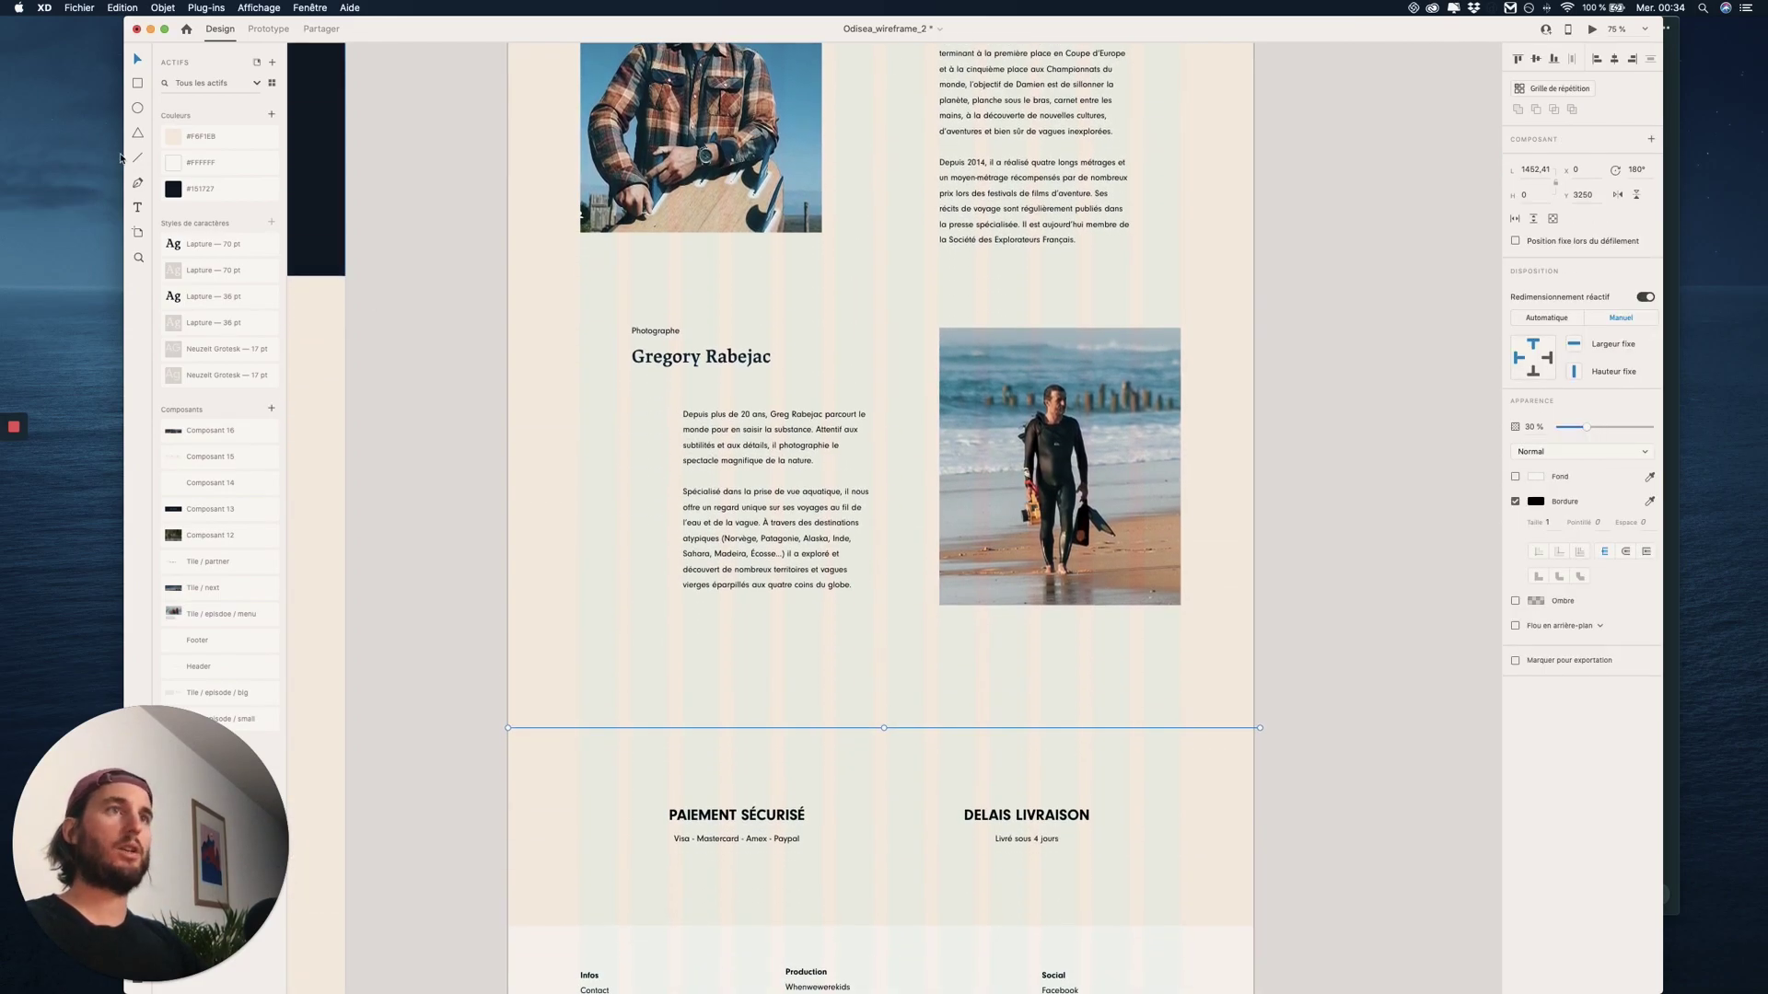
{"action": "left_click", "coordinate": [139, 84]}
{"action": "scroll", "coordinate": [690, 750], "scroll_direction": "down", "scroll_amount": 2}
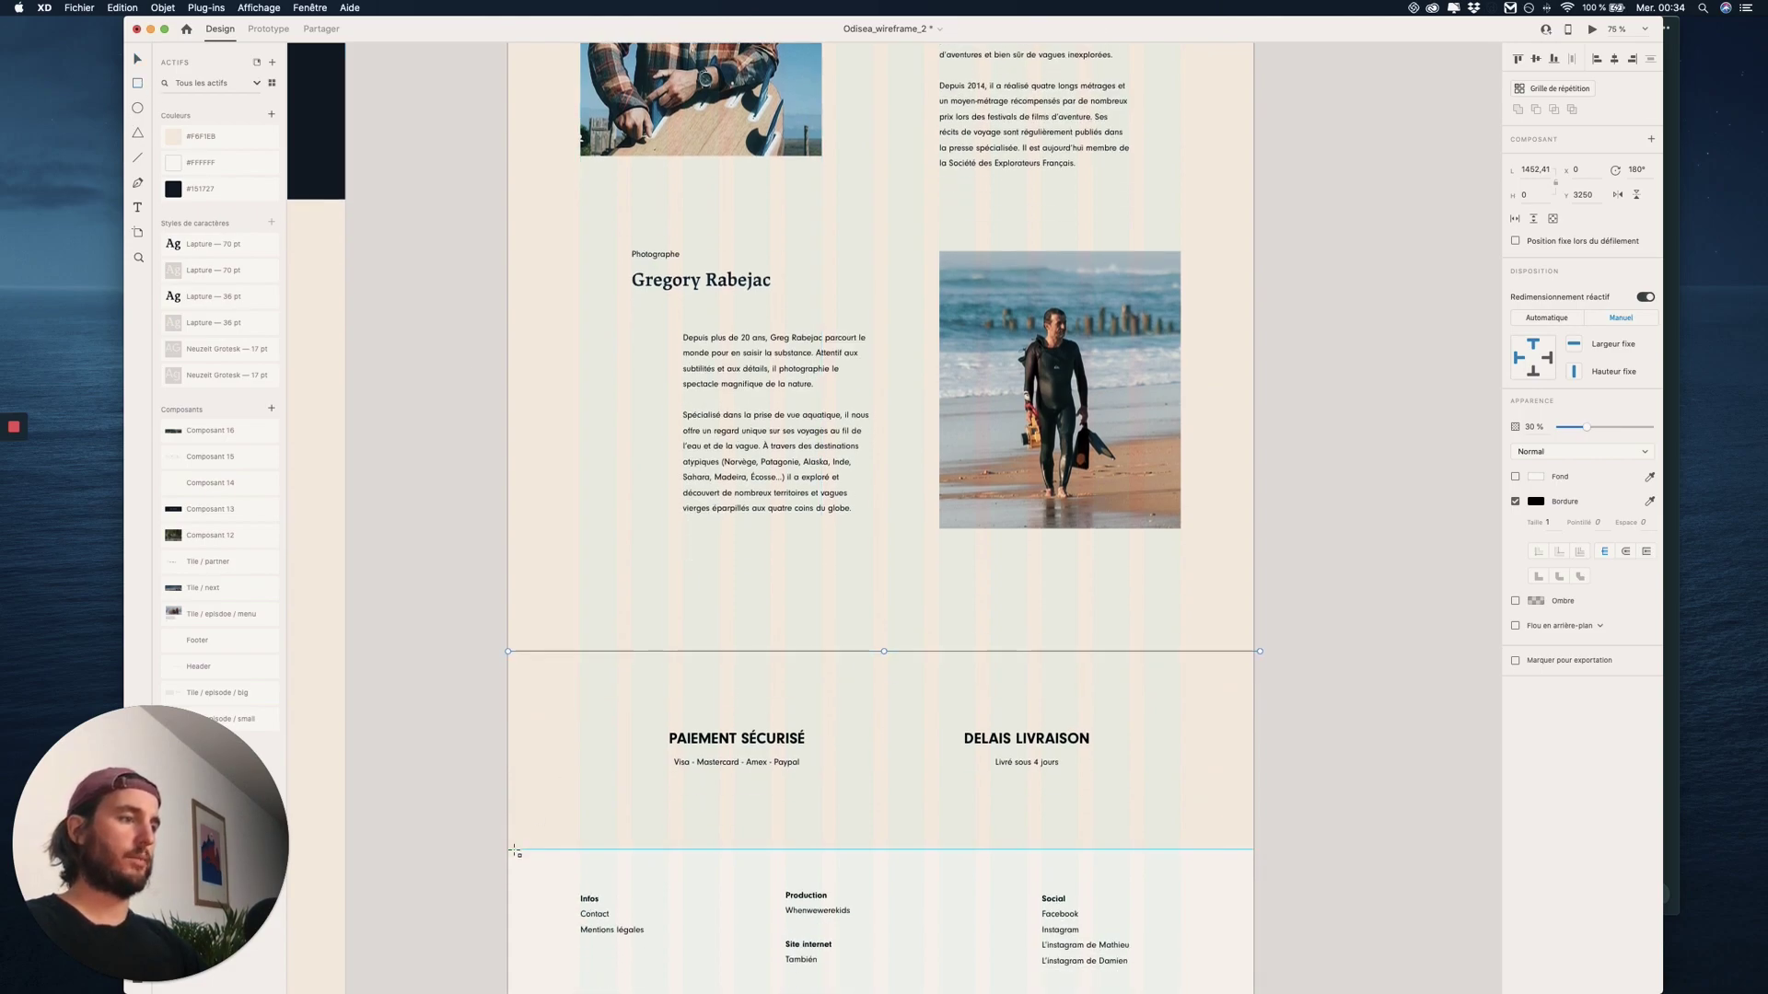
{"action": "left_click_drag", "start_coordinate": [508, 849], "coordinate": [1256, 652]}
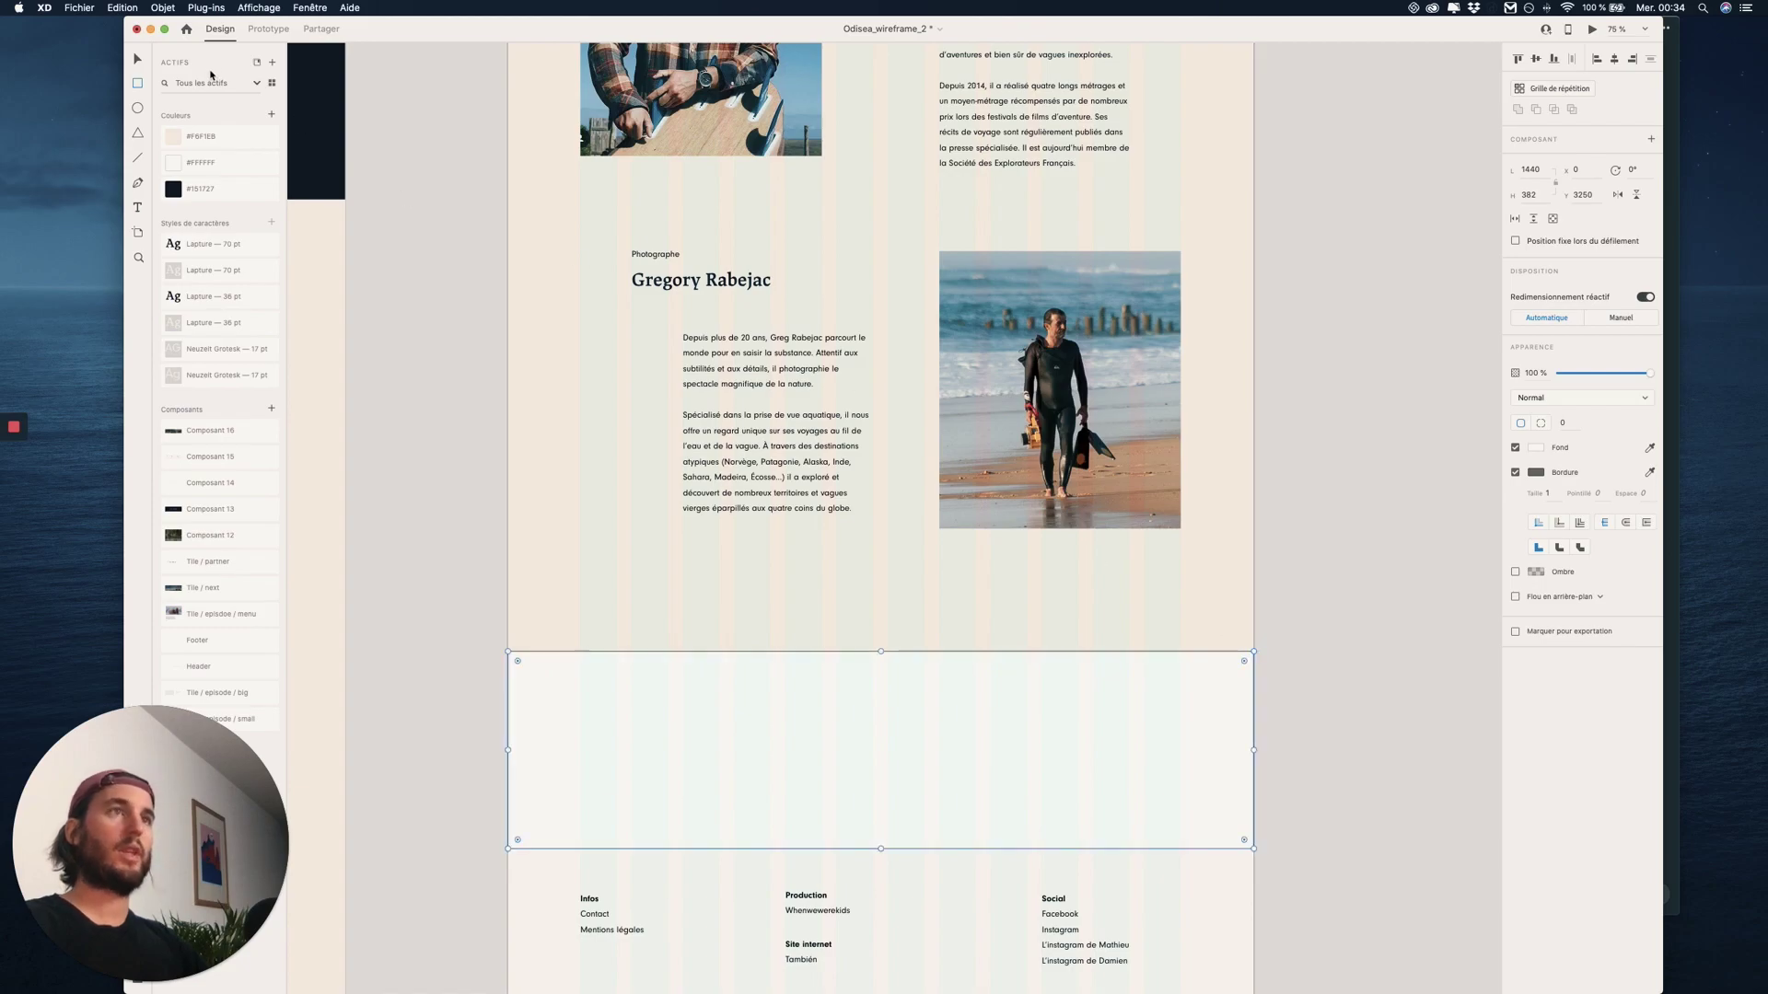
- Fill the rectangle with the beige color asset and send it to the back, behind the PAIEMENT SÉCURISÉ and DELAIS LIVRAISON texts
{"action": "left_click", "coordinate": [211, 140]}
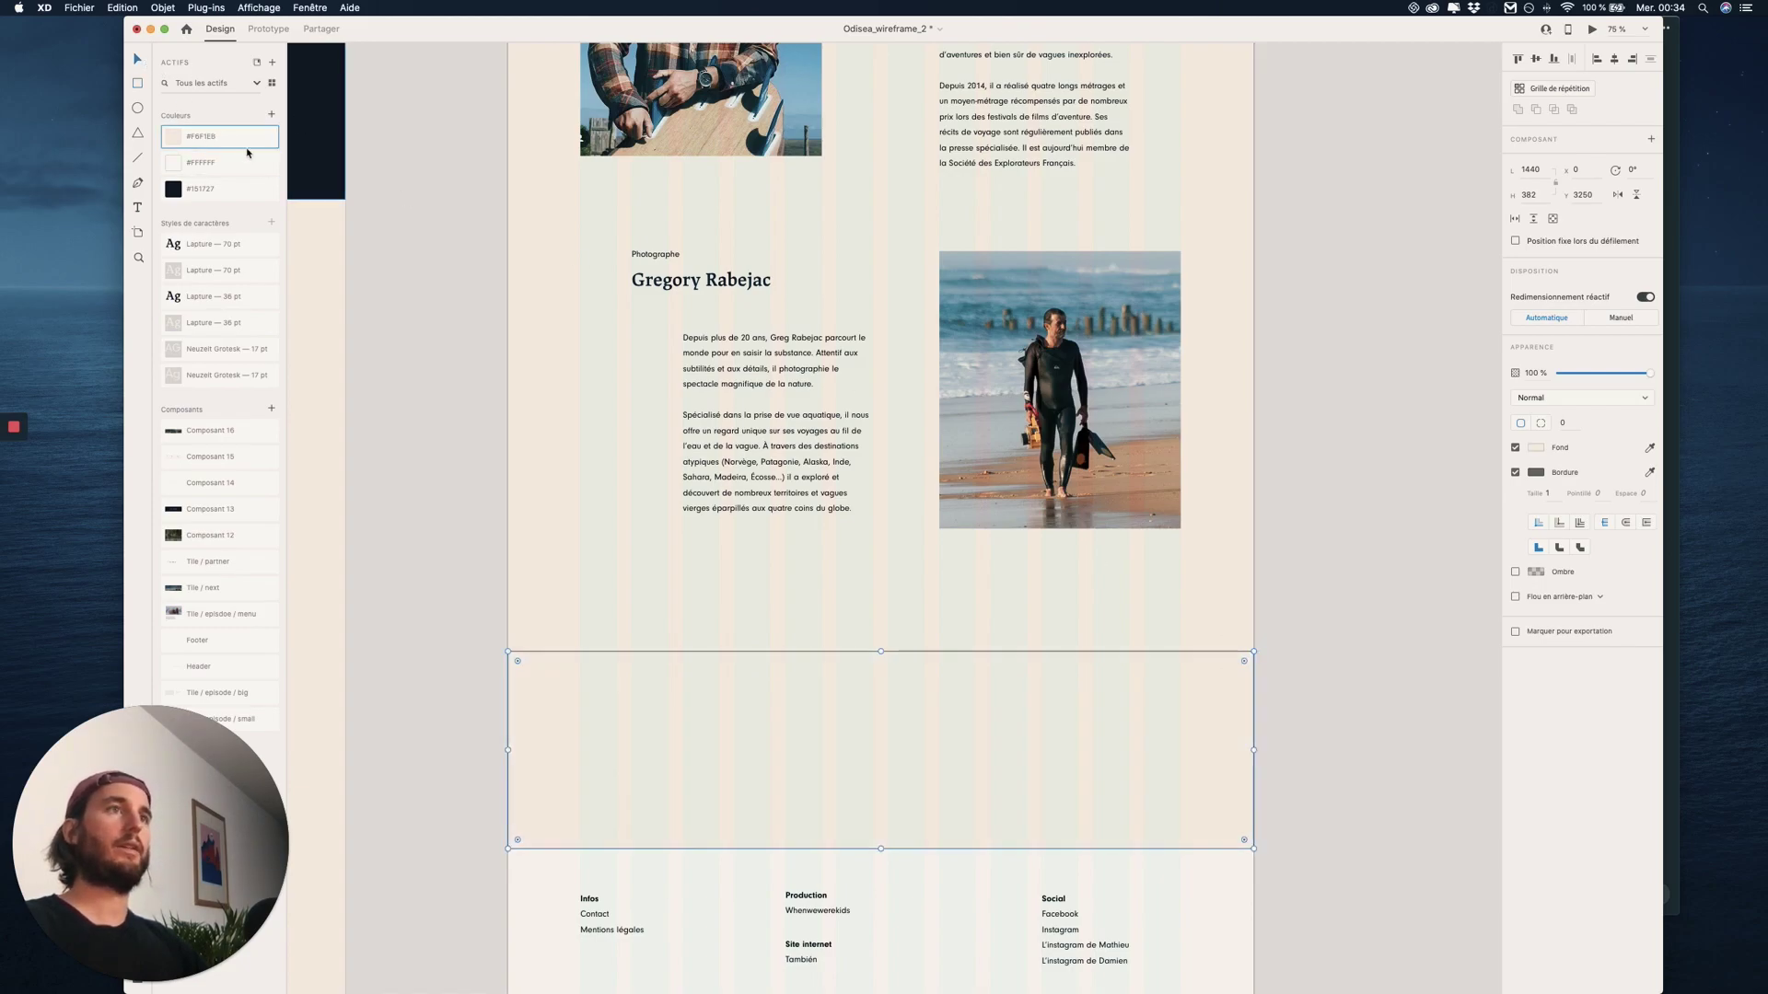
{"action": "right_click", "coordinate": [821, 701]}
{"action": "left_click", "coordinate": [816, 825]}
{"action": "right_click", "coordinate": [931, 757]}
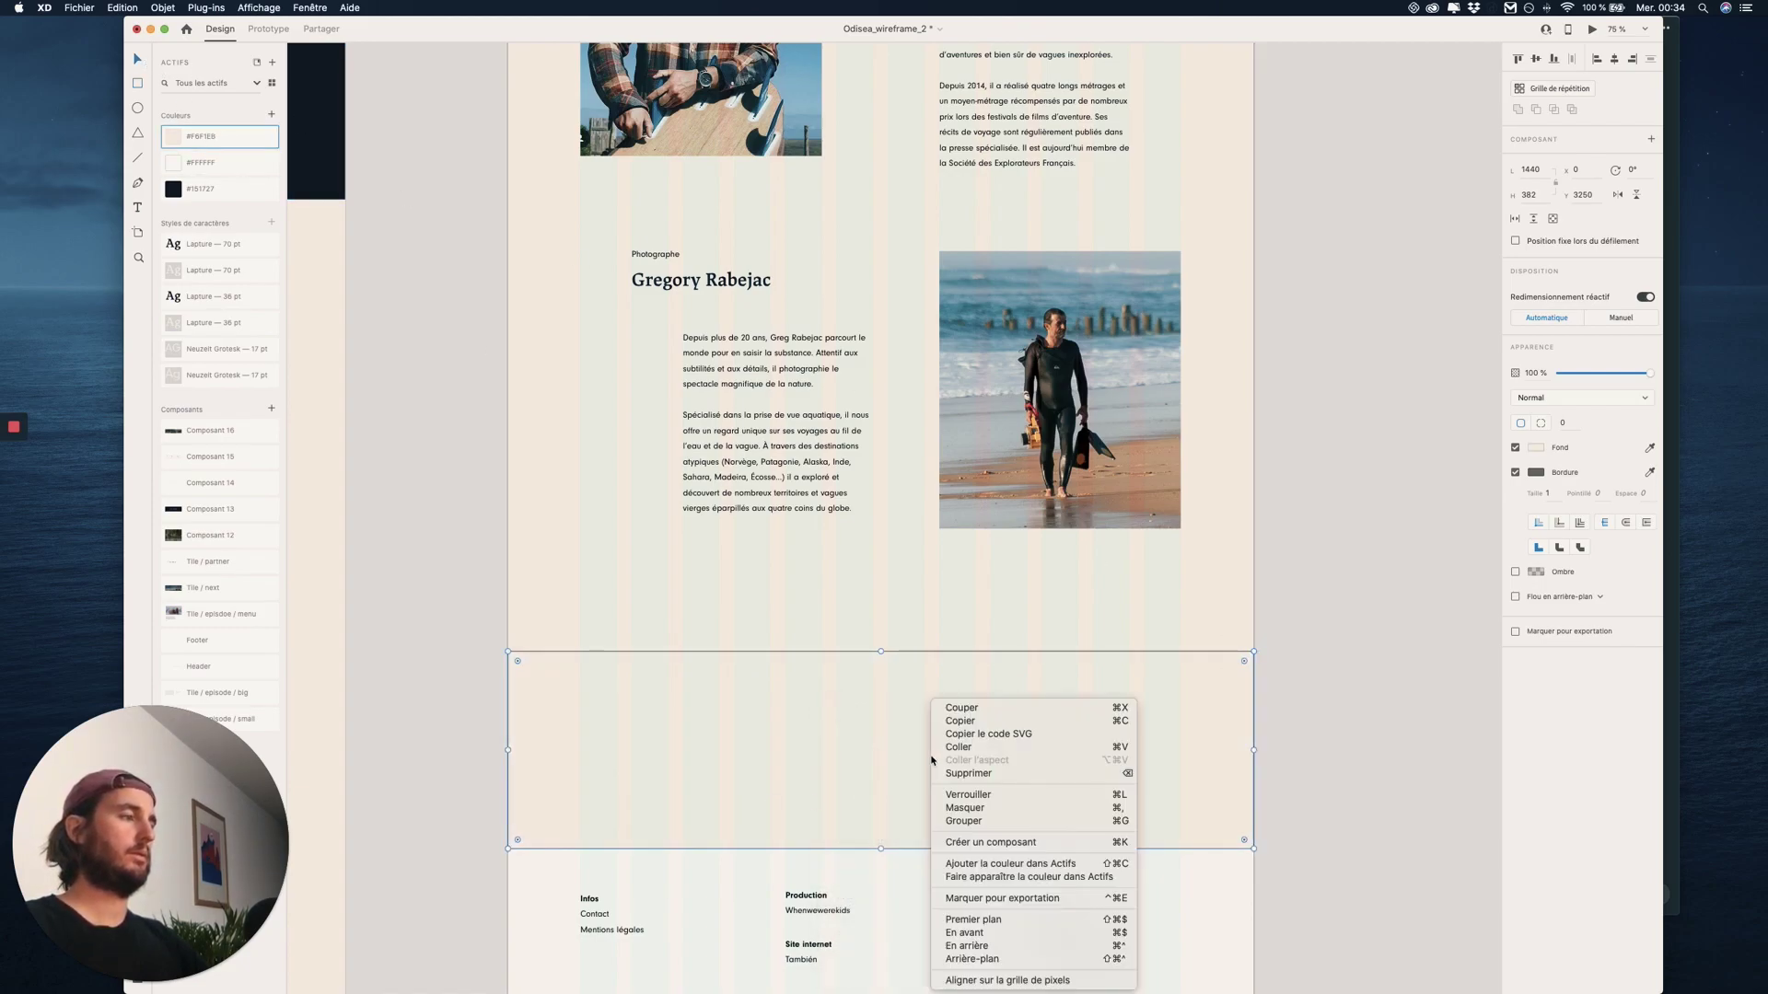
{"action": "left_click", "coordinate": [980, 959]}
{"action": "left_click", "coordinate": [1283, 663]}
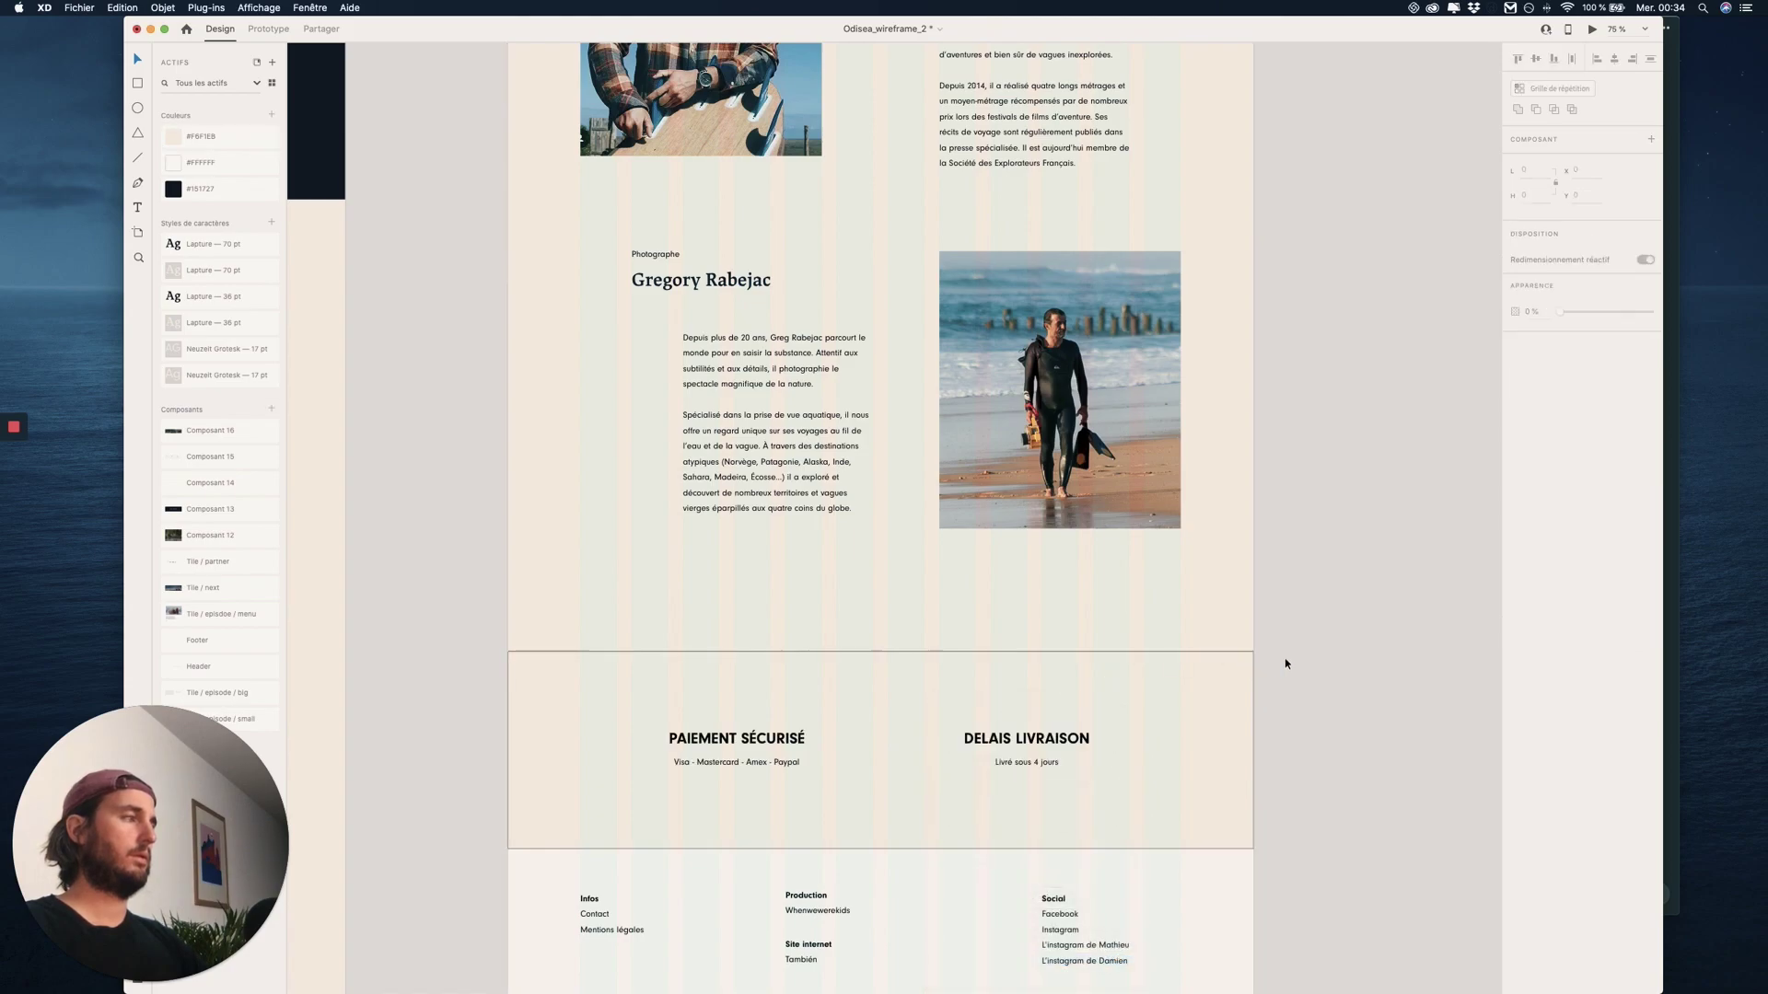
{"action": "left_click", "coordinate": [1116, 722]}
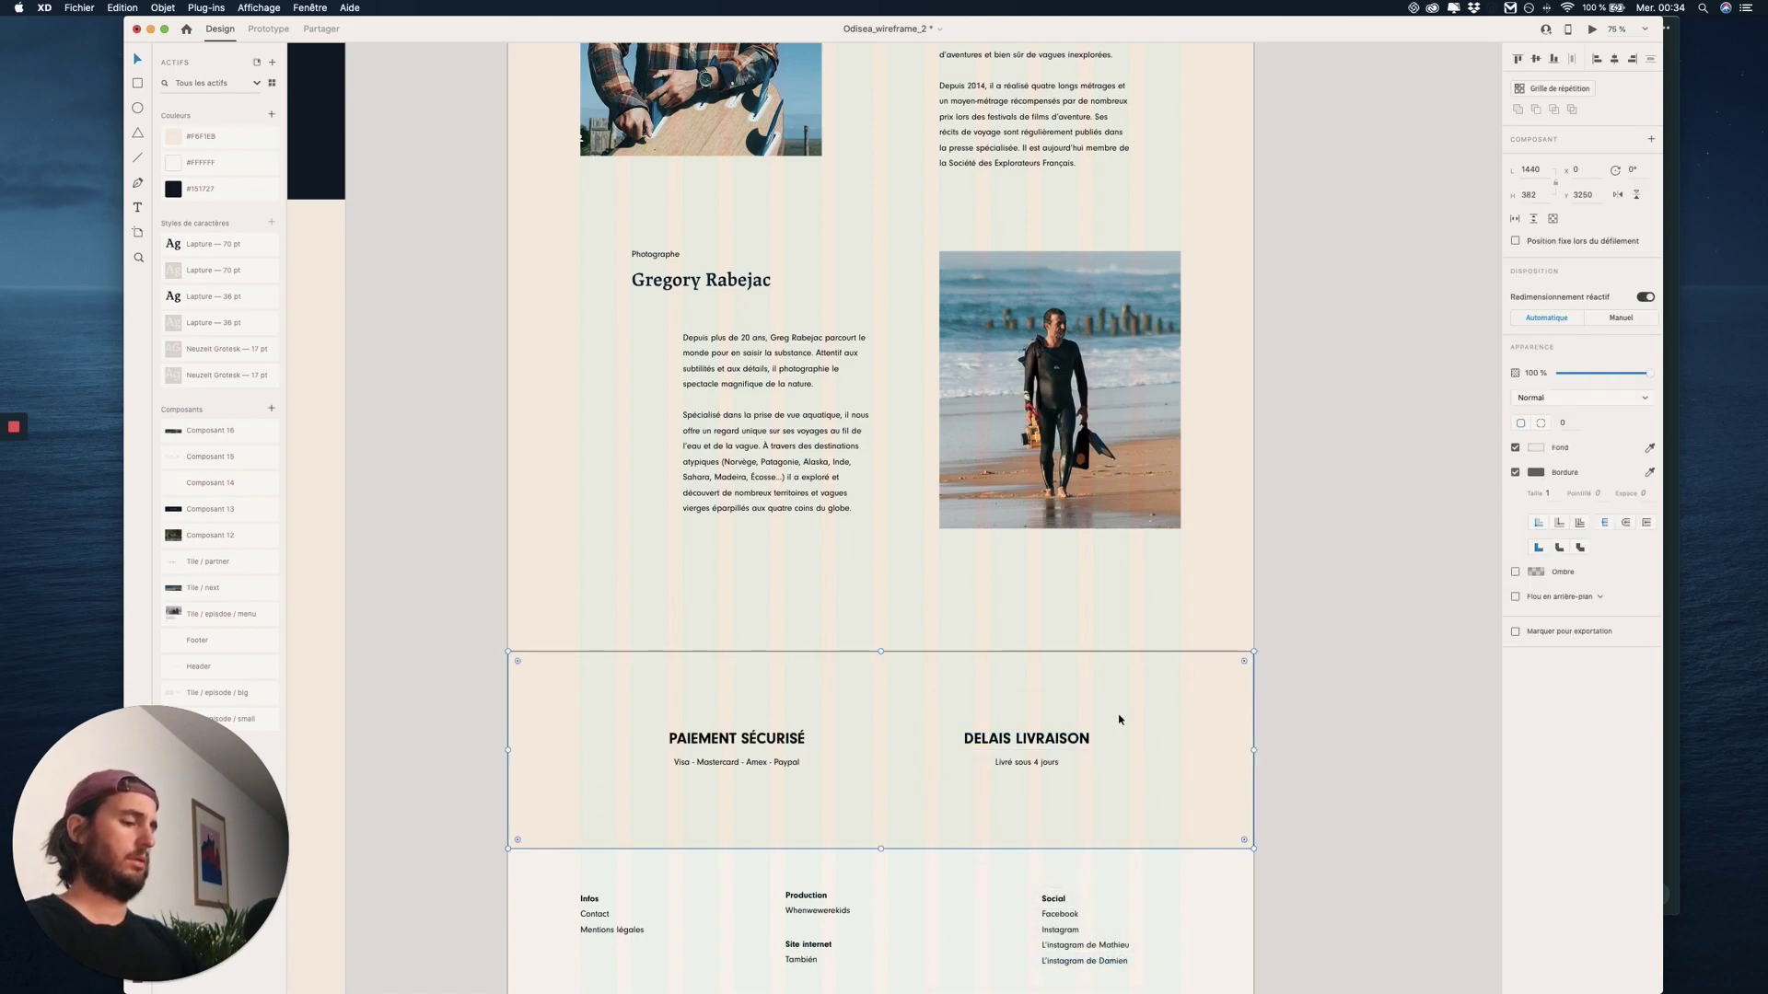
{"action": "key", "text": "Escape"}
{"action": "left_click", "coordinate": [1120, 719]}
{"action": "left_click", "coordinate": [1313, 628]}
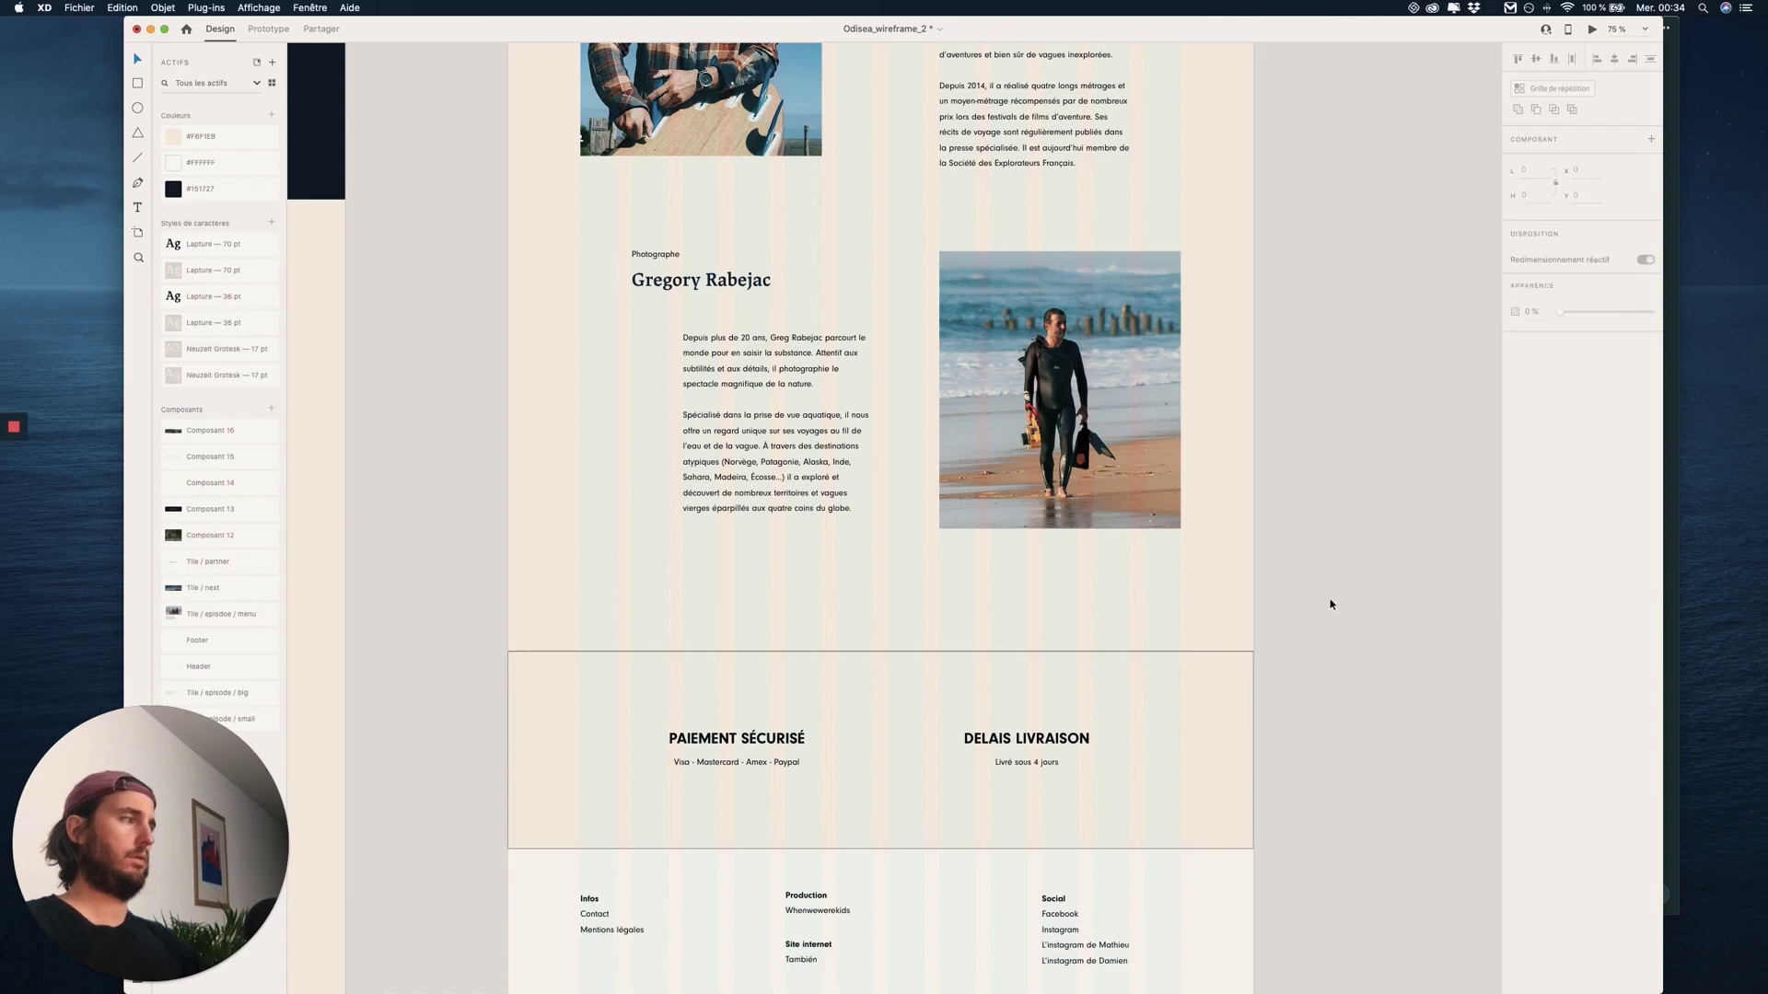
- Switch to Webflow and give the reassurance section 150 px of padding above and below its content
{"action": "scroll", "coordinate": [1313, 628], "scroll_direction": "down", "scroll_amount": 2}
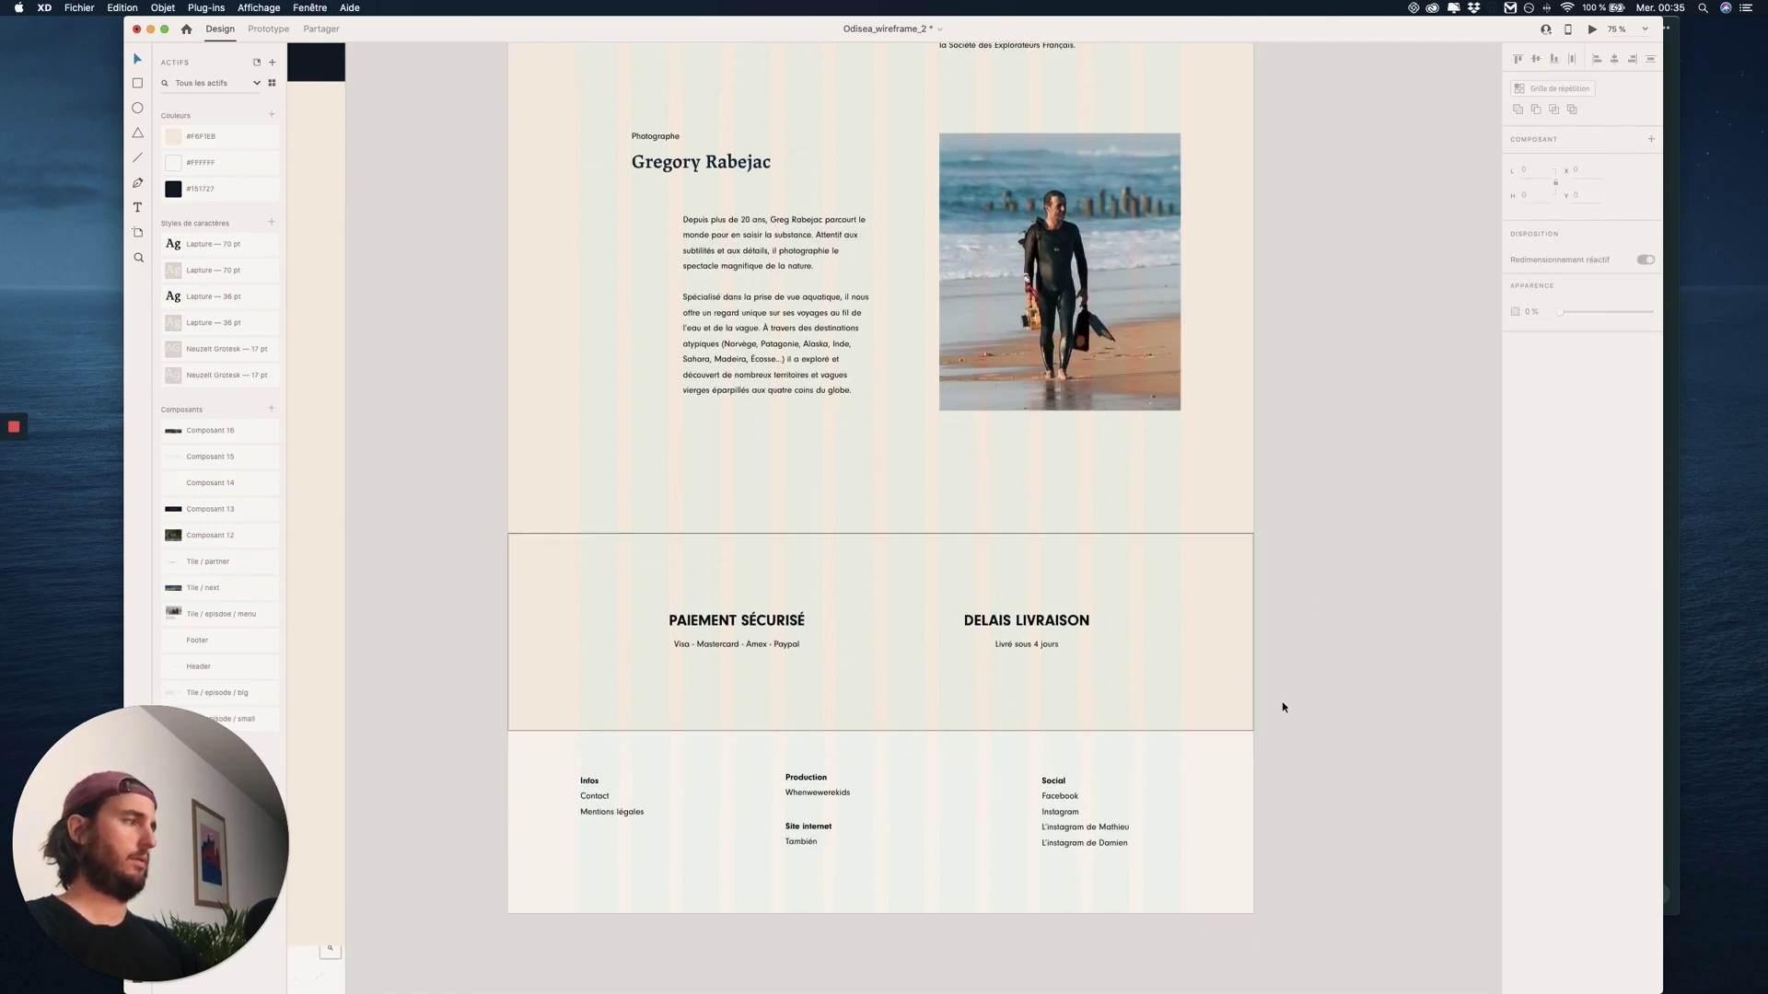
{"action": "left_click", "coordinate": [773, 623]}
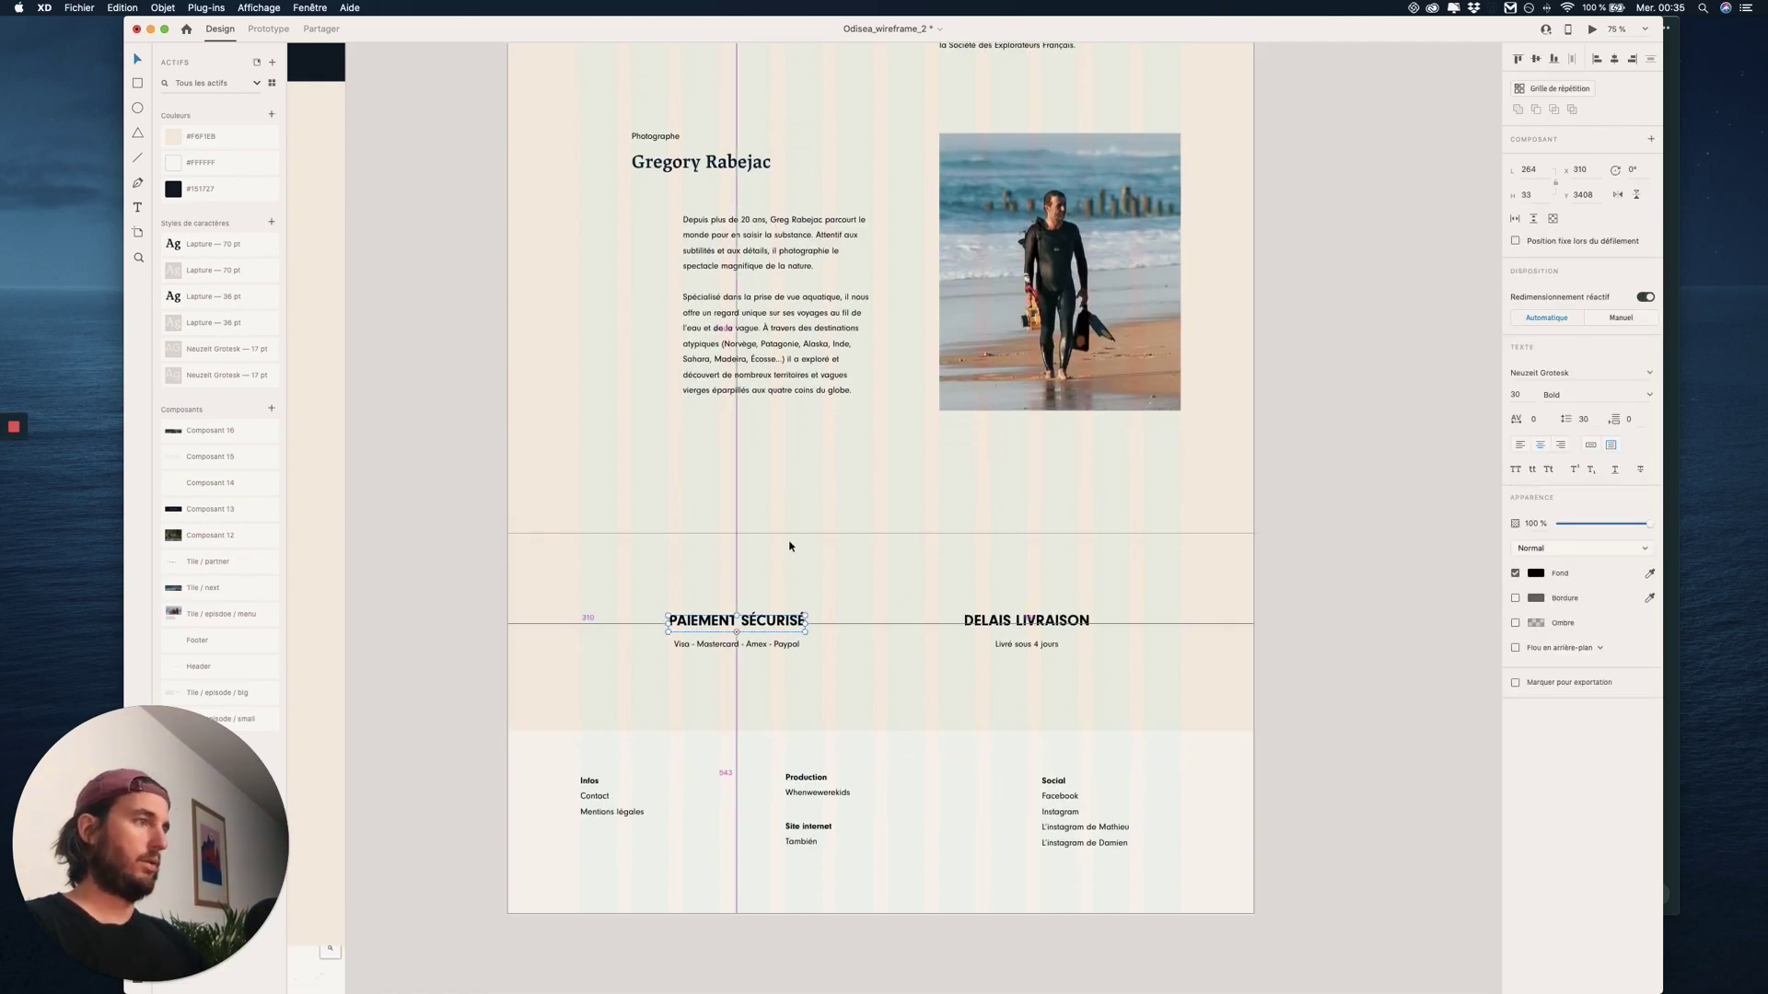
{"action": "key", "text": "ctrl+Up"}
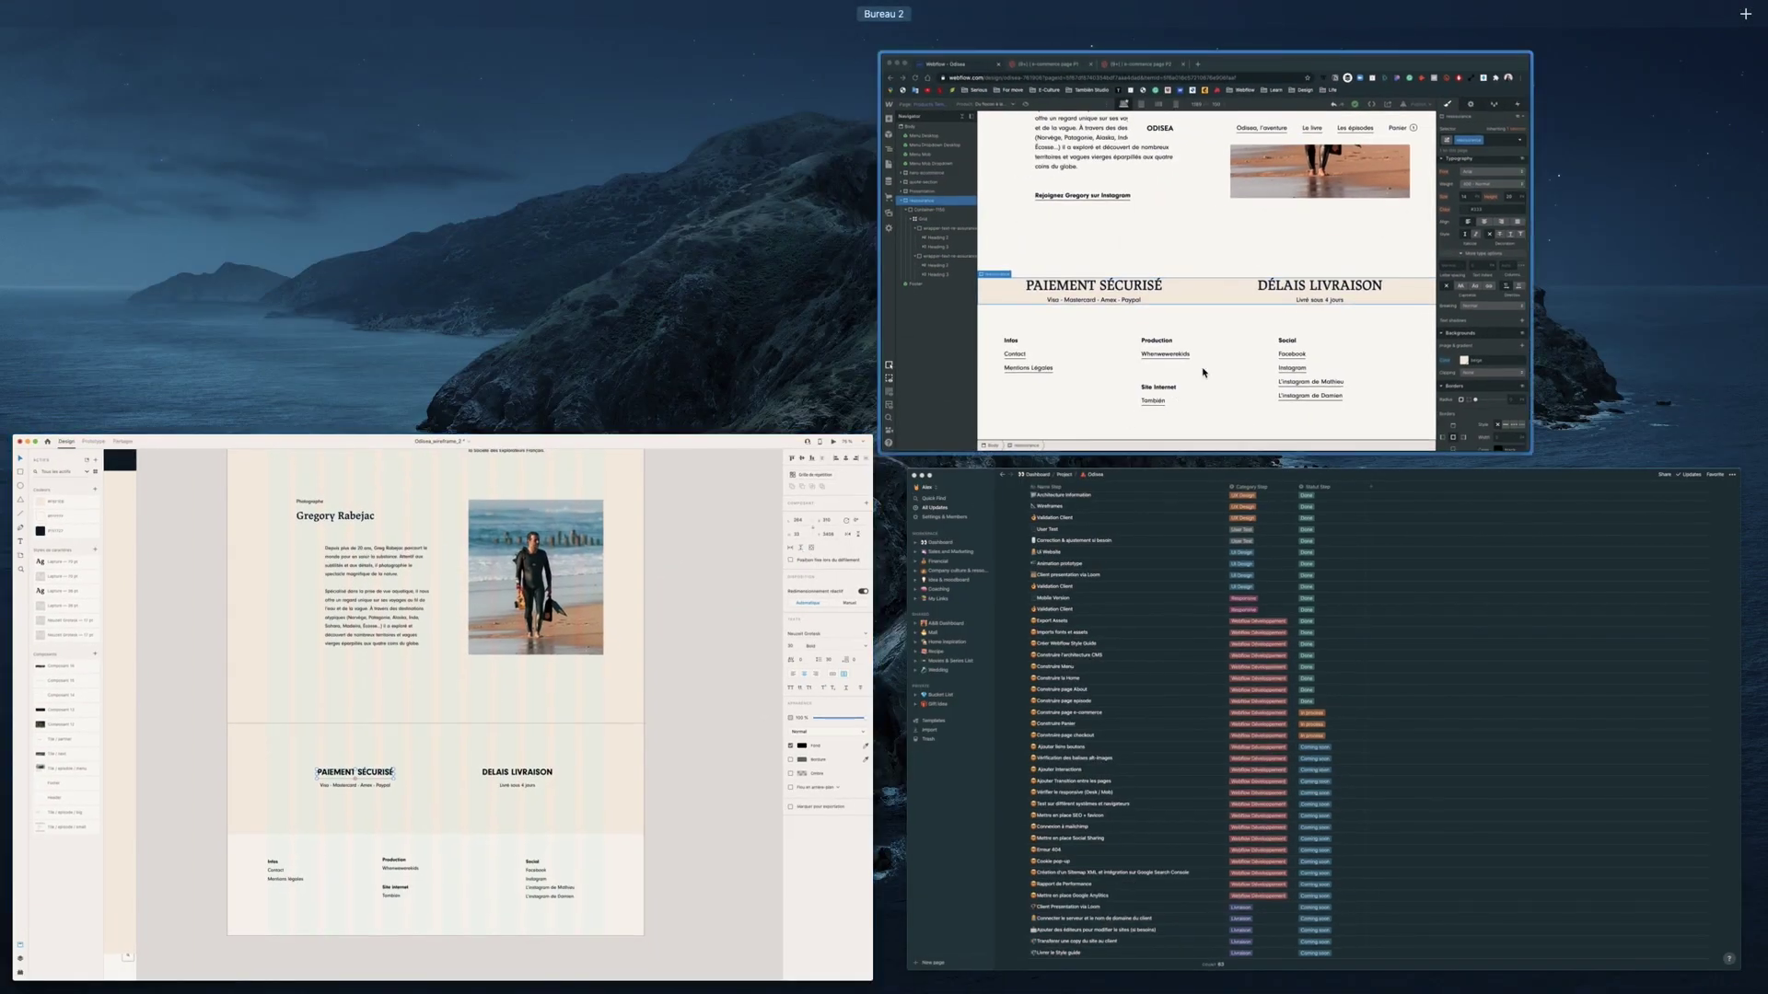
{"action": "left_click", "coordinate": [1204, 373]}
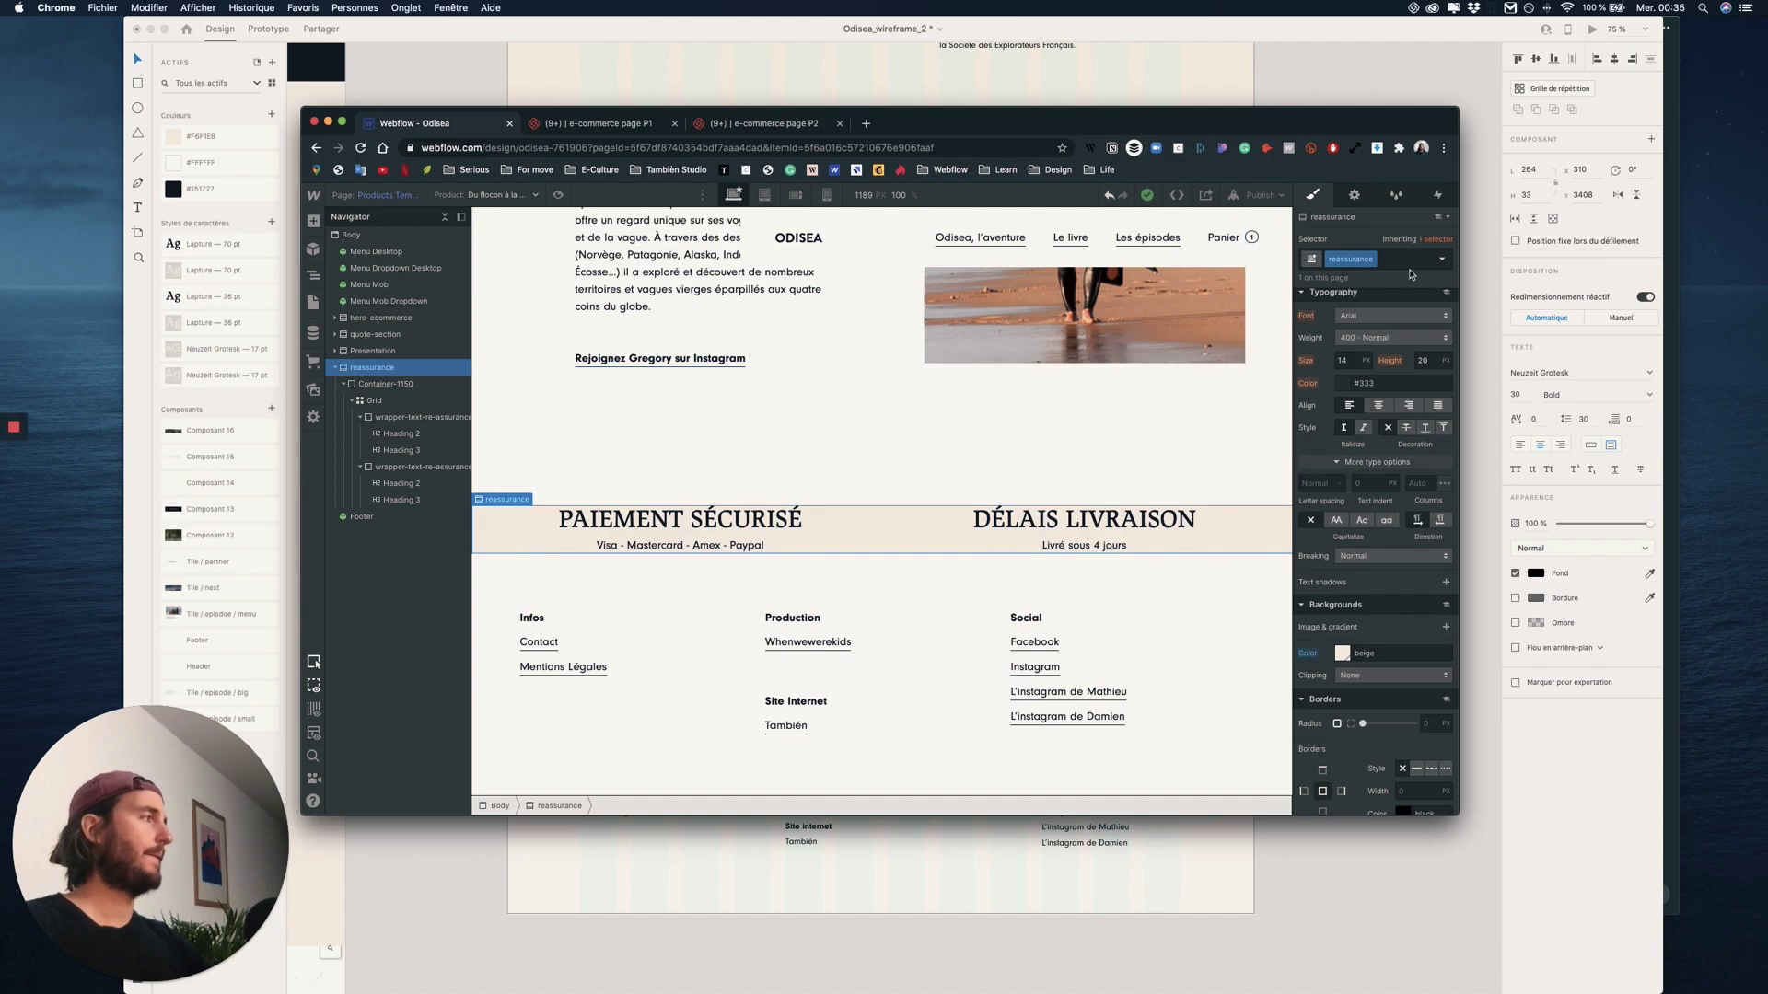
{"action": "scroll", "coordinate": [1409, 502], "scroll_direction": "up", "scroll_amount": 5}
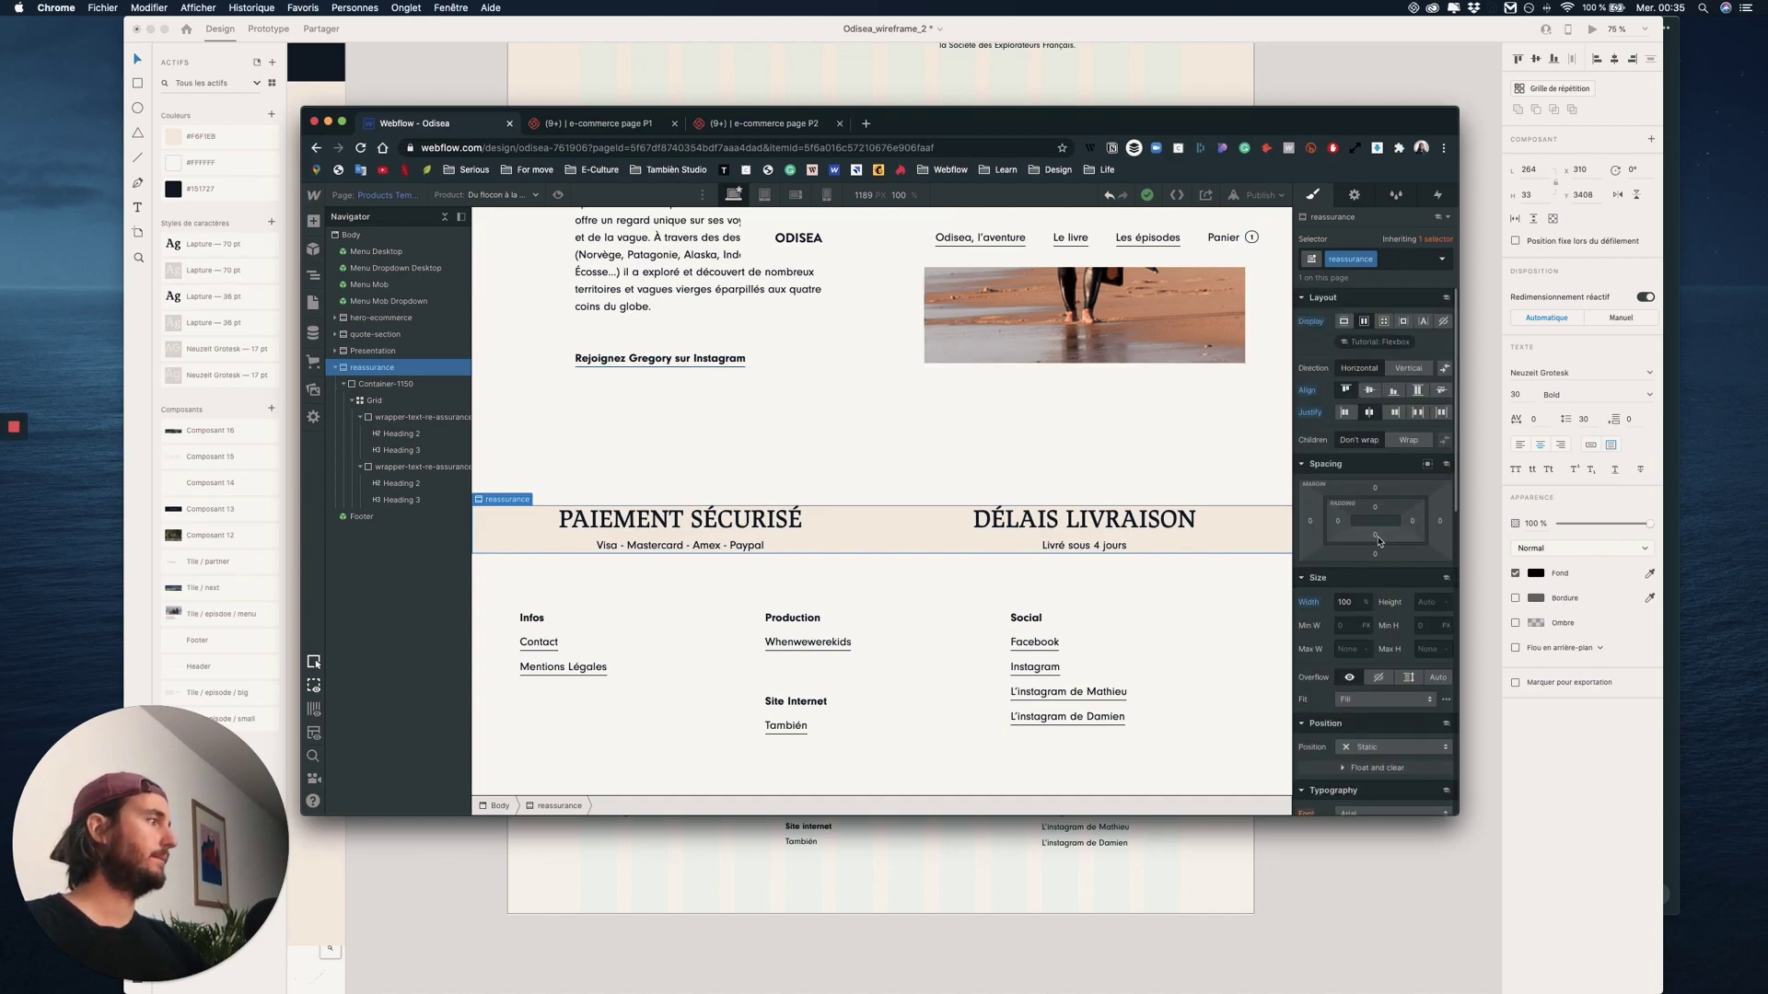
{"action": "left_click_drag", "start_coordinate": [1379, 538], "coordinate": [1369, 433]}
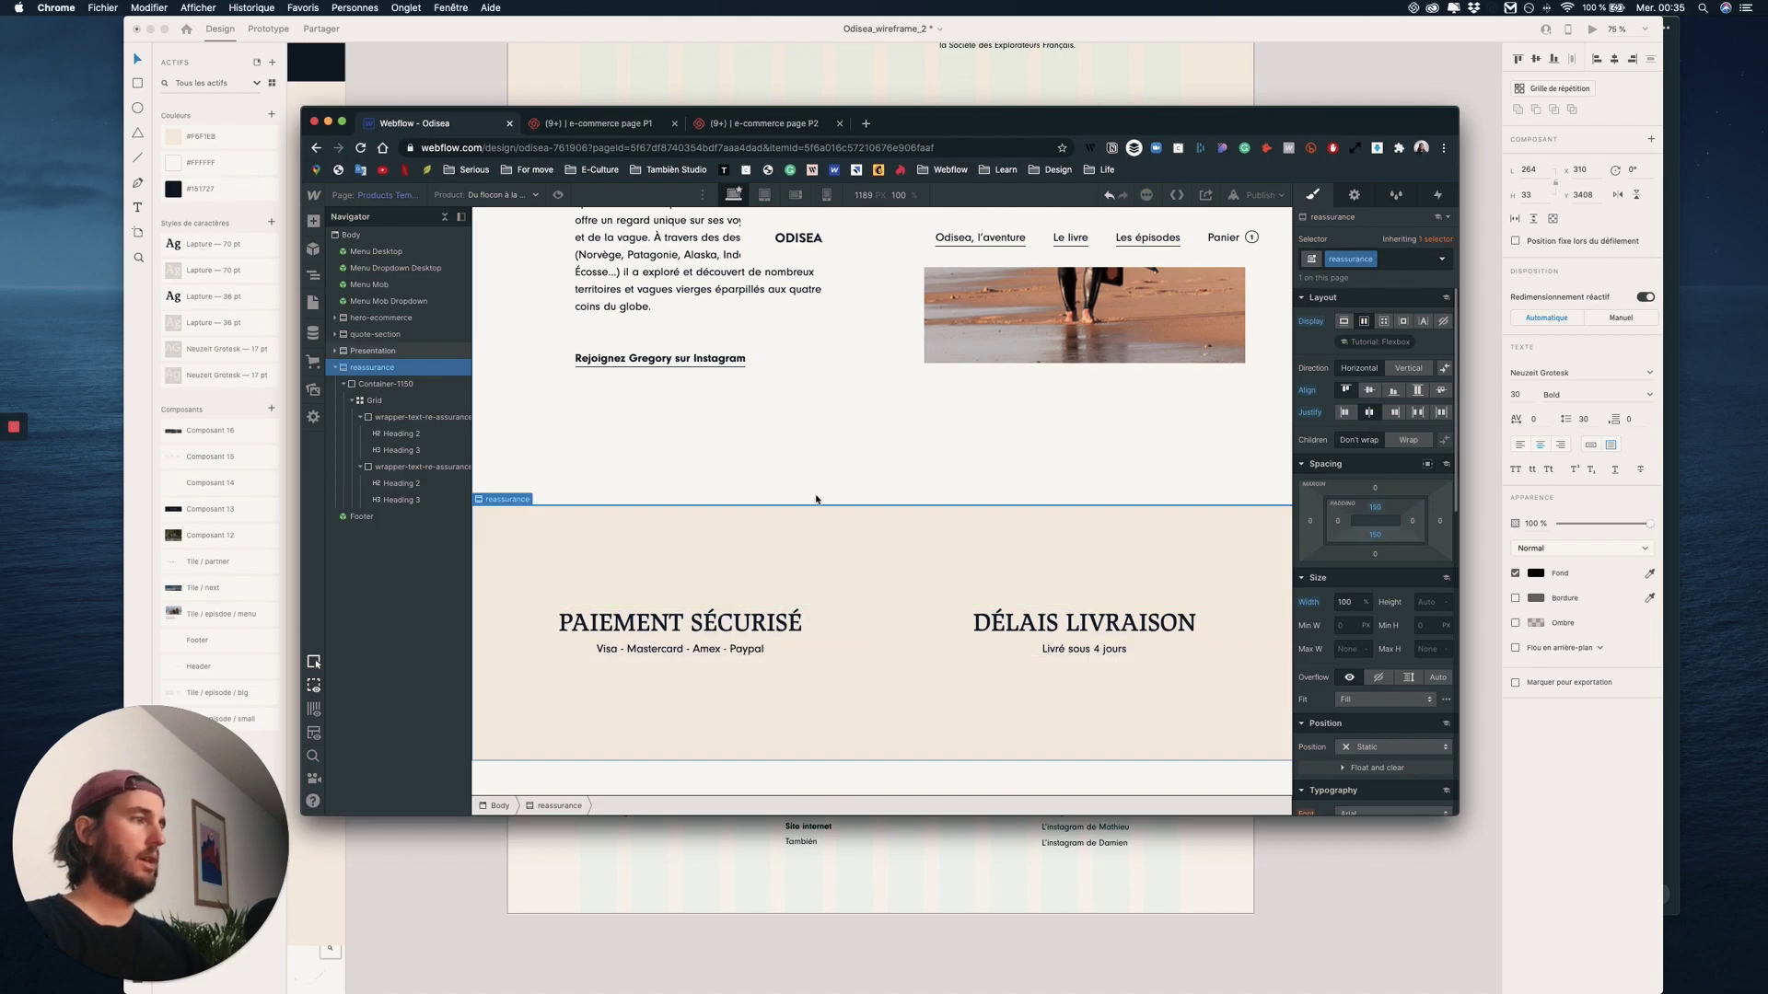
{"action": "scroll", "coordinate": [829, 503], "scroll_direction": "down", "scroll_amount": 2}
{"action": "scroll", "coordinate": [857, 509], "scroll_direction": "up", "scroll_amount": 3}
{"action": "scroll", "coordinate": [958, 561], "scroll_direction": "down", "scroll_amount": 1}
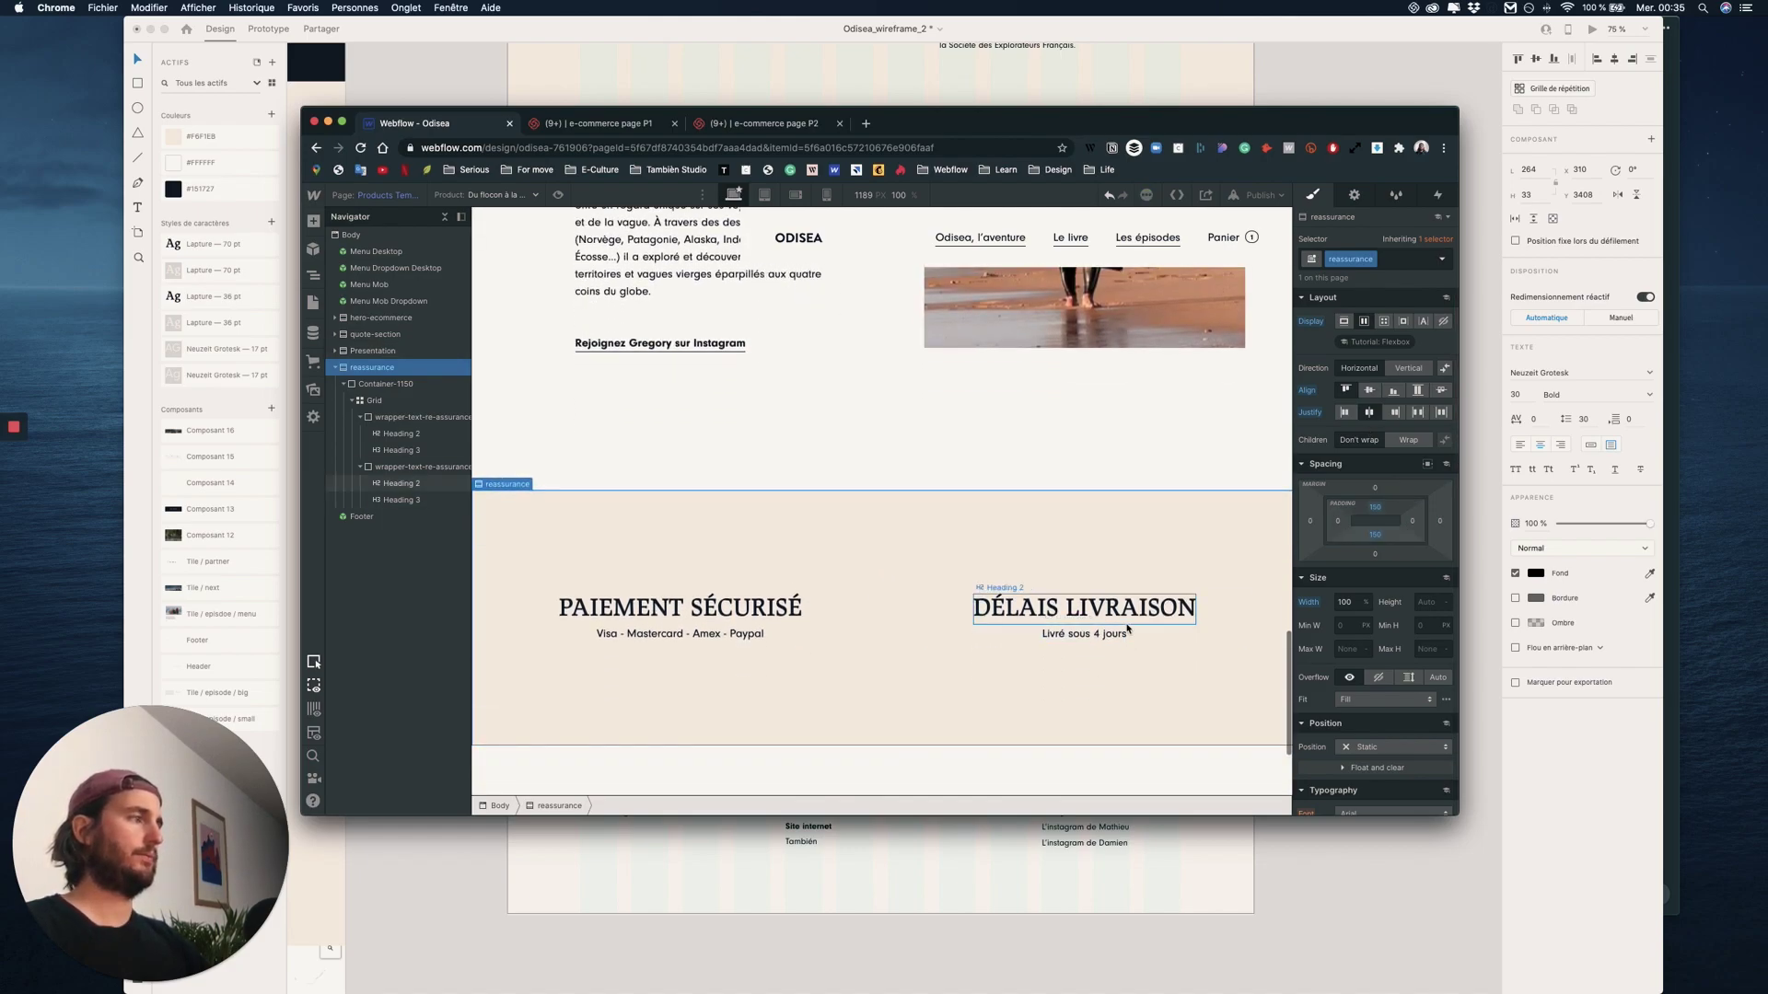
{"action": "scroll", "coordinate": [1125, 626], "scroll_direction": "down", "scroll_amount": 2}
{"action": "scroll", "coordinate": [1123, 626], "scroll_direction": "up", "scroll_amount": 15}
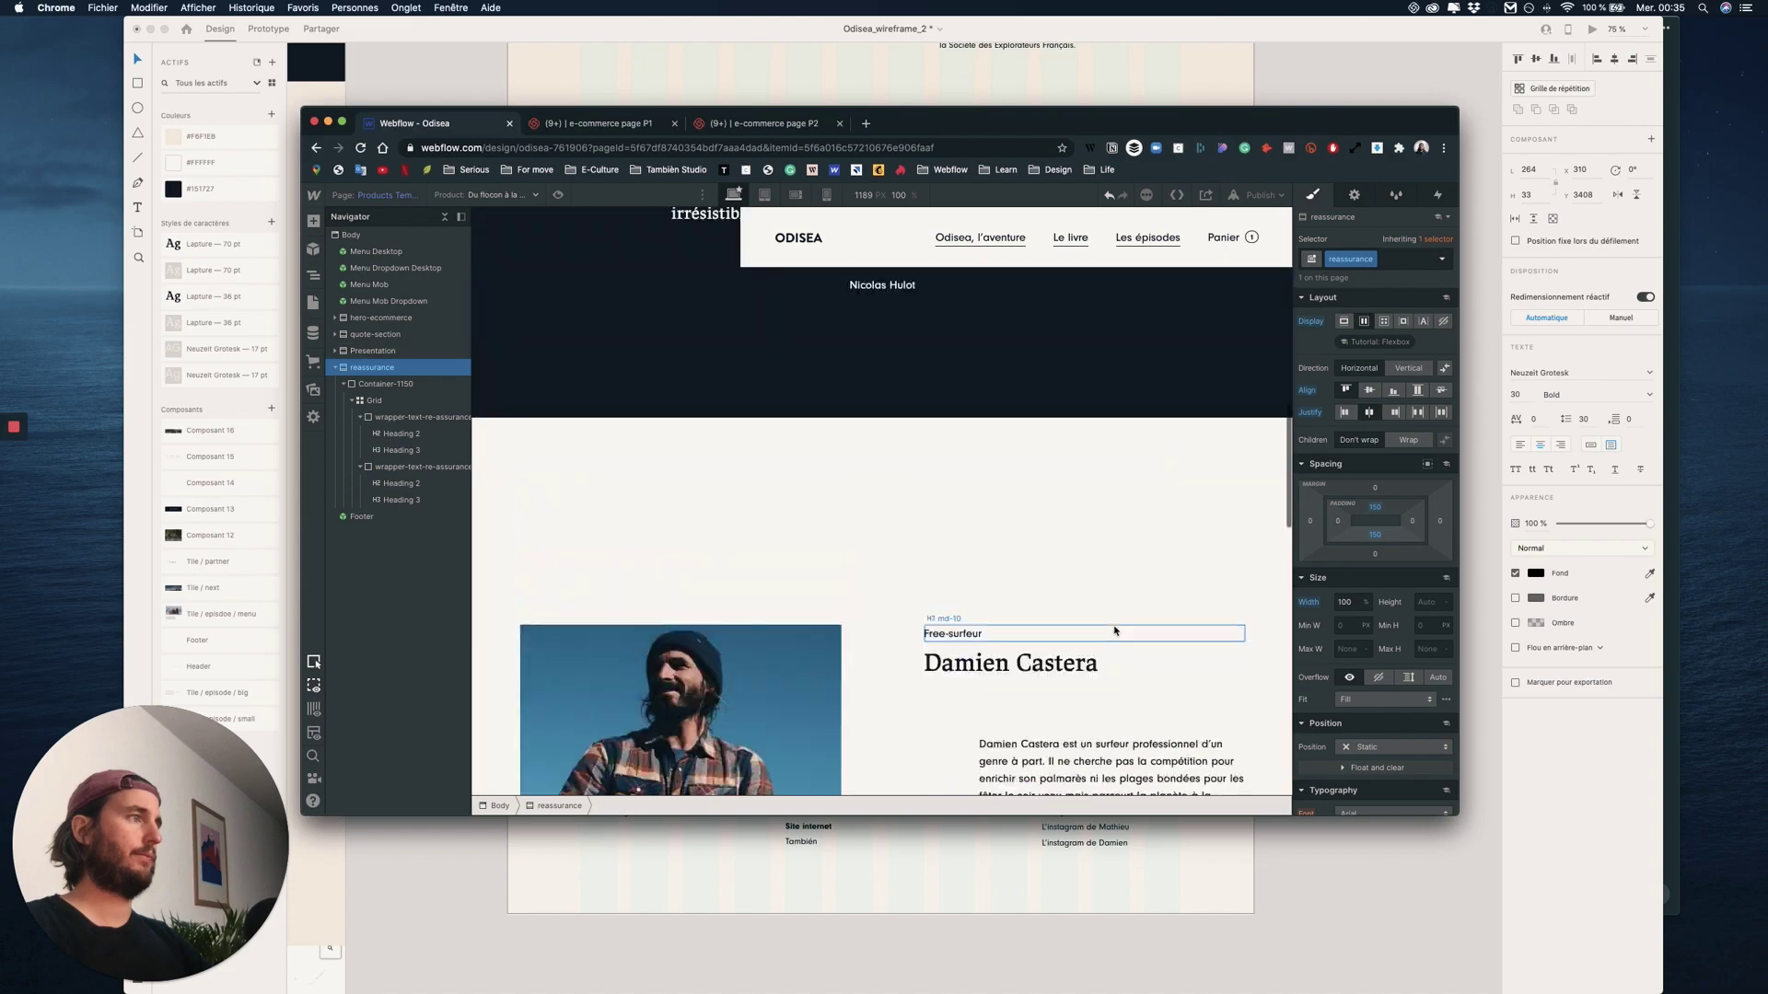
{"action": "scroll", "coordinate": [1116, 631], "scroll_direction": "down", "scroll_amount": 12}
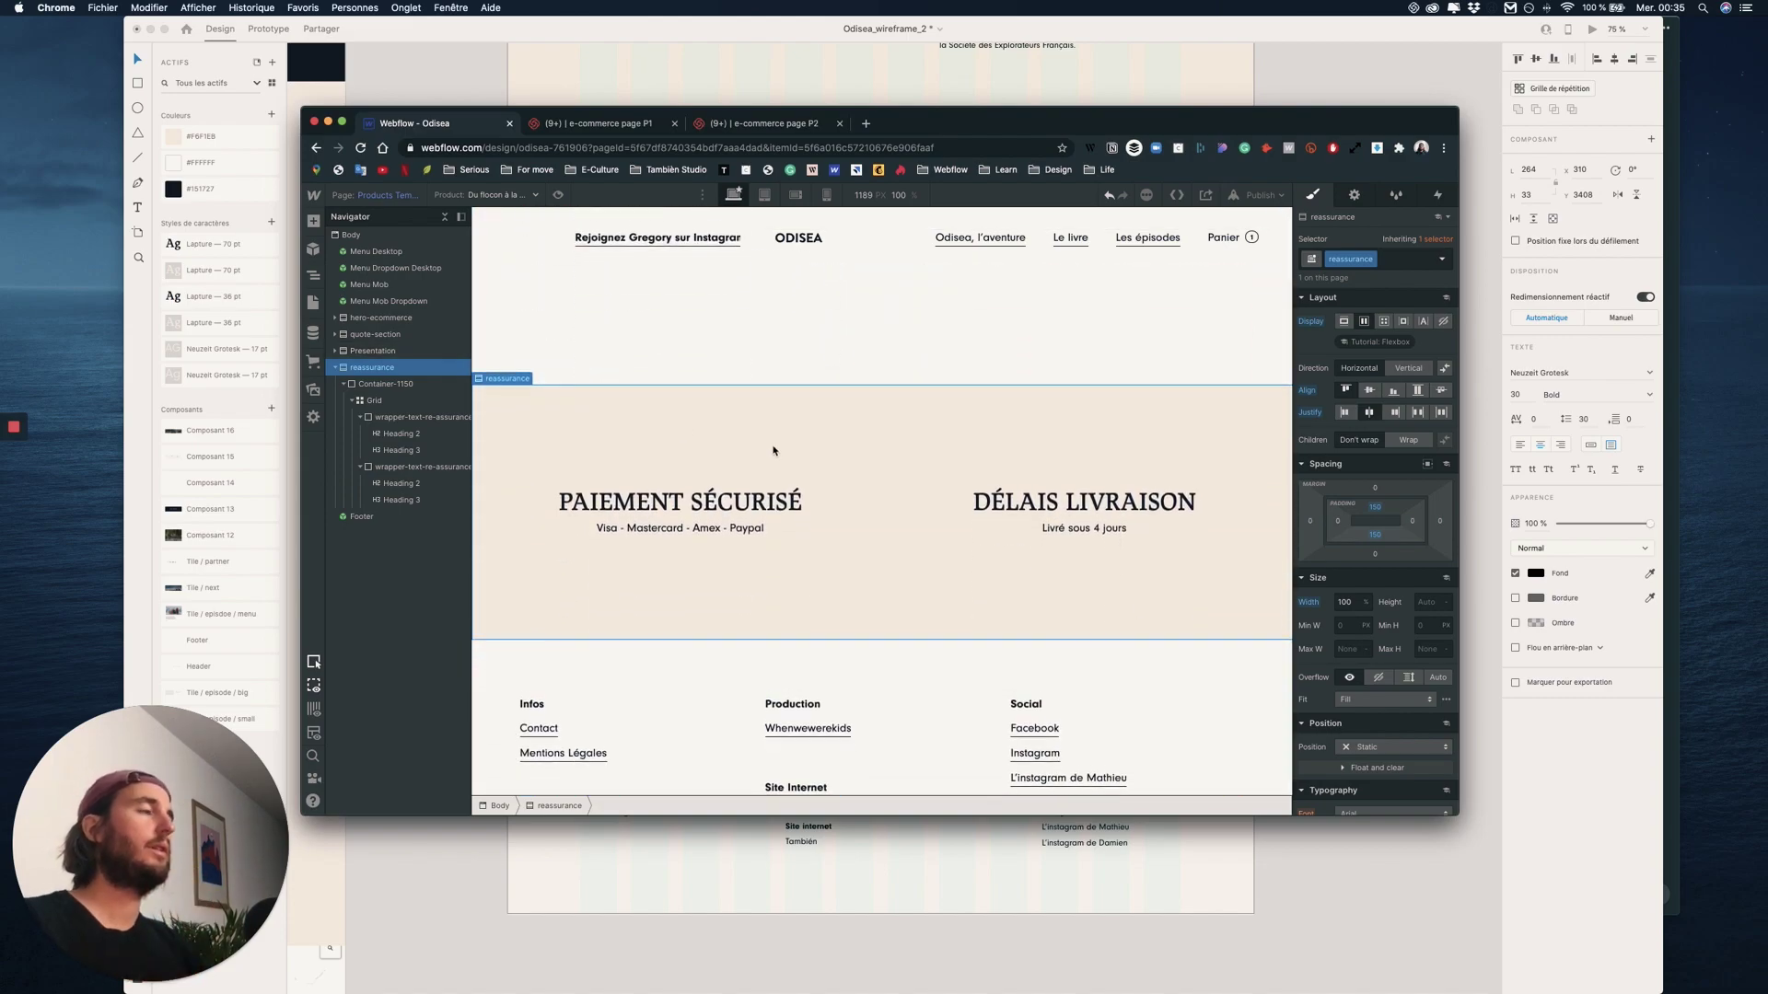
- Apply the existing md-10 class to the PAIEMENT SÉCURISÉ and DÉLAIS LIVRAISON headings
{"action": "left_click", "coordinate": [764, 195]}
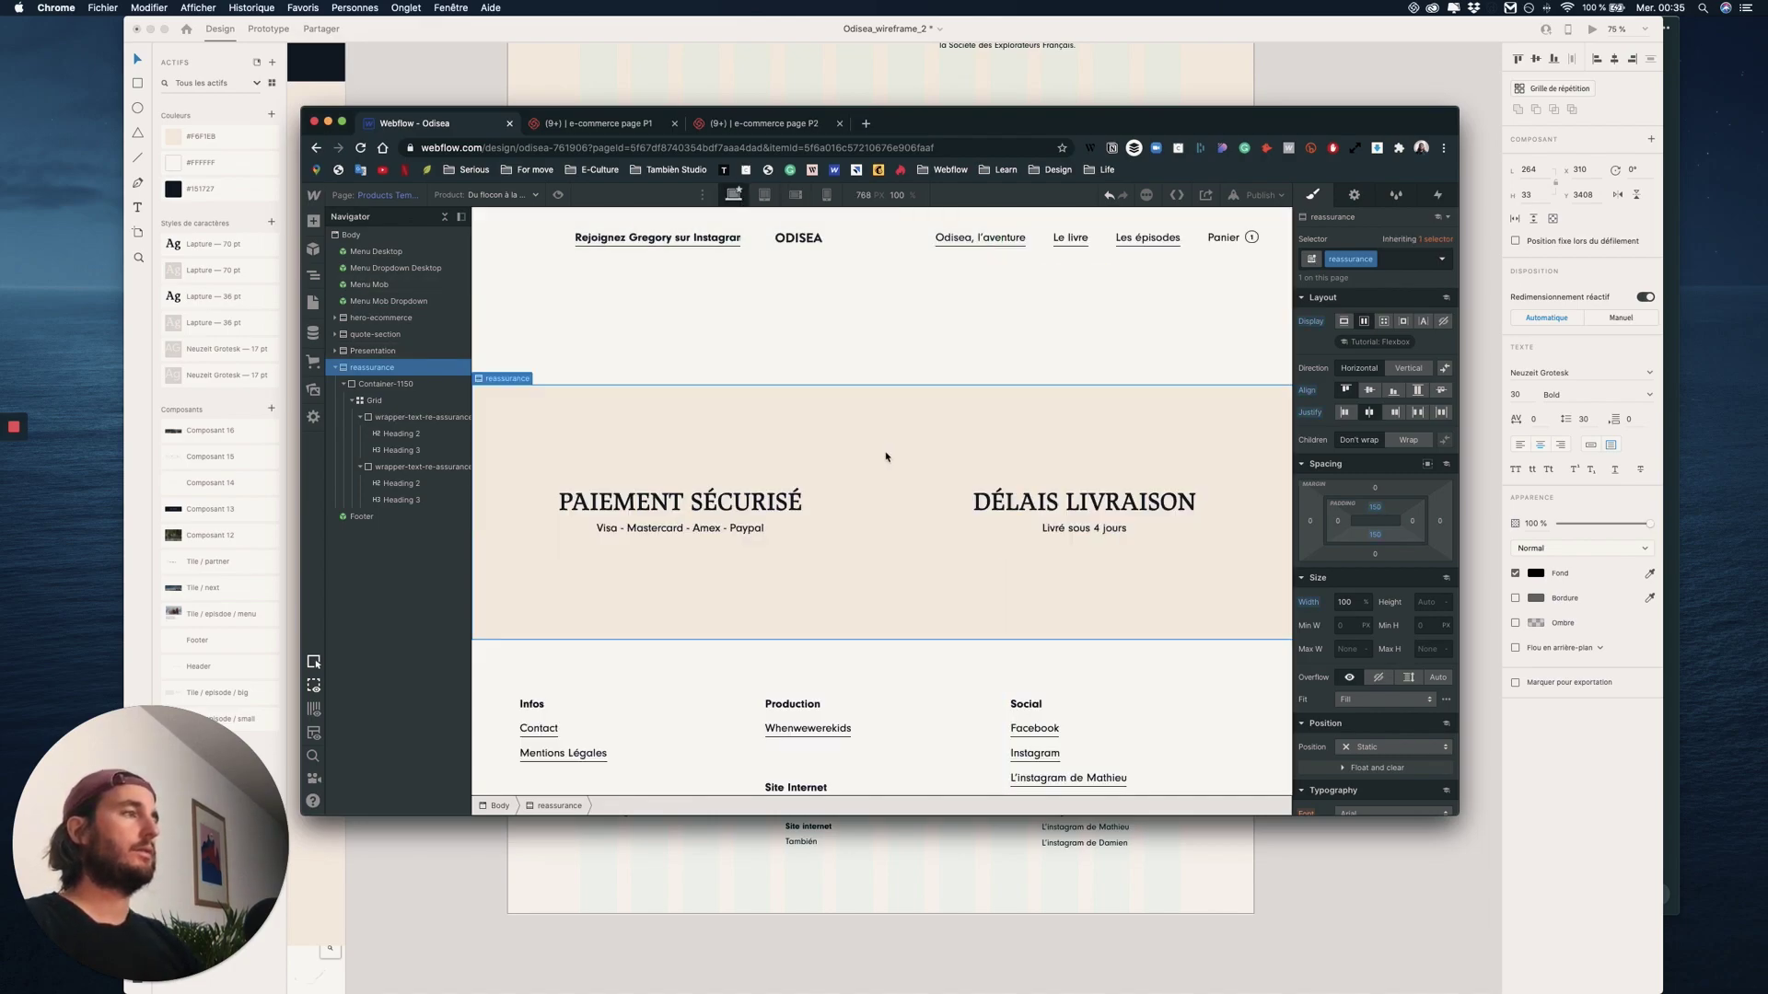
{"action": "left_click", "coordinate": [750, 516]}
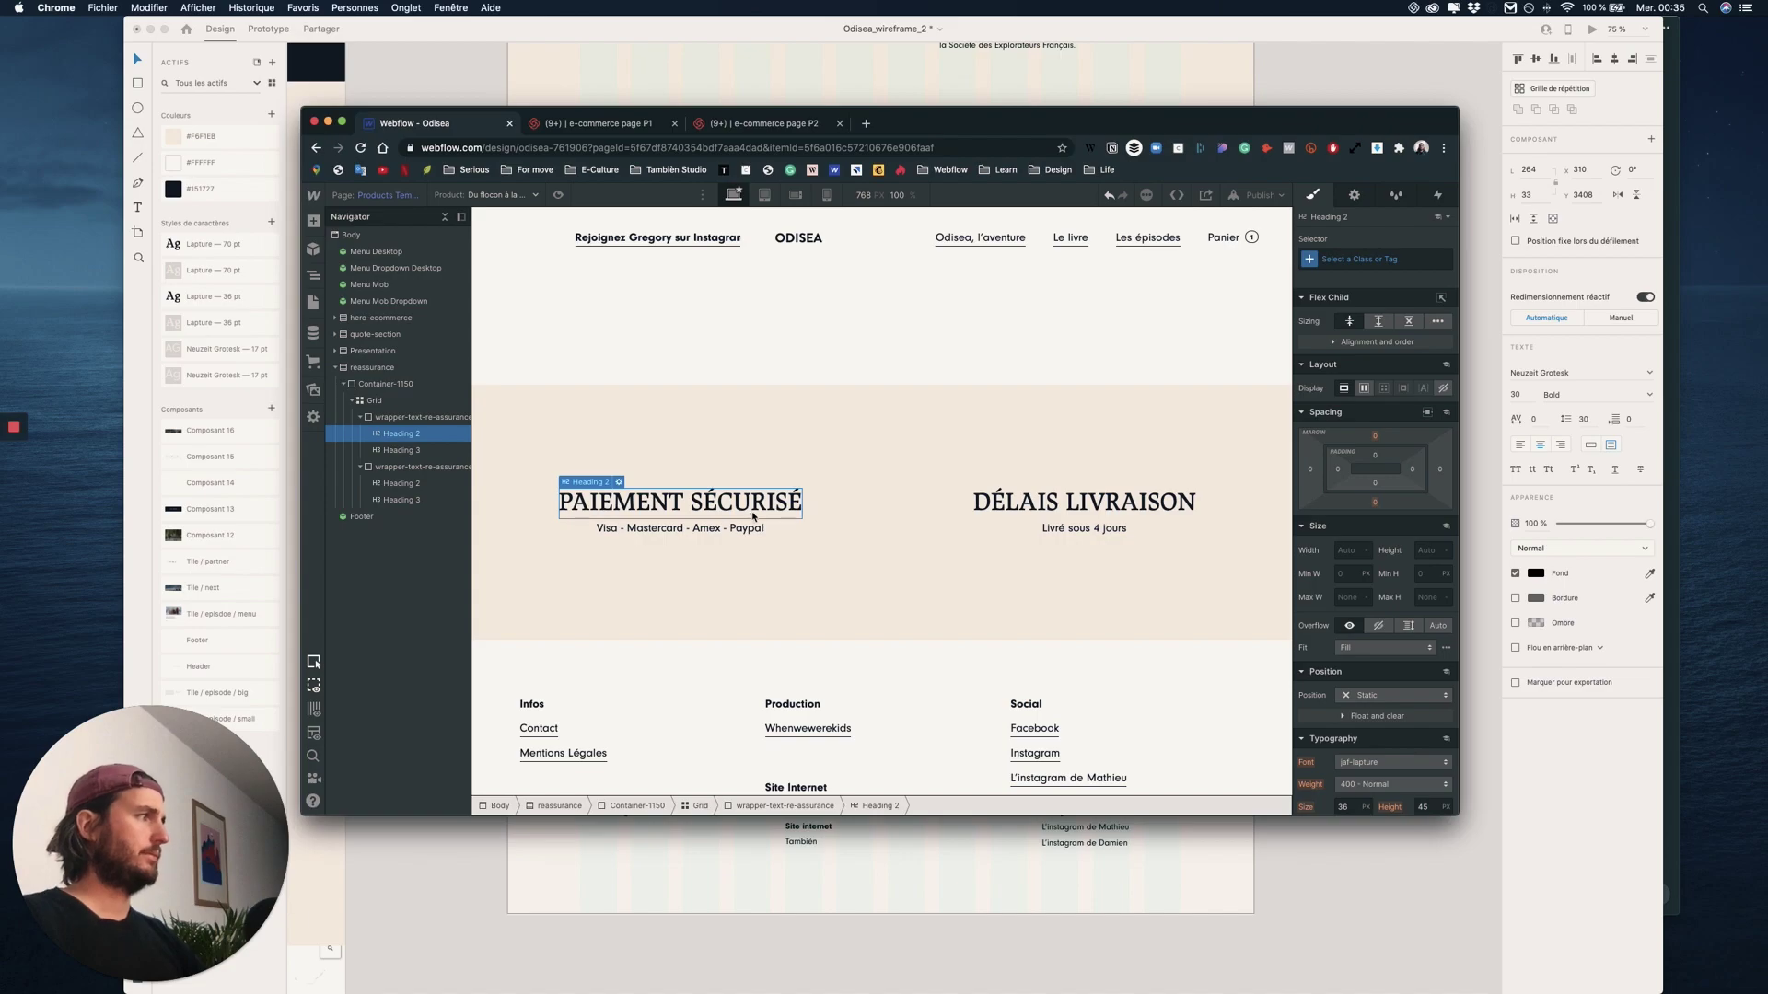
{"action": "left_click", "coordinate": [1371, 262]}
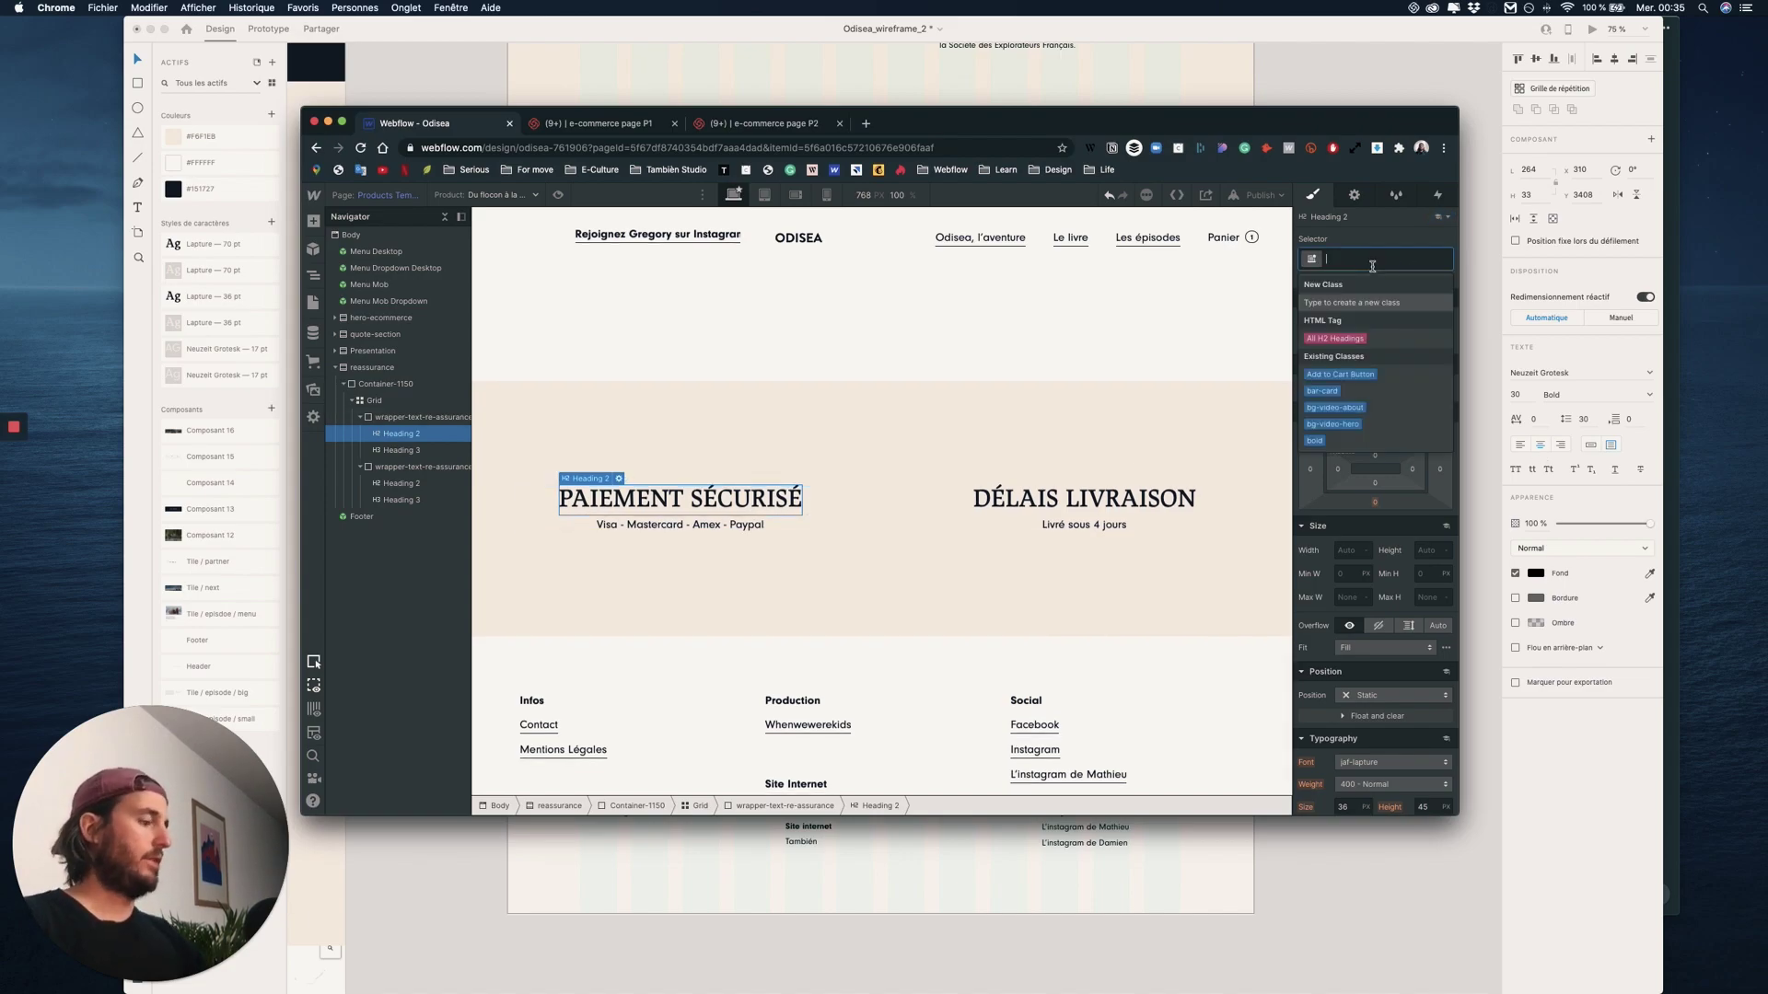
{"action": "type", "text": "md-10"}
{"action": "left_click", "coordinate": [1329, 341]}
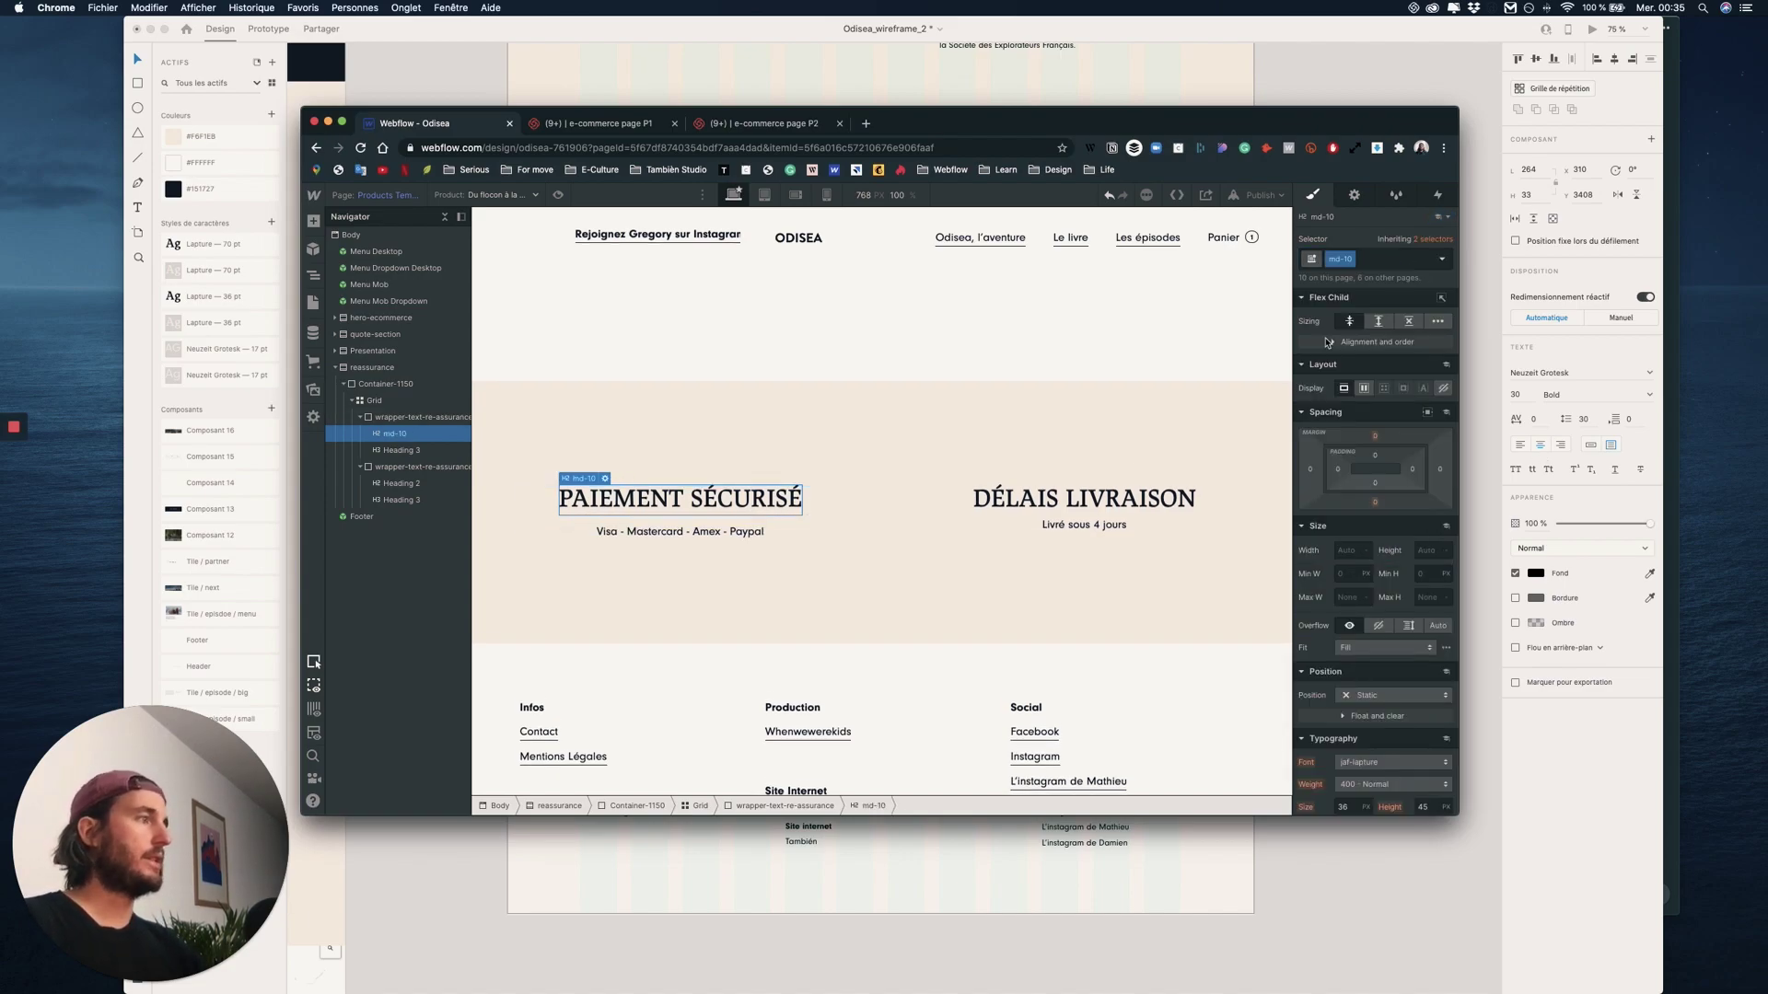
{"action": "left_click", "coordinate": [1087, 498]}
{"action": "left_click", "coordinate": [1394, 258]}
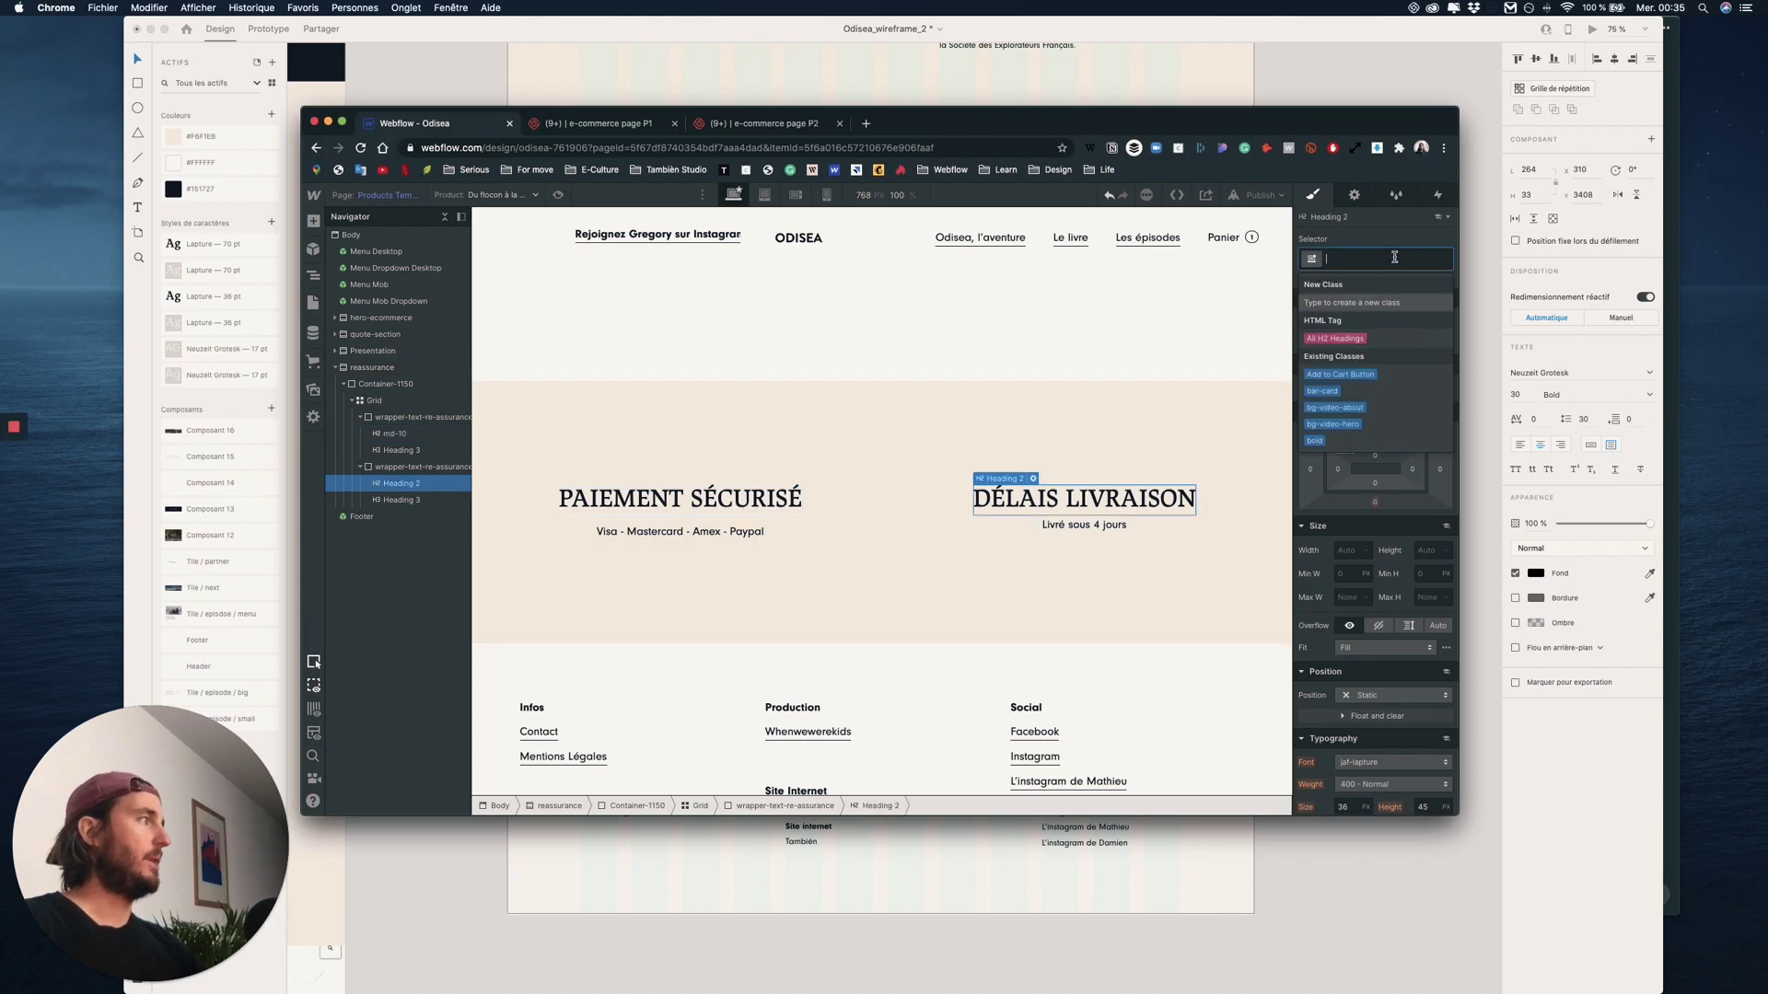
{"action": "type", "text": "md"}
{"action": "left_click", "coordinate": [1320, 338]}
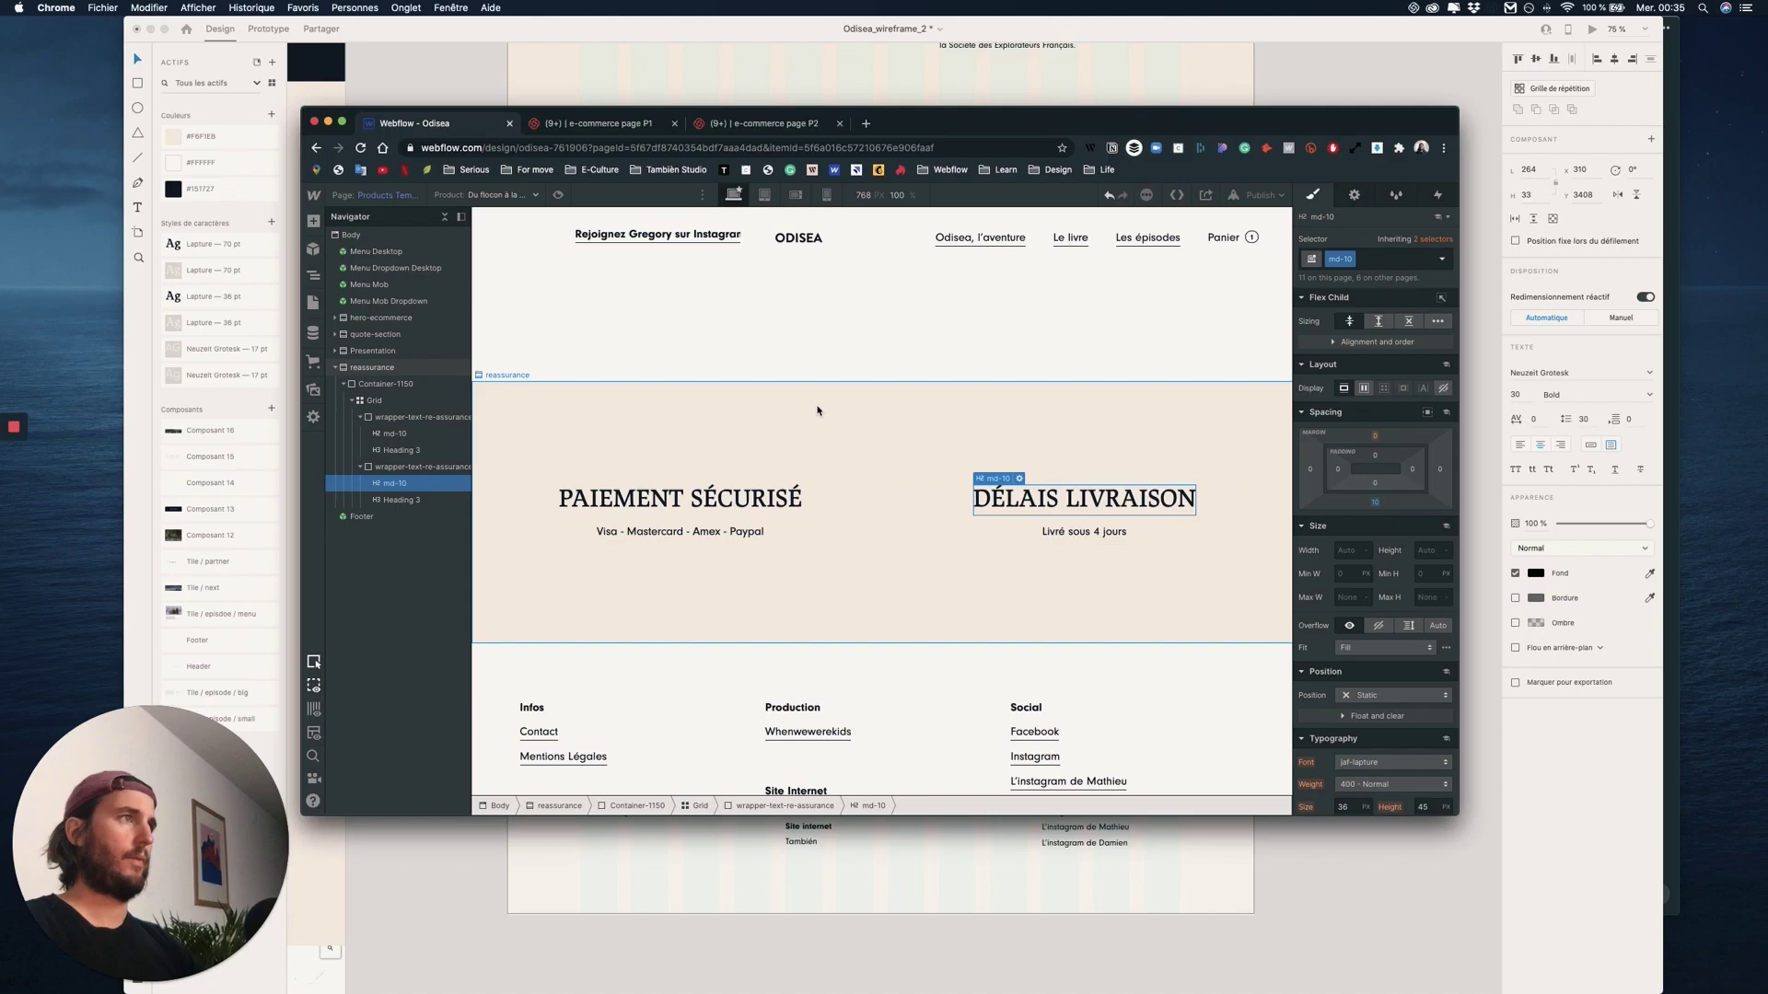
- At the desktop breakpoint, add the text-center combo class to both md-10 headings in the reassurance section
{"action": "left_click", "coordinate": [765, 198]}
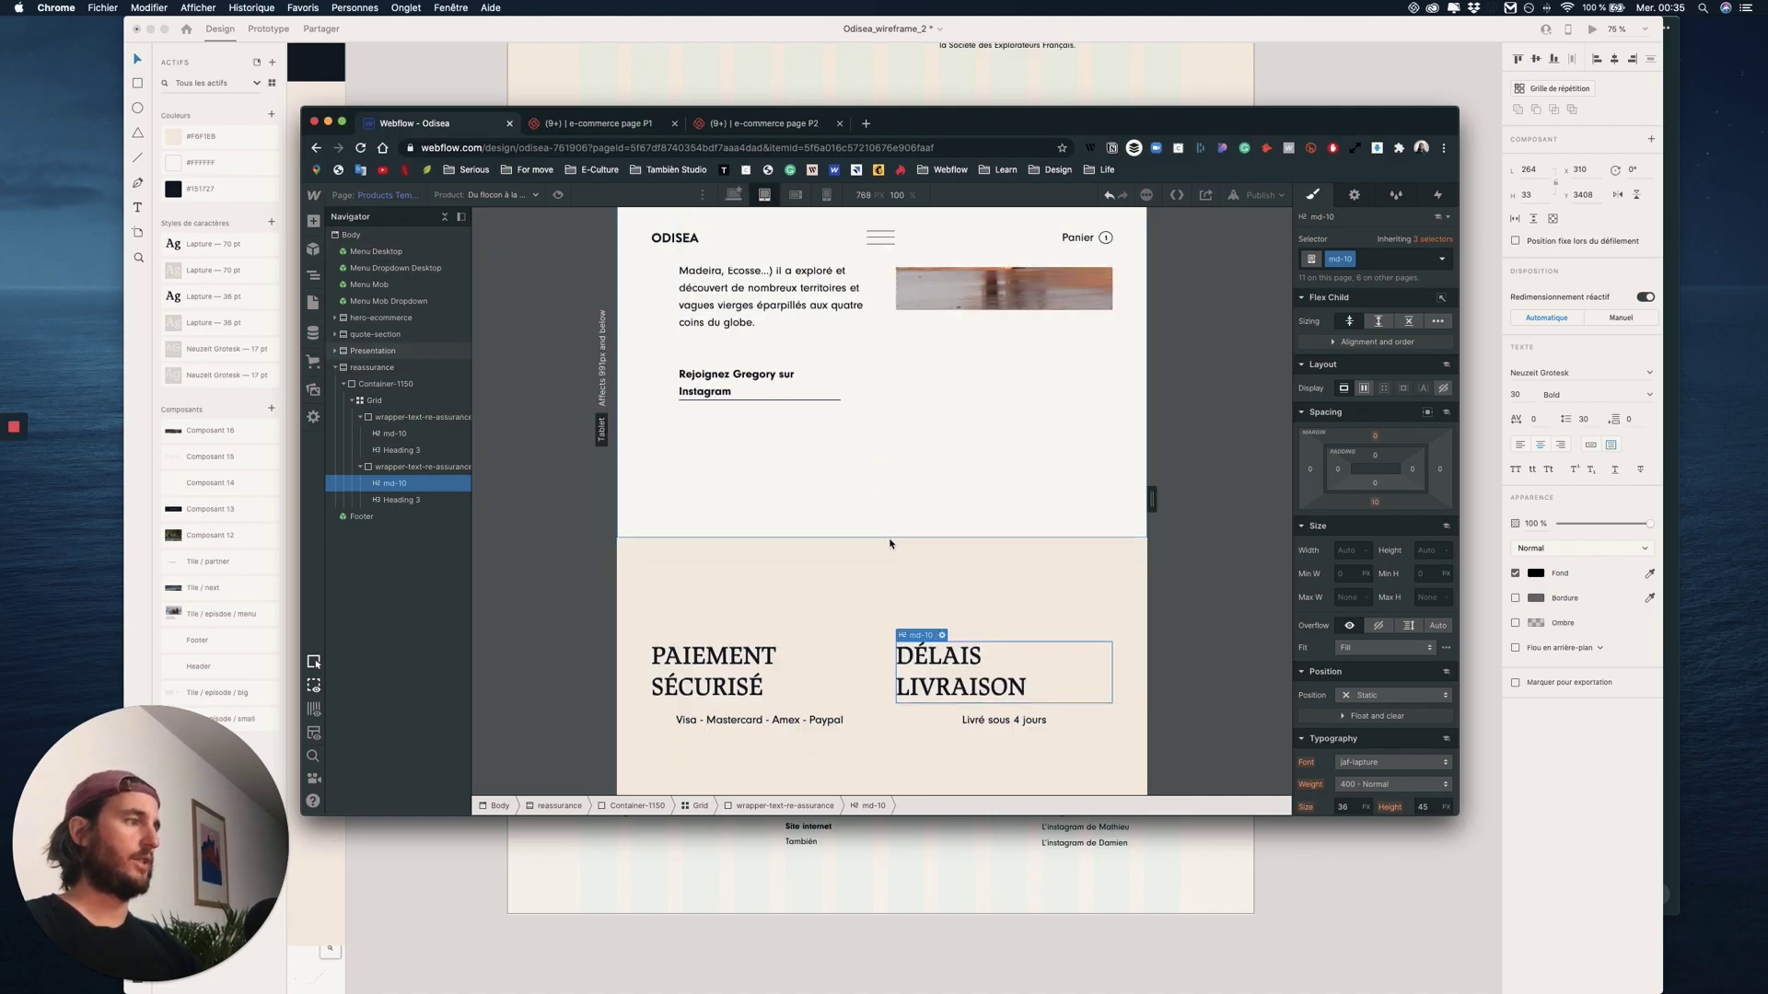
{"action": "left_click", "coordinate": [663, 630]}
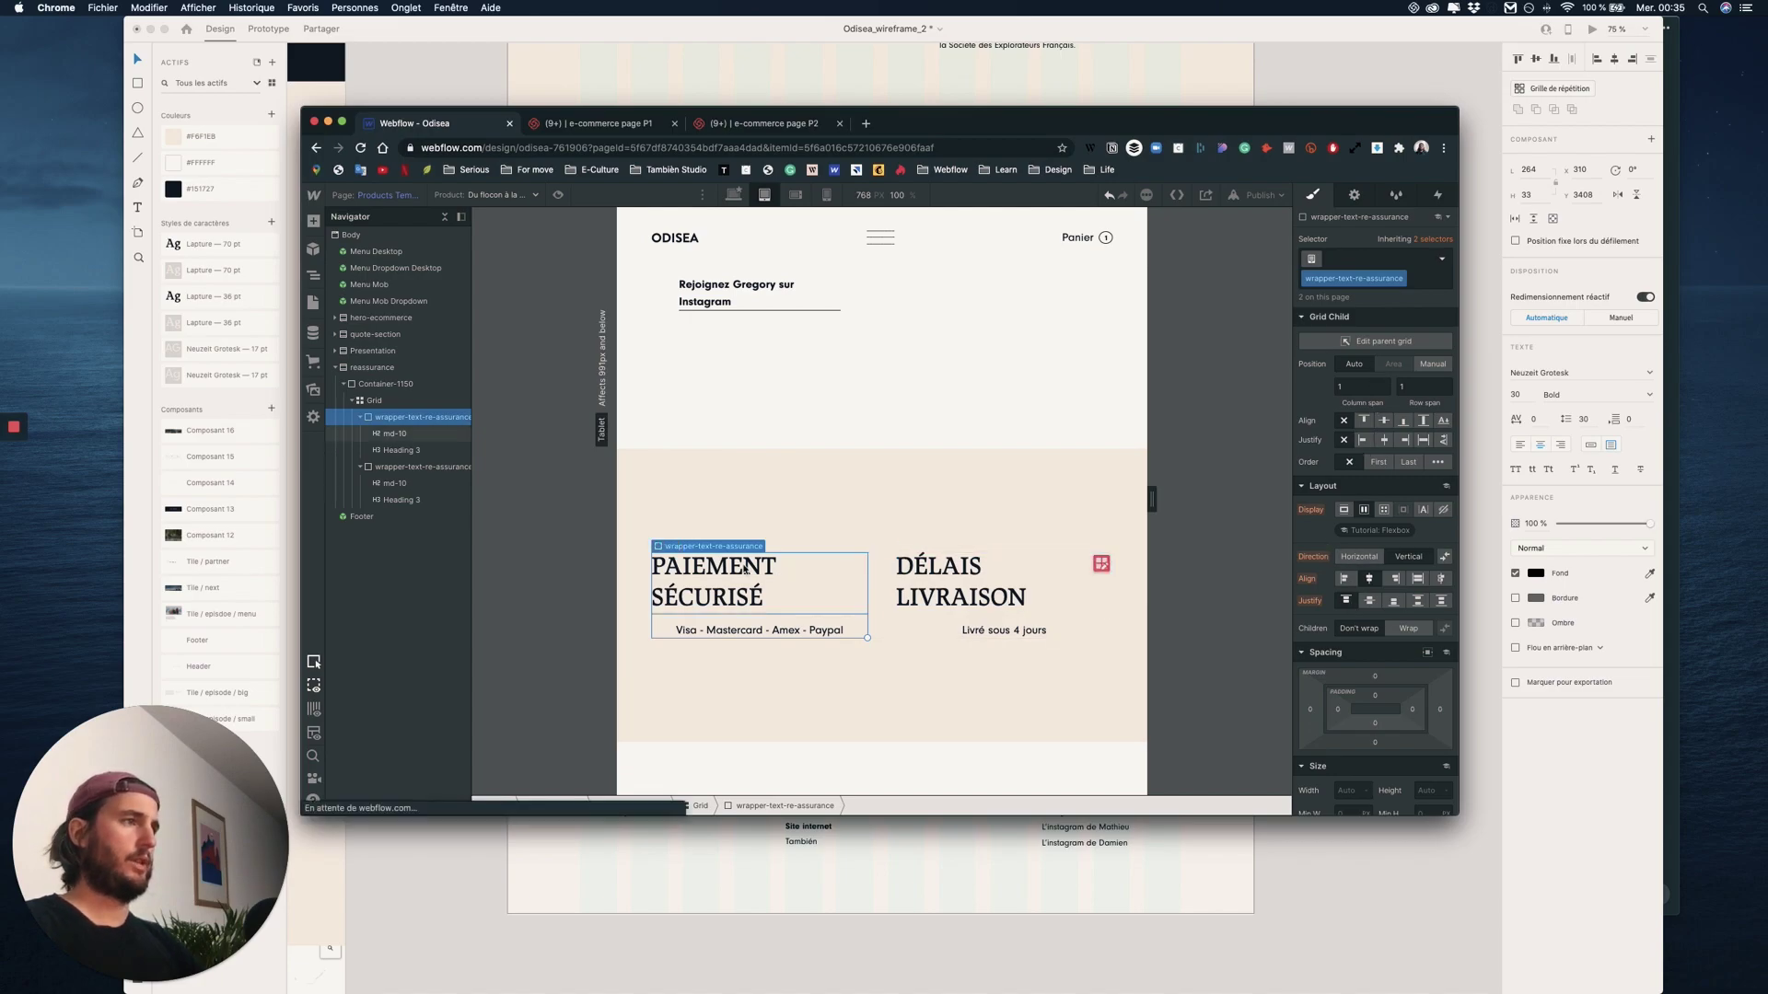
{"action": "key", "text": "shift+1"}
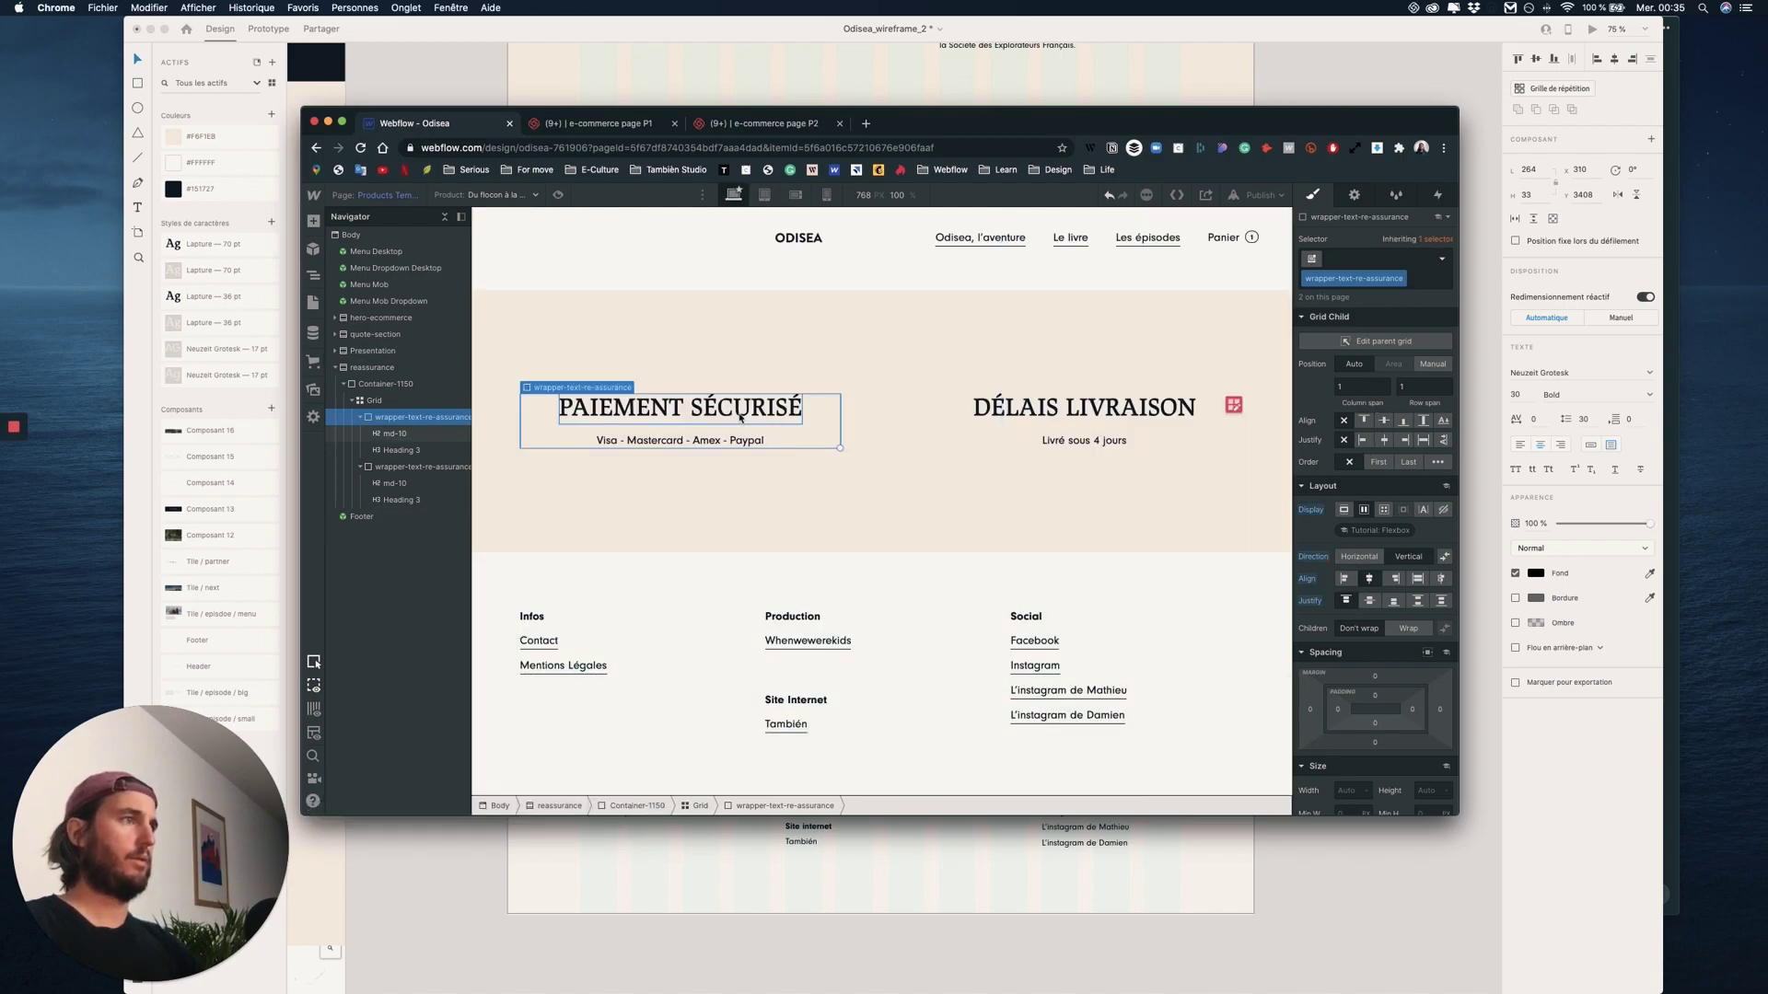
{"action": "left_click", "coordinate": [644, 407]}
{"action": "scroll", "coordinate": [1428, 672], "scroll_direction": "down", "scroll_amount": 5}
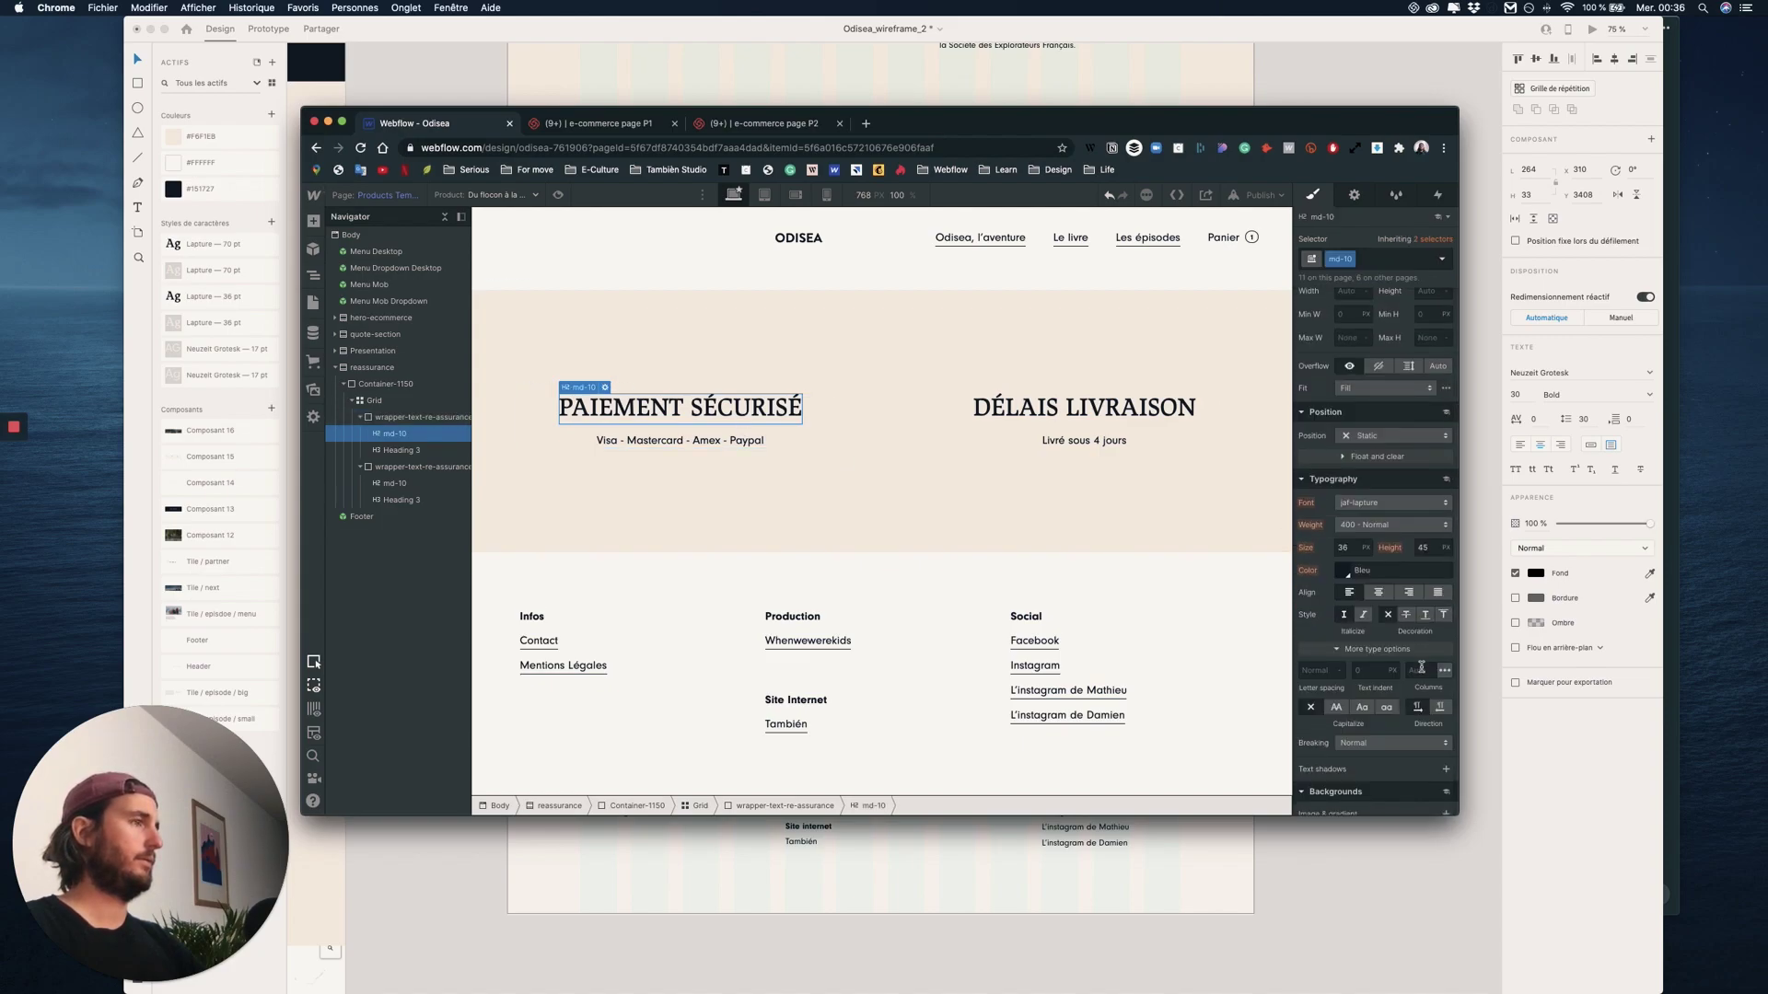
{"action": "scroll", "coordinate": [1421, 667], "scroll_direction": "up", "scroll_amount": 3}
{"action": "left_click", "coordinate": [1372, 258]}
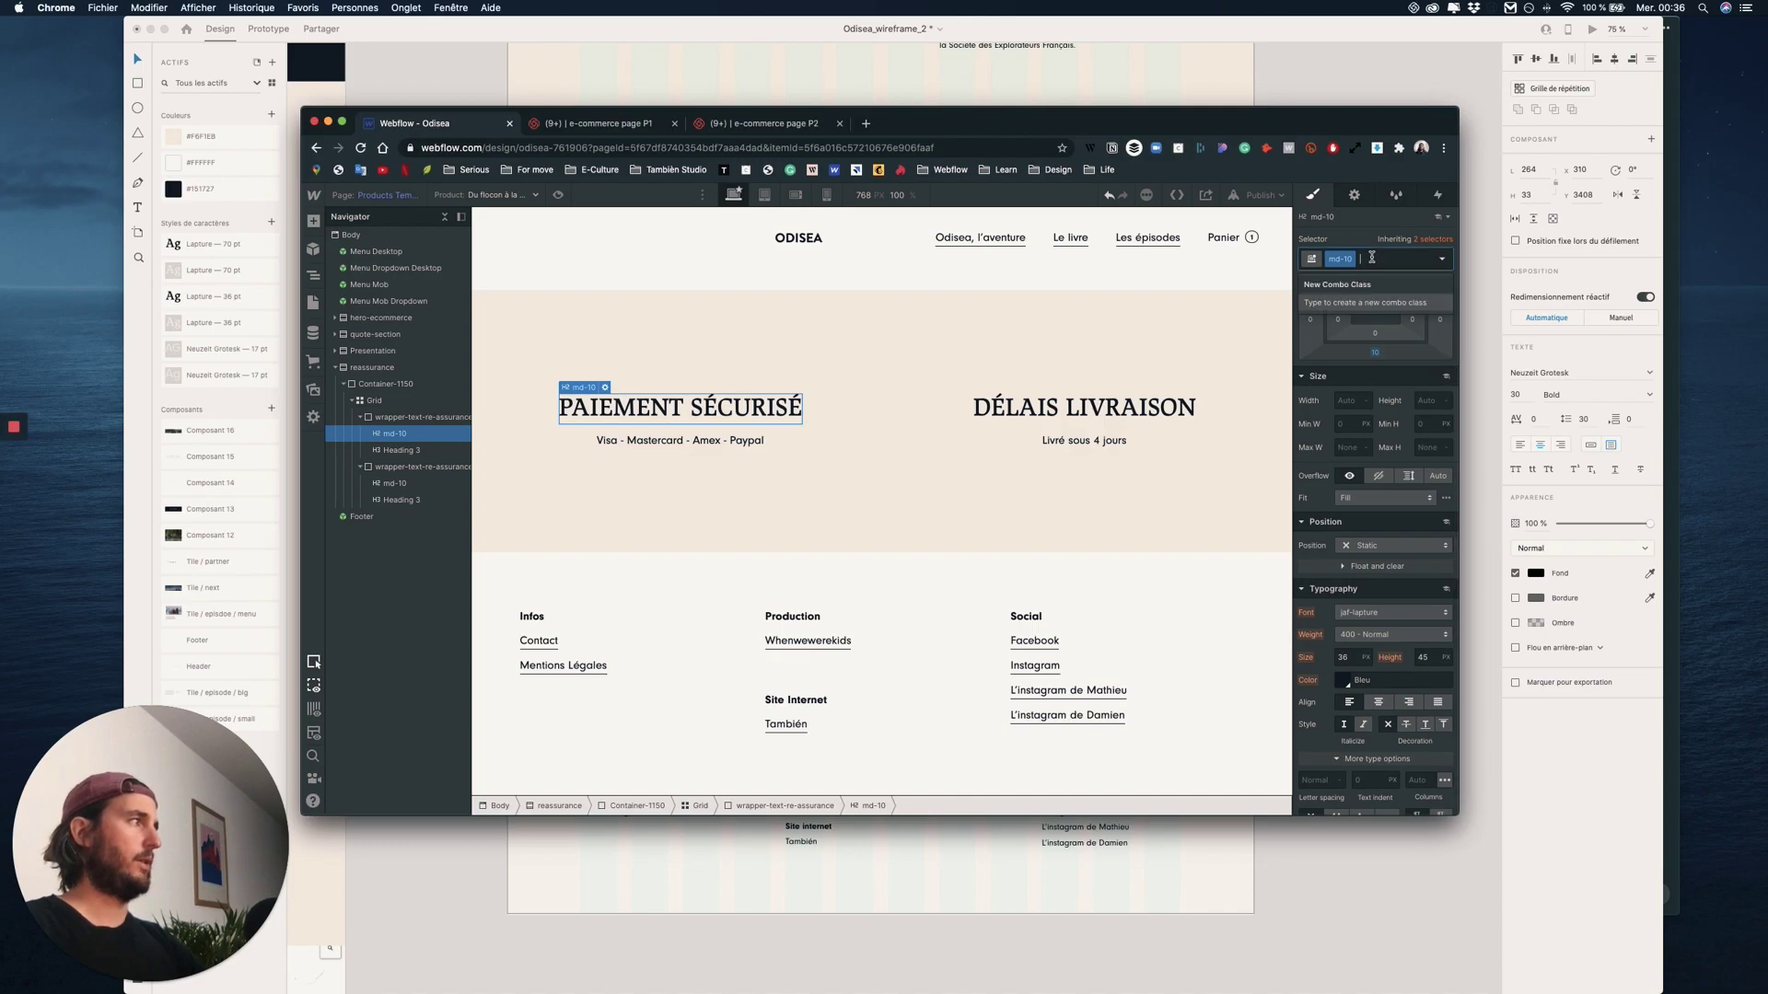
{"action": "type", "text": "center"}
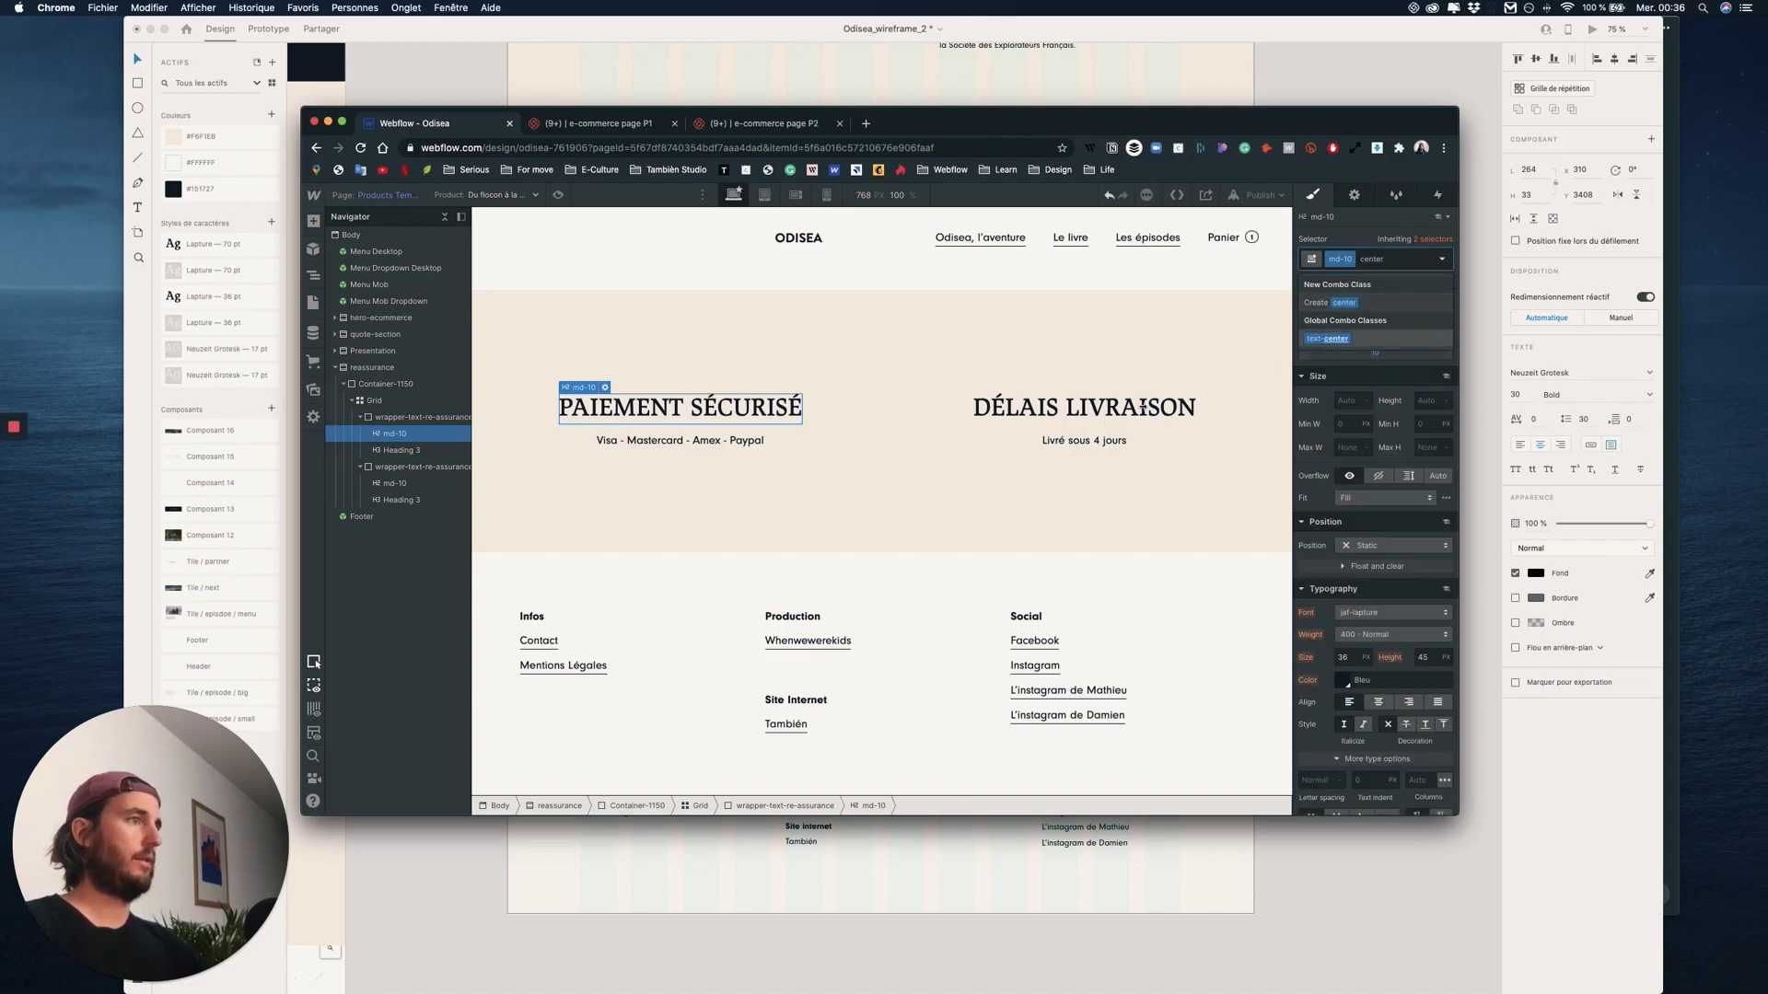
{"action": "left_click", "coordinate": [1328, 338]}
{"action": "left_click", "coordinate": [1162, 406]}
{"action": "left_click", "coordinate": [1399, 262]}
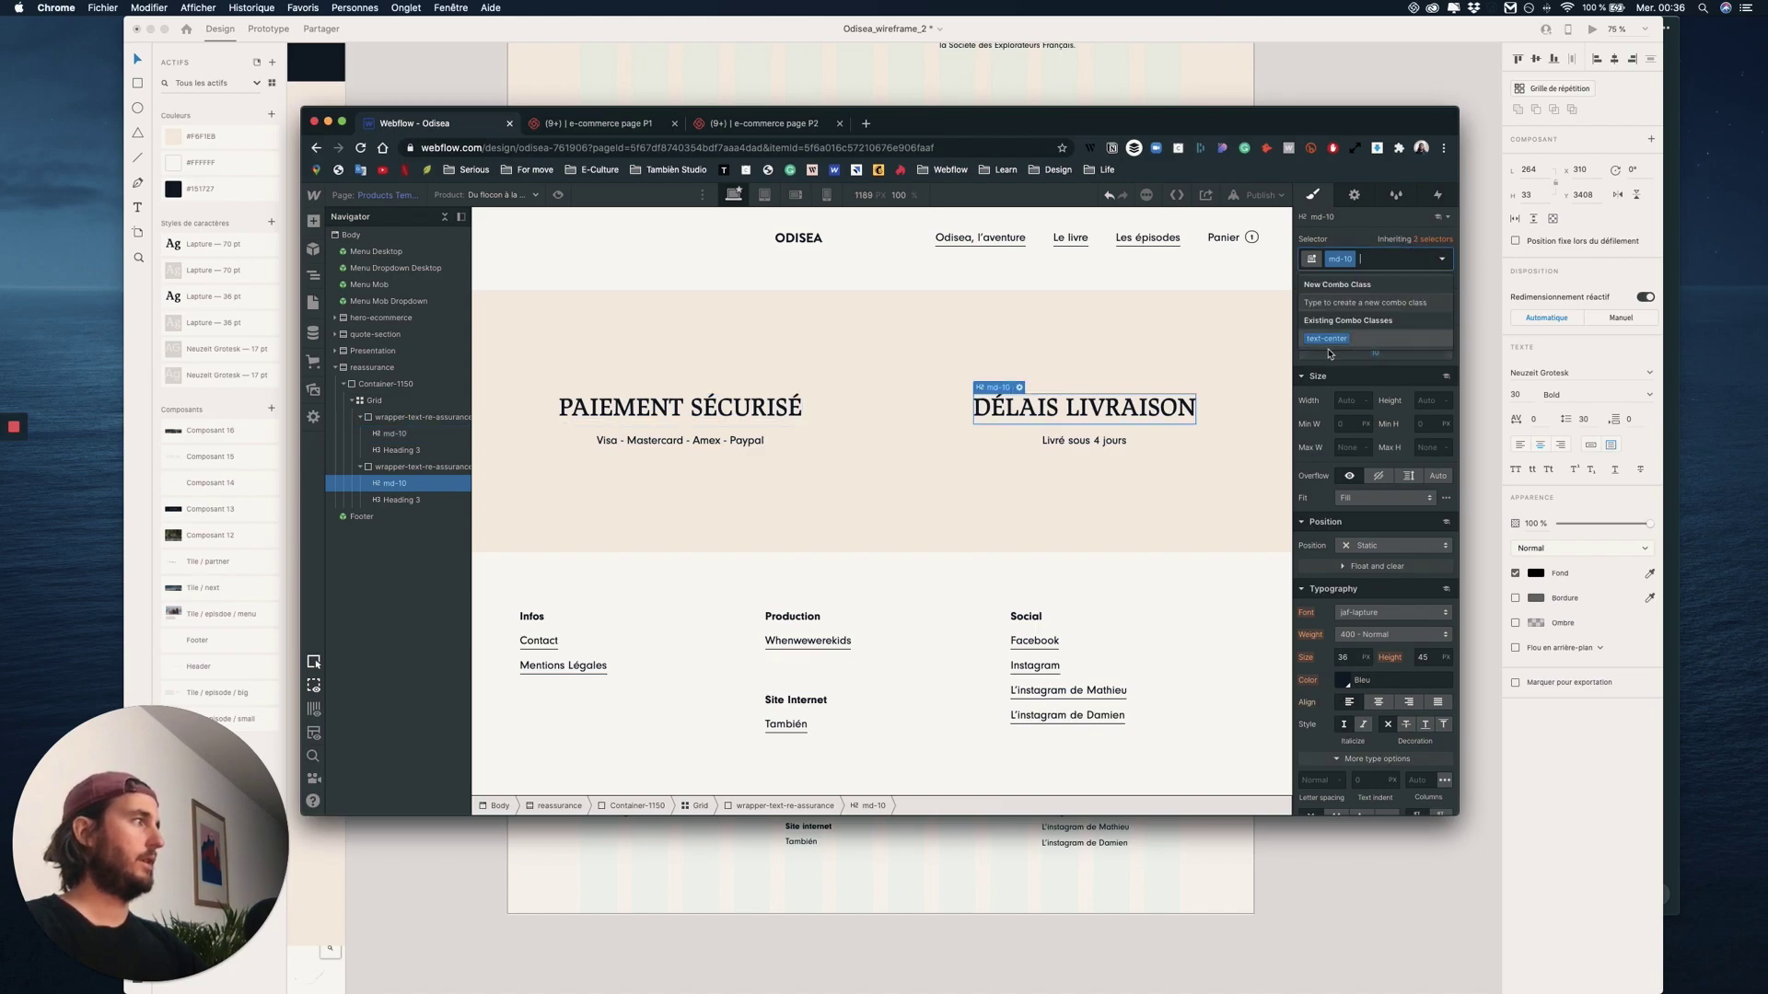
{"action": "left_click", "coordinate": [1328, 339]}
- Examine the reassurance section's layout at the tablet and mobile landscape breakpoints
{"action": "left_click", "coordinate": [761, 194]}
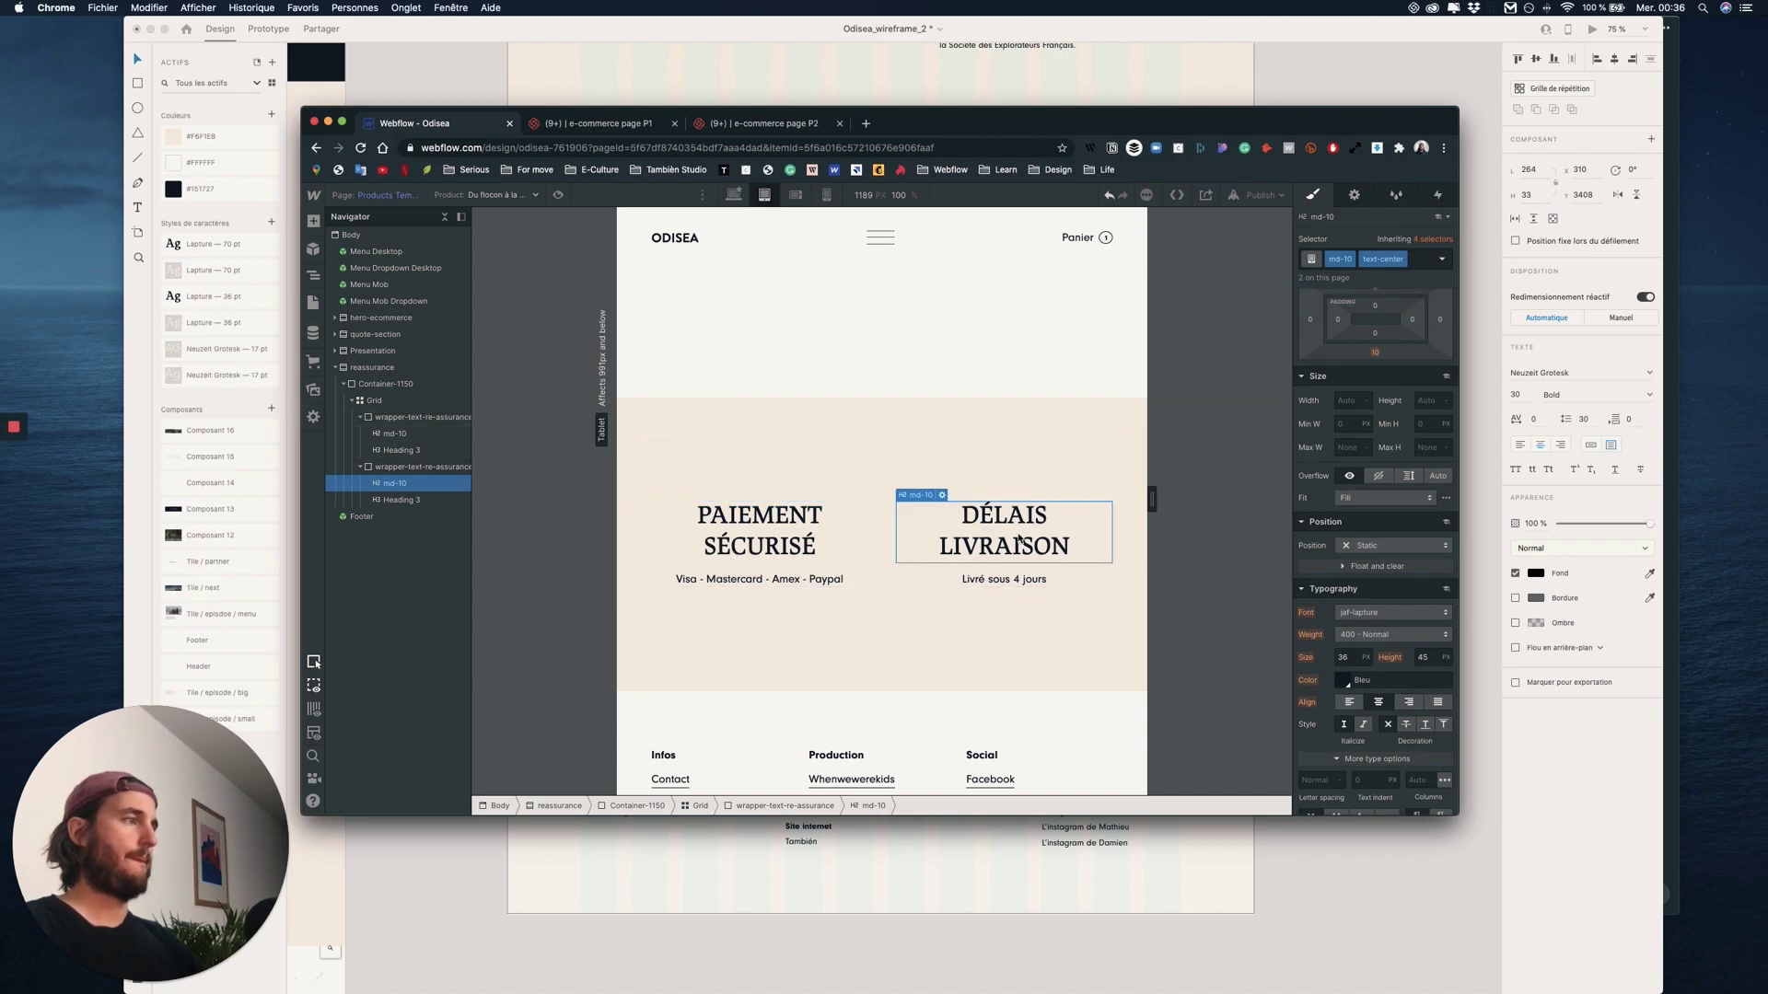
{"action": "left_click", "coordinate": [792, 196]}
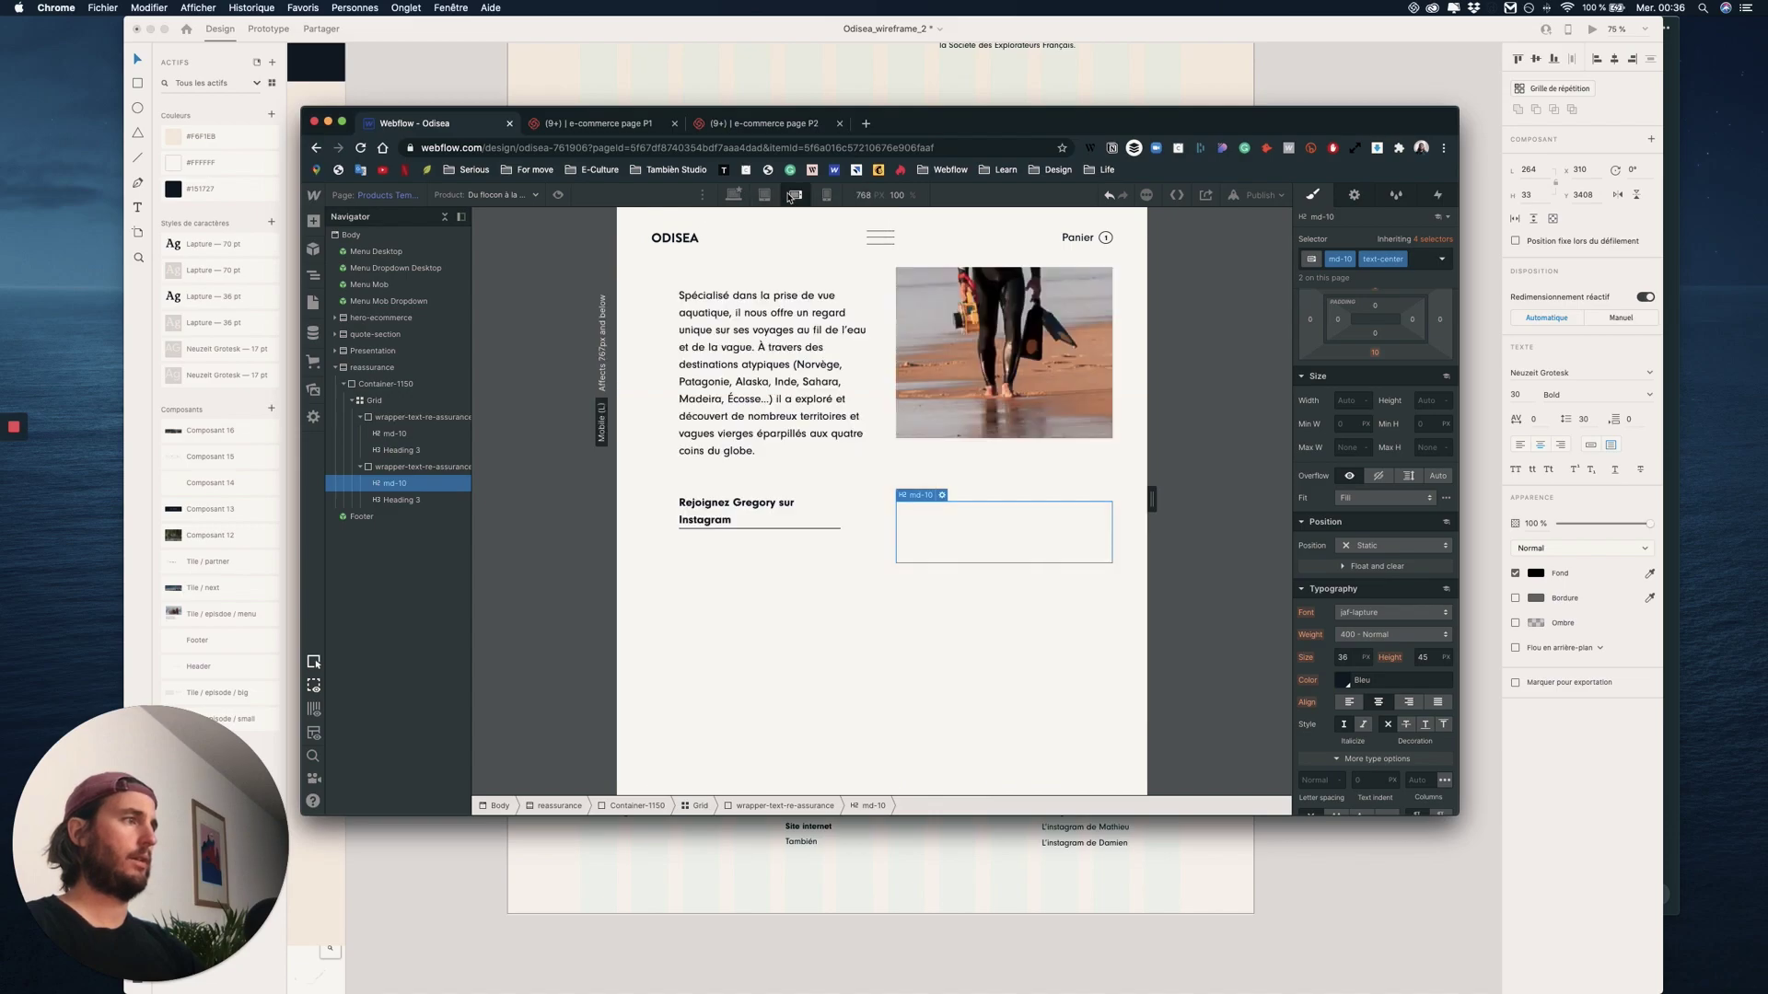
{"action": "scroll", "coordinate": [963, 544], "scroll_direction": "down", "scroll_amount": 10}
{"action": "scroll", "coordinate": [965, 543], "scroll_direction": "up", "scroll_amount": 5}
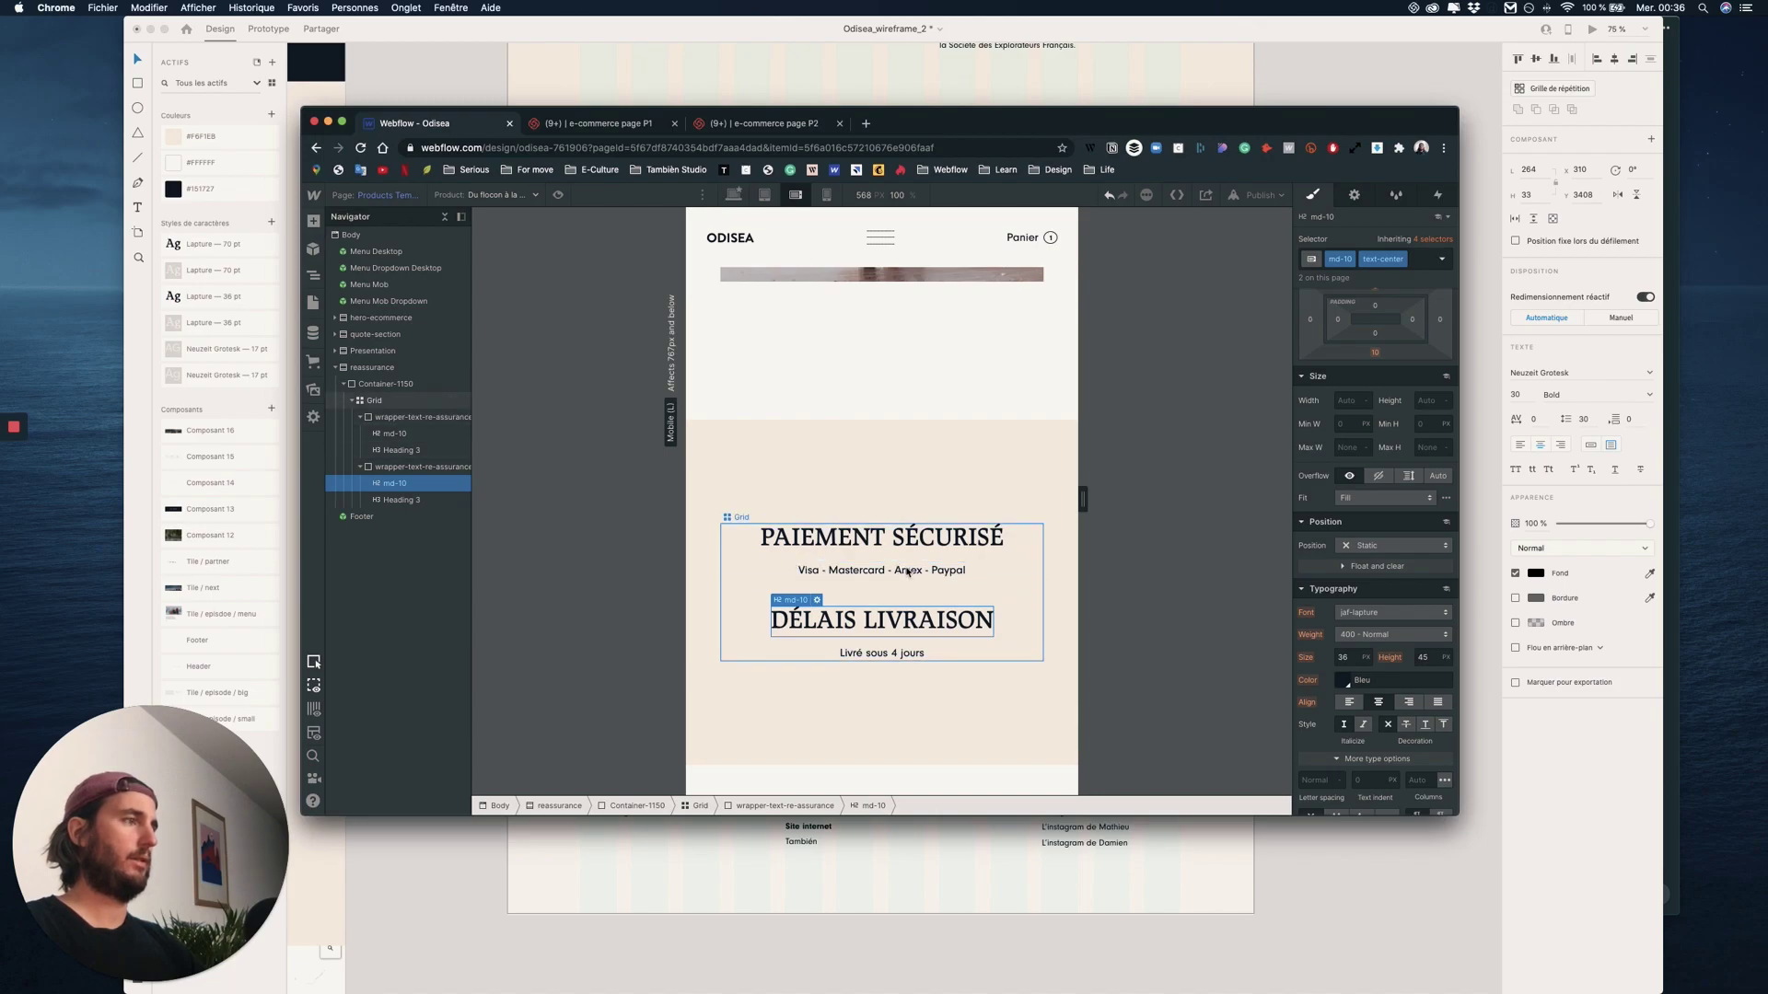
- Try adding a bottom margin to the shared wrapper-text-re-assurance class, and undo it
{"action": "left_click", "coordinate": [907, 571]}
{"action": "left_click_drag", "start_coordinate": [1375, 594], "coordinate": [1368, 647]}
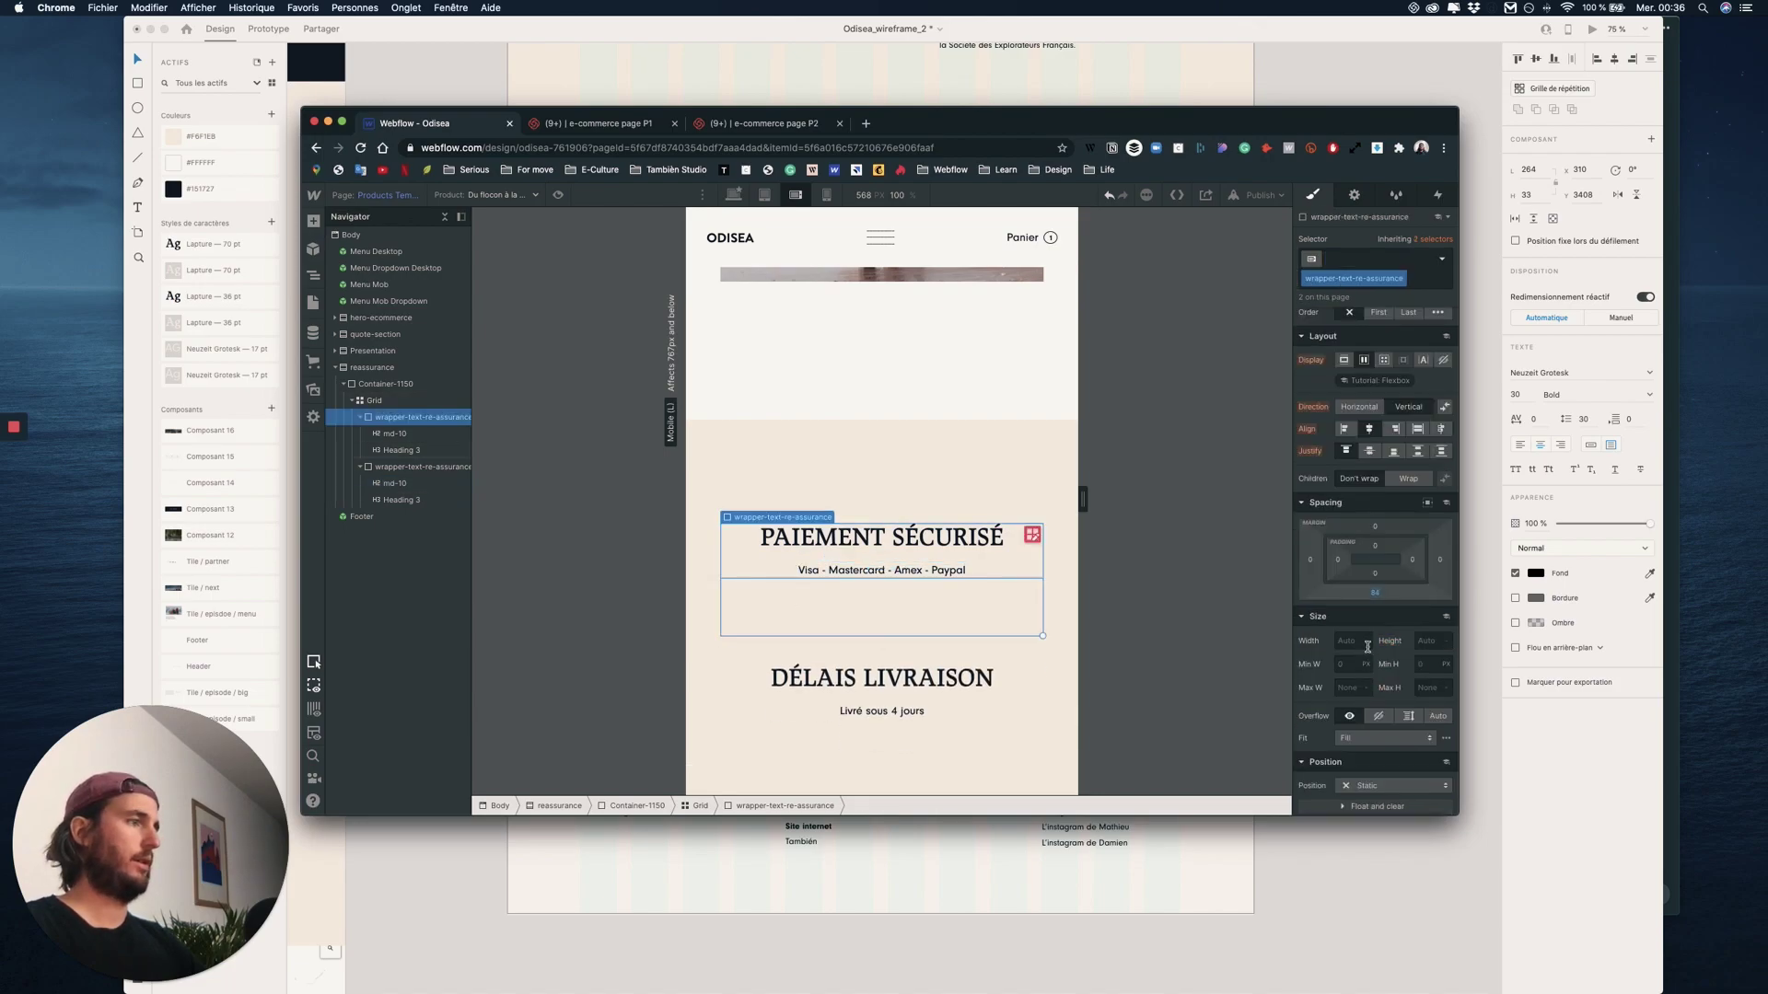
{"action": "key", "text": "super+z"}
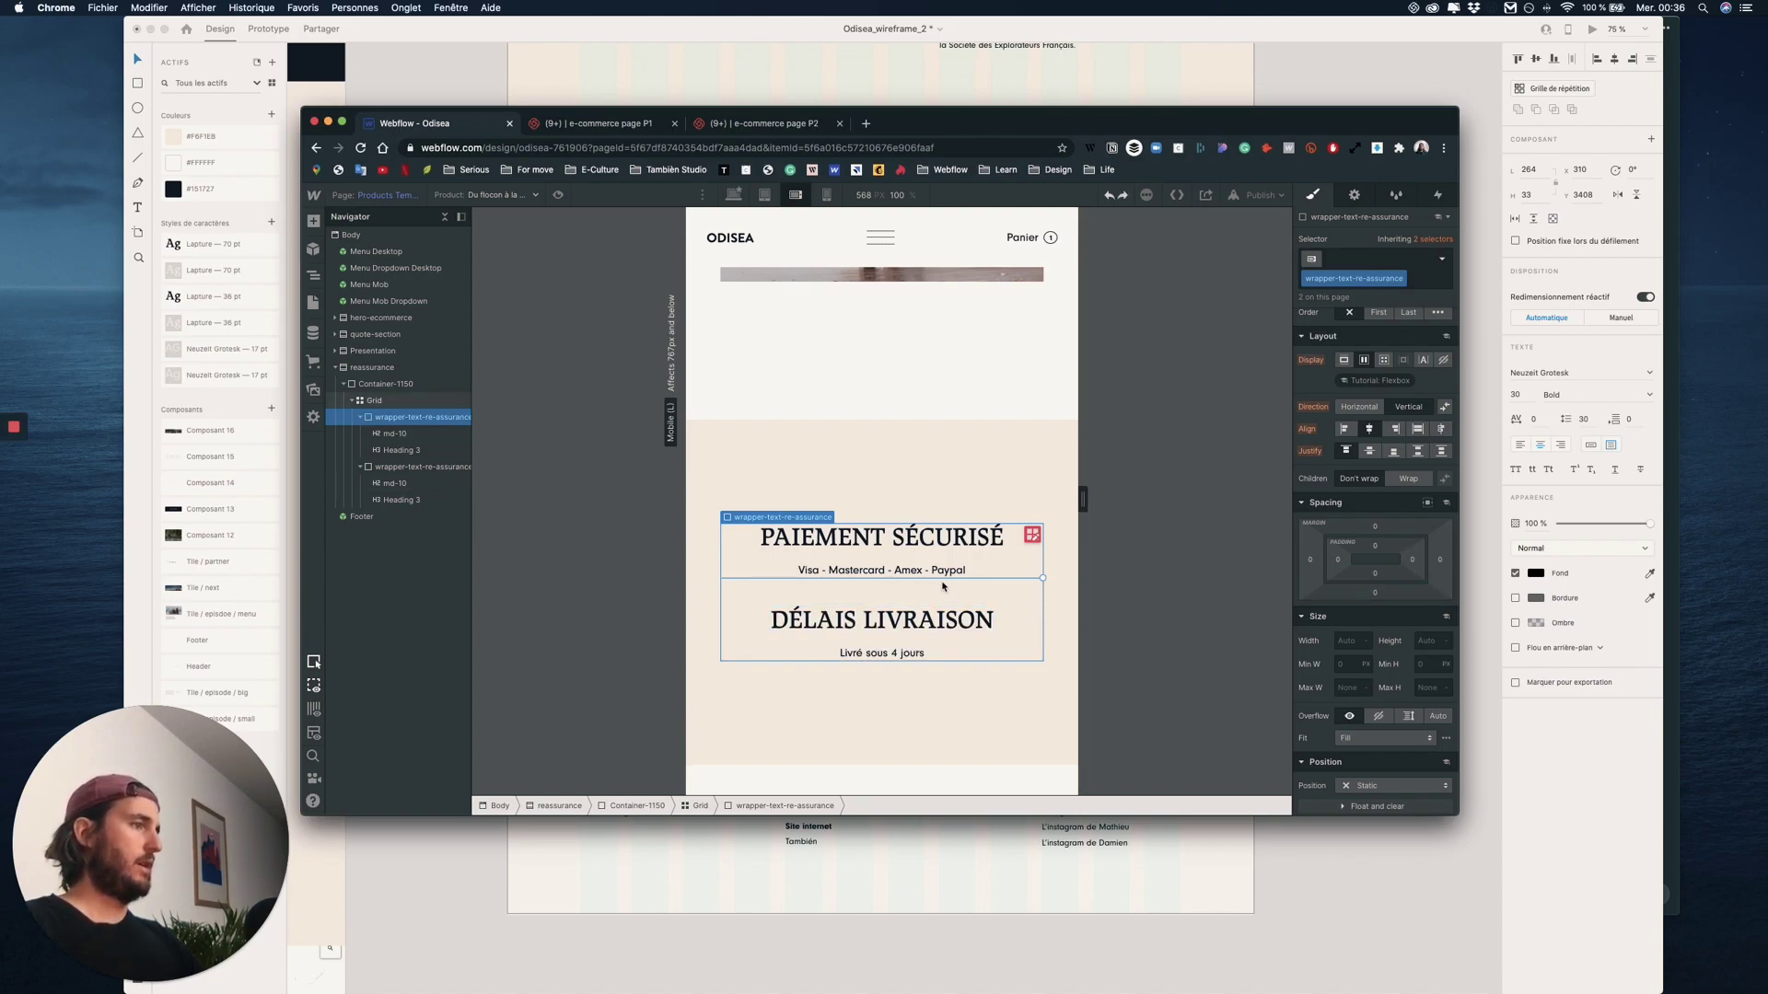
- Add the md-80 combo class to the text wrapper around PAIEMENT SÉCURISÉ
{"action": "left_click", "coordinate": [1419, 285]}
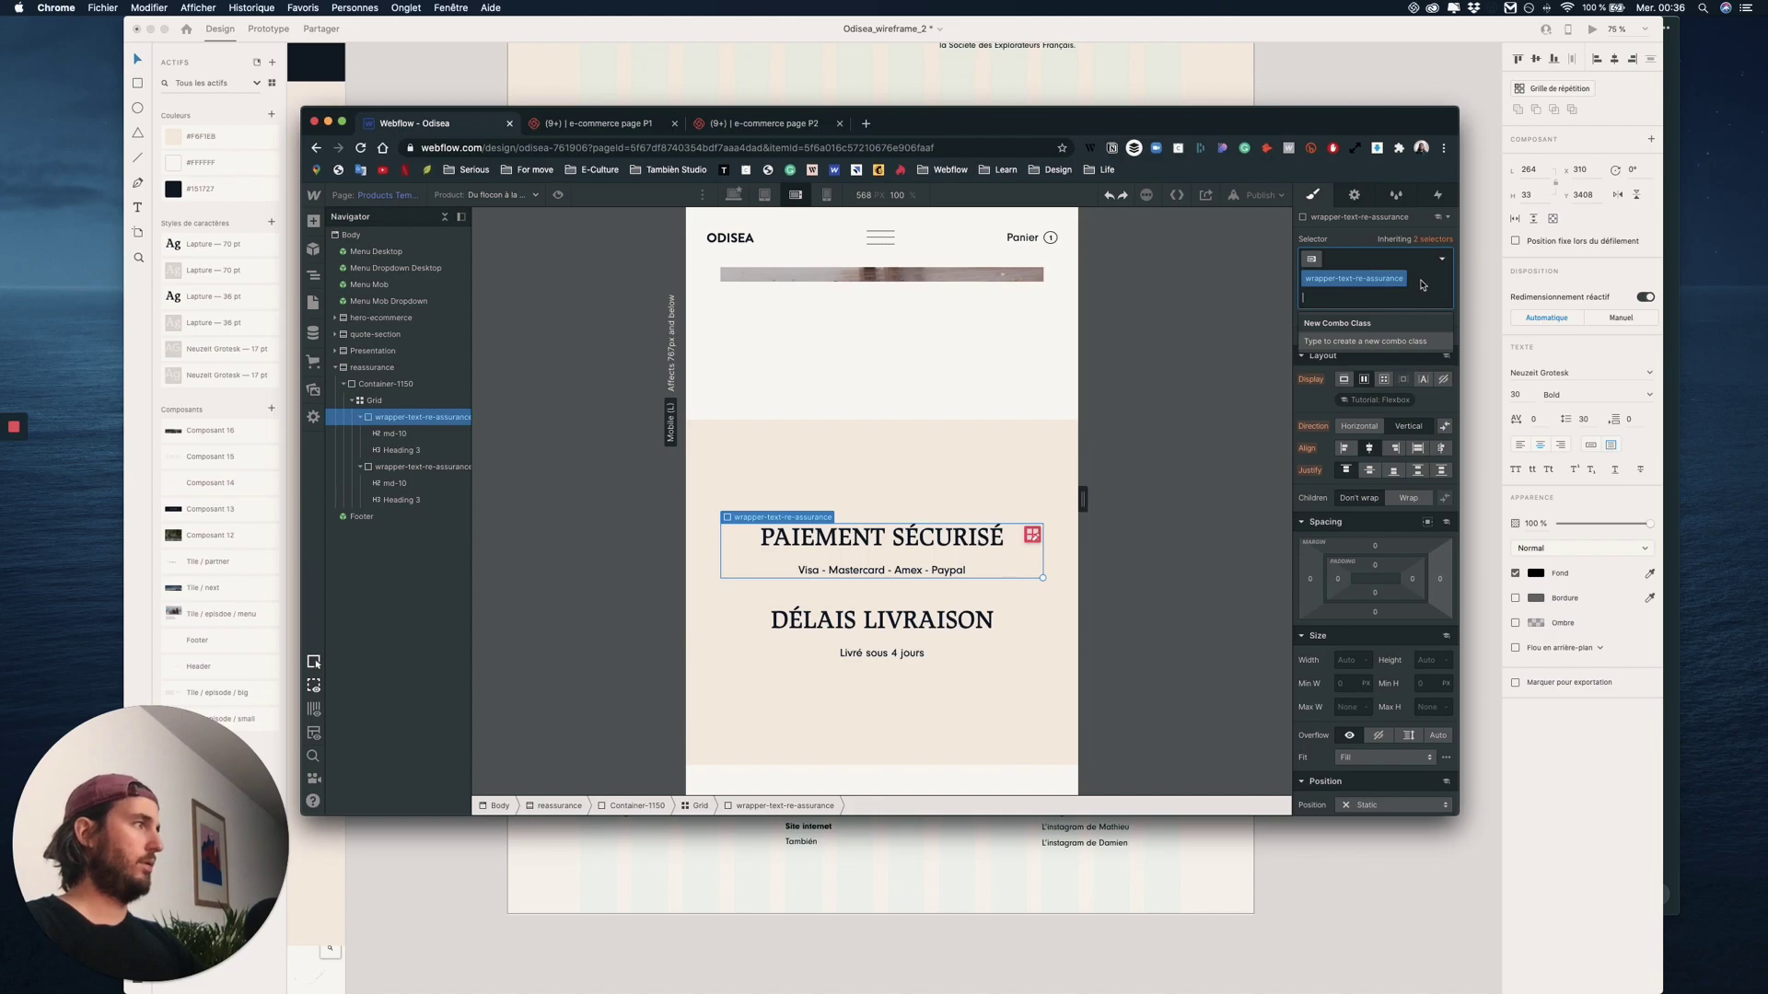
{"action": "type", "text": "md"}
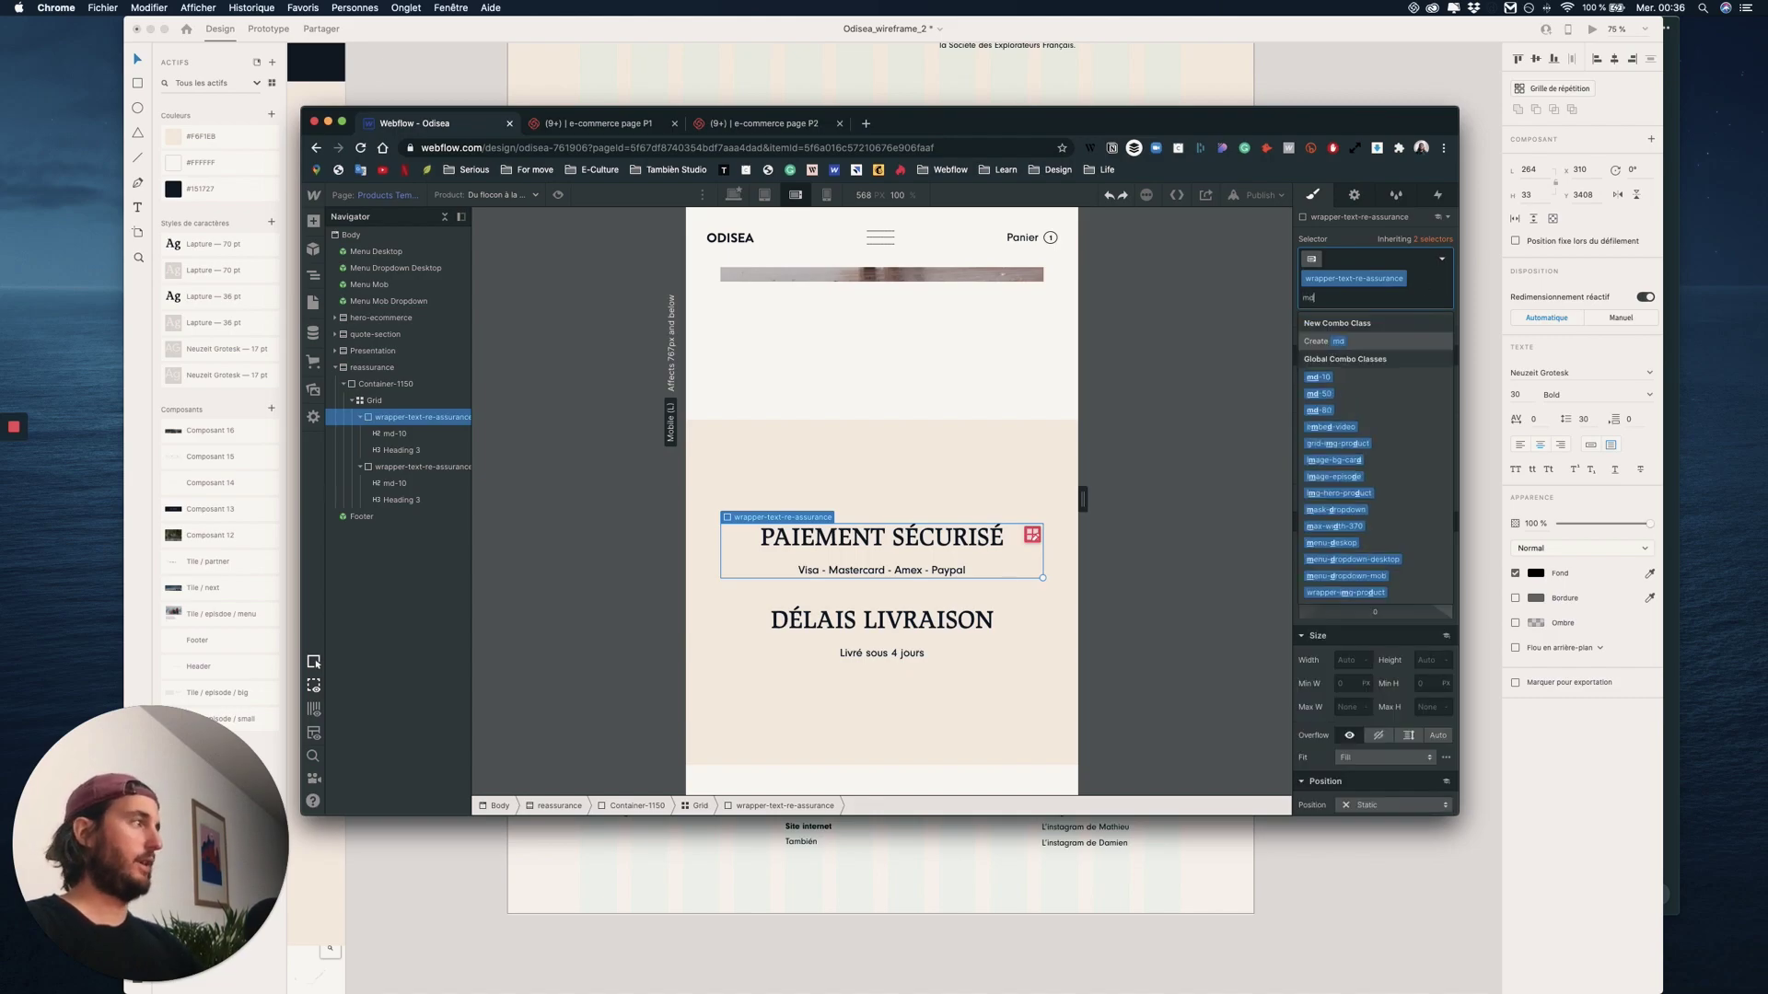
{"action": "left_click", "coordinate": [1326, 414]}
{"action": "scroll", "coordinate": [995, 219], "scroll_direction": "down", "scroll_amount": 3}
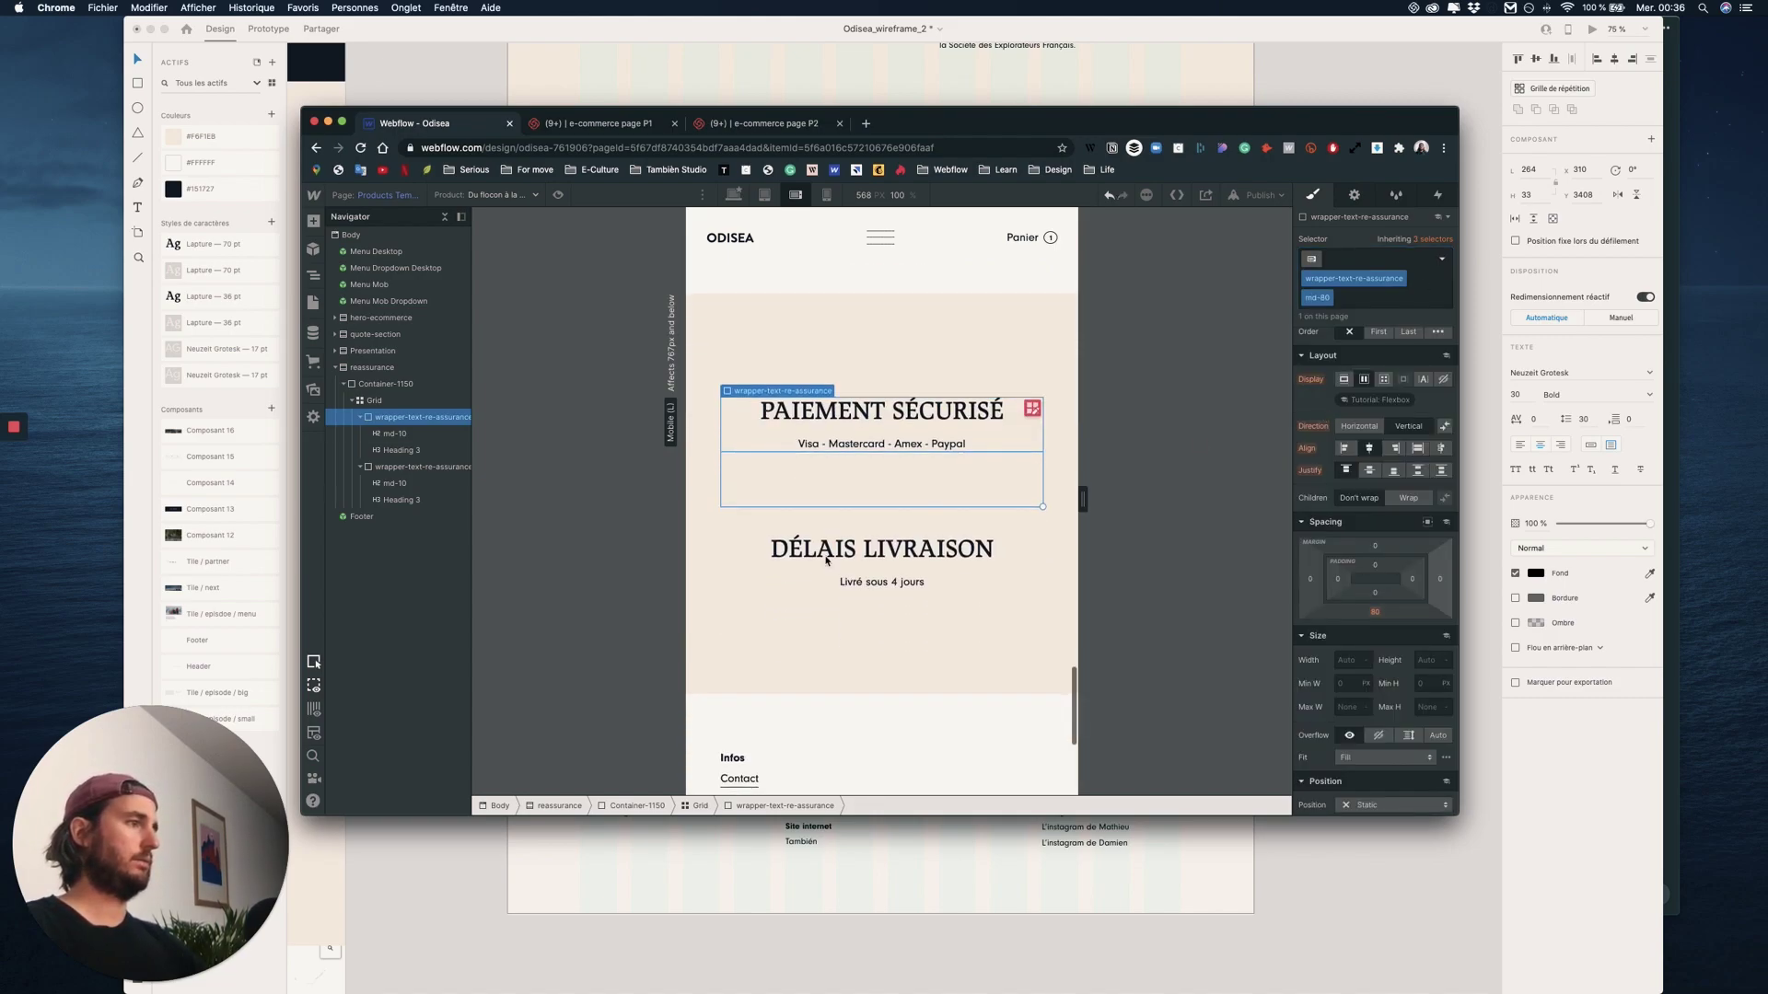
- Examine the reassurance section and footer layout at the mobile portrait breakpoint
{"action": "left_click", "coordinate": [827, 194]}
{"action": "scroll", "coordinate": [919, 406], "scroll_direction": "up", "scroll_amount": 2}
{"action": "scroll", "coordinate": [919, 406], "scroll_direction": "up", "scroll_amount": 2}
{"action": "scroll", "coordinate": [917, 410], "scroll_direction": "down", "scroll_amount": 5}
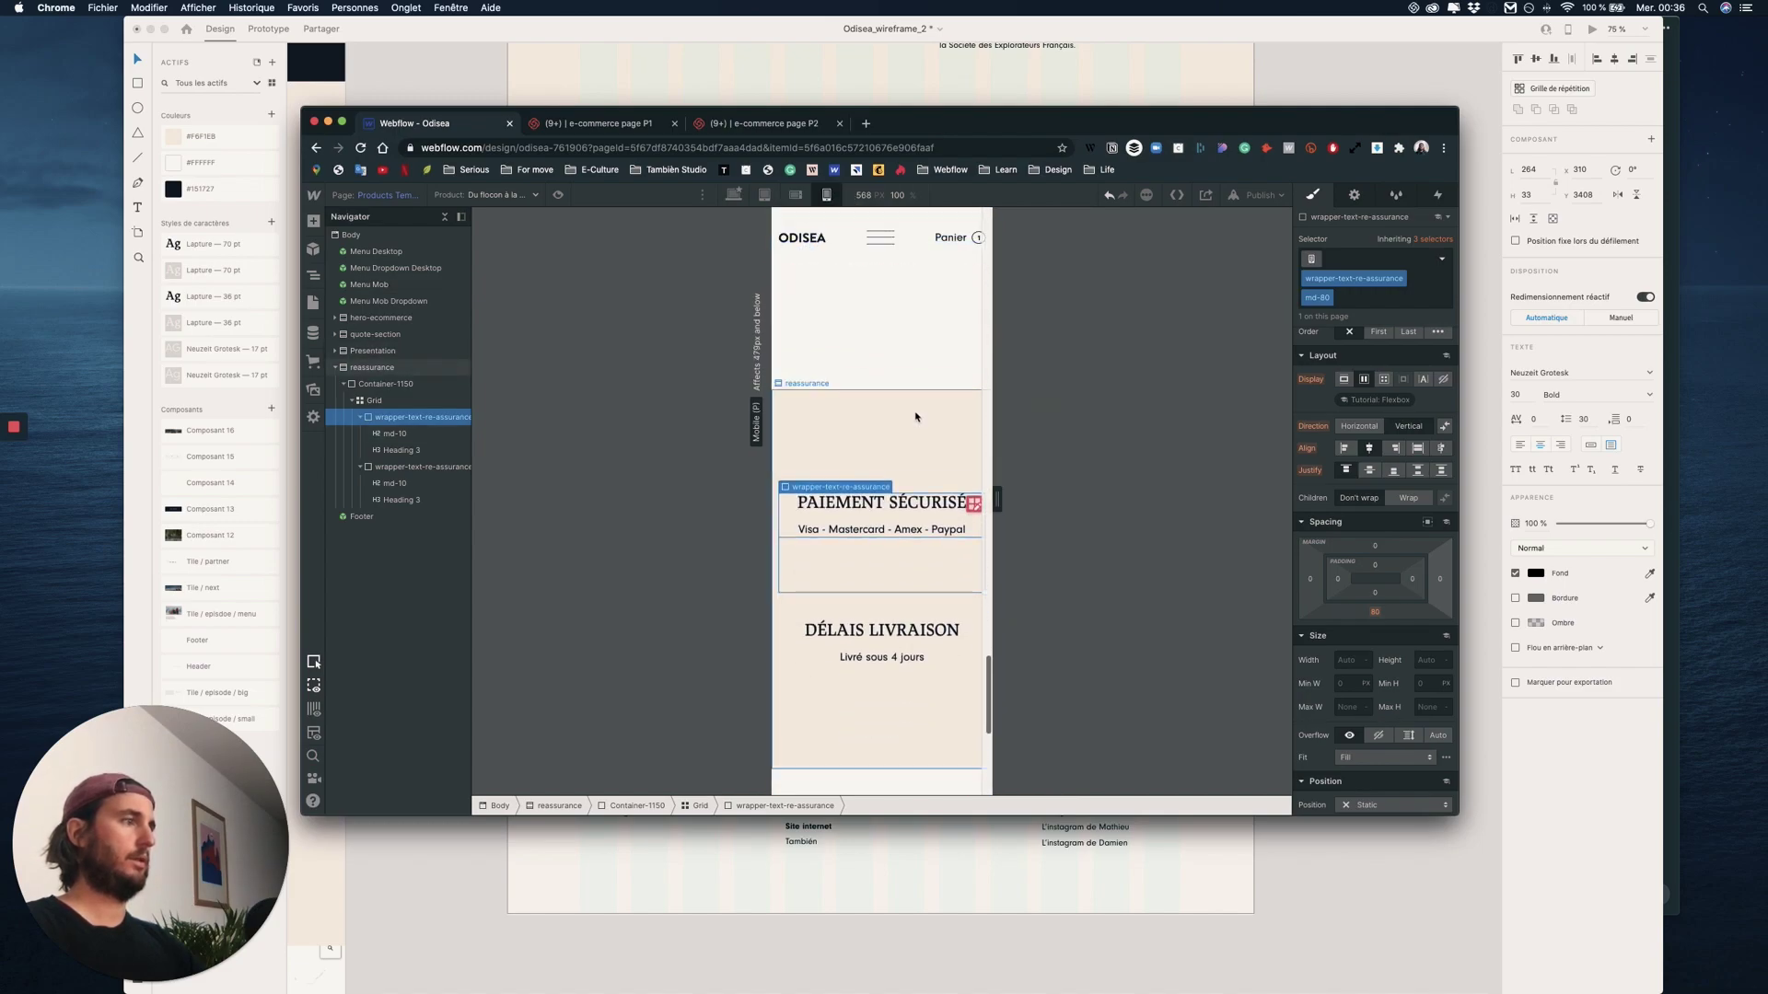
{"action": "scroll", "coordinate": [916, 416], "scroll_direction": "down", "scroll_amount": 2}
{"action": "scroll", "coordinate": [919, 432], "scroll_direction": "up", "scroll_amount": 2}
{"action": "scroll", "coordinate": [925, 465], "scroll_direction": "down", "scroll_amount": 3}
{"action": "scroll", "coordinate": [926, 472], "scroll_direction": "down", "scroll_amount": 4}
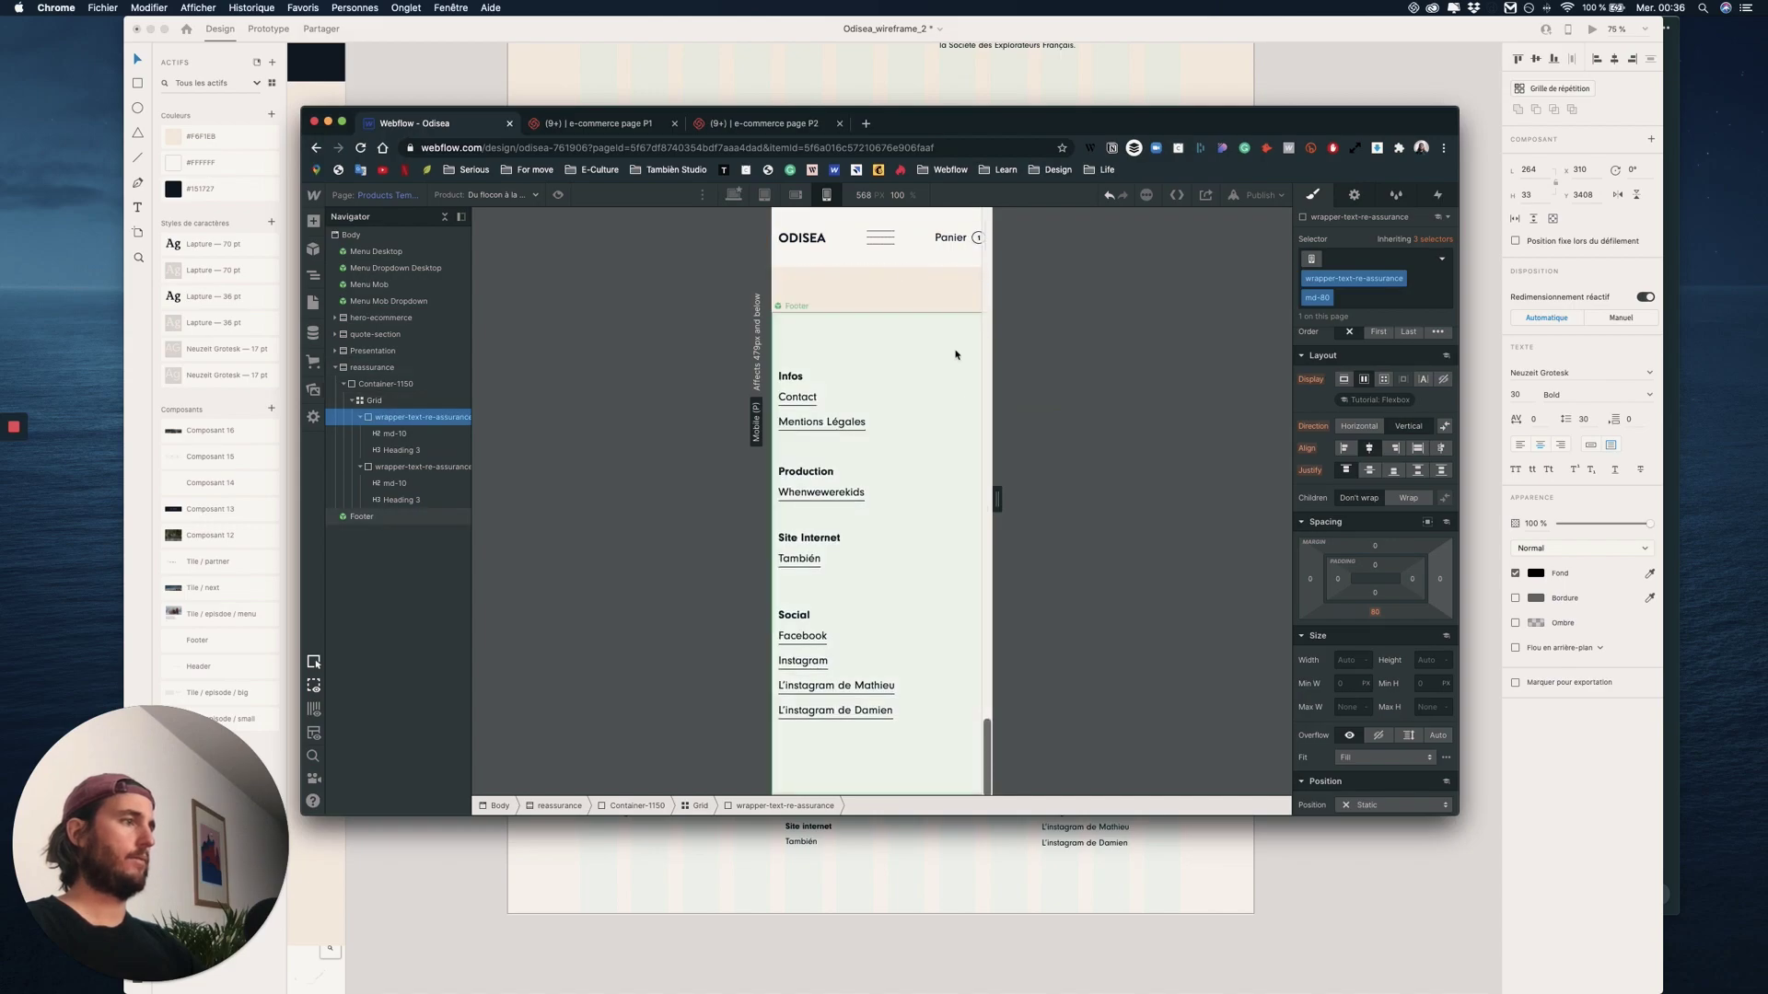
- Preview the product page at the desktop breakpoint, examining its sections from the hero to the photographer's presentation
{"action": "left_click", "coordinate": [734, 196]}
{"action": "scroll", "coordinate": [916, 450], "scroll_direction": "up", "scroll_amount": 20}
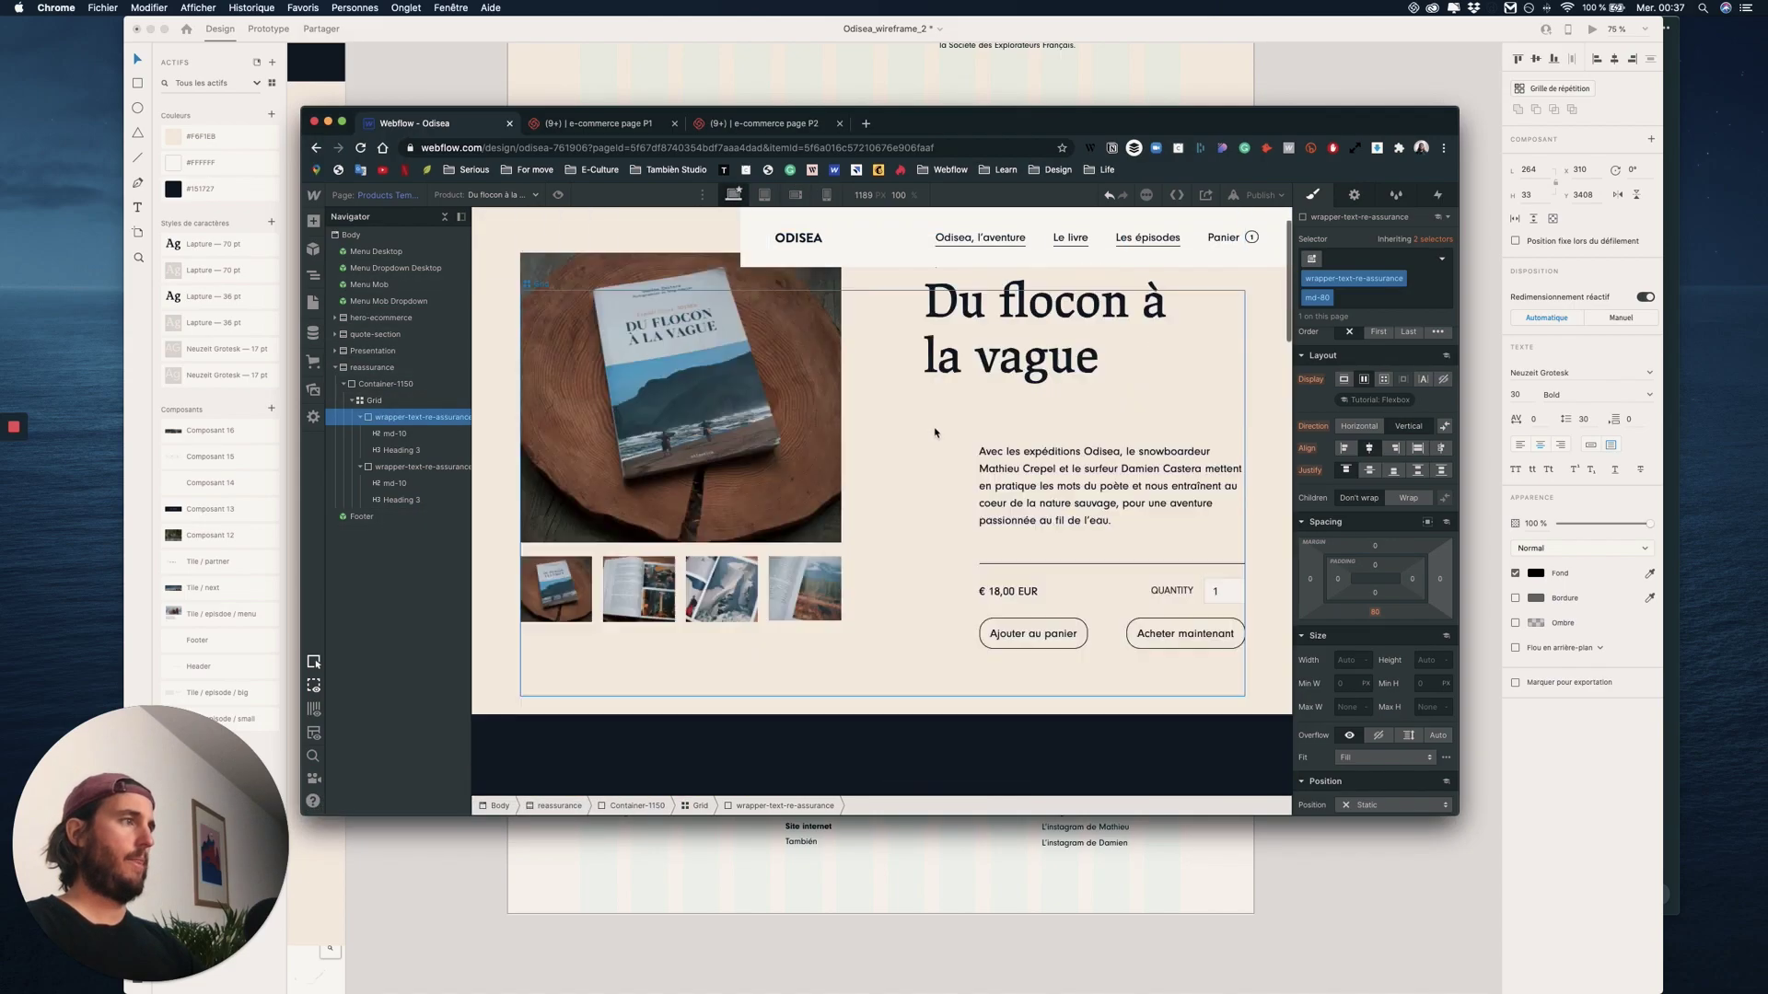
{"action": "key", "text": "super+shift+p"}
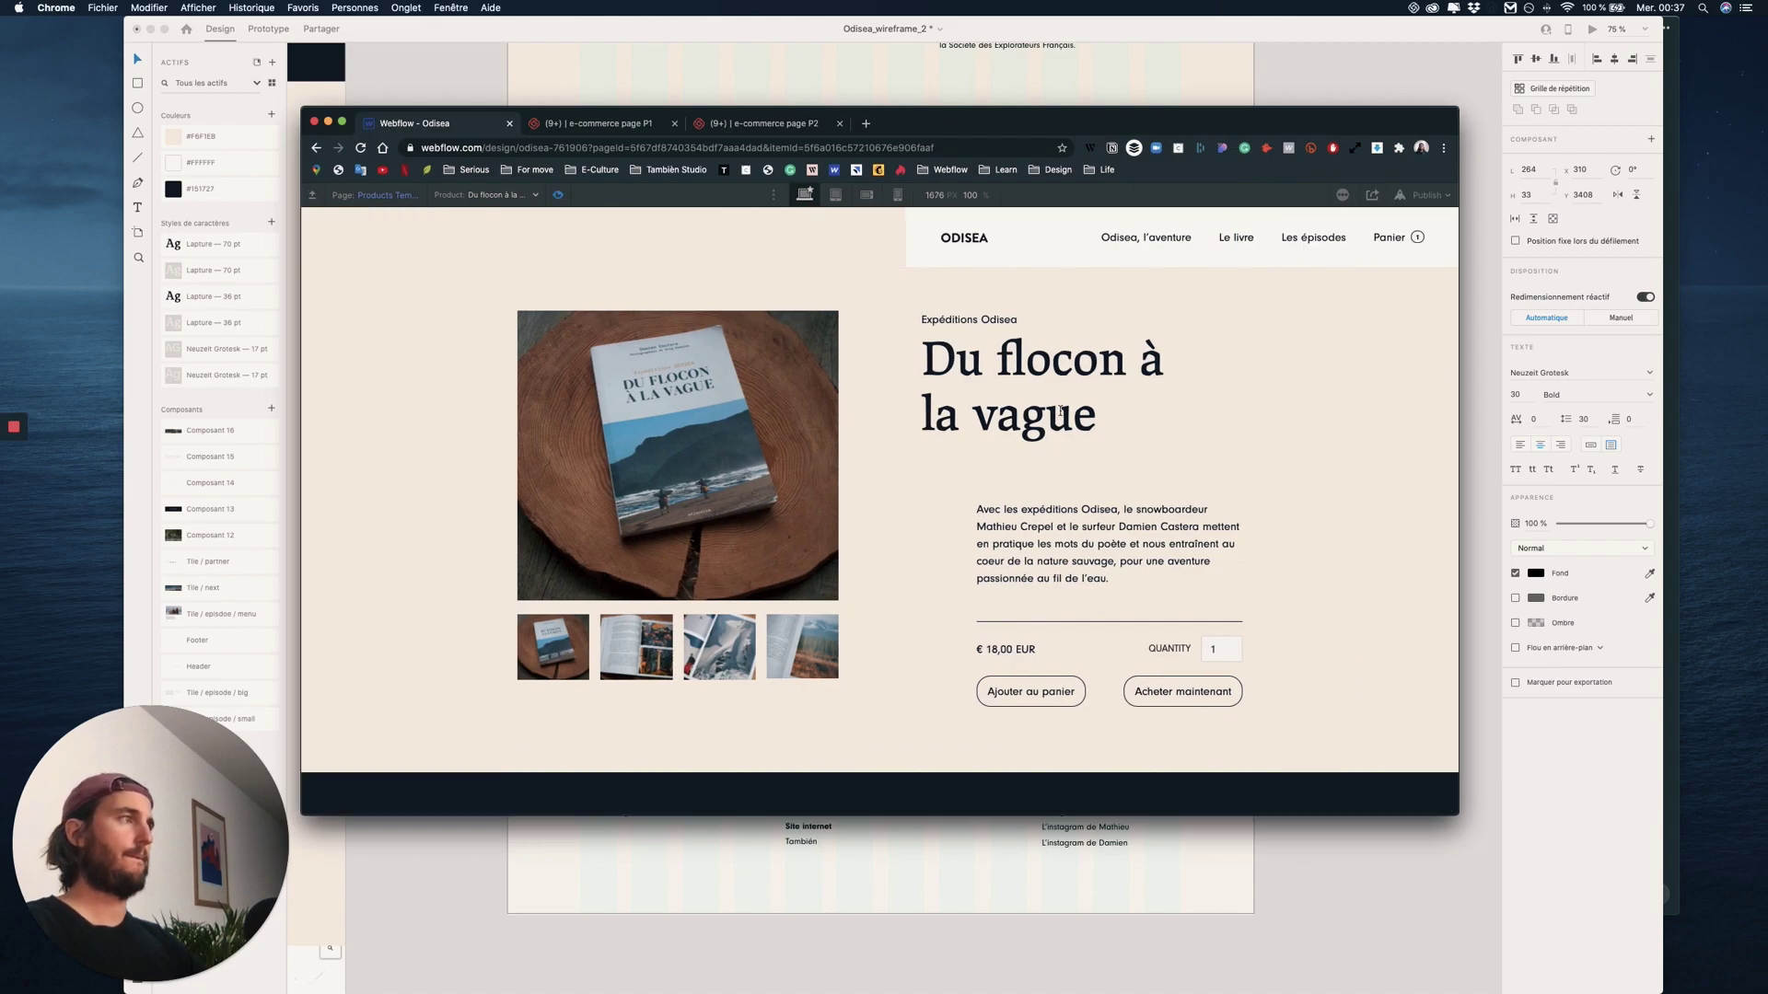
{"action": "scroll", "coordinate": [1159, 522], "scroll_direction": "down", "scroll_amount": 20}
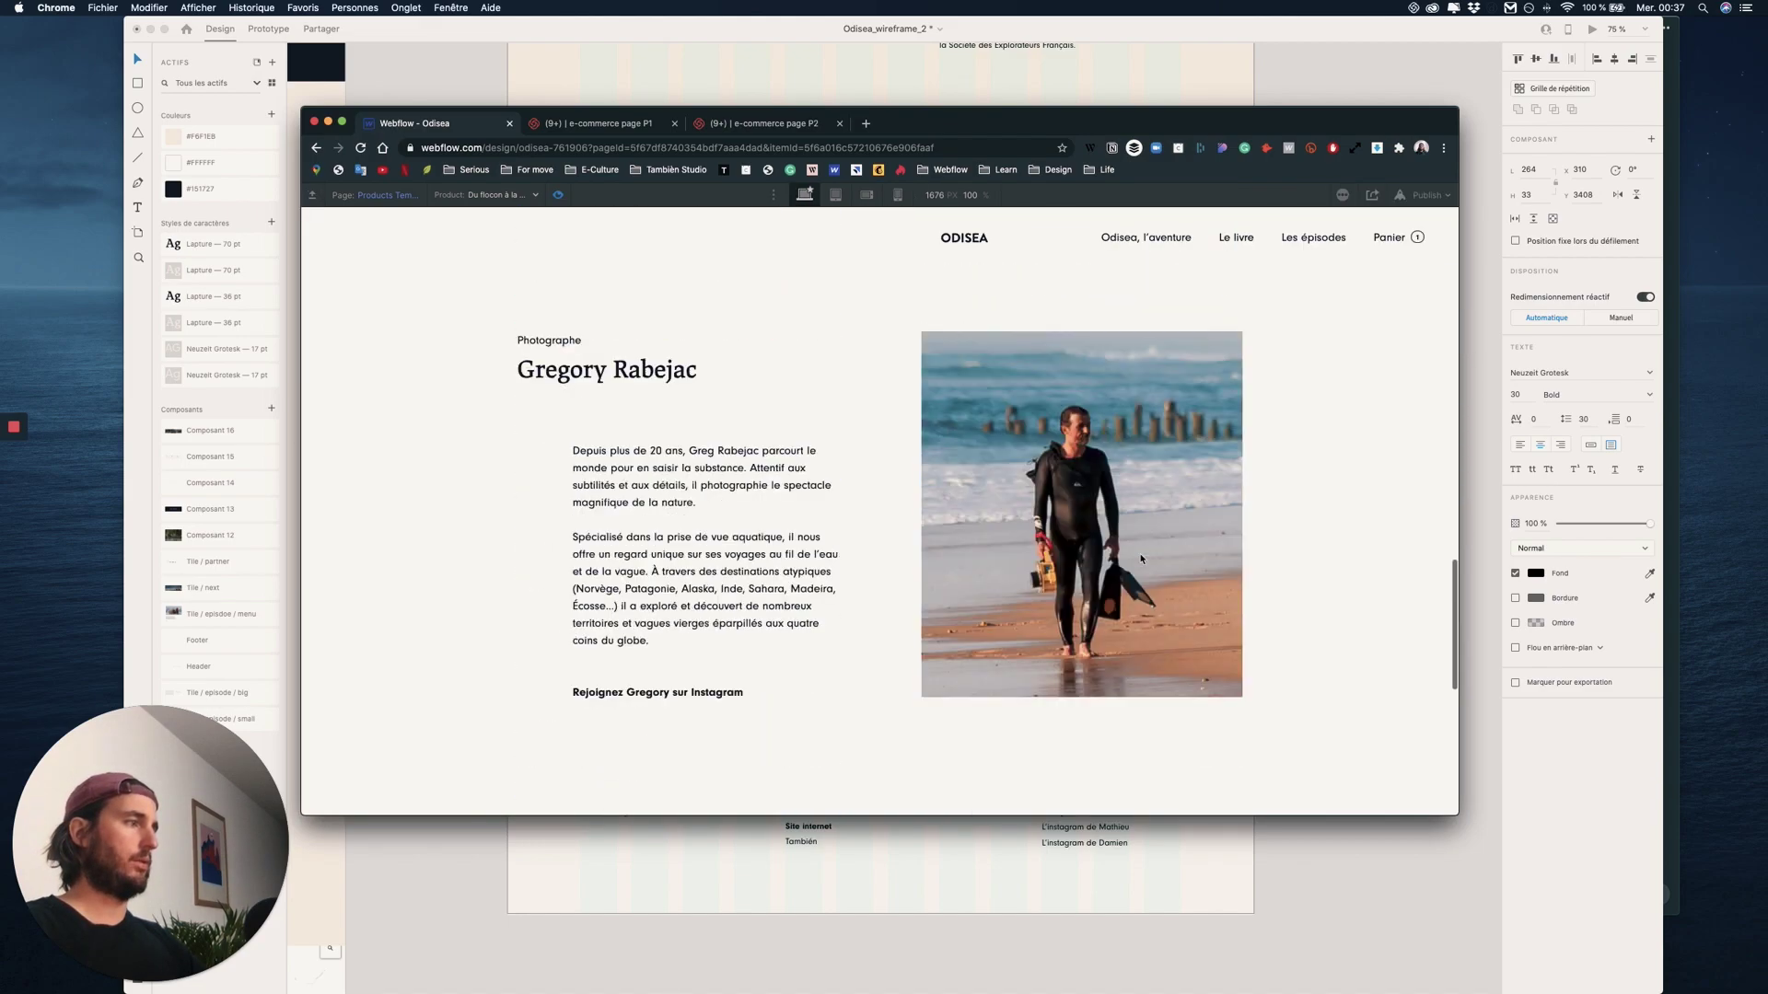
{"action": "scroll", "coordinate": [1140, 558], "scroll_direction": "down", "scroll_amount": 5}
{"action": "scroll", "coordinate": [1140, 558], "scroll_direction": "up", "scroll_amount": 15}
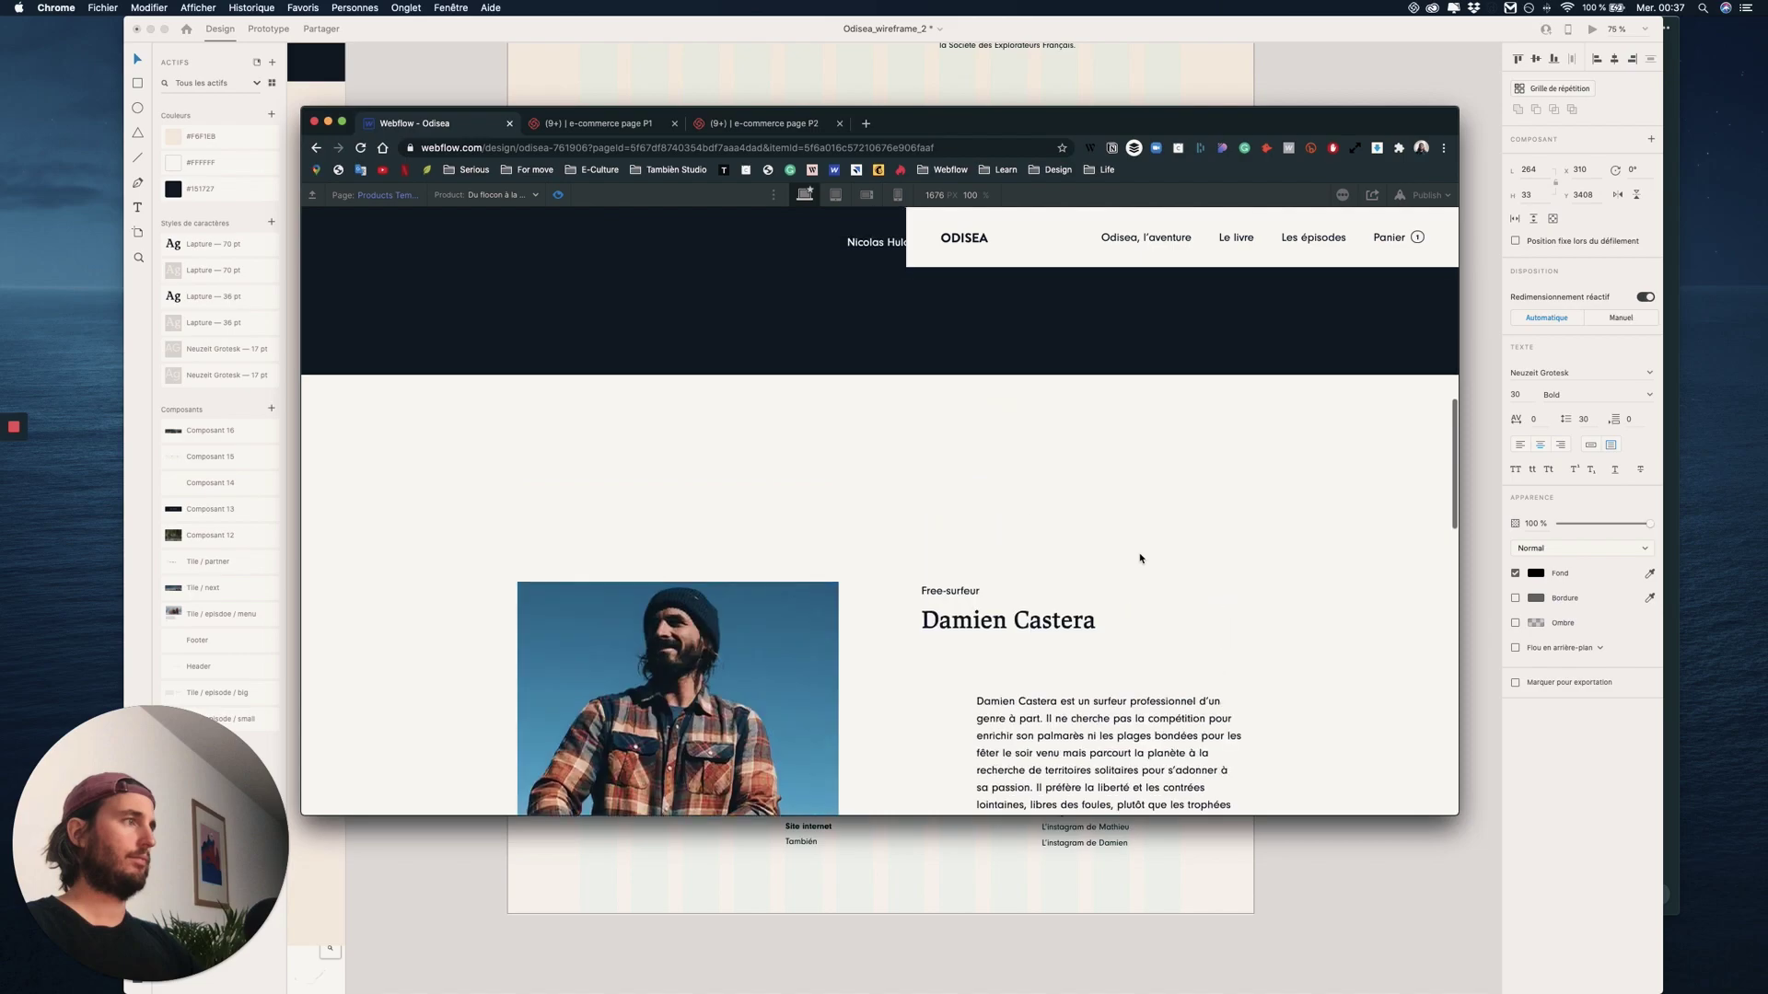
{"action": "scroll", "coordinate": [1139, 558], "scroll_direction": "up", "scroll_amount": 10}
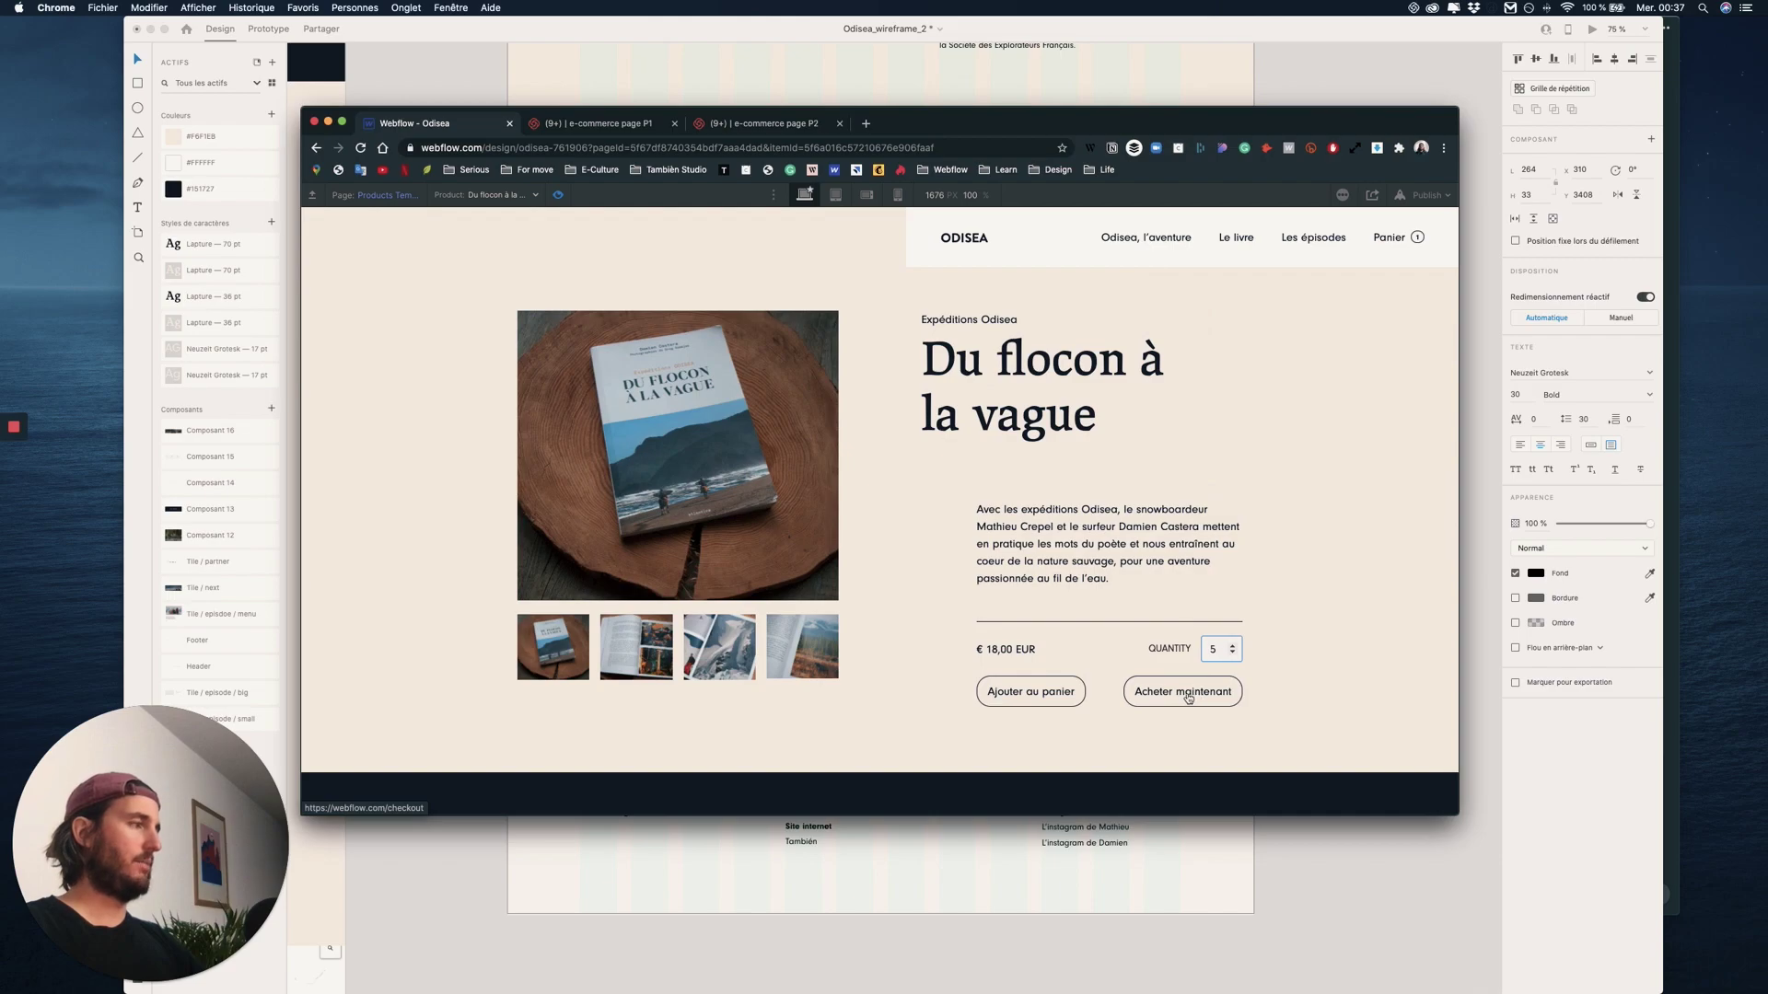
- Try adding the book to the cart with a quantity of 5 in preview mode, and return to the Designer
{"action": "left_click", "coordinate": [1046, 692]}
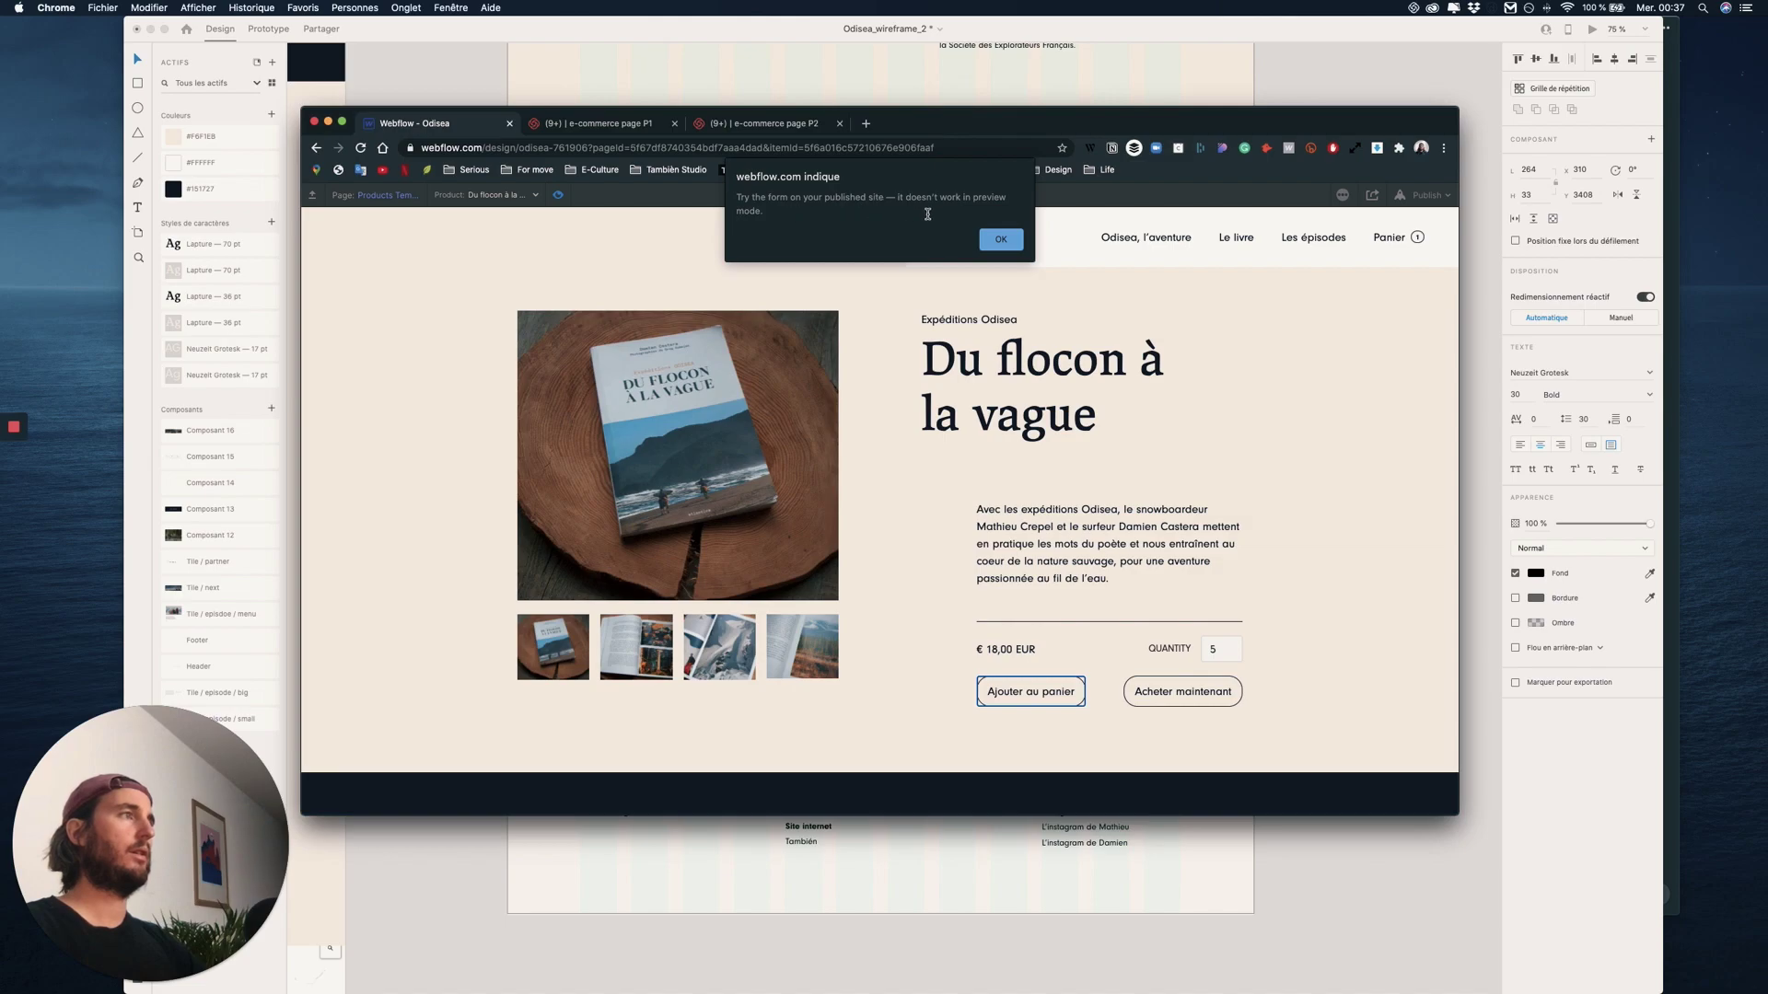
{"action": "left_click", "coordinate": [1015, 242]}
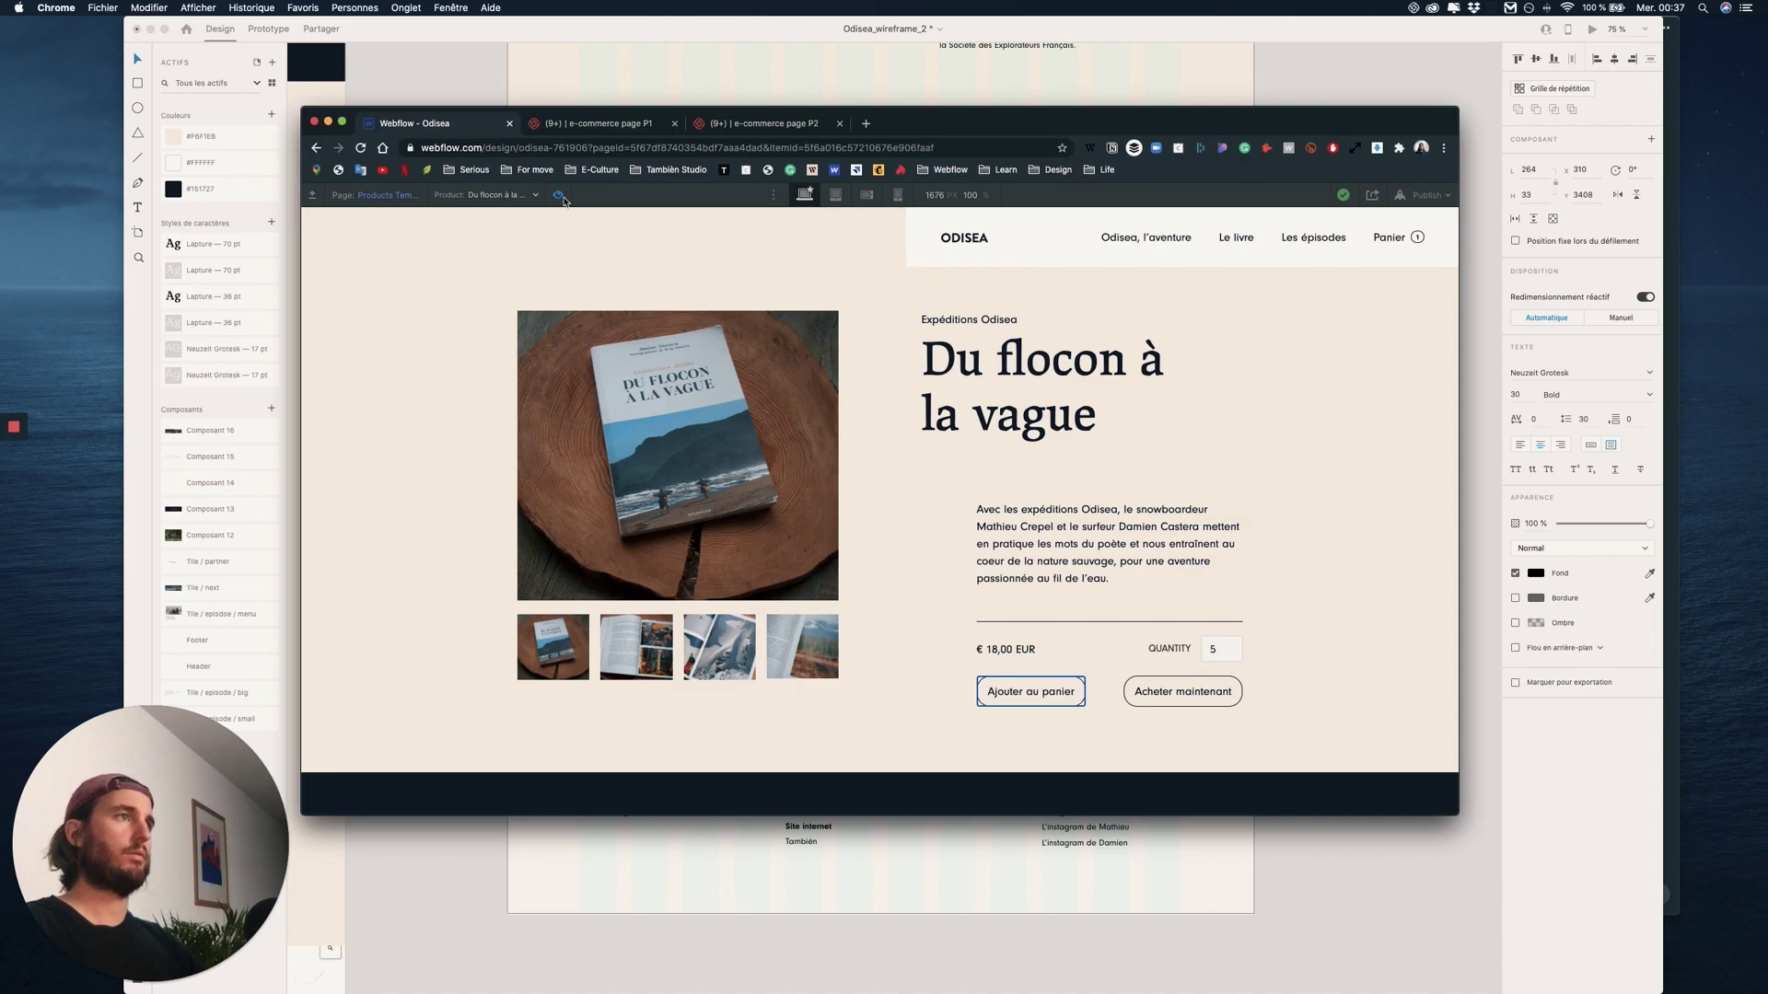
{"action": "key", "text": "super+shift+p"}
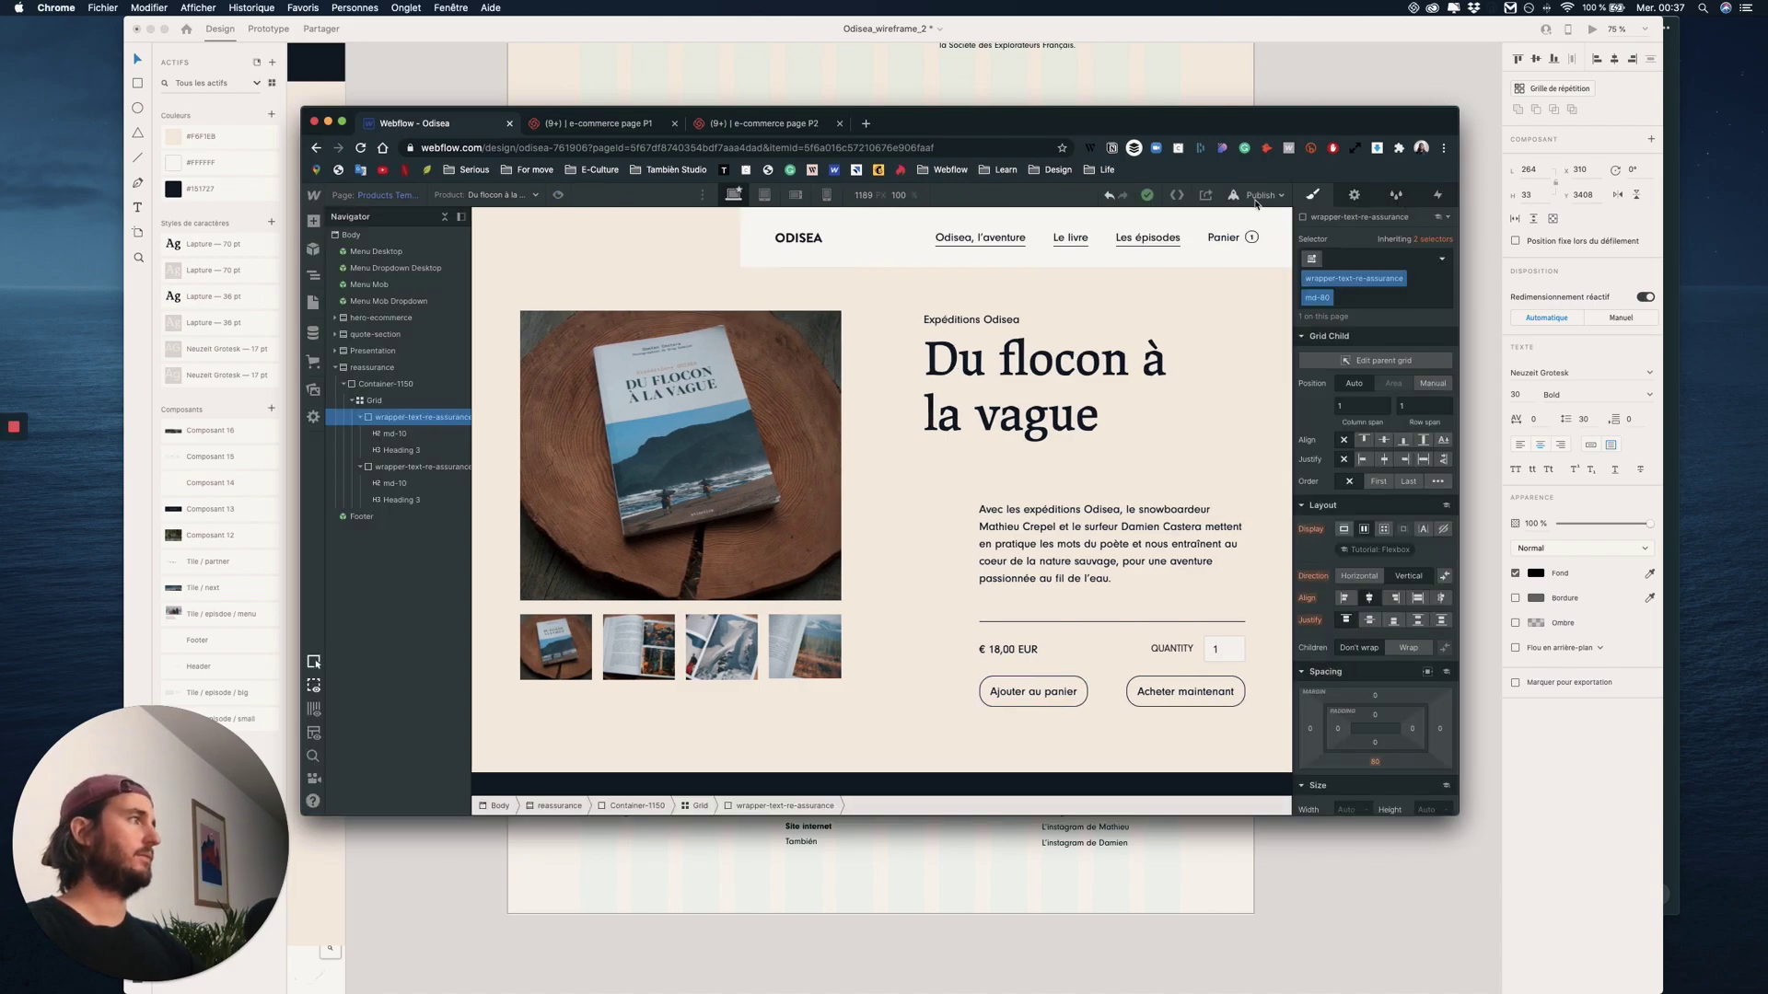
- Publish the site to odisea-761906.webflow.io and open the live product page to check its hero section
{"action": "left_click", "coordinate": [1257, 195]}
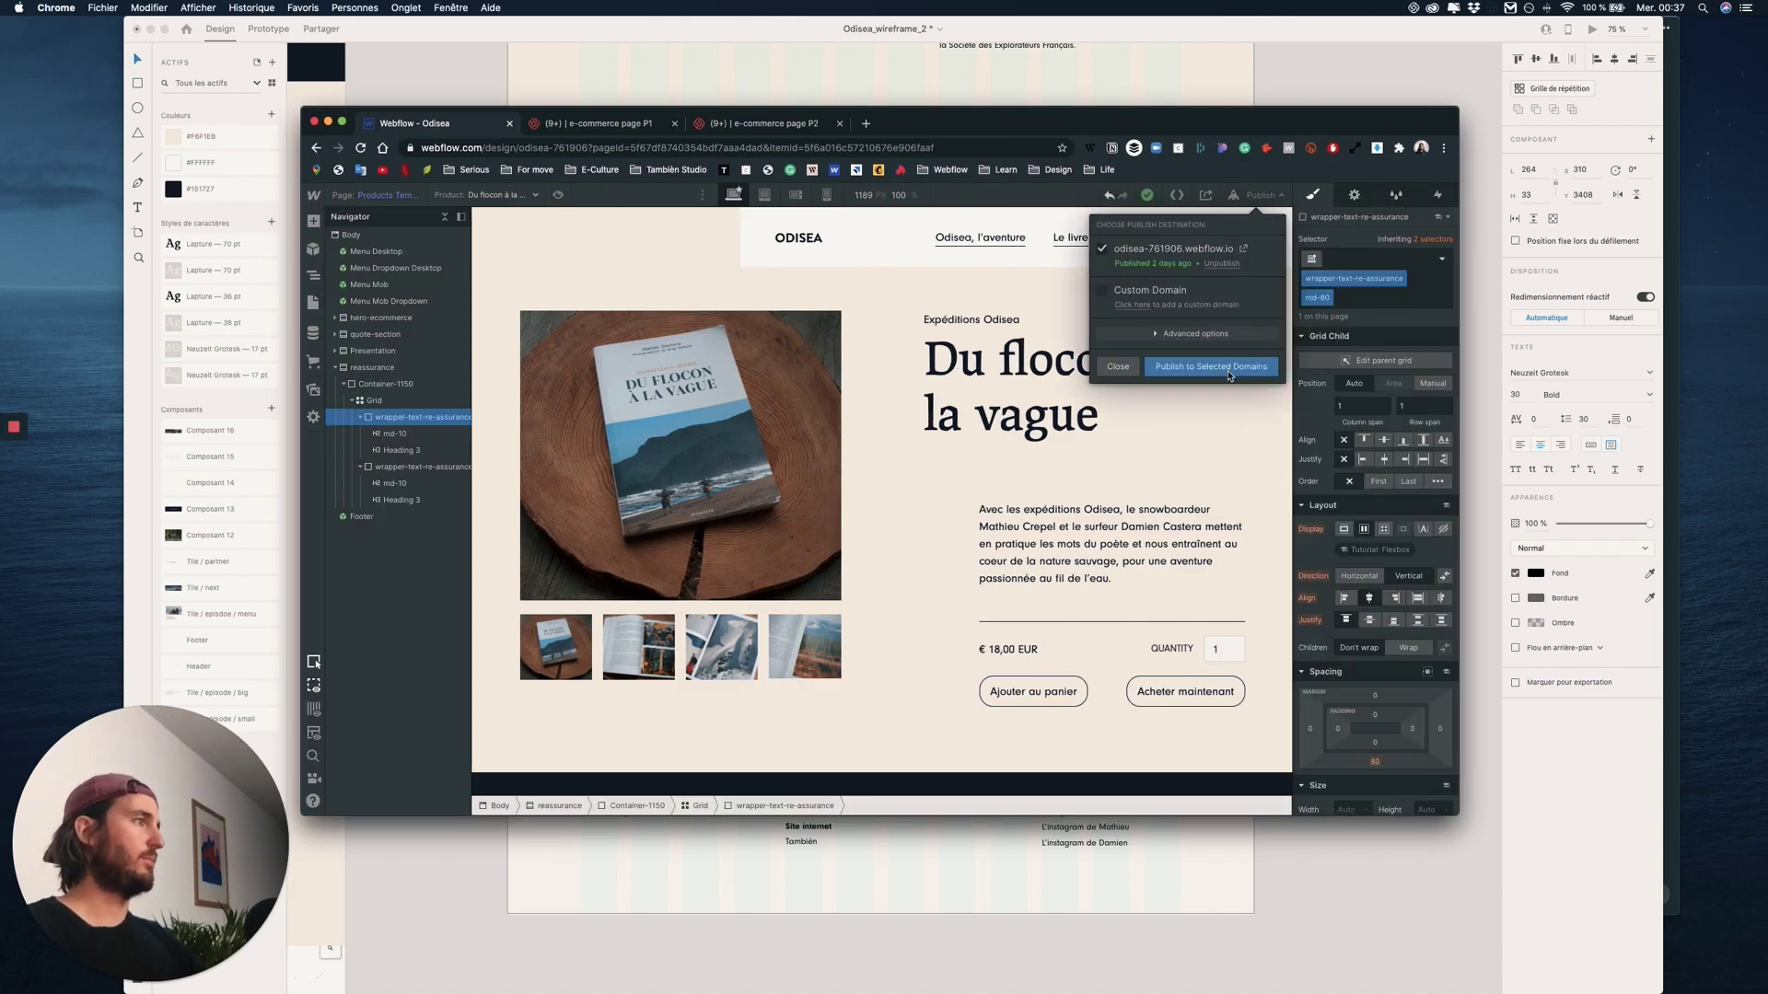
{"action": "left_click", "coordinate": [1245, 249]}
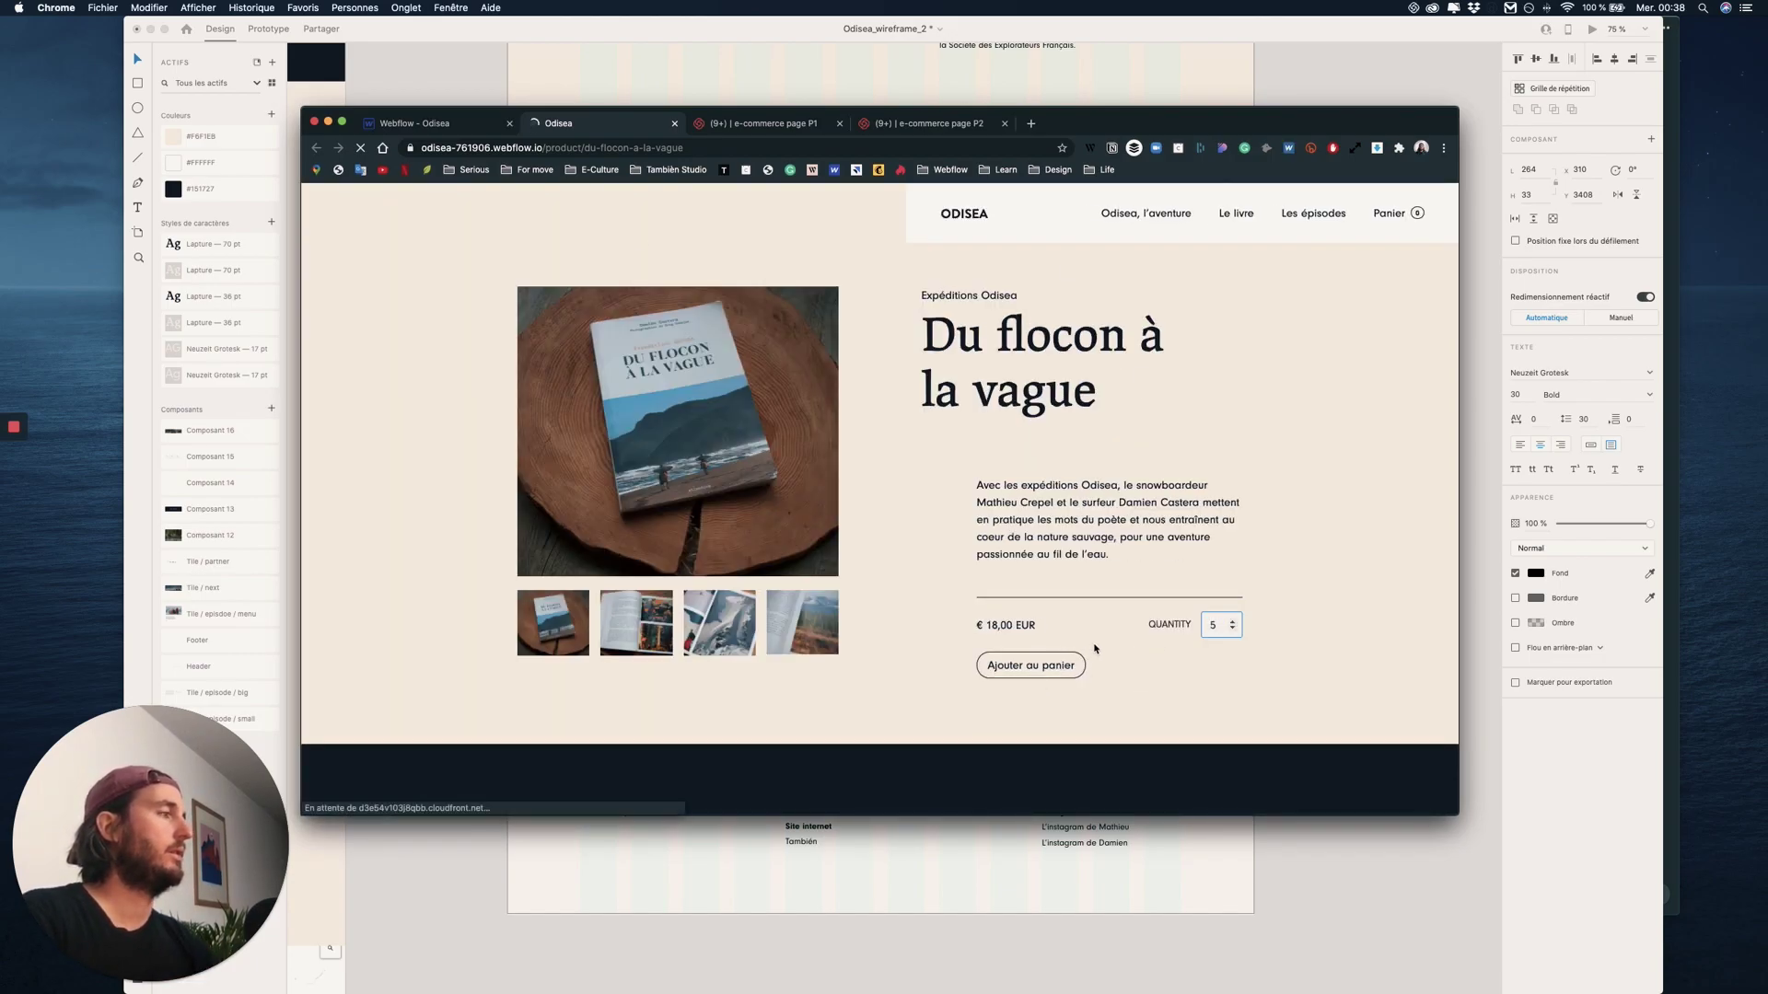
{"action": "scroll", "coordinate": [1095, 654], "scroll_direction": "down", "scroll_amount": 3}
{"action": "scroll", "coordinate": [1096, 663], "scroll_direction": "up", "scroll_amount": 3}
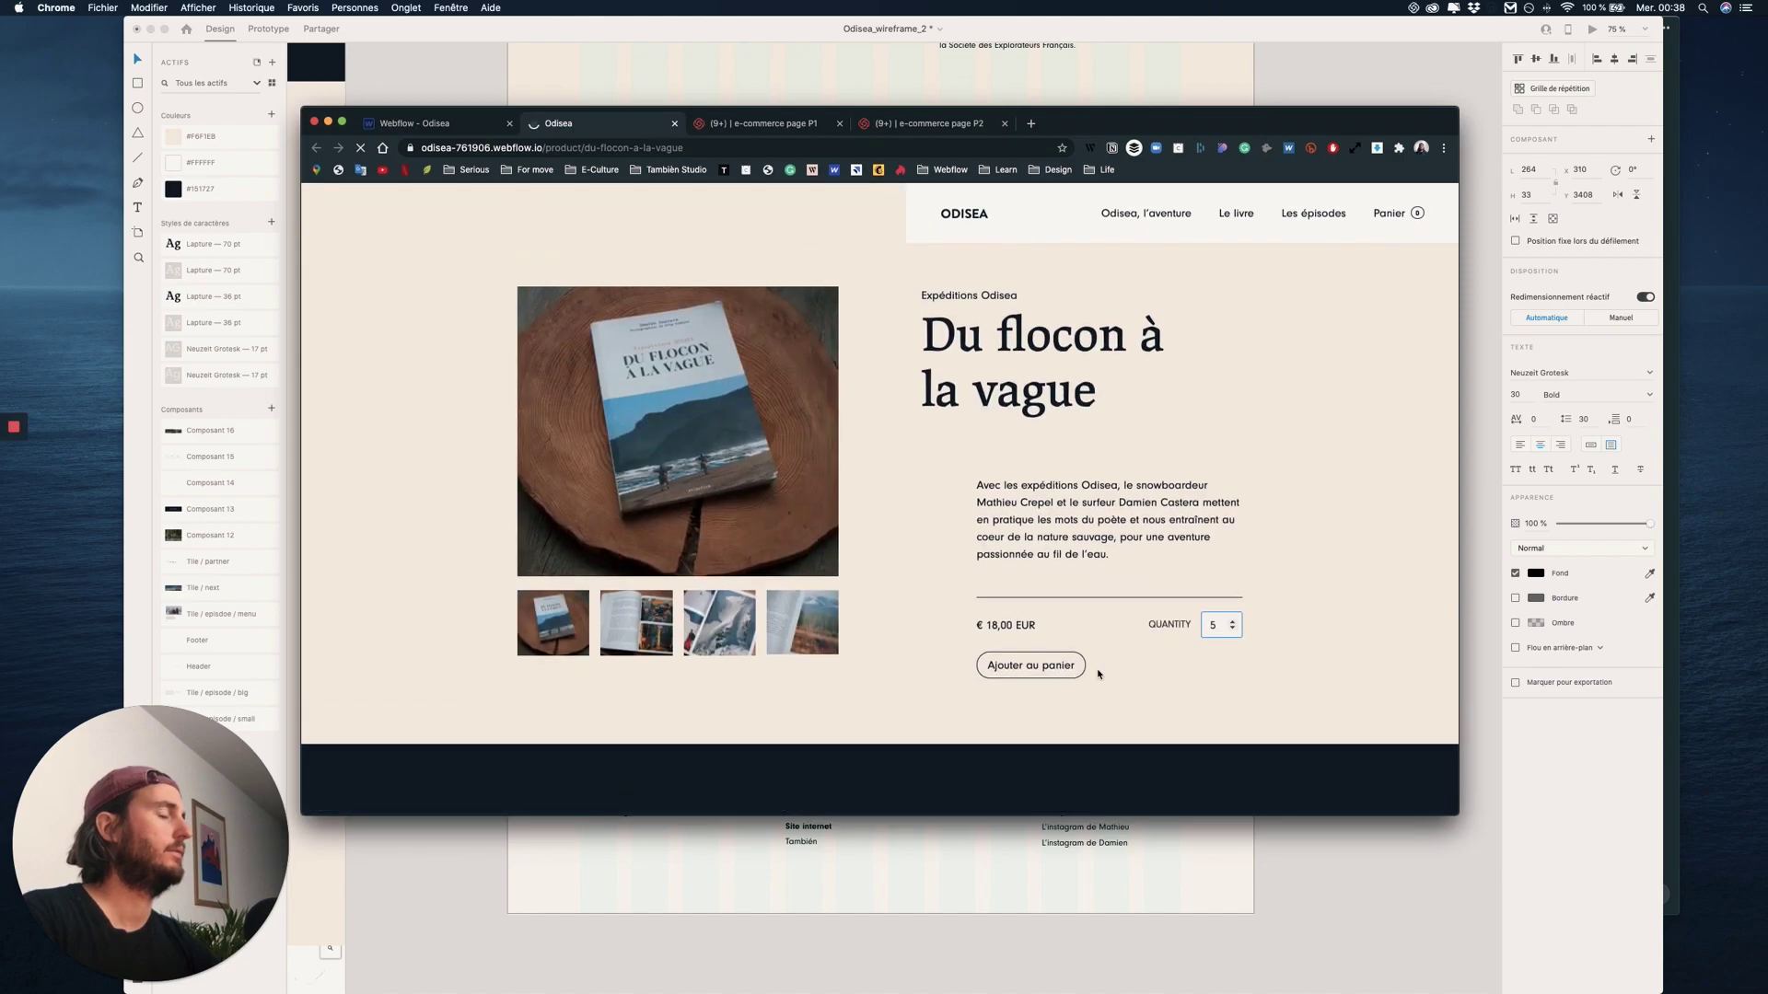
{"action": "scroll", "coordinate": [1197, 671], "scroll_direction": "down", "scroll_amount": 4}
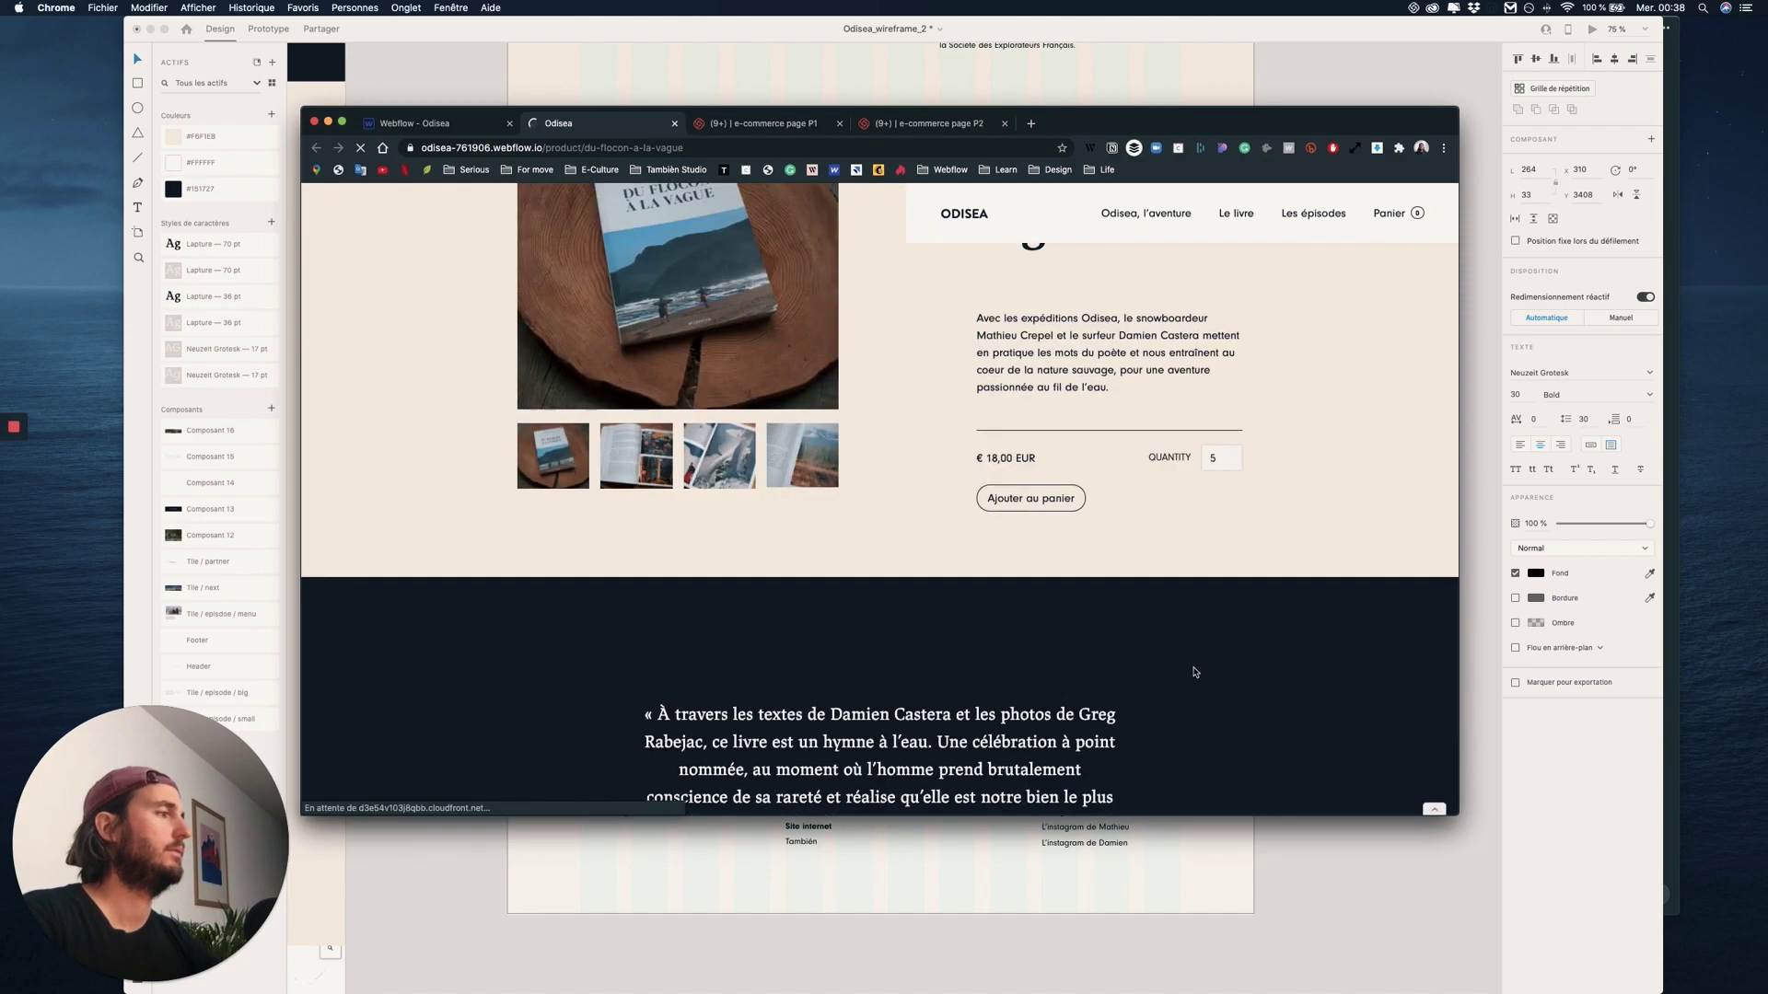
{"action": "scroll", "coordinate": [1194, 672], "scroll_direction": "up", "scroll_amount": 4}
- Add 5 copies of Du flocon à la vague to the live site's cart, and test reopening and closing the cart
{"action": "left_click", "coordinate": [1052, 670]}
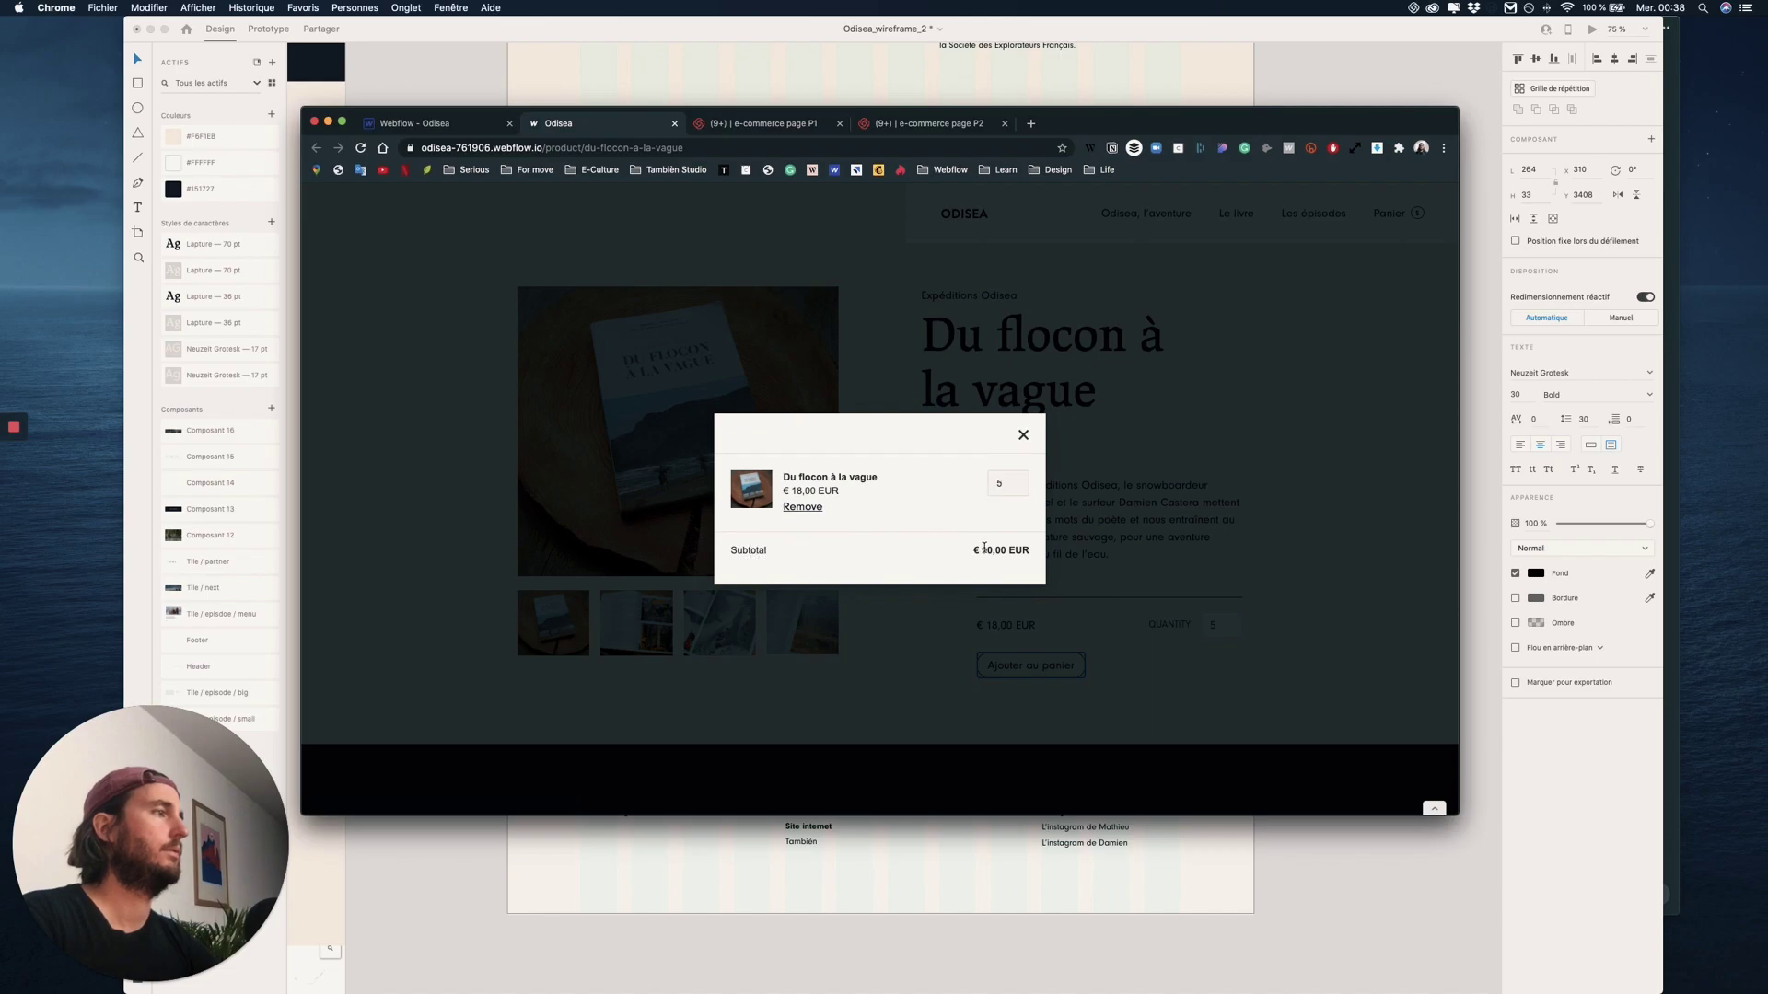
{"action": "scroll", "coordinate": [983, 547], "scroll_direction": "down", "scroll_amount": 4}
{"action": "scroll", "coordinate": [977, 551], "scroll_direction": "up", "scroll_amount": 4}
{"action": "left_click", "coordinate": [1023, 436]}
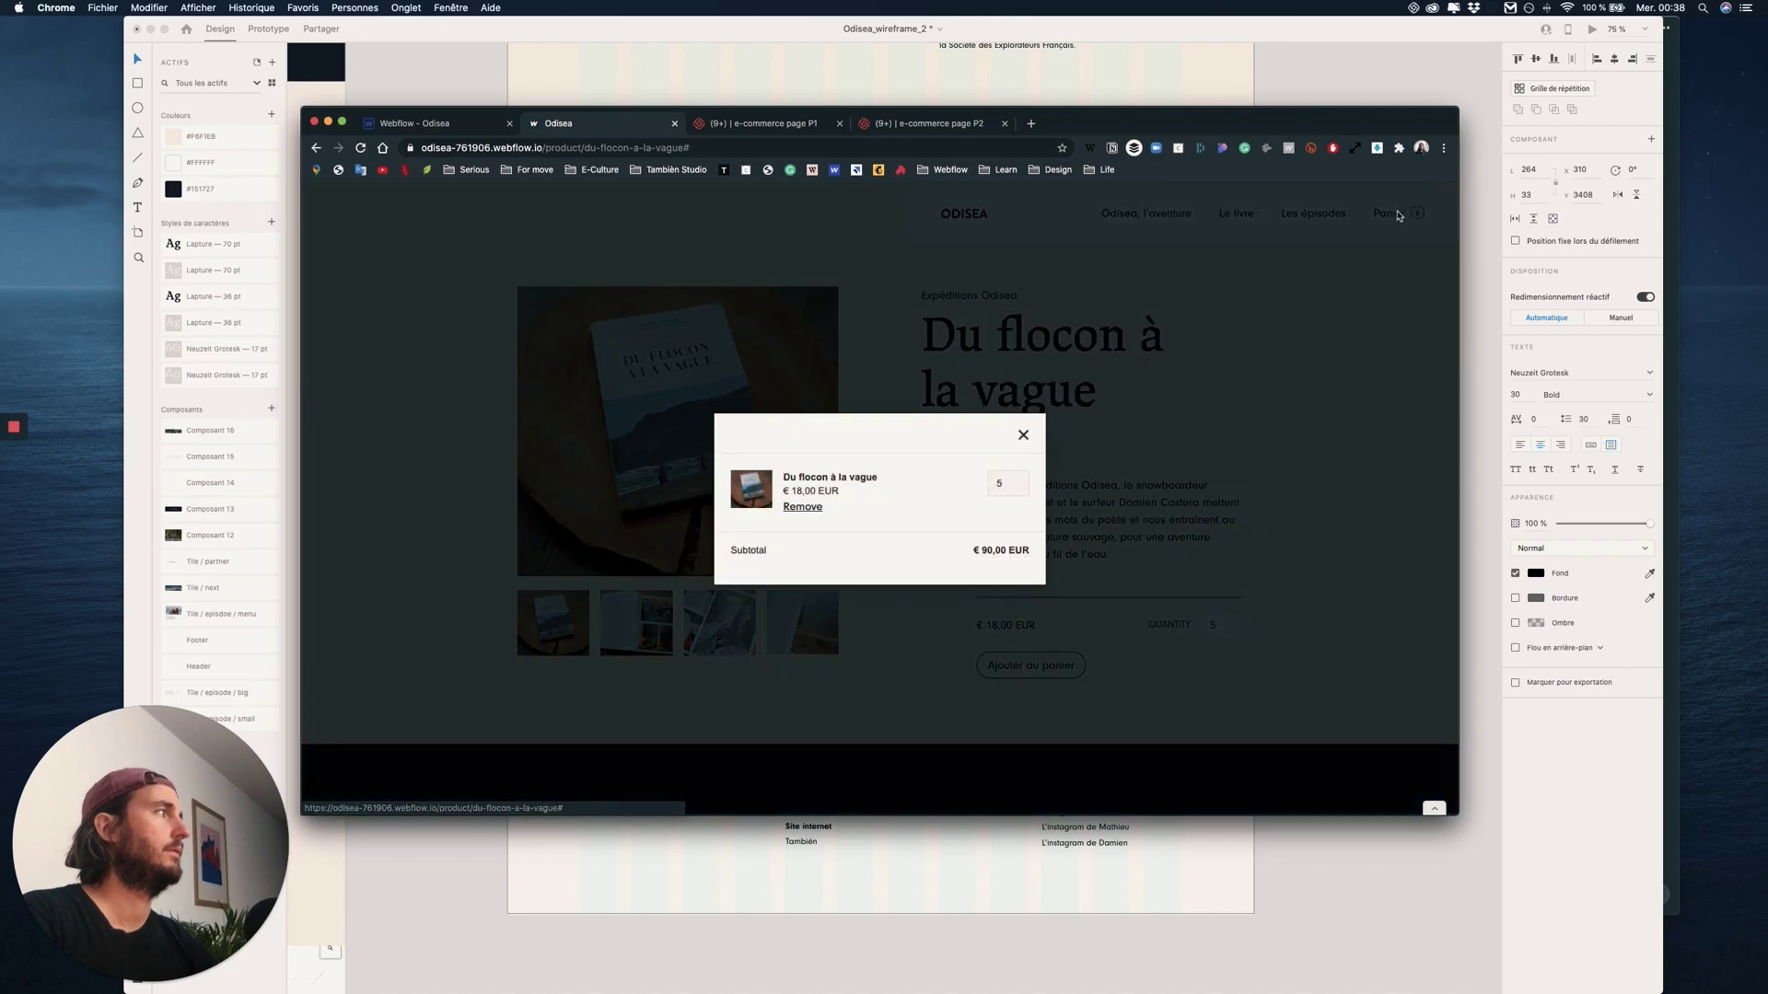
{"action": "left_click", "coordinate": [1023, 436]}
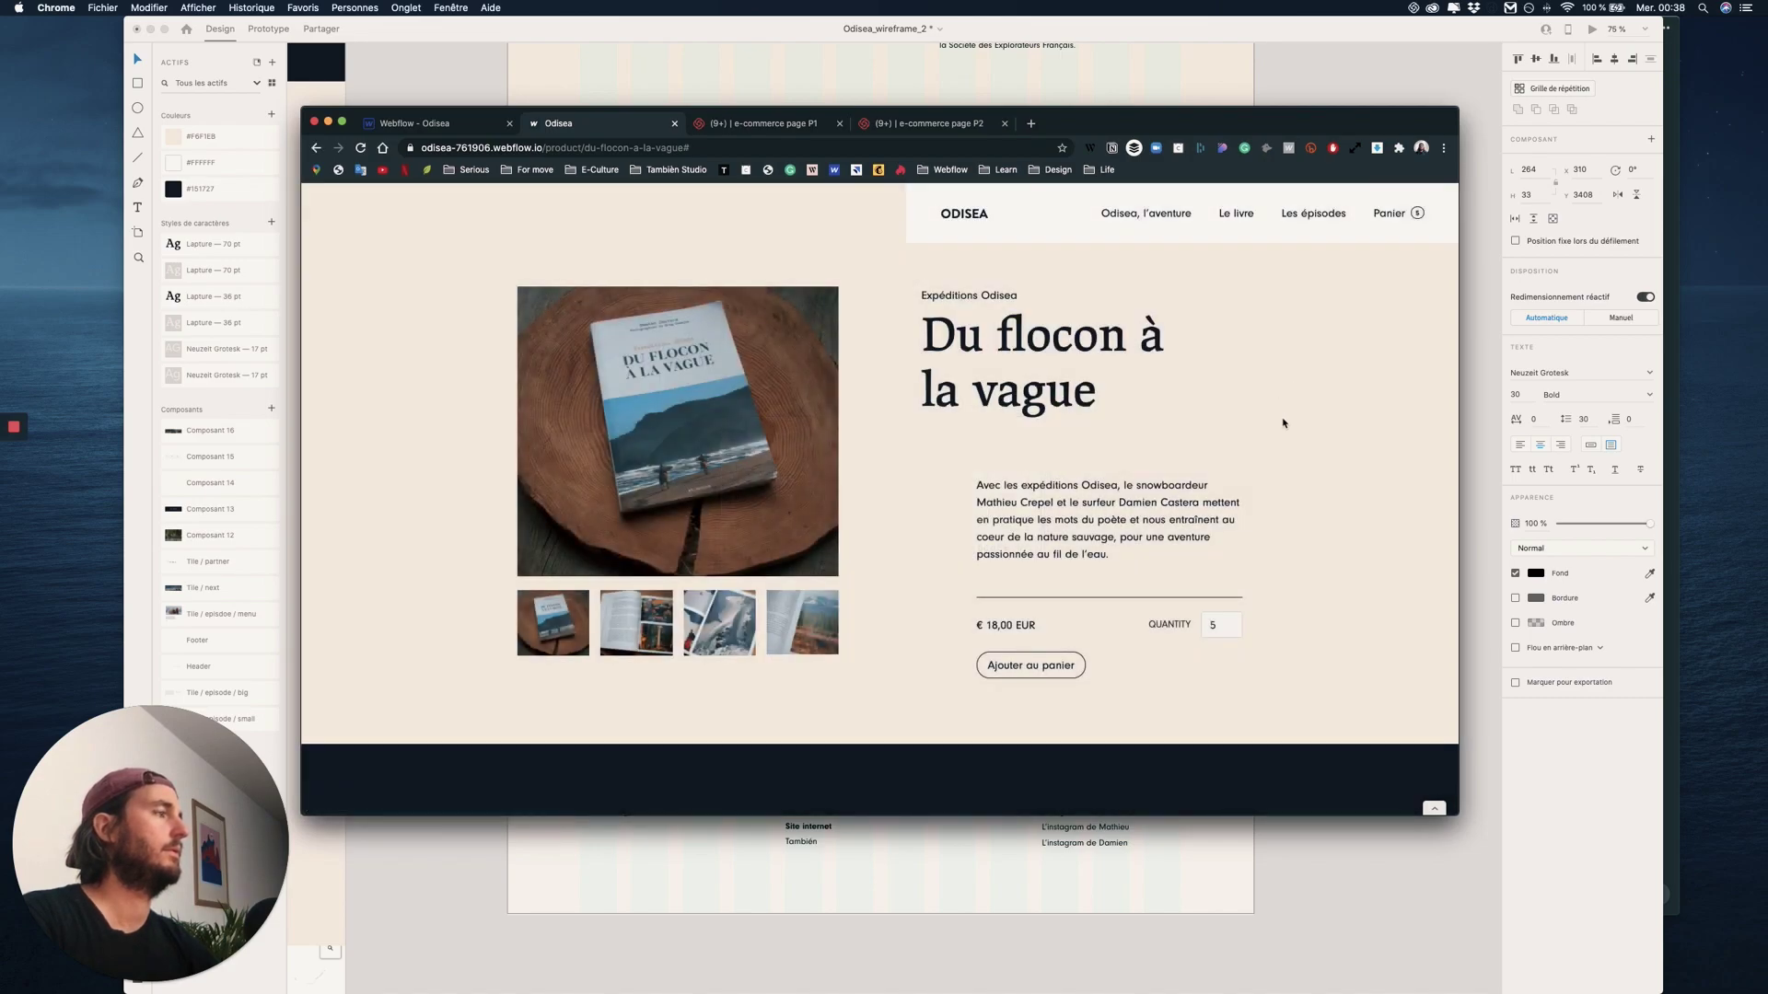
{"action": "left_click", "coordinate": [1384, 219]}
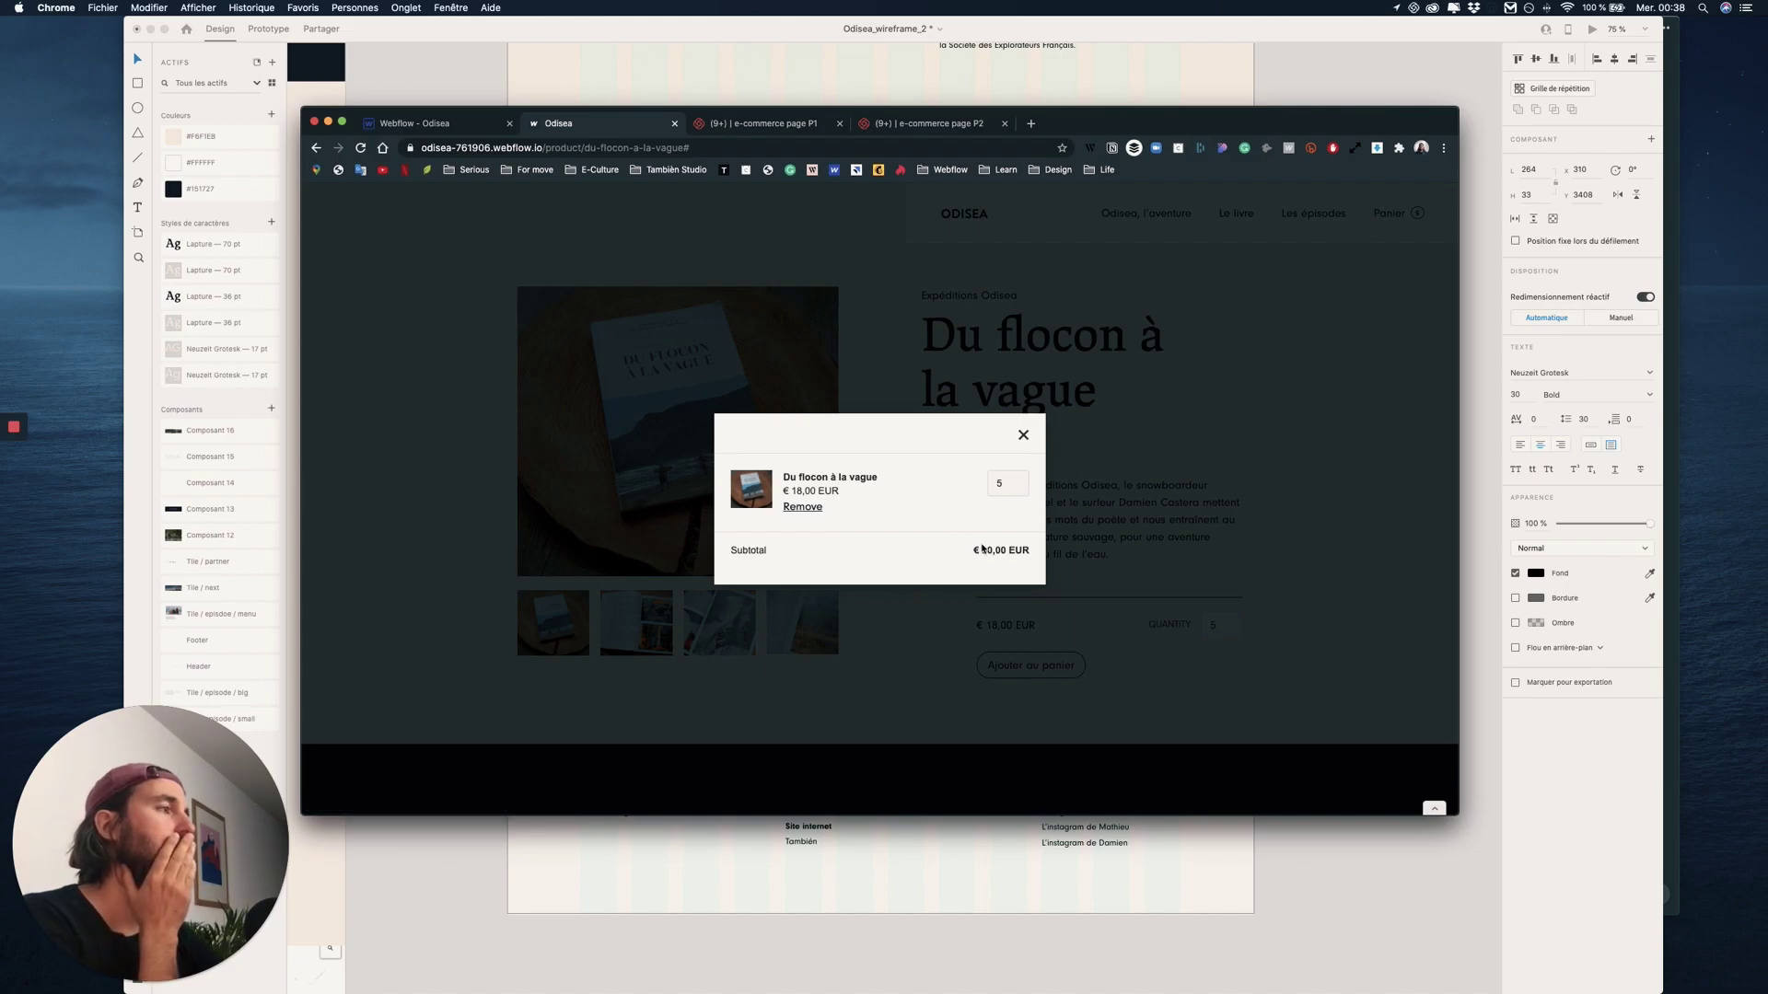
{"action": "left_click", "coordinate": [1023, 434]}
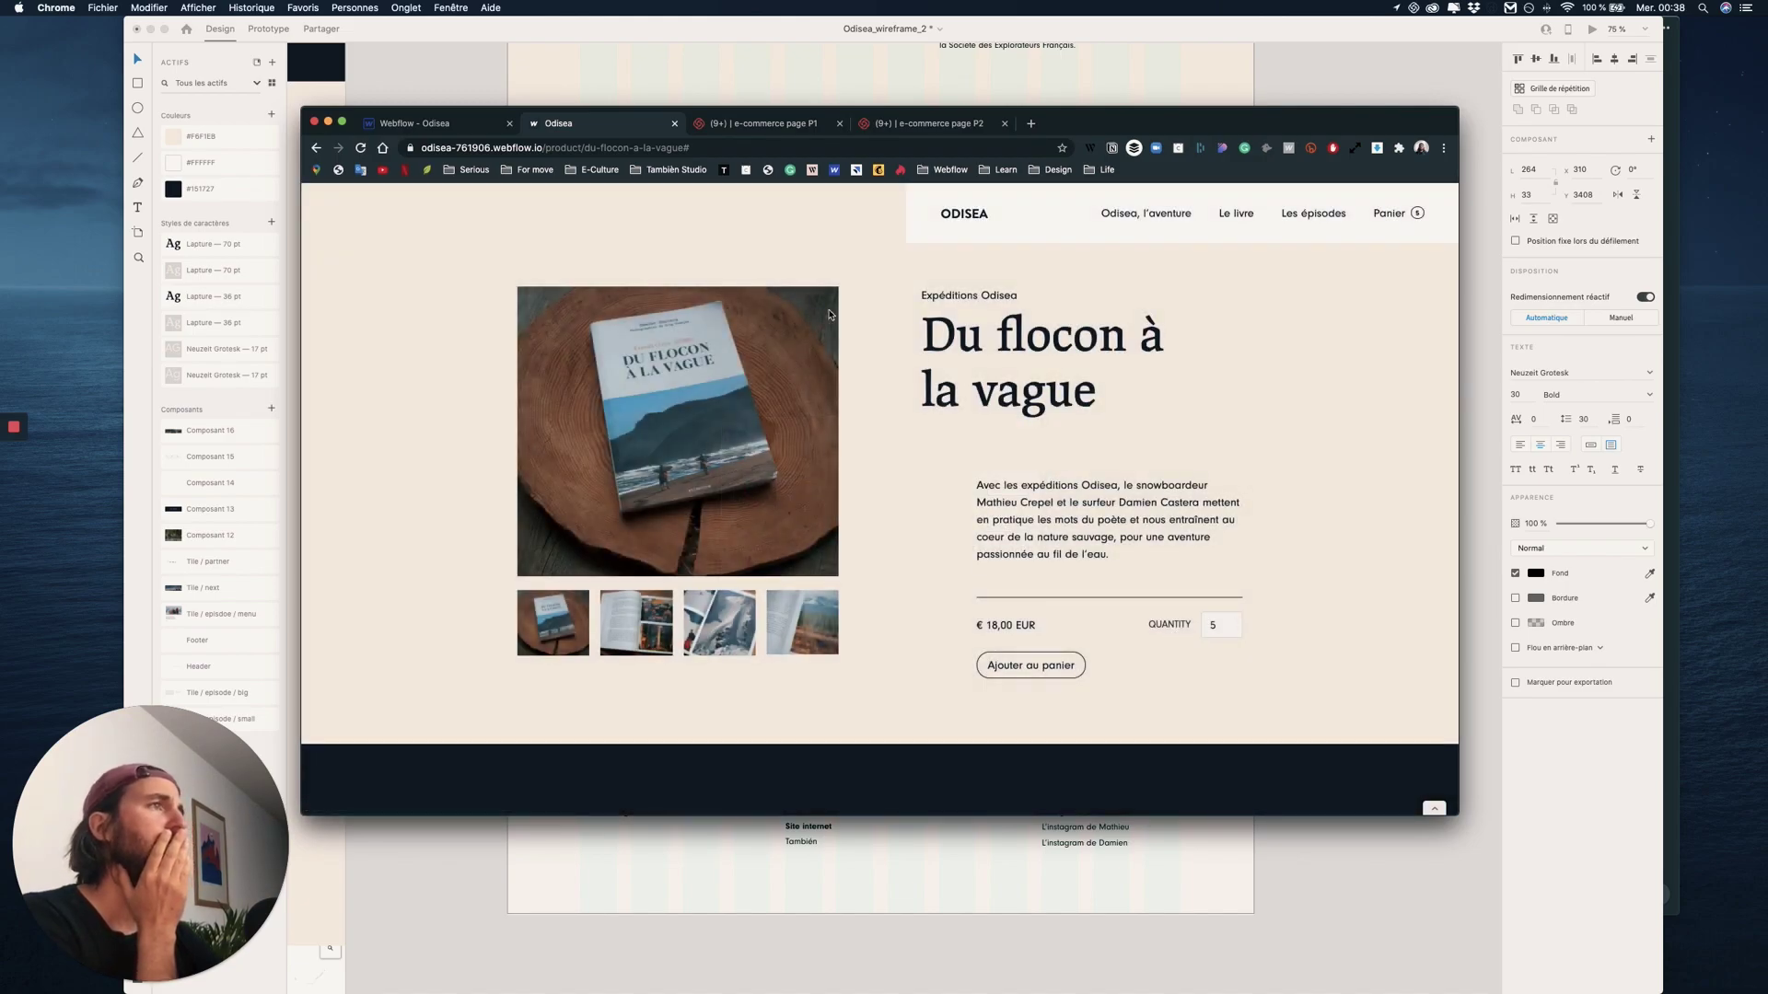
- Select the Acheter maintenant button in the Designer and reload the live product page to compare its purchase buttons
{"action": "left_click", "coordinate": [429, 123]}
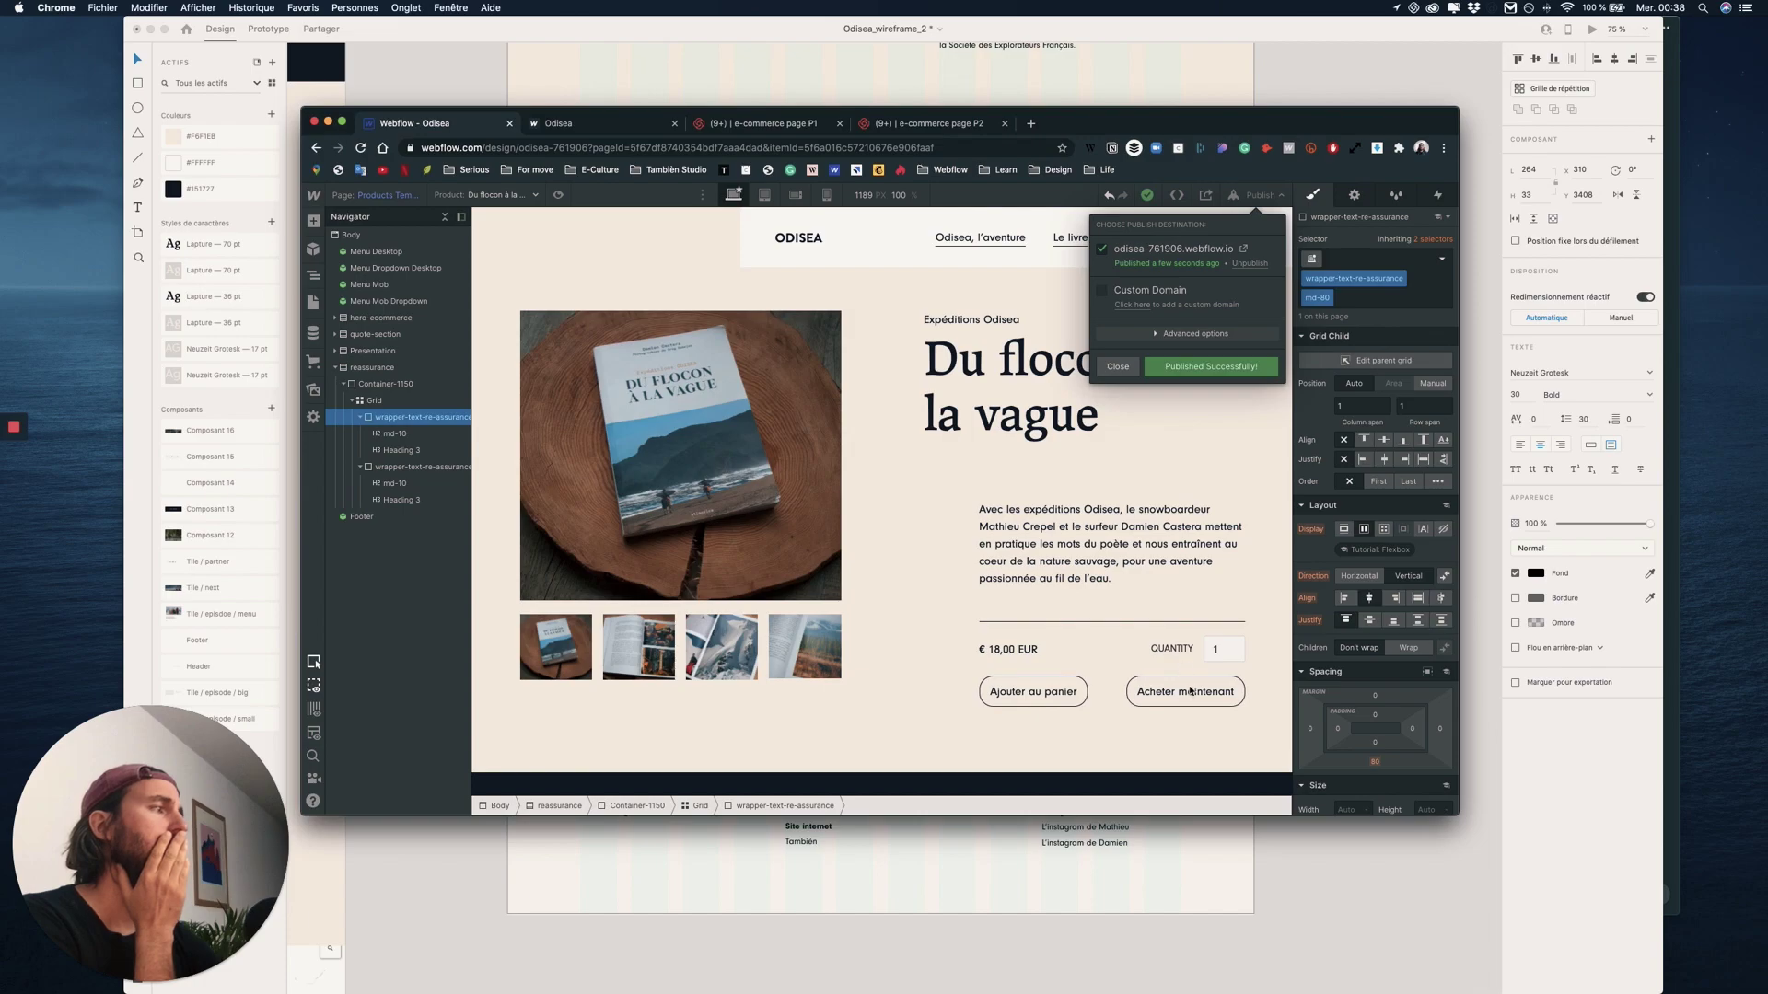
{"action": "left_click", "coordinate": [1190, 691]}
{"action": "left_click", "coordinate": [548, 127]}
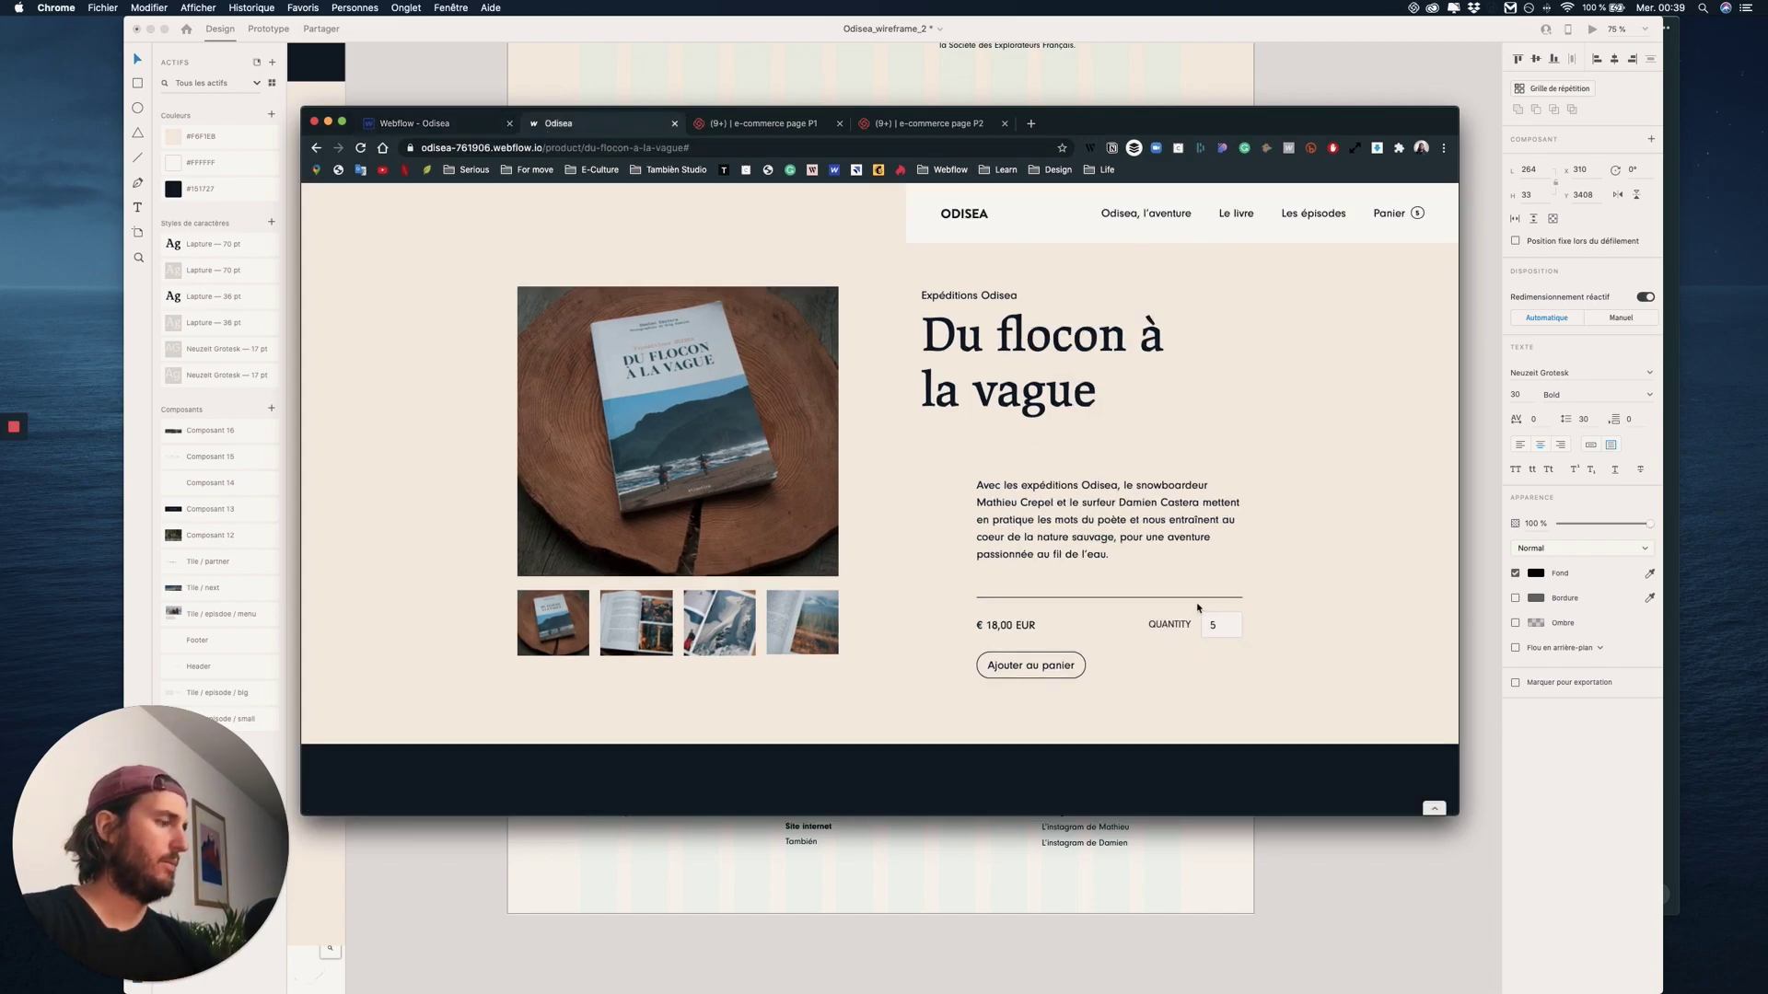
{"action": "key", "text": "super+r"}
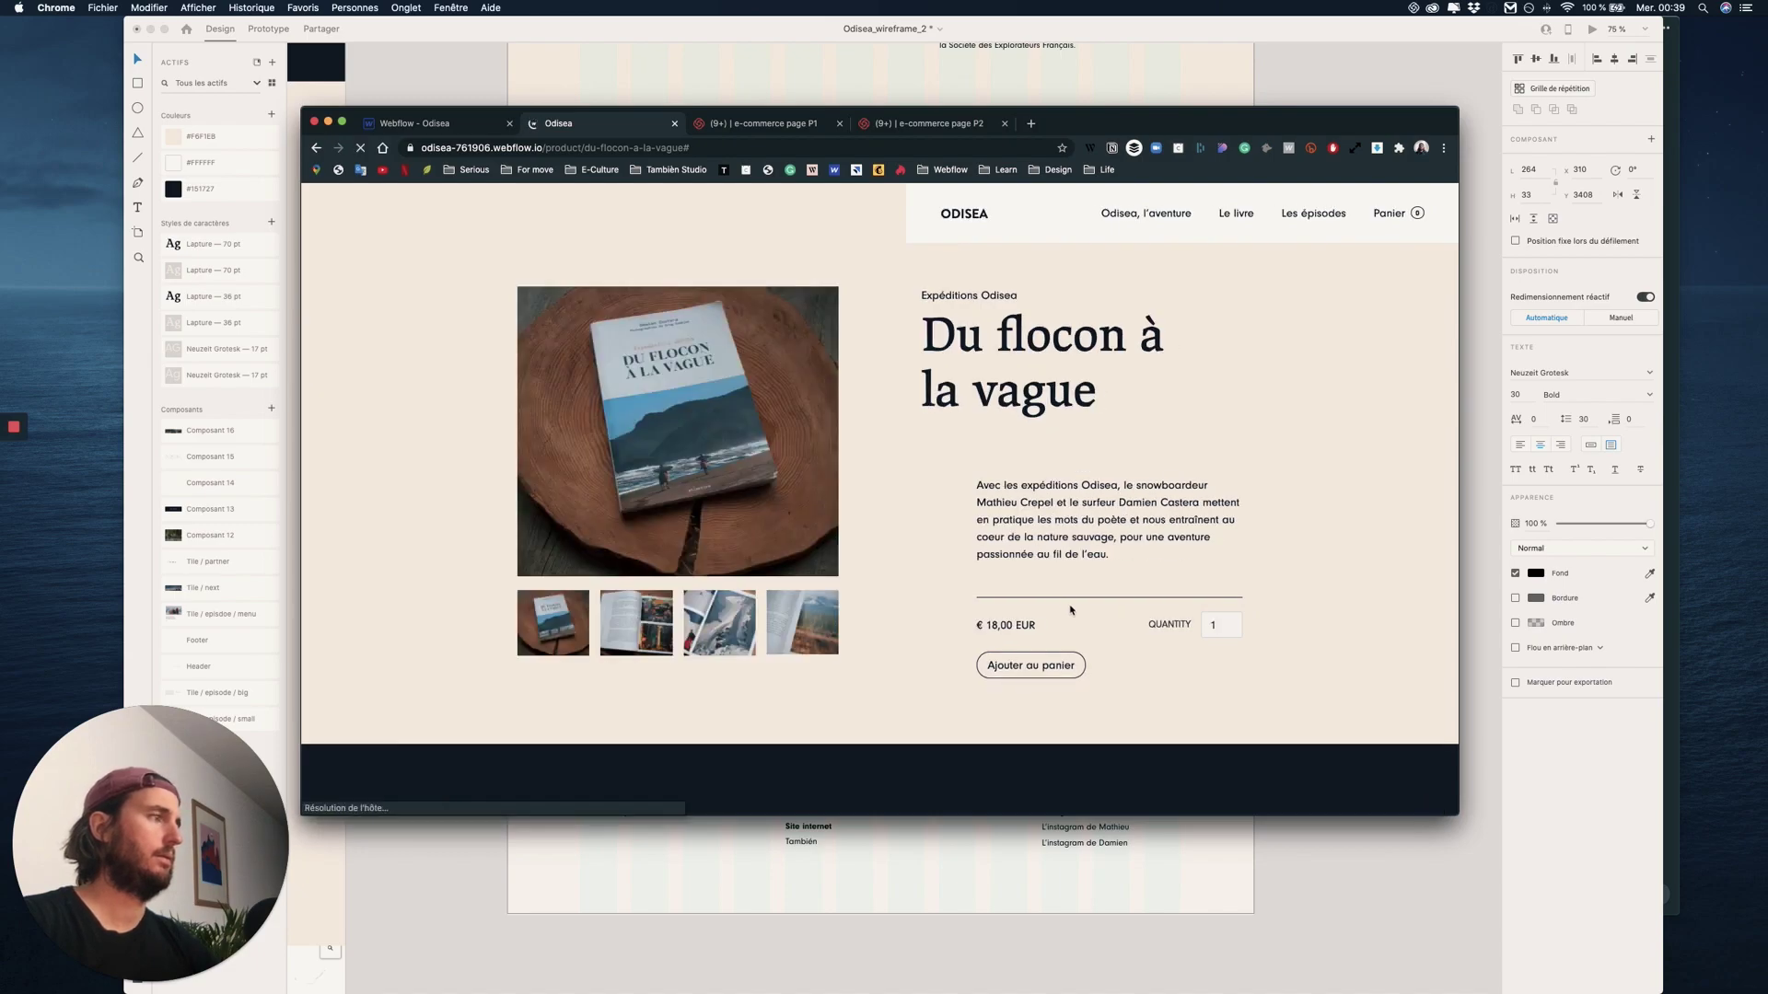
- Add 1 more copy of the book to the cart on the reloaded live page, and close the cart
{"action": "scroll", "coordinate": [1063, 629], "scroll_direction": "down", "scroll_amount": 15}
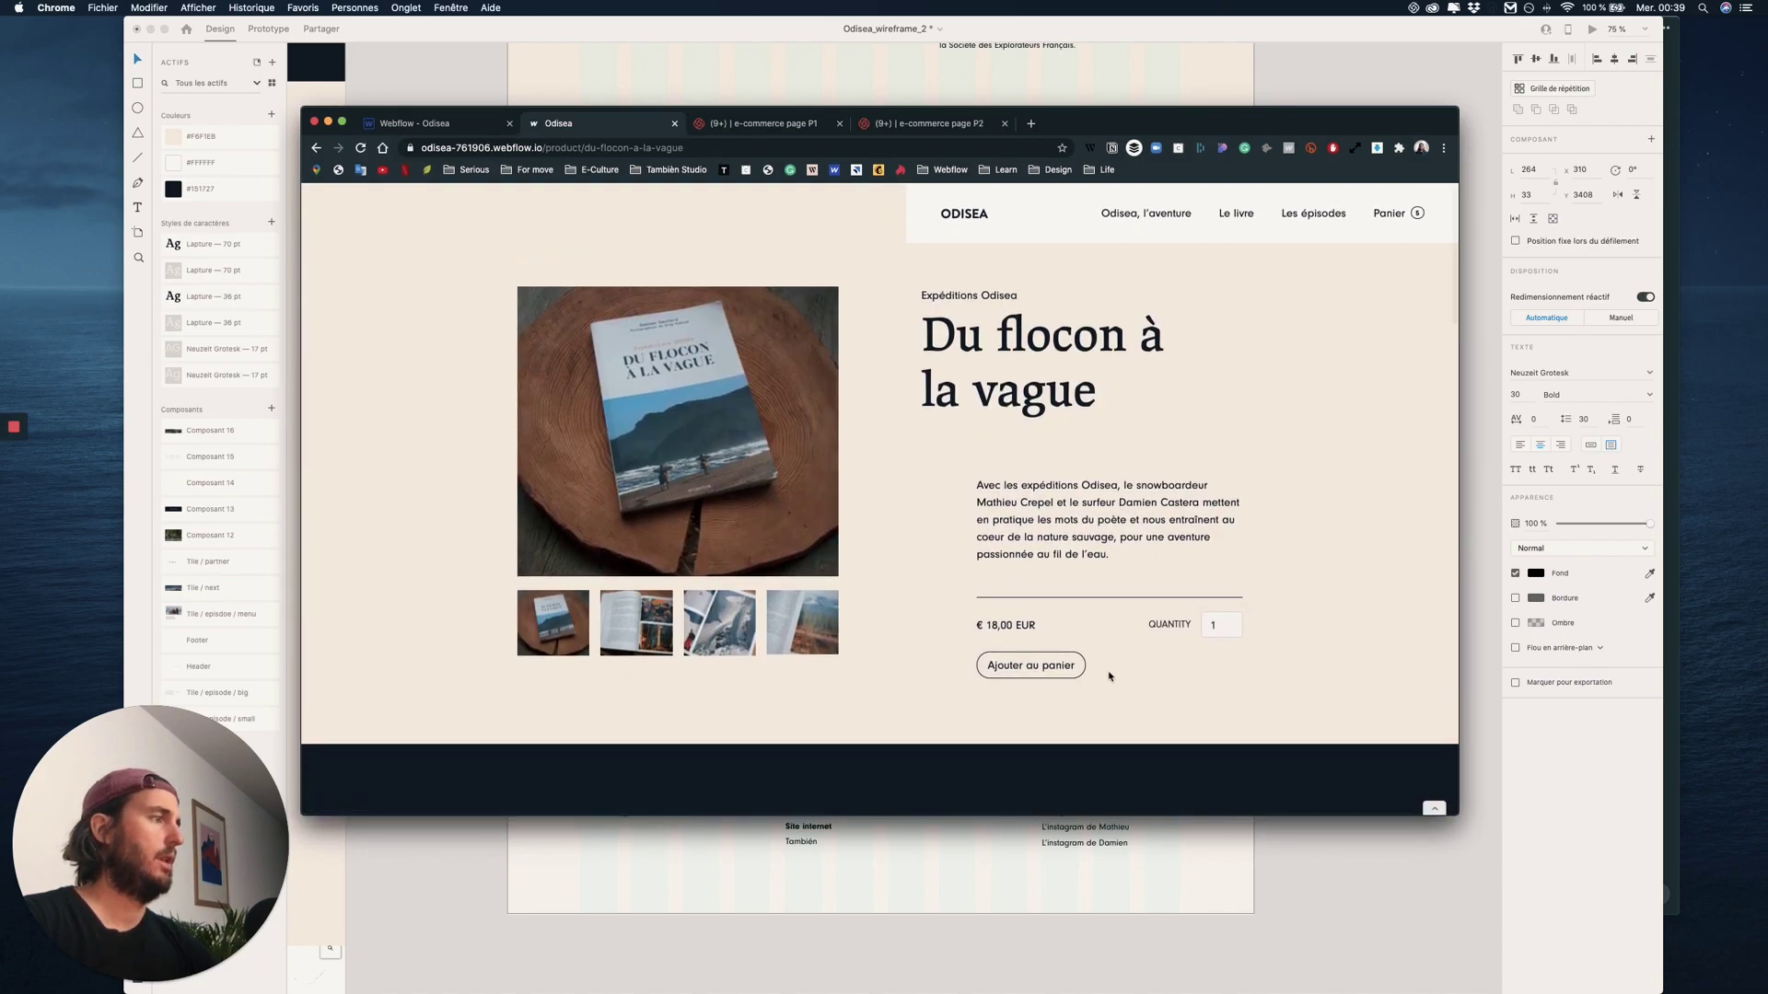
{"action": "left_click", "coordinate": [1064, 670]}
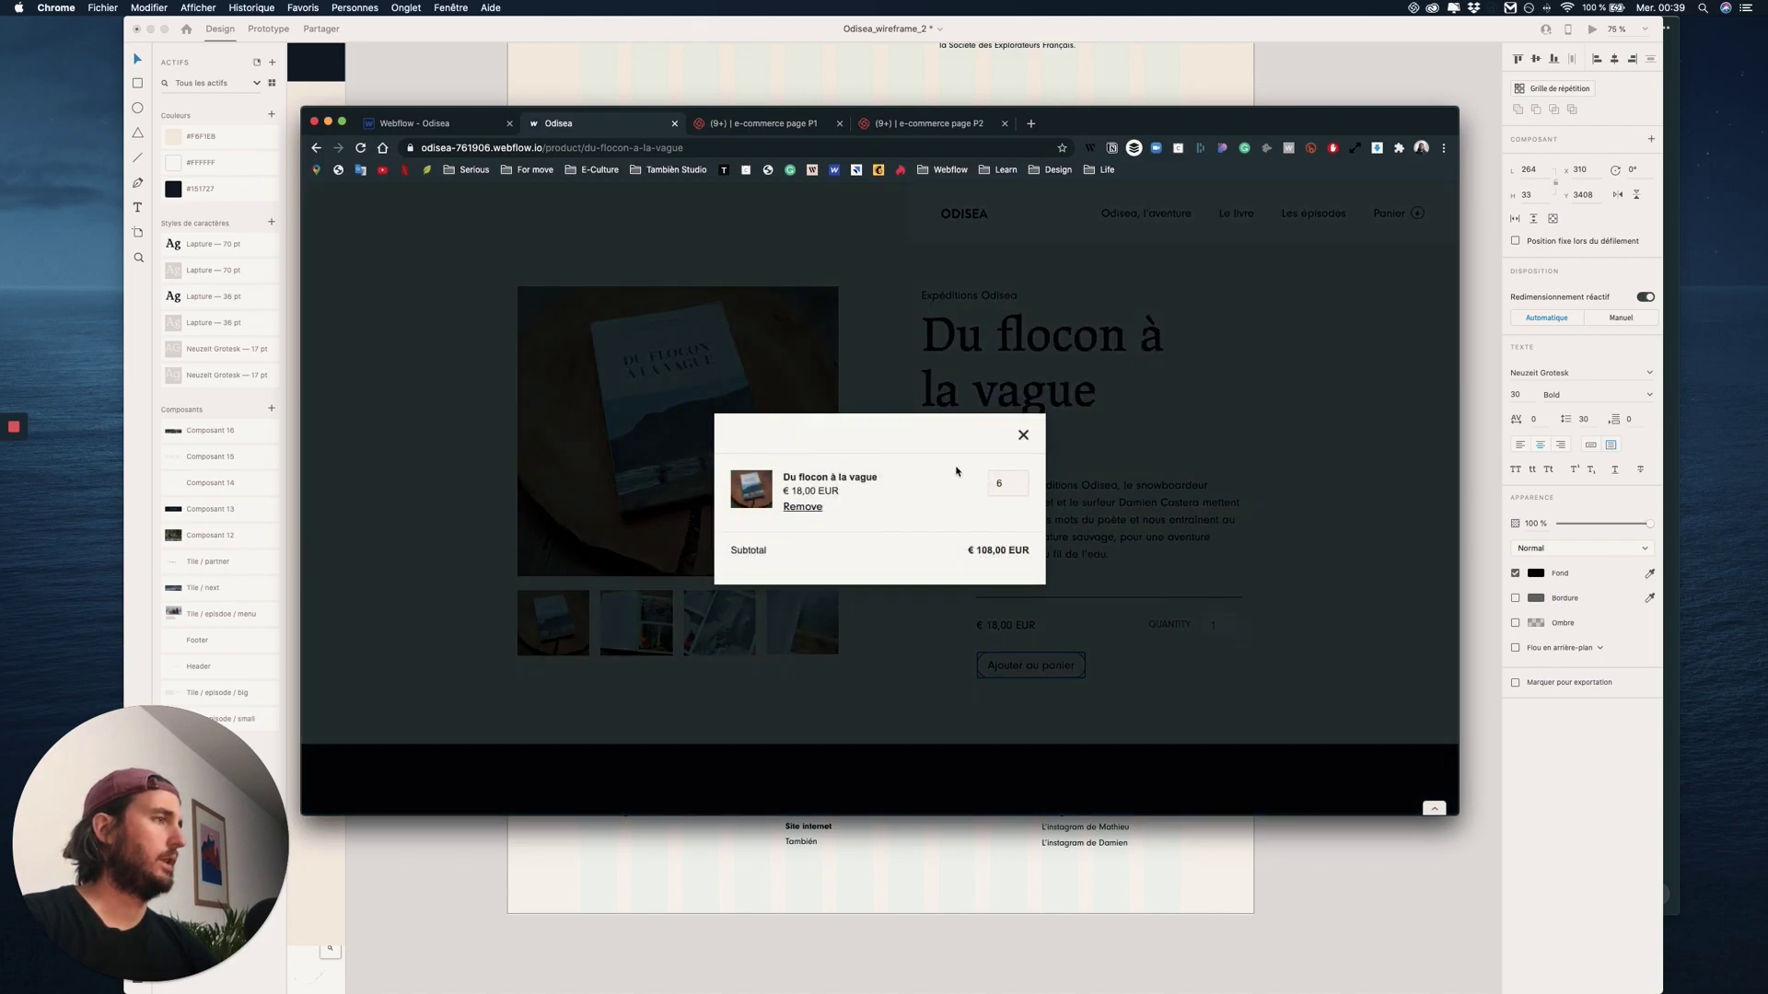
{"action": "left_click", "coordinate": [1021, 440]}
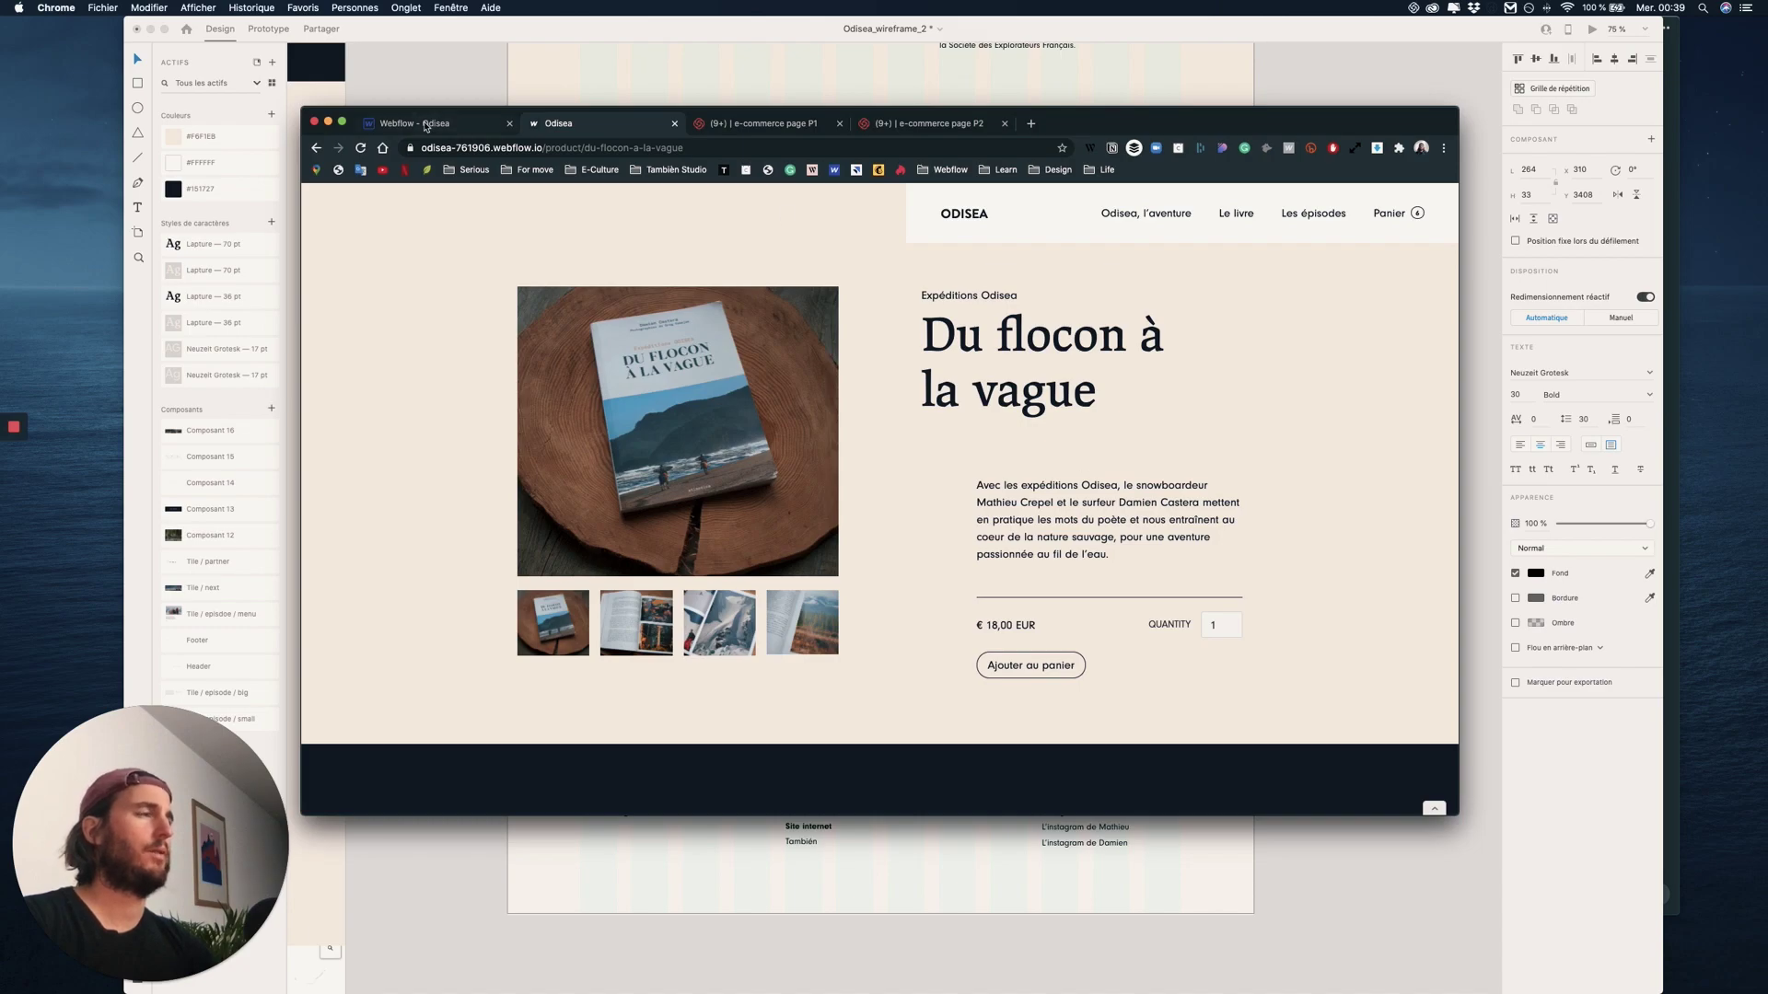
- Review the Ecommerce setup guide and the Stripe and PayPal payment provider settings in the Designer
{"action": "left_click", "coordinate": [426, 124]}
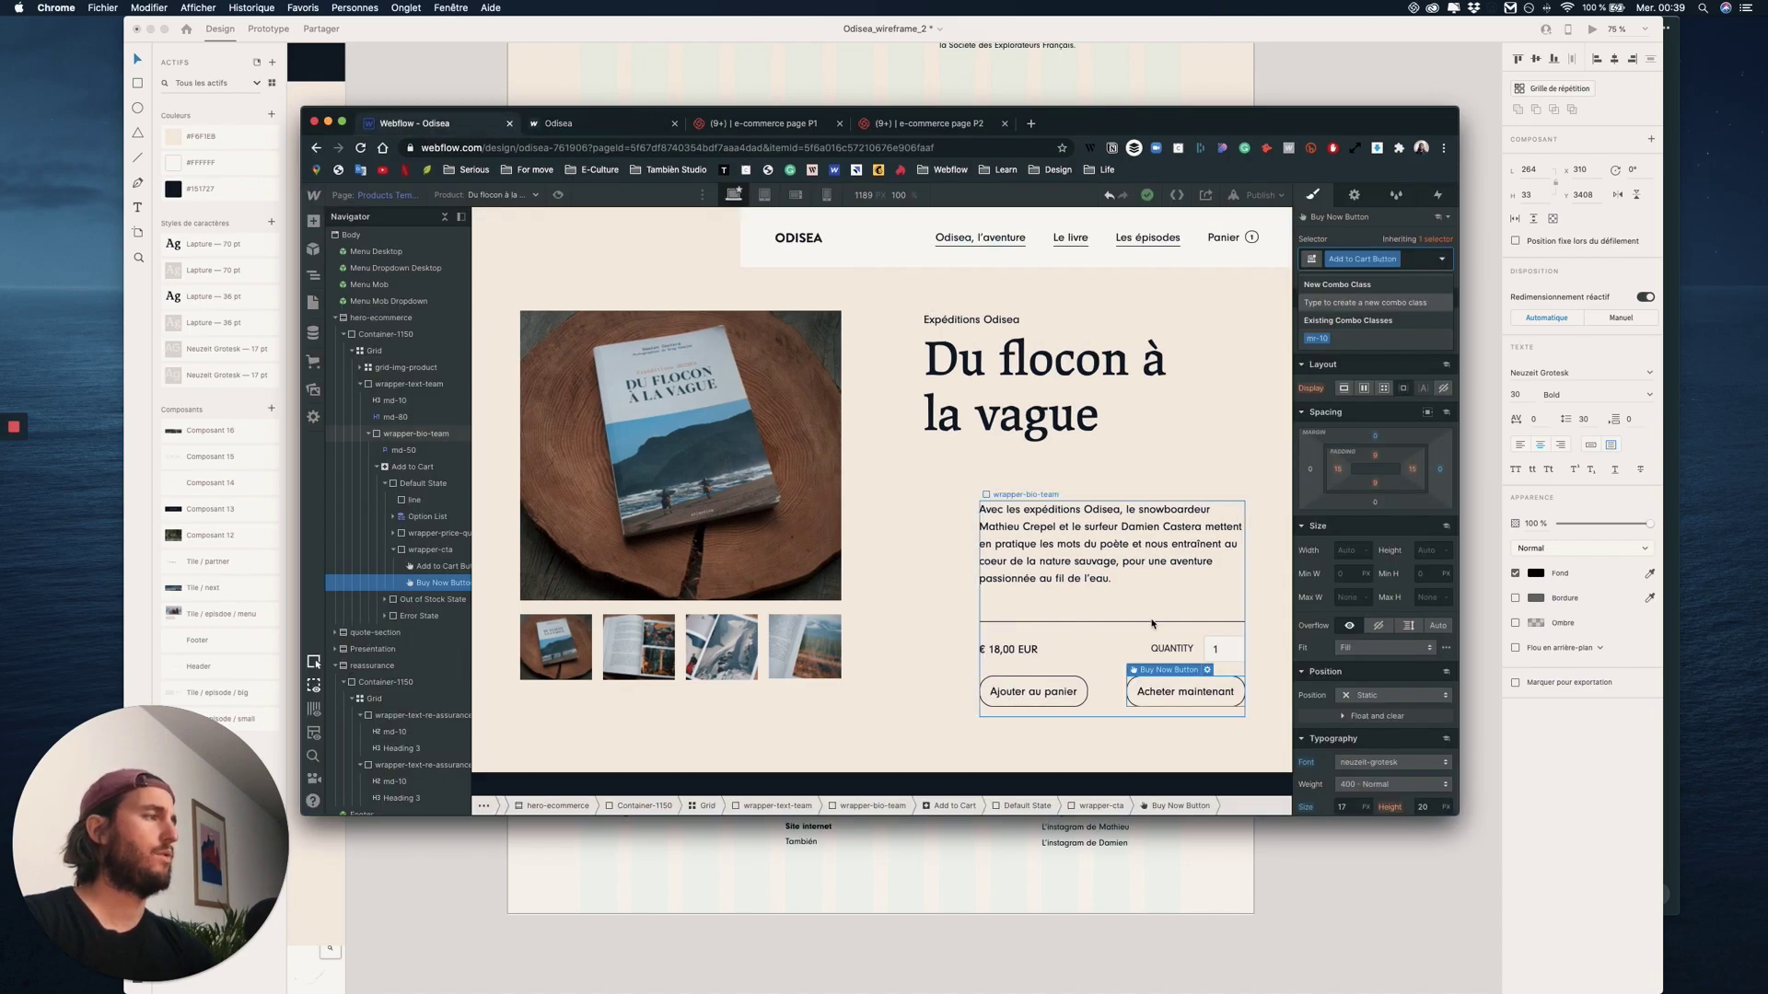
{"action": "left_click", "coordinate": [1205, 675]}
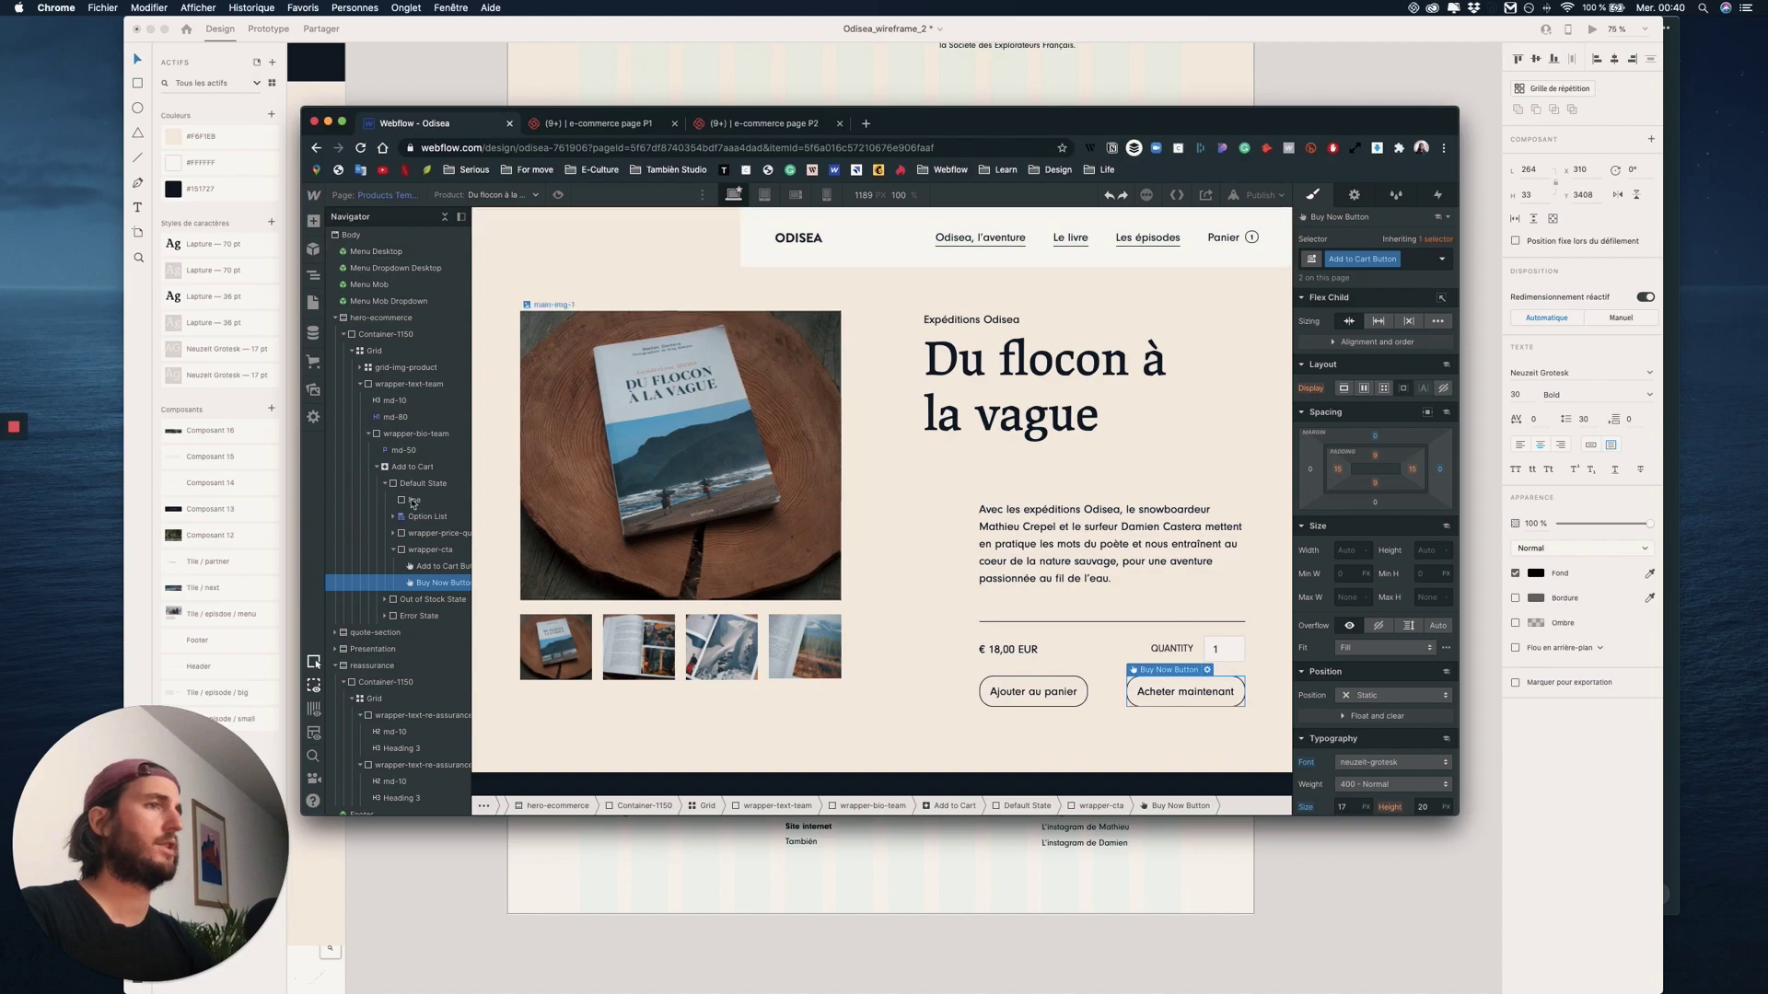
{"action": "left_click", "coordinate": [313, 362]}
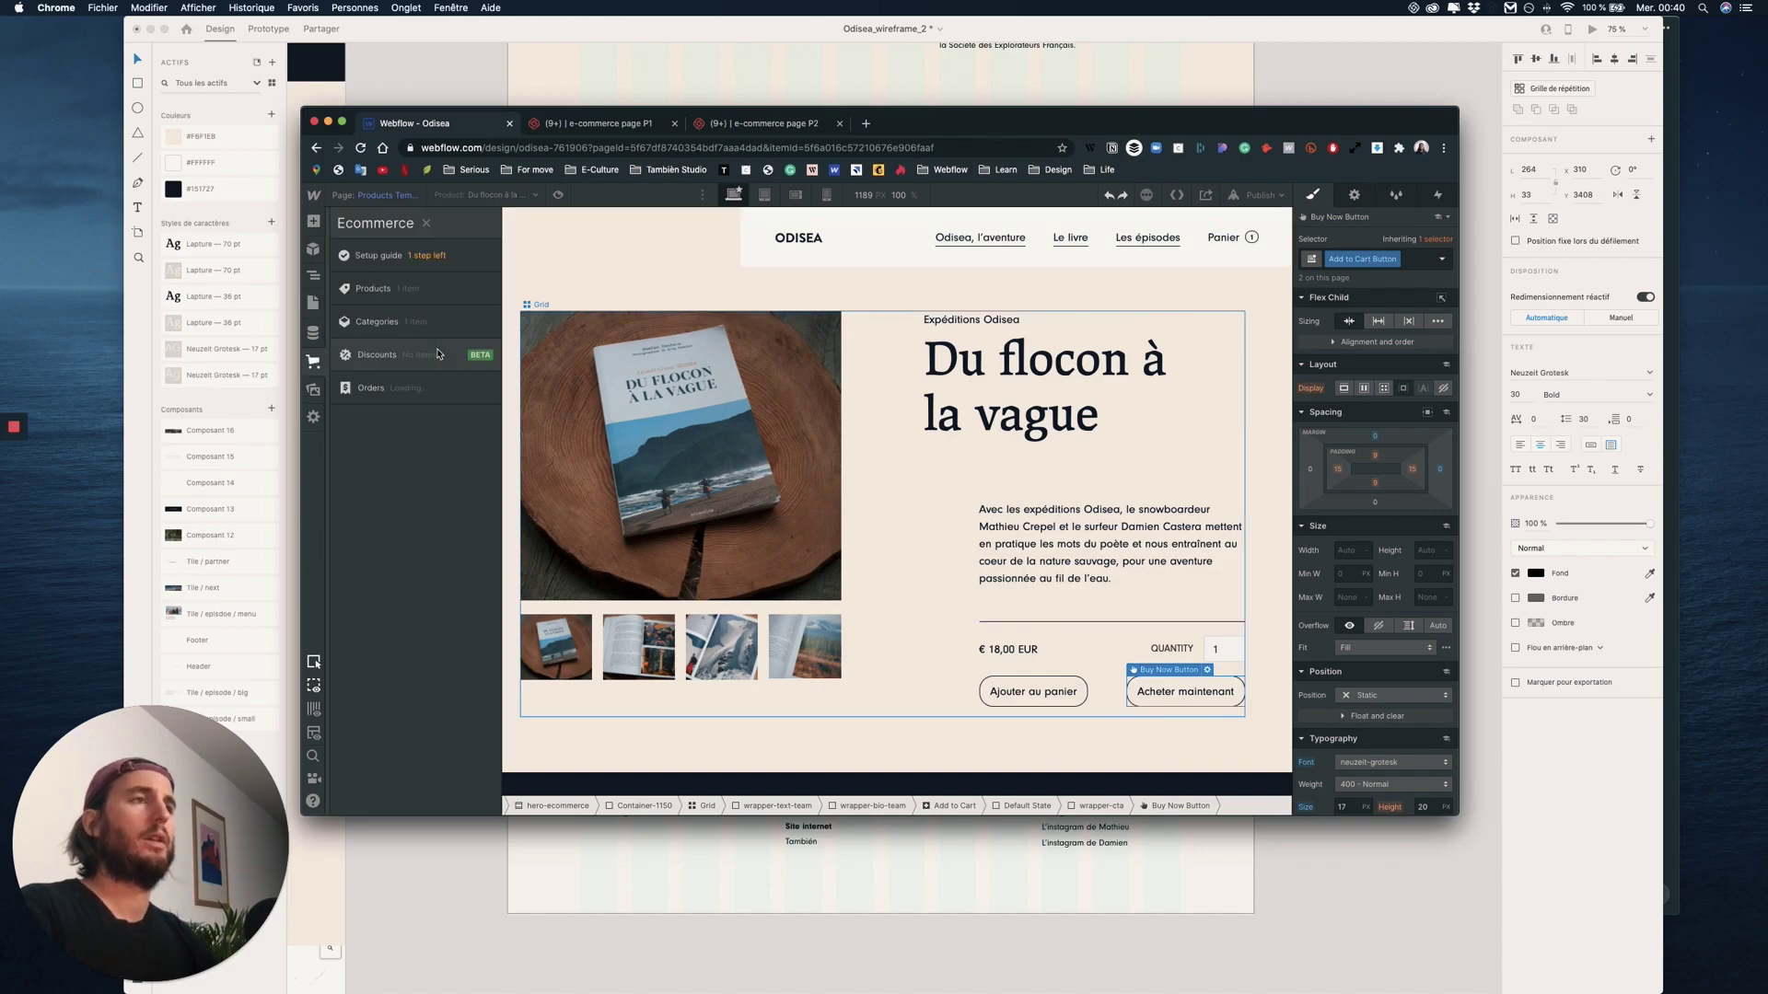
{"action": "left_click", "coordinate": [387, 256]}
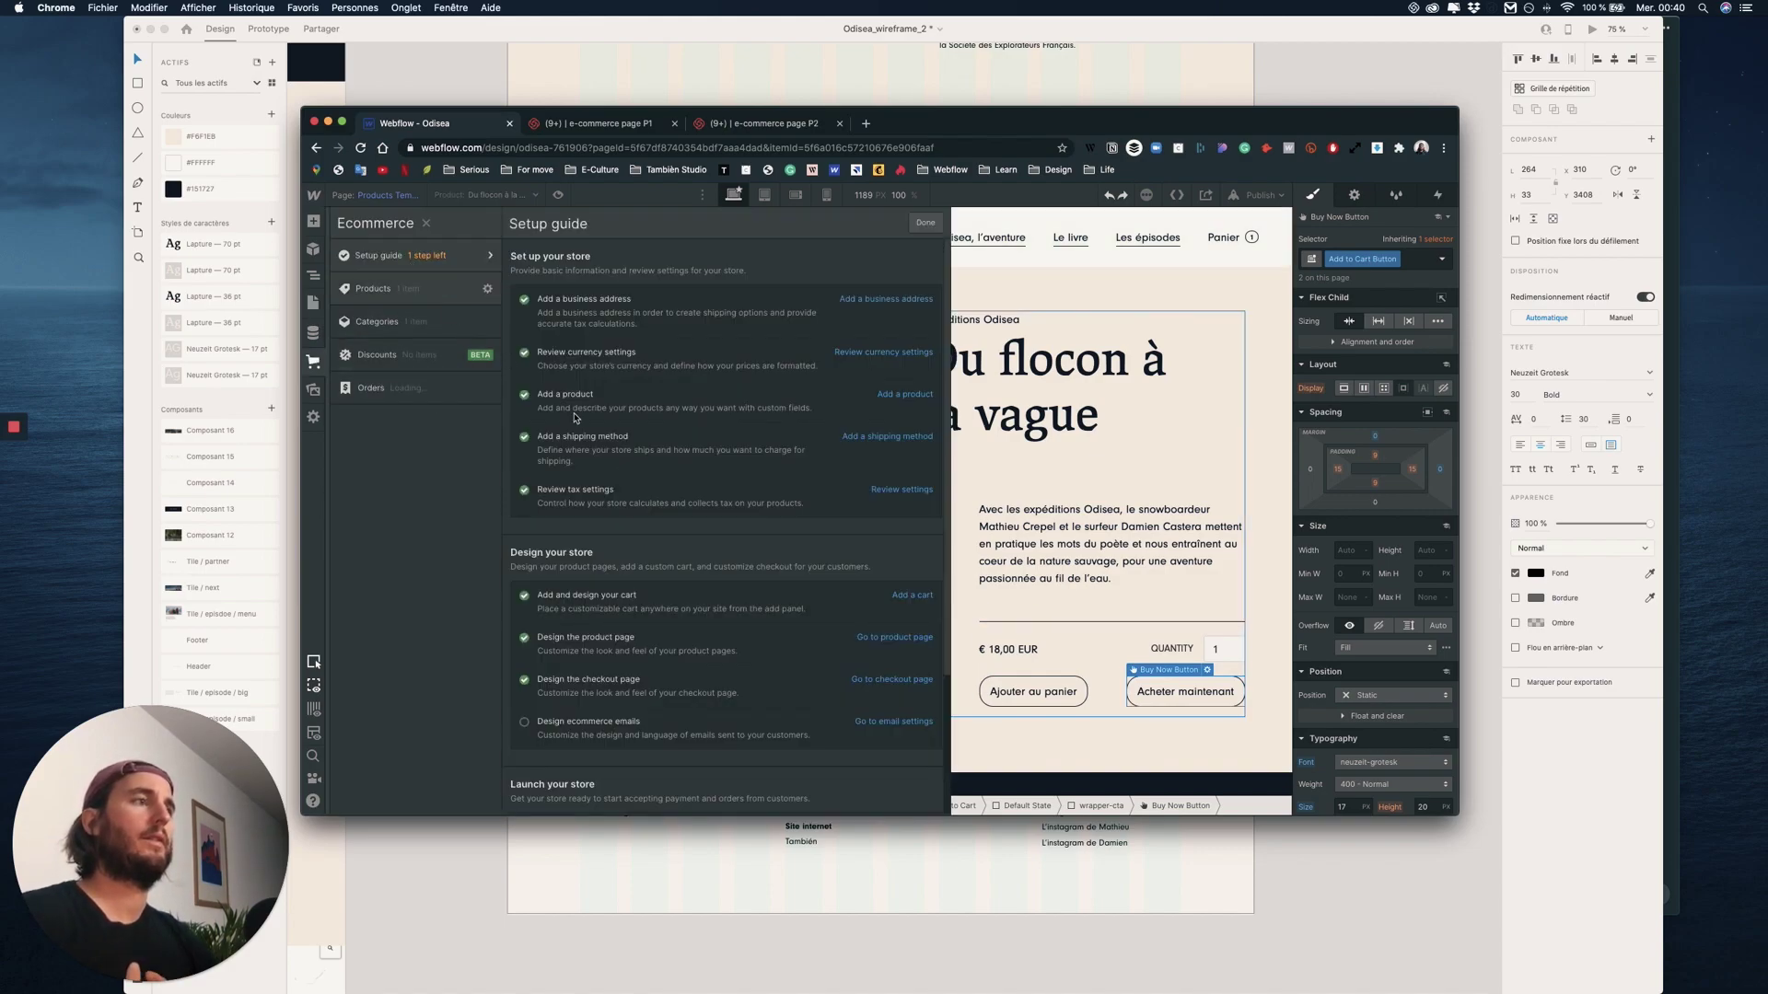
{"action": "scroll", "coordinate": [686, 564], "scroll_direction": "down", "scroll_amount": 2}
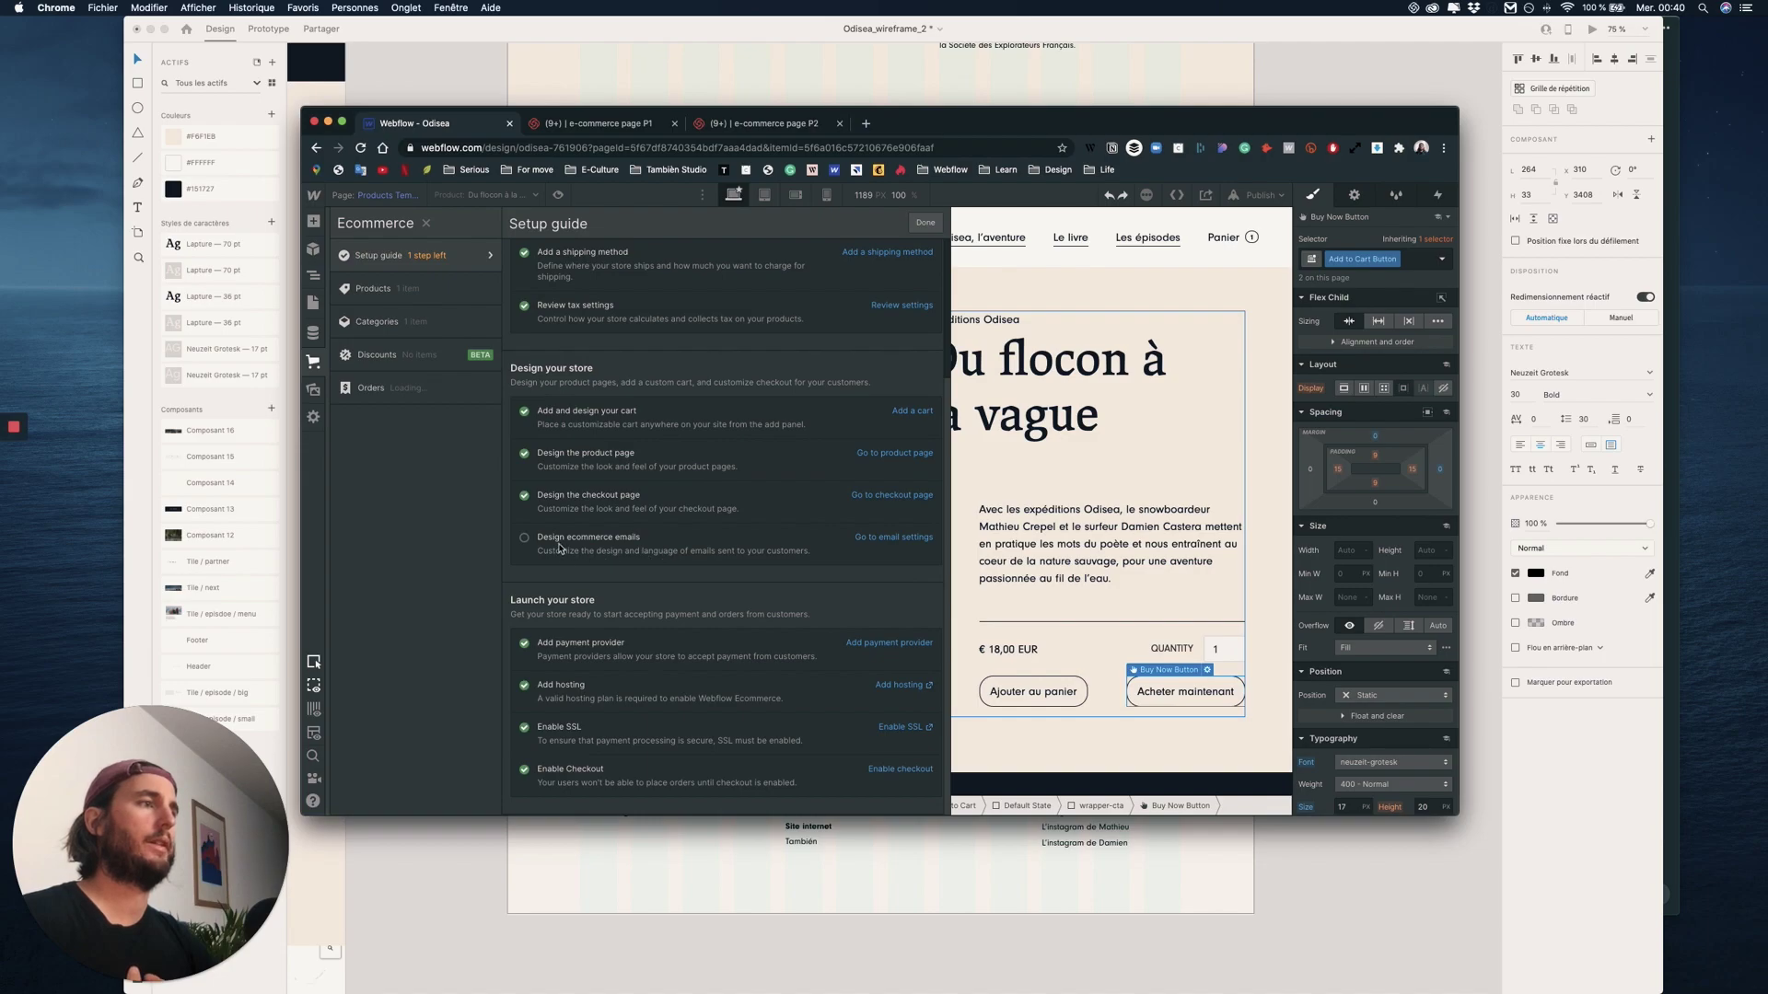
{"action": "scroll", "coordinate": [559, 548], "scroll_direction": "up", "scroll_amount": 4}
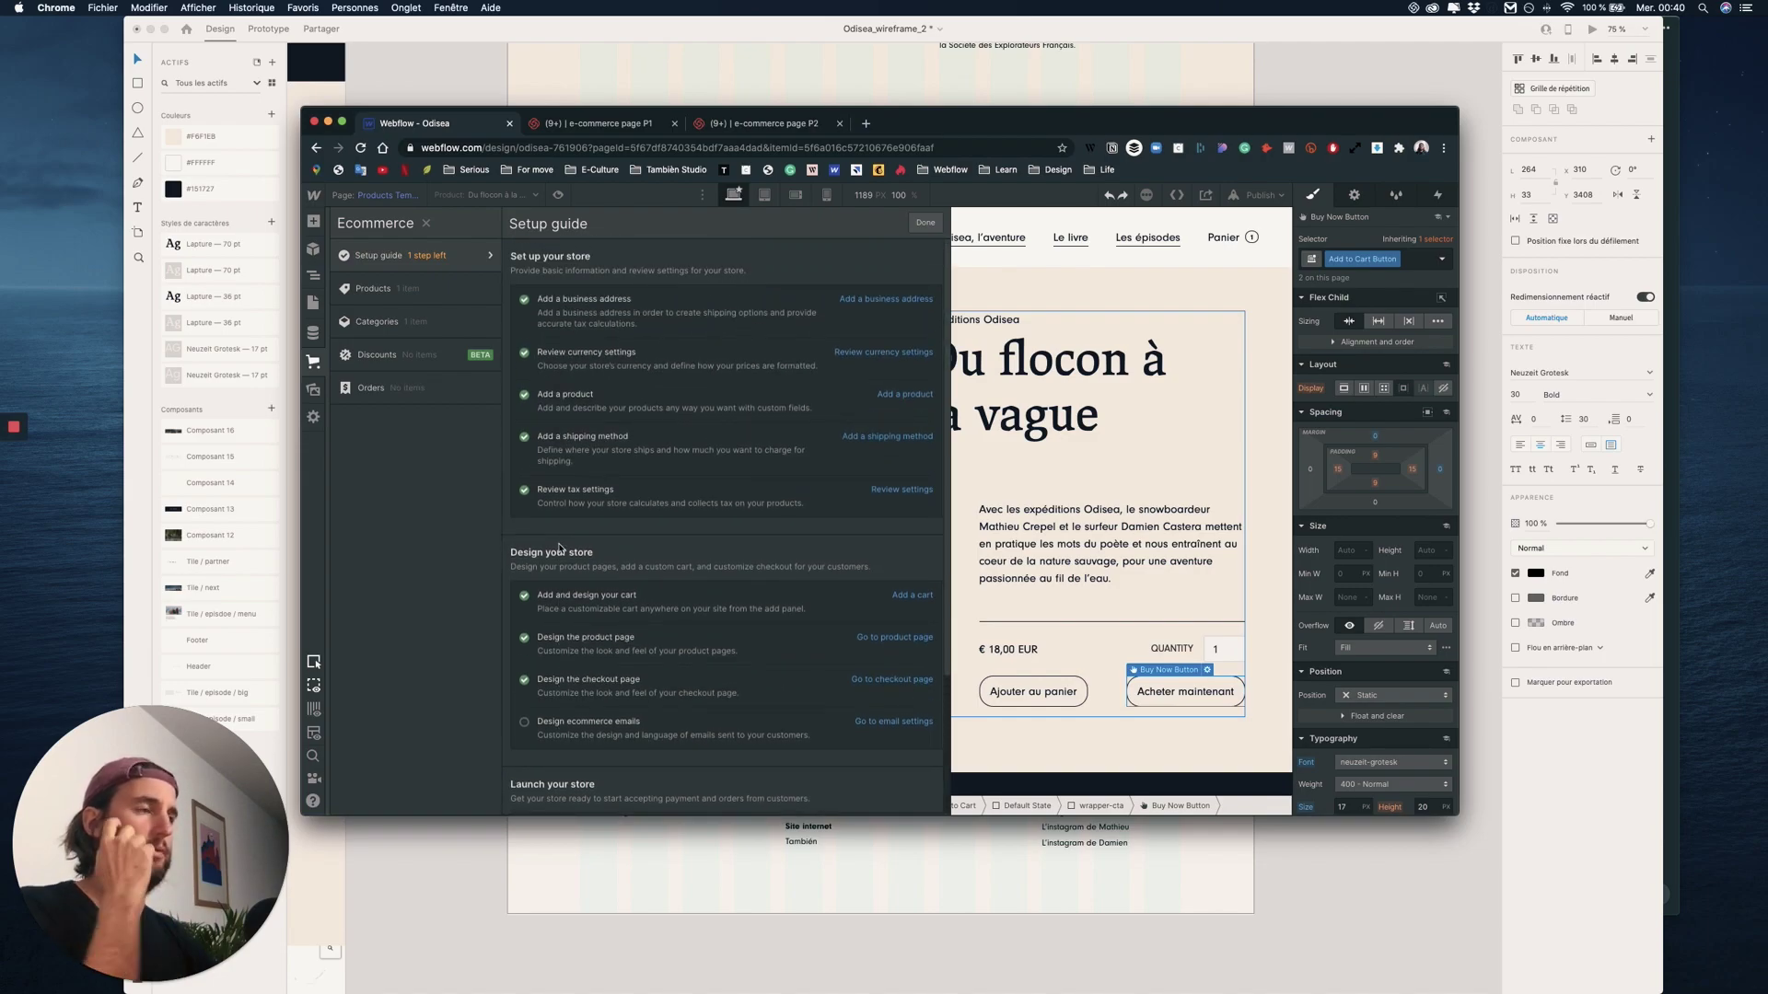
{"action": "scroll", "coordinate": [559, 548], "scroll_direction": "down", "scroll_amount": 4}
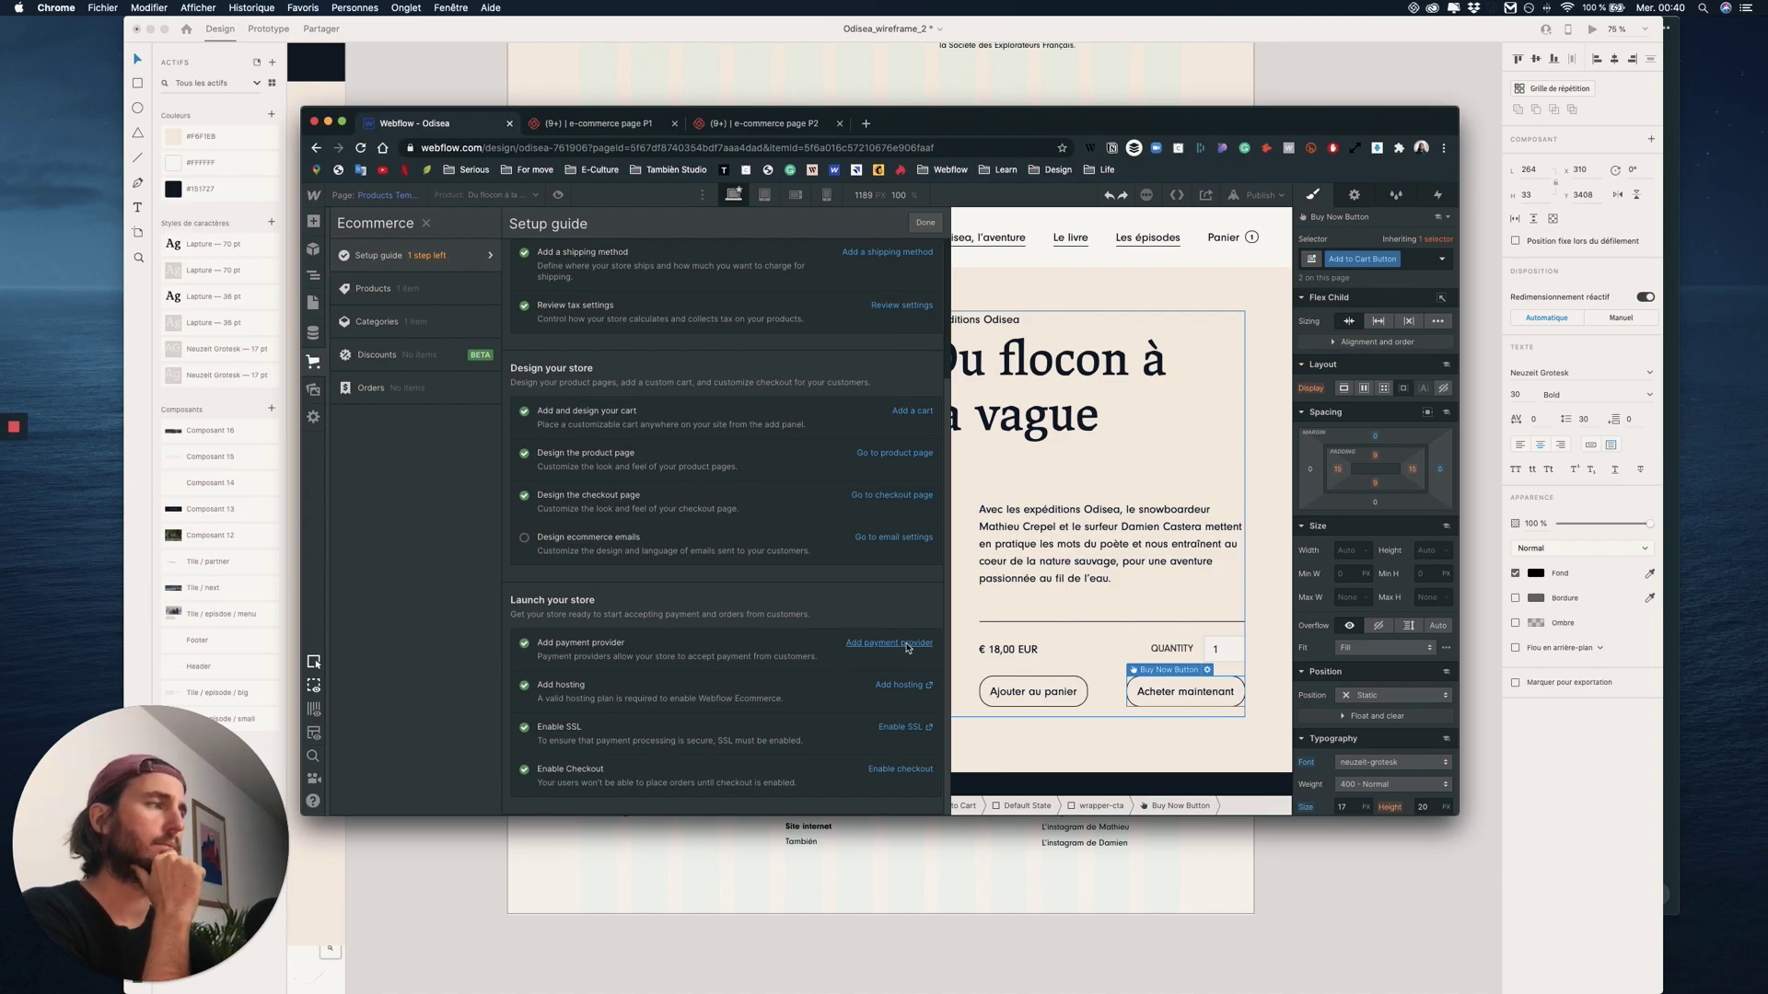
{"action": "left_click", "coordinate": [907, 647]}
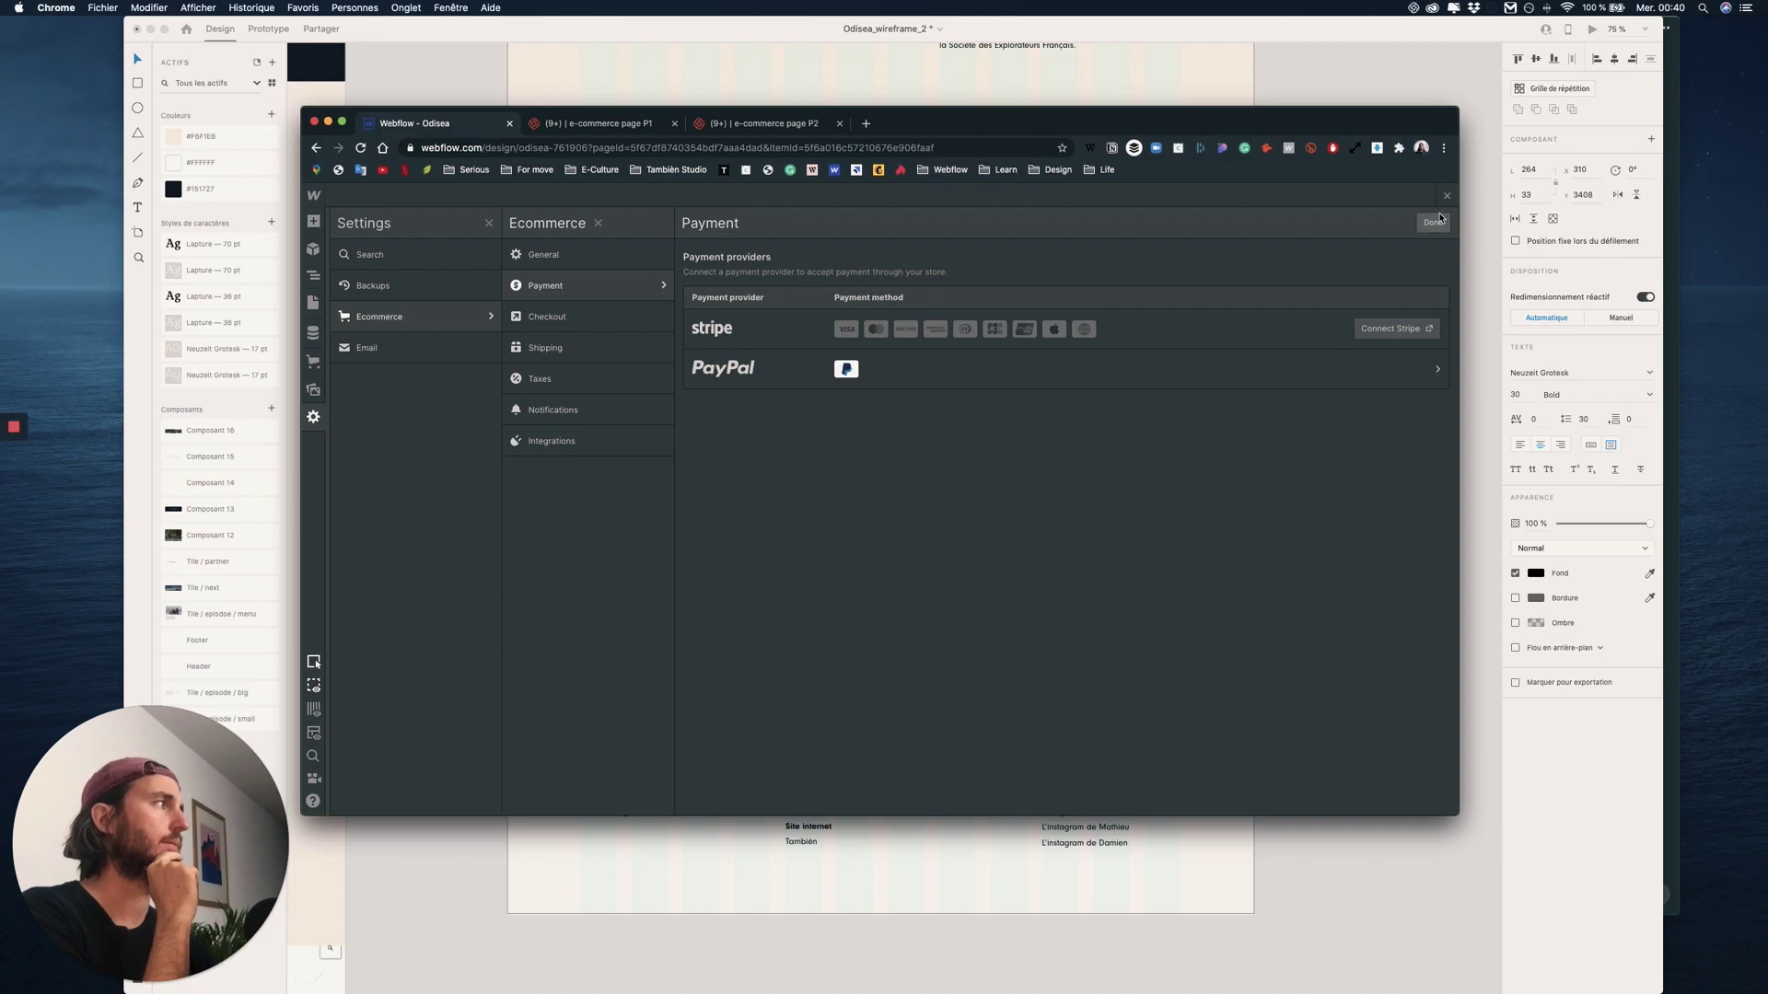
{"action": "left_click", "coordinate": [1433, 221]}
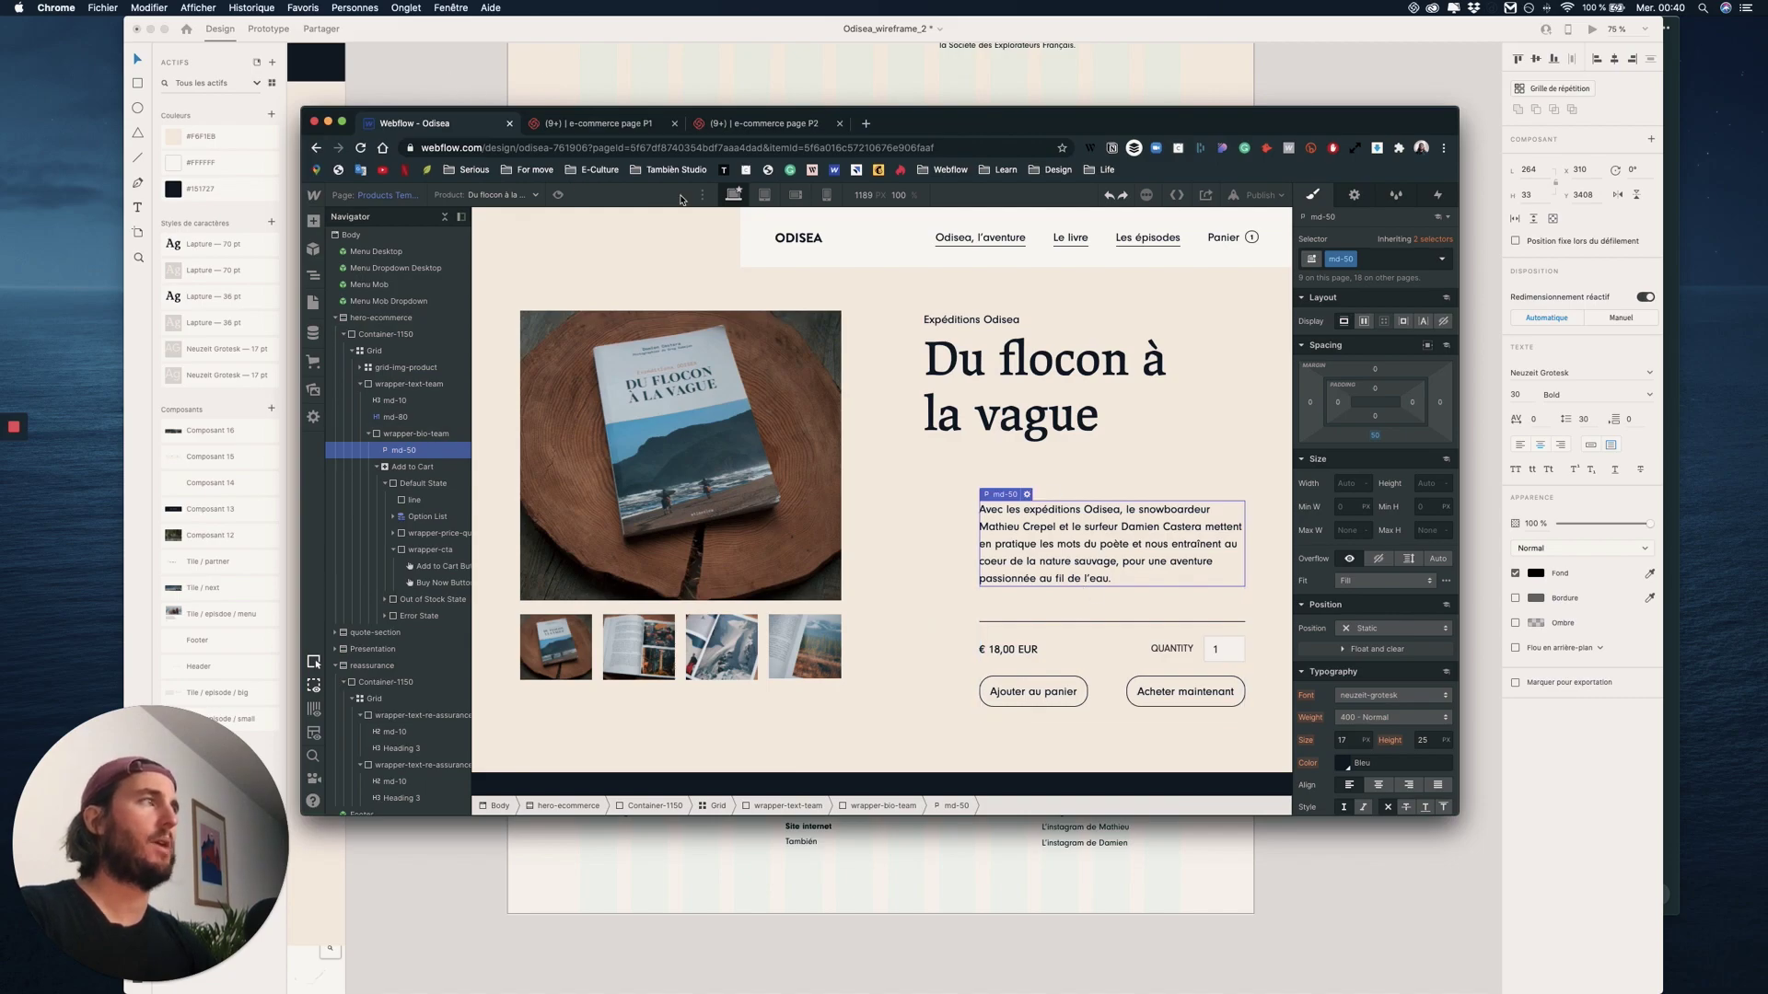
{"action": "scroll", "coordinate": [924, 485], "scroll_direction": "down", "scroll_amount": 15}
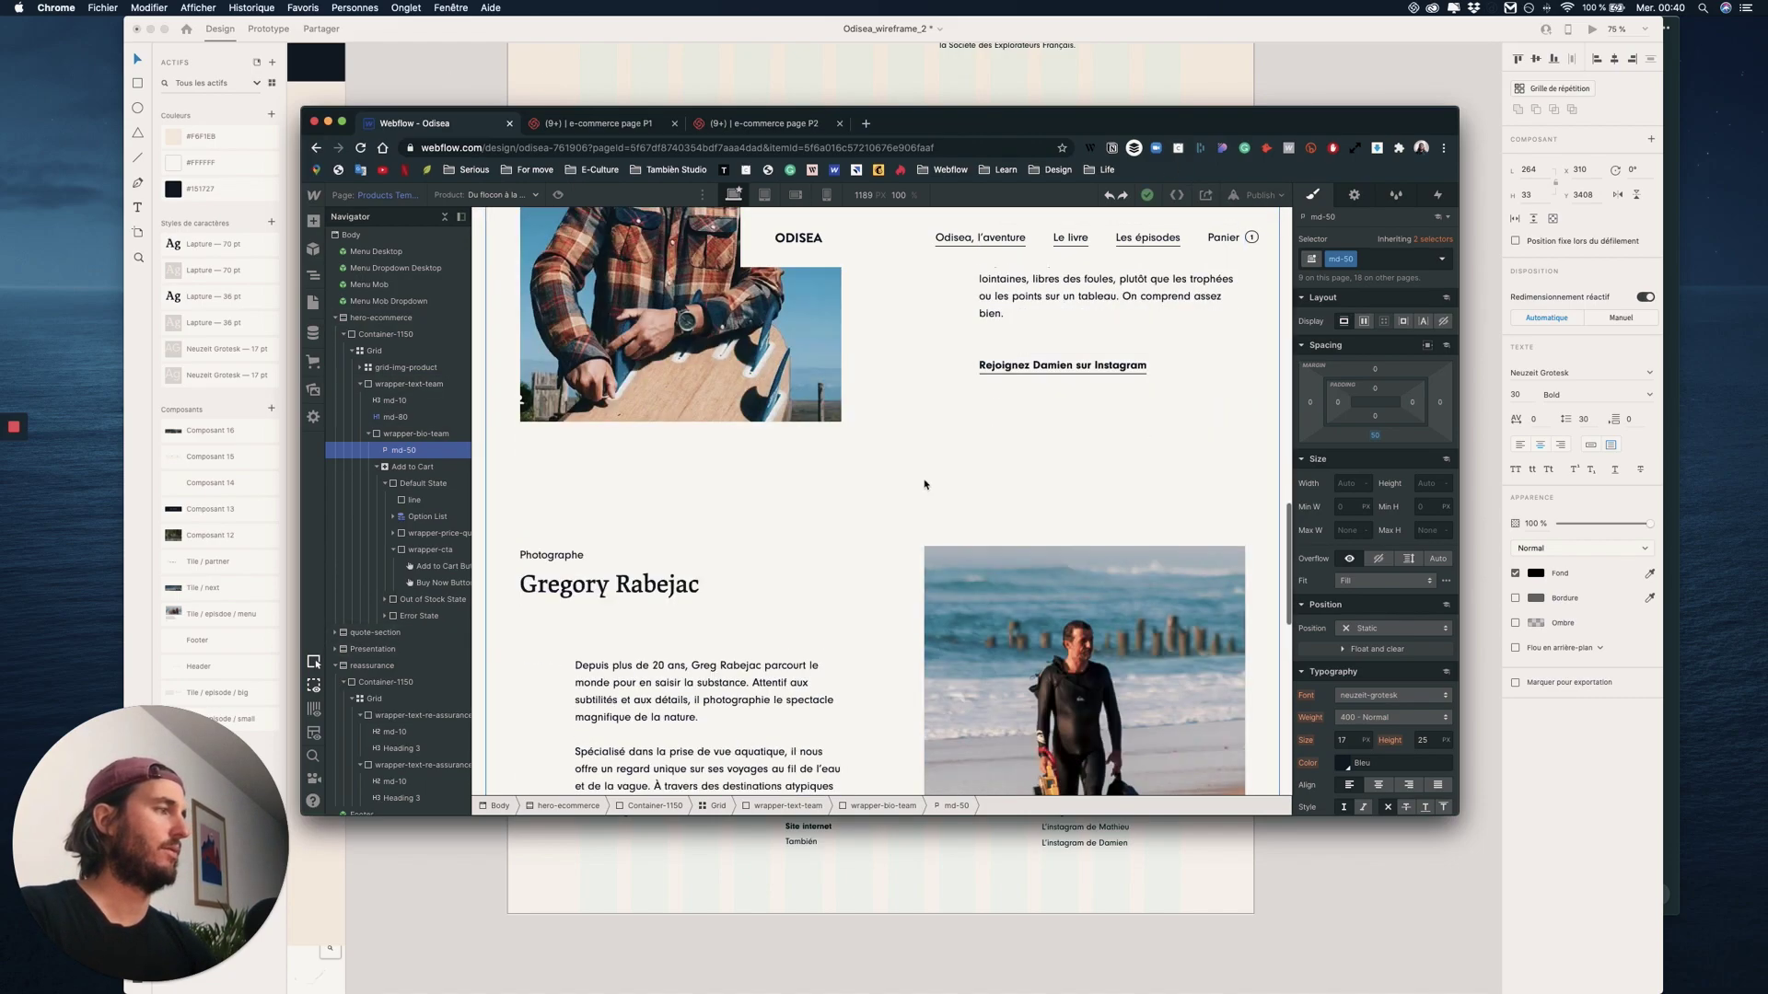
{"action": "scroll", "coordinate": [925, 485], "scroll_direction": "up", "scroll_amount": 15}
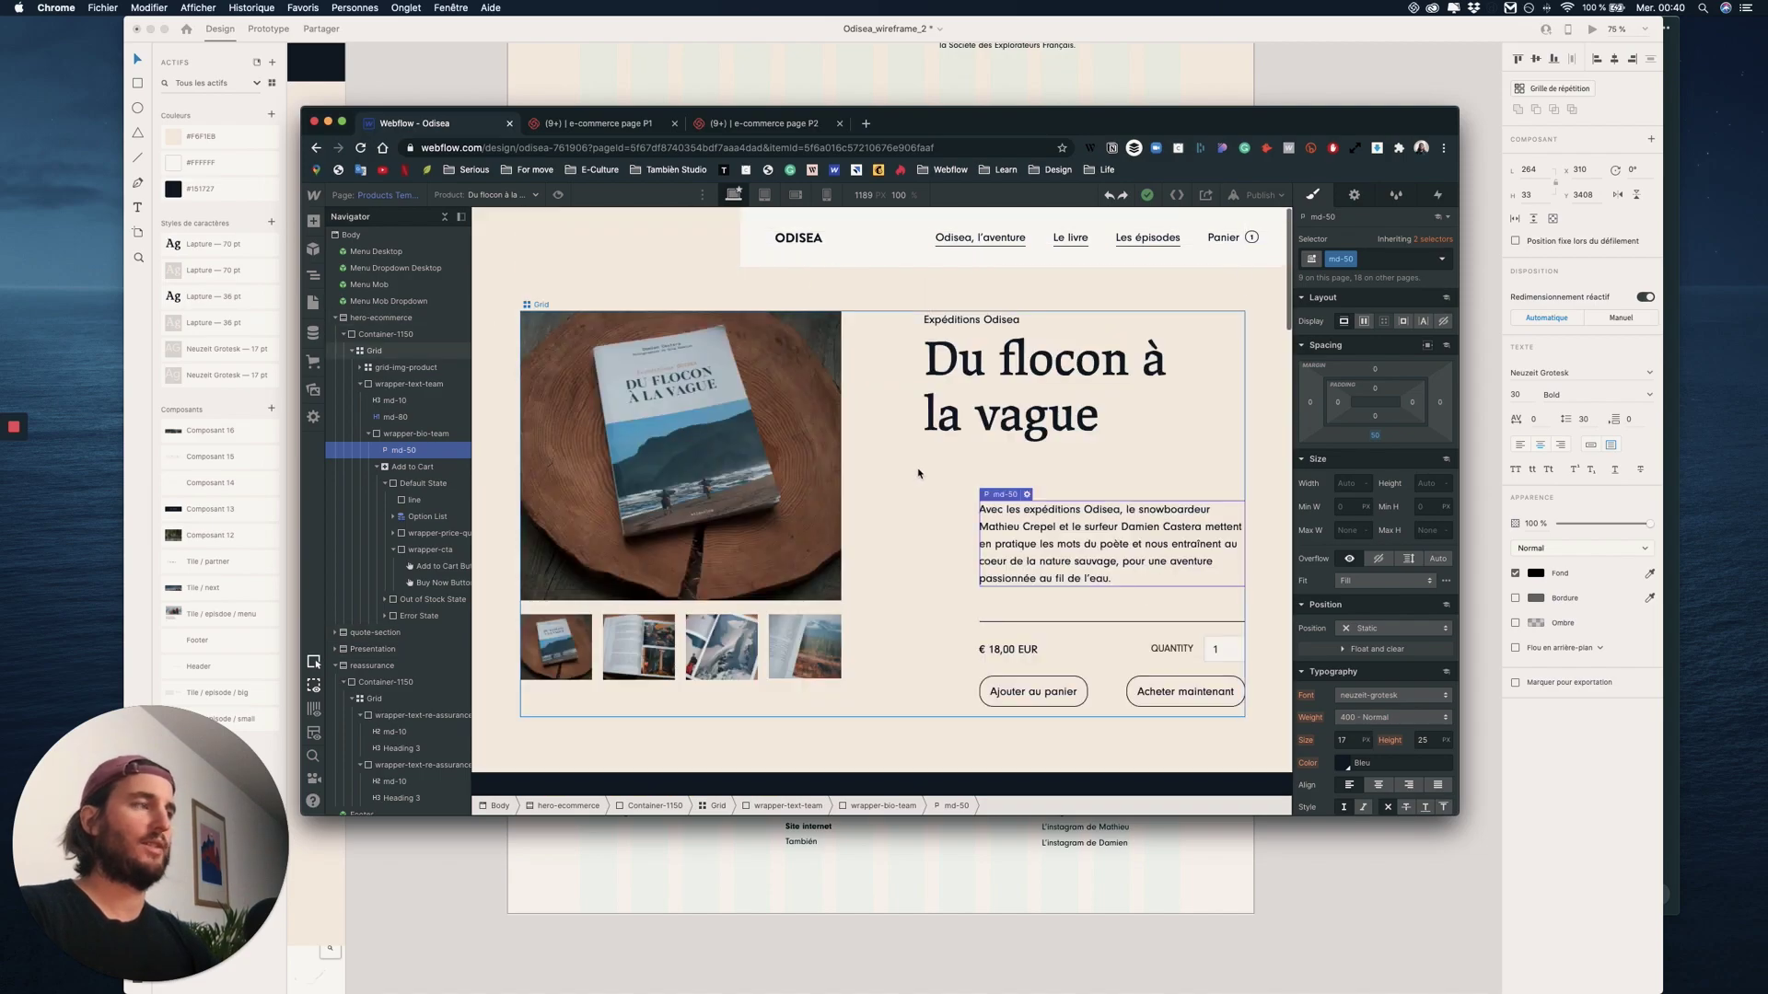